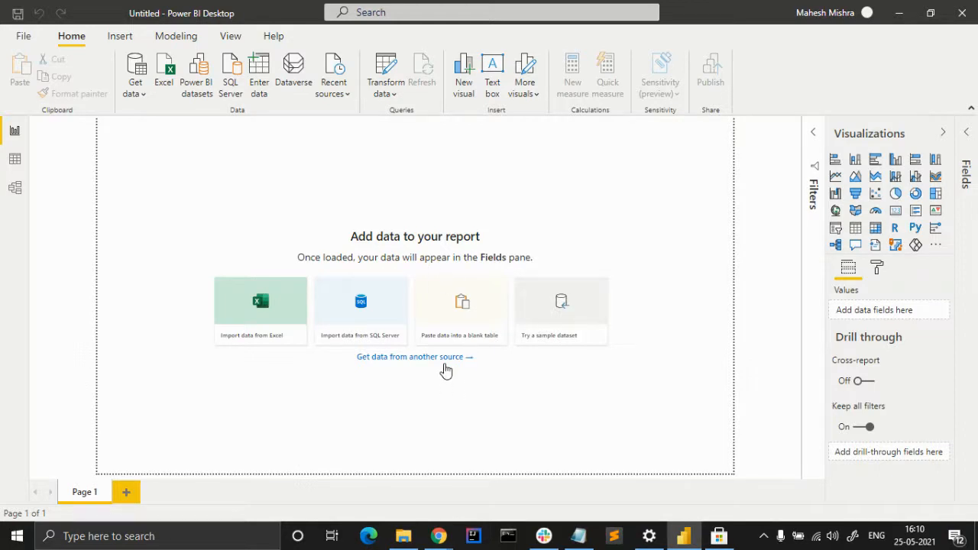
Switch to the Power BI service in Chrome and look over its home page content.
{"action": "mouse_move", "coordinate": [440, 536]}
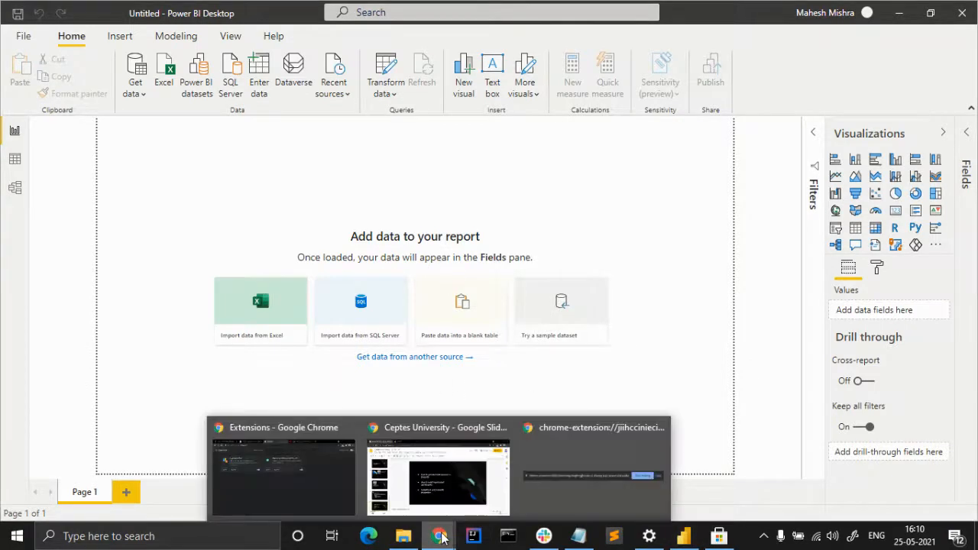
{"action": "left_click", "coordinate": [438, 474]}
{"action": "left_click", "coordinate": [293, 7]}
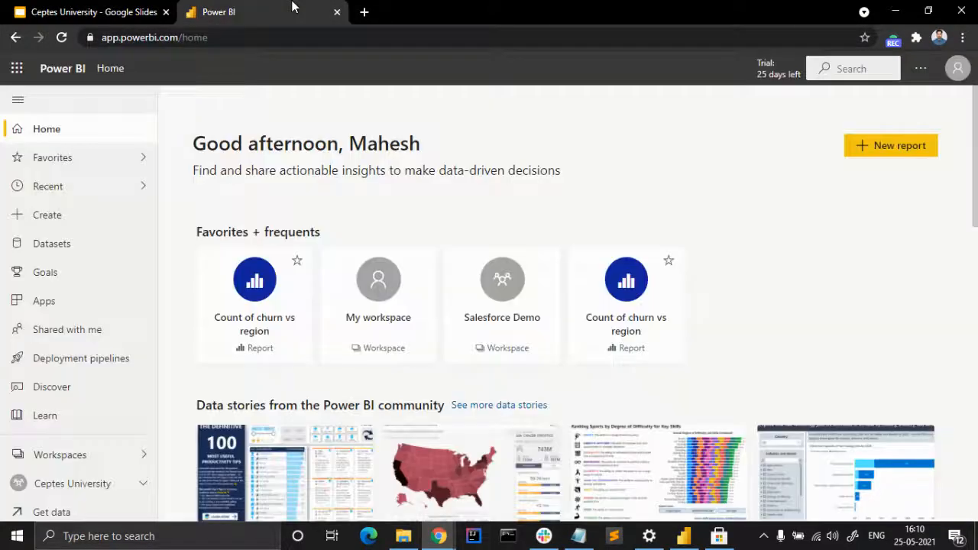
{"action": "scroll", "coordinate": [710, 290], "scroll_direction": "down", "scroll_amount": 5}
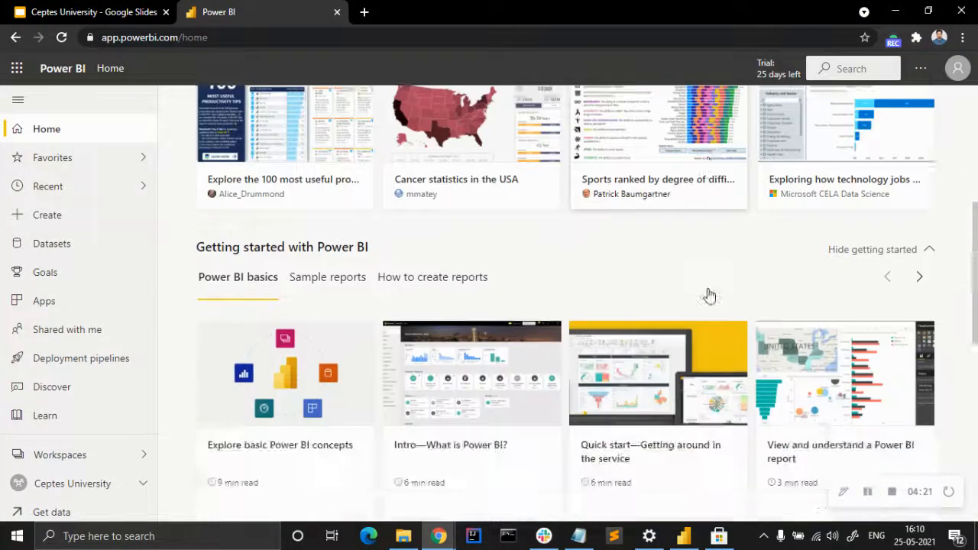
{"action": "scroll", "coordinate": [710, 294], "scroll_direction": "down", "scroll_amount": 2}
{"action": "scroll", "coordinate": [710, 294], "scroll_direction": "up", "scroll_amount": 4}
{"action": "scroll", "coordinate": [291, 224], "scroll_direction": "up", "scroll_amount": 3}
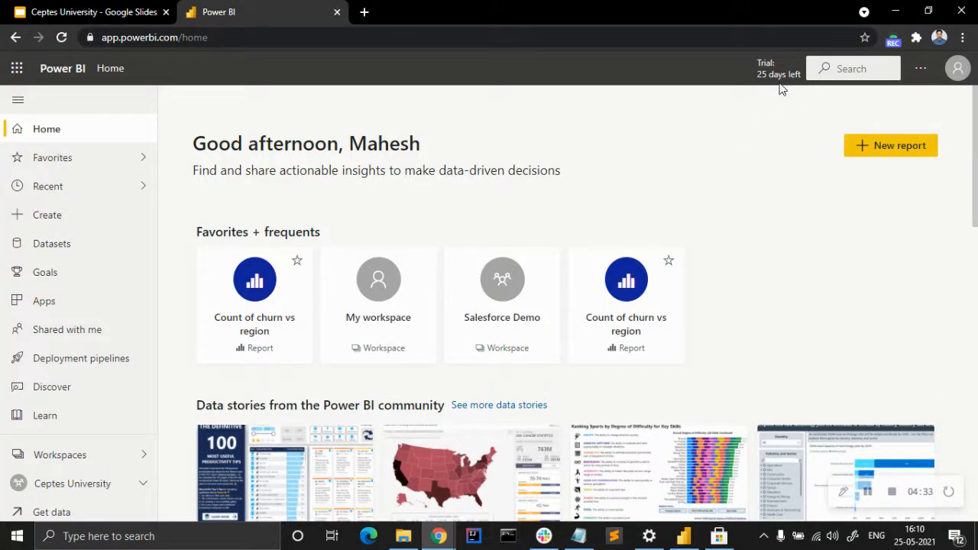
Check the account's licence and trial details in the Power BI service and return to Power BI Desktop.
{"action": "left_click", "coordinate": [960, 75]}
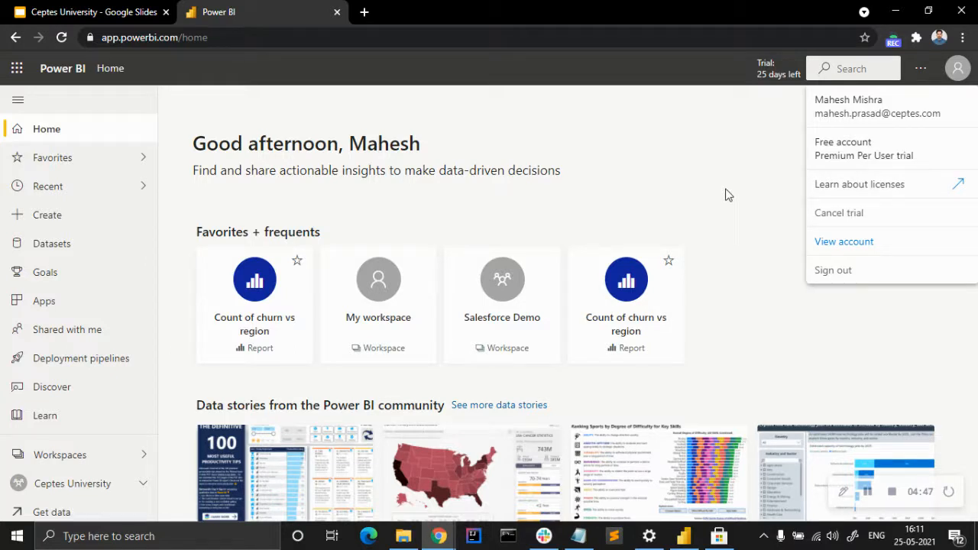
{"action": "left_click", "coordinate": [685, 172]}
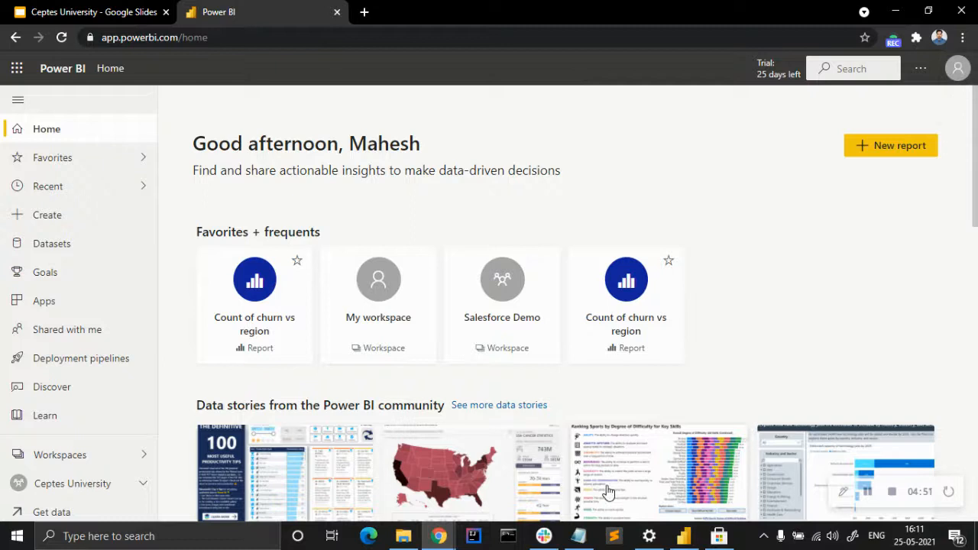
{"action": "left_click", "coordinate": [683, 536]}
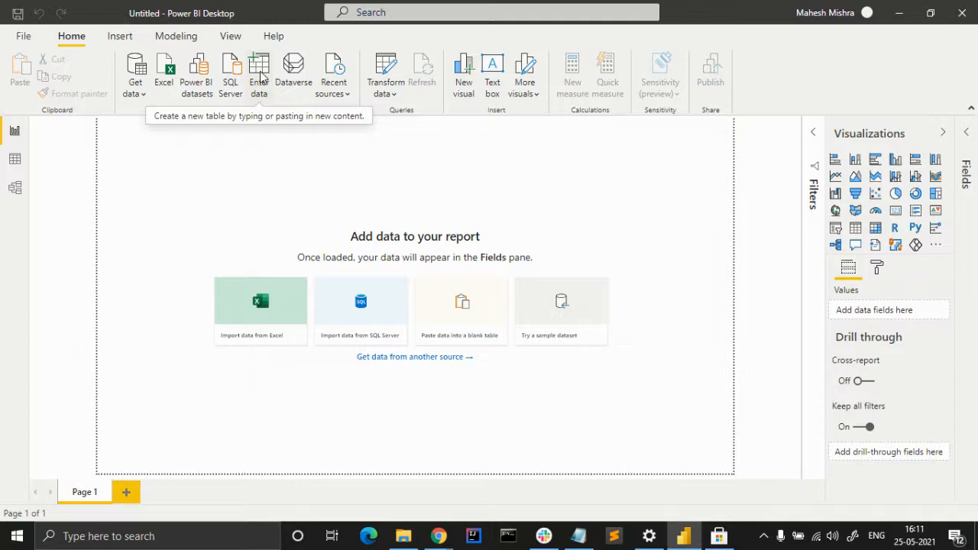
{"action": "left_click", "coordinate": [344, 95]}
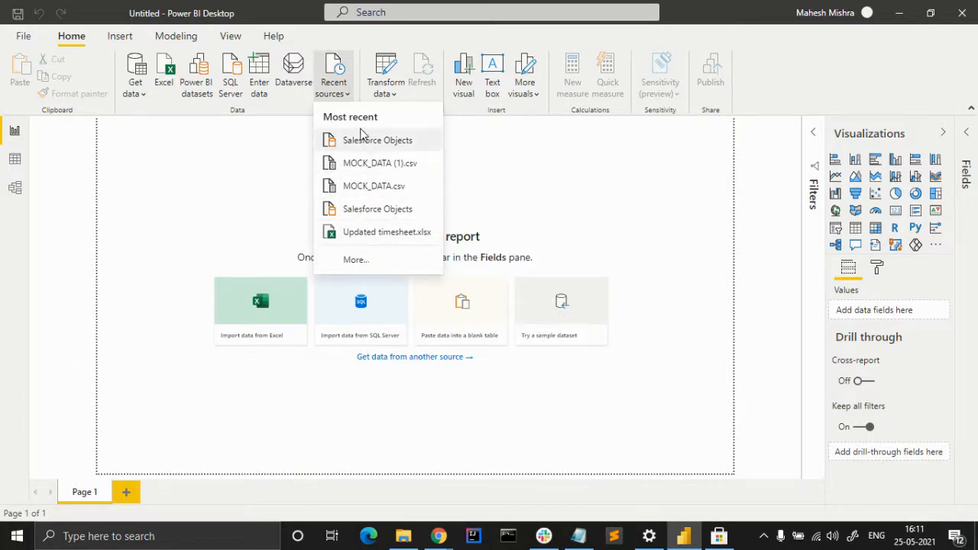
{"action": "left_click", "coordinate": [154, 96]}
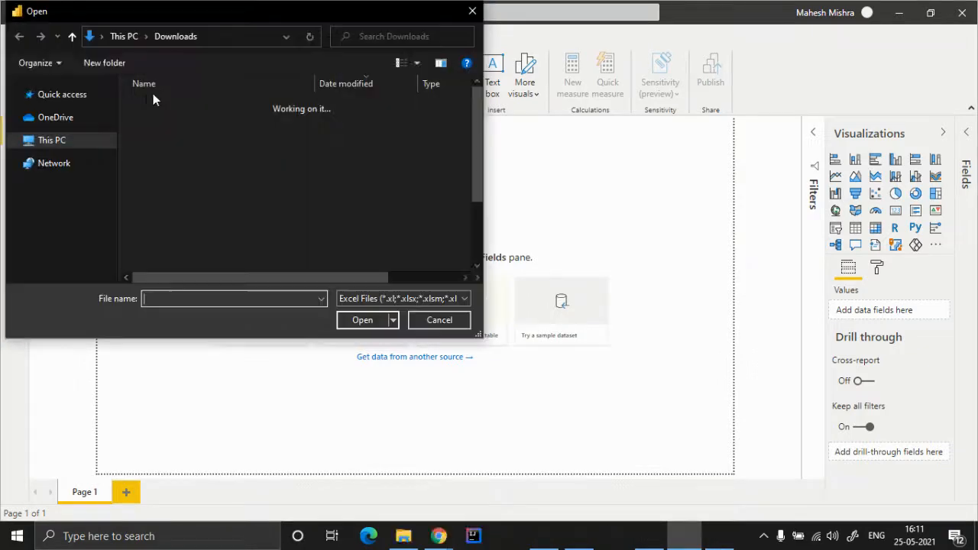
{"action": "left_click", "coordinate": [472, 11]}
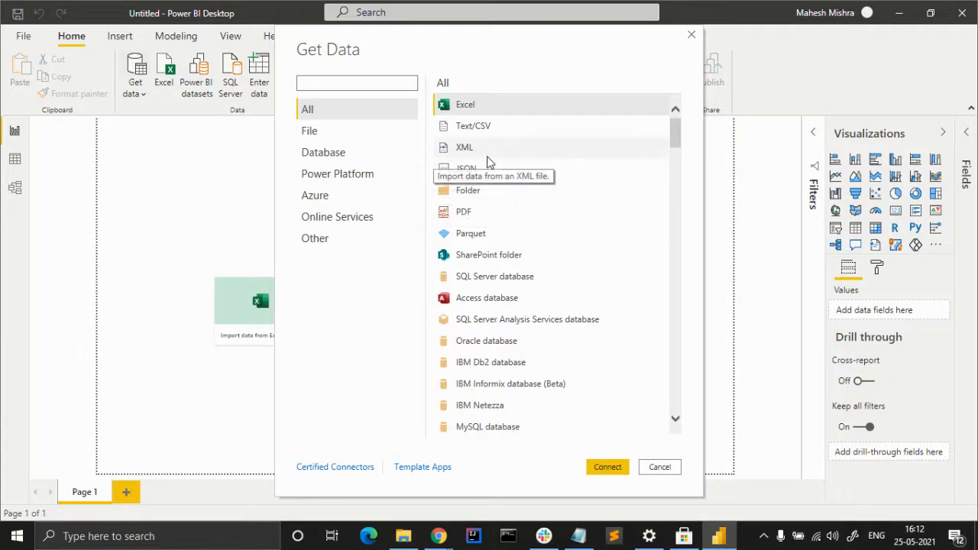
Examine the full list of Get Data connectors, from files and databases through Azure and online services to Blank Query.
{"action": "scroll", "coordinate": [535, 306], "scroll_direction": "down", "scroll_amount": 2}
{"action": "scroll", "coordinate": [660, 181], "scroll_direction": "down", "scroll_amount": 2}
{"action": "scroll", "coordinate": [659, 181], "scroll_direction": "up", "scroll_amount": 5}
{"action": "left_click_drag", "start_coordinate": [671, 136], "coordinate": [670, 184]}
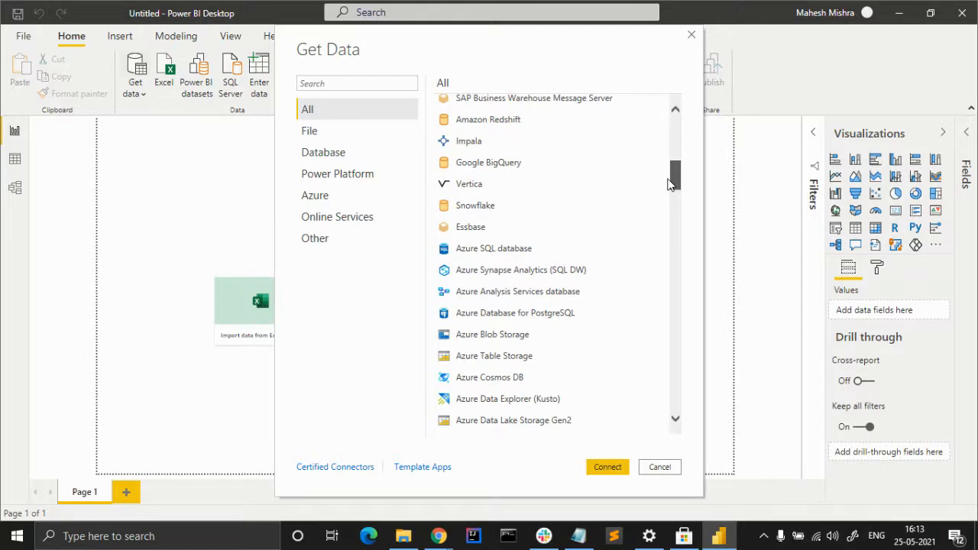
{"action": "left_click_drag", "start_coordinate": [670, 183], "coordinate": [670, 206]}
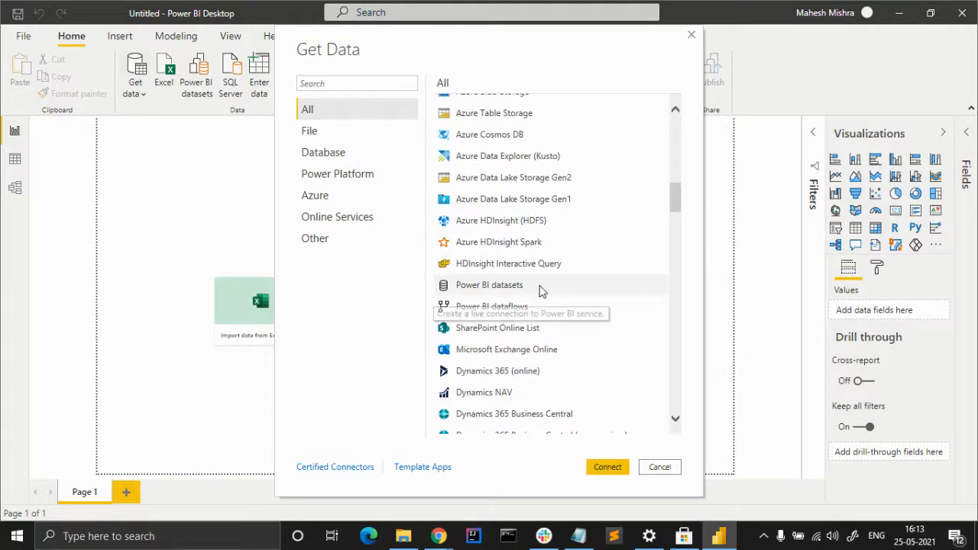
{"action": "left_click_drag", "start_coordinate": [671, 195], "coordinate": [674, 249]}
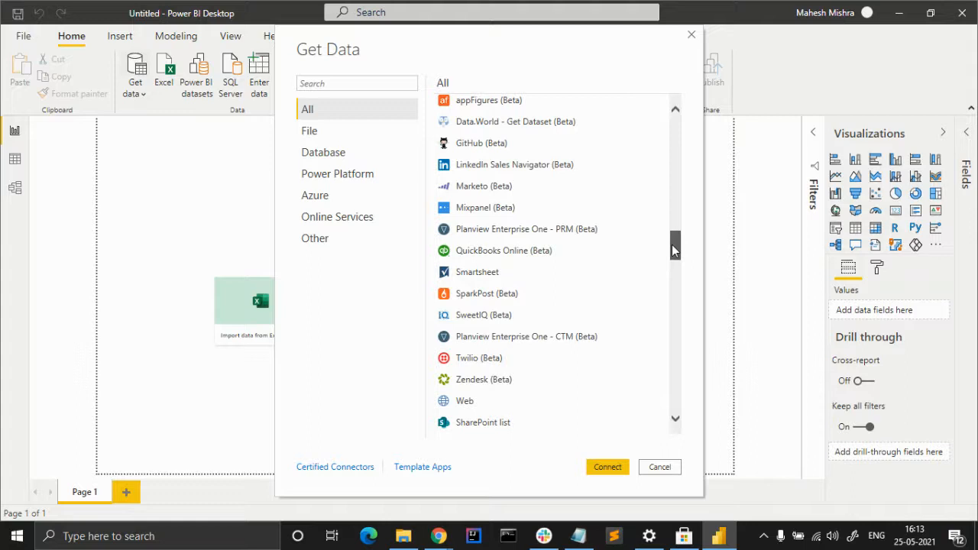
{"action": "left_click_drag", "start_coordinate": [671, 245], "coordinate": [672, 267]}
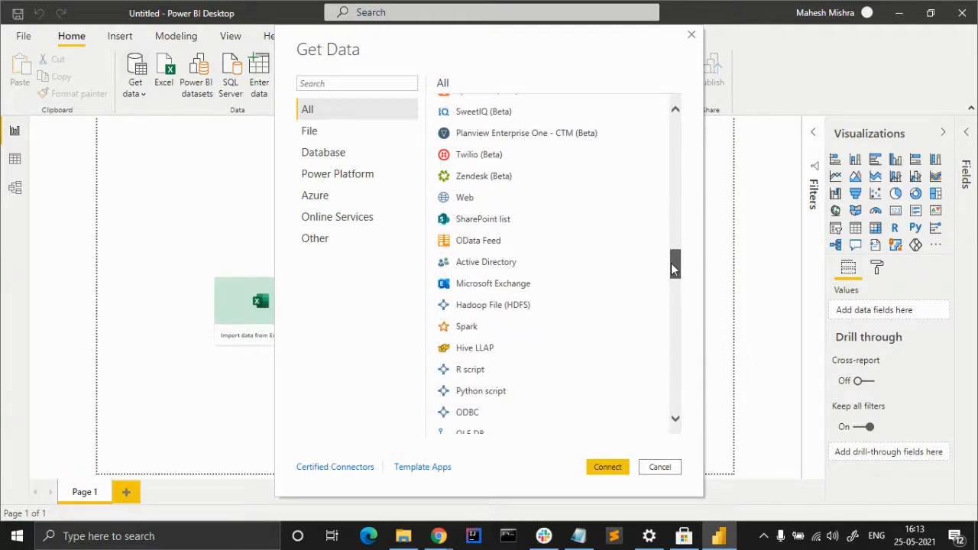
{"action": "left_click_drag", "start_coordinate": [672, 267], "coordinate": [672, 277]}
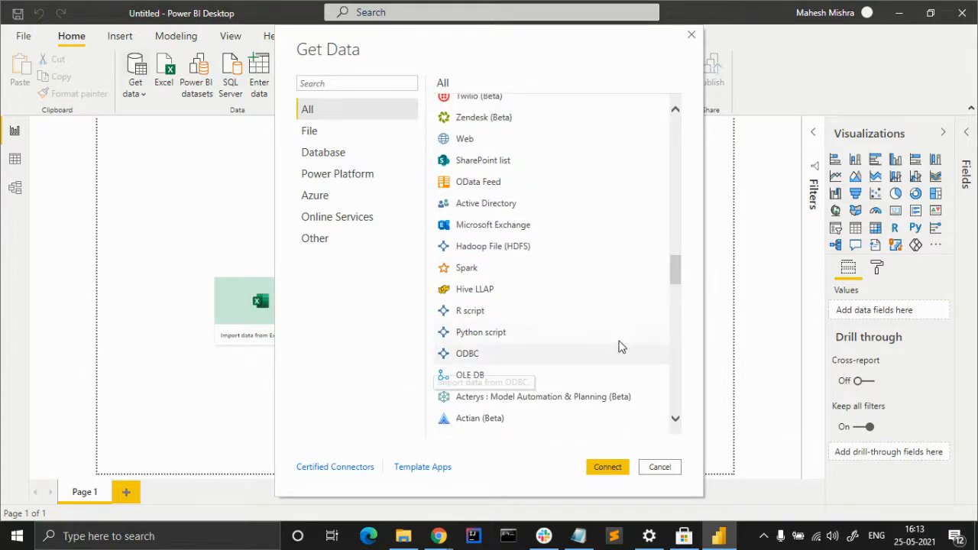
{"action": "scroll", "coordinate": [647, 270], "scroll_direction": "down", "scroll_amount": 3}
{"action": "scroll", "coordinate": [646, 271], "scroll_direction": "up", "scroll_amount": 2}
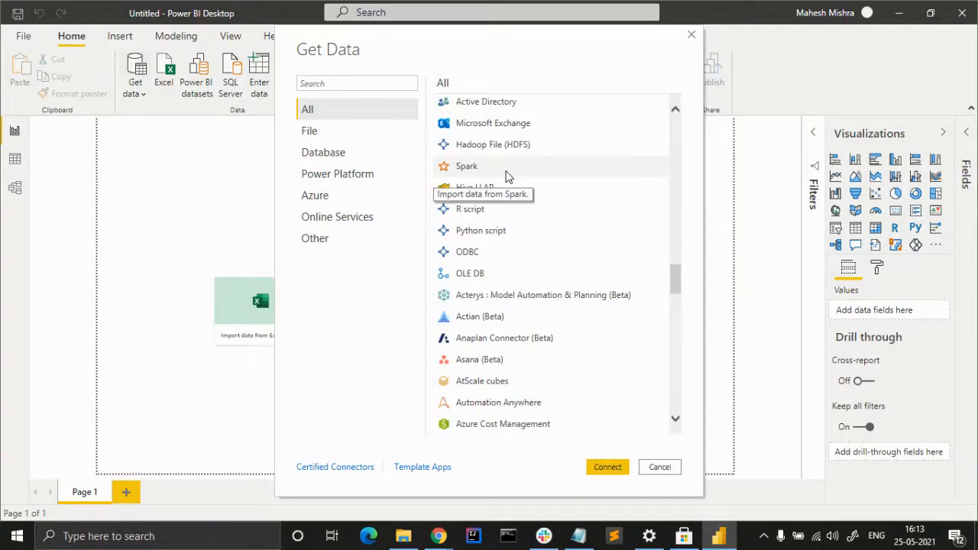
{"action": "scroll", "coordinate": [506, 176], "scroll_direction": "down", "scroll_amount": 3}
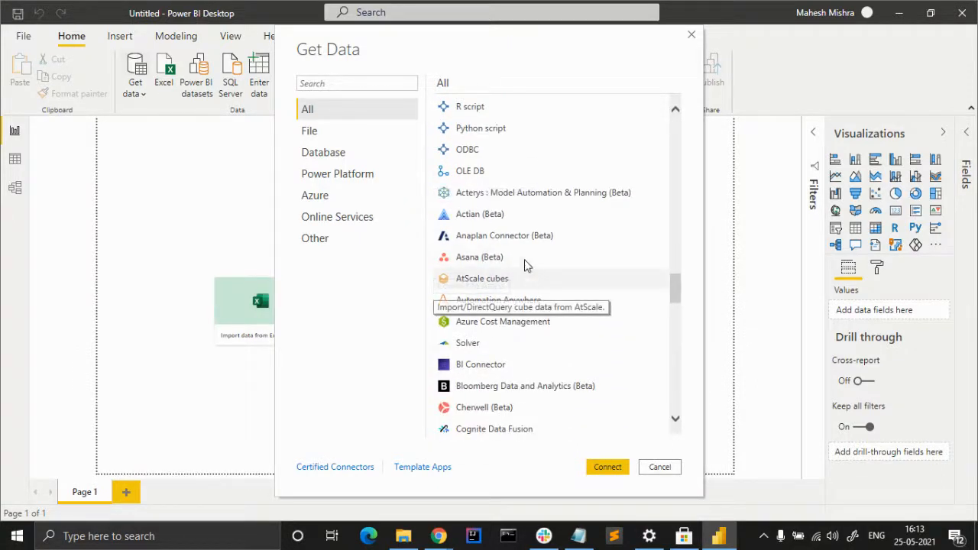
{"action": "left_click_drag", "start_coordinate": [674, 299], "coordinate": [681, 321]}
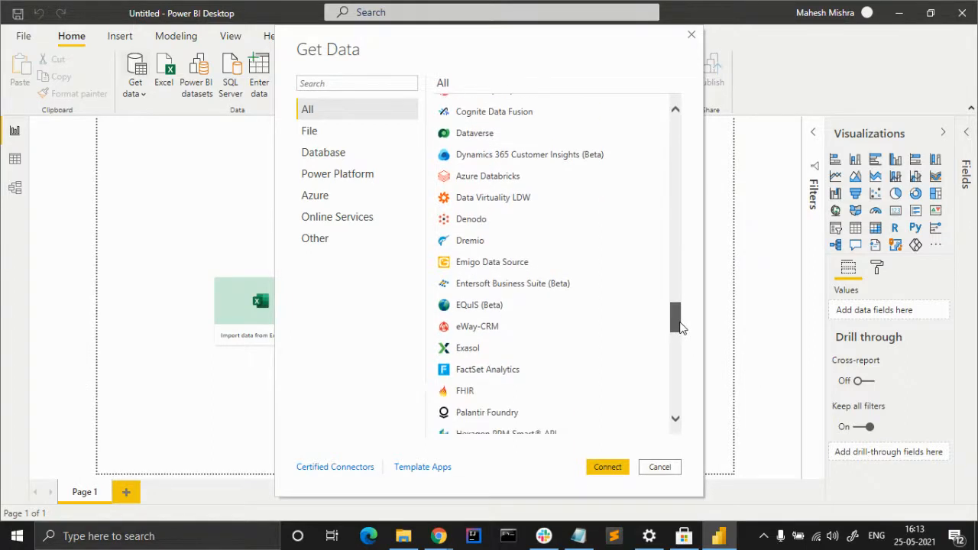
{"action": "left_click_drag", "start_coordinate": [681, 327], "coordinate": [678, 415]}
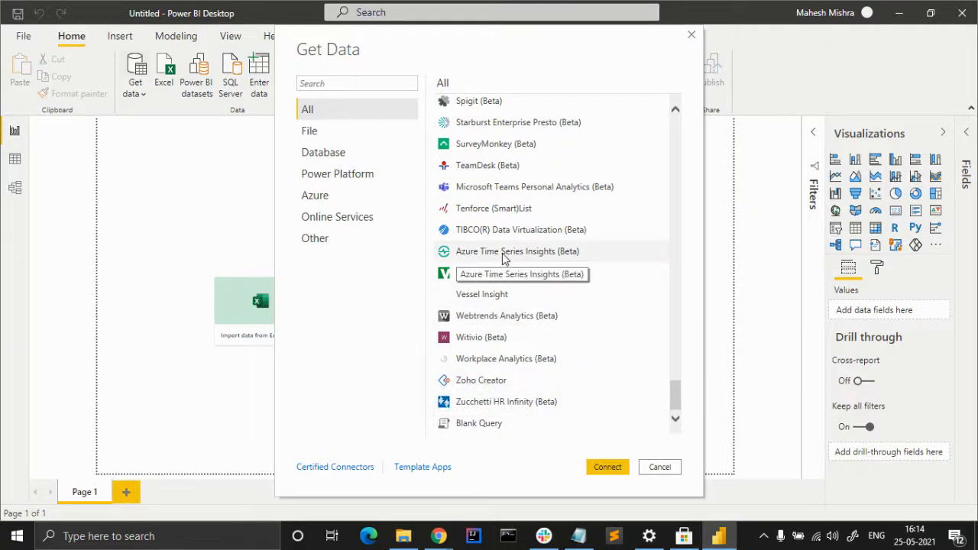
{"action": "scroll", "coordinate": [503, 259], "scroll_direction": "up", "scroll_amount": 15}
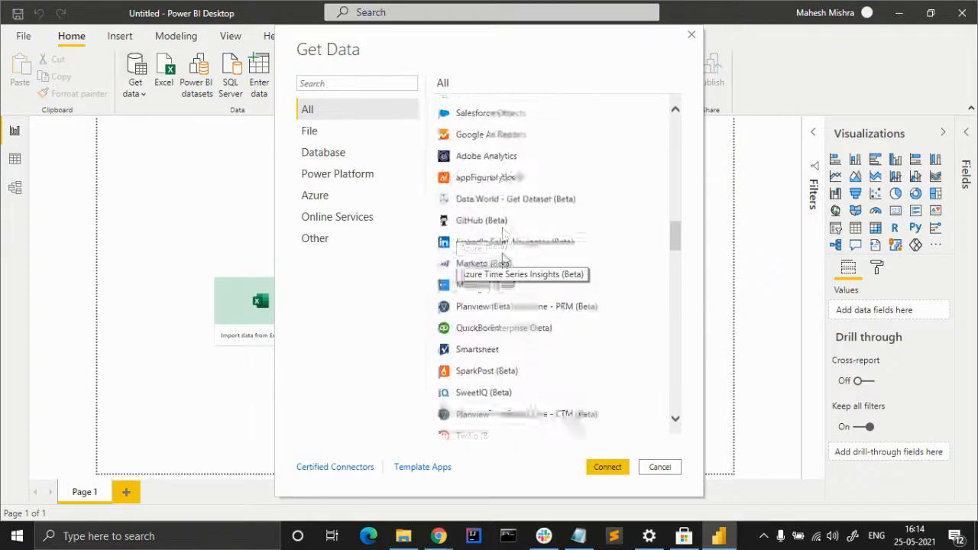
Search the data connectors for "sales" and connect to Salesforce Objects.
{"action": "left_click", "coordinate": [373, 81]}
{"action": "type", "text": "sales"}
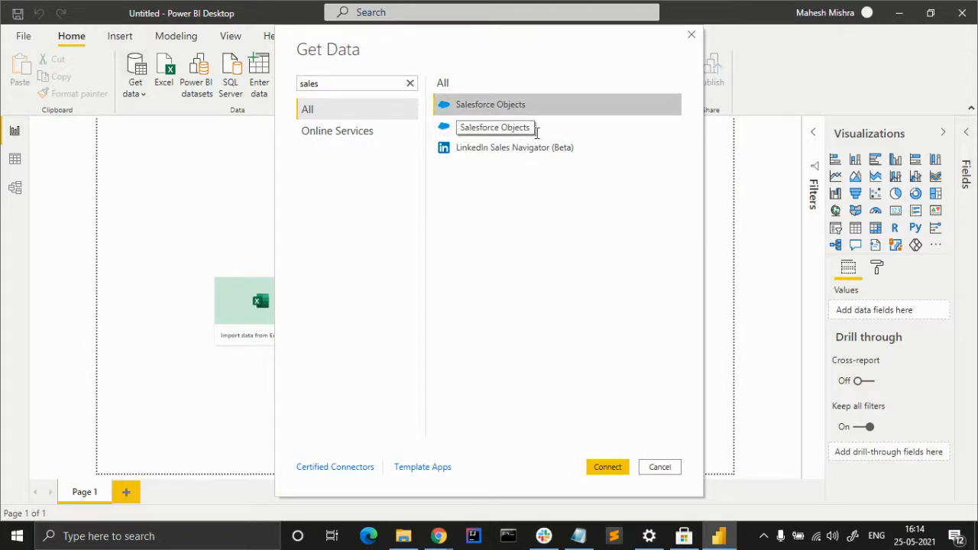
{"action": "left_click", "coordinate": [609, 467]}
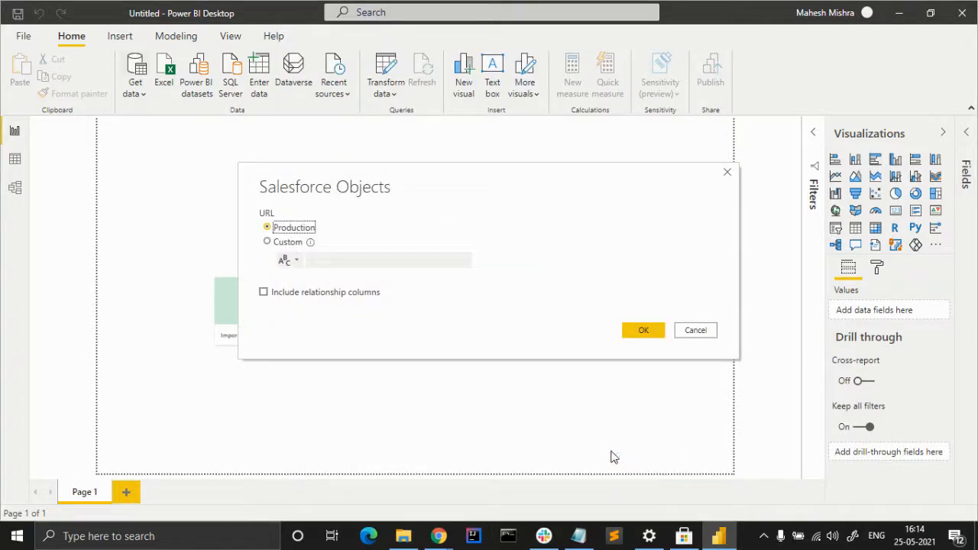
Try the Custom URL and relationship columns options for Salesforce Objects, and revert to the Production URL without relationship columns.
{"action": "left_click", "coordinate": [267, 242]}
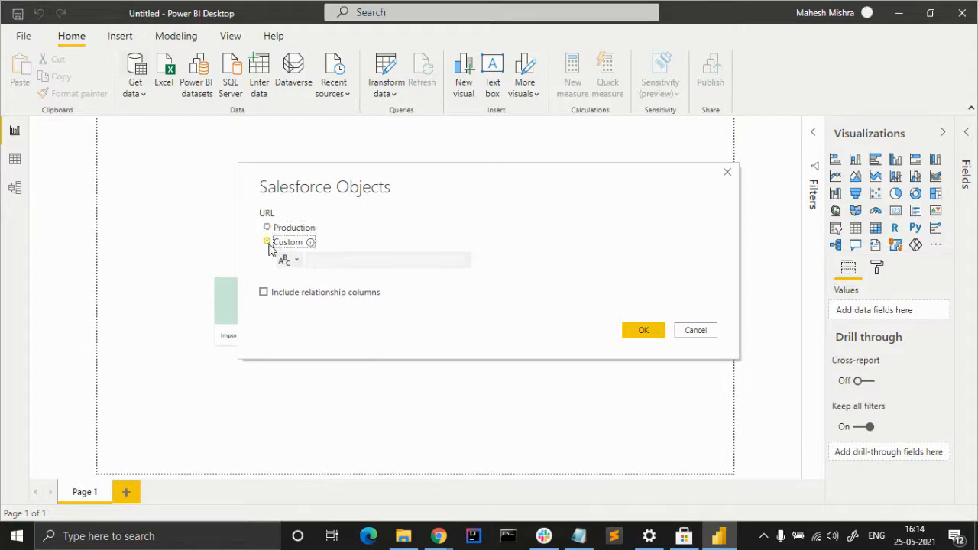
{"action": "left_click", "coordinate": [287, 261]}
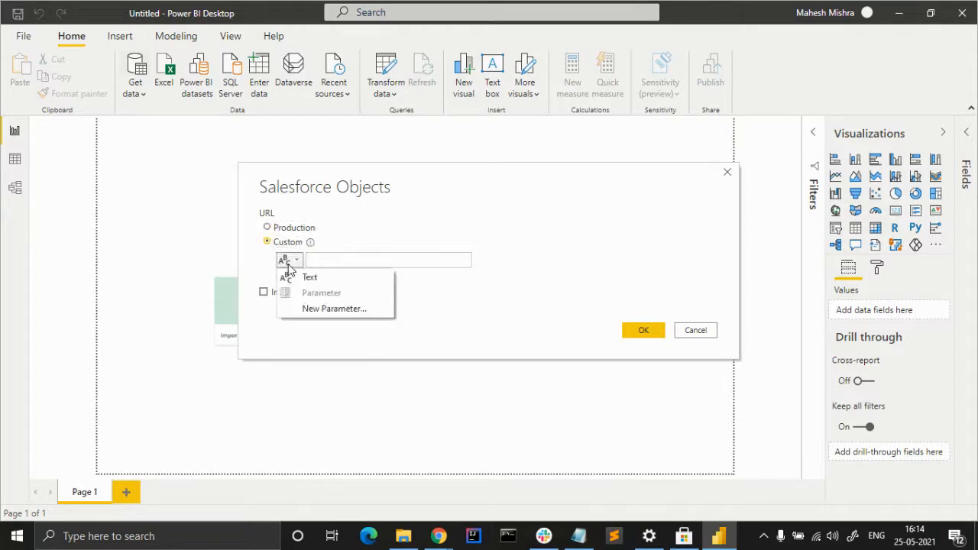
{"action": "left_click", "coordinate": [366, 263]}
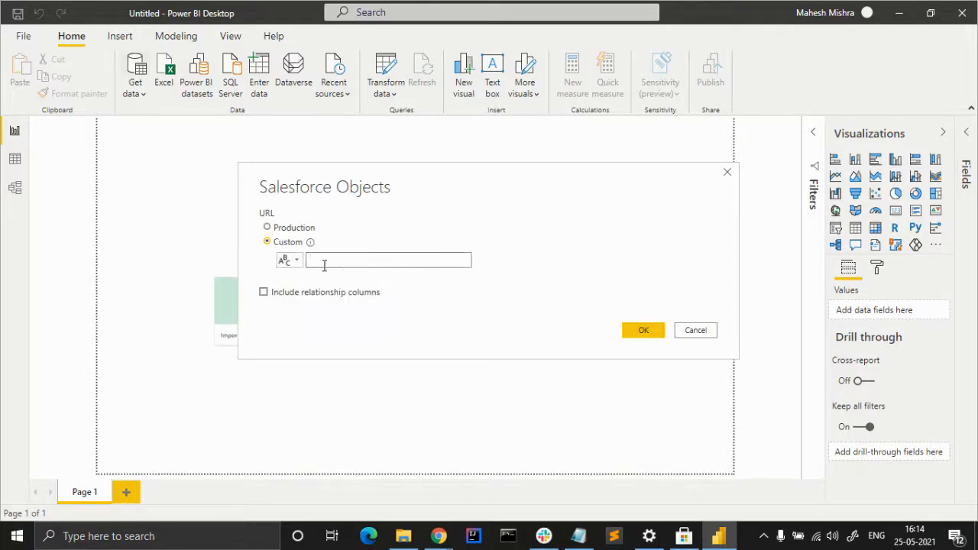
{"action": "left_click", "coordinate": [296, 264]}
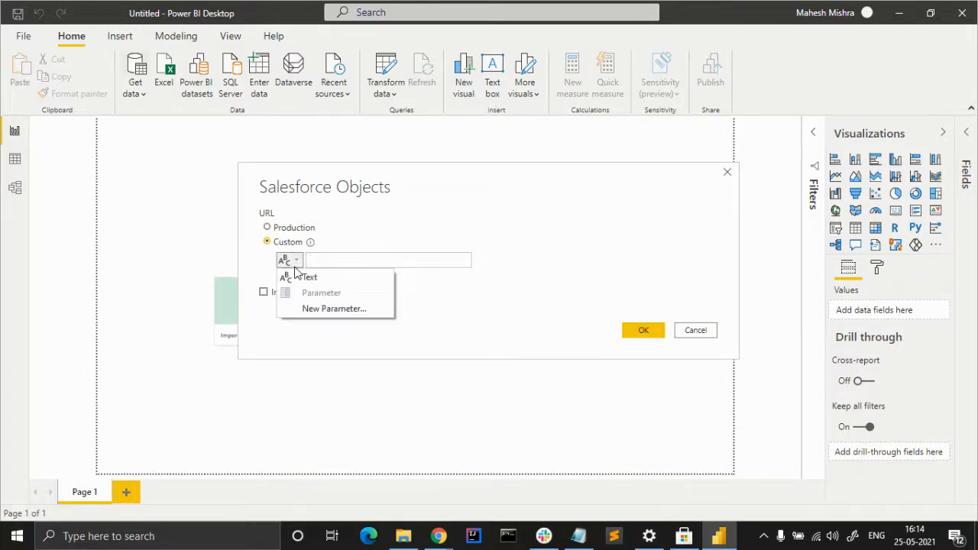
{"action": "left_click", "coordinate": [384, 242]}
{"action": "left_click", "coordinate": [263, 295]}
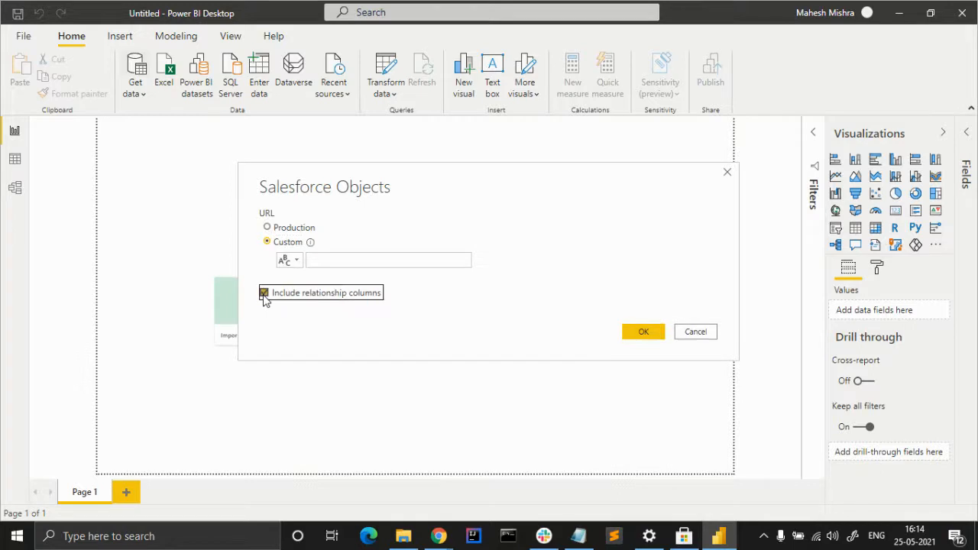
{"action": "left_click", "coordinate": [264, 295]}
{"action": "left_click", "coordinate": [268, 228]}
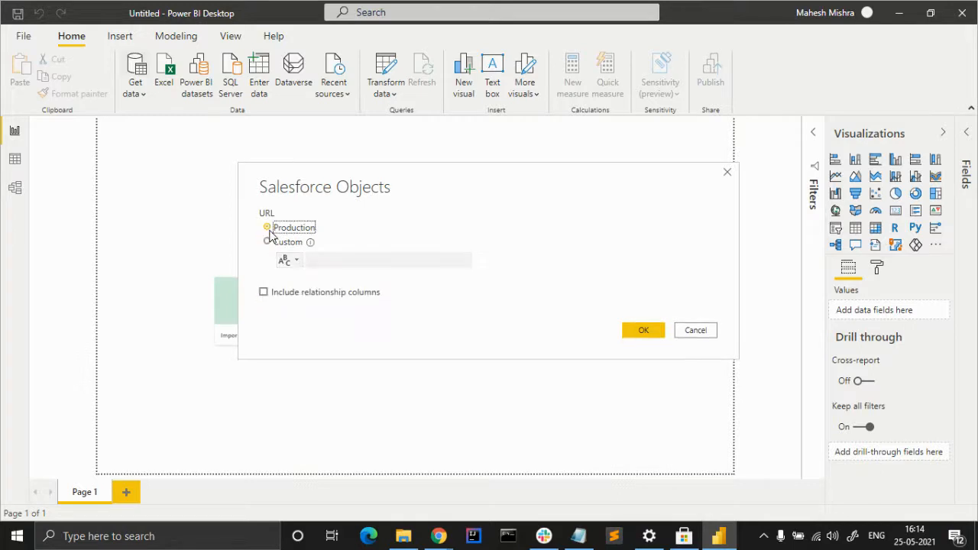
Connect to Salesforce Objects with the Production URL and select the Account table for import.
{"action": "left_click", "coordinate": [641, 334]}
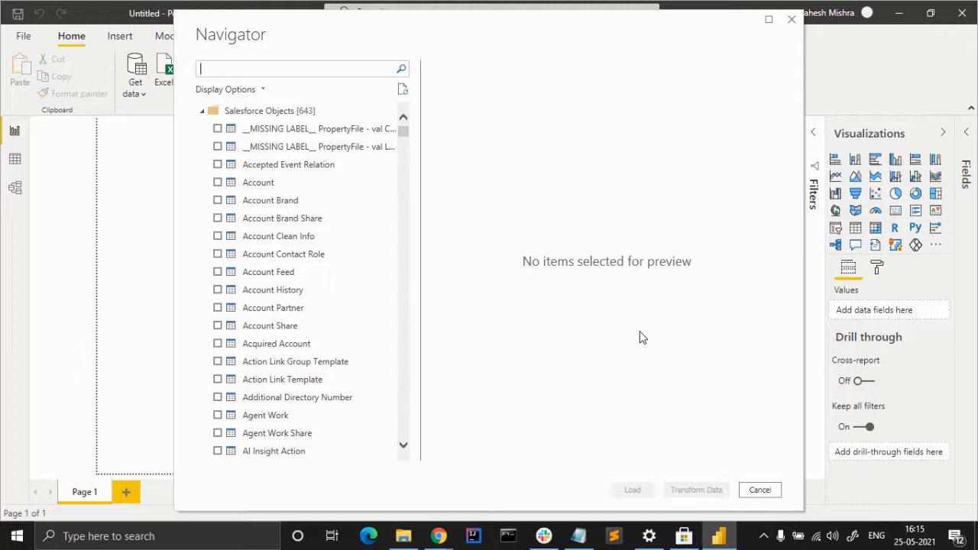
{"action": "scroll", "coordinate": [324, 384], "scroll_direction": "down", "scroll_amount": 3}
{"action": "scroll", "coordinate": [309, 267], "scroll_direction": "up", "scroll_amount": 1}
{"action": "scroll", "coordinate": [309, 267], "scroll_direction": "up", "scroll_amount": 2}
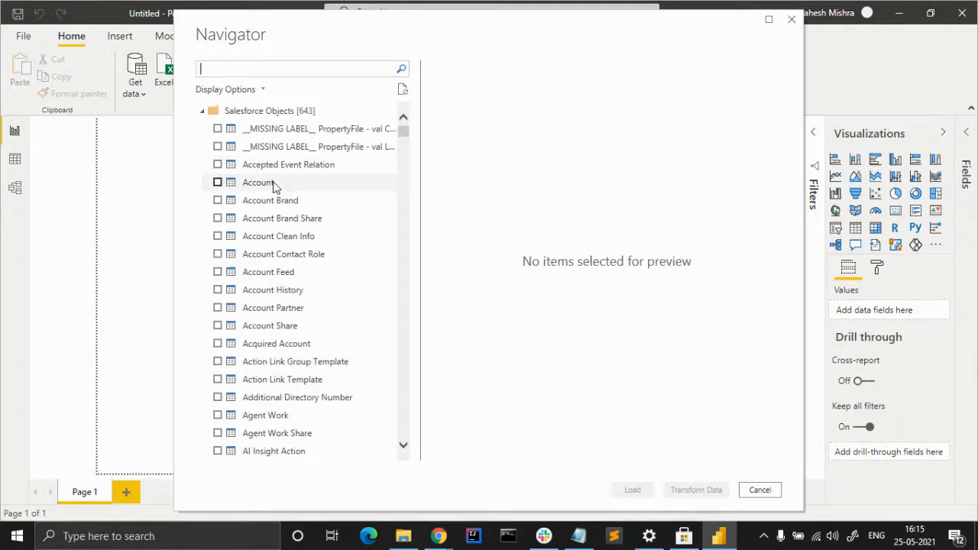
{"action": "left_click", "coordinate": [218, 183]}
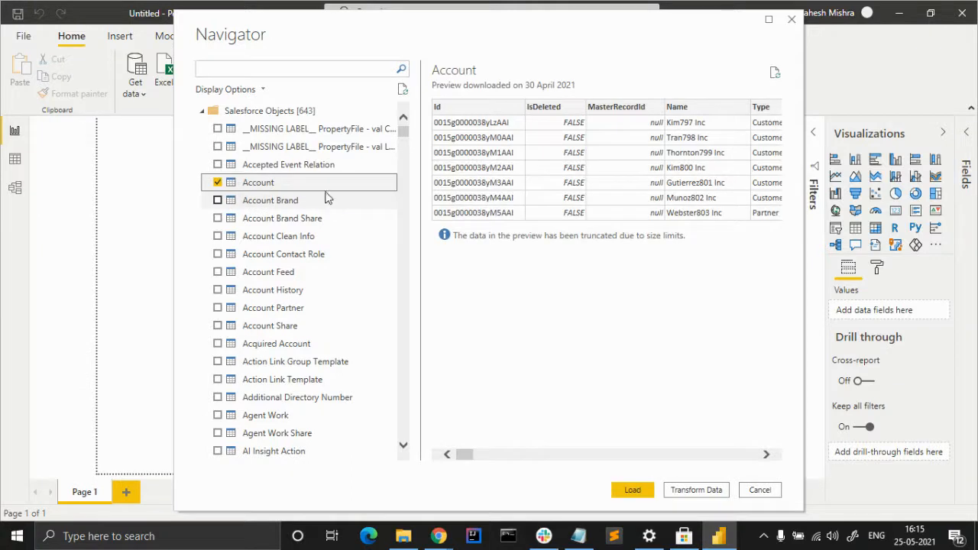
Search the Salesforce objects for "subsc", select the Subscriber table as well, and clear the search filter.
{"action": "left_click", "coordinate": [239, 69]}
{"action": "type", "text": "subsc"}
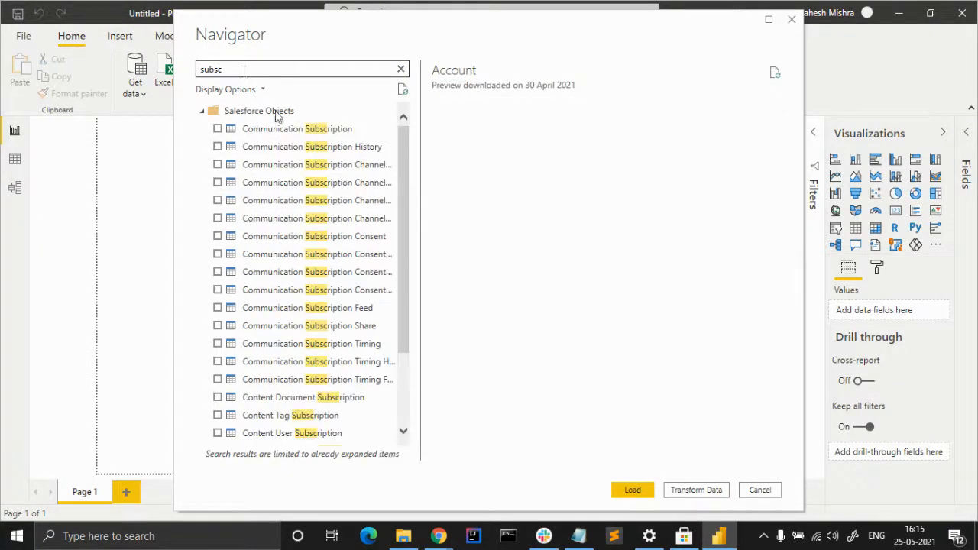
{"action": "scroll", "coordinate": [340, 305], "scroll_direction": "down", "scroll_amount": 3}
{"action": "left_click", "coordinate": [218, 438]}
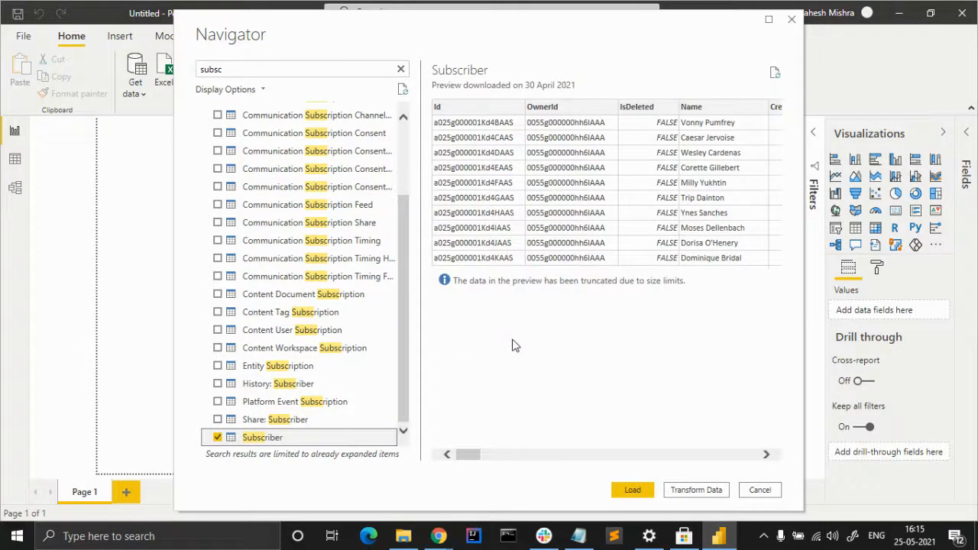
{"action": "scroll", "coordinate": [374, 306], "scroll_direction": "up", "scroll_amount": 3}
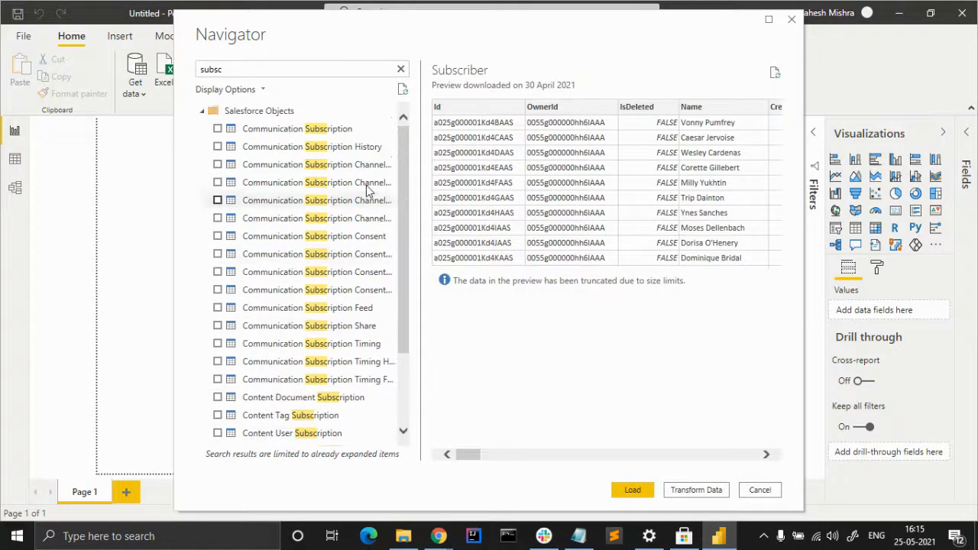
{"action": "left_click", "coordinate": [401, 70]}
{"action": "scroll", "coordinate": [361, 252], "scroll_direction": "up", "scroll_amount": 10}
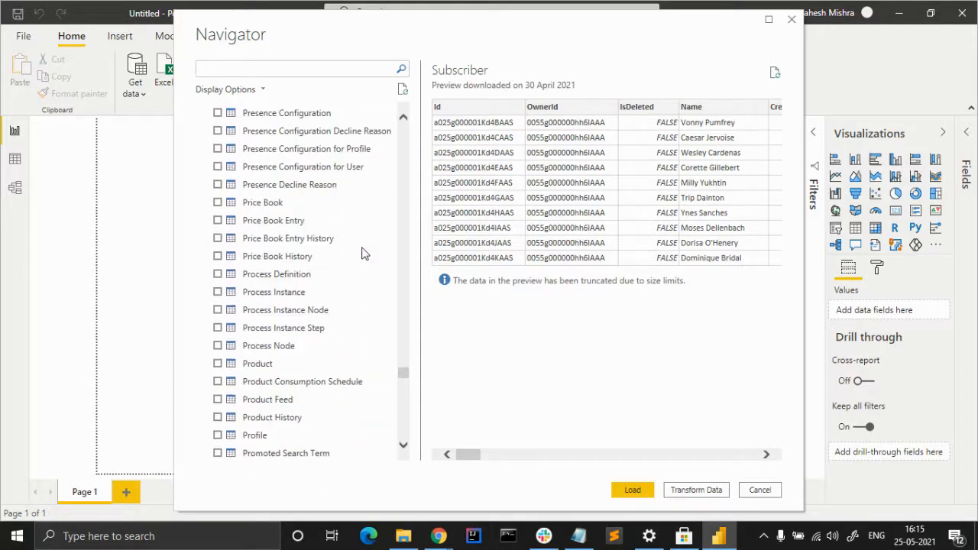
Load the selected Account and Subscriber tables into the report and look through the Account table's fields.
{"action": "left_click", "coordinate": [645, 495]}
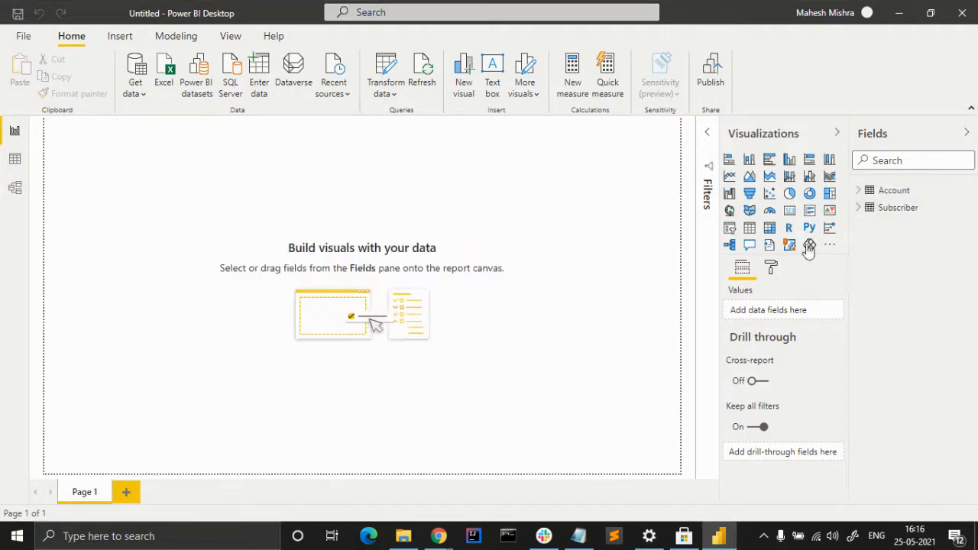
{"action": "left_click", "coordinate": [859, 193]}
{"action": "scroll", "coordinate": [894, 347], "scroll_direction": "down", "scroll_amount": 5}
{"action": "scroll", "coordinate": [898, 352], "scroll_direction": "down", "scroll_amount": 2}
{"action": "scroll", "coordinate": [879, 277], "scroll_direction": "up", "scroll_amount": 10}
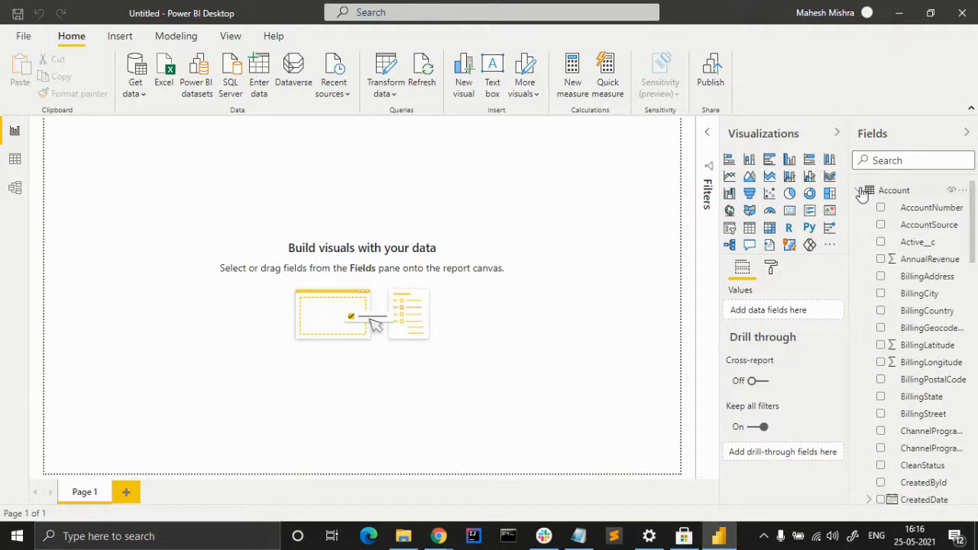
{"action": "left_click", "coordinate": [862, 192]}
Examine the list of fields in the imported Subscriber table, and collapse it again.
{"action": "left_click", "coordinate": [864, 208]}
{"action": "scroll", "coordinate": [879, 298], "scroll_direction": "down", "scroll_amount": 6}
{"action": "scroll", "coordinate": [882, 365], "scroll_direction": "down", "scroll_amount": 3}
{"action": "scroll", "coordinate": [882, 365], "scroll_direction": "up", "scroll_amount": 9}
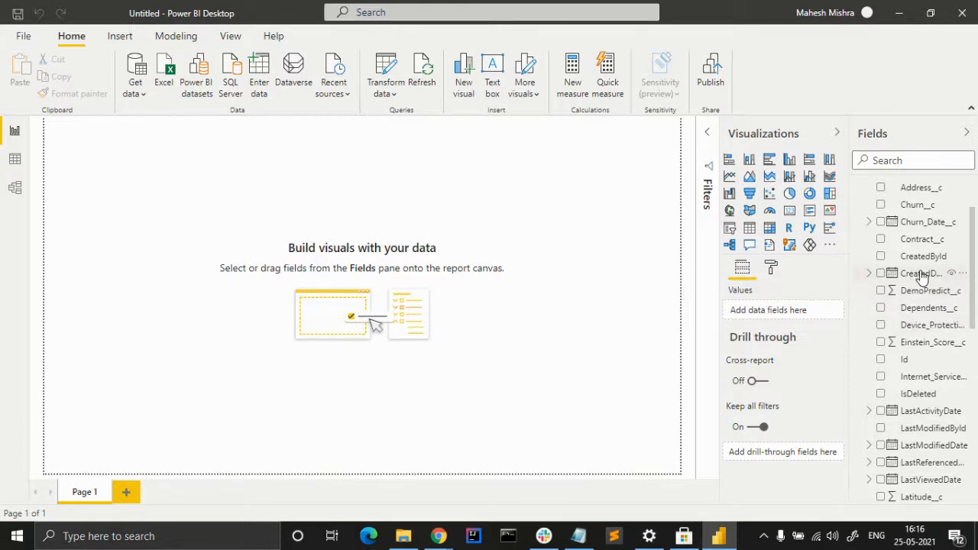
{"action": "scroll", "coordinate": [922, 306], "scroll_direction": "up", "scroll_amount": 2}
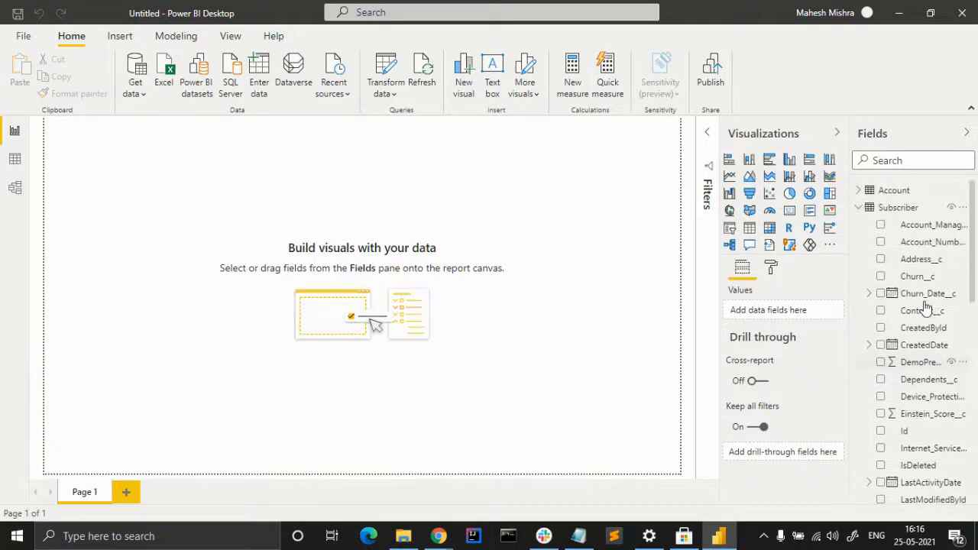
{"action": "left_click", "coordinate": [862, 213]}
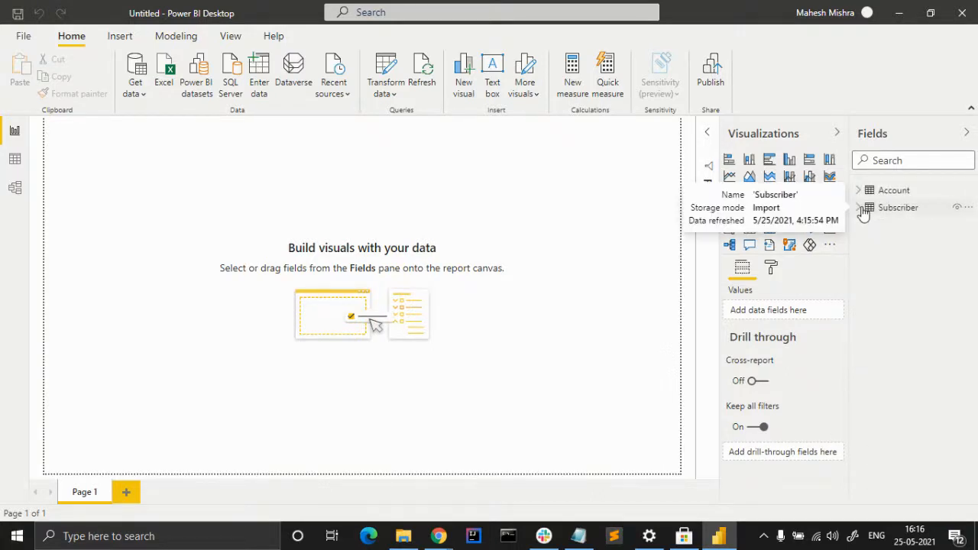
{"action": "left_click", "coordinate": [862, 212]}
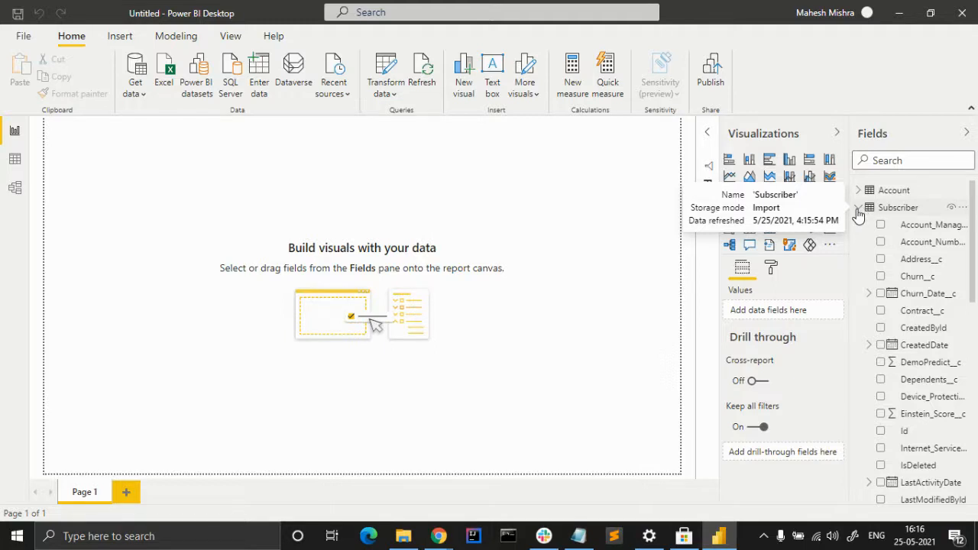
{"action": "left_click", "coordinate": [862, 213]}
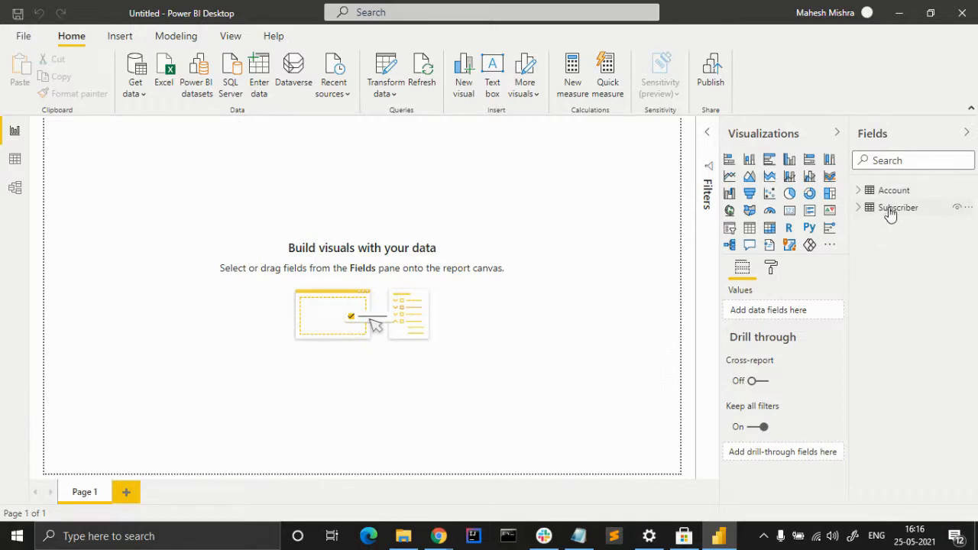
Start a Text/CSV data import, enlarge the file selection dialog, and show the files in Downloads as tiles.
{"action": "left_click", "coordinate": [135, 69]}
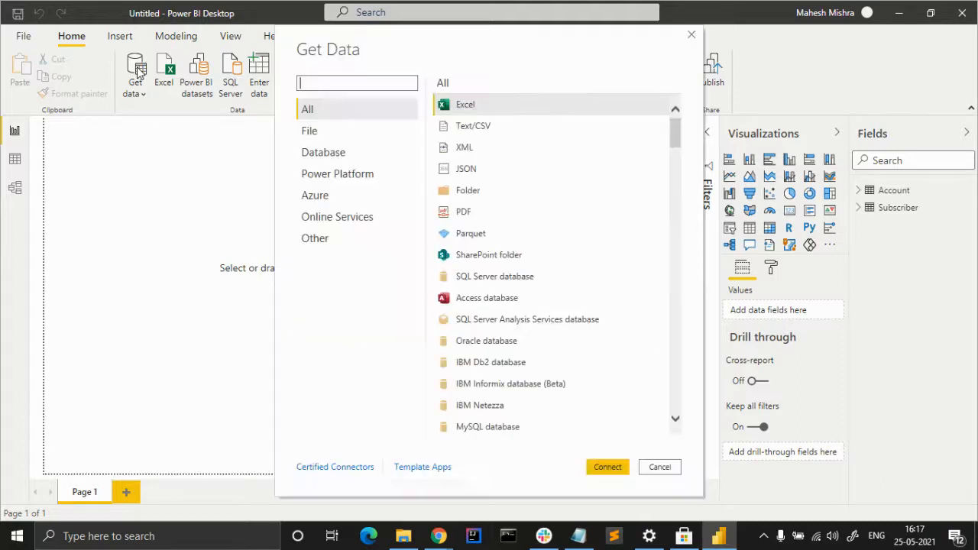
{"action": "left_click", "coordinate": [451, 129]}
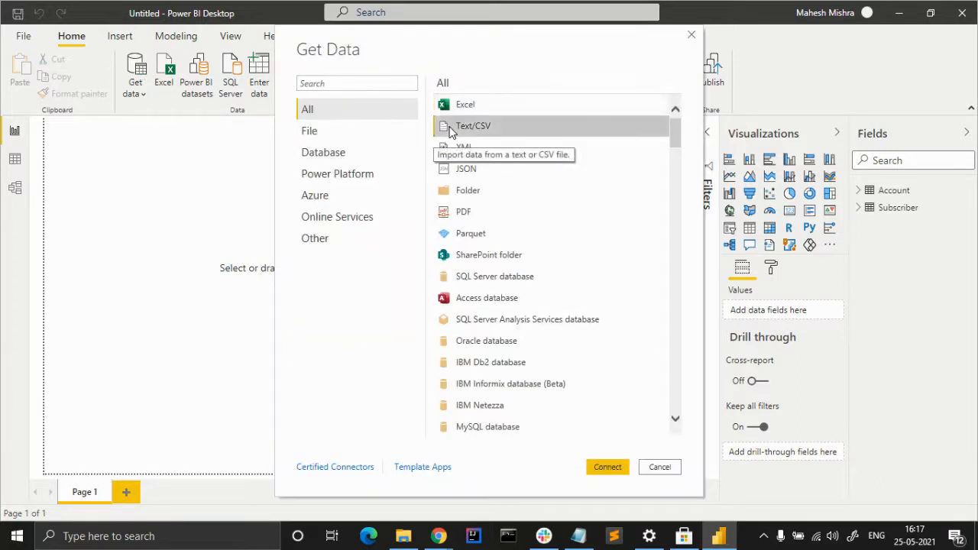
{"action": "left_click", "coordinate": [616, 474]}
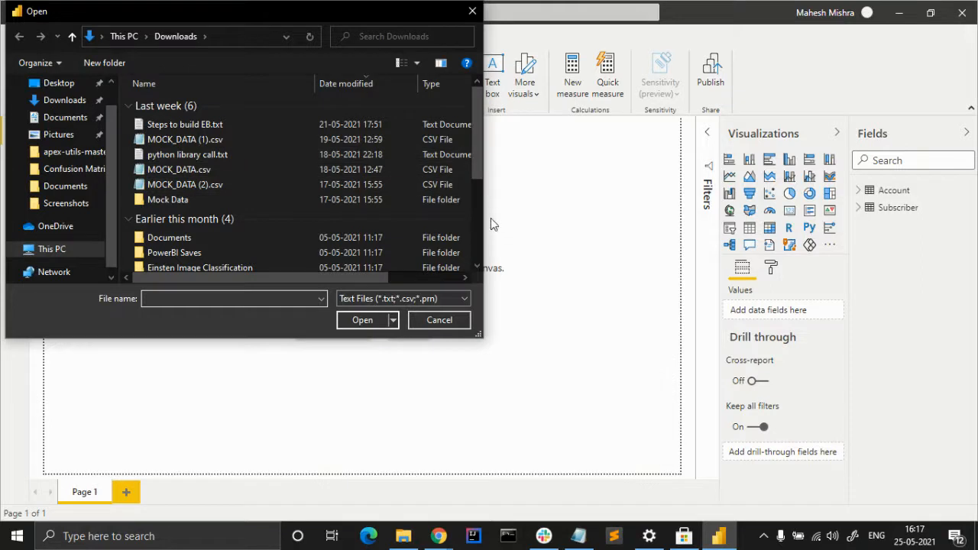
{"action": "left_click_drag", "start_coordinate": [486, 215], "coordinate": [770, 216]}
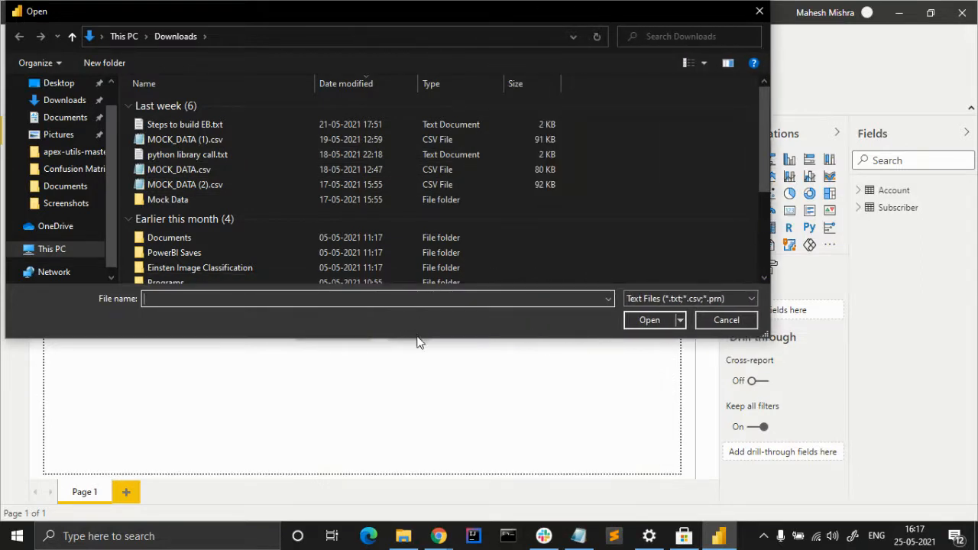
{"action": "left_click_drag", "start_coordinate": [418, 339], "coordinate": [414, 429]}
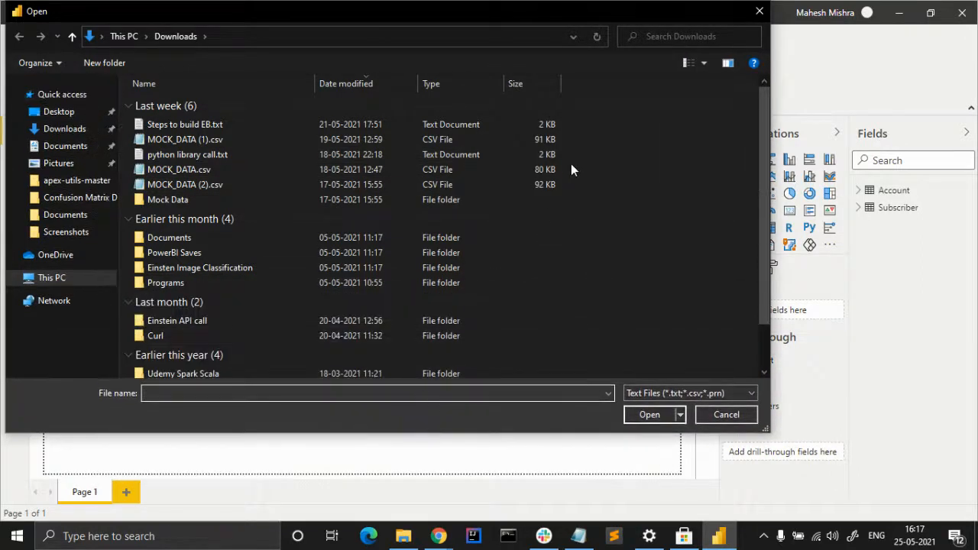
{"action": "left_click", "coordinate": [685, 61]}
Choose the MOCK_DATA (1).csv file from the Downloads folder and open its import preview.
{"action": "left_click", "coordinate": [228, 168]}
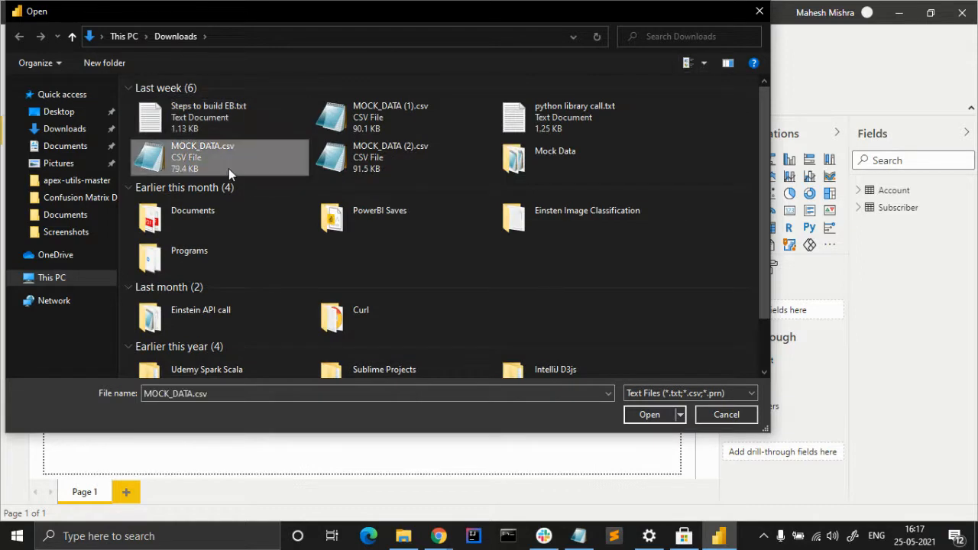
{"action": "left_click", "coordinate": [385, 112]}
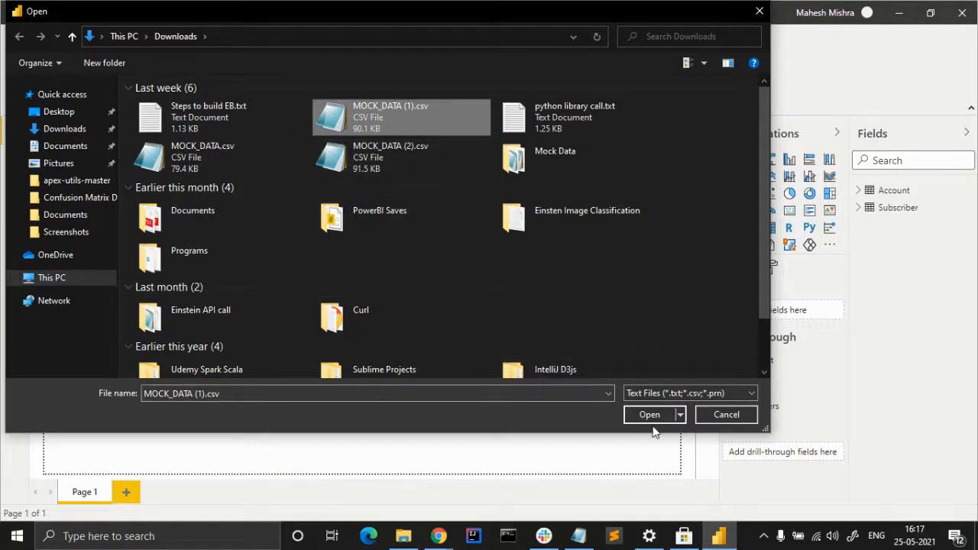
{"action": "left_click", "coordinate": [221, 158]}
{"action": "left_click", "coordinate": [354, 120]}
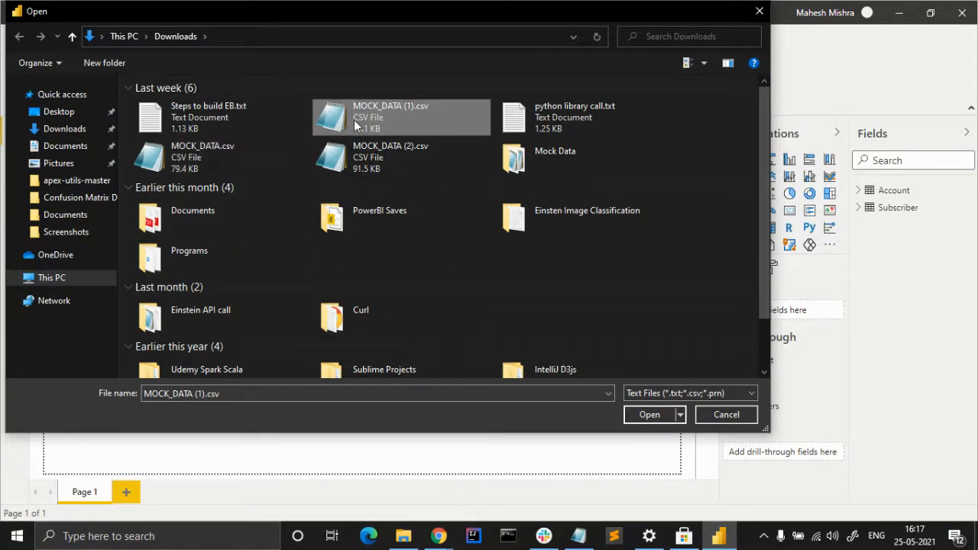
{"action": "left_click", "coordinate": [648, 415]}
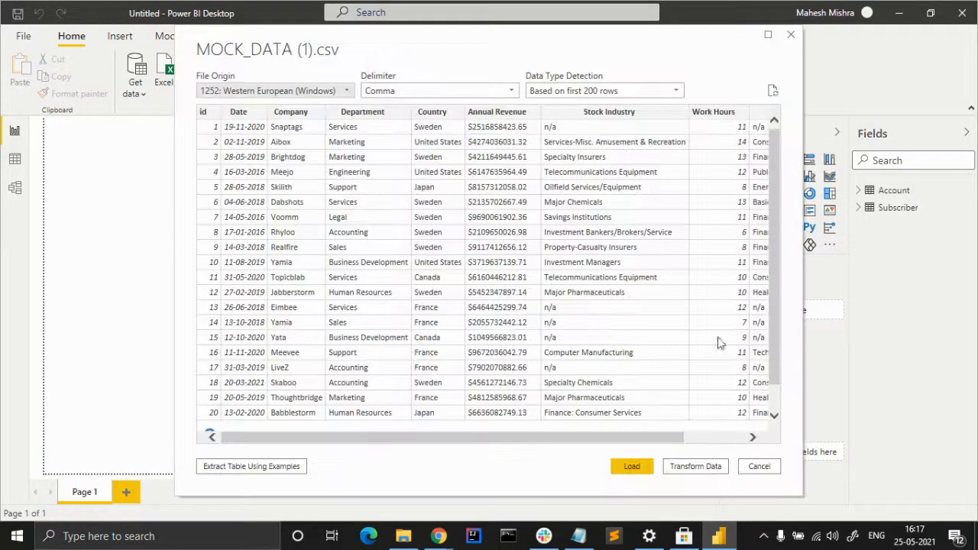
Review the columns and rows in the MOCK_DATA (1).csv preview and load the data.
{"action": "left_click_drag", "start_coordinate": [304, 440], "coordinate": [344, 441]}
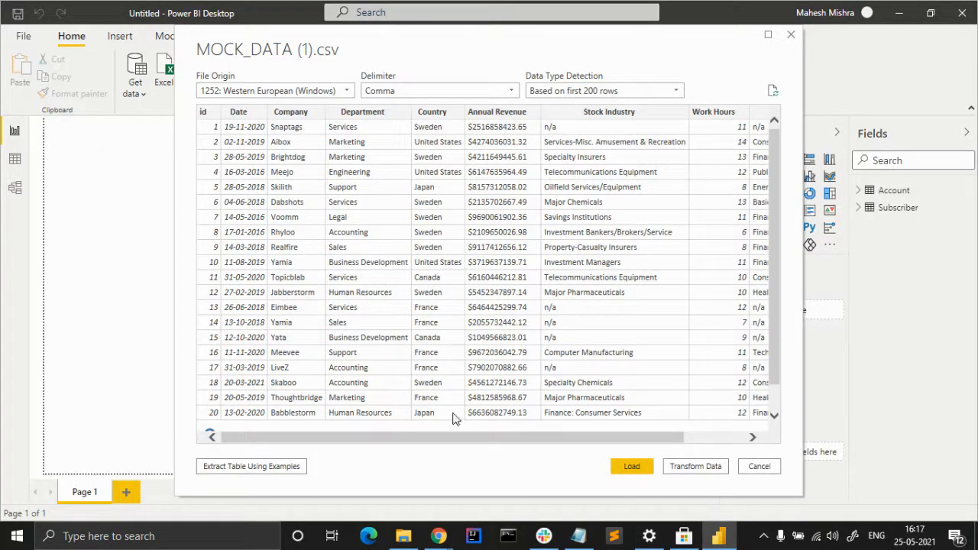
{"action": "left_click_drag", "start_coordinate": [450, 444], "coordinate": [586, 443]}
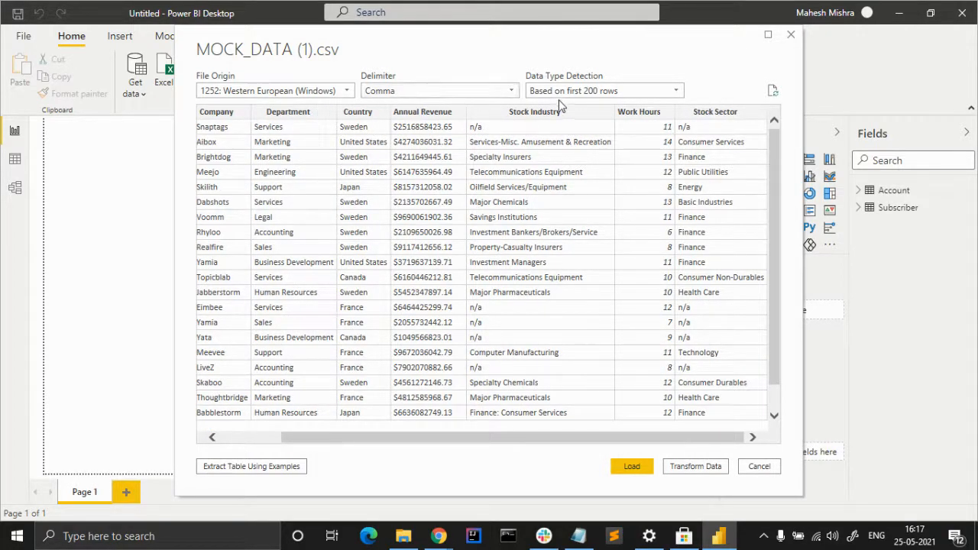
{"action": "scroll", "coordinate": [524, 306], "scroll_direction": "down", "scroll_amount": 1}
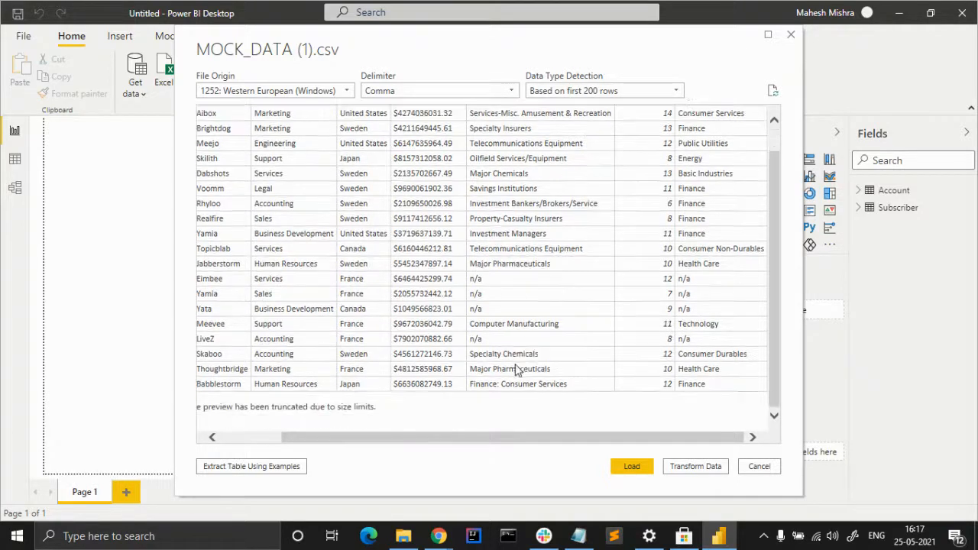
{"action": "scroll", "coordinate": [485, 442], "scroll_direction": "left", "scroll_amount": 3}
{"action": "left_click", "coordinate": [639, 469]}
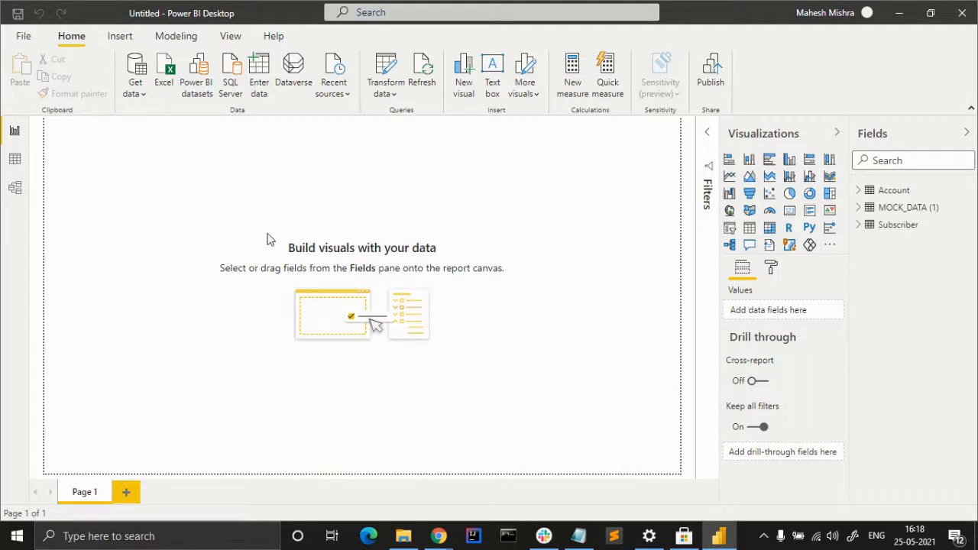
Import MOCK_DATA.csv from the Mock Data folder in Downloads through the Text/CSV connector and load it.
{"action": "left_click", "coordinate": [138, 75]}
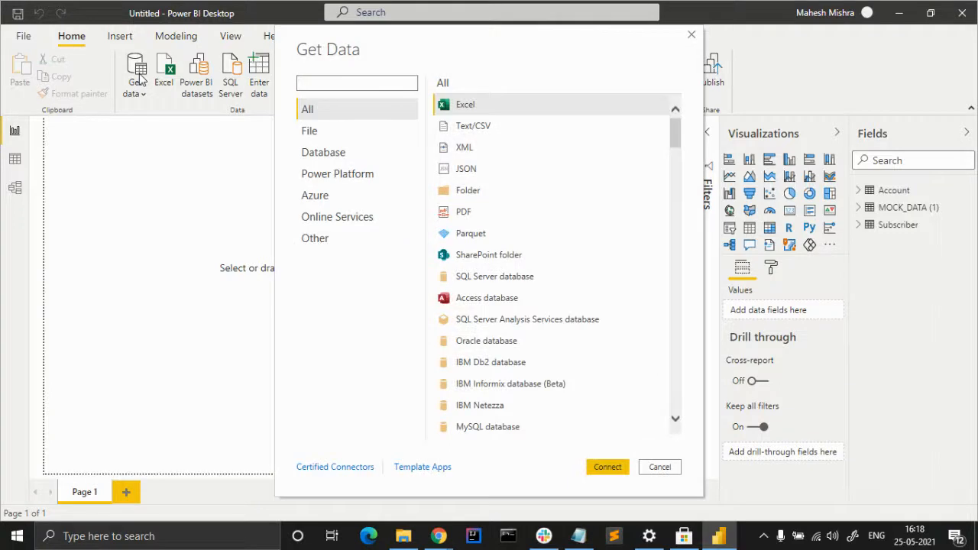
{"action": "left_click", "coordinate": [462, 130]}
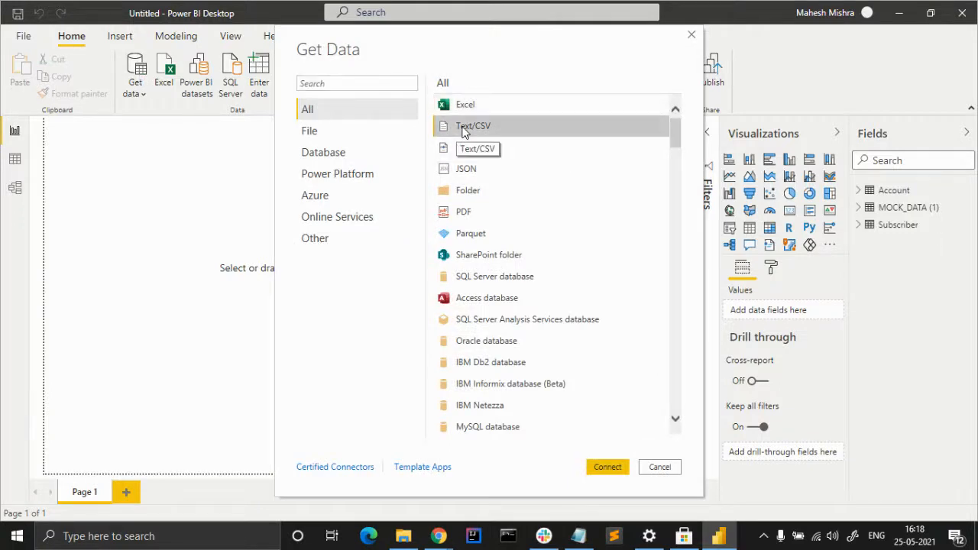
{"action": "left_click", "coordinate": [608, 468]}
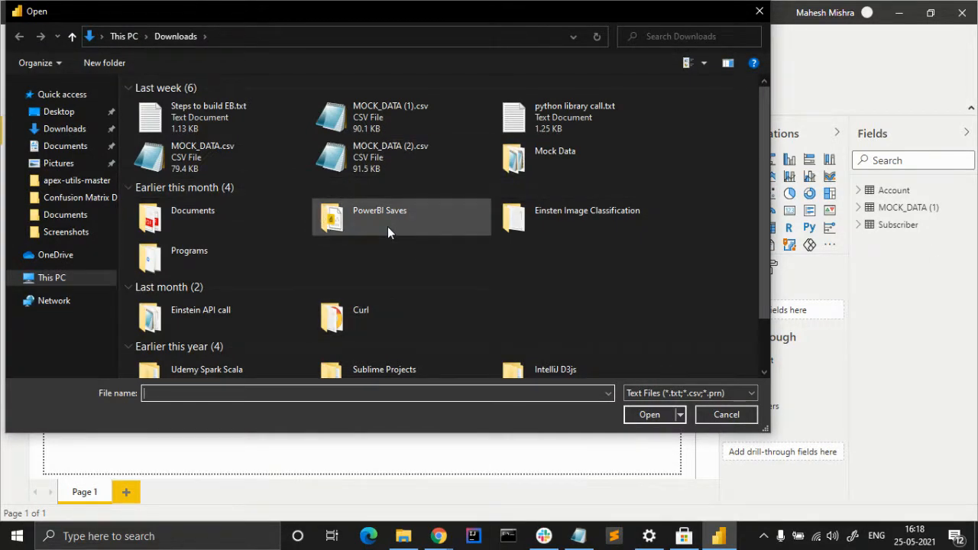
{"action": "double_click", "coordinate": [517, 169]}
{"action": "left_click", "coordinate": [337, 120]}
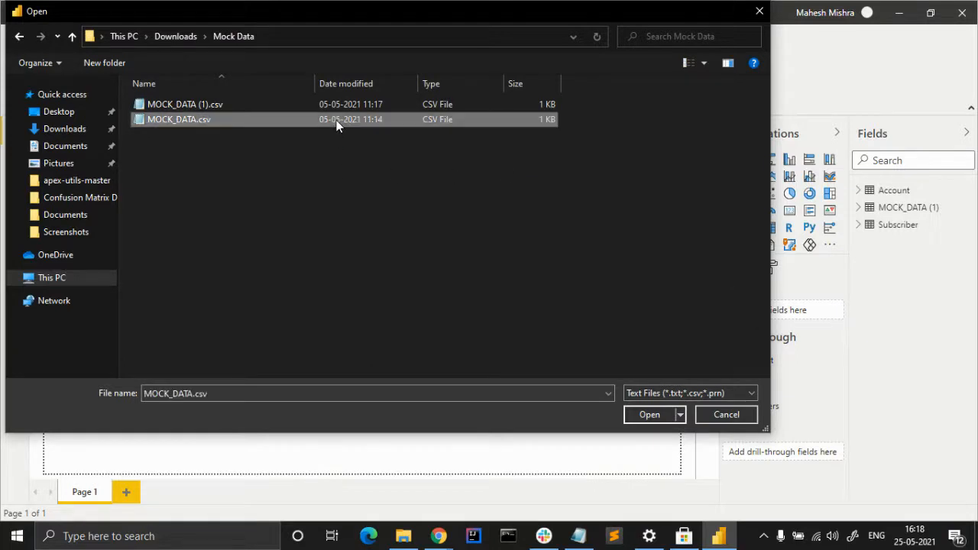
{"action": "left_click", "coordinate": [636, 414]}
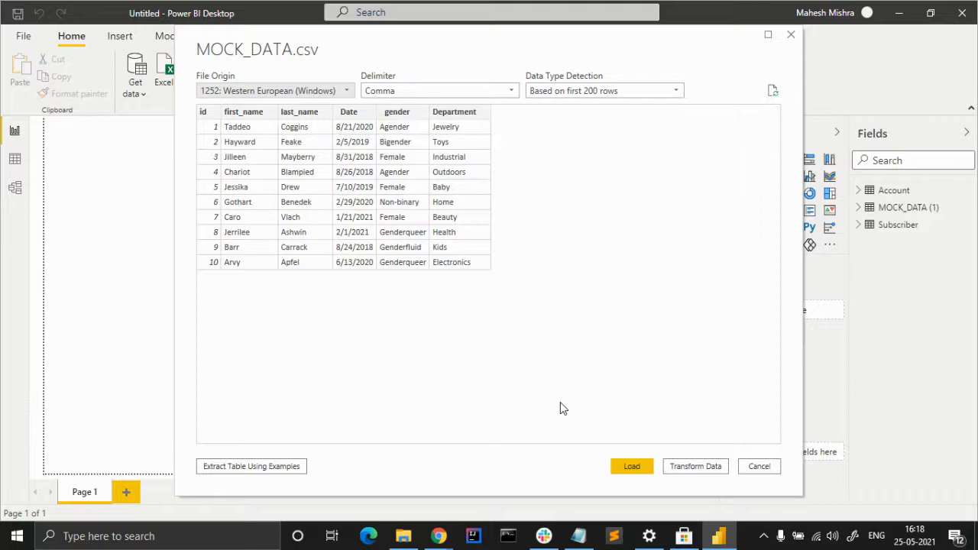
{"action": "left_click", "coordinate": [616, 466]}
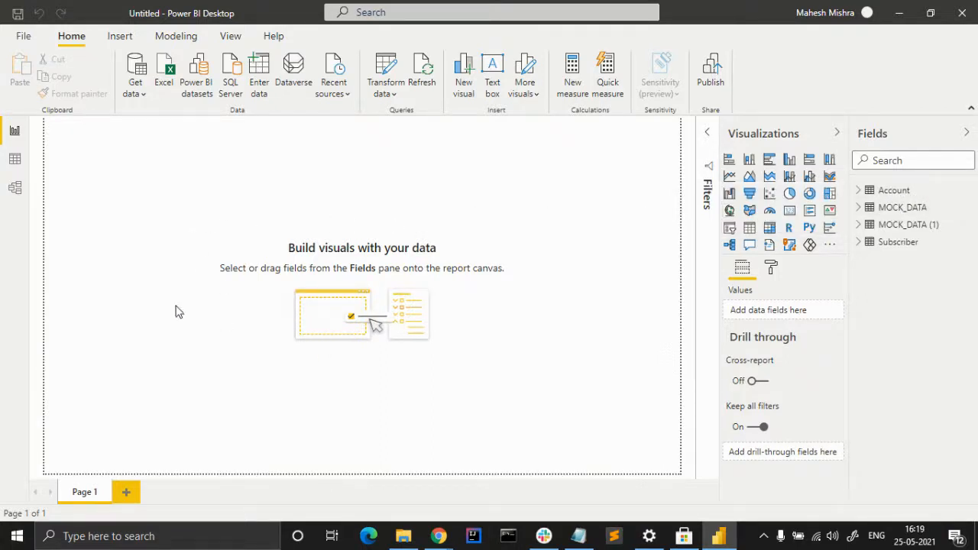
Expand the Account table's fields and examine its columns and rows in the Data view.
{"action": "left_click", "coordinate": [860, 194]}
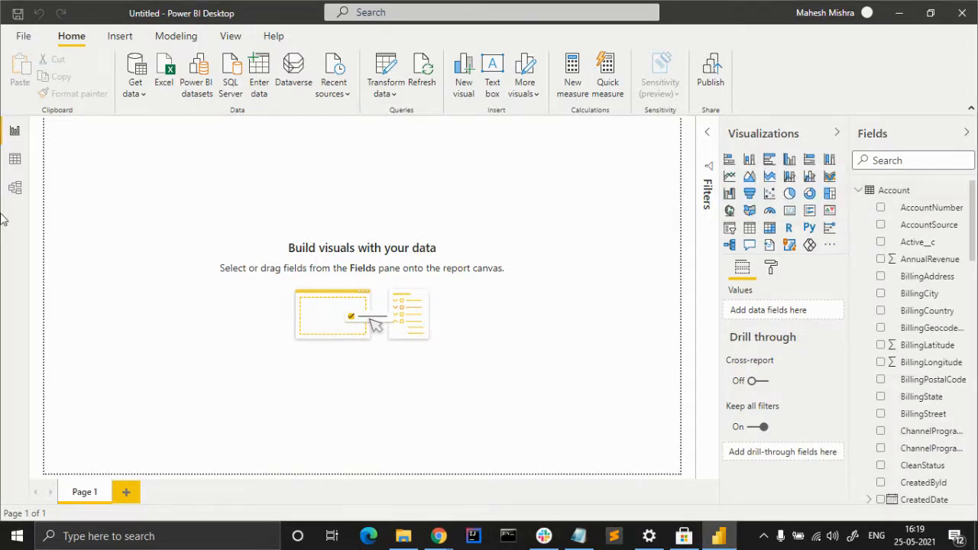
{"action": "left_click", "coordinate": [13, 164]}
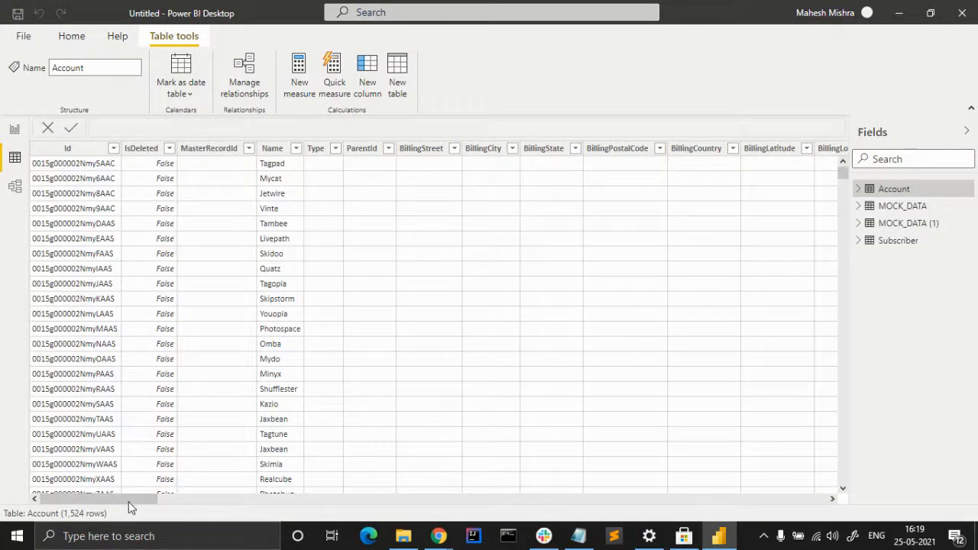
{"action": "left_click_drag", "start_coordinate": [134, 501], "coordinate": [818, 520]}
{"action": "scroll", "coordinate": [455, 400], "scroll_direction": "down", "scroll_amount": 5}
{"action": "scroll", "coordinate": [454, 399], "scroll_direction": "up", "scroll_amount": 5}
{"action": "left_click_drag", "start_coordinate": [730, 500], "coordinate": [4, 525]}
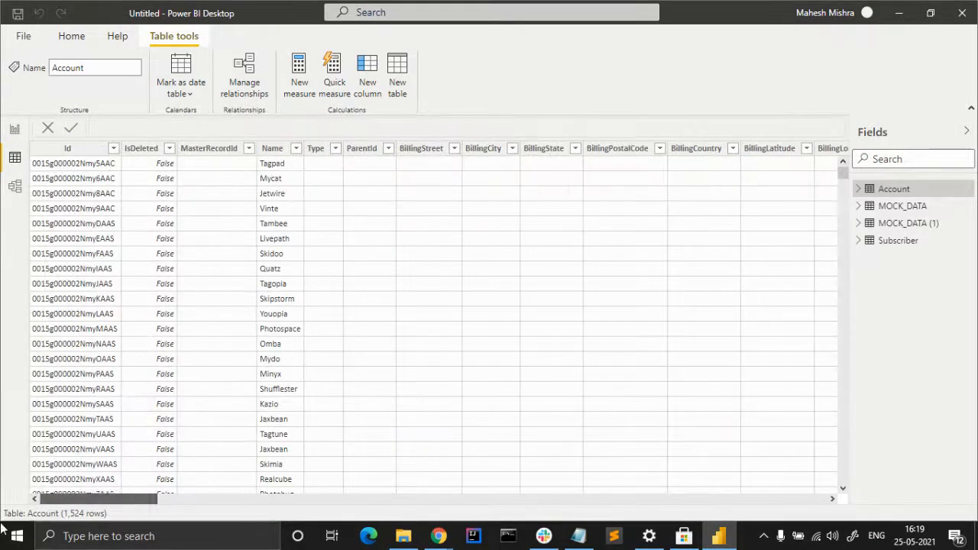
Examine the imported tables and their relationships in the Model view, and return to the Report view.
{"action": "left_click", "coordinate": [15, 186]}
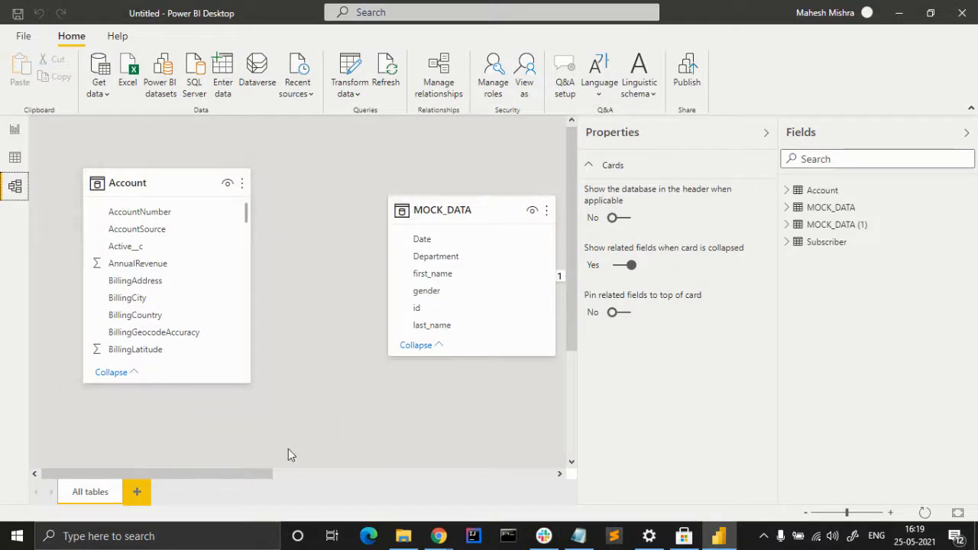
{"action": "left_click_drag", "start_coordinate": [257, 474], "coordinate": [548, 483]}
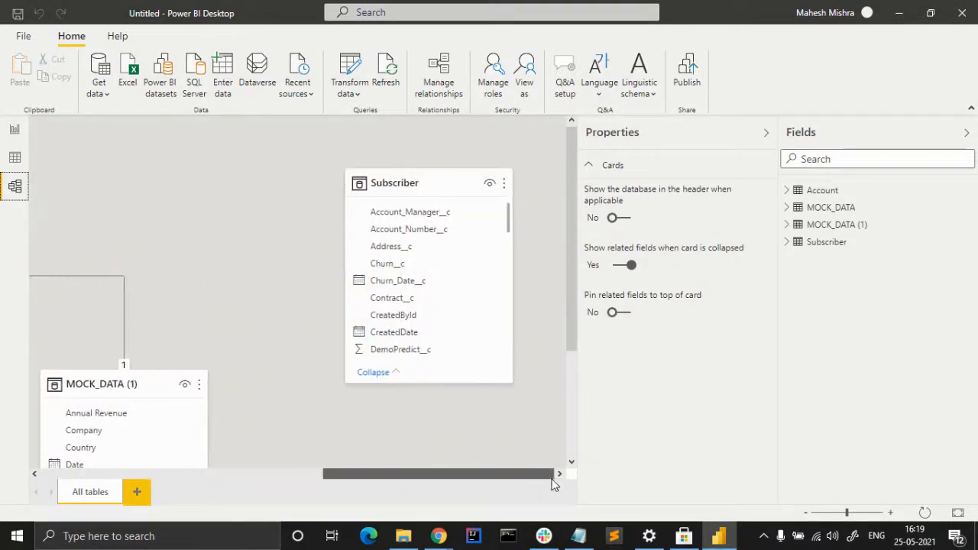
{"action": "scroll", "coordinate": [226, 342], "scroll_direction": "down", "scroll_amount": 3}
{"action": "left_click_drag", "start_coordinate": [334, 473], "coordinate": [205, 478]}
{"action": "scroll", "coordinate": [217, 382], "scroll_direction": "up", "scroll_amount": 3}
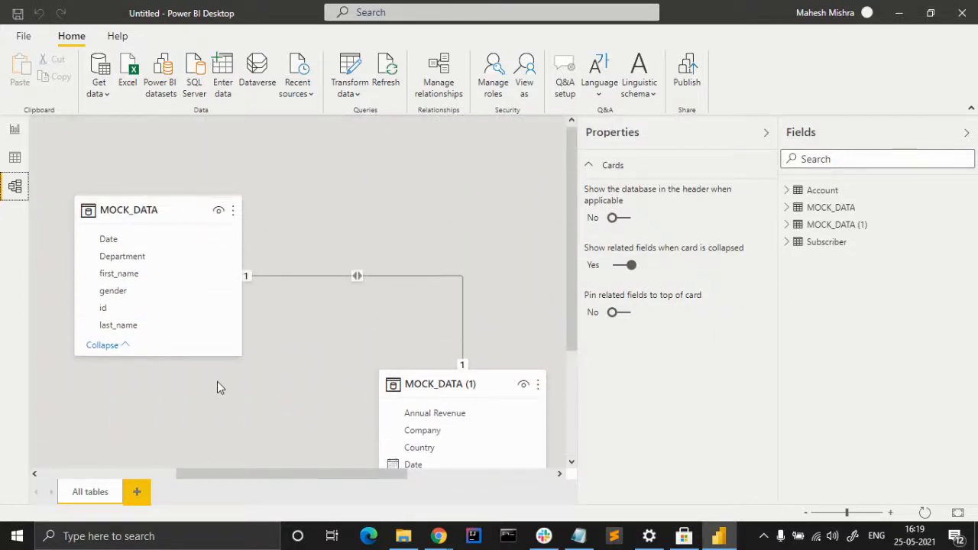
{"action": "left_click_drag", "start_coordinate": [330, 474], "coordinate": [500, 470]}
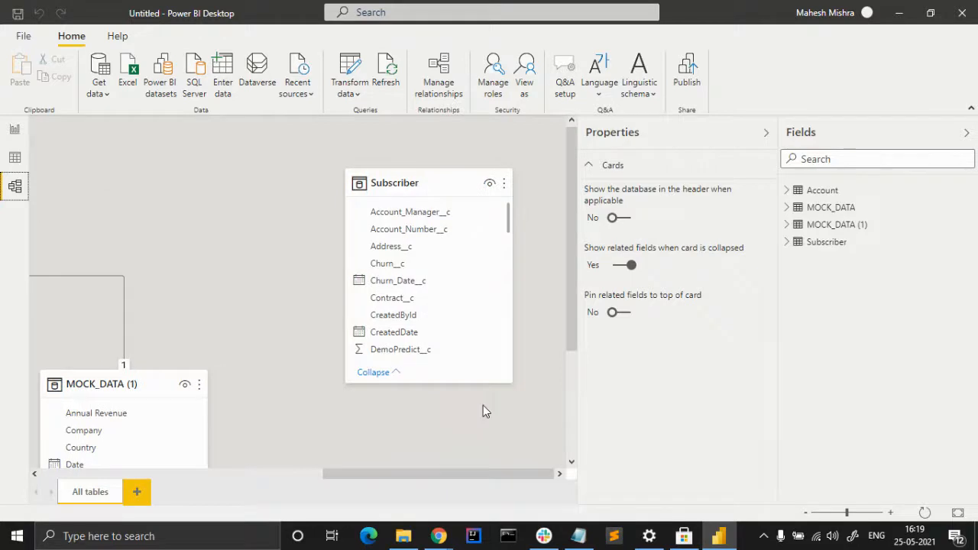
{"action": "scroll", "coordinate": [483, 412], "scroll_direction": "down", "scroll_amount": 3}
{"action": "left_click_drag", "start_coordinate": [428, 475], "coordinate": [177, 460]}
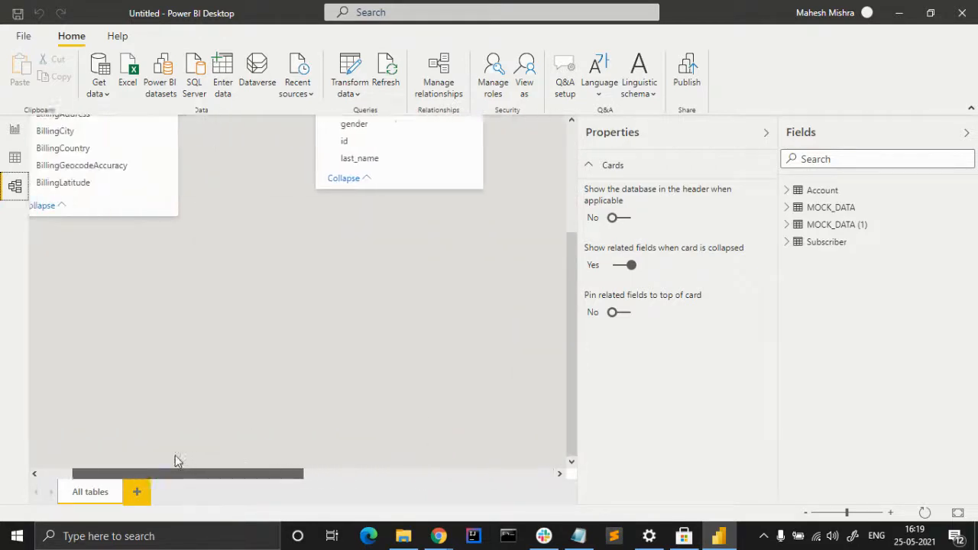
{"action": "left_click", "coordinate": [12, 131]}
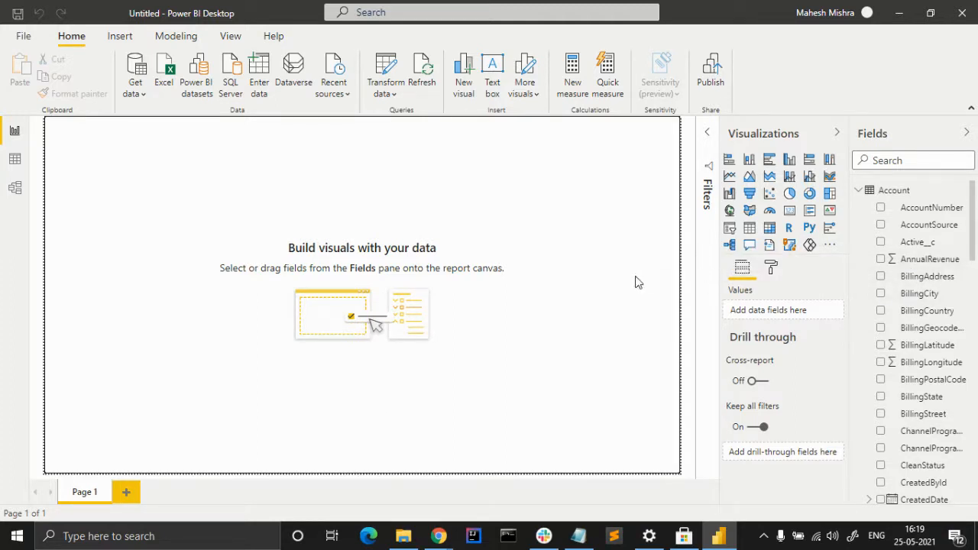
Add a table visual of the Account table's AccountSource field to the page and enlarge it to about half the page width.
{"action": "left_click_drag", "start_coordinate": [916, 231], "coordinate": [128, 171]}
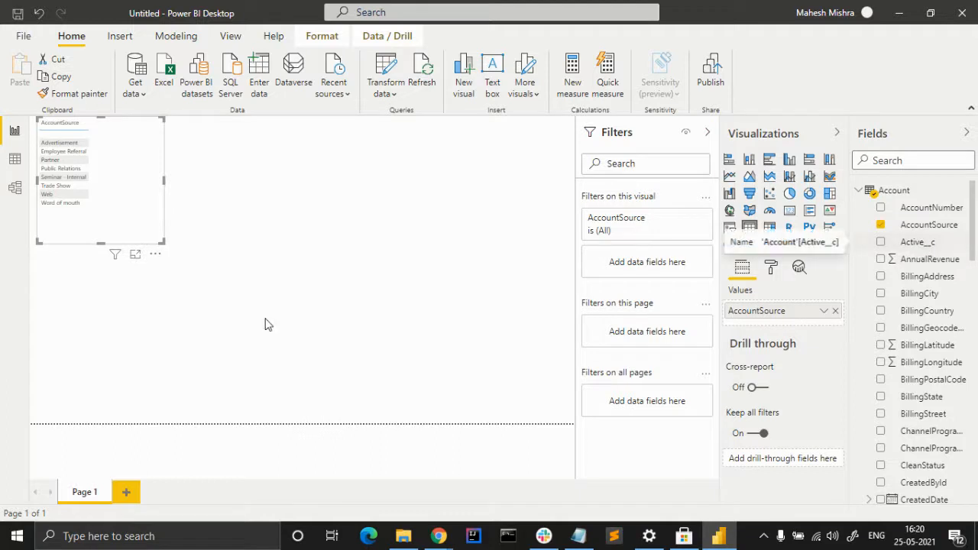
{"action": "left_click_drag", "start_coordinate": [162, 243], "coordinate": [342, 325]}
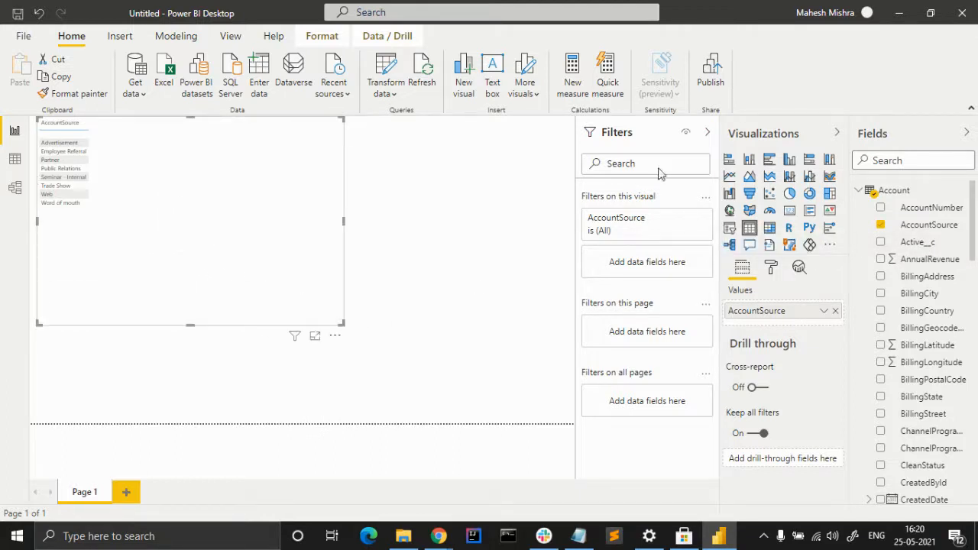
{"action": "left_click", "coordinate": [707, 140]}
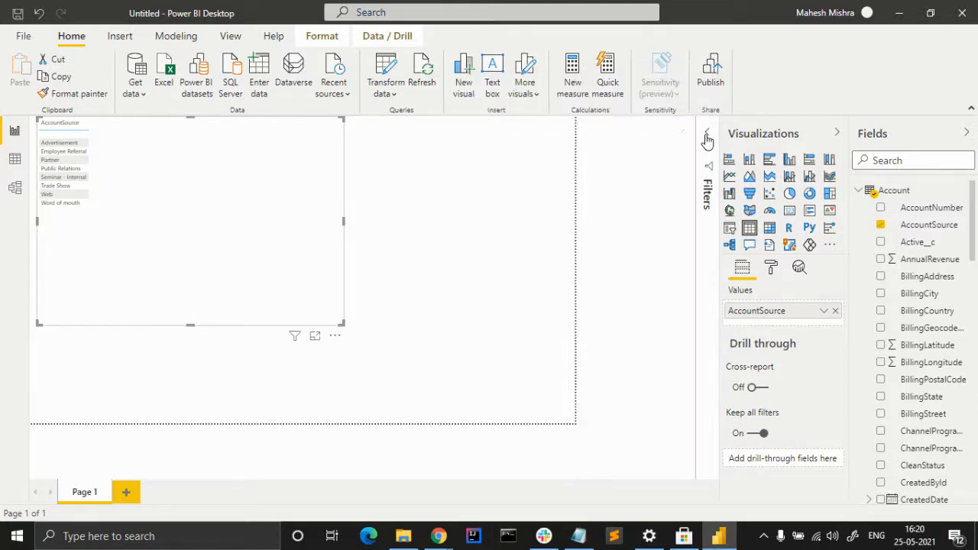
Filter the AccountSource visual to include every value except (Blank).
{"action": "left_click", "coordinate": [706, 138]}
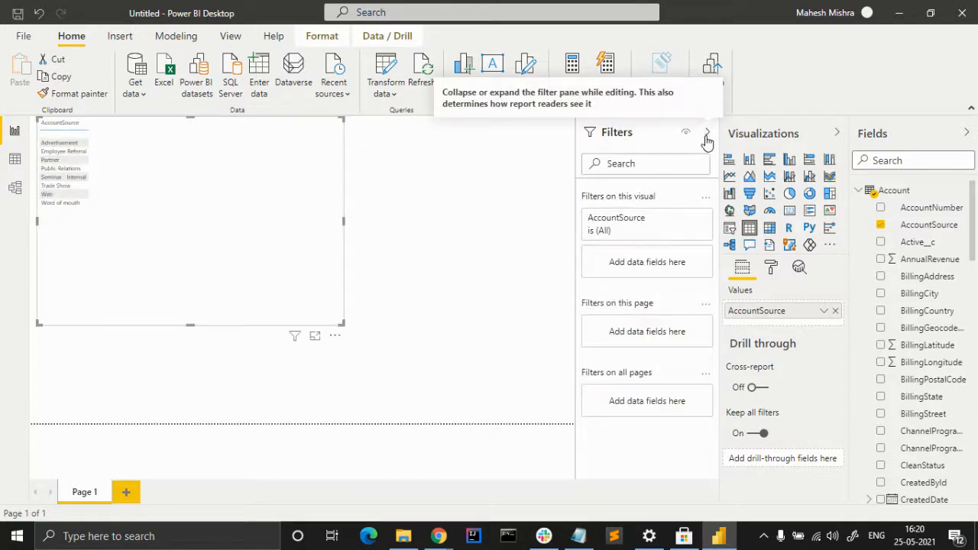
{"action": "left_click", "coordinate": [685, 218]}
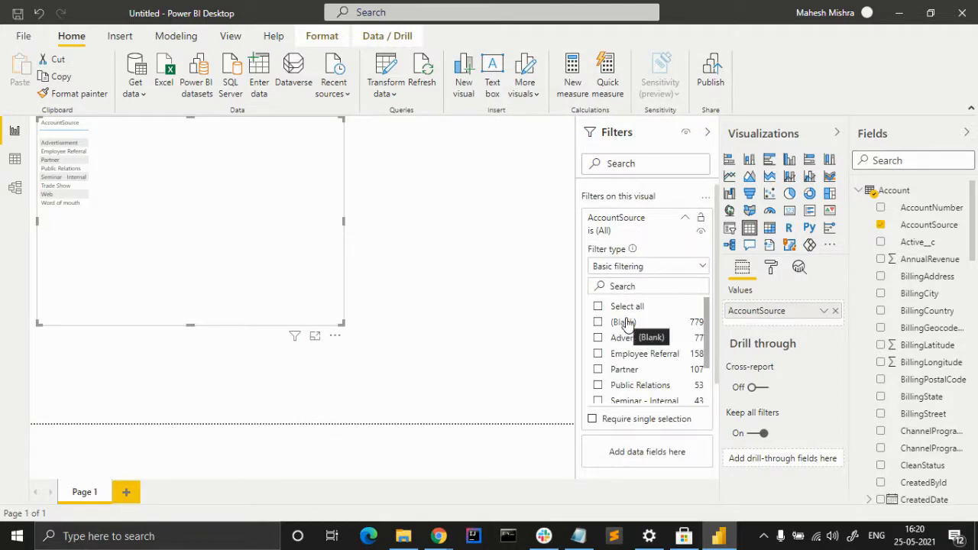
{"action": "left_click", "coordinate": [623, 308]}
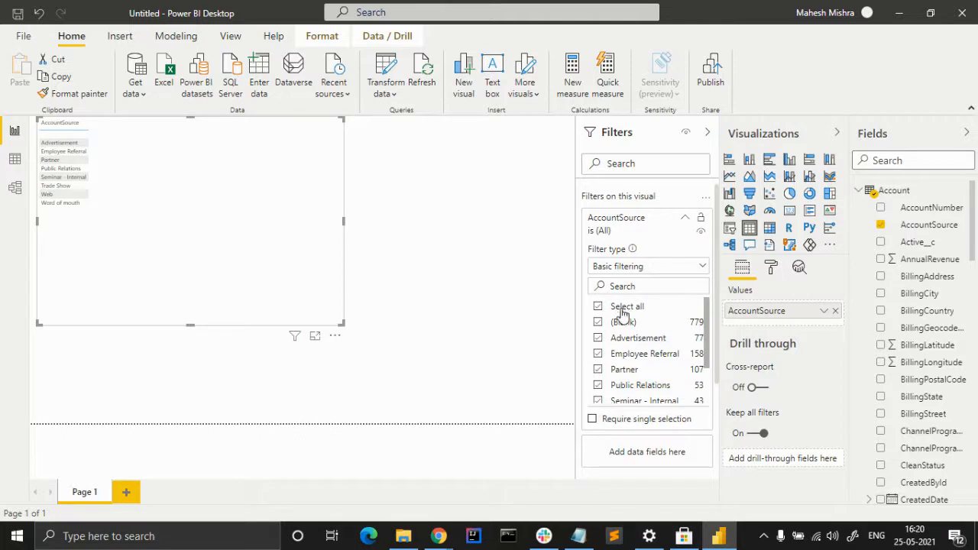
{"action": "left_click", "coordinate": [600, 324]}
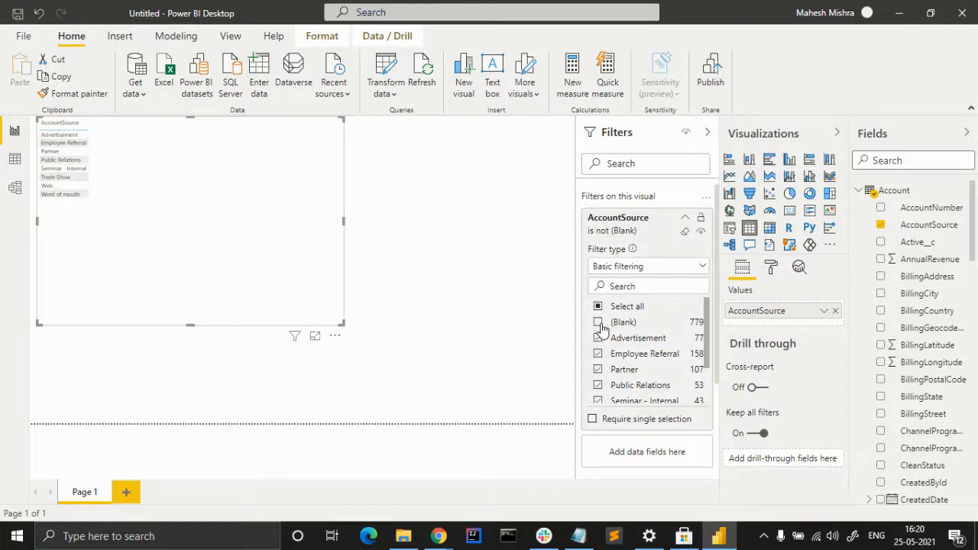
{"action": "scroll", "coordinate": [623, 373], "scroll_direction": "down", "scroll_amount": 1}
{"action": "scroll", "coordinate": [620, 372], "scroll_direction": "up", "scroll_amount": 2}
{"action": "scroll", "coordinate": [646, 366], "scroll_direction": "down", "scroll_amount": 1}
{"action": "scroll", "coordinate": [646, 367], "scroll_direction": "down", "scroll_amount": 2}
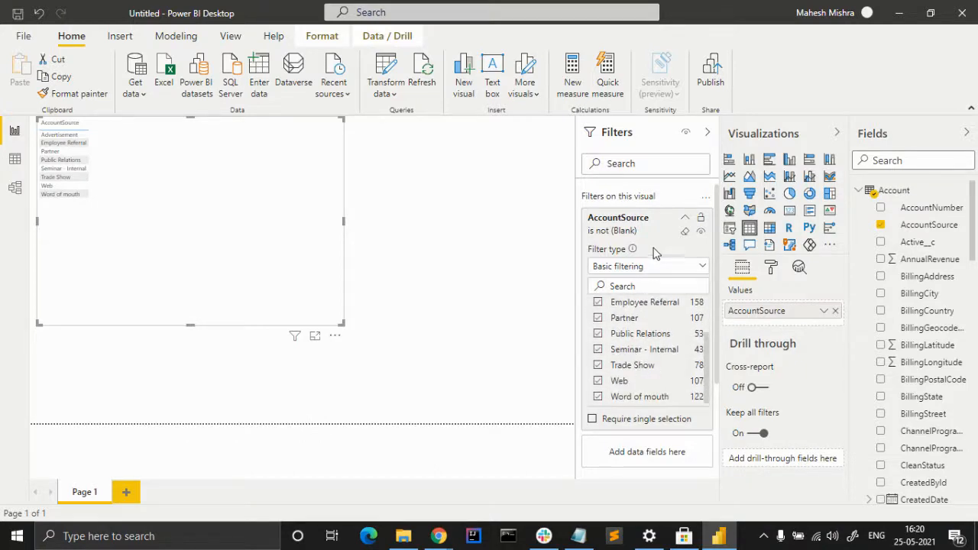
{"action": "left_click", "coordinate": [686, 220]}
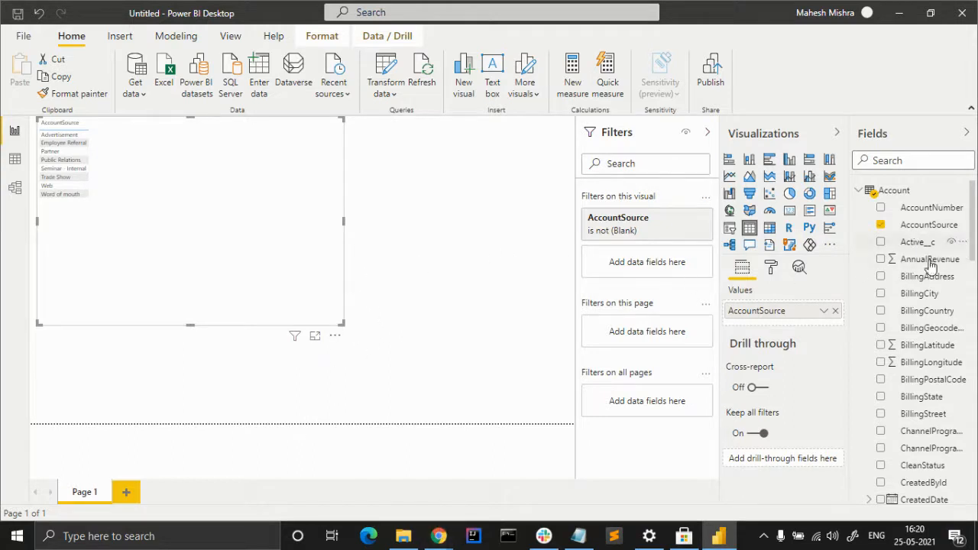
Add AnnualRevenue to the AccountSource table visual and convert it to a stacked bar chart.
{"action": "scroll", "coordinate": [926, 355], "scroll_direction": "down", "scroll_amount": 2}
{"action": "scroll", "coordinate": [926, 366], "scroll_direction": "up", "scroll_amount": 2}
{"action": "left_click_drag", "start_coordinate": [922, 262], "coordinate": [262, 219]}
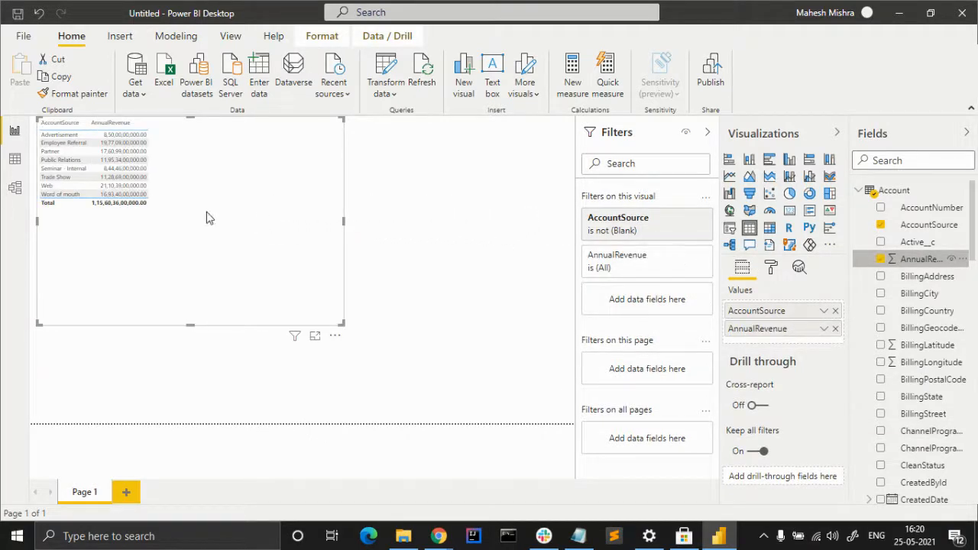
{"action": "left_click", "coordinate": [730, 160]}
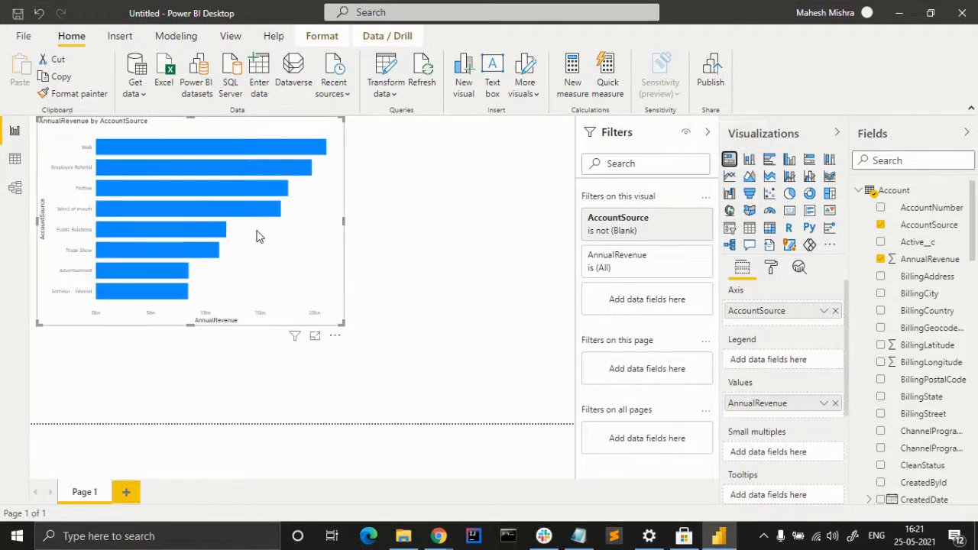
Enlarge the AnnualRevenue by AccountSource bar chart to fill almost the whole report page.
{"action": "left_click_drag", "start_coordinate": [432, 238], "coordinate": [562, 245]}
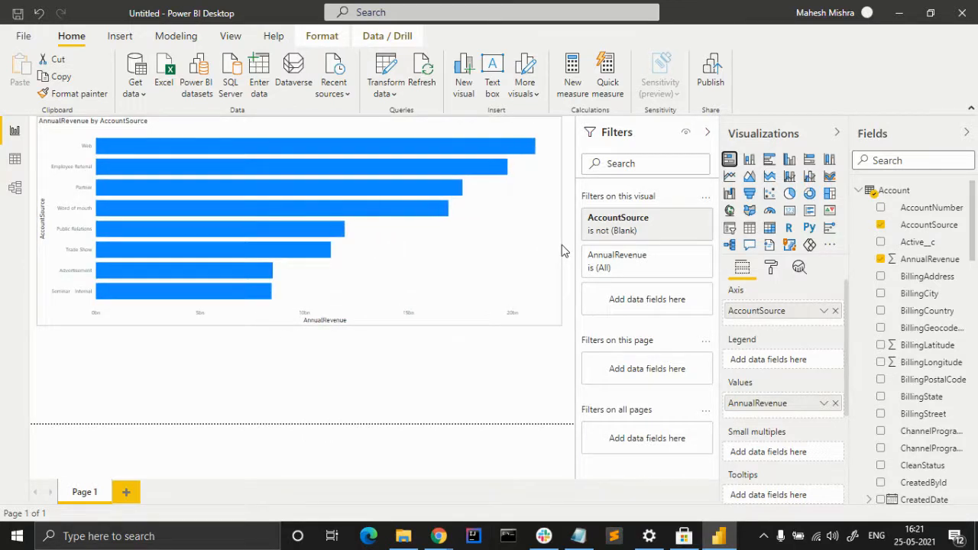
{"action": "left_click", "coordinate": [300, 339]}
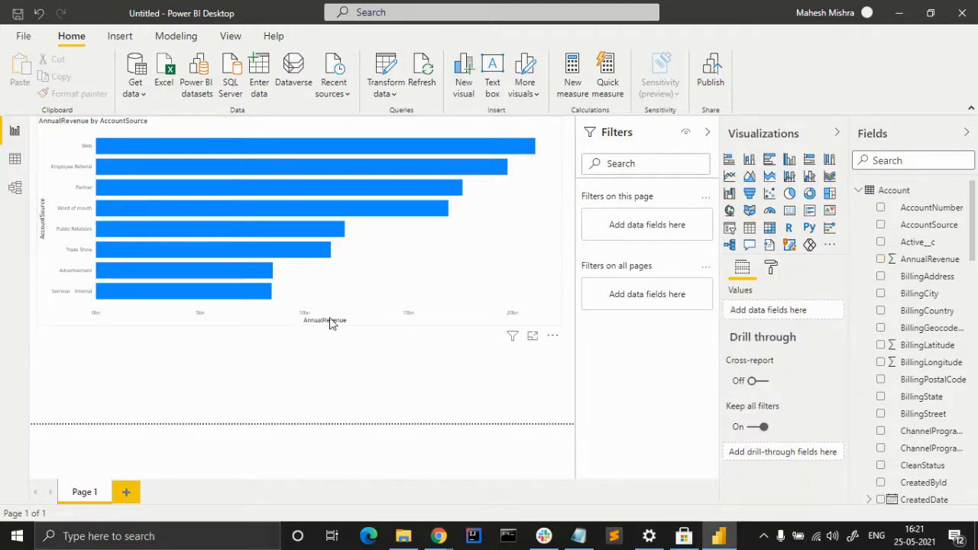
{"action": "left_click", "coordinate": [321, 332]}
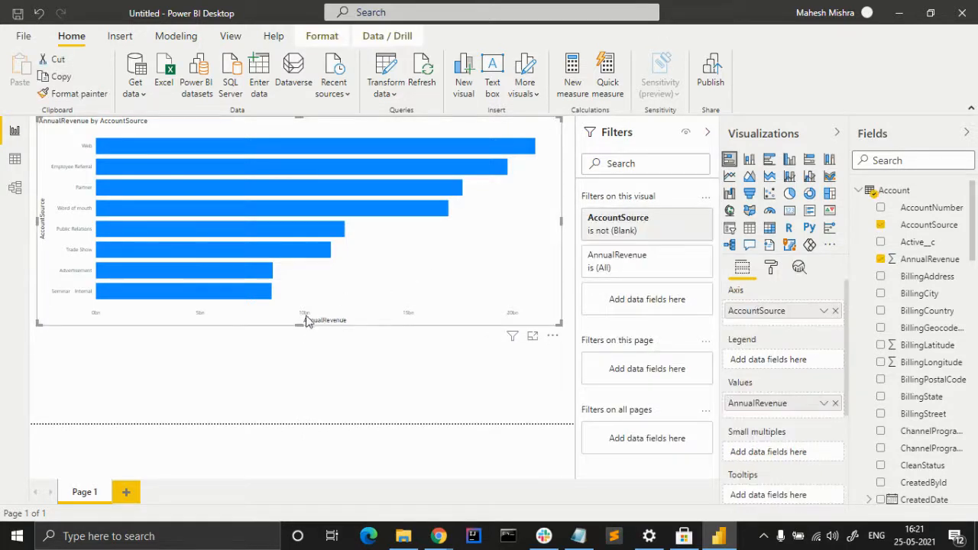
{"action": "left_click_drag", "start_coordinate": [297, 326], "coordinate": [298, 432]}
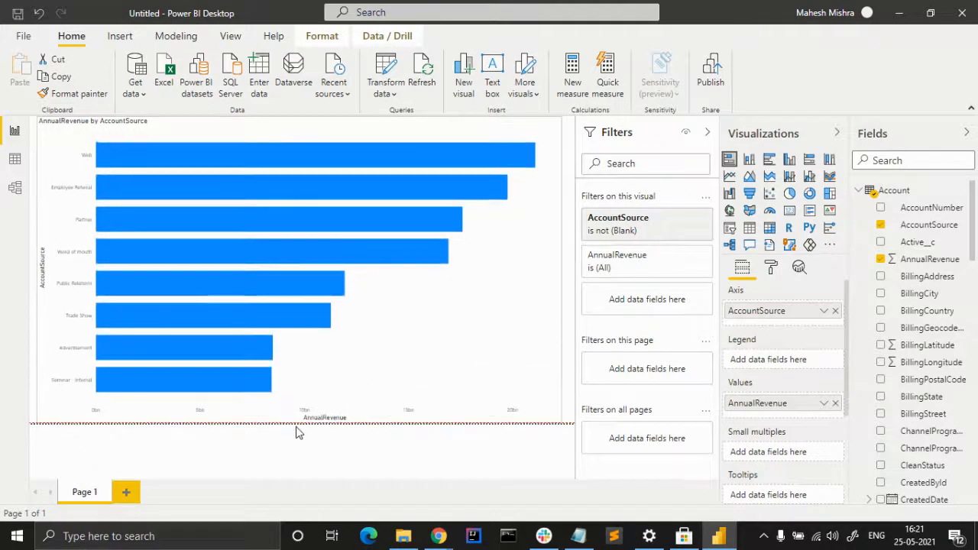
{"action": "left_click_drag", "start_coordinate": [35, 269], "coordinate": [29, 269]}
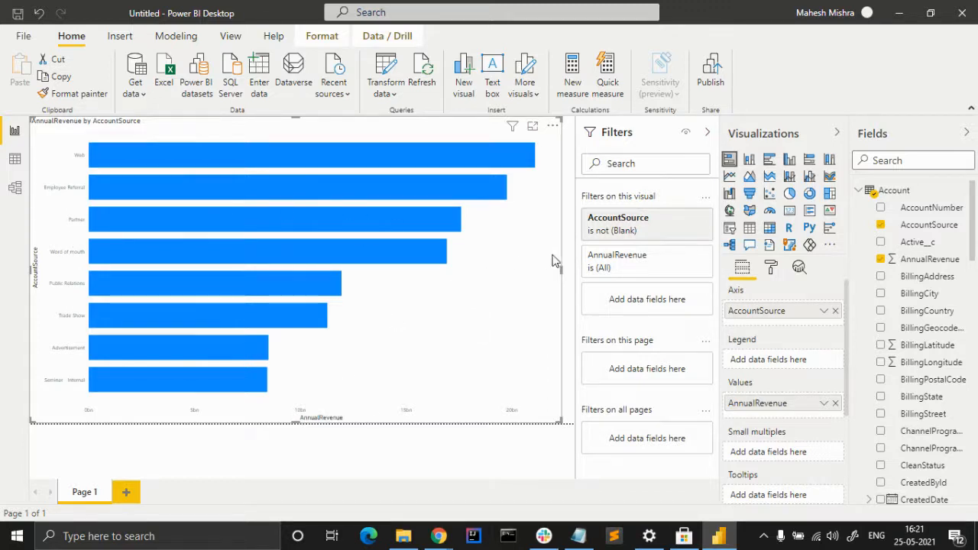
Check the AnnualRevenue filter's condition options and collapse the Filters pane.
{"action": "left_click", "coordinate": [686, 258]}
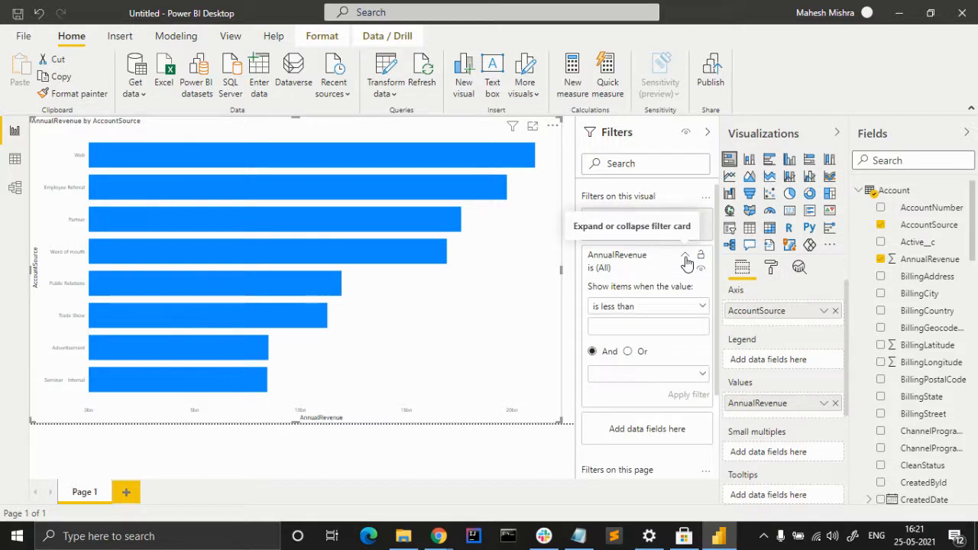
{"action": "left_click", "coordinate": [686, 259]}
{"action": "left_click", "coordinate": [705, 134]}
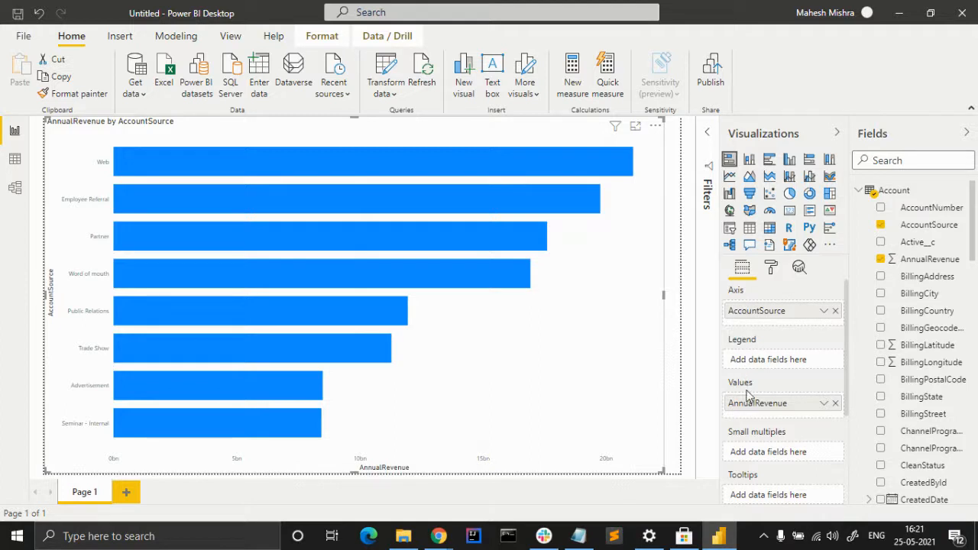
Examine the bar chart's General formatting options.
{"action": "left_click", "coordinate": [772, 269]}
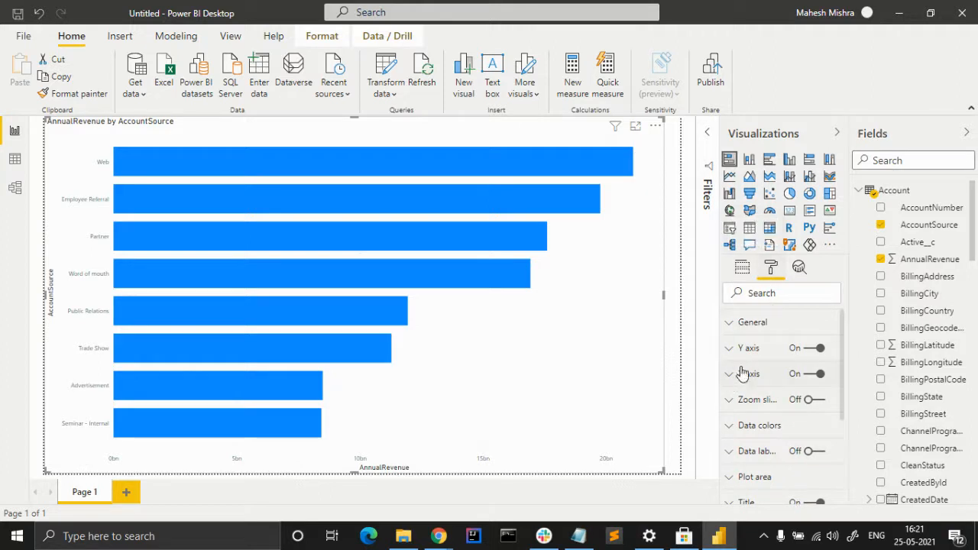
{"action": "left_click", "coordinate": [732, 322]}
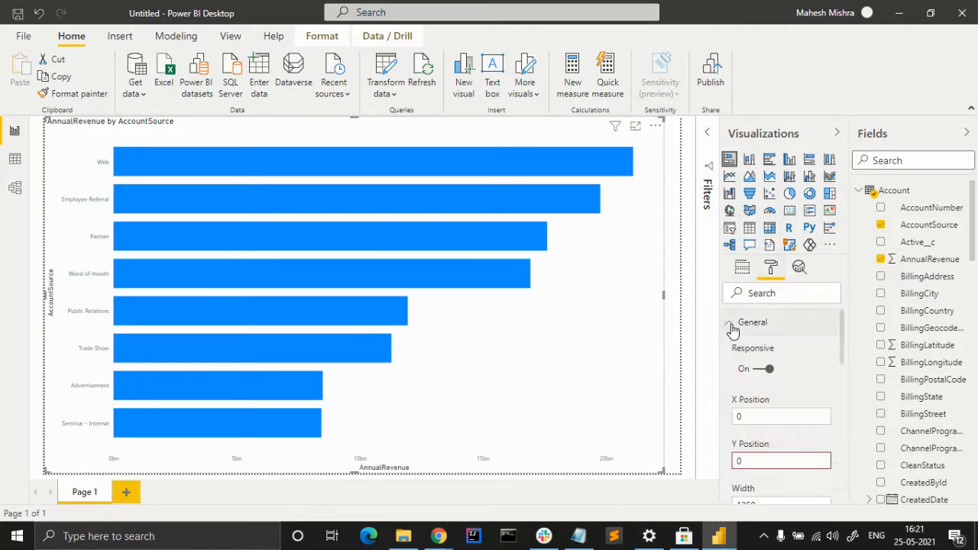
{"action": "scroll", "coordinate": [751, 386], "scroll_direction": "down", "scroll_amount": 2}
{"action": "scroll", "coordinate": [765, 412], "scroll_direction": "down", "scroll_amount": 4}
{"action": "scroll", "coordinate": [753, 382], "scroll_direction": "up", "scroll_amount": 6}
{"action": "left_click", "coordinate": [730, 323]}
Set the chart's Y-axis label color to black and the text size to 12 pt.
{"action": "left_click", "coordinate": [732, 351]}
{"action": "scroll", "coordinate": [794, 365], "scroll_direction": "down", "scroll_amount": 2}
{"action": "scroll", "coordinate": [773, 376], "scroll_direction": "up", "scroll_amount": 2}
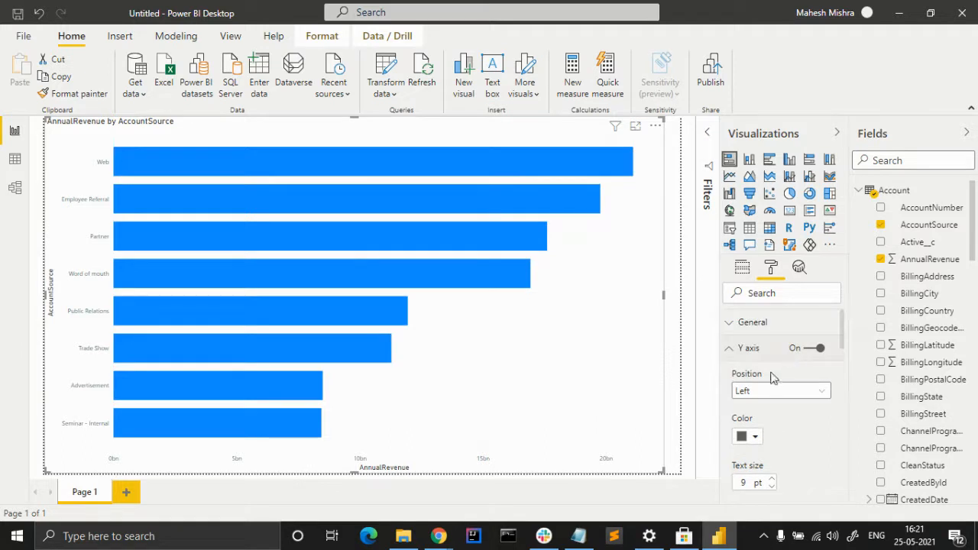
{"action": "left_click", "coordinate": [752, 436]}
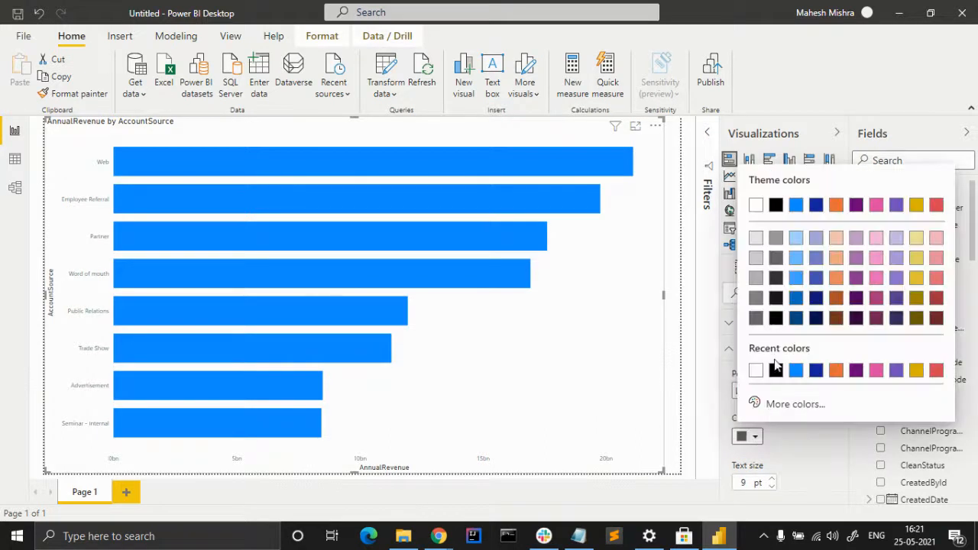
{"action": "left_click", "coordinate": [775, 371]}
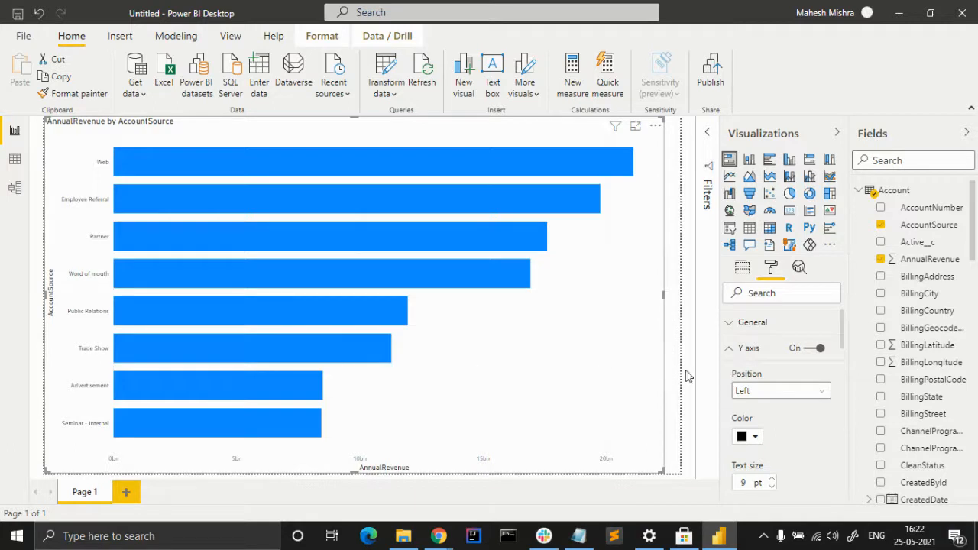
{"action": "scroll", "coordinate": [807, 422], "scroll_direction": "down", "scroll_amount": 1}
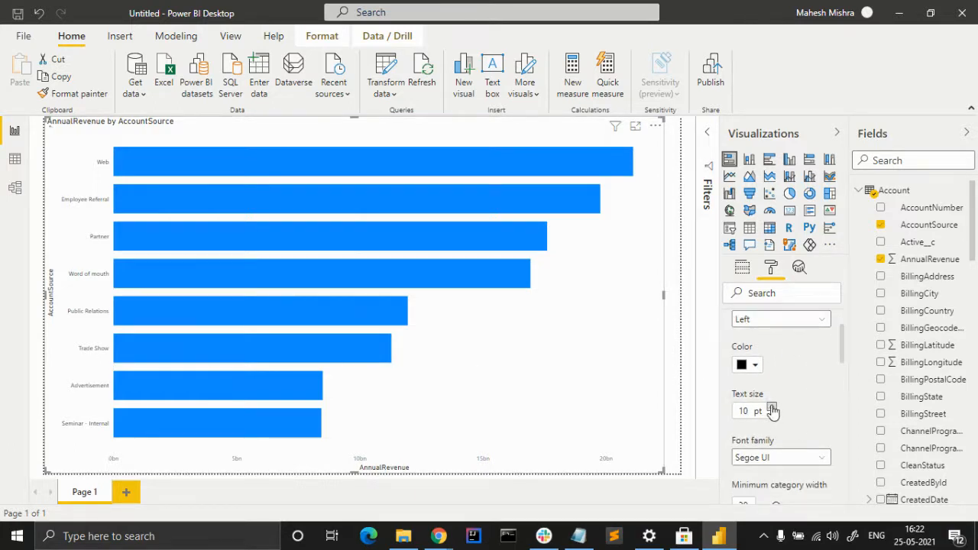
{"action": "left_click", "coordinate": [772, 408]}
{"action": "left_click", "coordinate": [772, 409]}
{"action": "left_click", "coordinate": [773, 410]}
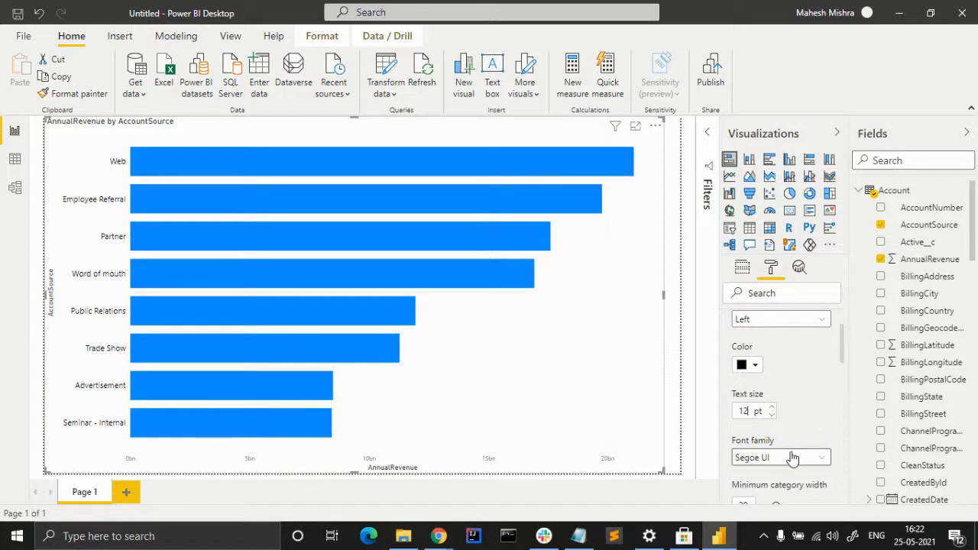
Change the Y-axis label font family to Arial.
{"action": "scroll", "coordinate": [792, 457], "scroll_direction": "down", "scroll_amount": 4}
{"action": "scroll", "coordinate": [802, 397], "scroll_direction": "up", "scroll_amount": 2}
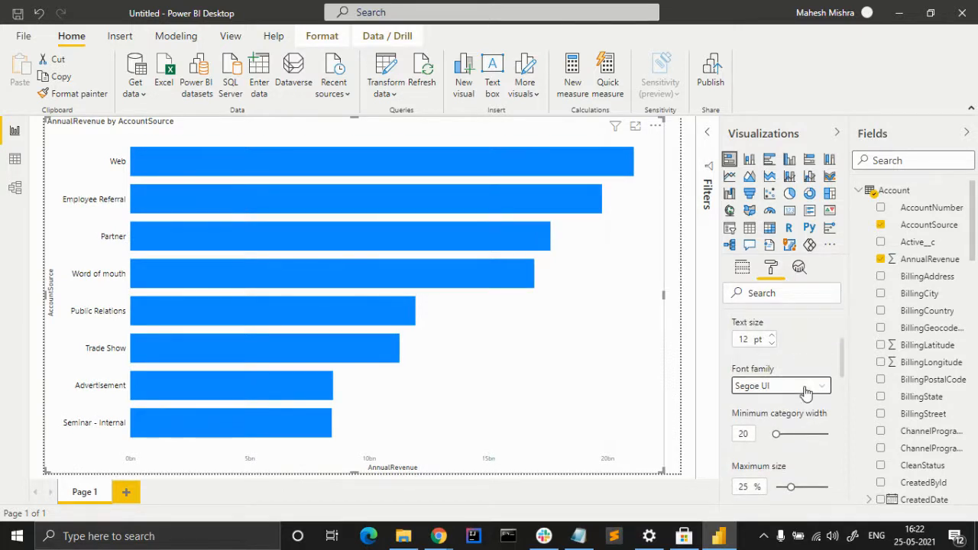
{"action": "left_click", "coordinate": [805, 390]}
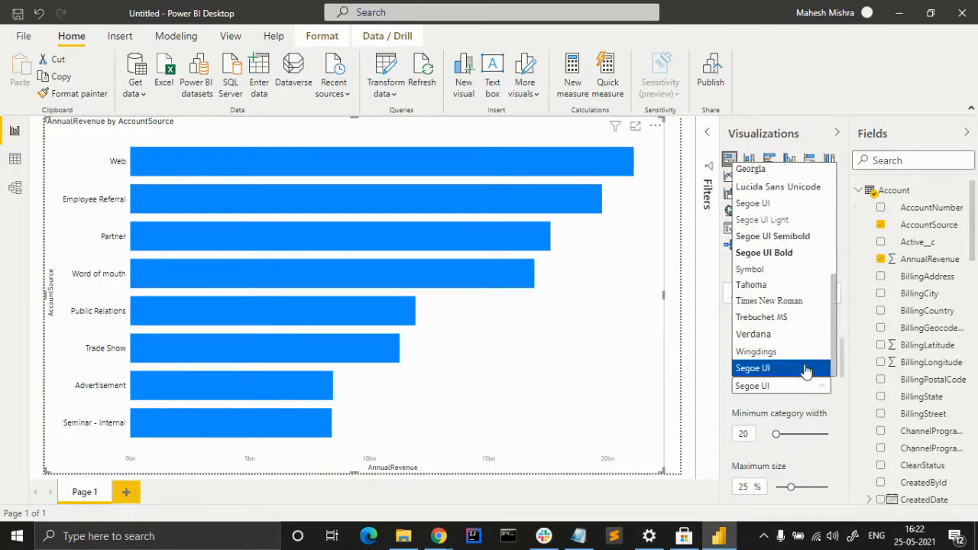
{"action": "scroll", "coordinate": [806, 370], "scroll_direction": "up", "scroll_amount": 5}
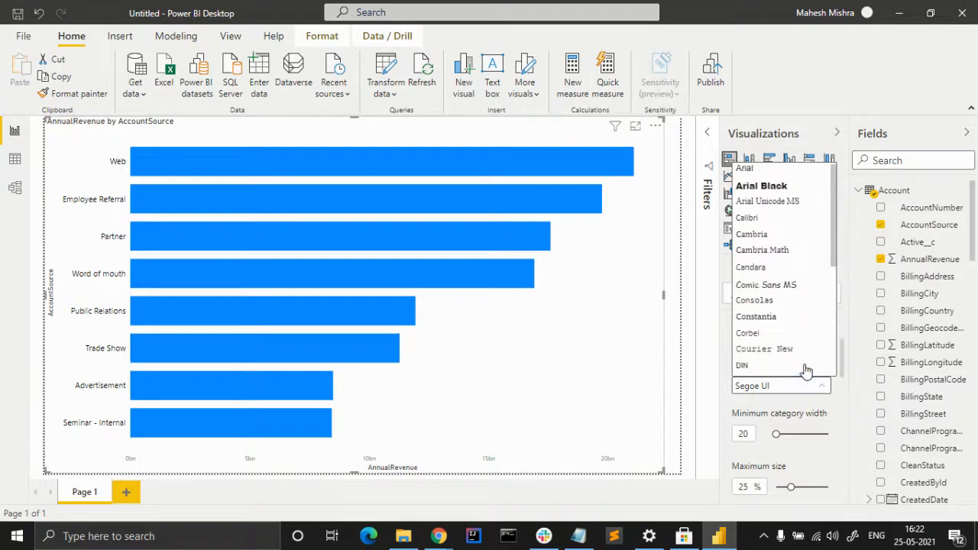
{"action": "left_click", "coordinate": [768, 168]}
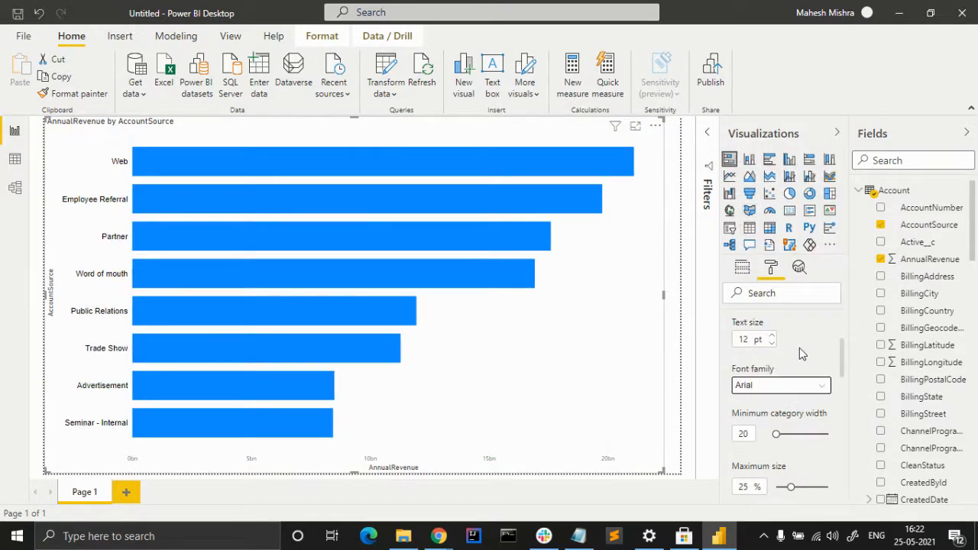
Set the Y-axis title color to black and the title text size to 15 pt.
{"action": "scroll", "coordinate": [799, 352], "scroll_direction": "down", "scroll_amount": 4}
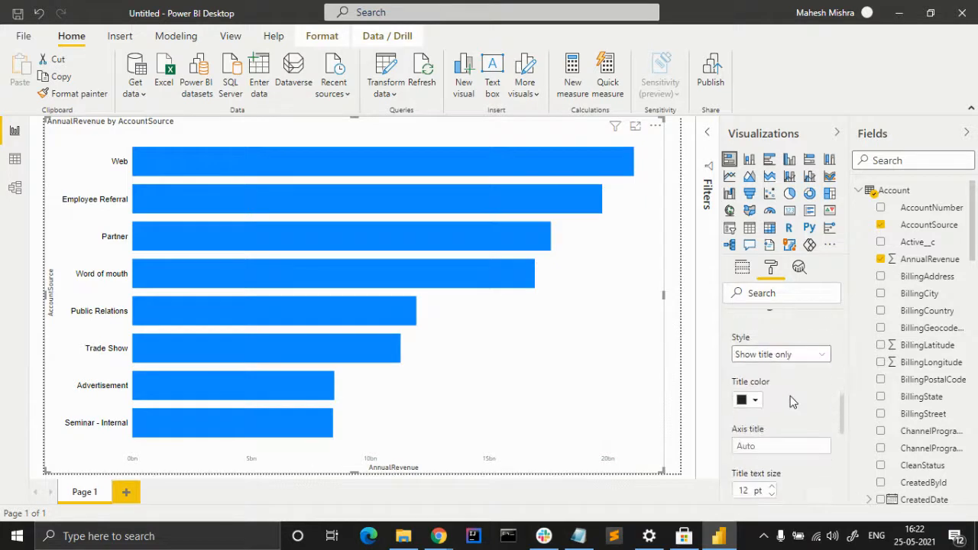
{"action": "scroll", "coordinate": [792, 403], "scroll_direction": "down", "scroll_amount": 2}
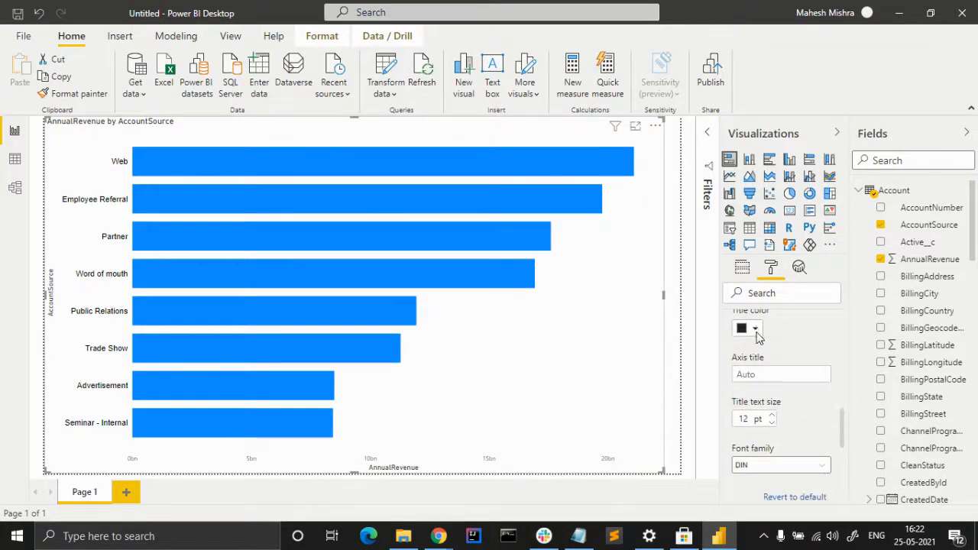
{"action": "left_click", "coordinate": [755, 328]}
{"action": "left_click", "coordinate": [755, 262]}
{"action": "left_click", "coordinate": [772, 417]}
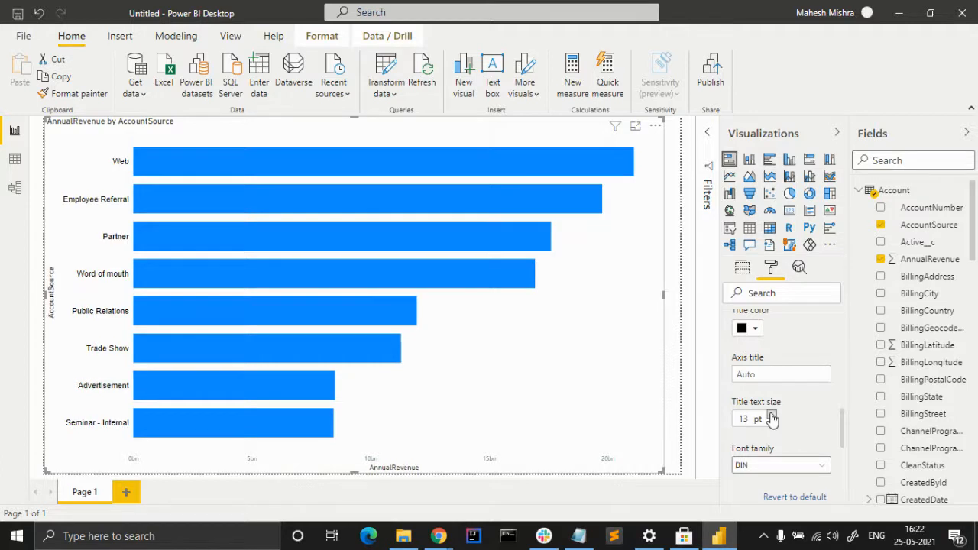
{"action": "scroll", "coordinate": [795, 402], "scroll_direction": "up", "scroll_amount": 4}
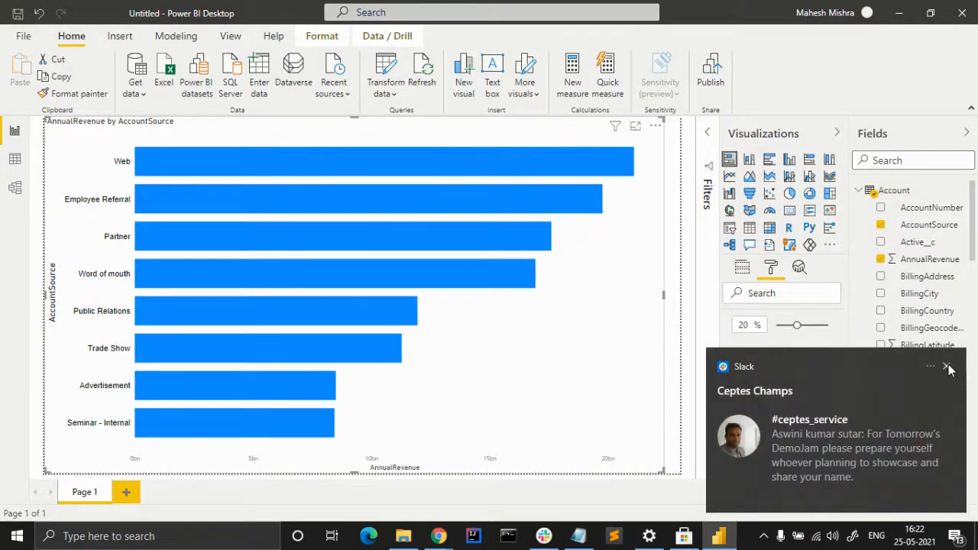
{"action": "left_click", "coordinate": [954, 358]}
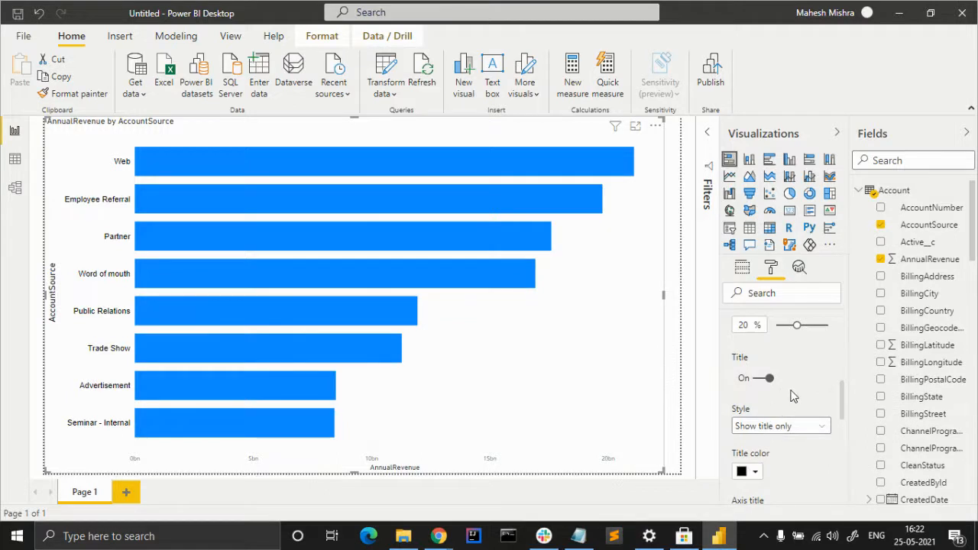
{"action": "scroll", "coordinate": [792, 396], "scroll_direction": "down", "scroll_amount": 6}
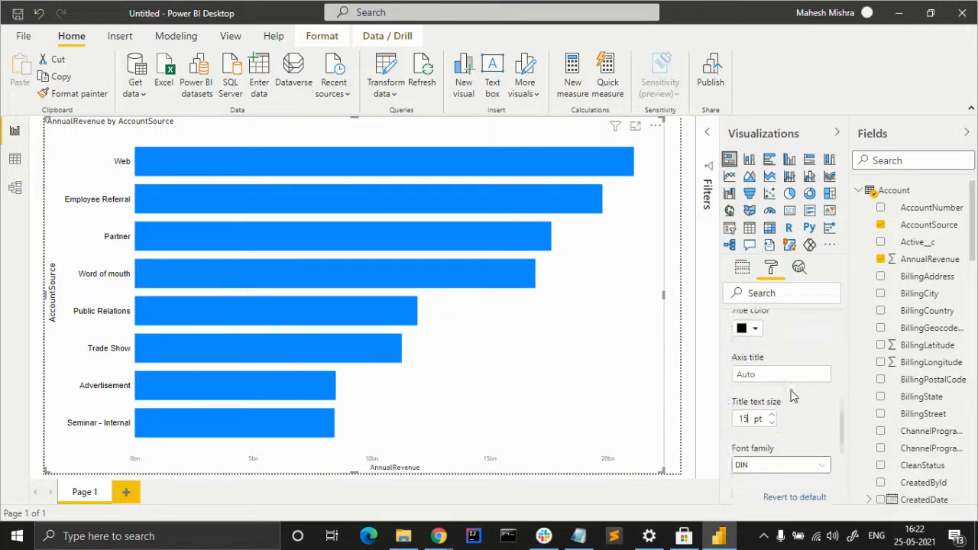
Review the remaining Y-axis settings of the bar chart and collapse the Y-axis section.
{"action": "scroll", "coordinate": [793, 378], "scroll_direction": "up", "scroll_amount": 4}
{"action": "scroll", "coordinate": [792, 378], "scroll_direction": "down", "scroll_amount": 4}
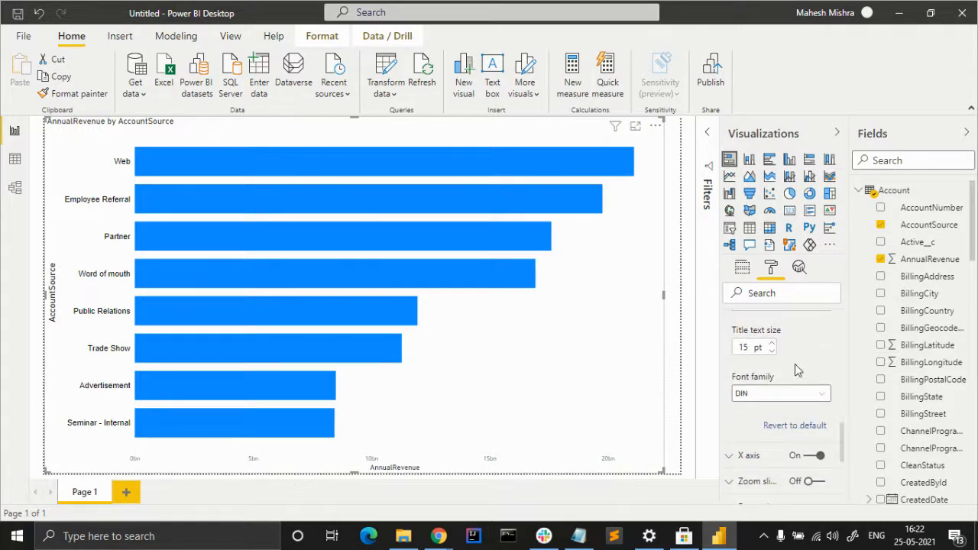
{"action": "scroll", "coordinate": [795, 366], "scroll_direction": "up", "scroll_amount": 8}
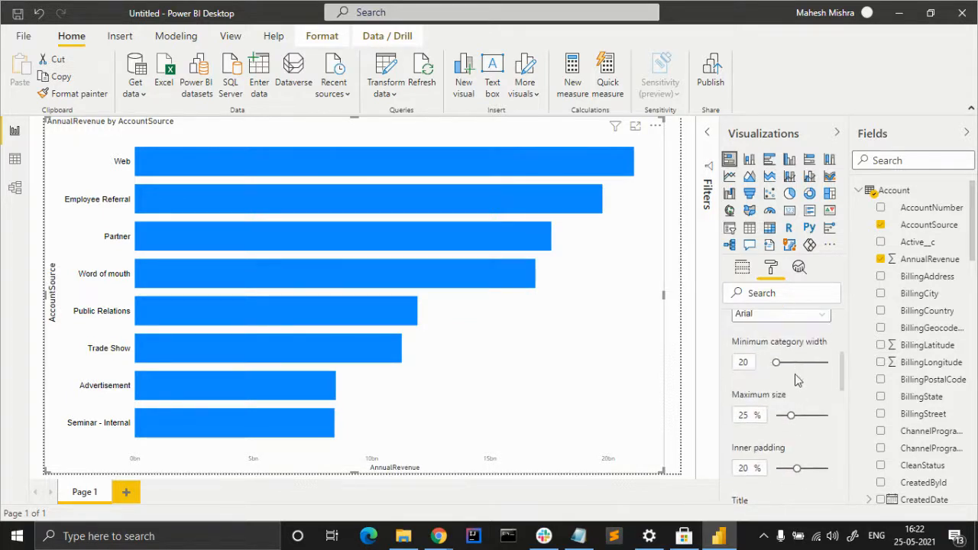
{"action": "scroll", "coordinate": [797, 412], "scroll_direction": "up", "scroll_amount": 5}
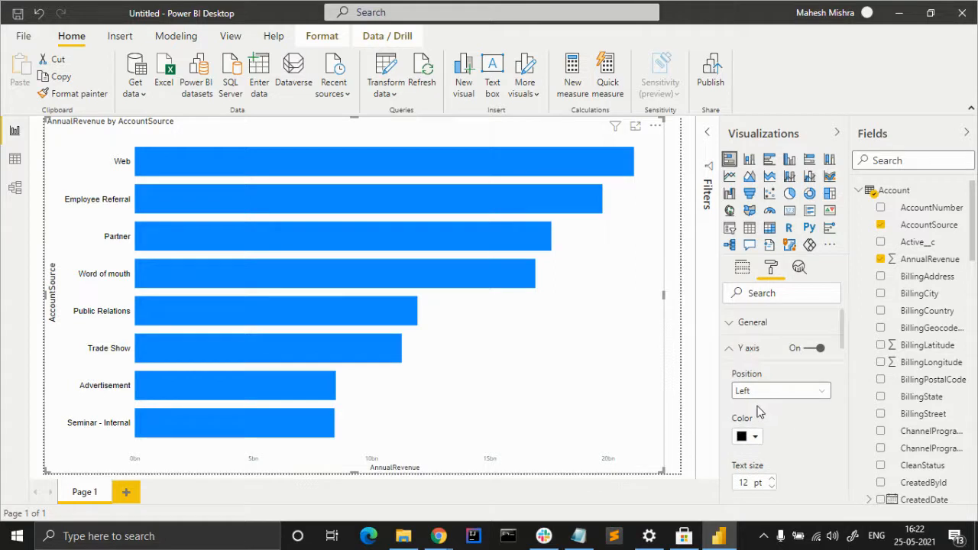
{"action": "left_click", "coordinate": [728, 350]}
{"action": "scroll", "coordinate": [774, 430], "scroll_direction": "down", "scroll_amount": 3}
{"action": "scroll", "coordinate": [774, 430], "scroll_direction": "up", "scroll_amount": 3}
Set the chart's X-axis label color to black and the label text size to 10 pt.
{"action": "left_click", "coordinate": [734, 374]}
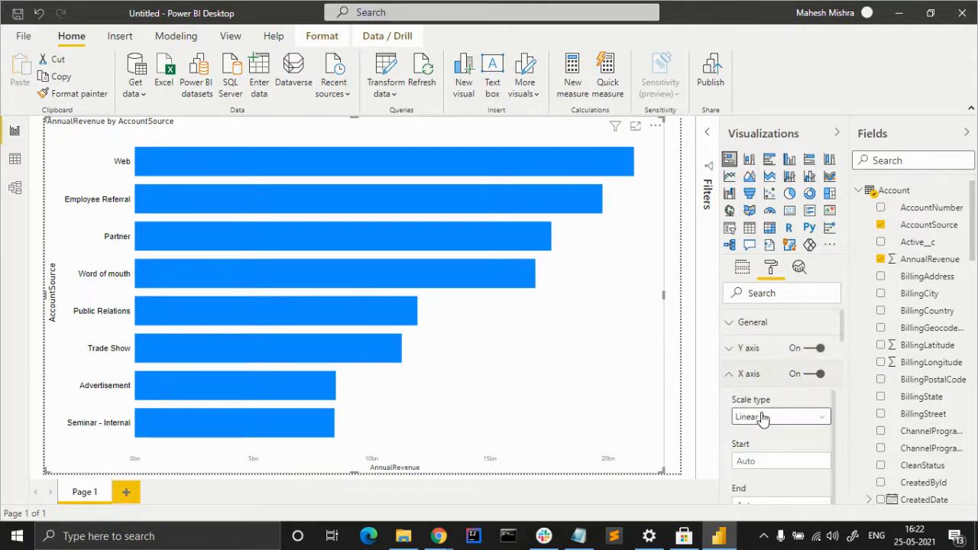
{"action": "scroll", "coordinate": [783, 433], "scroll_direction": "down", "scroll_amount": 1}
{"action": "scroll", "coordinate": [783, 453], "scroll_direction": "down", "scroll_amount": 3}
{"action": "scroll", "coordinate": [784, 447], "scroll_direction": "up", "scroll_amount": 4}
{"action": "scroll", "coordinate": [786, 444], "scroll_direction": "down", "scroll_amount": 3}
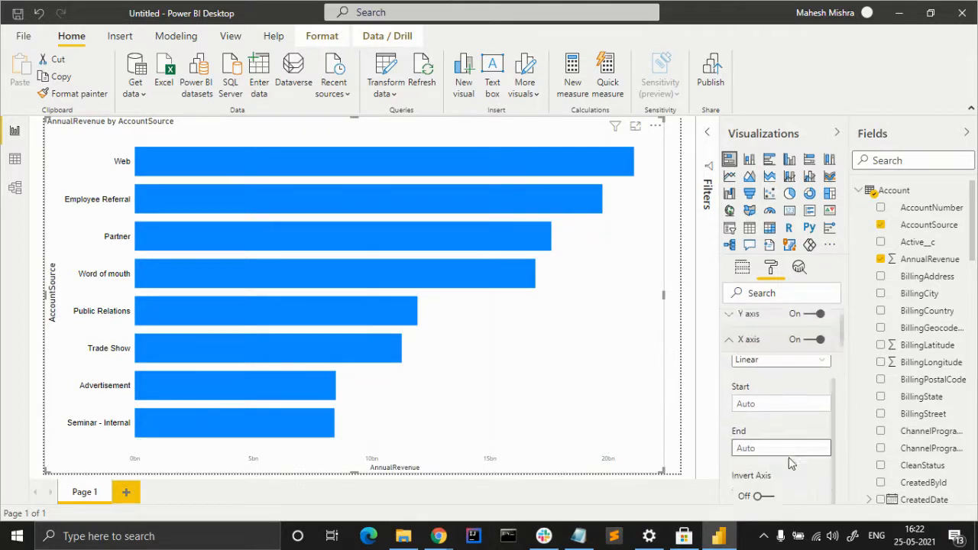
{"action": "scroll", "coordinate": [785, 427], "scroll_direction": "down", "scroll_amount": 4}
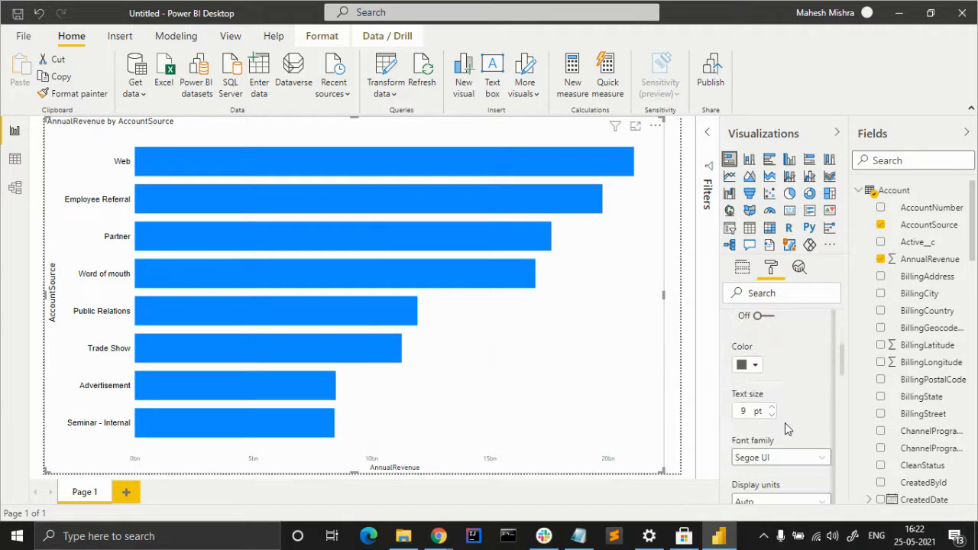
{"action": "left_click", "coordinate": [756, 367]}
{"action": "left_click", "coordinate": [756, 299]}
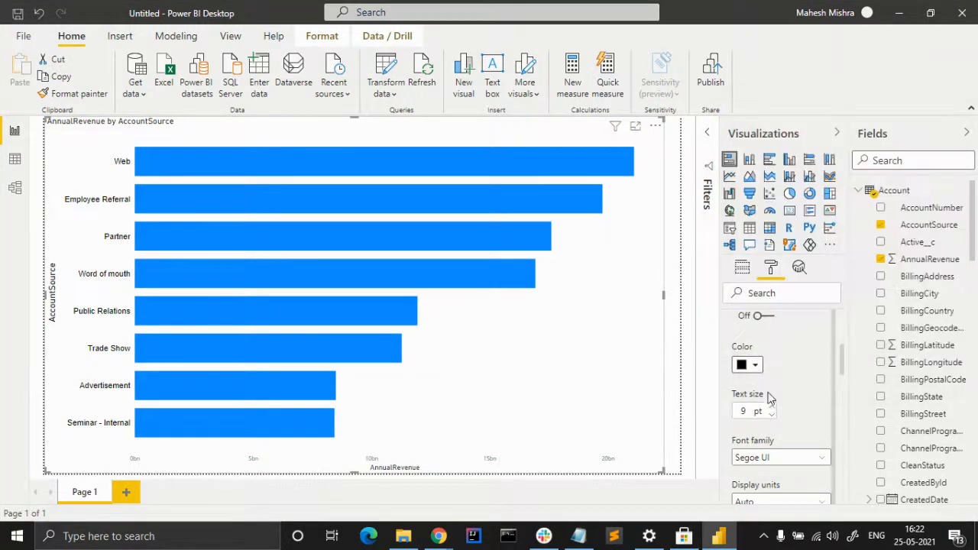
{"action": "left_click", "coordinate": [771, 411]}
{"action": "left_click", "coordinate": [771, 411]}
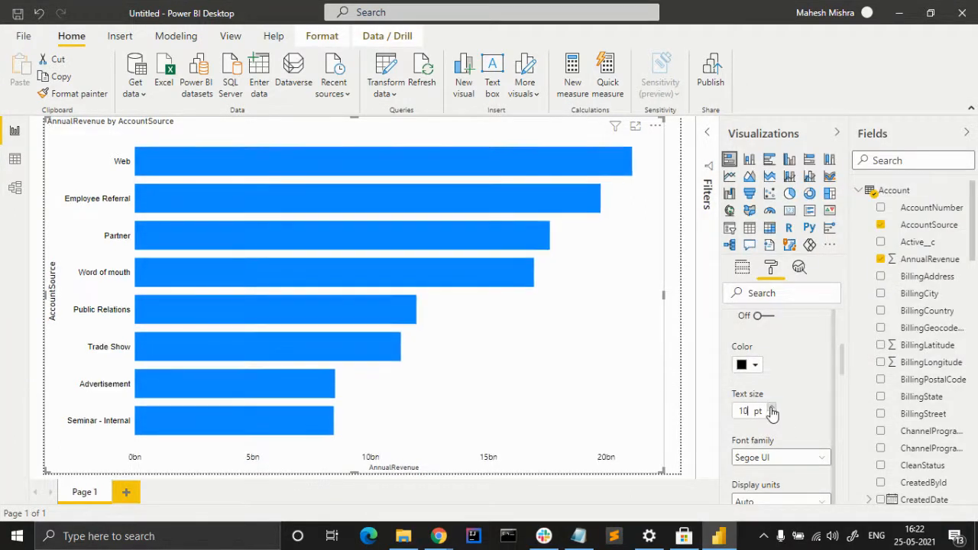
Examine the X-axis display unit options and the value decimal places setting.
{"action": "scroll", "coordinate": [794, 422], "scroll_direction": "down", "scroll_amount": 2}
{"action": "scroll", "coordinate": [794, 413], "scroll_direction": "down", "scroll_amount": 2}
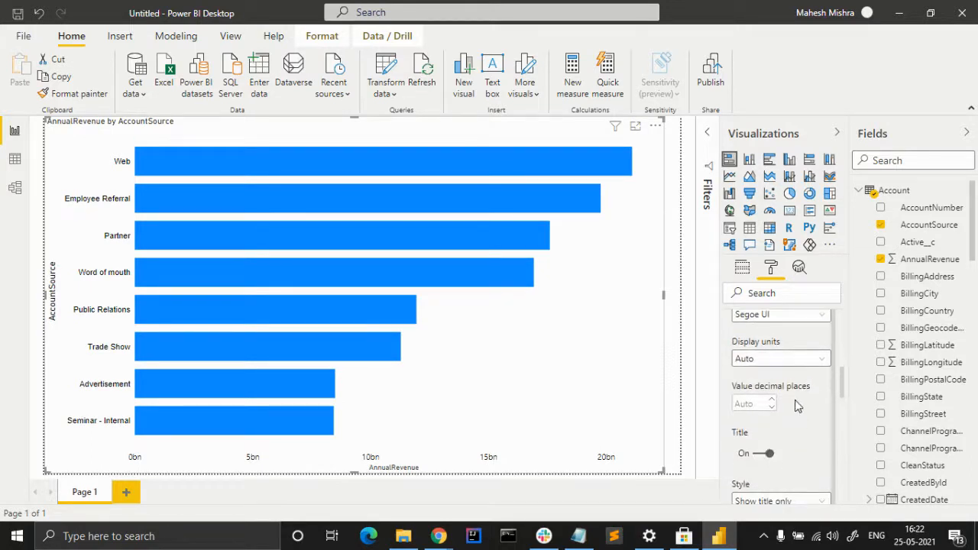
{"action": "left_click", "coordinate": [795, 361]}
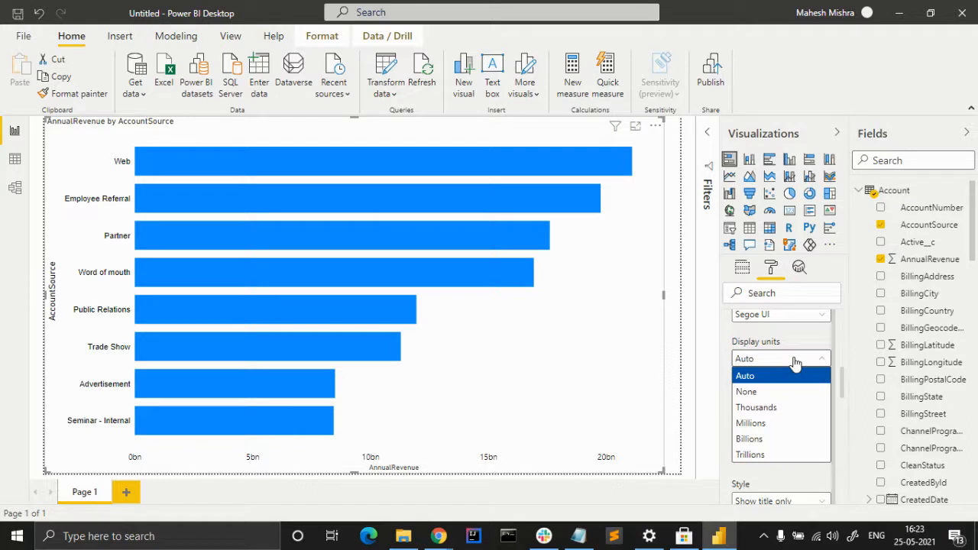
{"action": "left_click", "coordinate": [795, 362]}
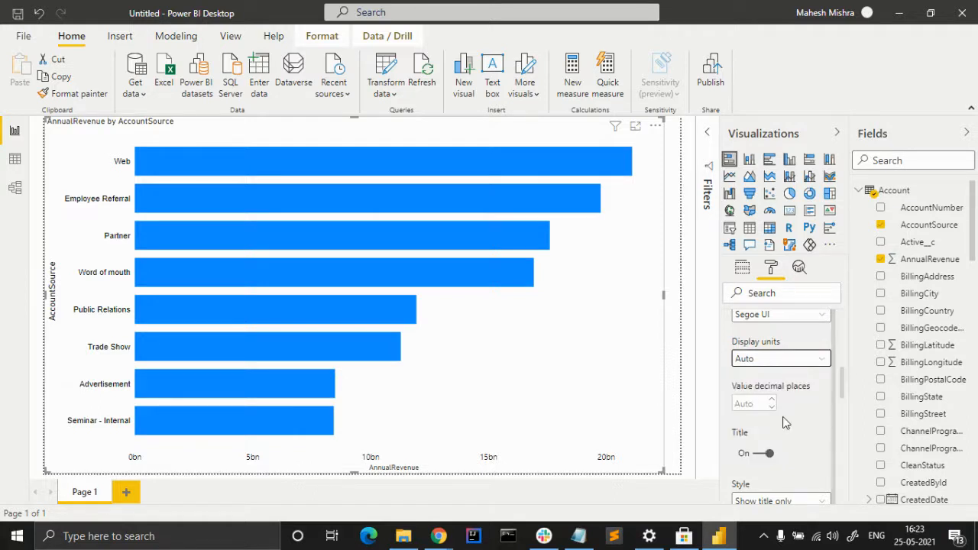
{"action": "scroll", "coordinate": [784, 422], "scroll_direction": "up", "scroll_amount": 1}
{"action": "left_click", "coordinate": [781, 382]}
{"action": "left_click", "coordinate": [782, 382]}
{"action": "scroll", "coordinate": [760, 458], "scroll_direction": "up", "scroll_amount": 3}
{"action": "scroll", "coordinate": [767, 459], "scroll_direction": "down", "scroll_amount": 3}
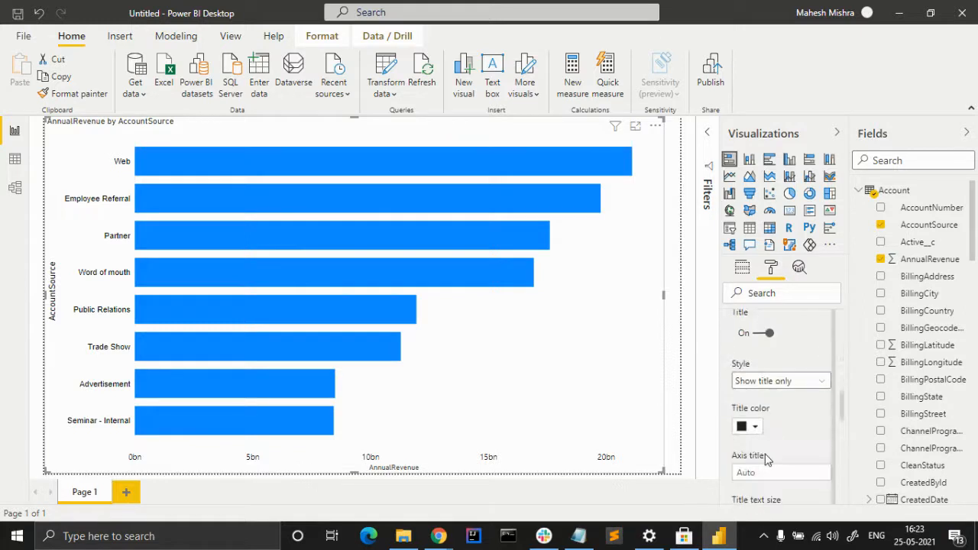
Set the X-axis title color to black and the title text size to 14 pt.
{"action": "scroll", "coordinate": [777, 452], "scroll_direction": "down", "scroll_amount": 4}
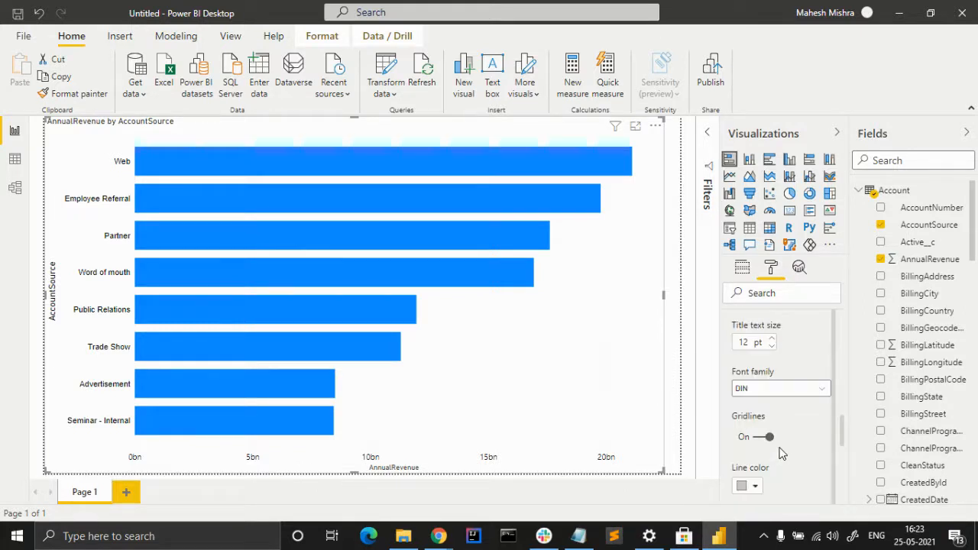
{"action": "scroll", "coordinate": [781, 454], "scroll_direction": "up", "scroll_amount": 1}
{"action": "scroll", "coordinate": [772, 436], "scroll_direction": "up", "scroll_amount": 5}
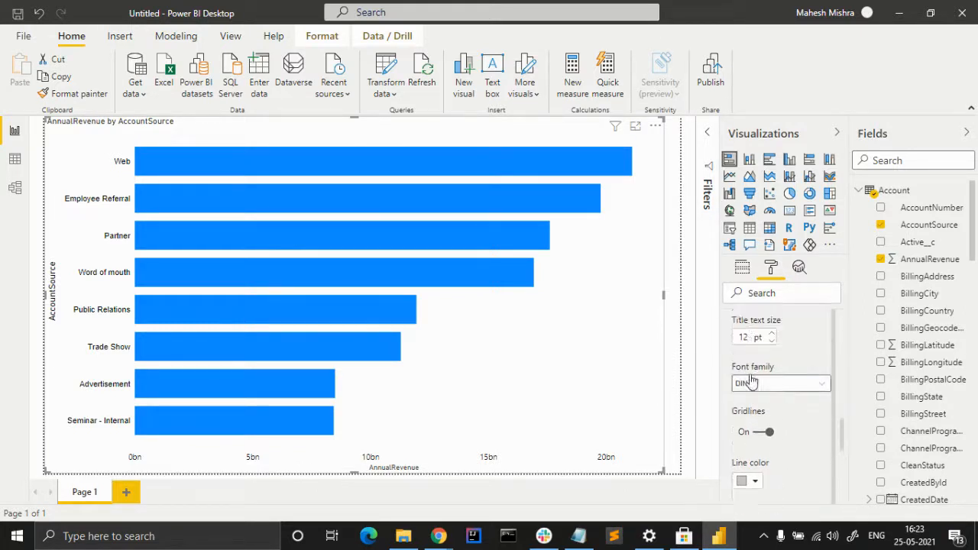
{"action": "scroll", "coordinate": [757, 409], "scroll_direction": "down", "scroll_amount": 1}
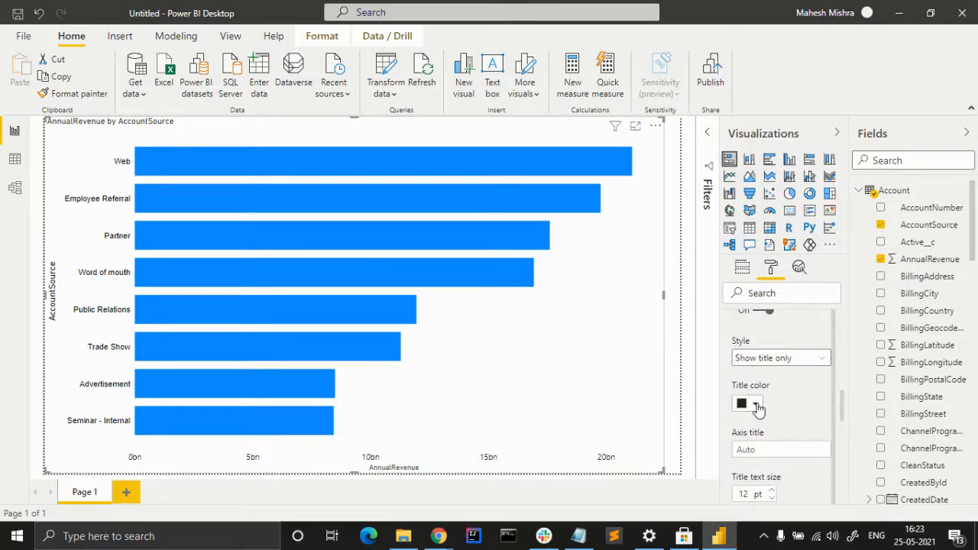
{"action": "left_click", "coordinate": [756, 407]}
{"action": "left_click", "coordinate": [756, 337]}
{"action": "scroll", "coordinate": [780, 440], "scroll_direction": "down", "scroll_amount": 2}
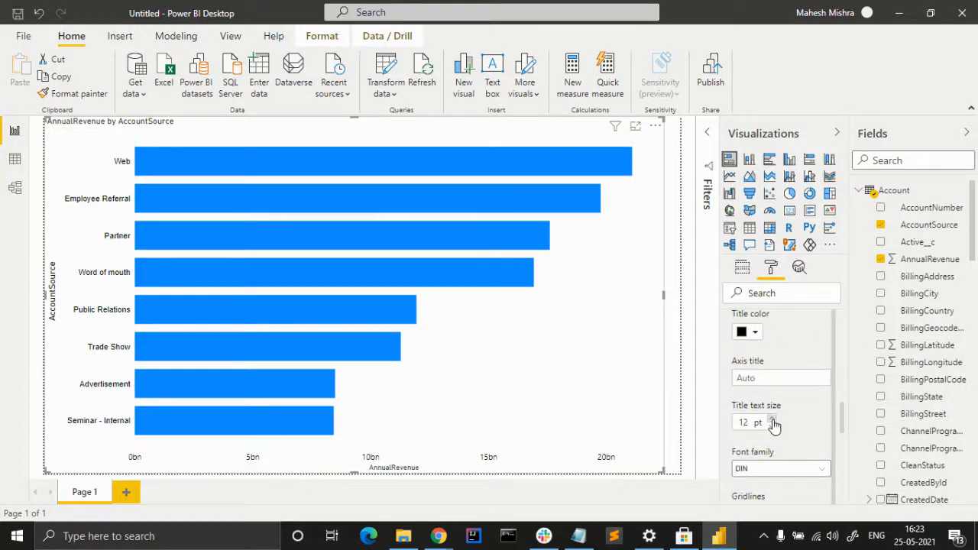
{"action": "left_click", "coordinate": [773, 420]}
{"action": "left_click", "coordinate": [772, 420]}
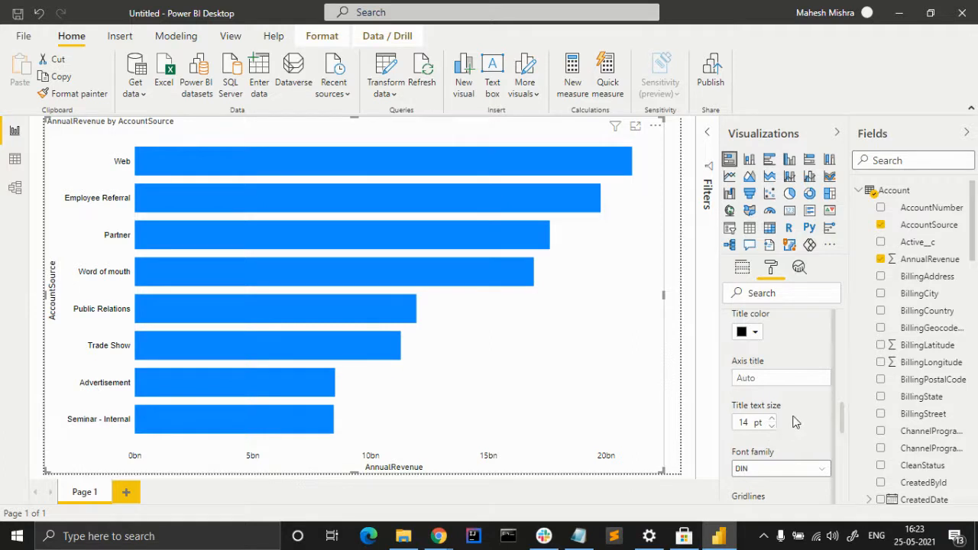
Check the line style choices for the X-axis gridlines.
{"action": "scroll", "coordinate": [795, 422], "scroll_direction": "down", "scroll_amount": 6}
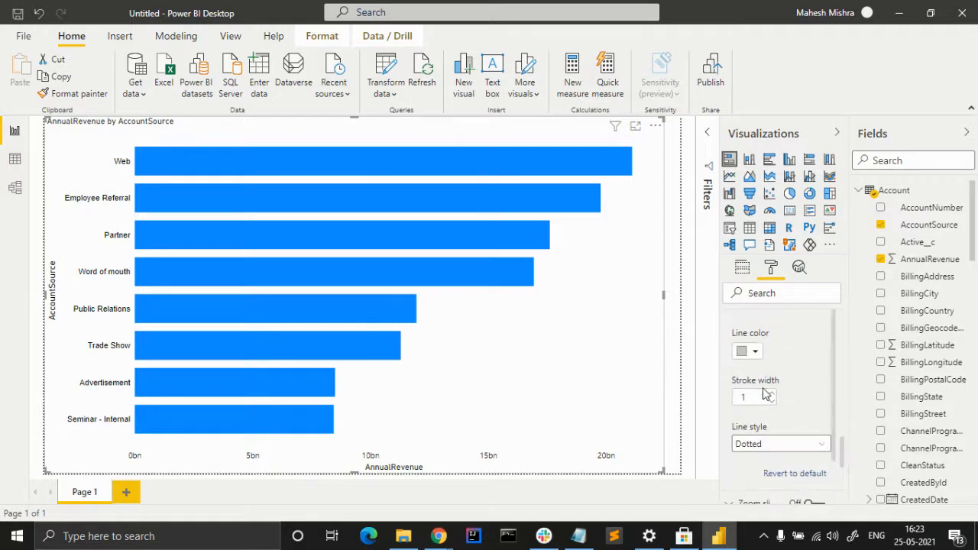
{"action": "left_click", "coordinate": [771, 450]}
{"action": "left_click", "coordinate": [771, 449]}
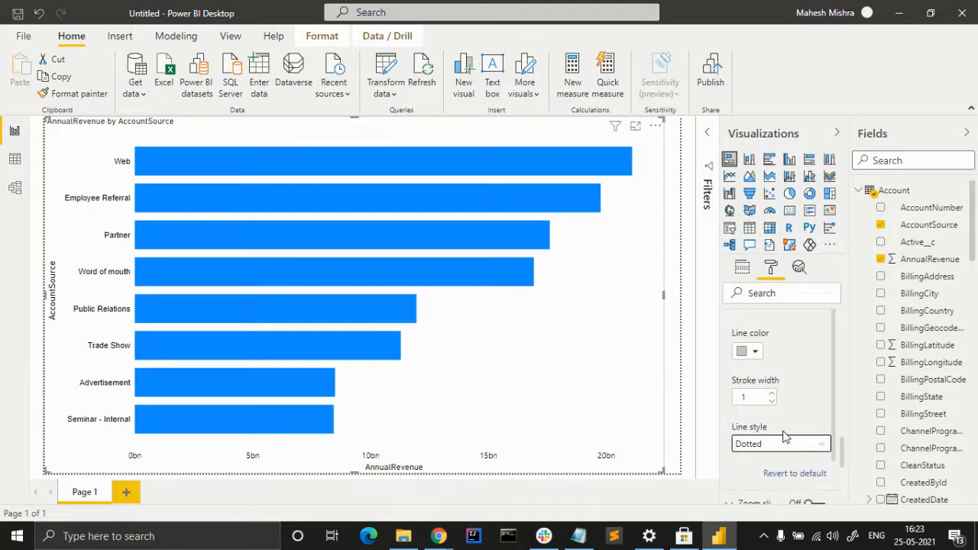
Turn on data labels for the bar chart and set their color to black.
{"action": "scroll", "coordinate": [776, 439], "scroll_direction": "down", "scroll_amount": 3}
{"action": "left_click", "coordinate": [814, 412]}
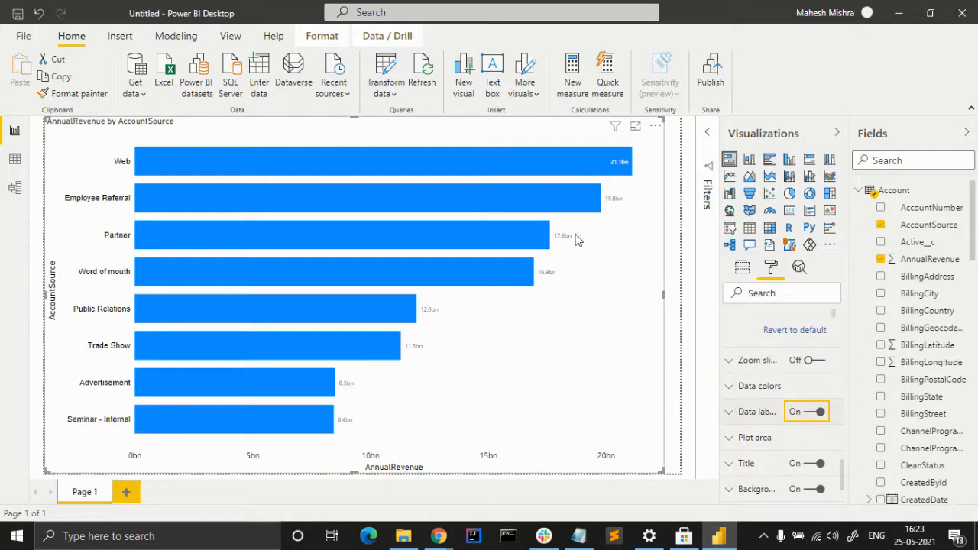
{"action": "left_click", "coordinate": [732, 412]}
{"action": "scroll", "coordinate": [770, 405], "scroll_direction": "down", "scroll_amount": 2}
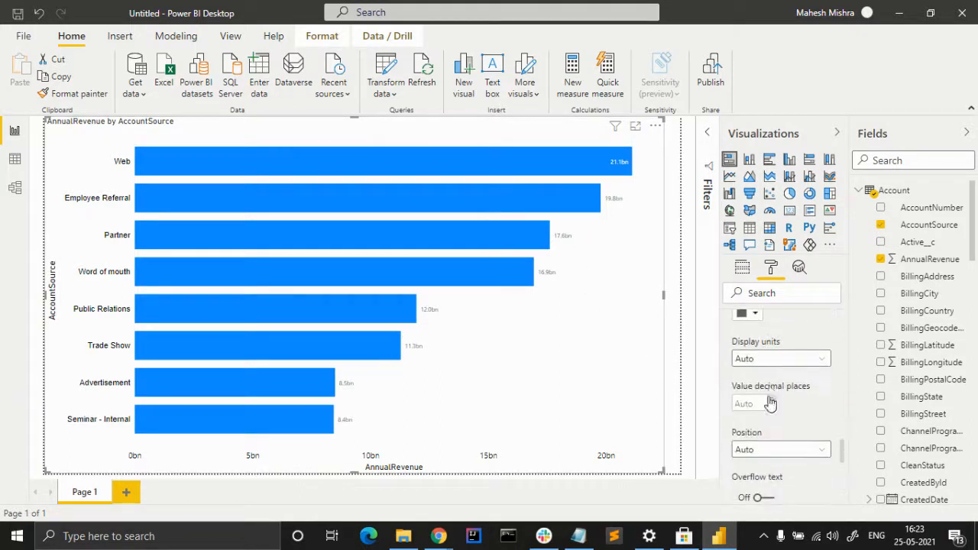
{"action": "left_click", "coordinate": [753, 314]}
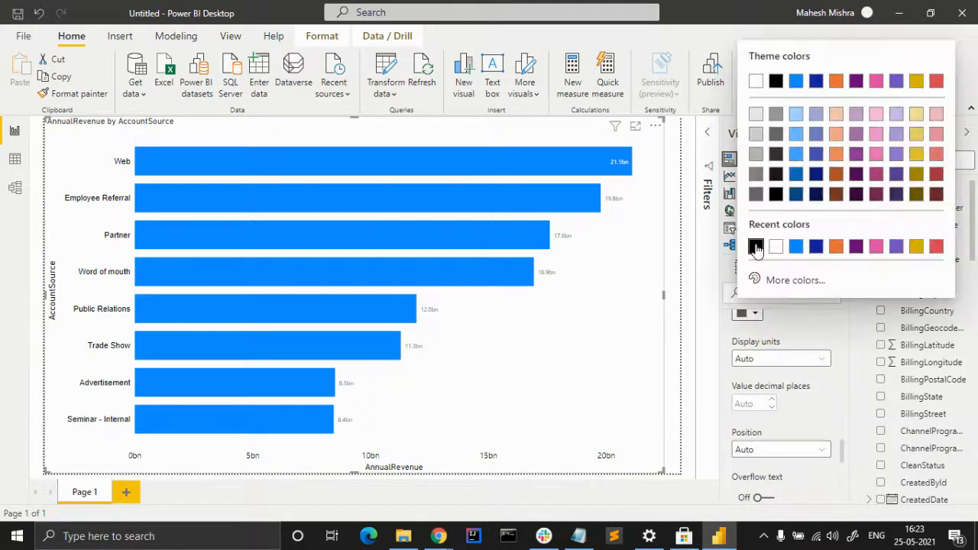
{"action": "left_click", "coordinate": [757, 246]}
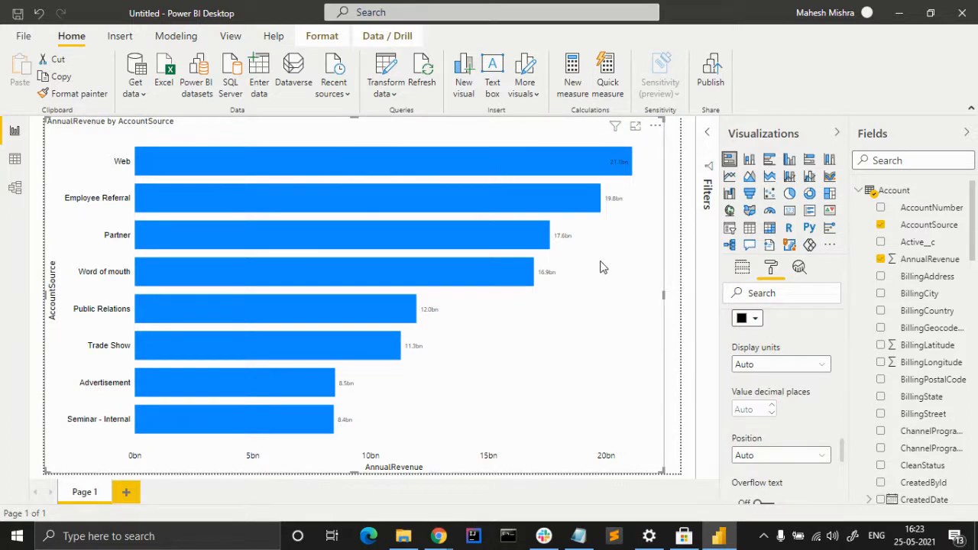
Set the data labels' text size to 13 pt, keeping overflow text off.
{"action": "scroll", "coordinate": [804, 416], "scroll_direction": "down", "scroll_amount": 2}
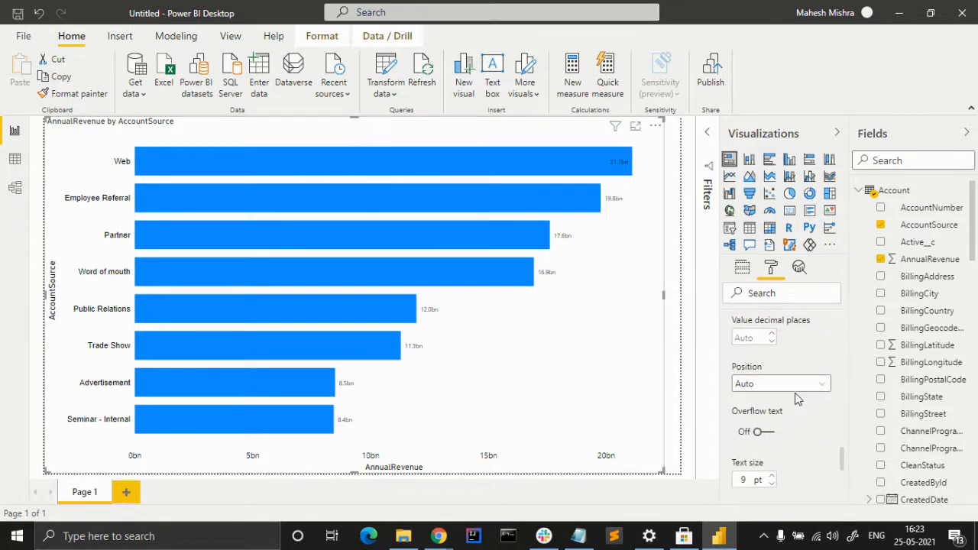
{"action": "left_click", "coordinate": [771, 433]}
{"action": "left_click", "coordinate": [765, 433]}
{"action": "scroll", "coordinate": [807, 438], "scroll_direction": "down", "scroll_amount": 2}
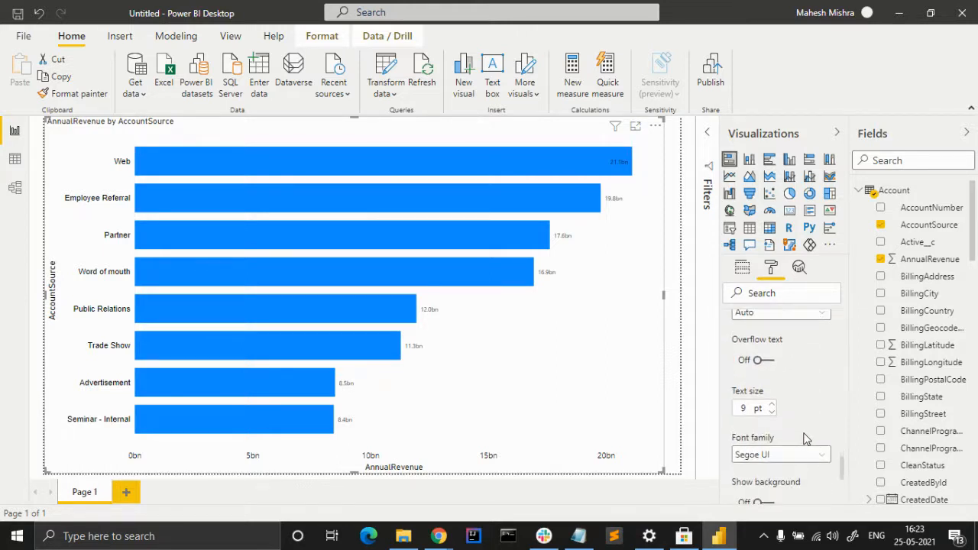
{"action": "left_click", "coordinate": [772, 404]}
{"action": "left_click", "coordinate": [772, 404]}
{"action": "left_click", "coordinate": [772, 405]}
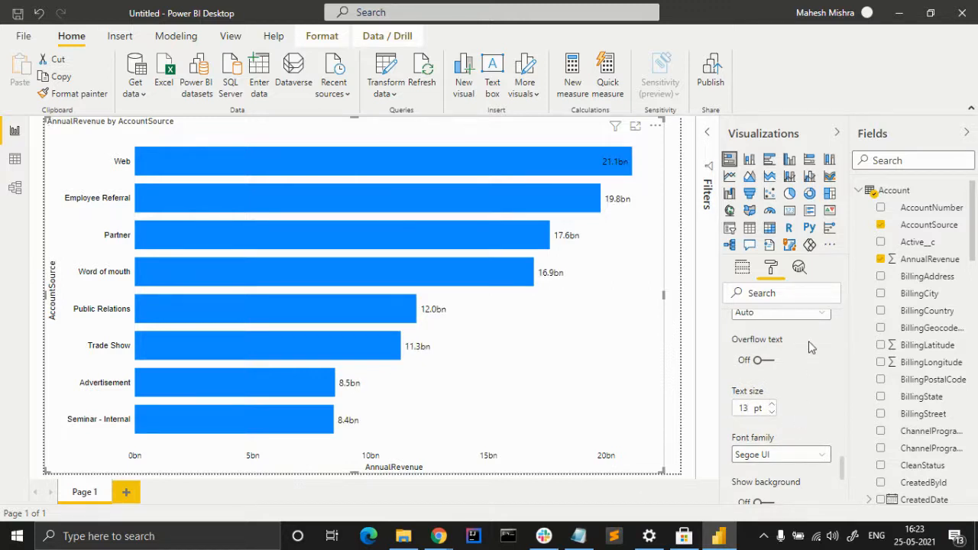
Try navy and black as the bars' default data color, and settle on the medium shade of the dark blue theme color.
{"action": "scroll", "coordinate": [810, 405], "scroll_direction": "up", "scroll_amount": 4}
{"action": "scroll", "coordinate": [776, 348], "scroll_direction": "up", "scroll_amount": 4}
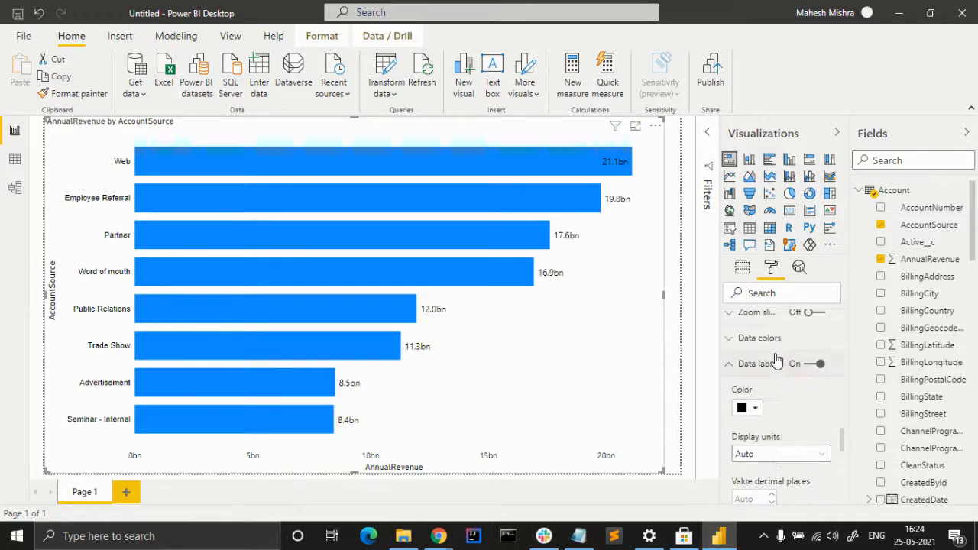
{"action": "left_click", "coordinate": [732, 418]}
{"action": "left_click", "coordinate": [734, 394]}
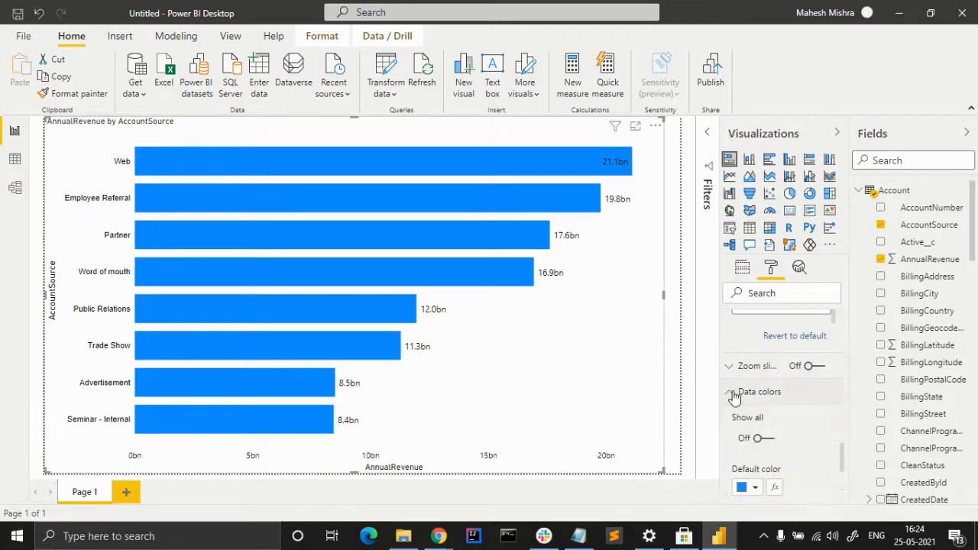
{"action": "scroll", "coordinate": [779, 439], "scroll_direction": "down", "scroll_amount": 2}
{"action": "left_click", "coordinate": [757, 418]}
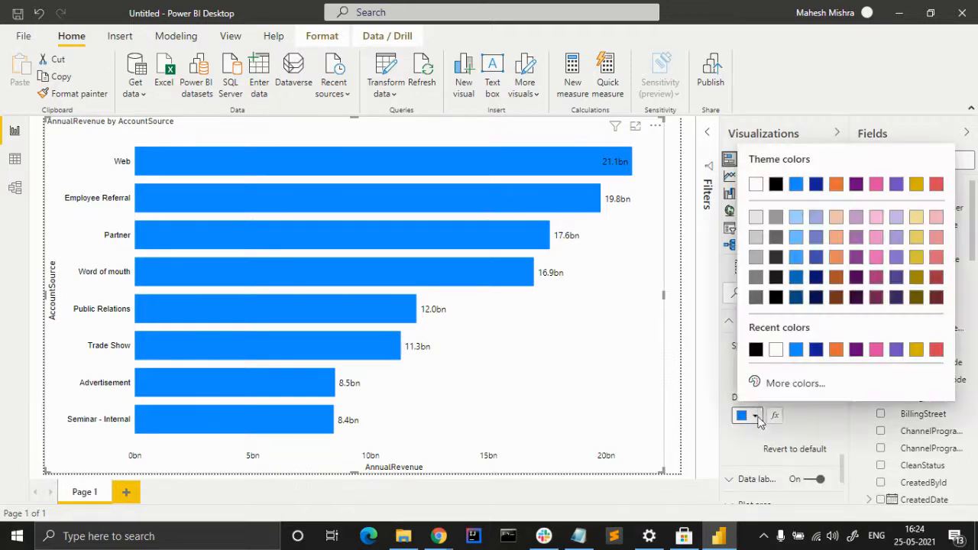
{"action": "left_click", "coordinate": [814, 278]}
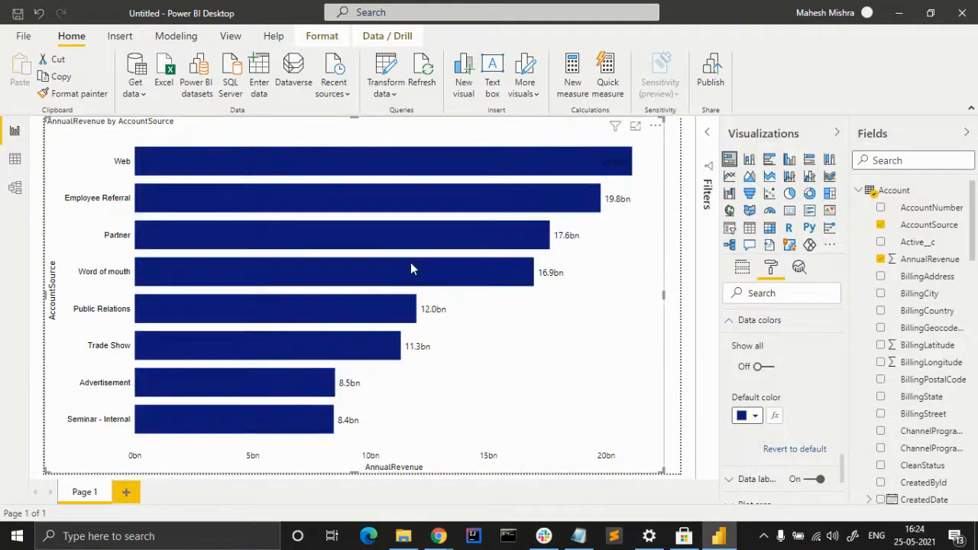
{"action": "left_click", "coordinate": [755, 415]}
{"action": "left_click", "coordinate": [772, 298]}
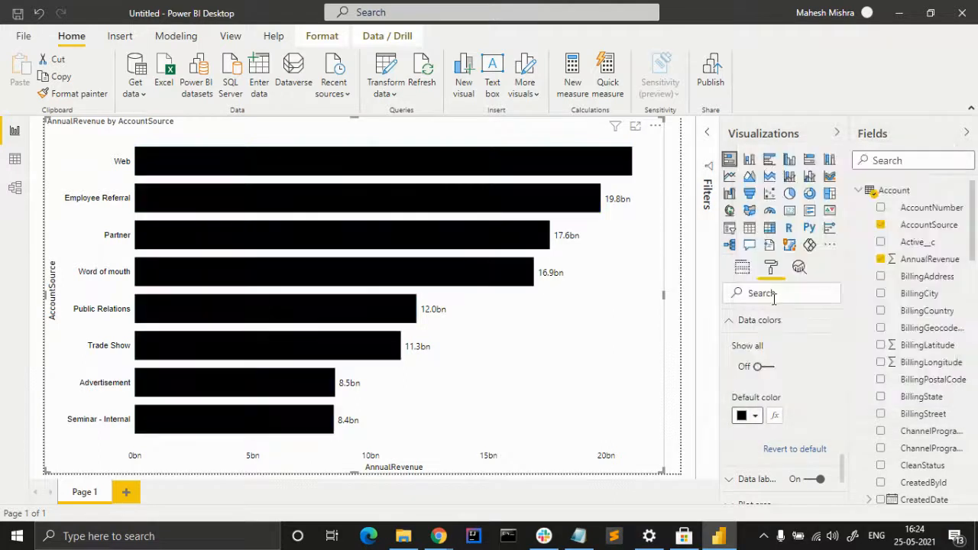
{"action": "left_click", "coordinate": [754, 416]}
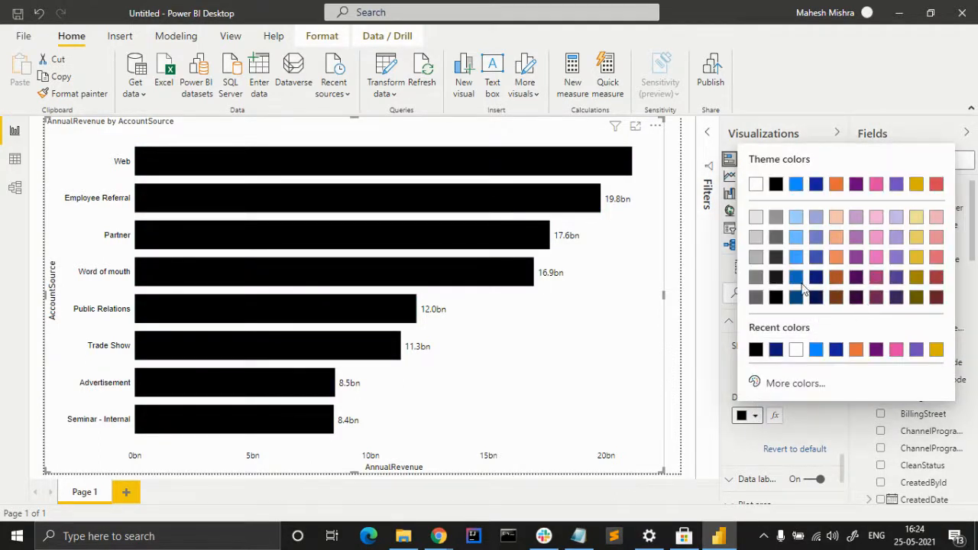
{"action": "left_click", "coordinate": [816, 257]}
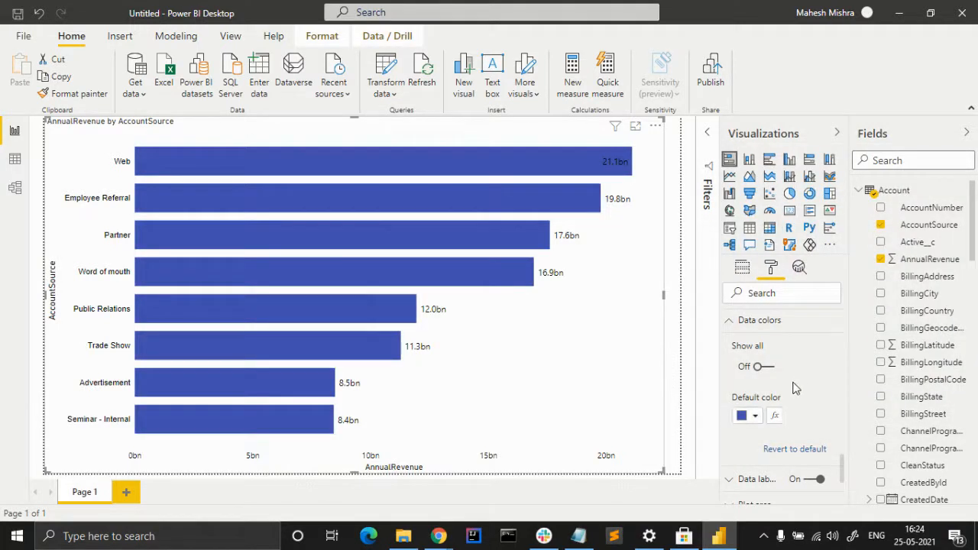
{"action": "left_click", "coordinate": [730, 323]}
Try black as the bar chart's background color and set it back to white.
{"action": "scroll", "coordinate": [780, 425], "scroll_direction": "down", "scroll_amount": 2}
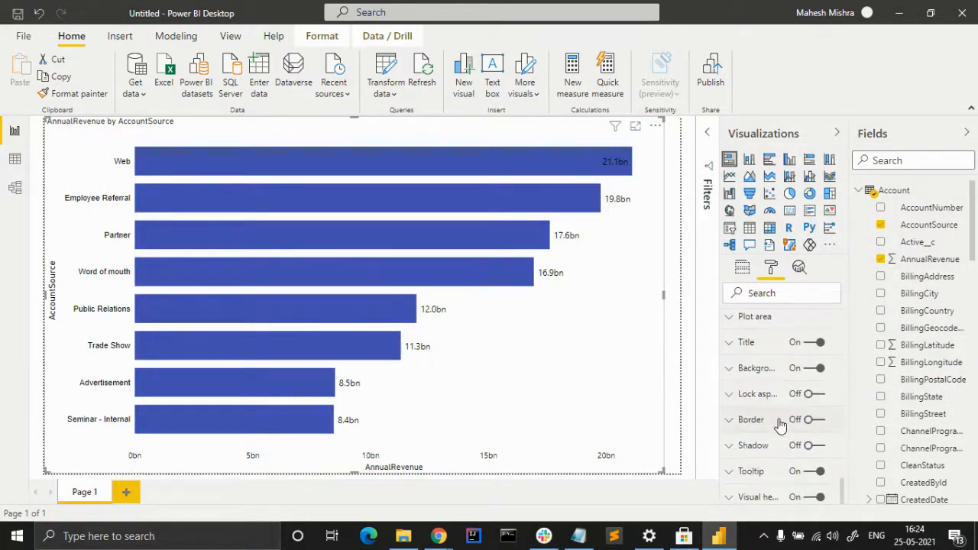
{"action": "left_click", "coordinate": [745, 371]}
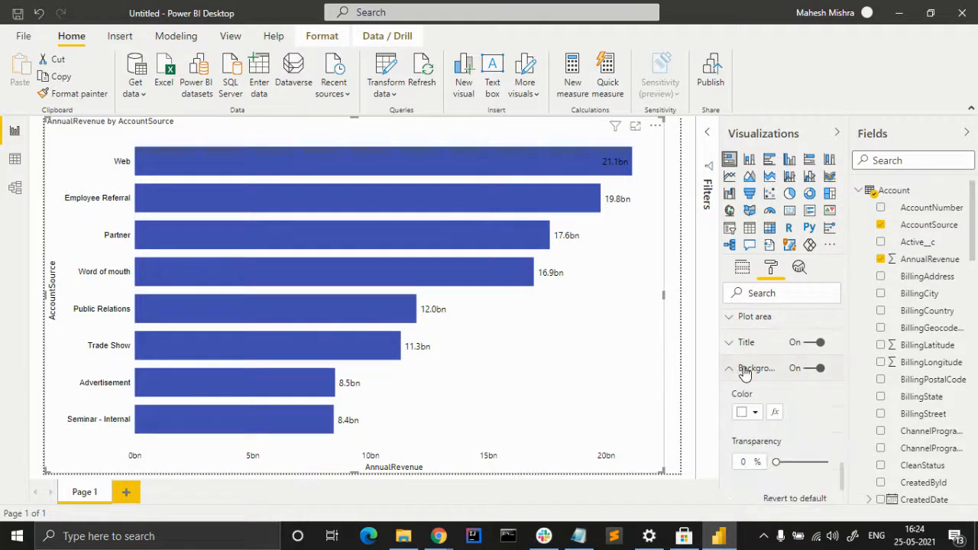
{"action": "scroll", "coordinate": [768, 397], "scroll_direction": "down", "scroll_amount": 2}
{"action": "left_click", "coordinate": [749, 340]}
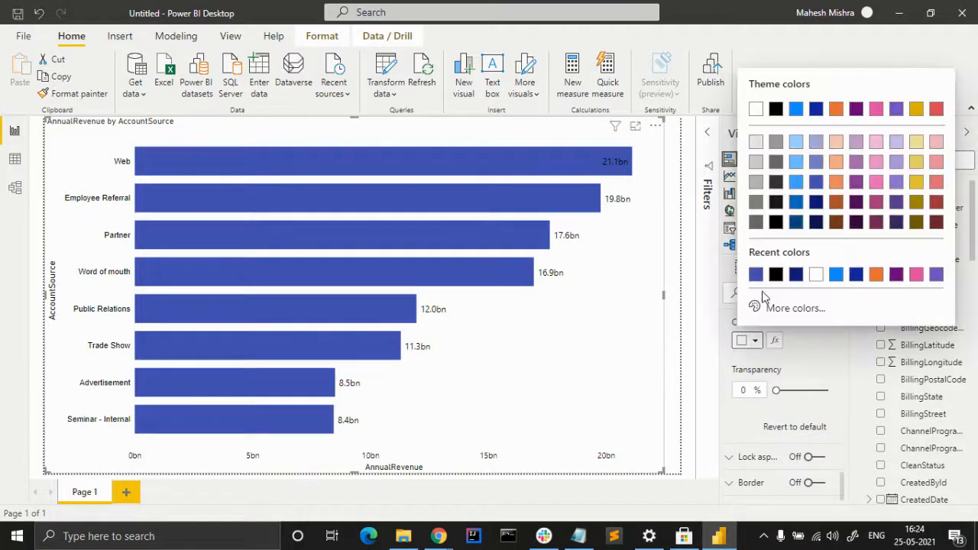
{"action": "left_click", "coordinate": [776, 275]}
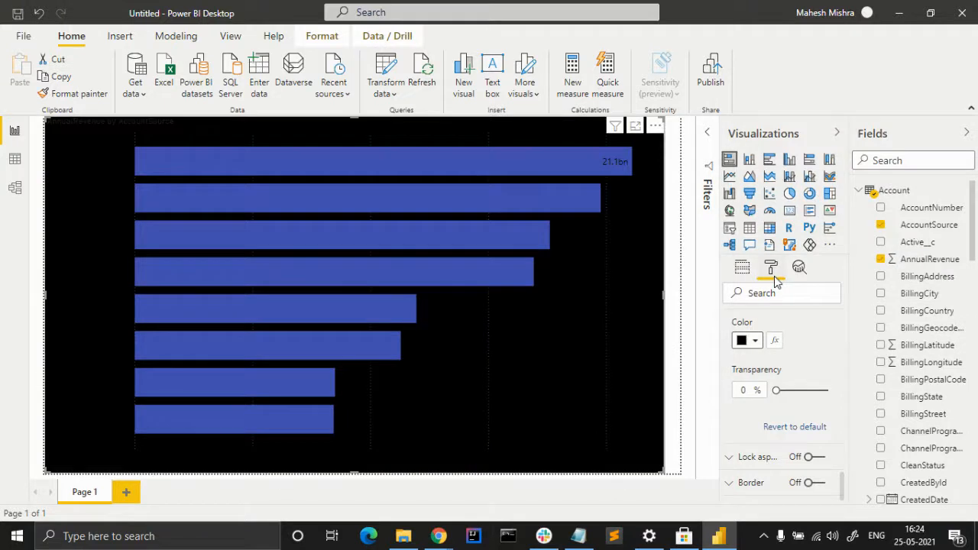
{"action": "left_click", "coordinate": [749, 340]}
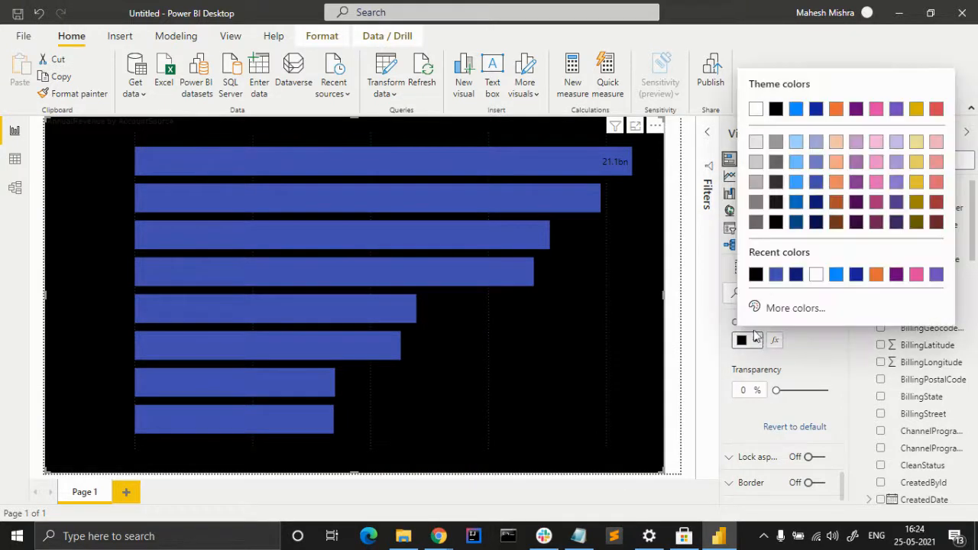
{"action": "left_click", "coordinate": [815, 276]}
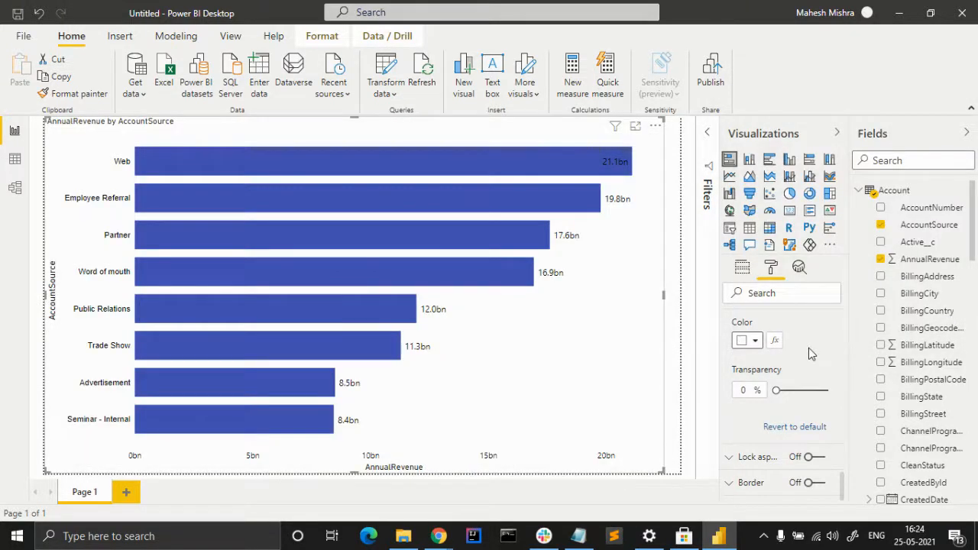
{"action": "scroll", "coordinate": [809, 348], "scroll_direction": "up", "scroll_amount": 1}
{"action": "left_click", "coordinate": [755, 367]}
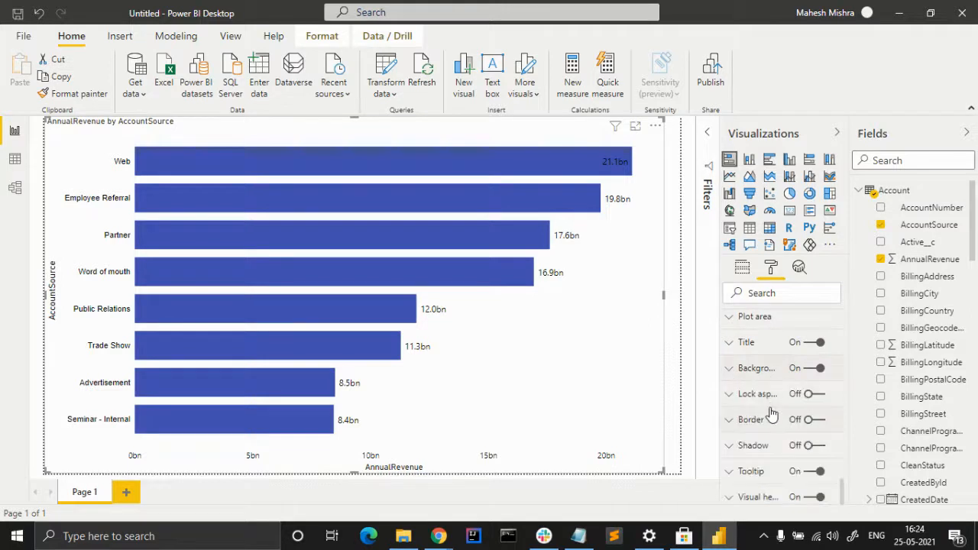
Check the chart's lock aspect and border formatting options.
{"action": "left_click", "coordinate": [732, 395]}
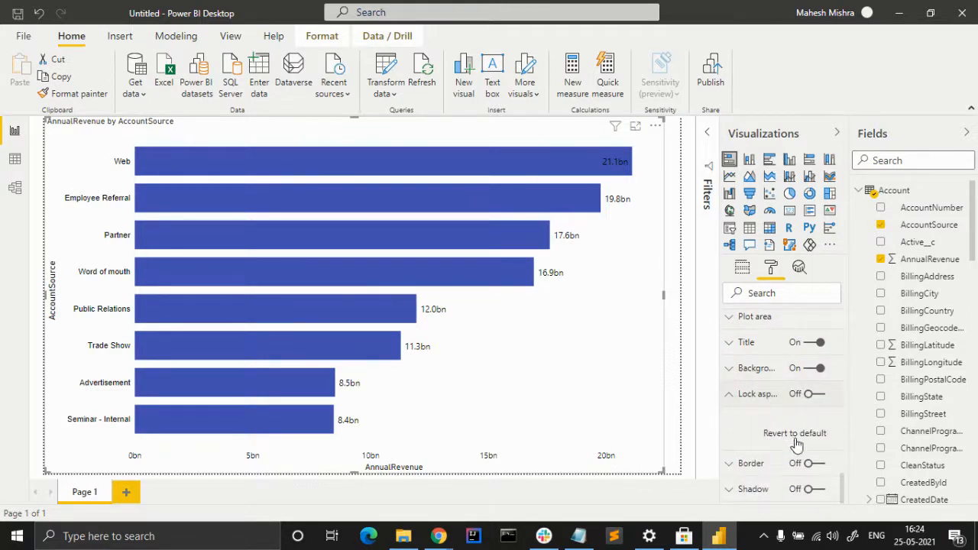
{"action": "left_click", "coordinate": [729, 394]}
{"action": "left_click", "coordinate": [733, 422]}
{"action": "left_click", "coordinate": [732, 422]}
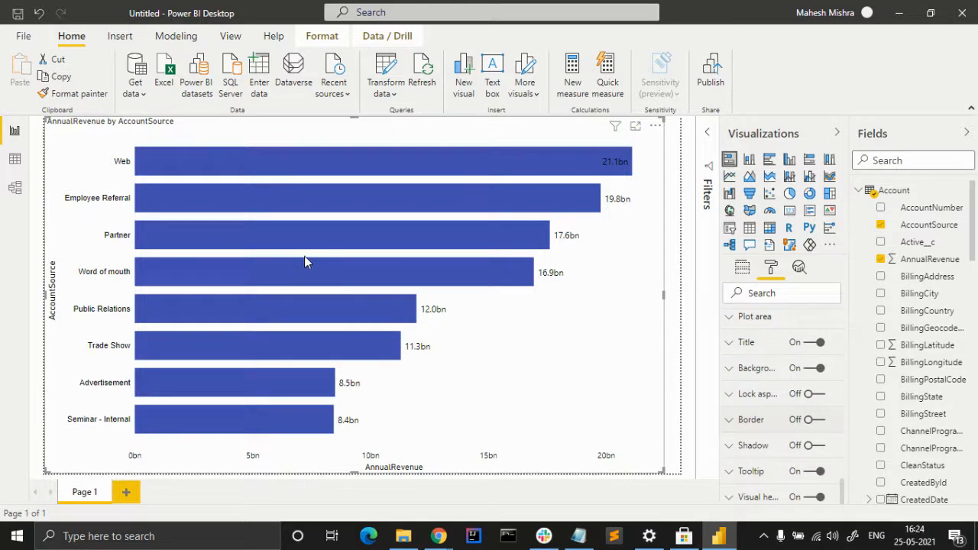
Save the report as Ceptes Demo in the PowerBI Saves folder under Downloads.
{"action": "mouse_move", "coordinate": [515, 265]}
{"action": "key", "text": "ctrl+s"}
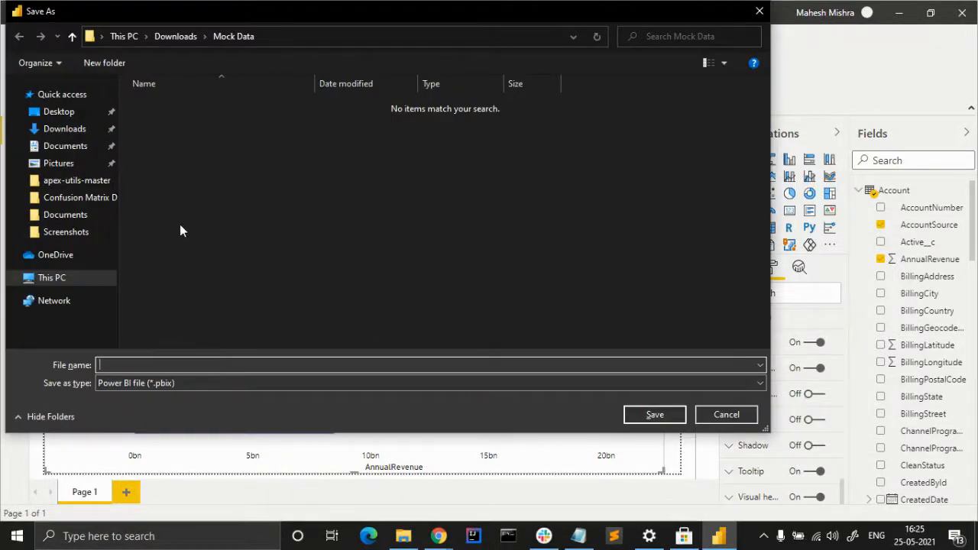
{"action": "left_click", "coordinate": [74, 132]}
{"action": "double_click", "coordinate": [367, 181]}
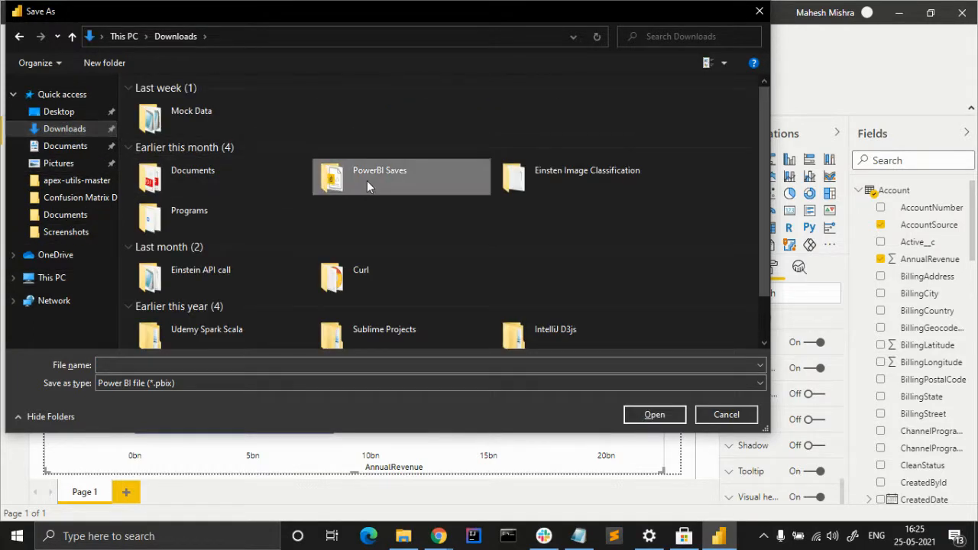
{"action": "type", "text": "Ceptes Demo"}
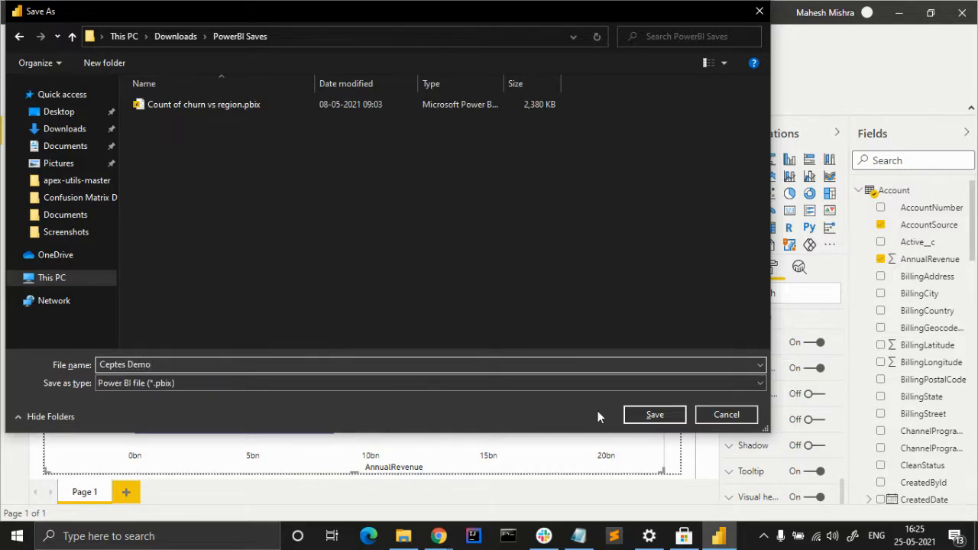
{"action": "left_click", "coordinate": [654, 414]}
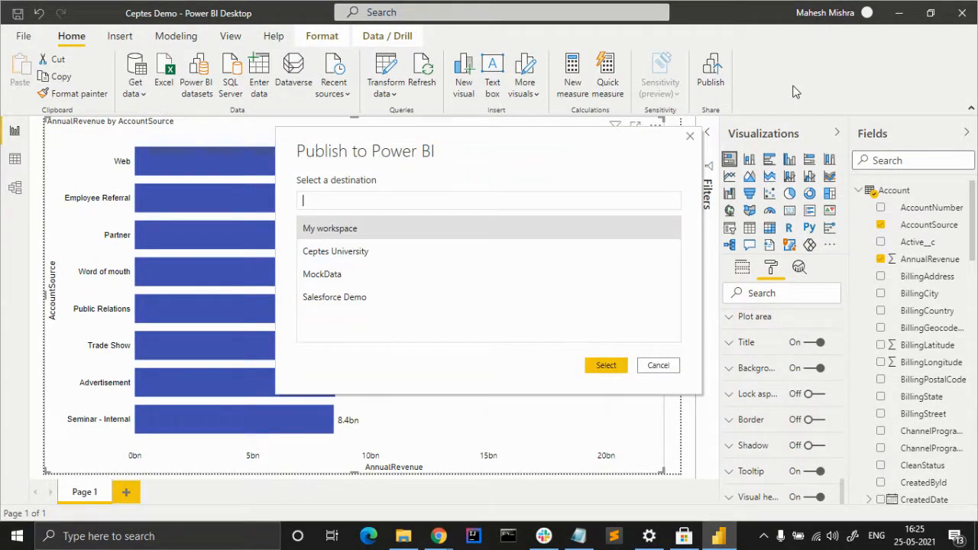
Publish the report to the Ceptes University workspace.
{"action": "left_click", "coordinate": [312, 254]}
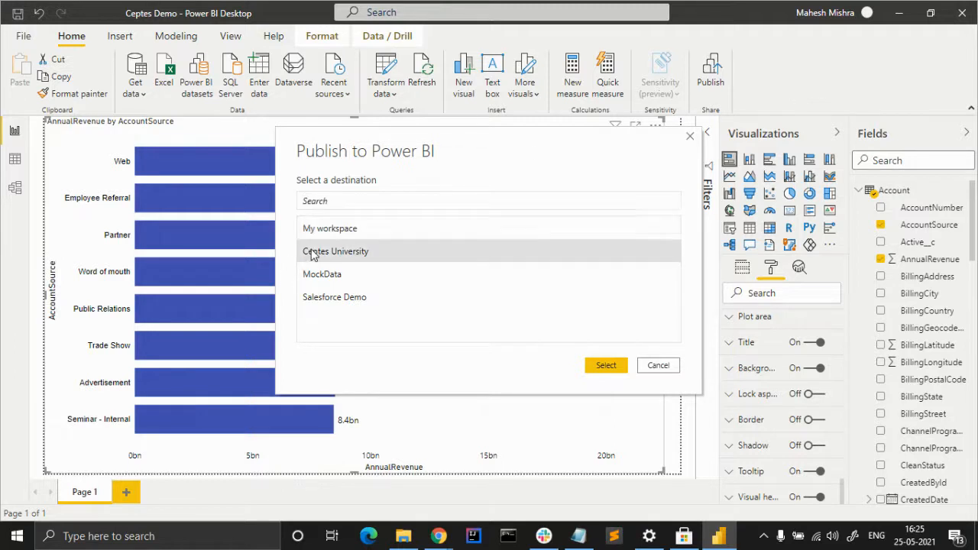
{"action": "left_click", "coordinate": [600, 373]}
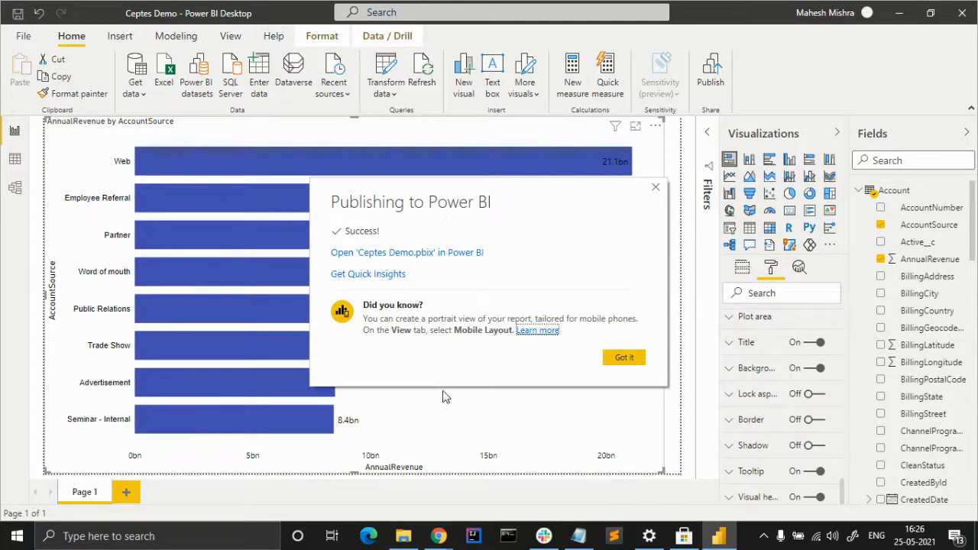
Switch to the Power BI service in Chrome and reload its home page.
{"action": "mouse_move", "coordinate": [448, 539]}
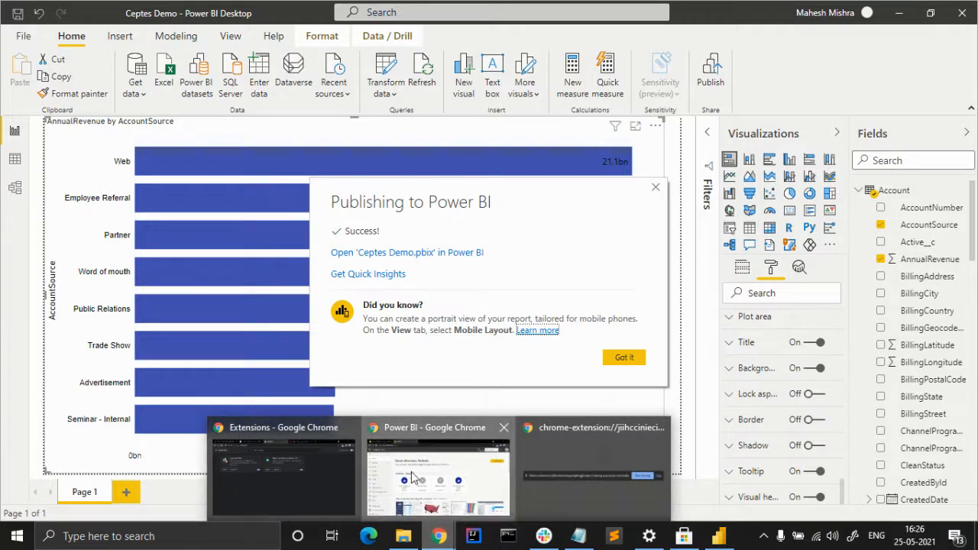
{"action": "left_click", "coordinate": [415, 478]}
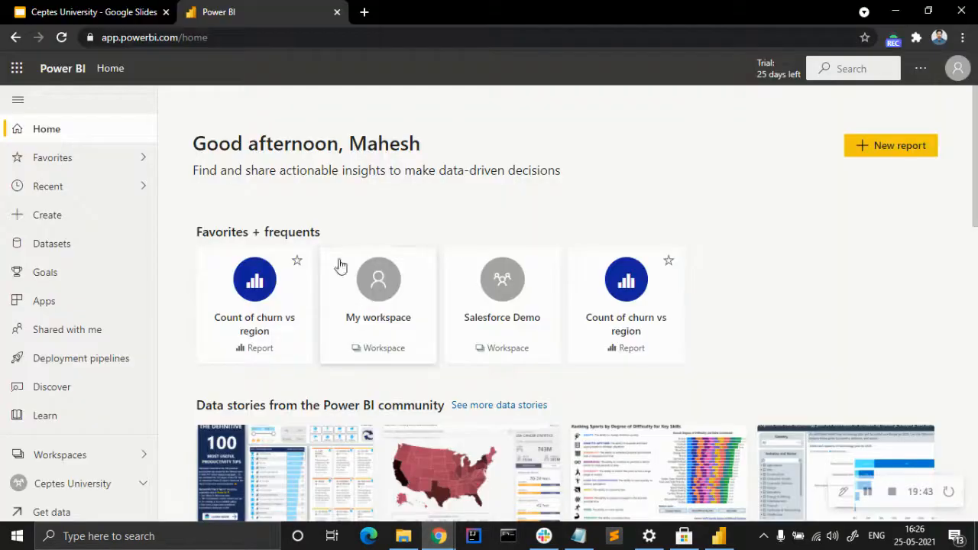
{"action": "left_click", "coordinate": [62, 40]}
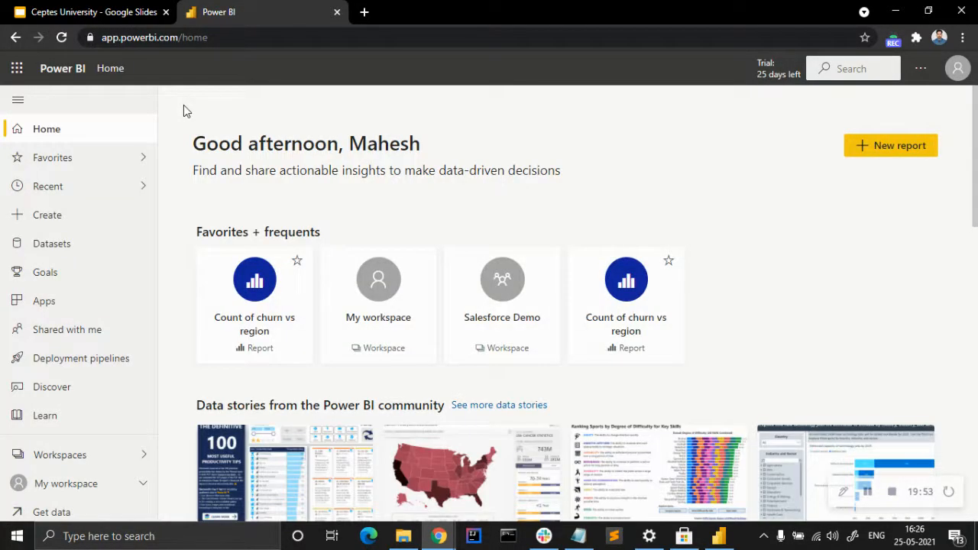
{"action": "scroll", "coordinate": [573, 245], "scroll_direction": "down", "scroll_amount": 1}
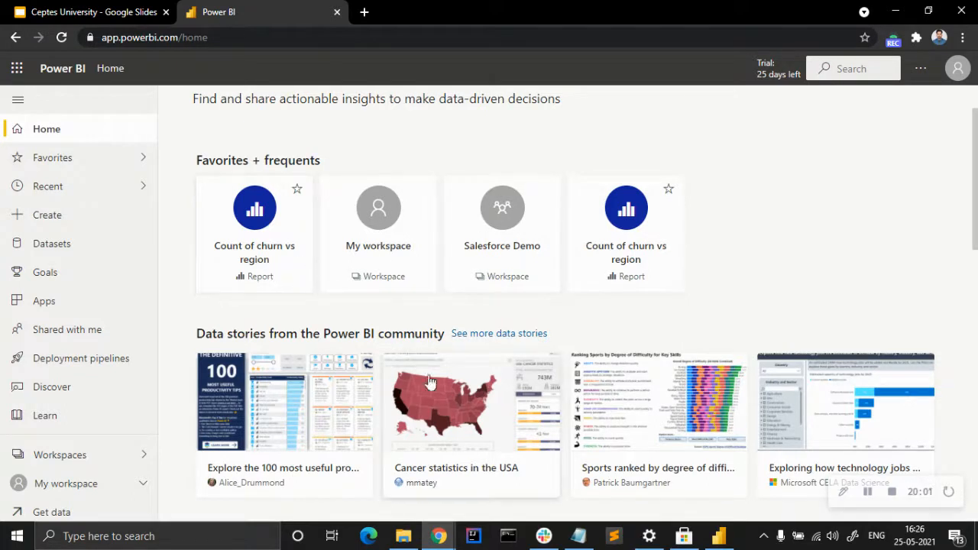
Switch back to Power BI Desktop and dismiss the publishing dialog.
{"action": "left_click", "coordinate": [719, 536]}
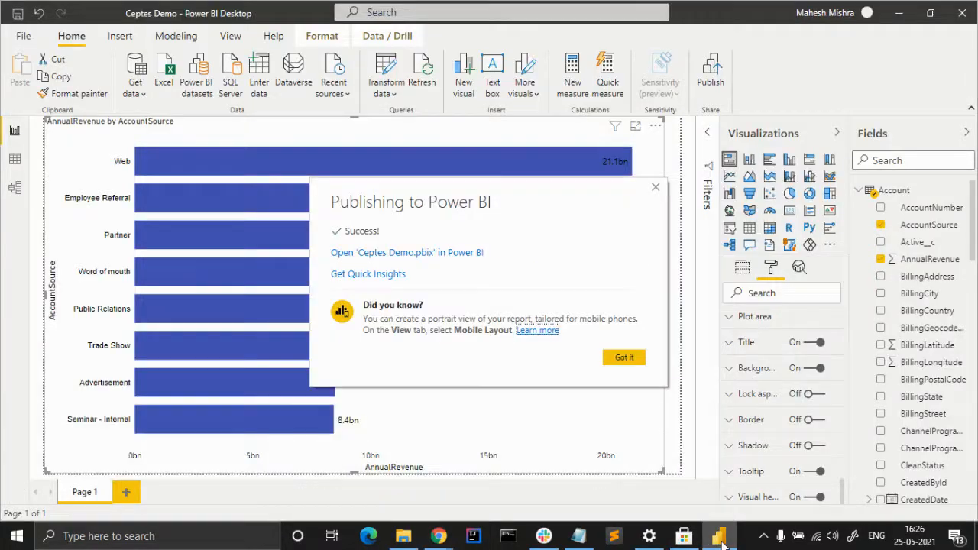
{"action": "left_click", "coordinate": [625, 358]}
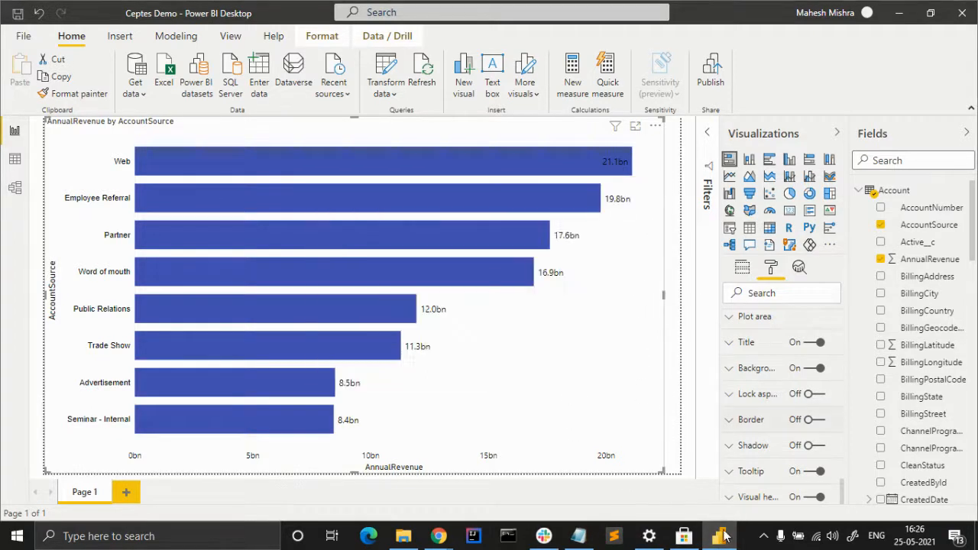
Return to the Power BI service in Chrome, open the Ceptes University workspace and dismiss the Slack notification.
{"action": "left_click", "coordinate": [720, 535]}
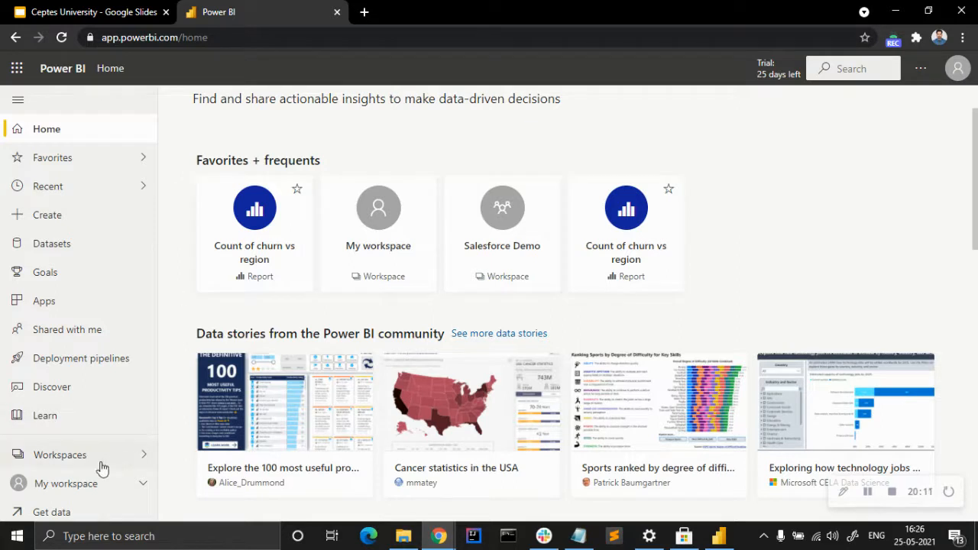
{"action": "left_click", "coordinate": [143, 457]}
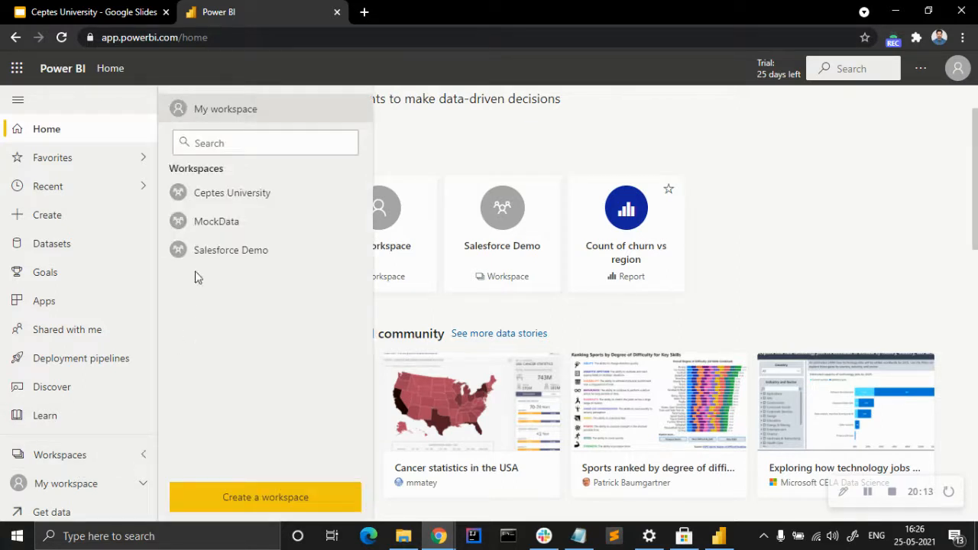
{"action": "left_click", "coordinate": [219, 200]}
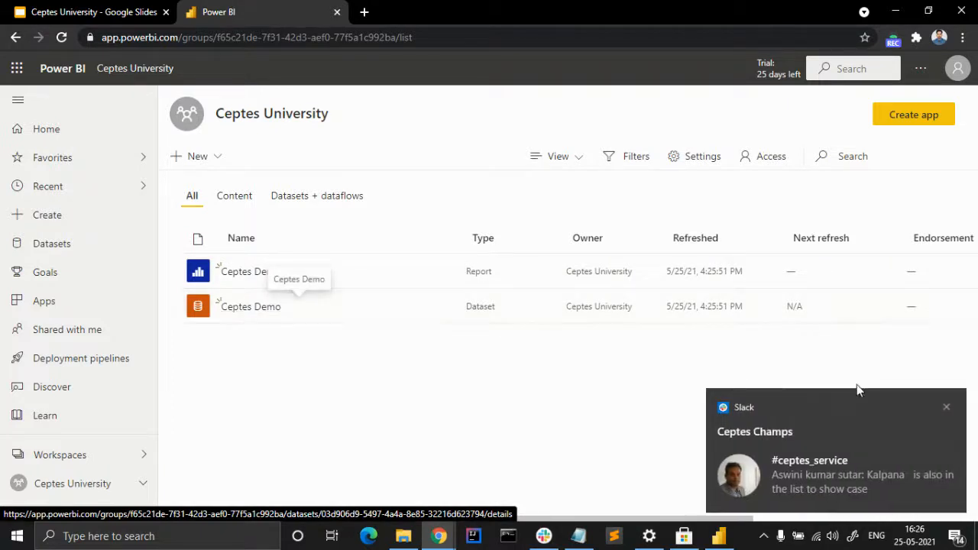
{"action": "left_click", "coordinate": [948, 409]}
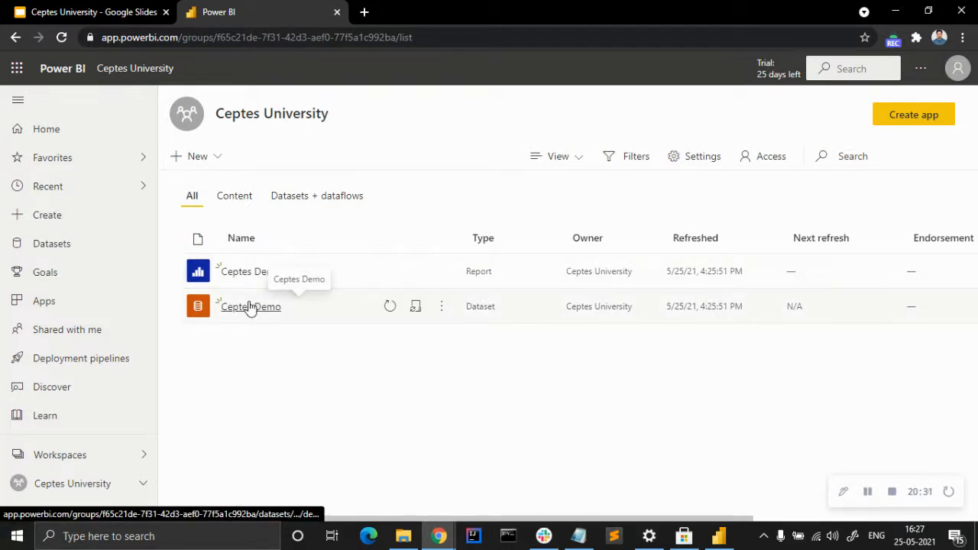
Look through the workspace's datasets and dataflows list, its content list, and the list of all items.
{"action": "left_click", "coordinate": [327, 210]}
{"action": "left_click", "coordinate": [233, 199]}
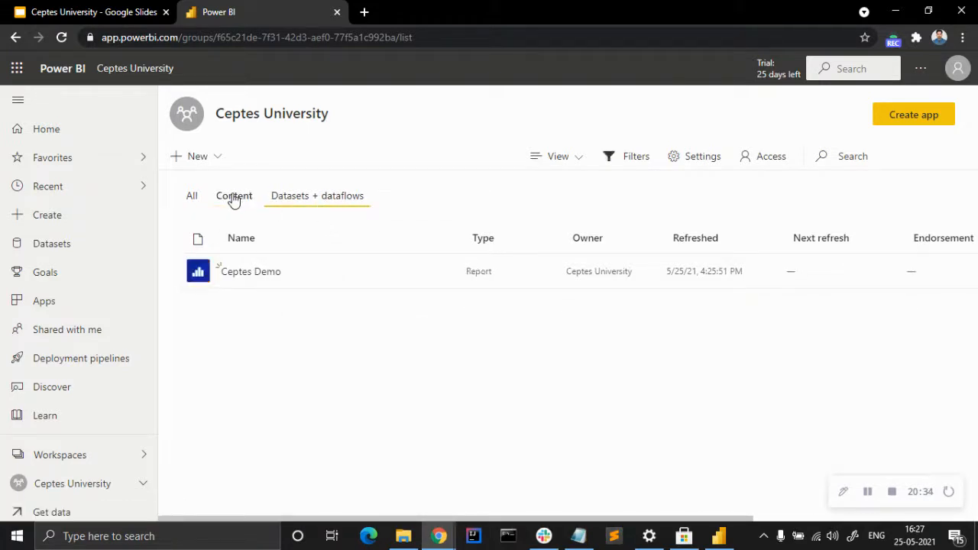
{"action": "left_click", "coordinate": [194, 205]}
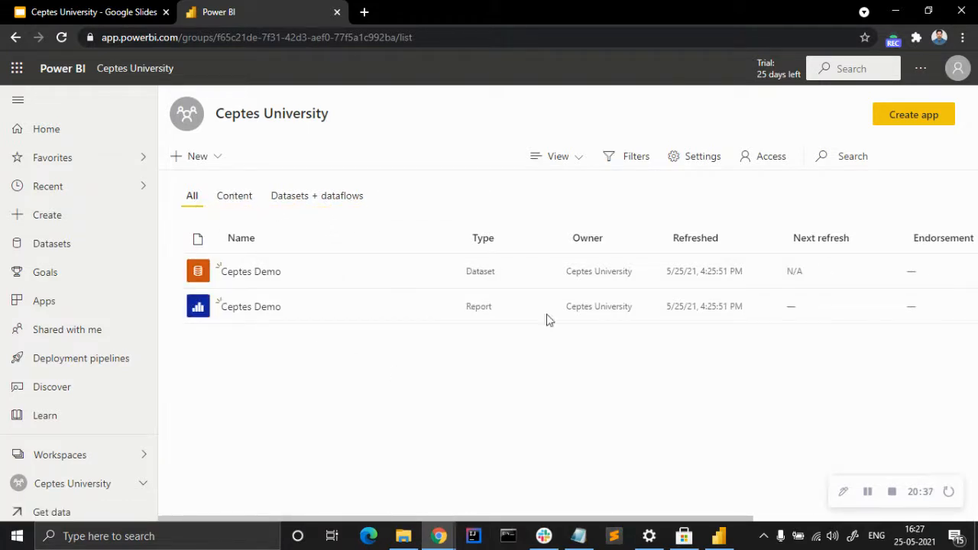
Check which roles can be assigned in the Ceptes University workspace's access settings, leaving Member selected.
{"action": "left_click", "coordinate": [772, 159]}
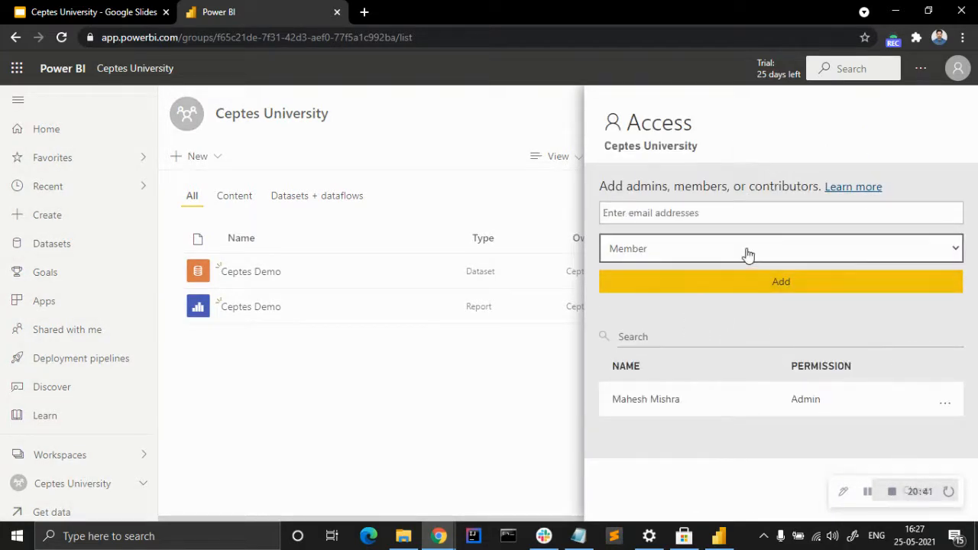
{"action": "left_click", "coordinate": [668, 252]}
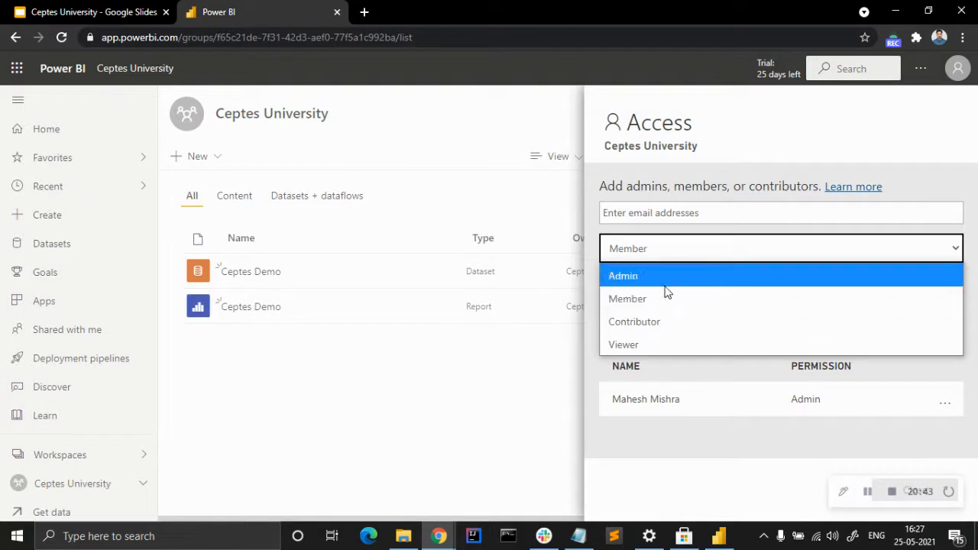
{"action": "left_click", "coordinate": [707, 252]}
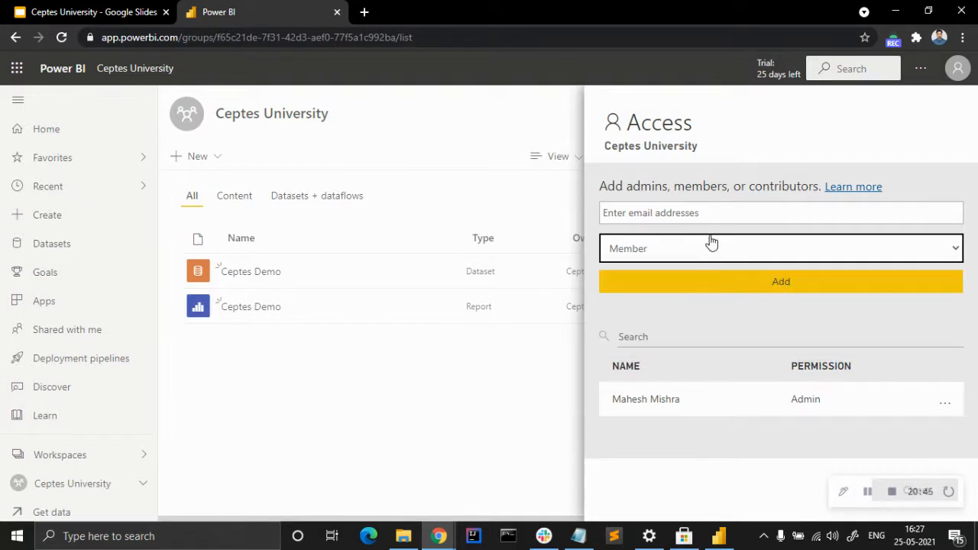
{"action": "left_click", "coordinate": [496, 389]}
Review the workspace's Premium license mode, Azure storage connection and general About settings.
{"action": "left_click", "coordinate": [675, 162]}
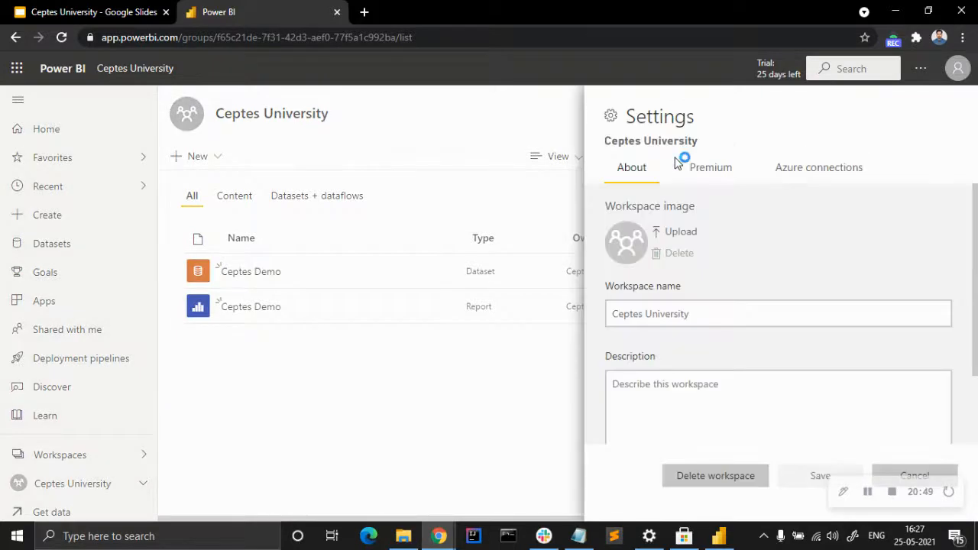
{"action": "left_click", "coordinate": [708, 177]}
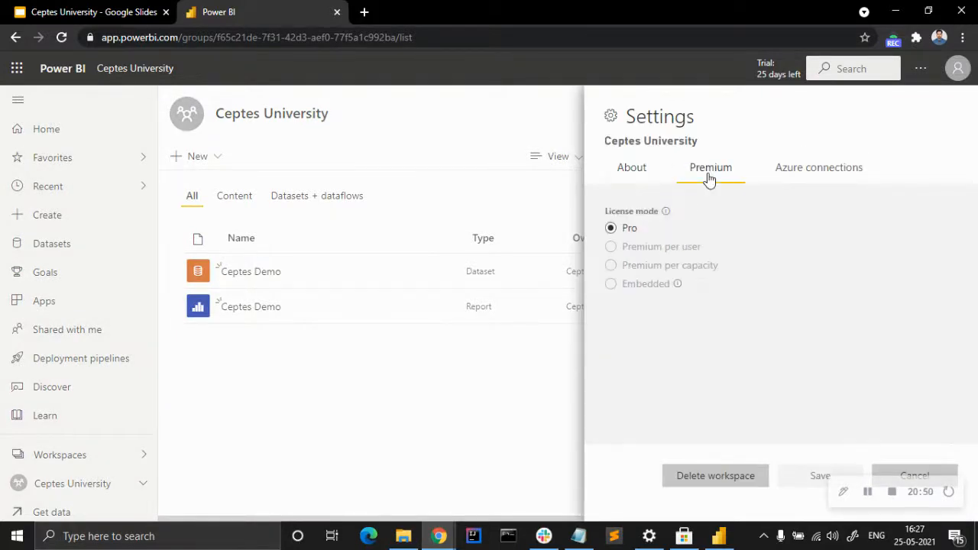
{"action": "left_click", "coordinate": [791, 180]}
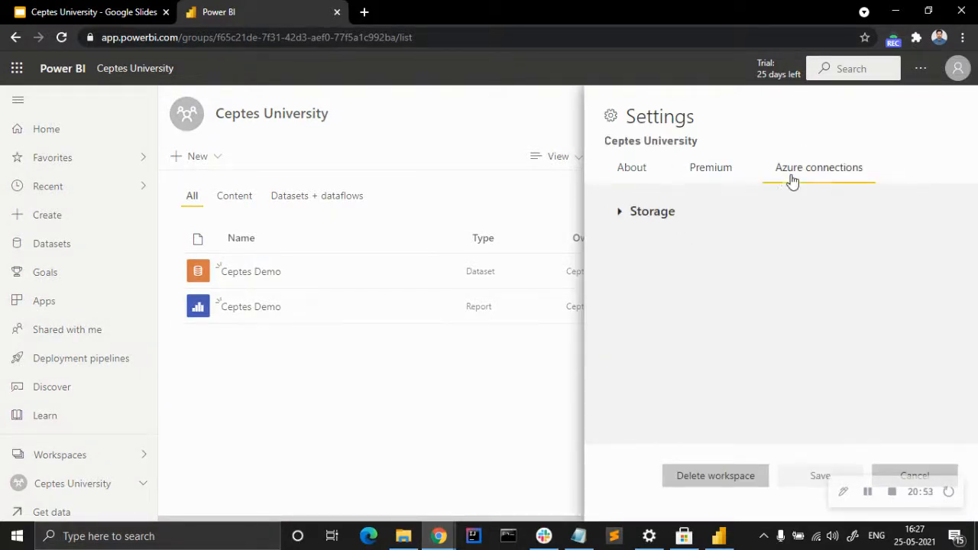
{"action": "left_click", "coordinate": [624, 221]}
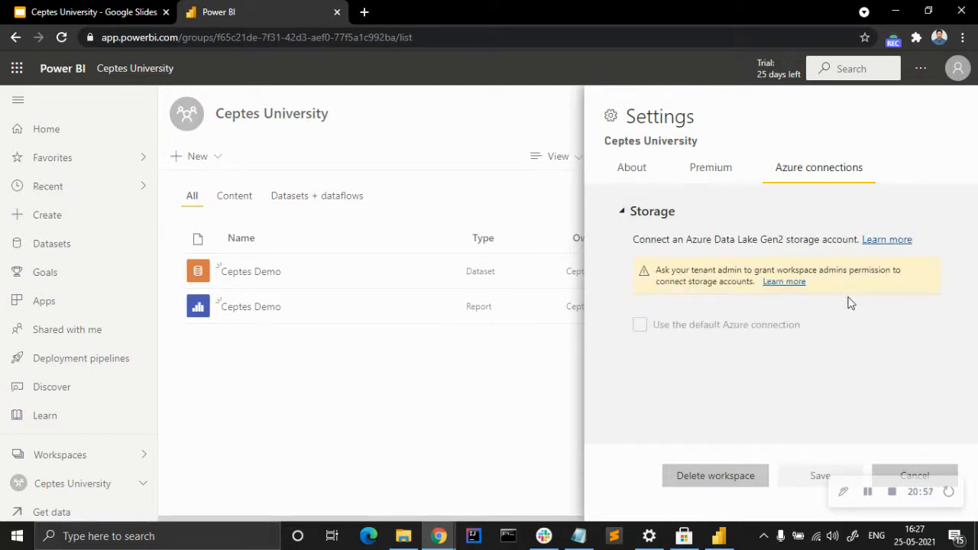
{"action": "left_click", "coordinate": [631, 170]}
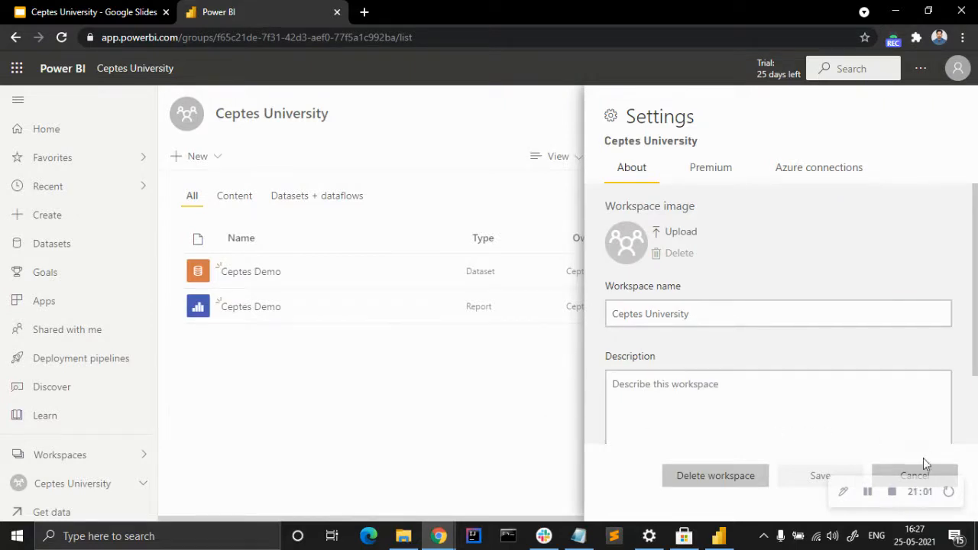
Close the Ceptes University workspace settings without saving and switch to the Ceptes Demo report in Power BI Desktop.
{"action": "left_click", "coordinate": [915, 475]}
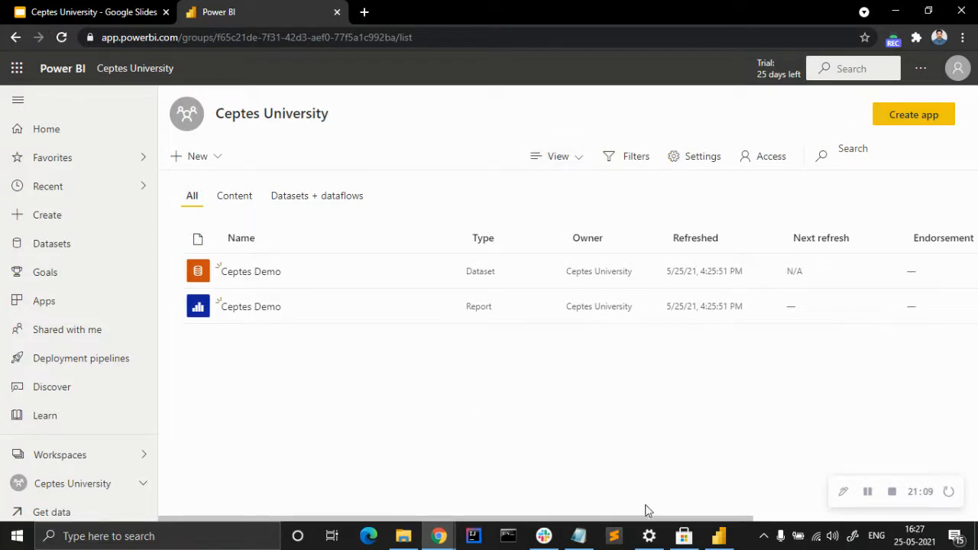
{"action": "left_click", "coordinate": [719, 536]}
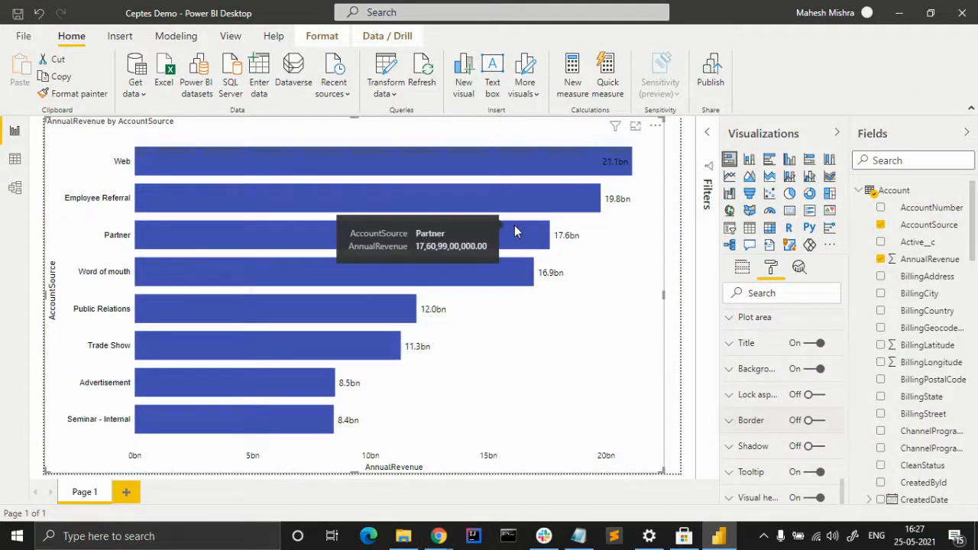
{"action": "mouse_move", "coordinate": [533, 279]}
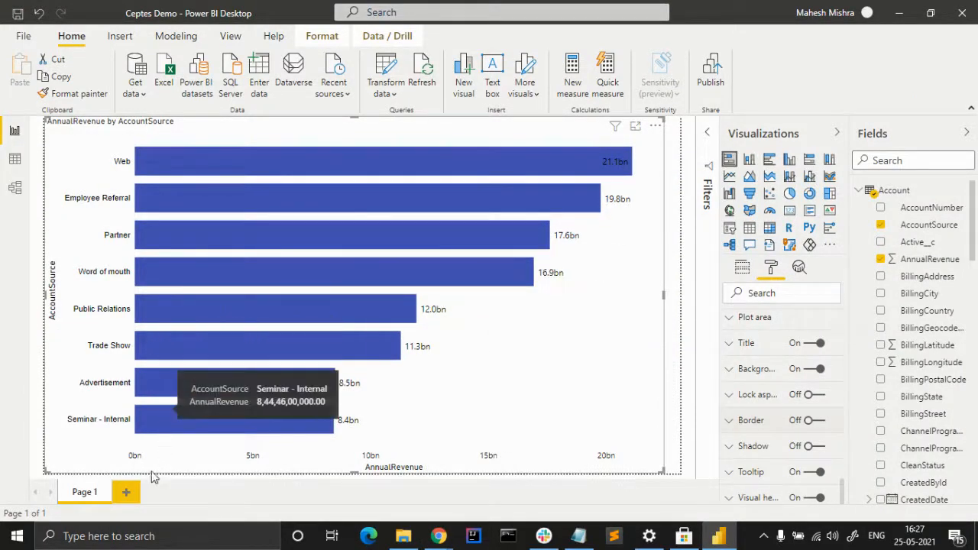
Add a new report page and place the AccountSource field from the Account table on it as a table visual.
{"action": "left_click", "coordinate": [127, 493]}
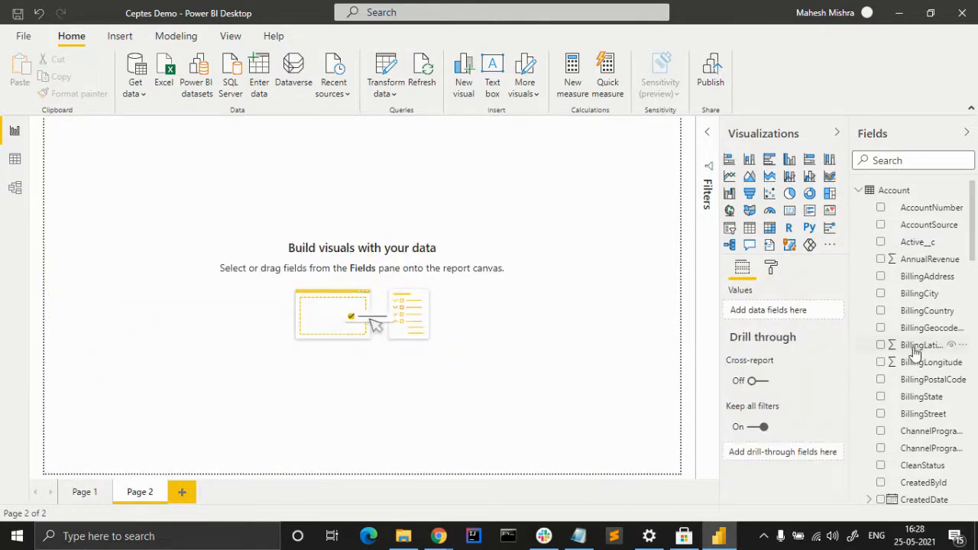
{"action": "scroll", "coordinate": [913, 355], "scroll_direction": "down", "scroll_amount": 2}
{"action": "scroll", "coordinate": [913, 363], "scroll_direction": "up", "scroll_amount": 2}
{"action": "left_click_drag", "start_coordinate": [925, 225], "coordinate": [740, 231]}
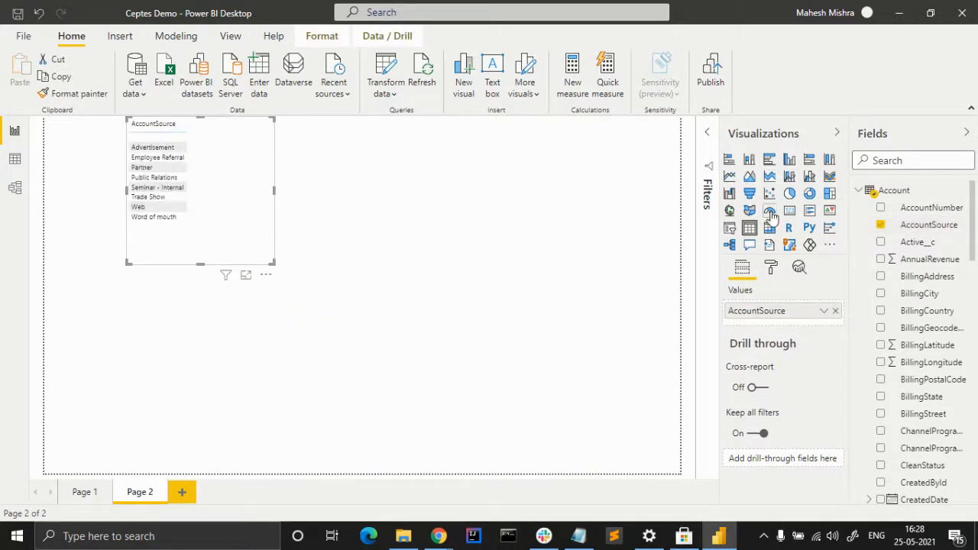
Find Segment__c among the Account fields and add it to the AccountSource table visual.
{"action": "scroll", "coordinate": [932, 340], "scroll_direction": "down", "scroll_amount": 10}
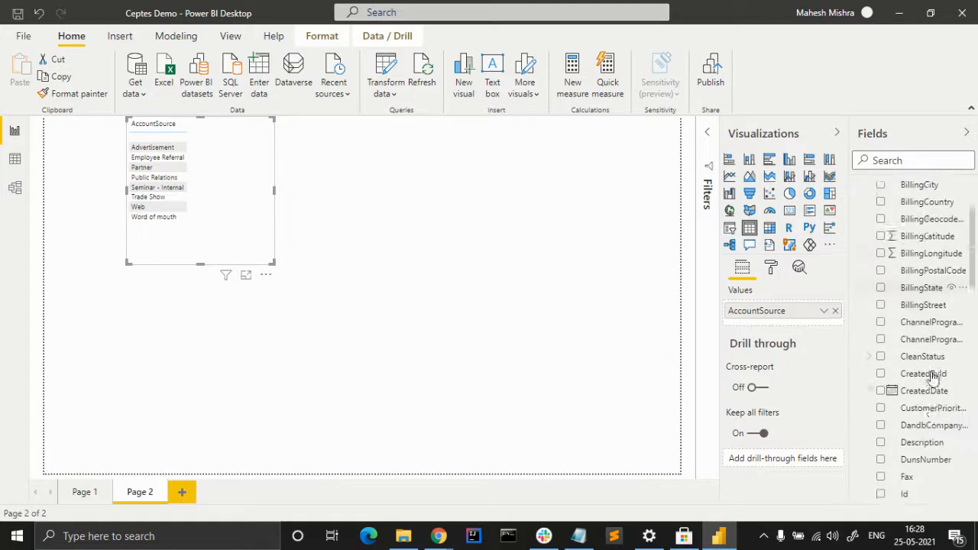
{"action": "scroll", "coordinate": [932, 375], "scroll_direction": "down", "scroll_amount": 3}
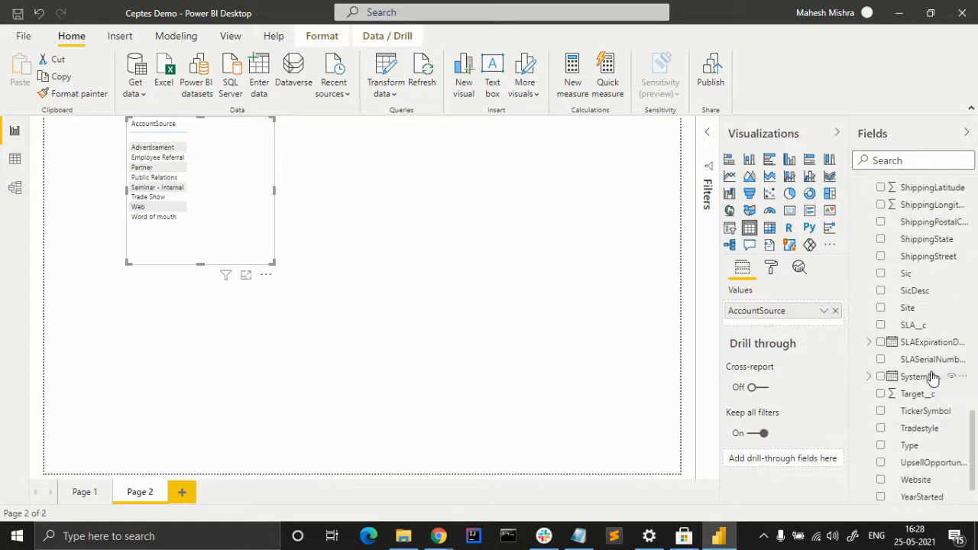
{"action": "scroll", "coordinate": [932, 376], "scroll_direction": "down", "scroll_amount": 2}
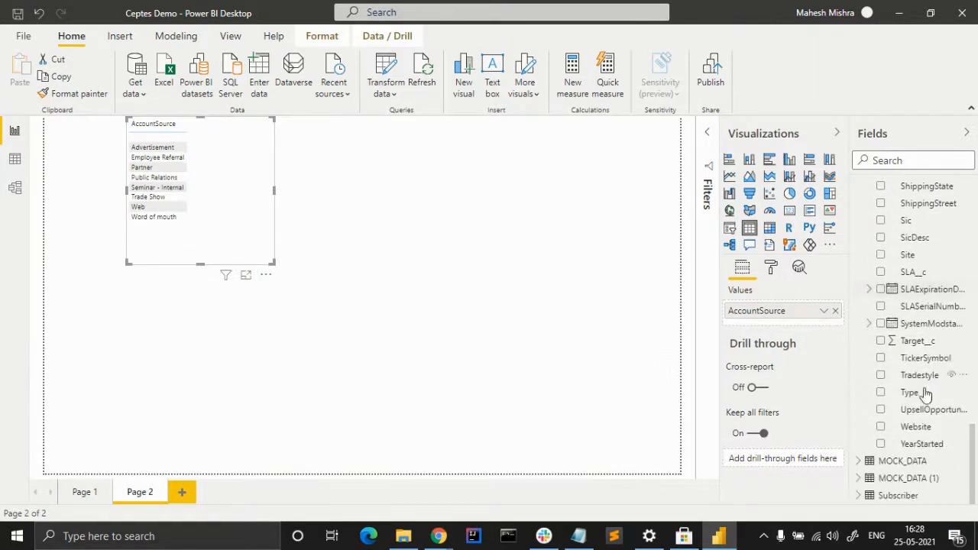
{"action": "scroll", "coordinate": [921, 393], "scroll_direction": "up", "scroll_amount": 3}
{"action": "scroll", "coordinate": [917, 374], "scroll_direction": "down", "scroll_amount": 3}
{"action": "scroll", "coordinate": [917, 375], "scroll_direction": "up", "scroll_amount": 5}
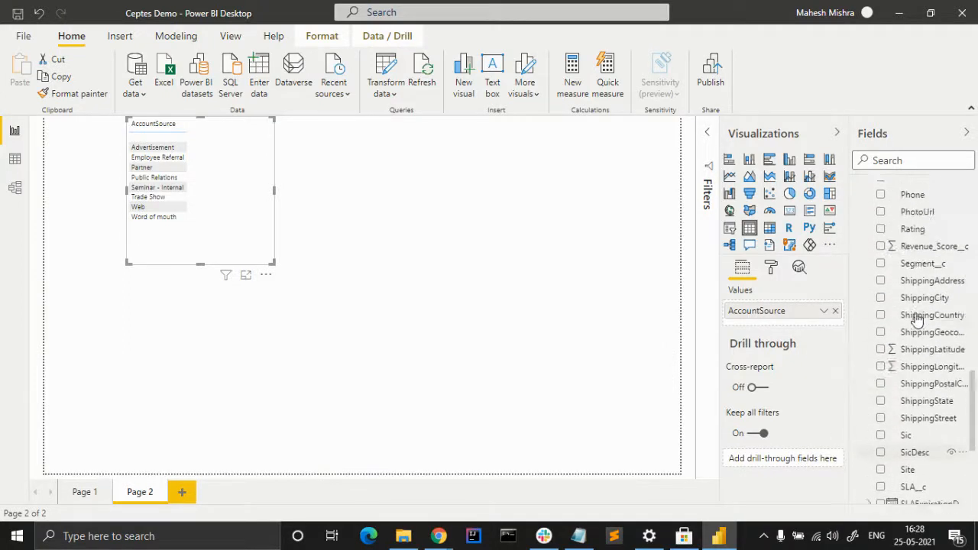
{"action": "left_click_drag", "start_coordinate": [917, 406], "coordinate": [191, 191]}
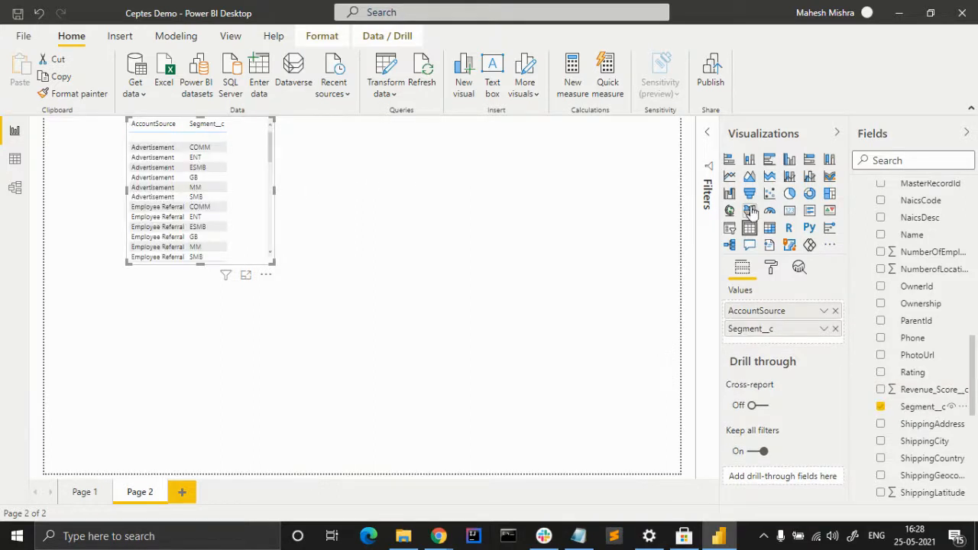
Add the Revenue_Score__c field to the table visual as its third column.
{"action": "scroll", "coordinate": [917, 321], "scroll_direction": "up", "scroll_amount": 3}
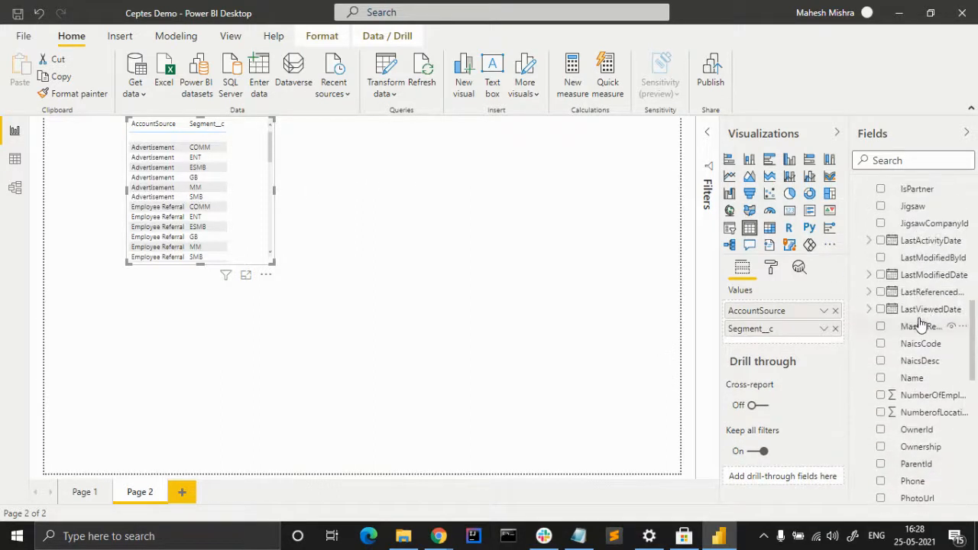
{"action": "scroll", "coordinate": [921, 405], "scroll_direction": "down", "scroll_amount": 7}
{"action": "scroll", "coordinate": [921, 407], "scroll_direction": "up", "scroll_amount": 2}
{"action": "left_click_drag", "start_coordinate": [921, 246], "coordinate": [243, 208]}
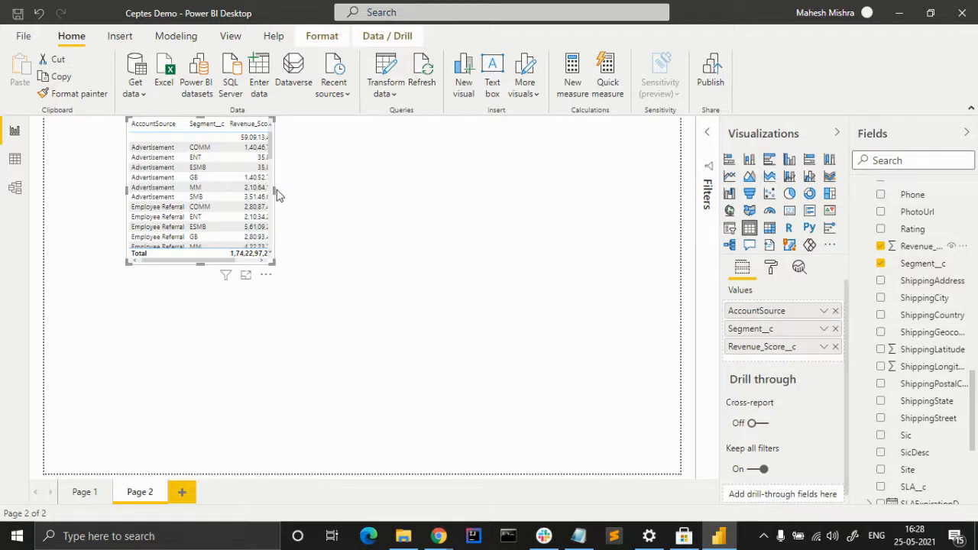
Resize the table visual to span most of the page's upper left area and convert it to a stacked bar chart.
{"action": "left_click_drag", "start_coordinate": [275, 189], "coordinate": [471, 205]}
{"action": "left_click_drag", "start_coordinate": [297, 262], "coordinate": [289, 397]}
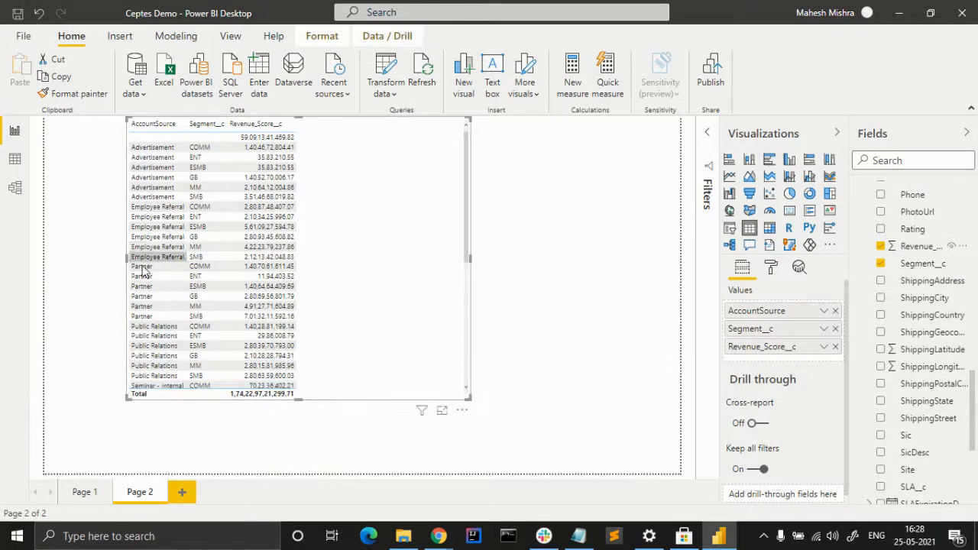
{"action": "left_click_drag", "start_coordinate": [126, 257], "coordinate": [44, 248]}
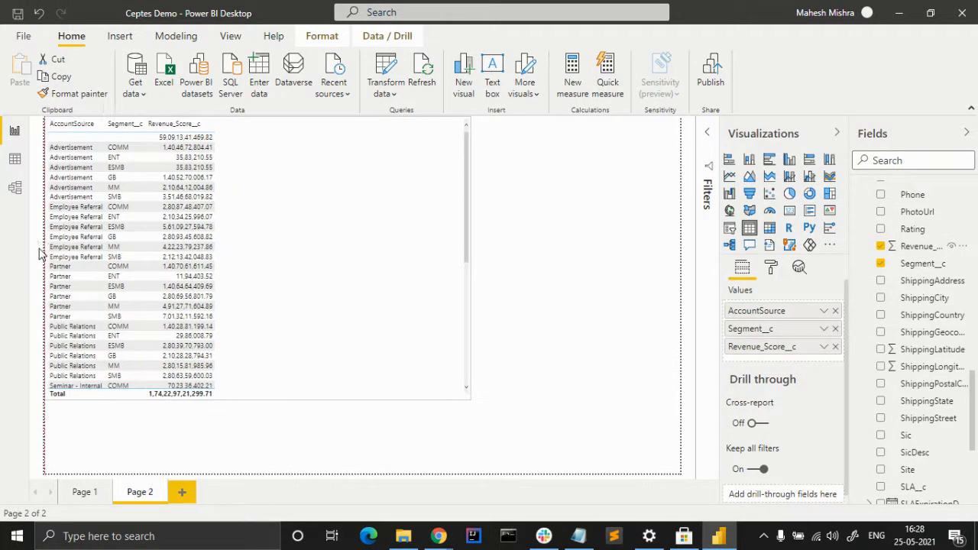
{"action": "left_click_drag", "start_coordinate": [258, 397], "coordinate": [263, 285]}
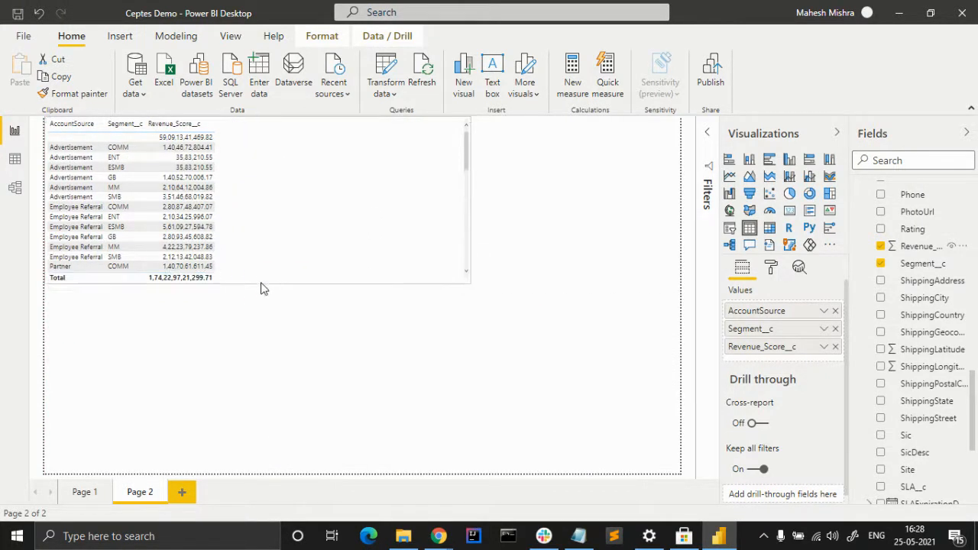
{"action": "left_click", "coordinate": [769, 161]}
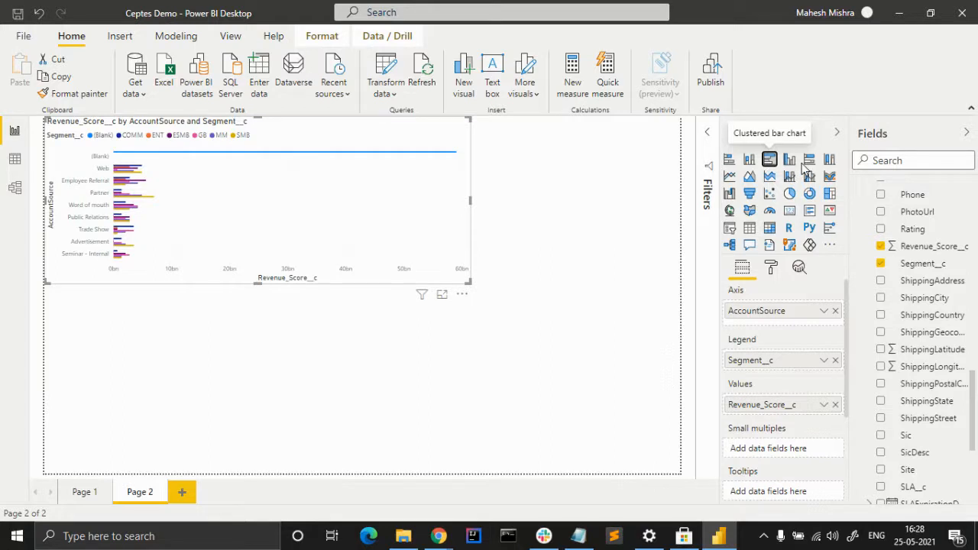
{"action": "left_click", "coordinate": [729, 158]}
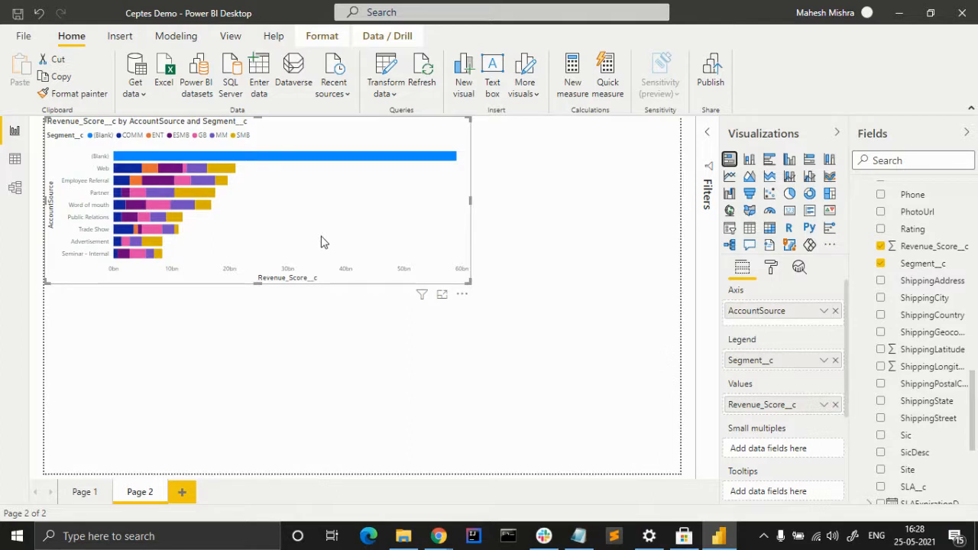
Filter the stacked bar chart to exclude blank AccountSource values and review the Segment__c filter options.
{"action": "left_click", "coordinate": [706, 134]}
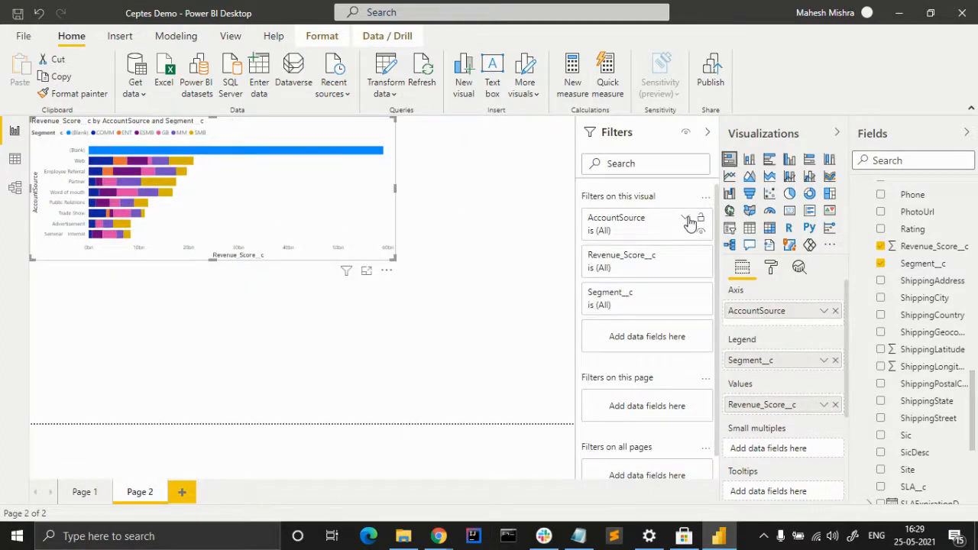
{"action": "left_click", "coordinate": [687, 219]}
{"action": "left_click", "coordinate": [627, 308]}
{"action": "left_click", "coordinate": [623, 322]}
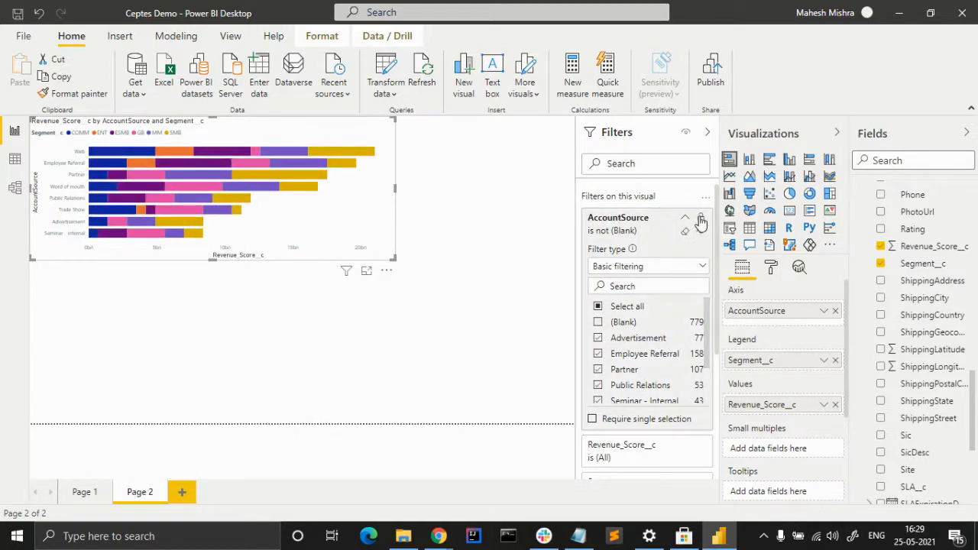
{"action": "left_click", "coordinate": [646, 223]}
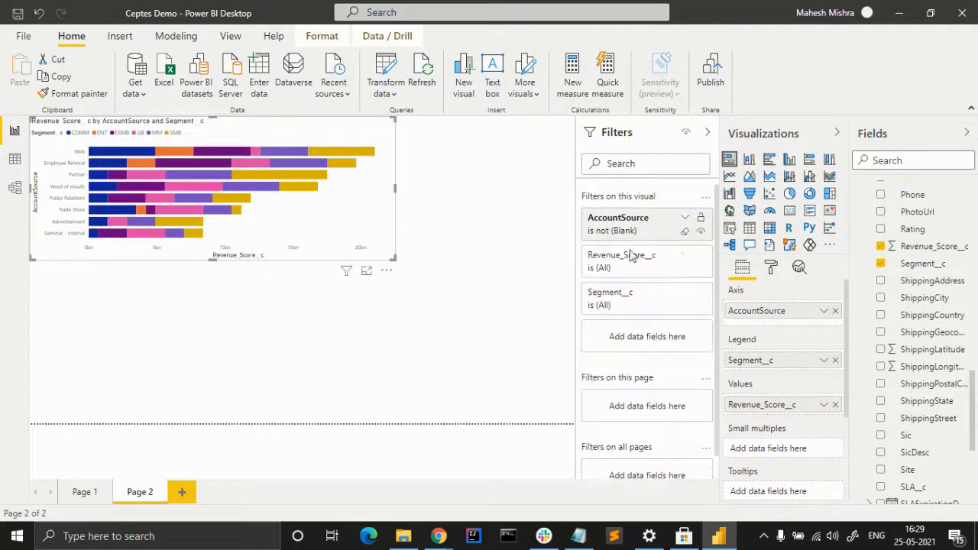
{"action": "left_click", "coordinate": [686, 296]}
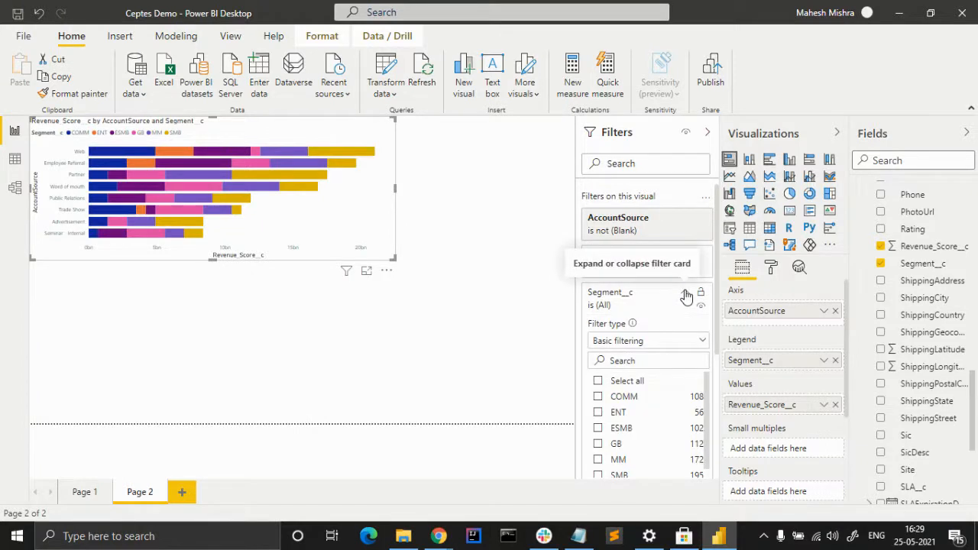
{"action": "left_click", "coordinate": [686, 296]}
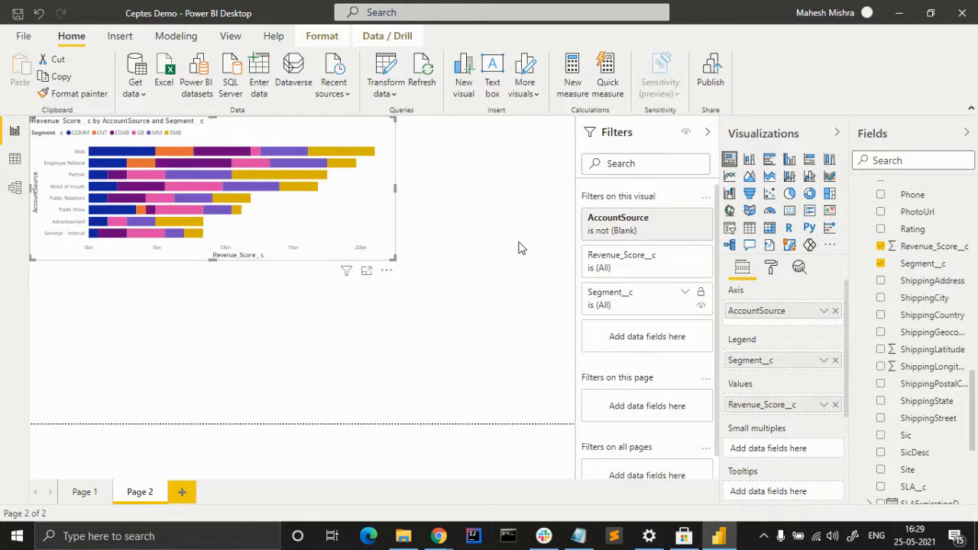
{"action": "left_click", "coordinate": [709, 133]}
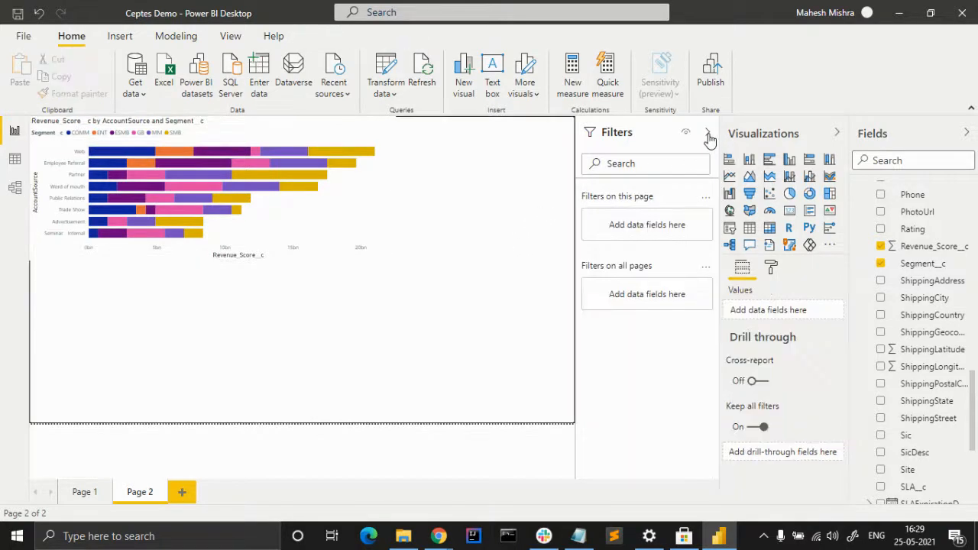
Make the stacked bar chart taller and try converting it to a slicer on AccountSource and Segment__c.
{"action": "left_click", "coordinate": [449, 239]}
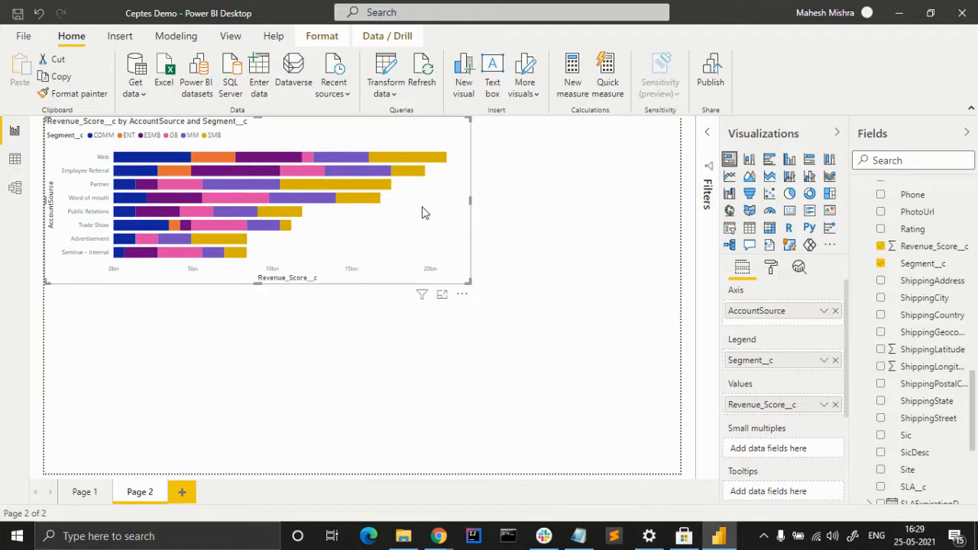
{"action": "left_click_drag", "start_coordinate": [256, 284], "coordinate": [249, 343]}
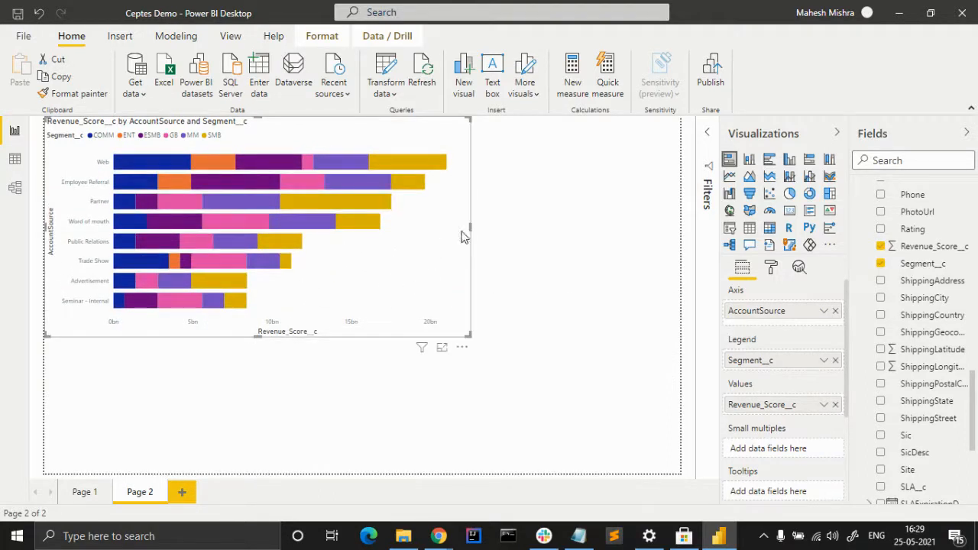
{"action": "left_click", "coordinate": [730, 229]}
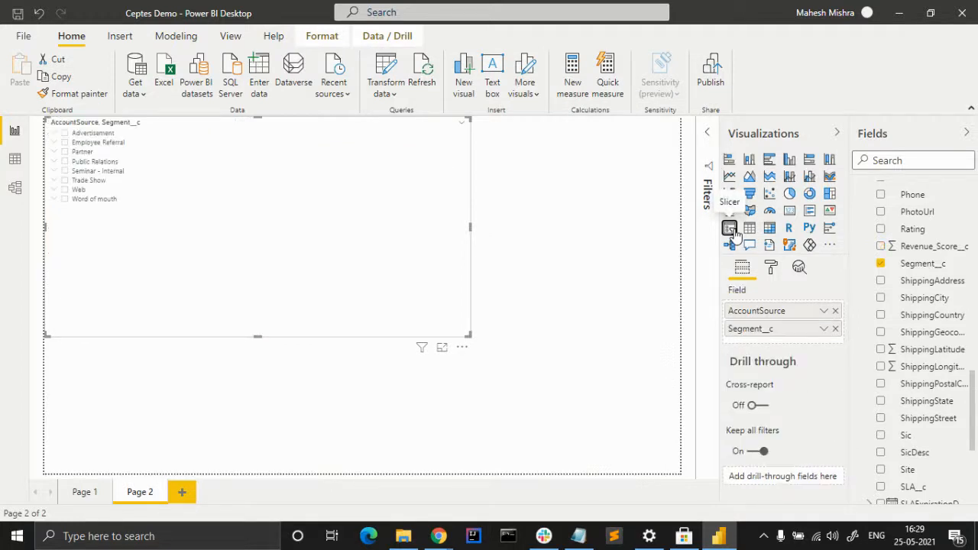
{"action": "left_click_drag", "start_coordinate": [372, 205], "coordinate": [338, 203]}
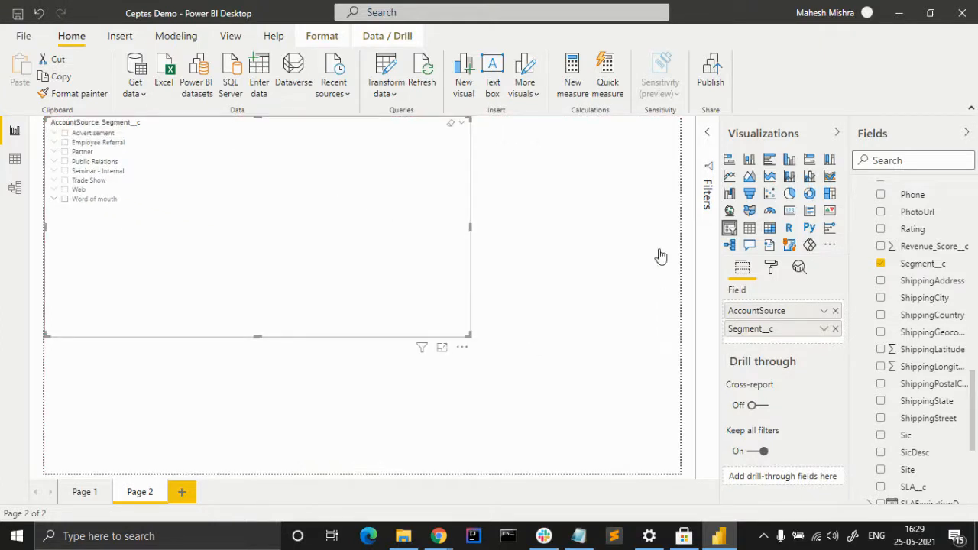
{"action": "key", "text": "ctrl+z"}
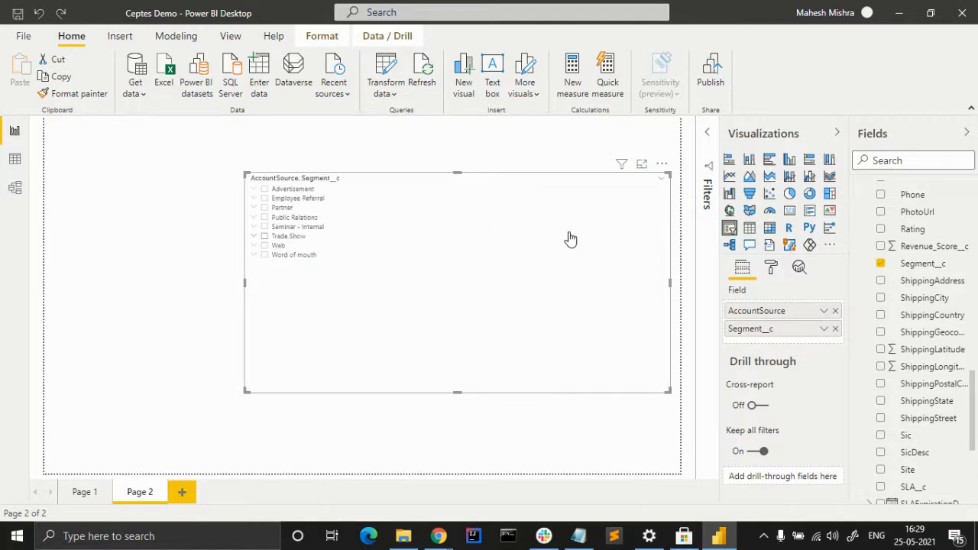
{"action": "key", "text": "ctrl+y"}
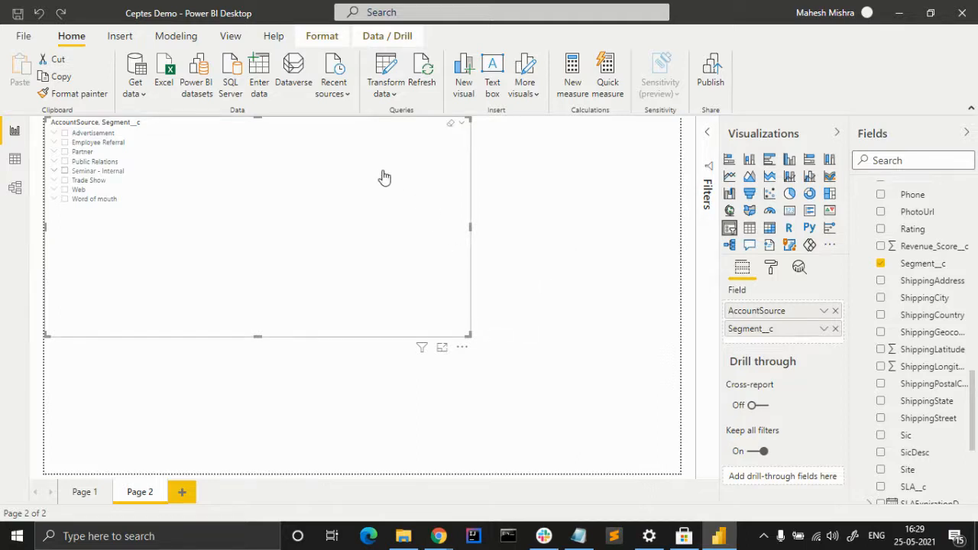
Convert the slicer back to a stacked bar chart and check its field assignments.
{"action": "left_click", "coordinate": [728, 163]}
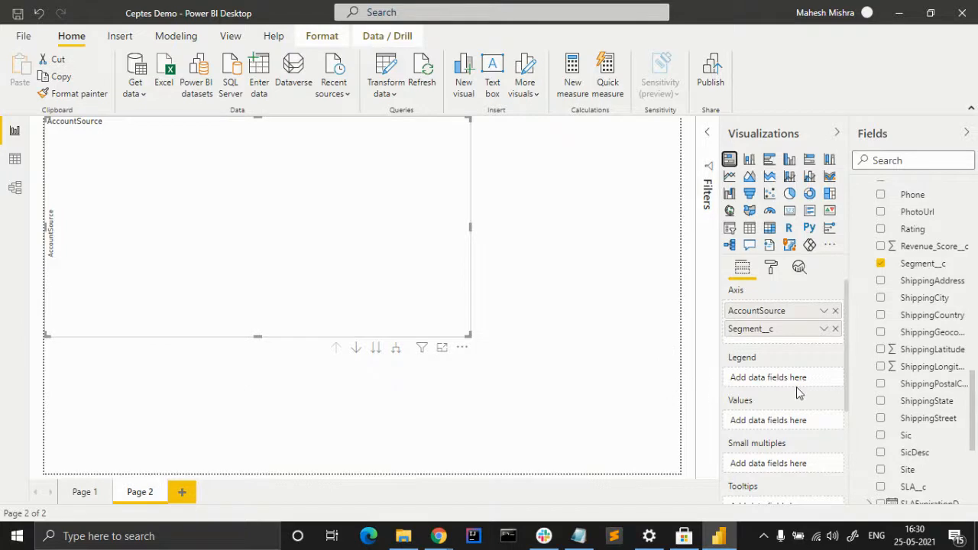
{"action": "scroll", "coordinate": [798, 392], "scroll_direction": "down", "scroll_amount": 3}
{"action": "scroll", "coordinate": [799, 392], "scroll_direction": "up", "scroll_amount": 3}
Delete Page 2 from the report and add a fresh blank page.
{"action": "right_click", "coordinate": [141, 493]}
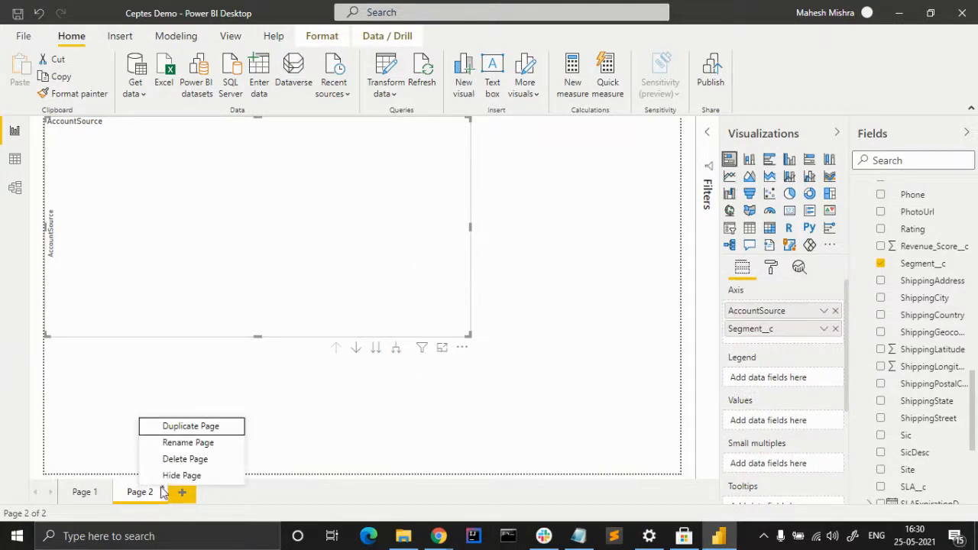
{"action": "left_click", "coordinate": [191, 462]}
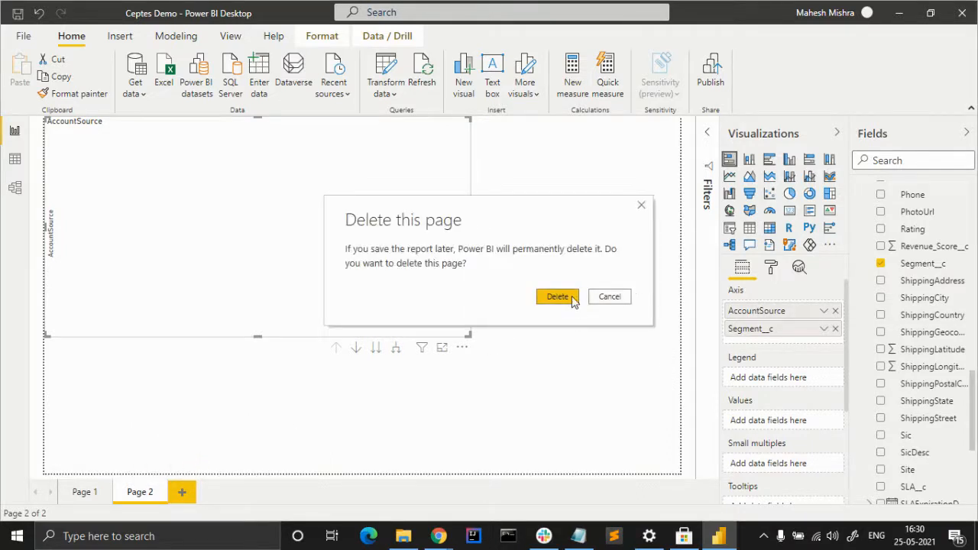
{"action": "left_click", "coordinate": [573, 299]}
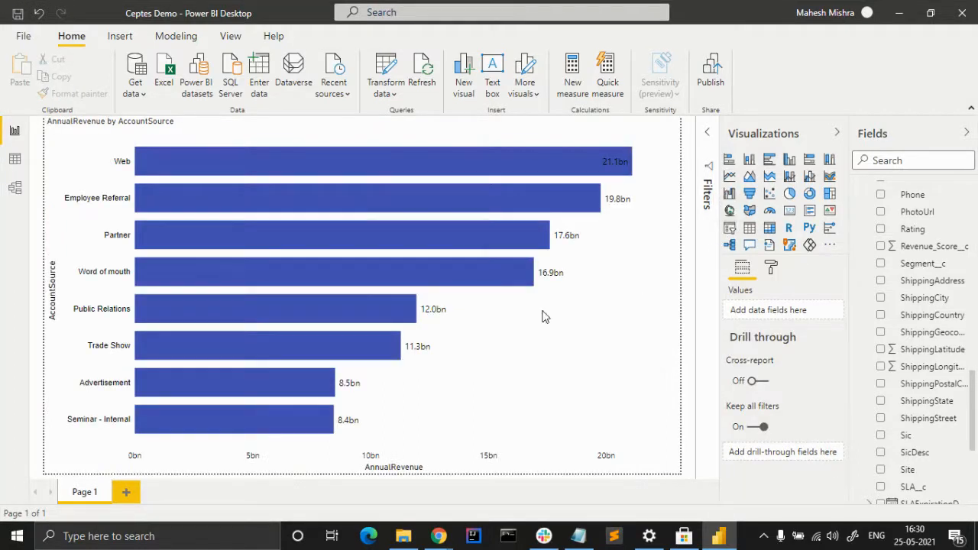
{"action": "left_click", "coordinate": [126, 492]}
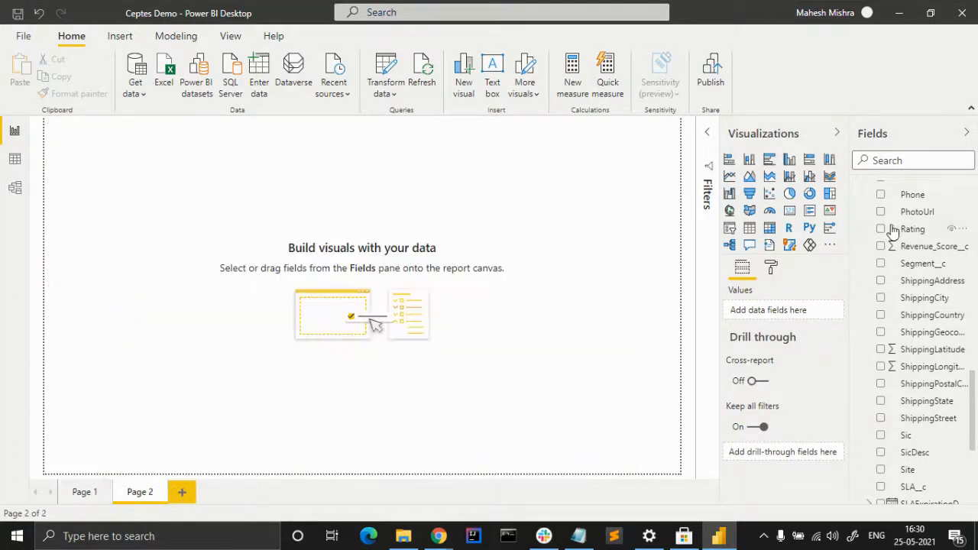
{"action": "scroll", "coordinate": [926, 254], "scroll_direction": "up", "scroll_amount": 15}
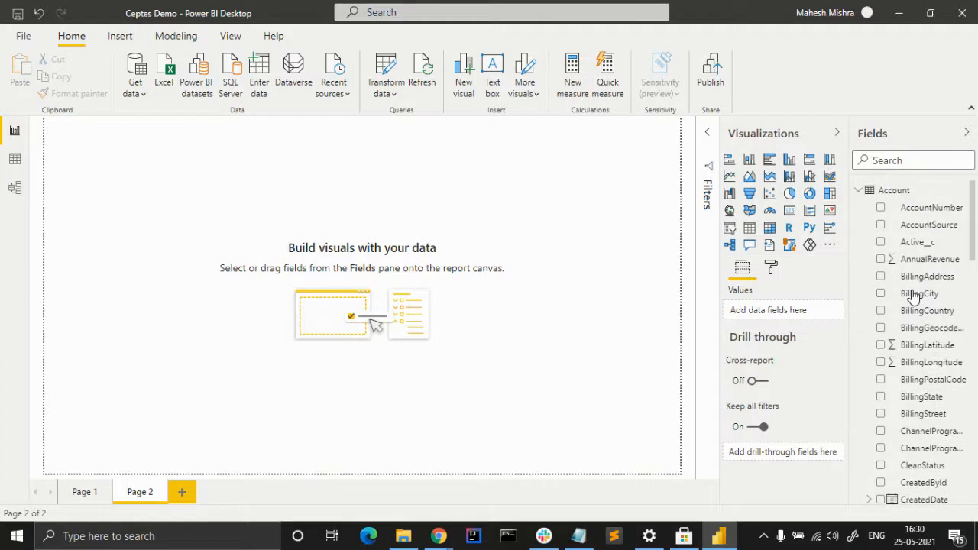
Create a stacked bar chart of Revenue_Score__c with AccountSource on the axis and Segment__c as the legend.
{"action": "left_click_drag", "start_coordinate": [922, 223], "coordinate": [721, 312]}
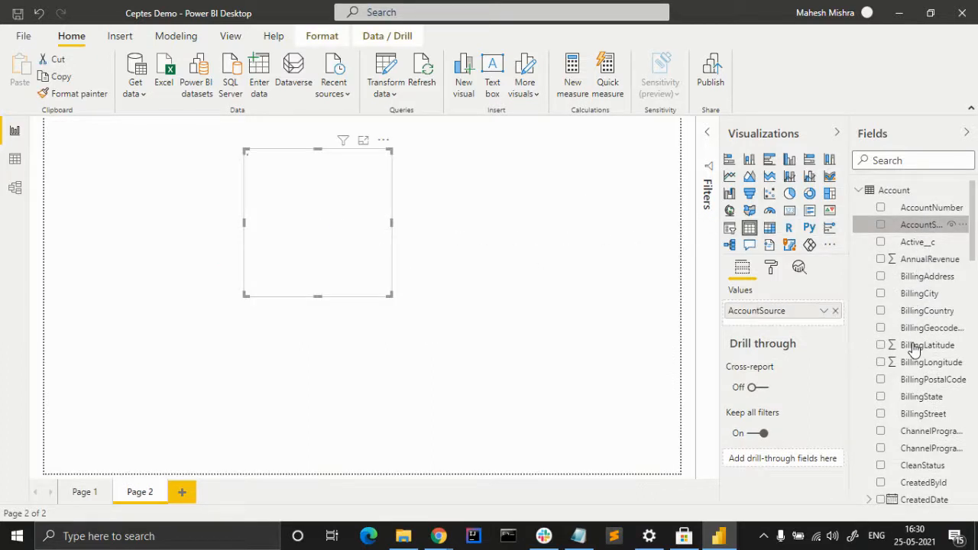
{"action": "scroll", "coordinate": [916, 359], "scroll_direction": "down", "scroll_amount": 10}
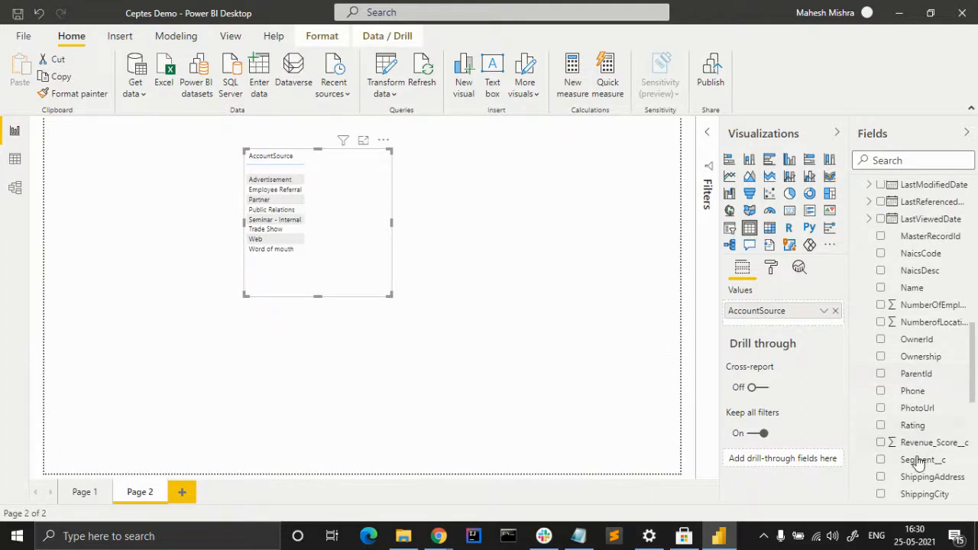
{"action": "left_click_drag", "start_coordinate": [919, 463], "coordinate": [356, 244]}
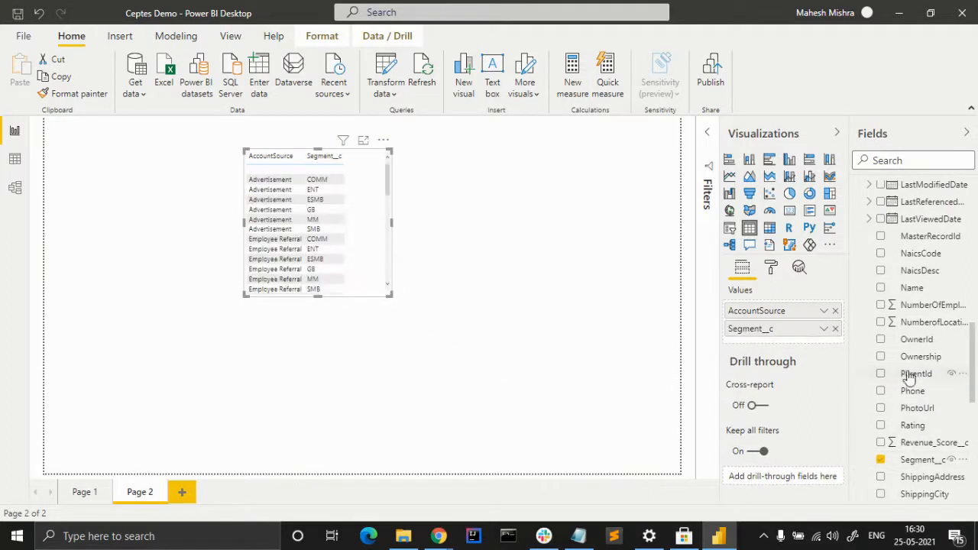
{"action": "left_click_drag", "start_coordinate": [917, 443], "coordinate": [323, 231]}
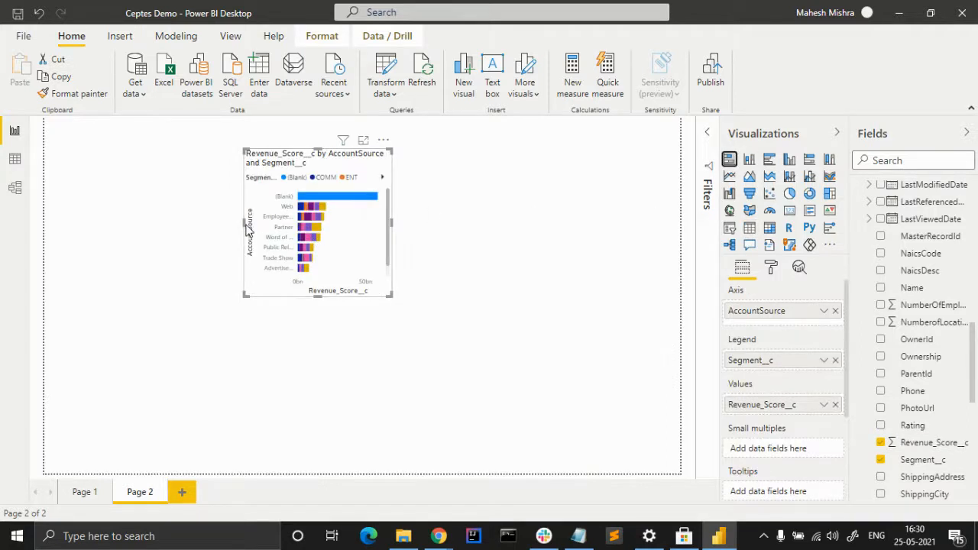
Stretch the stacked bar chart to the page's left and top edges and extend it downward.
{"action": "left_click_drag", "start_coordinate": [245, 223], "coordinate": [55, 162]}
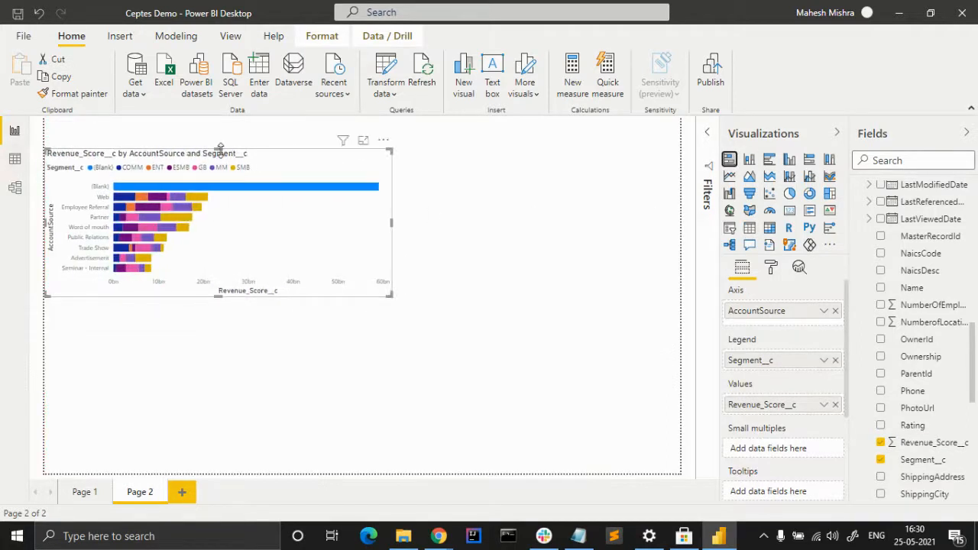
{"action": "left_click_drag", "start_coordinate": [220, 148], "coordinate": [227, 120]}
{"action": "left_click_drag", "start_coordinate": [221, 294], "coordinate": [220, 331]}
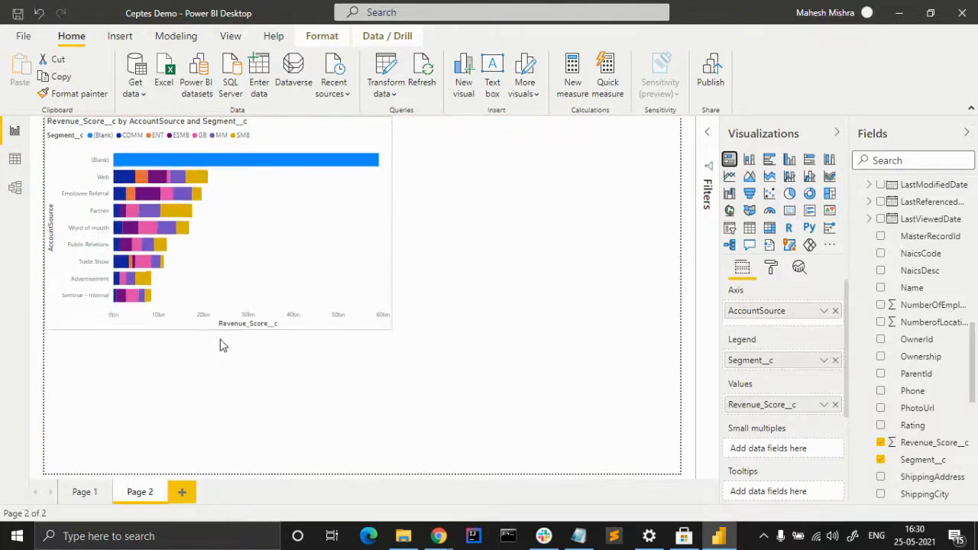
Filter the chart to exclude blank AccountSource values and widen it to about two thirds of the page.
{"action": "left_click", "coordinate": [707, 134]}
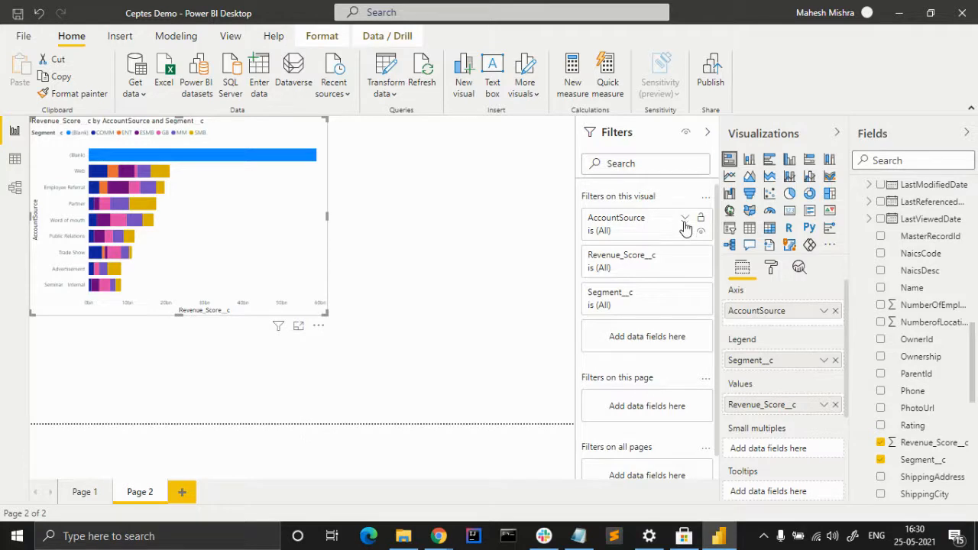
{"action": "left_click", "coordinate": [685, 220]}
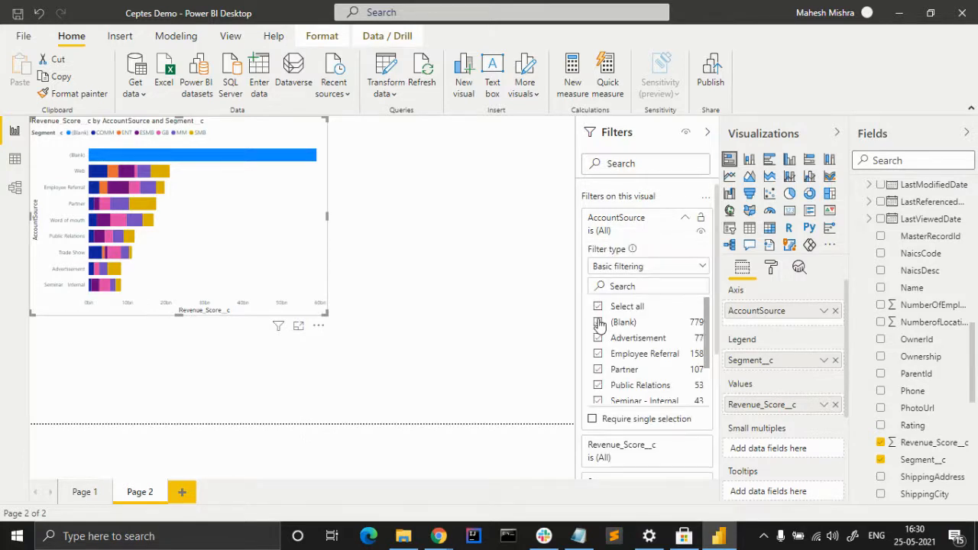
{"action": "left_click", "coordinate": [599, 322]}
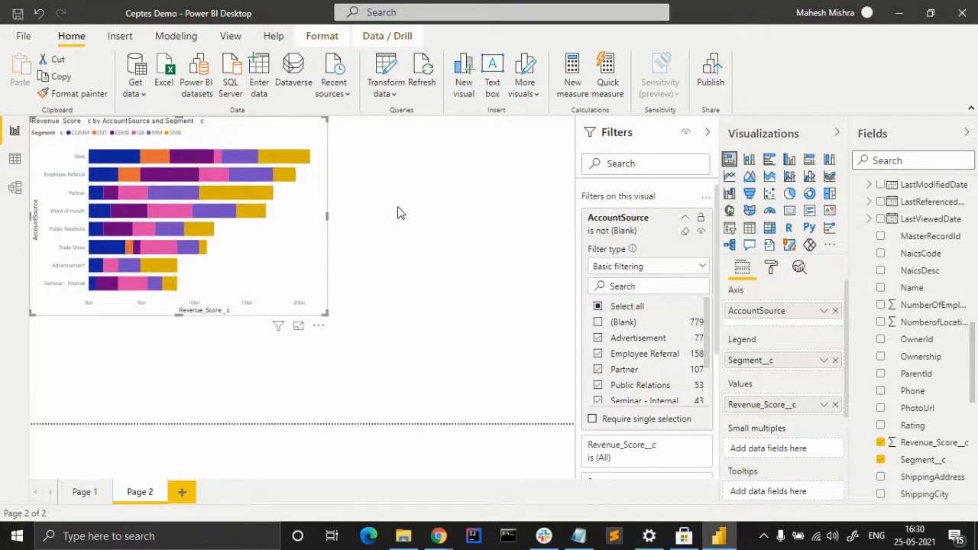
{"action": "left_click", "coordinate": [707, 132]}
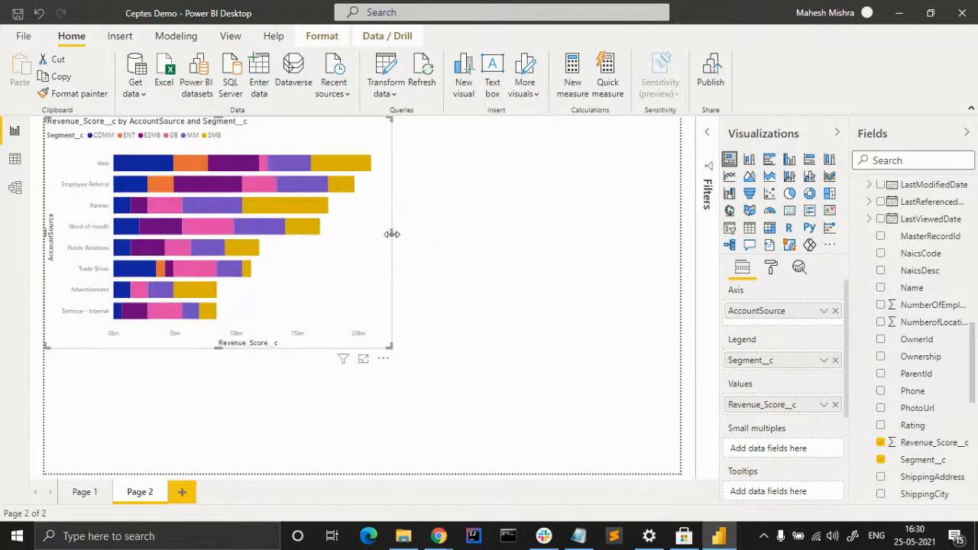
{"action": "left_click_drag", "start_coordinate": [418, 237], "coordinate": [494, 240]}
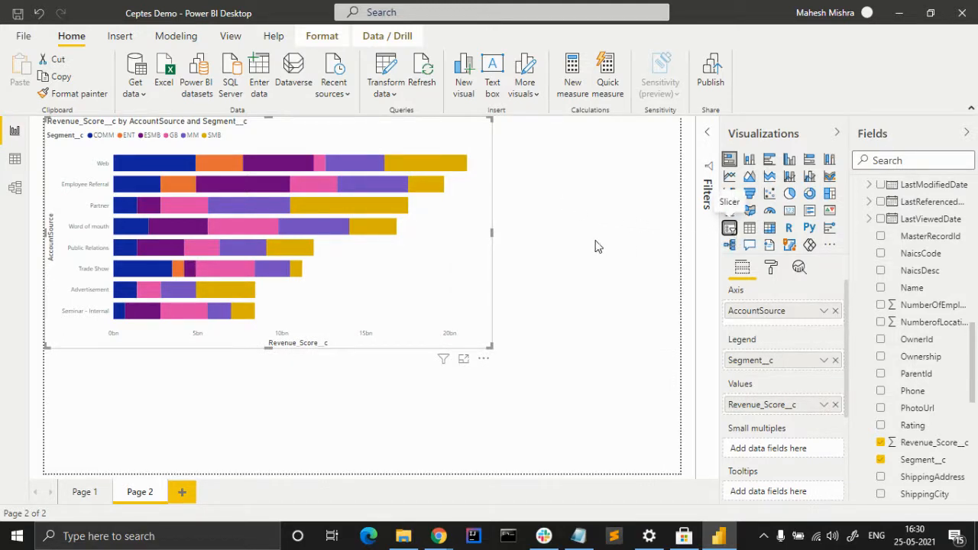
Add a separate slicer on the Account table's Industry field, found by searching for "indu", and clear the field search.
{"action": "left_click", "coordinate": [584, 246]}
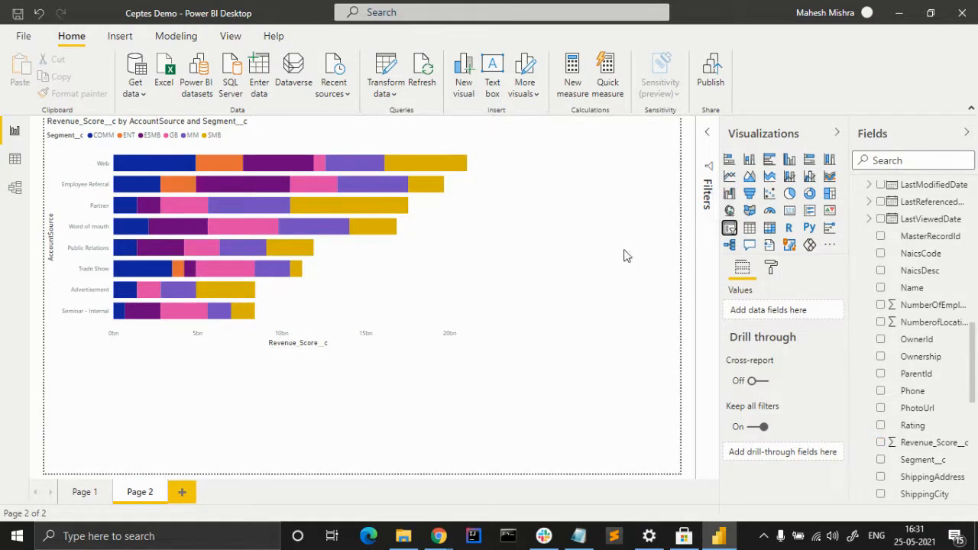
{"action": "left_click", "coordinate": [730, 228]}
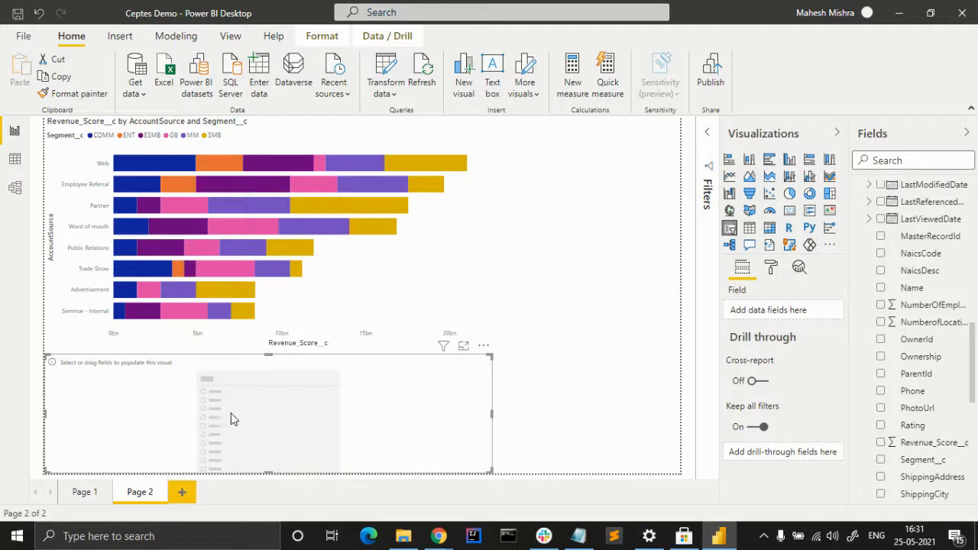
{"action": "scroll", "coordinate": [917, 443], "scroll_direction": "down", "scroll_amount": 3}
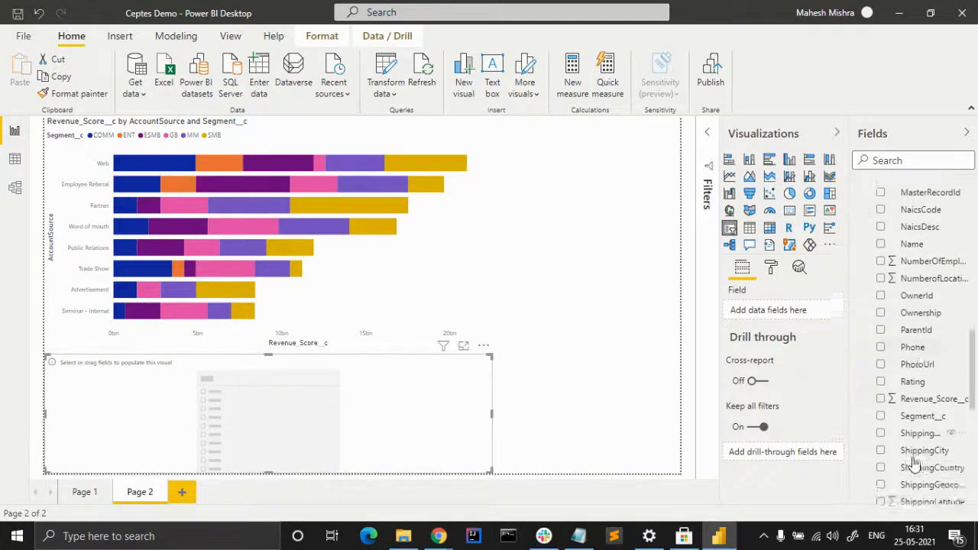
{"action": "scroll", "coordinate": [926, 442], "scroll_direction": "up", "scroll_amount": 4}
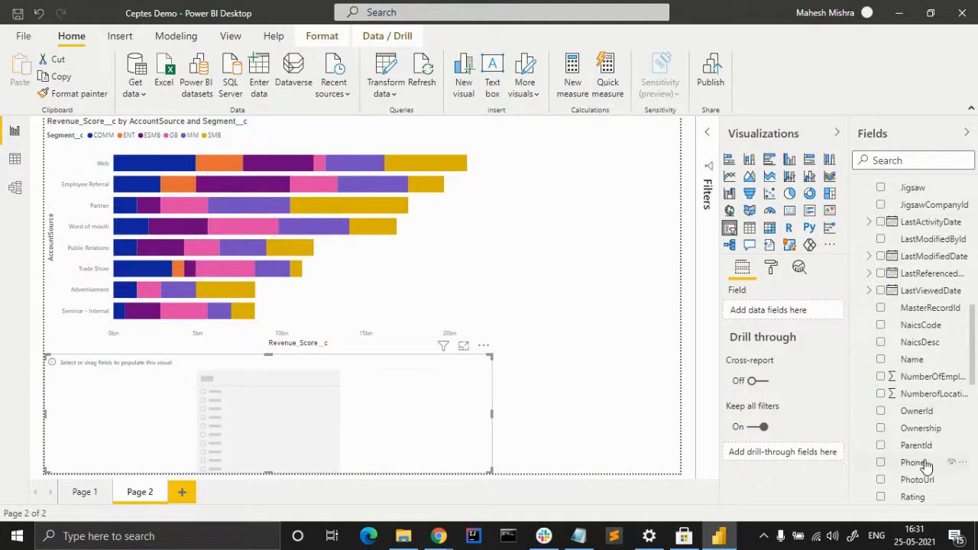
{"action": "scroll", "coordinate": [927, 424], "scroll_direction": "up", "scroll_amount": 1}
{"action": "scroll", "coordinate": [926, 420], "scroll_direction": "up", "scroll_amount": 2}
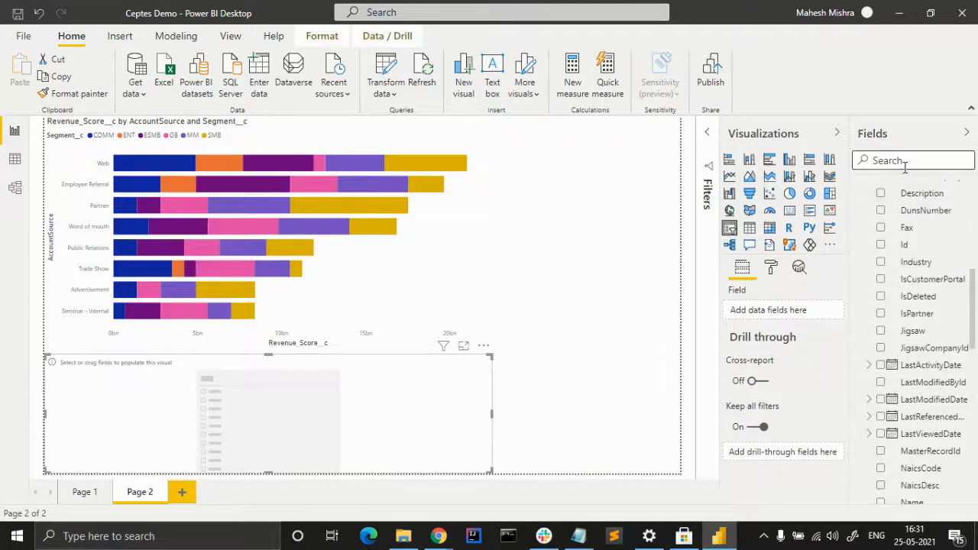
{"action": "left_click", "coordinate": [905, 162]}
{"action": "type", "text": "indu"}
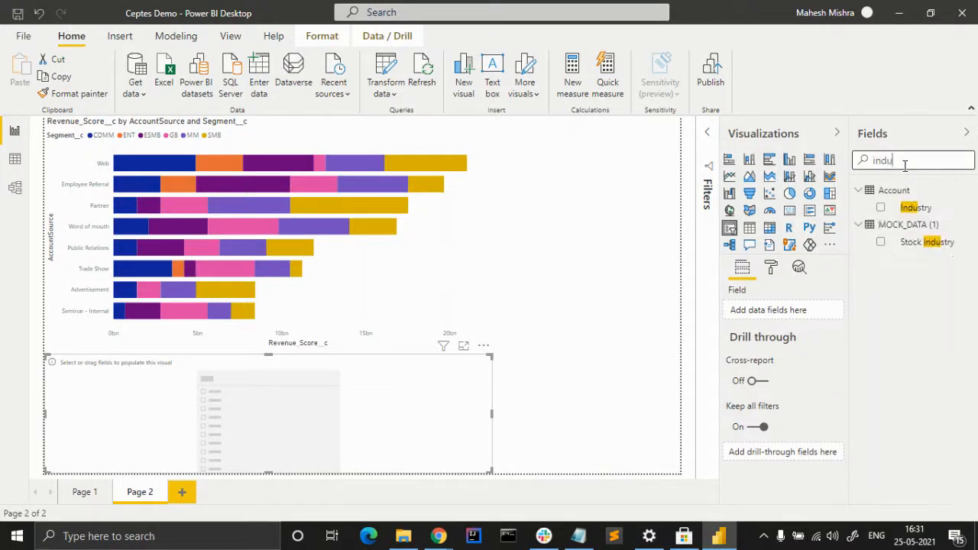
{"action": "left_click_drag", "start_coordinate": [913, 208], "coordinate": [238, 420]}
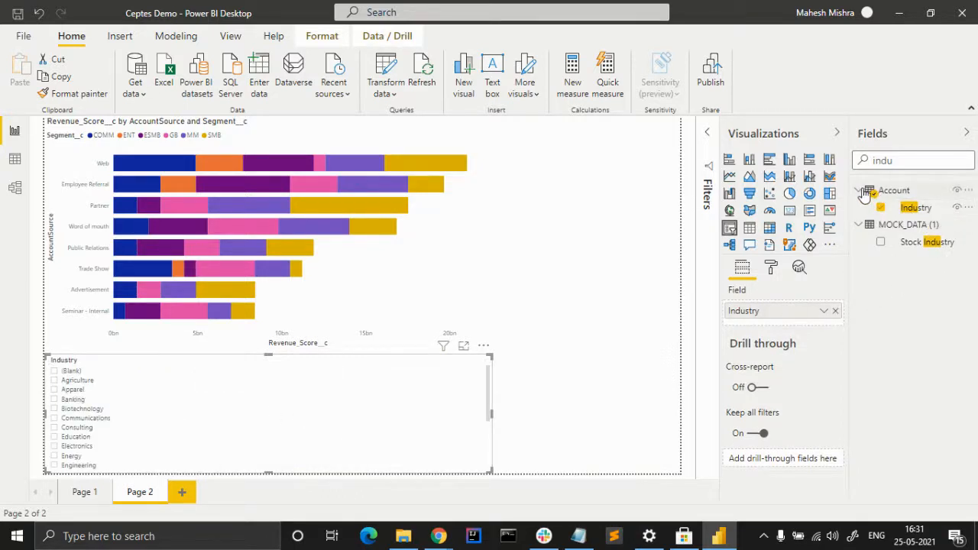
{"action": "key", "text": "BackSpace"}
{"action": "key", "text": "BackSpace"}
{"action": "key", "text": "BackSpace"}
{"action": "key", "text": "BackSpace"}
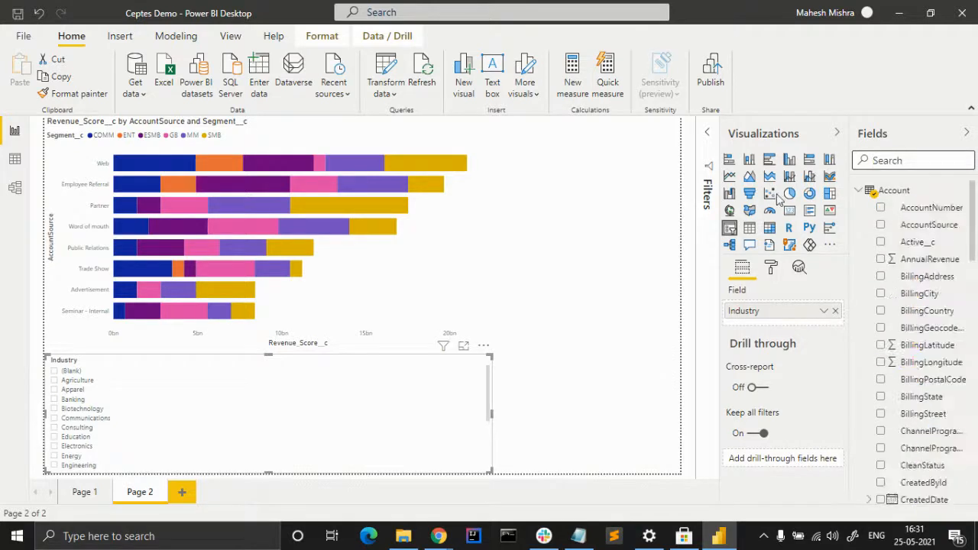
Filter the Industry slicer to exclude blank values.
{"action": "left_click", "coordinate": [708, 138]}
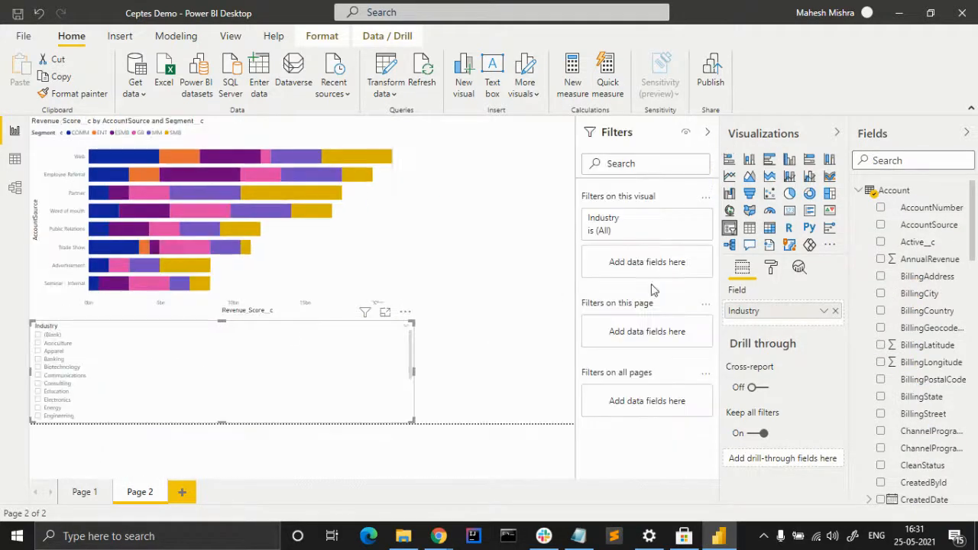
{"action": "left_click", "coordinate": [685, 218]}
{"action": "left_click", "coordinate": [599, 308]}
{"action": "left_click", "coordinate": [599, 323]}
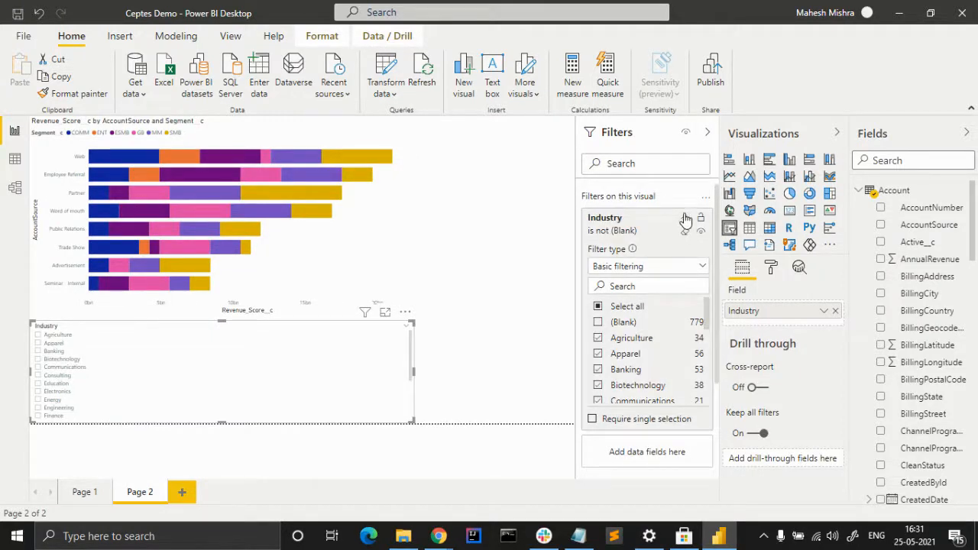
{"action": "left_click", "coordinate": [684, 219]}
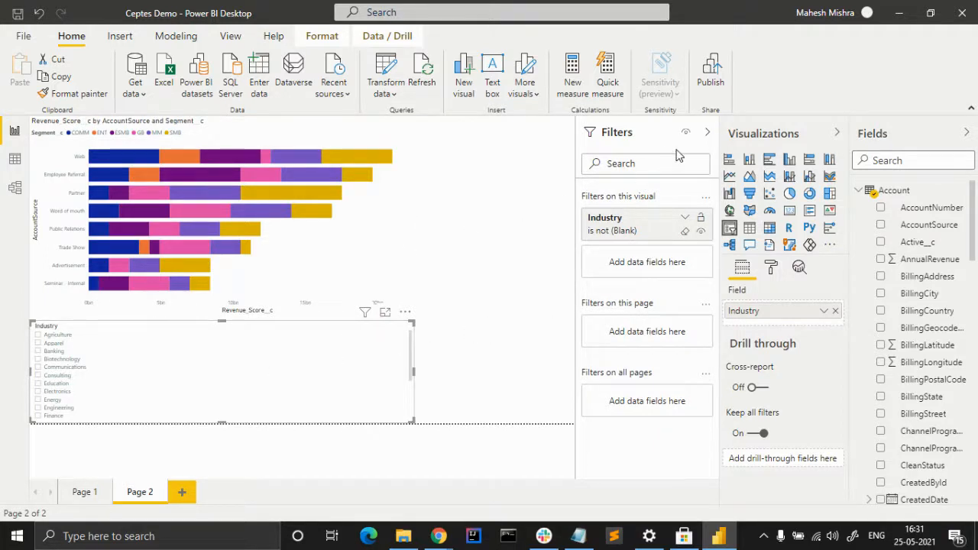
{"action": "left_click", "coordinate": [707, 133]}
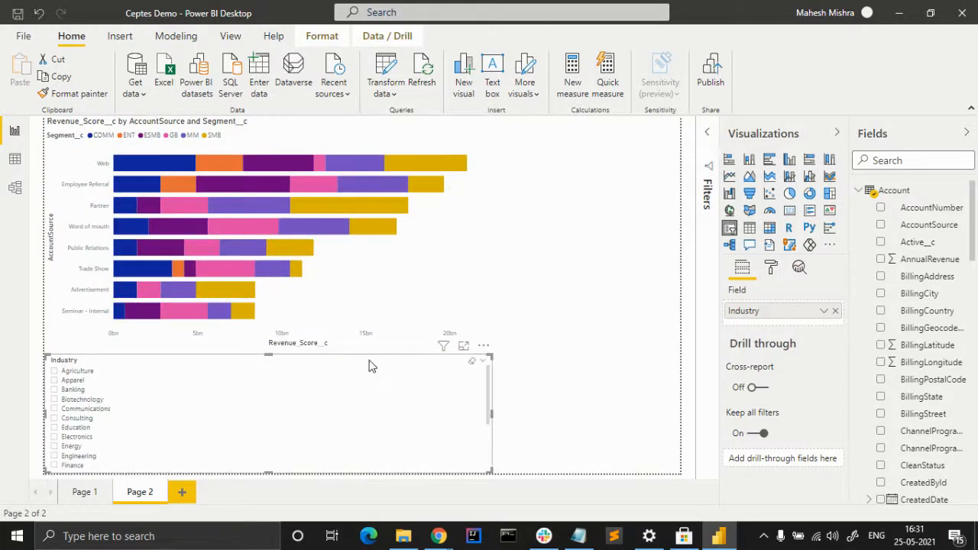
Move the Industry slicer beside the chart, narrow it to the free space, and stretch it vertically to fit its full list.
{"action": "left_click_drag", "start_coordinate": [419, 433], "coordinate": [607, 275]}
{"action": "left_click_drag", "start_coordinate": [233, 258], "coordinate": [555, 277]}
{"action": "left_click_drag", "start_coordinate": [612, 202], "coordinate": [609, 113]}
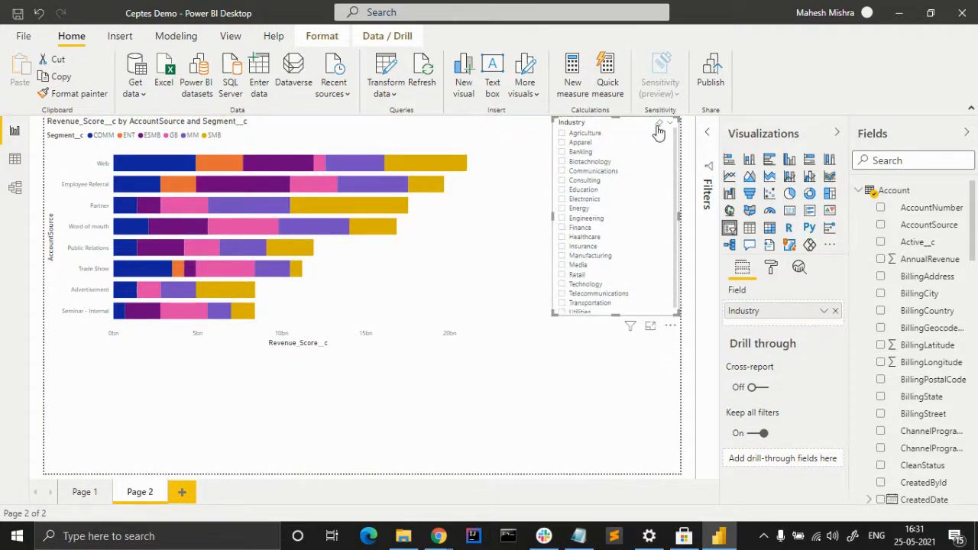
{"action": "scroll", "coordinate": [610, 231], "scroll_direction": "down", "scroll_amount": 1}
{"action": "left_click_drag", "start_coordinate": [616, 315], "coordinate": [611, 365]}
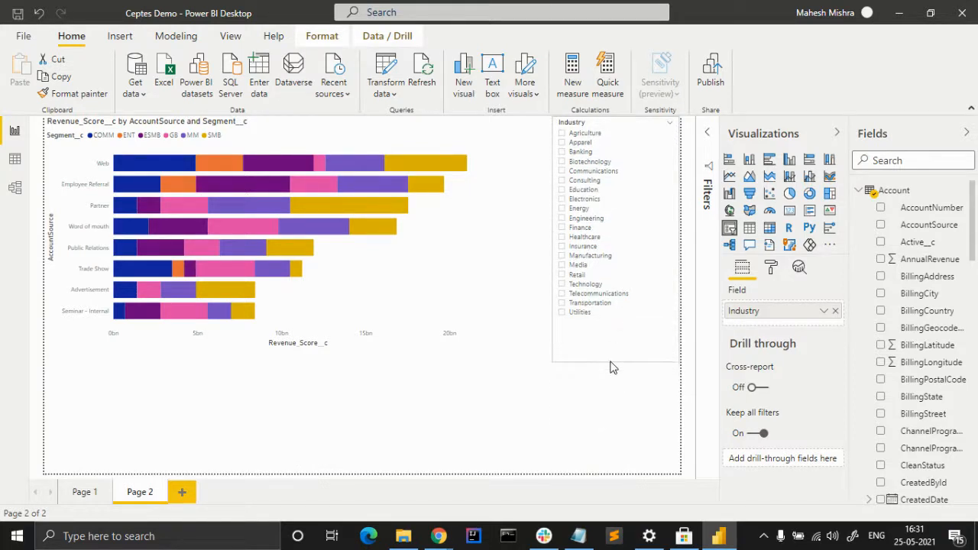
Try the dropdown style on the Industry slicer, browse its options, and return it to the list style.
{"action": "left_click", "coordinate": [671, 126]}
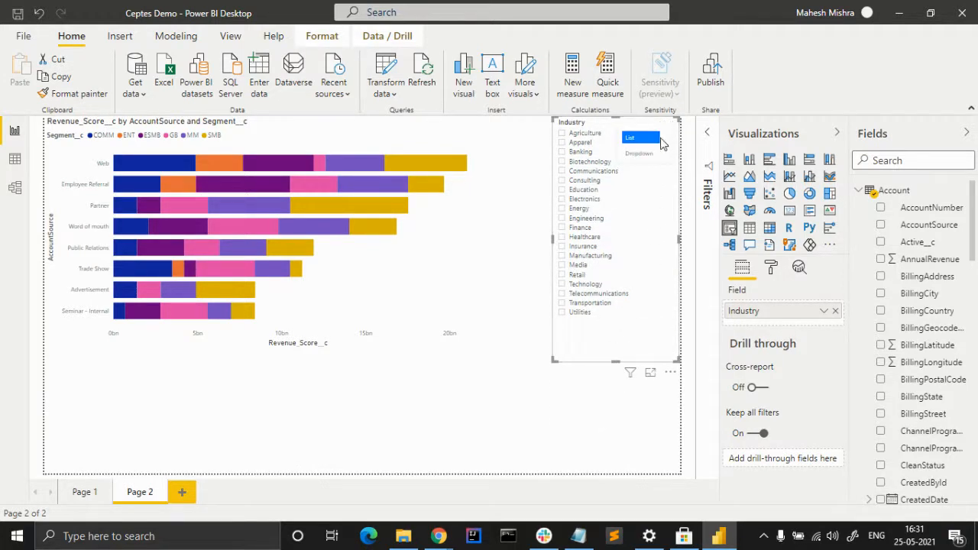
{"action": "left_click", "coordinate": [637, 153]}
{"action": "left_click", "coordinate": [605, 138]}
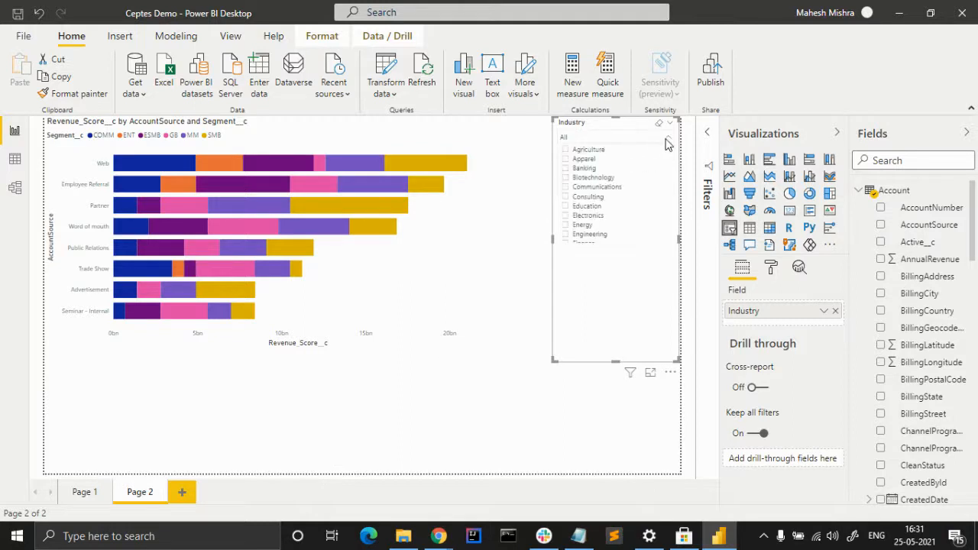
{"action": "scroll", "coordinate": [605, 190], "scroll_direction": "down", "scroll_amount": 3}
{"action": "scroll", "coordinate": [600, 208], "scroll_direction": "up", "scroll_amount": 3}
{"action": "left_click", "coordinate": [620, 137]}
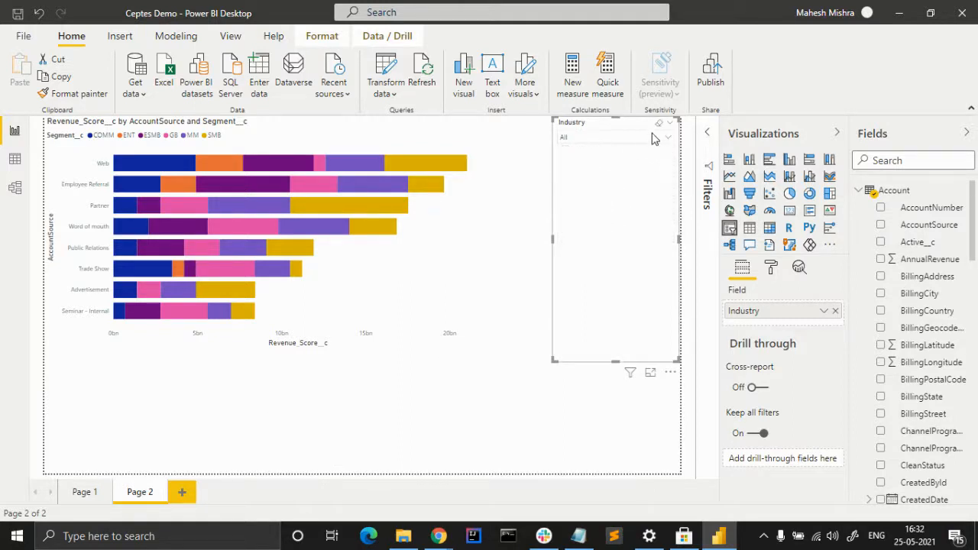
{"action": "left_click", "coordinate": [672, 126]}
{"action": "left_click", "coordinate": [648, 147]}
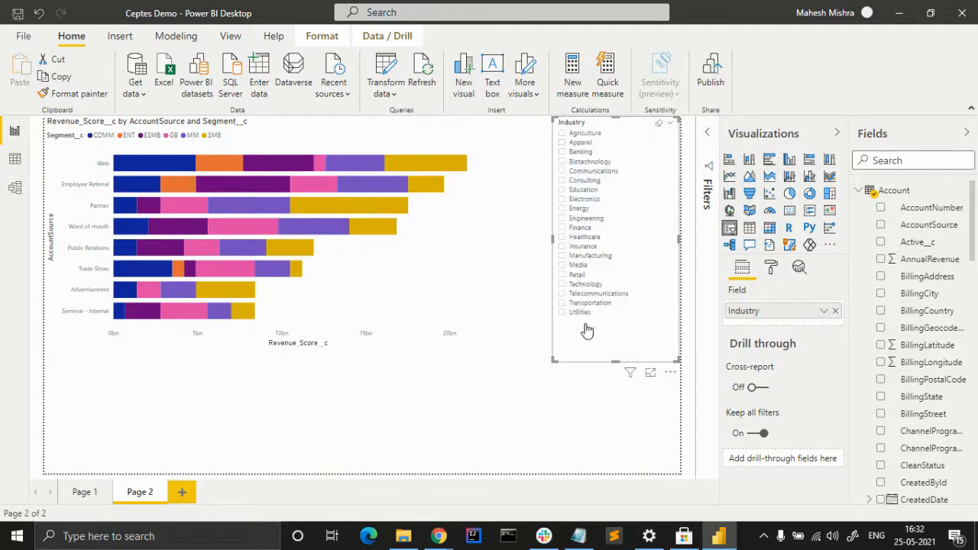
Shorten the Industry slicer so it ends just below Utilities, and deselect it.
{"action": "left_click_drag", "start_coordinate": [617, 360], "coordinate": [616, 322]}
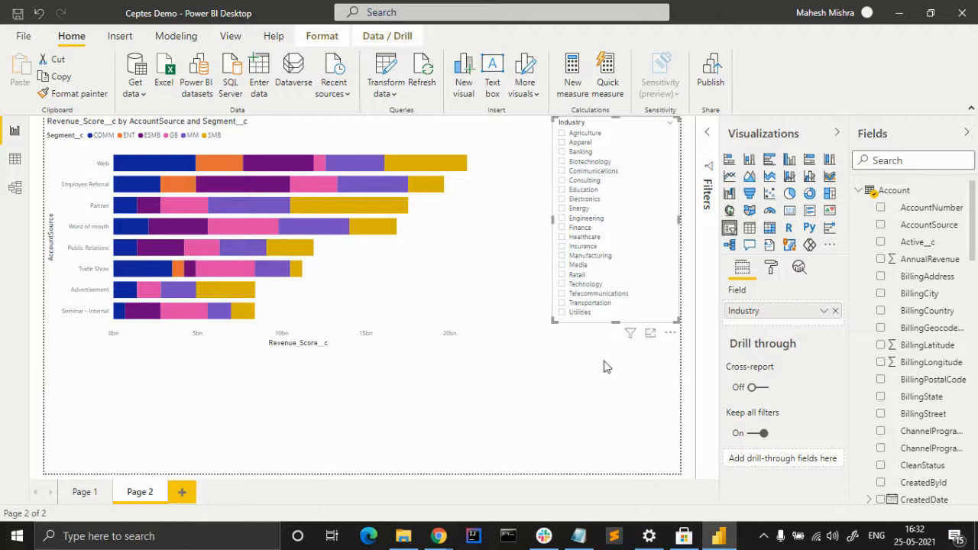
{"action": "left_click", "coordinate": [417, 379]}
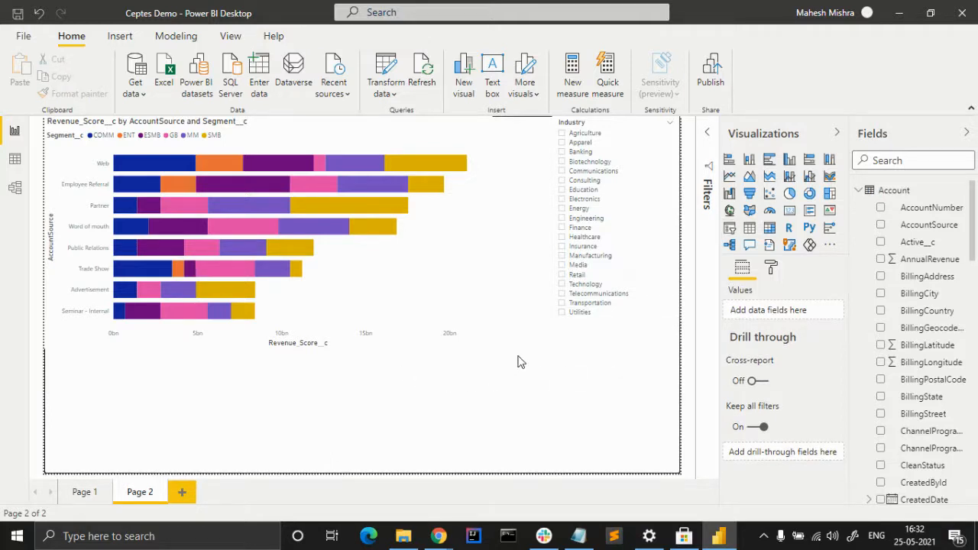
Test the Industry slicer on the chart with Banking, Biotechnology and Consulting in turn, and clear the selection.
{"action": "left_click", "coordinate": [563, 151]}
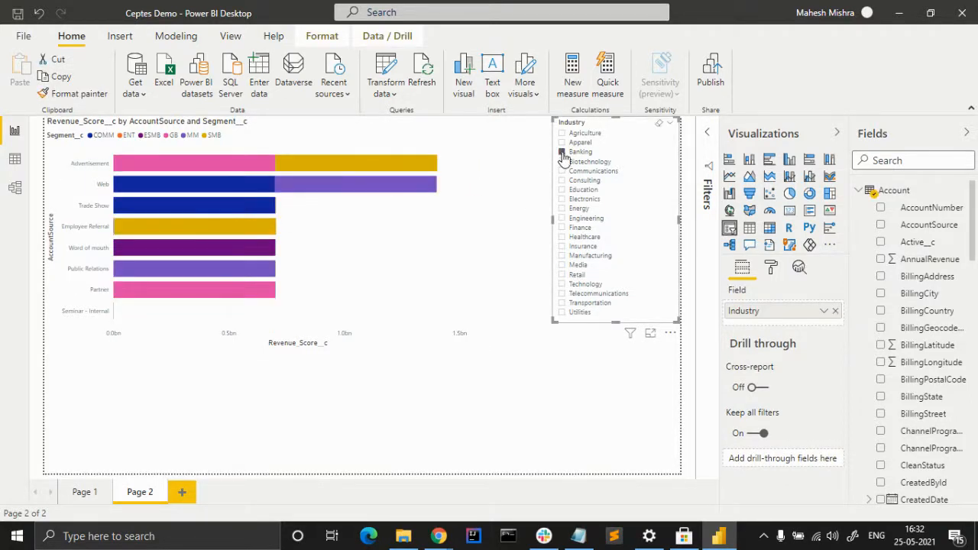
{"action": "left_click", "coordinate": [562, 162]}
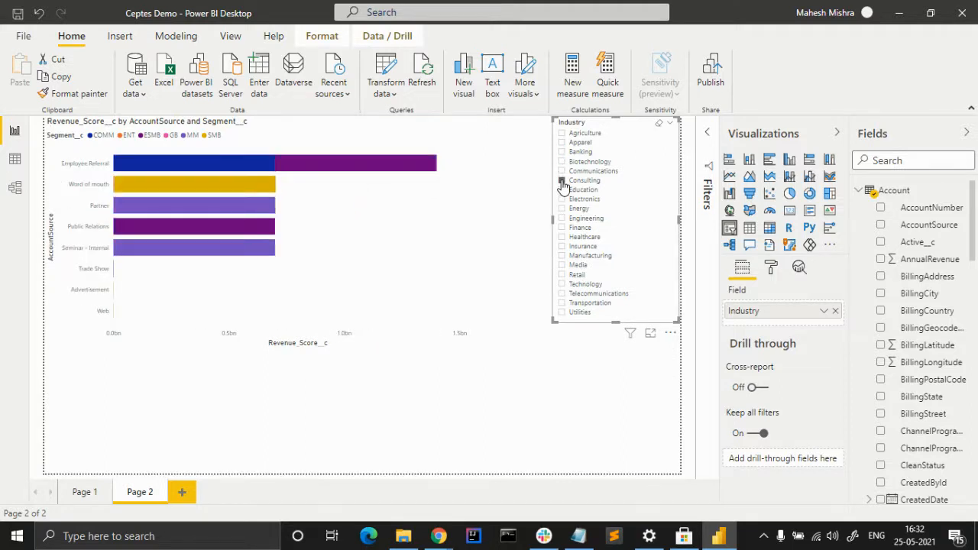
{"action": "left_click", "coordinate": [564, 181]}
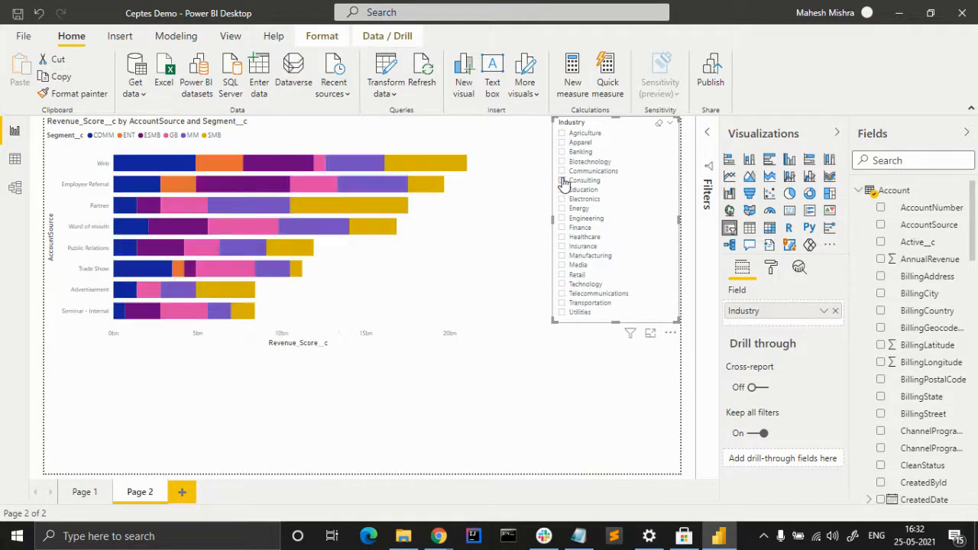
{"action": "left_click", "coordinate": [557, 411]}
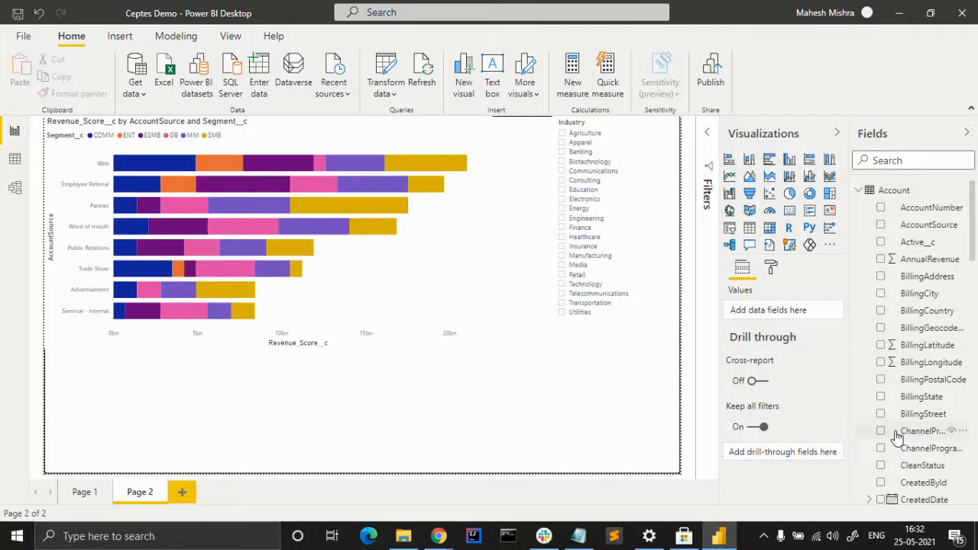
Widen the revenue score bar chart toward the Industry slicer, leaving a small gap between them.
{"action": "left_click", "coordinate": [420, 235]}
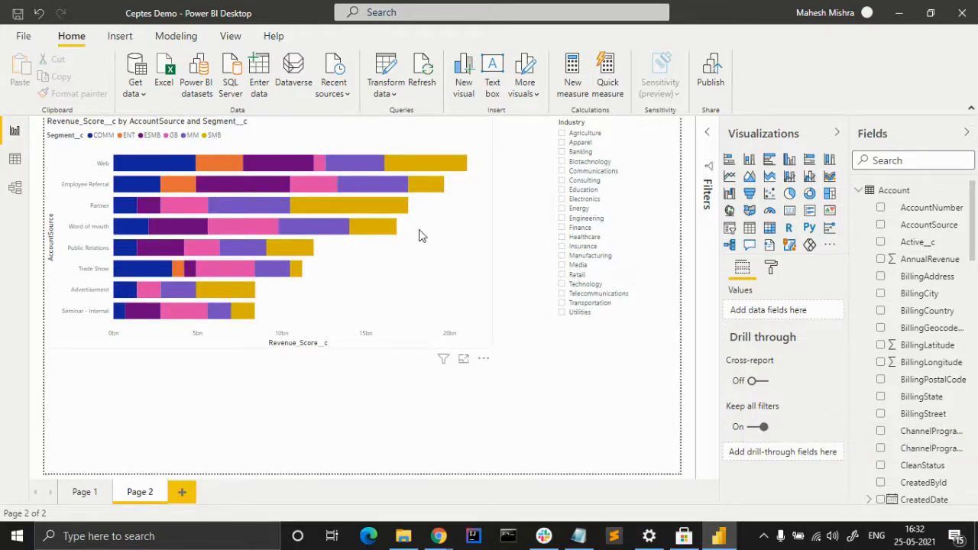
{"action": "left_click", "coordinate": [490, 240]}
{"action": "left_click_drag", "start_coordinate": [493, 234], "coordinate": [538, 234]}
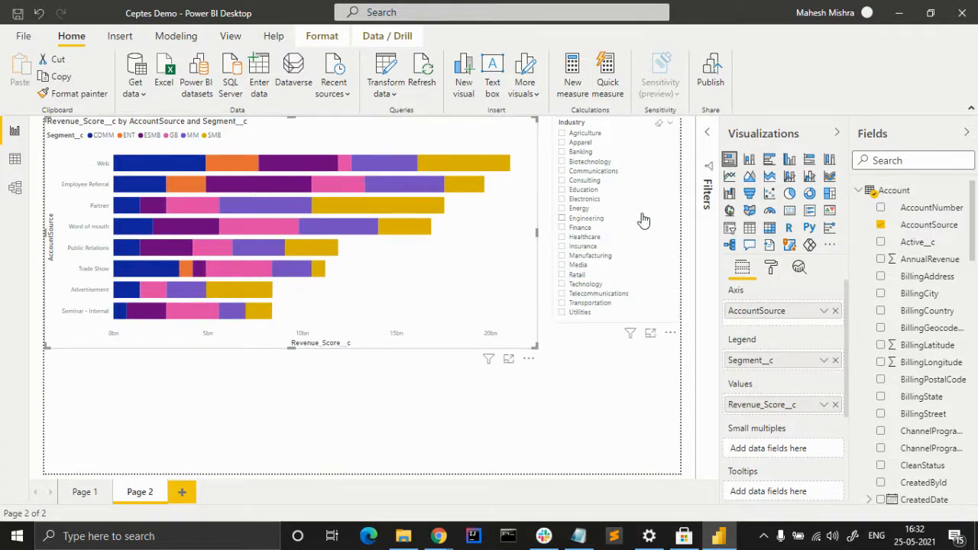
Test the Industry slicer on the widened chart with Engineering, clear the selection, and deselect the slicer.
{"action": "left_click", "coordinate": [552, 218]}
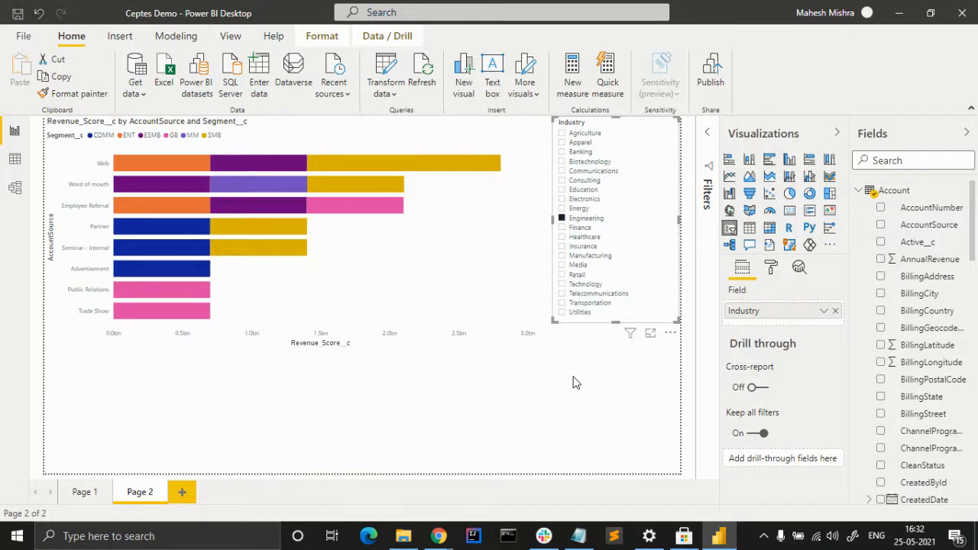
{"action": "left_click", "coordinate": [562, 219]}
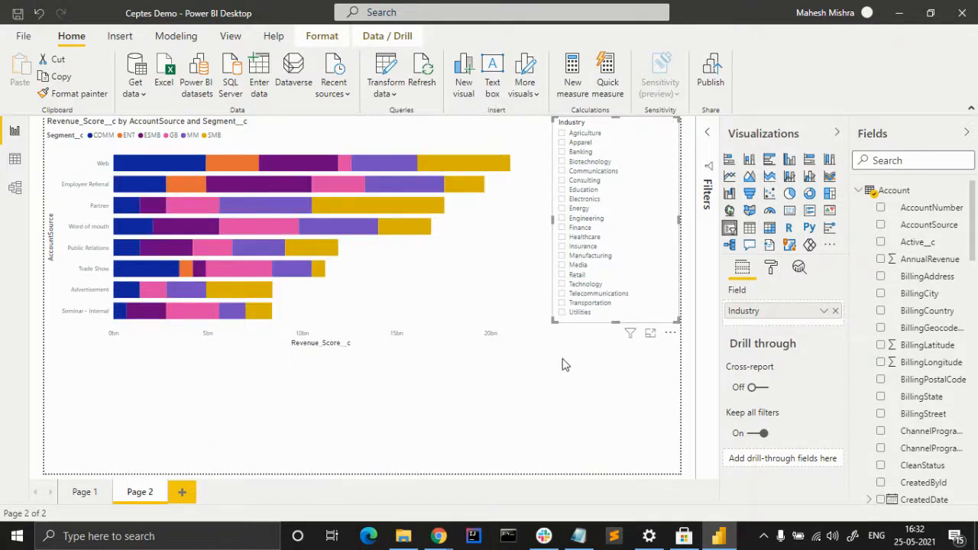
{"action": "left_click", "coordinate": [557, 385]}
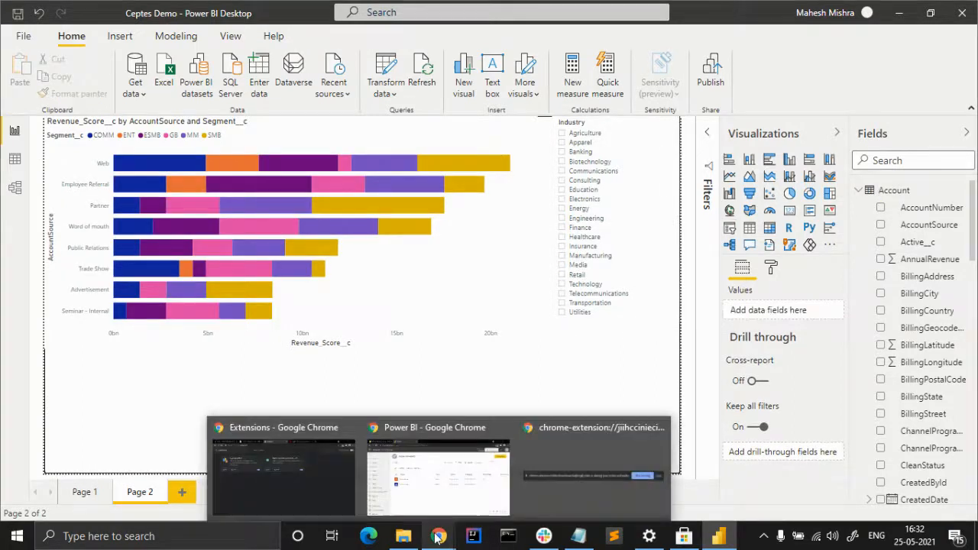
Add a third report page and create a table of AccountSource and AnnualRevenue in its upper corner.
{"action": "scroll", "coordinate": [925, 474], "scroll_direction": "down", "scroll_amount": 5}
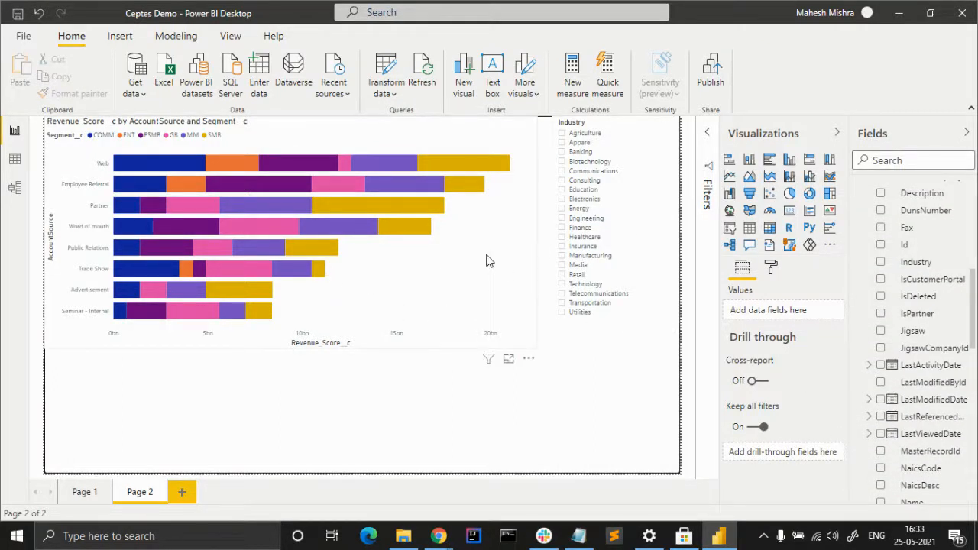
{"action": "left_click", "coordinate": [182, 493]}
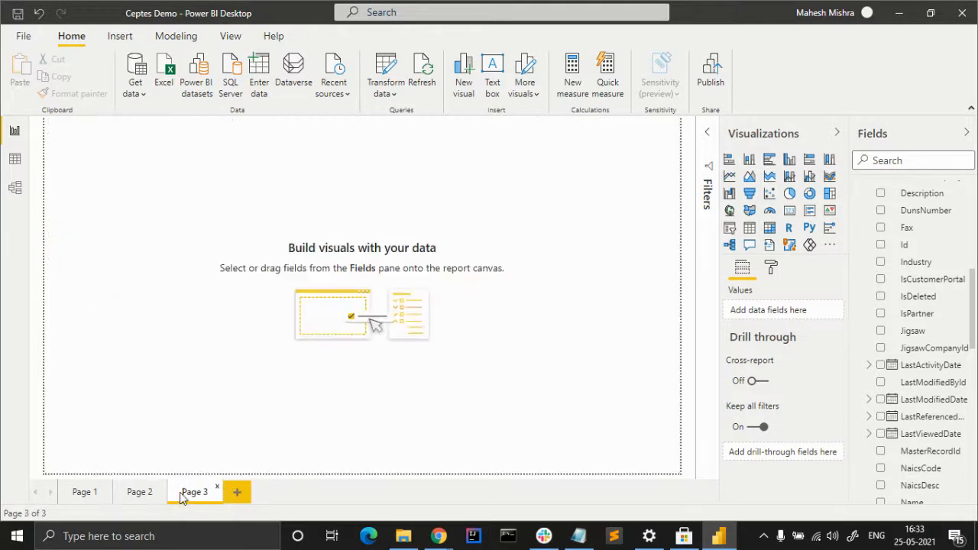
{"action": "scroll", "coordinate": [909, 340], "scroll_direction": "up", "scroll_amount": 10}
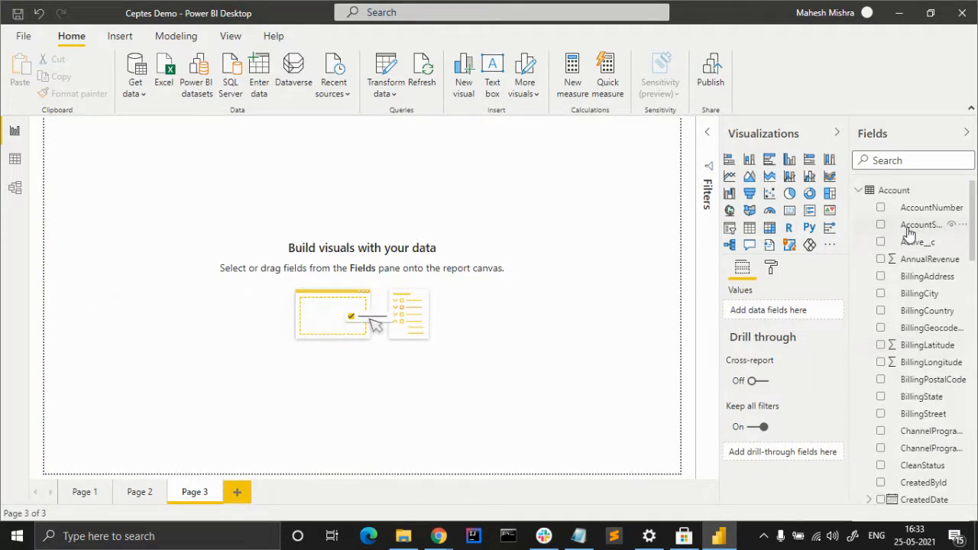
{"action": "left_click_drag", "start_coordinate": [914, 231], "coordinate": [115, 179]}
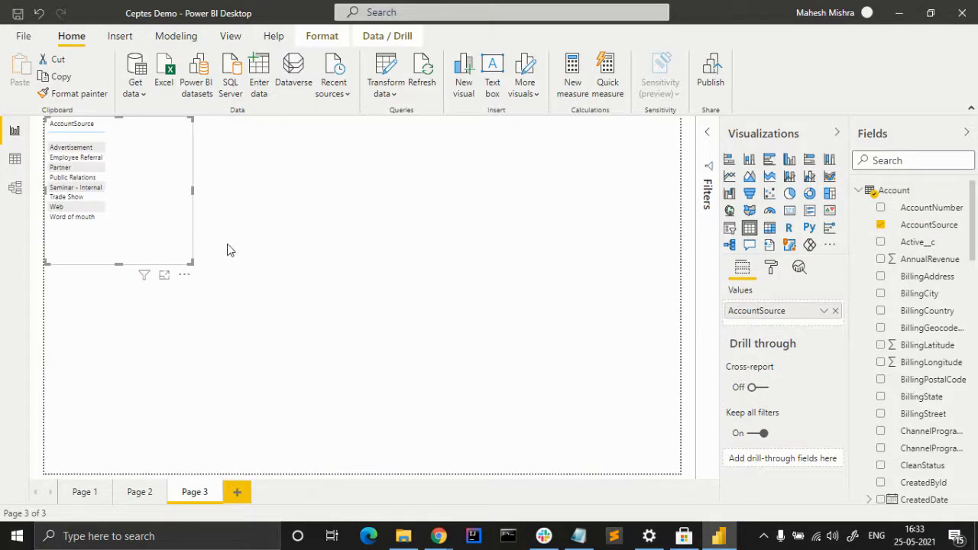
{"action": "left_click_drag", "start_coordinate": [931, 259], "coordinate": [171, 201]}
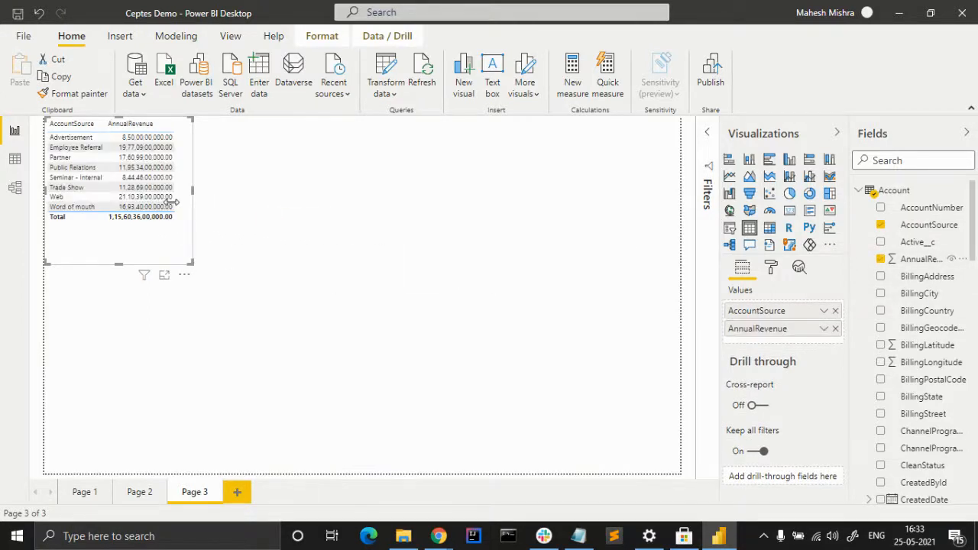
Create a second table of Segment__c and AnnualRevenue below the AccountSource table.
{"action": "scroll", "coordinate": [931, 397], "scroll_direction": "down", "scroll_amount": 10}
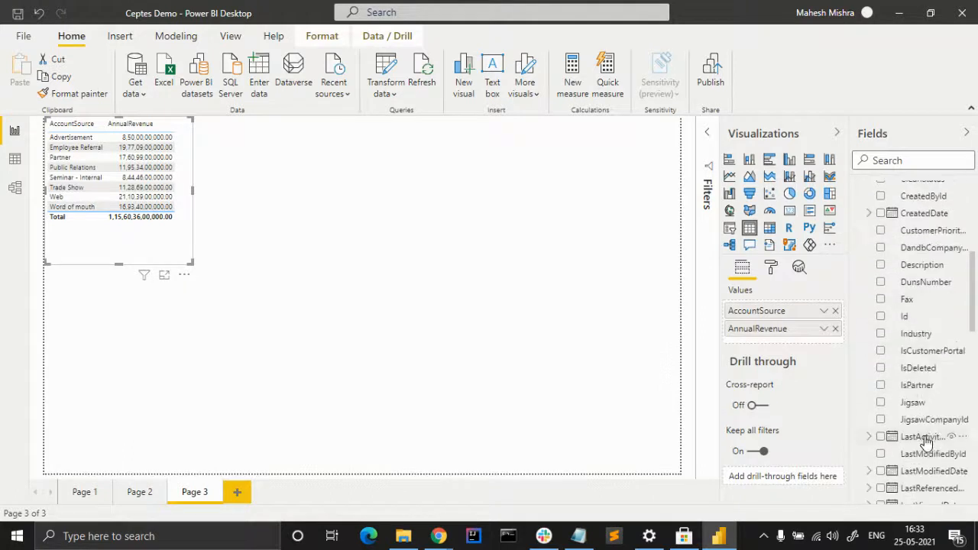
{"action": "scroll", "coordinate": [926, 442], "scroll_direction": "down", "scroll_amount": 6}
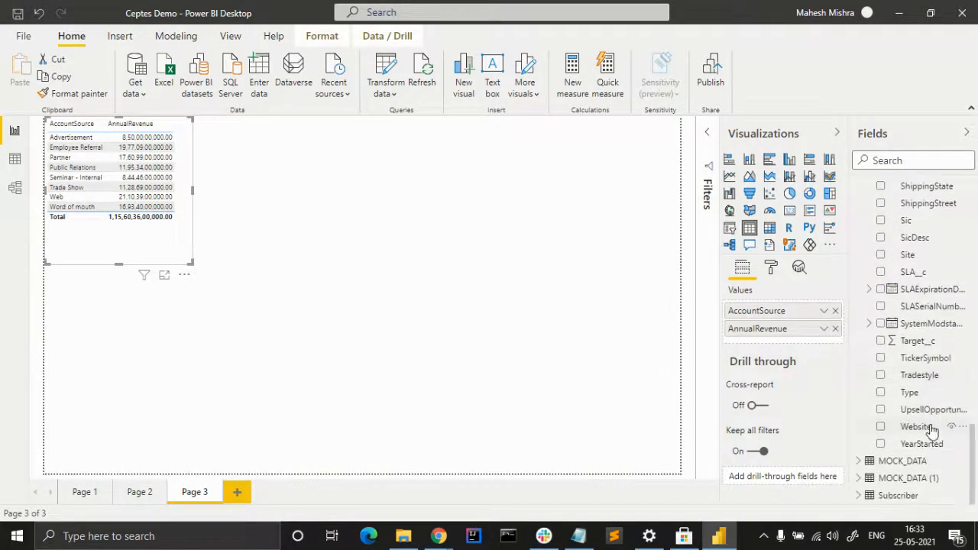
{"action": "scroll", "coordinate": [925, 385], "scroll_direction": "up", "scroll_amount": 4}
{"action": "scroll", "coordinate": [925, 385], "scroll_direction": "up", "scroll_amount": 5}
{"action": "scroll", "coordinate": [928, 367], "scroll_direction": "down", "scroll_amount": 8}
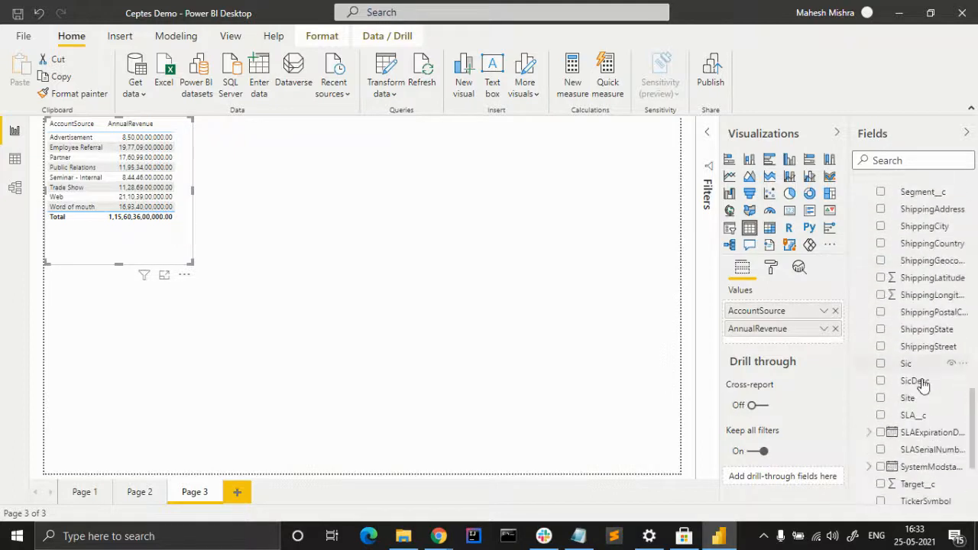
{"action": "scroll", "coordinate": [928, 436], "scroll_direction": "down", "scroll_amount": 4}
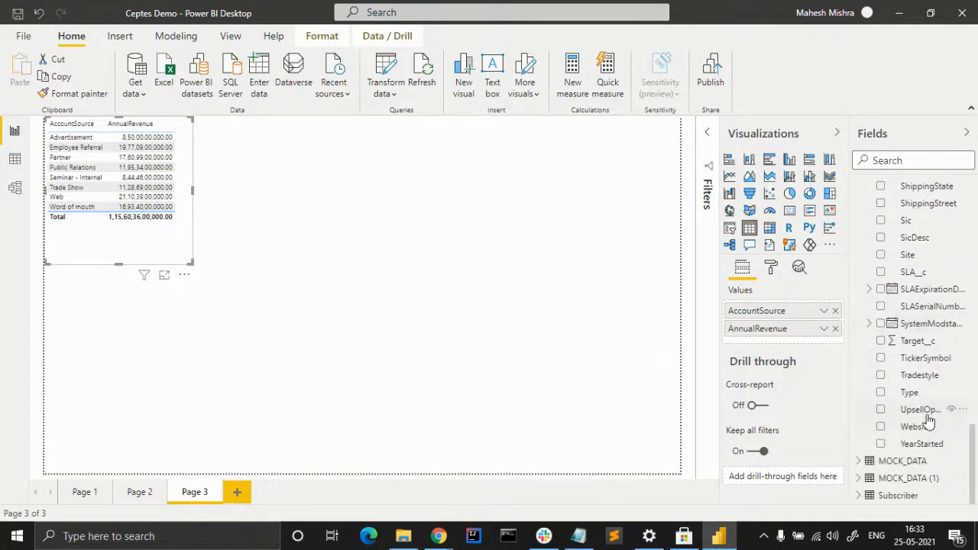
{"action": "scroll", "coordinate": [928, 419], "scroll_direction": "up", "scroll_amount": 5}
{"action": "scroll", "coordinate": [927, 419], "scroll_direction": "up", "scroll_amount": 3}
{"action": "left_click_drag", "start_coordinate": [924, 336], "coordinate": [113, 318]}
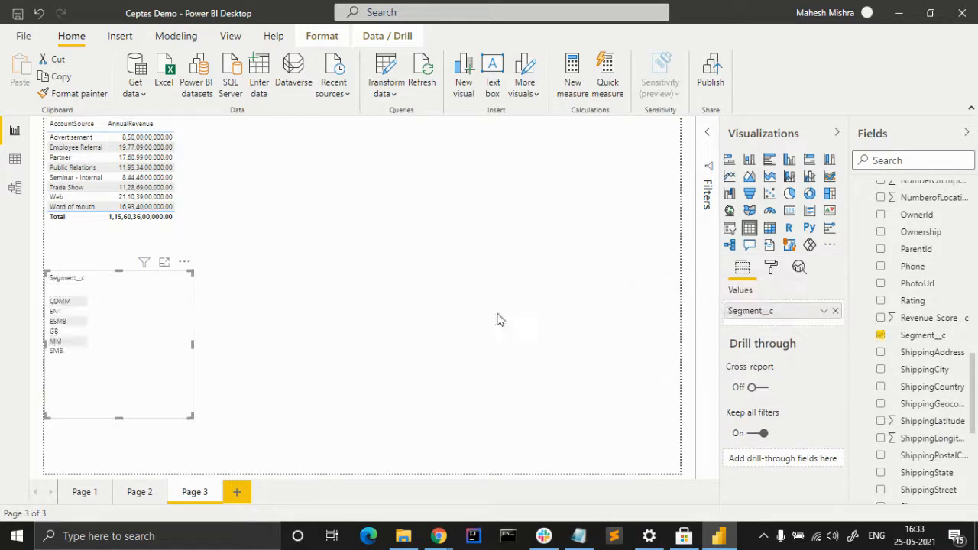
{"action": "mouse_move", "coordinate": [923, 320]}
{"action": "left_mouse_down"}
{"action": "mouse_move", "coordinate": [876, 318]}
{"action": "mouse_move", "coordinate": [923, 321]}
{"action": "left_mouse_up"}
{"action": "scroll", "coordinate": [931, 393], "scroll_direction": "up", "scroll_amount": 5}
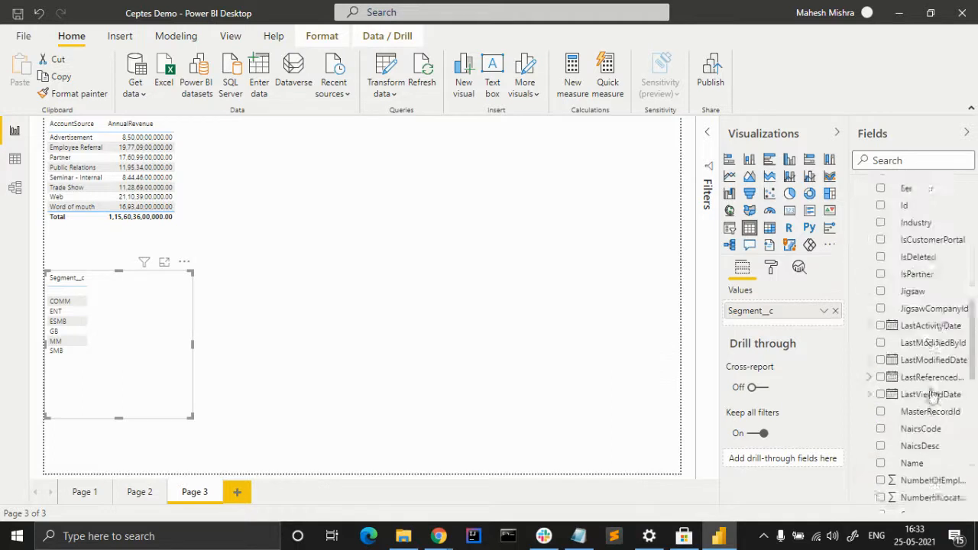
{"action": "scroll", "coordinate": [931, 393], "scroll_direction": "up", "scroll_amount": 7}
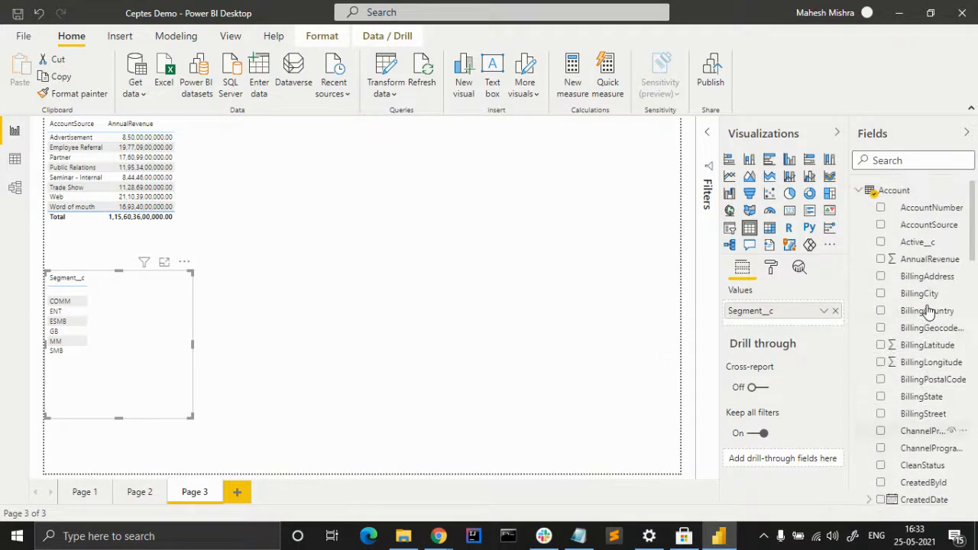
{"action": "left_click_drag", "start_coordinate": [929, 259], "coordinate": [148, 330]}
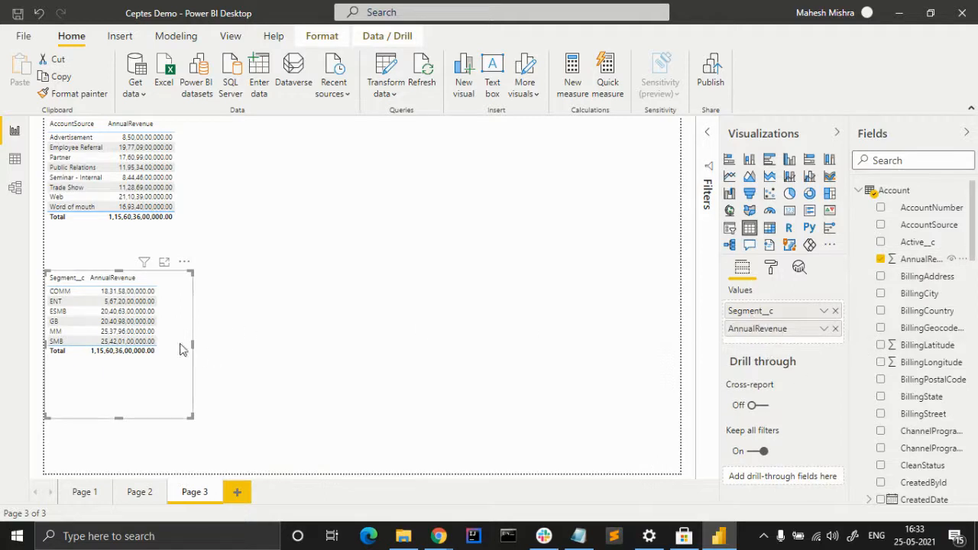
Replace AnnualRevenue with Revenue_Score__c in the AccountSource table.
{"action": "left_click", "coordinate": [132, 237]}
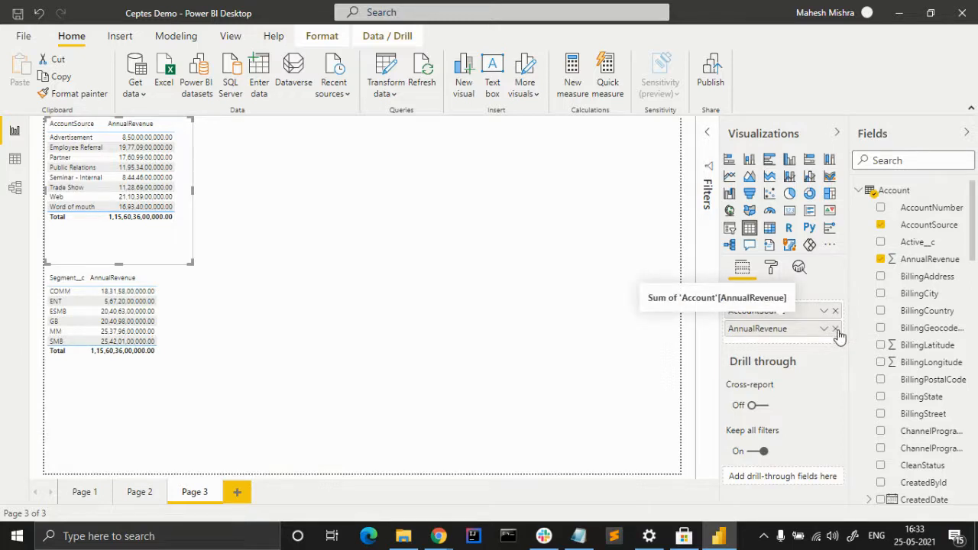
{"action": "left_click", "coordinate": [838, 333]}
{"action": "scroll", "coordinate": [916, 396], "scroll_direction": "down", "scroll_amount": 5}
{"action": "scroll", "coordinate": [915, 395], "scroll_direction": "down", "scroll_amount": 8}
{"action": "scroll", "coordinate": [916, 396], "scroll_direction": "down", "scroll_amount": 10}
{"action": "scroll", "coordinate": [915, 396], "scroll_direction": "up", "scroll_amount": 5}
{"action": "left_click_drag", "start_coordinate": [911, 246], "coordinate": [788, 322]}
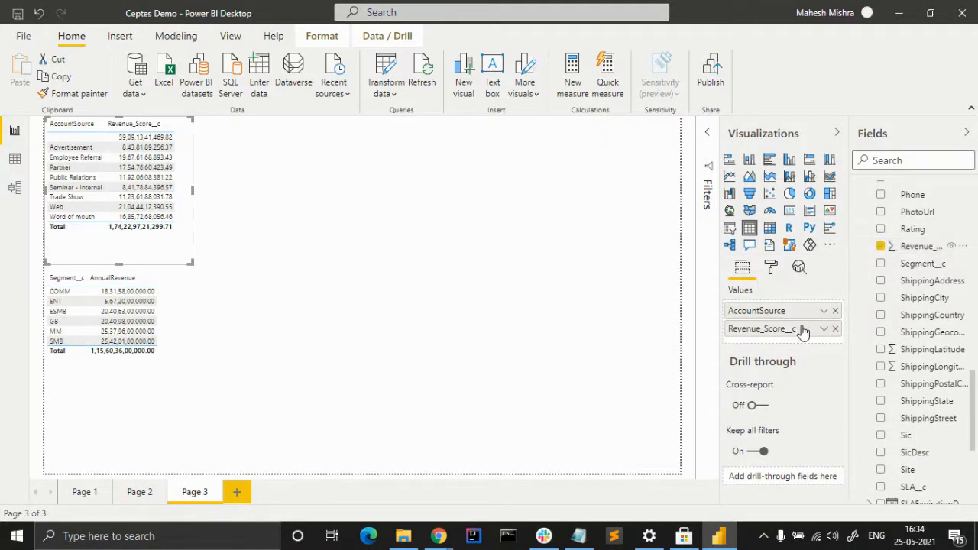
Replace AnnualRevenue with Revenue_Score__c in the Segment__c table.
{"action": "left_click", "coordinate": [106, 375]}
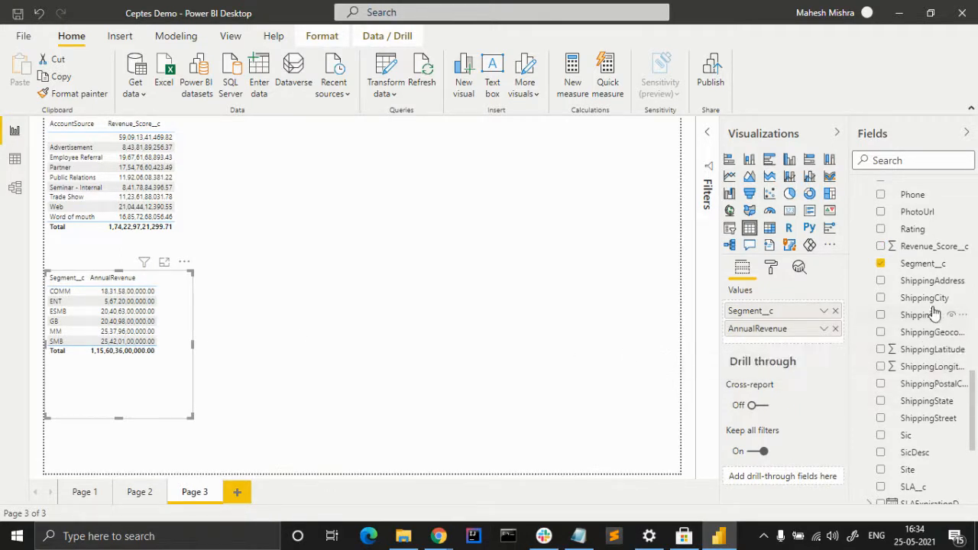
{"action": "left_click", "coordinate": [835, 329]}
{"action": "left_click_drag", "start_coordinate": [926, 246], "coordinate": [796, 335]}
{"action": "left_click_drag", "start_coordinate": [796, 322], "coordinate": [796, 315]}
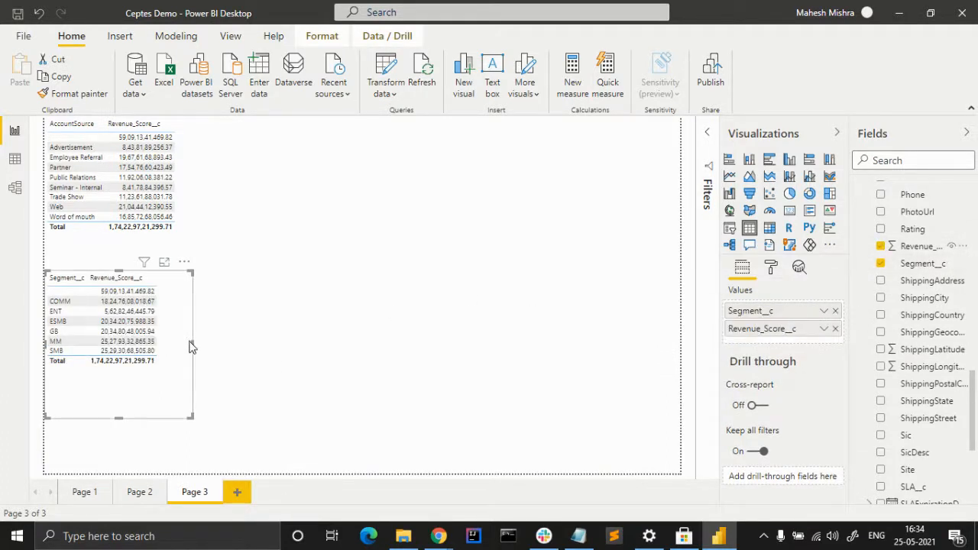
Convert the AccountSource table to a stacked bar chart and filter out its blank AccountSource values.
{"action": "left_click", "coordinate": [189, 205]}
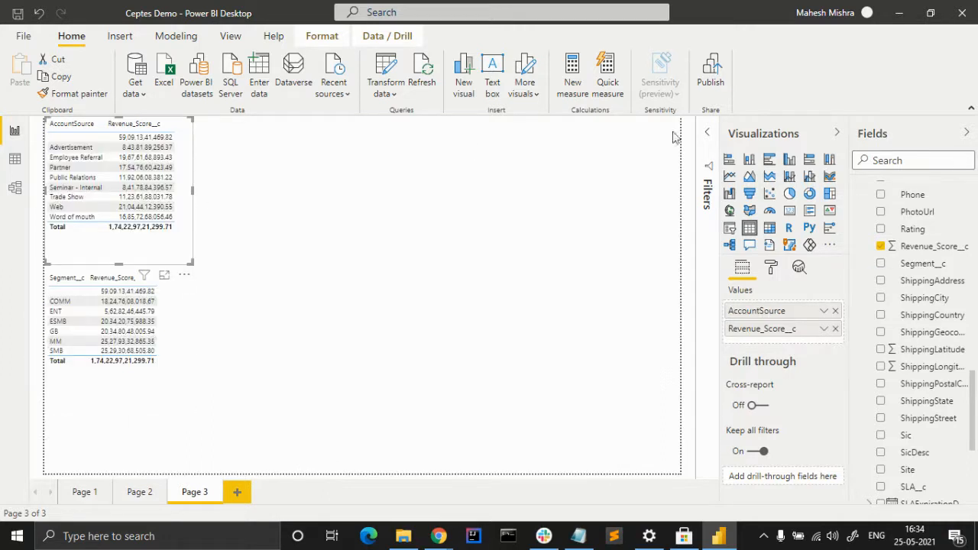
{"action": "left_click", "coordinate": [729, 159]}
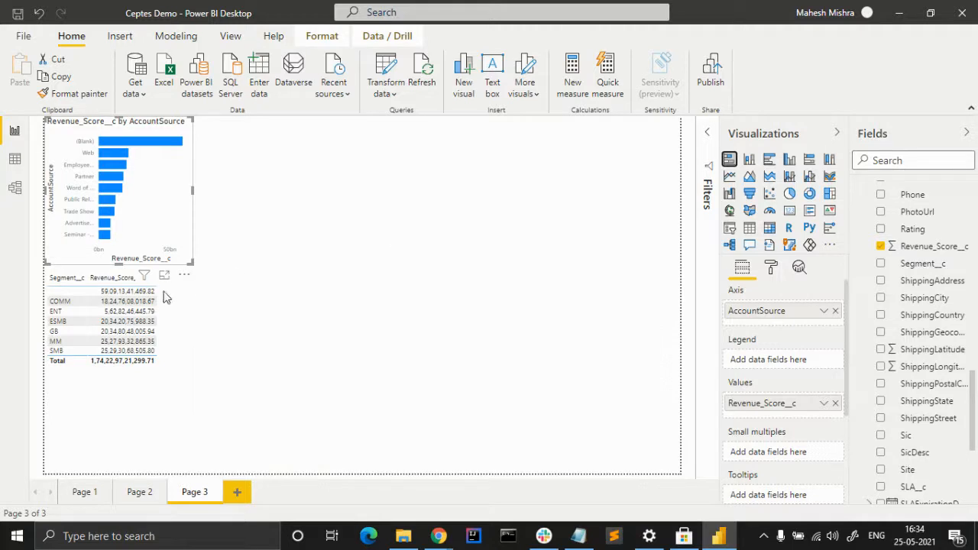
{"action": "left_click", "coordinate": [708, 136]}
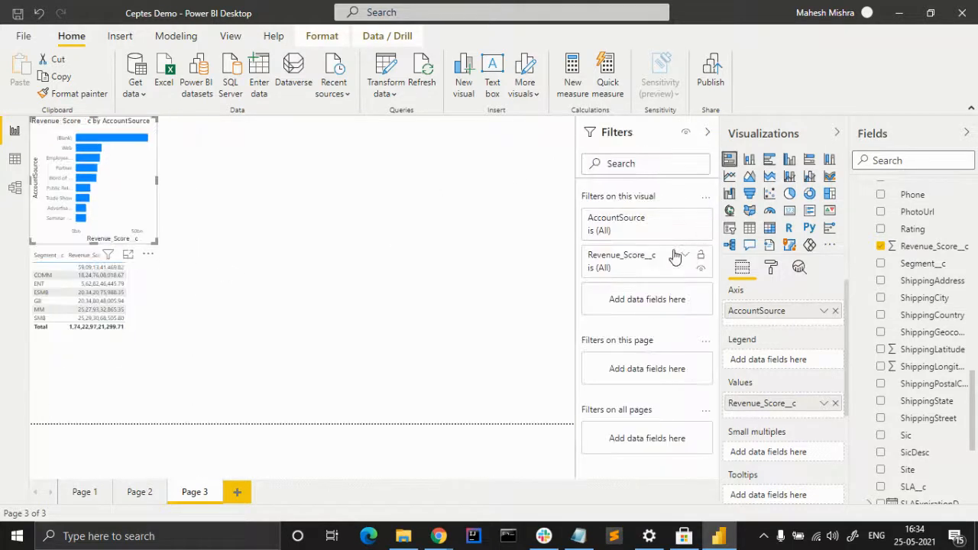
{"action": "left_click", "coordinate": [686, 220]}
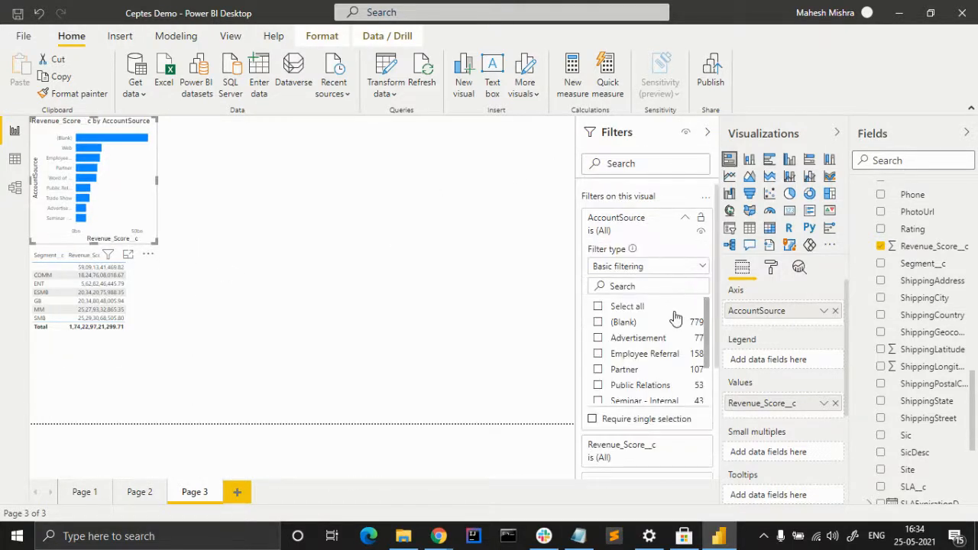
{"action": "left_click", "coordinate": [624, 324]}
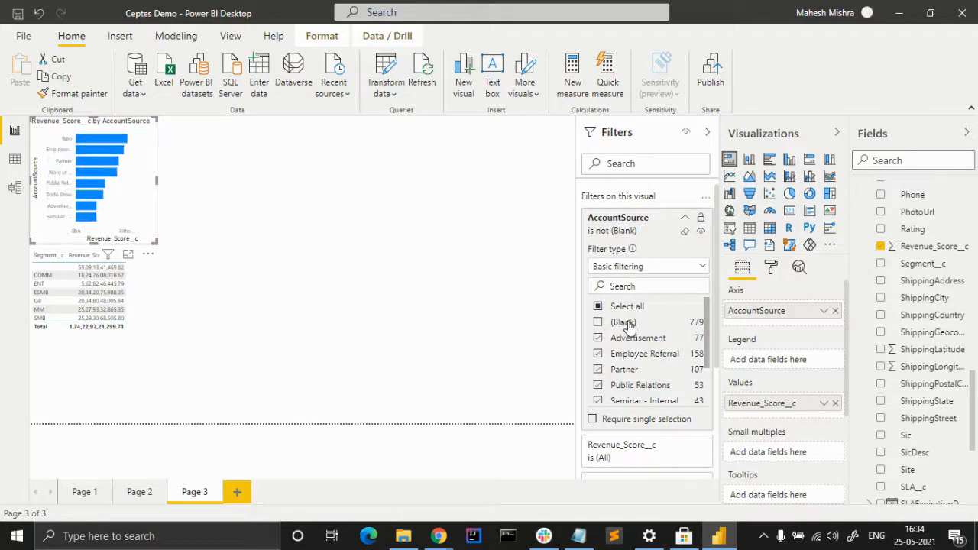
{"action": "left_click", "coordinate": [685, 217]}
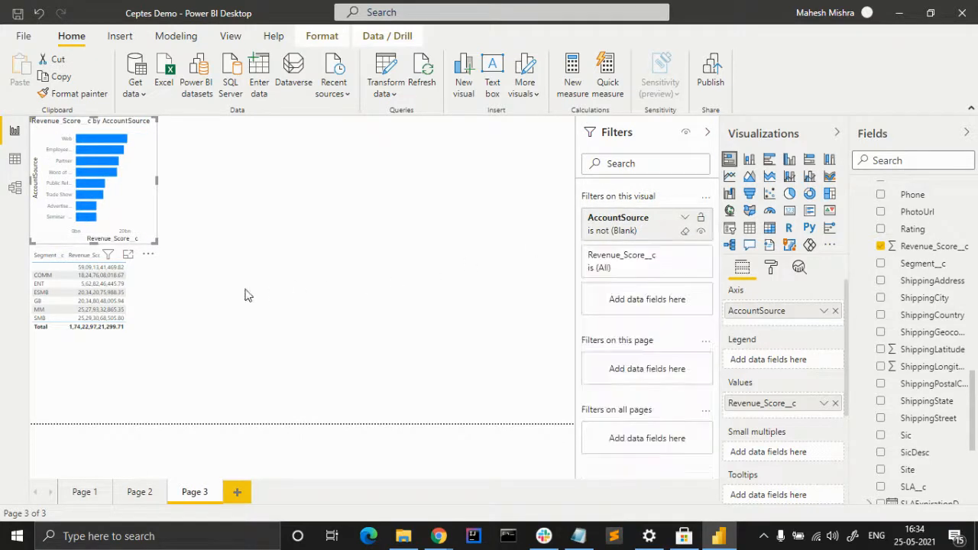
Filter the blank Segment__c values out of the Segment__c table and convert it to a stacked bar chart.
{"action": "left_click", "coordinate": [148, 299]}
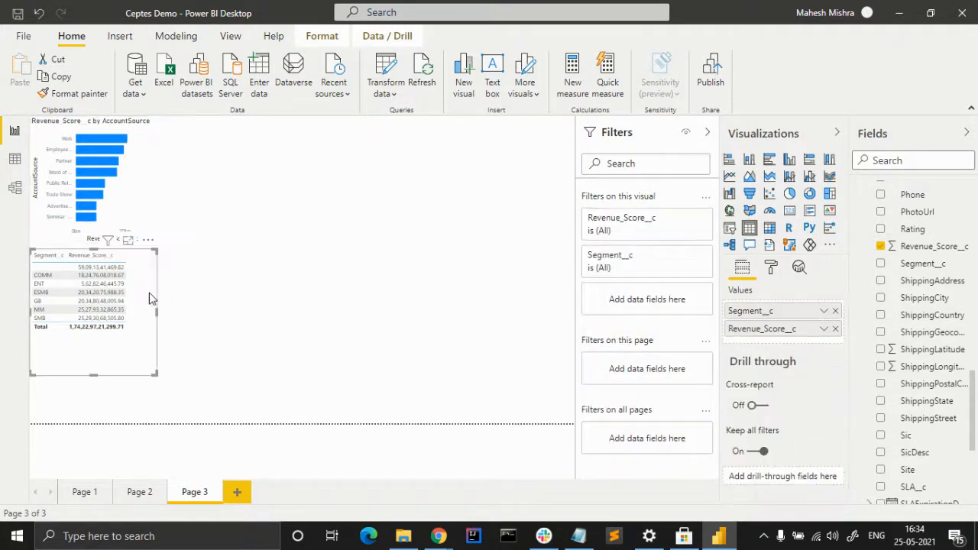
{"action": "left_click", "coordinate": [686, 219]}
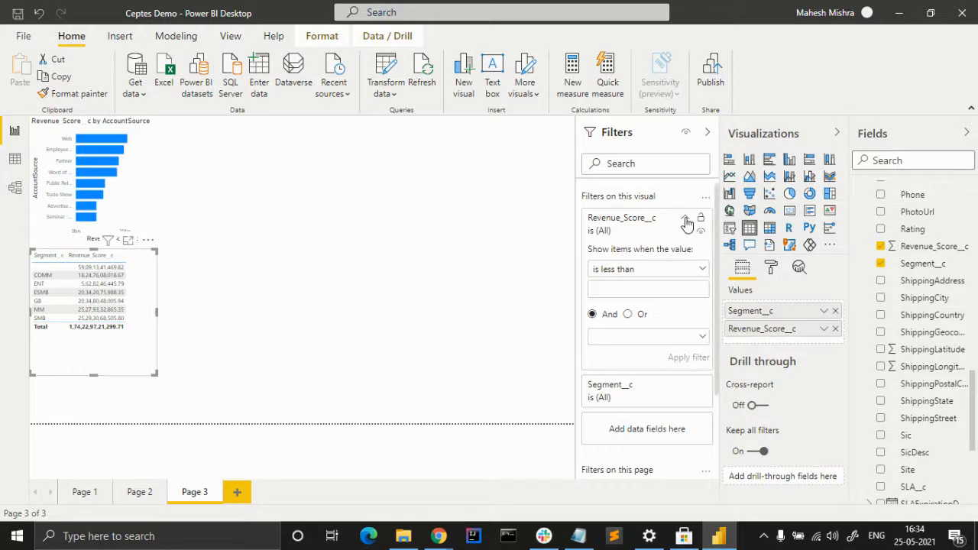
{"action": "left_click", "coordinate": [684, 220]}
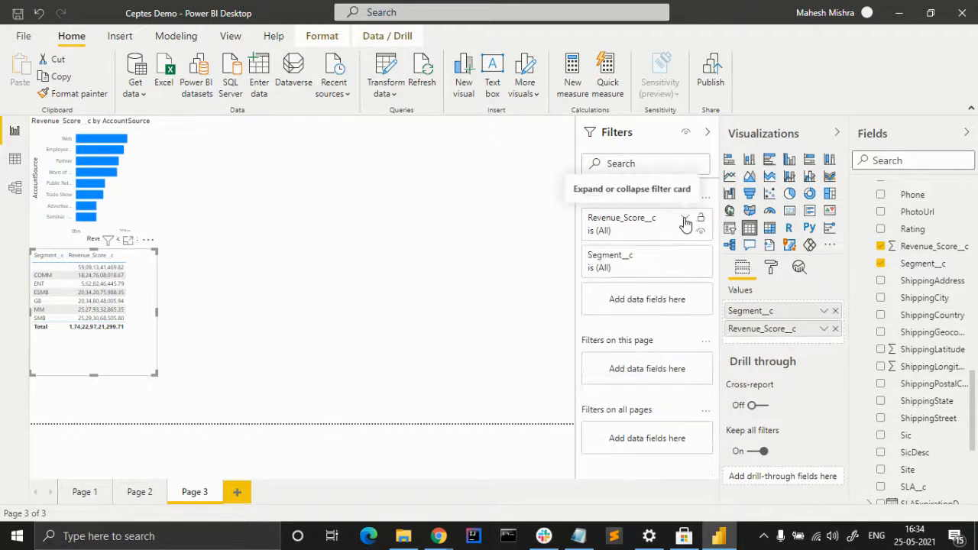
{"action": "left_click", "coordinate": [686, 257]}
{"action": "left_click", "coordinate": [685, 258]}
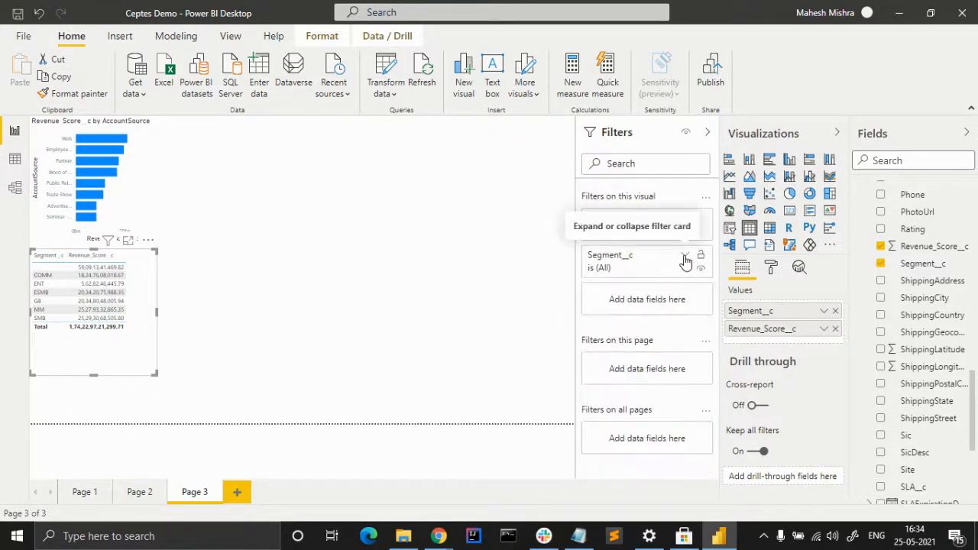
{"action": "left_click", "coordinate": [685, 259]}
{"action": "left_click", "coordinate": [622, 347]}
{"action": "left_click", "coordinate": [623, 361]}
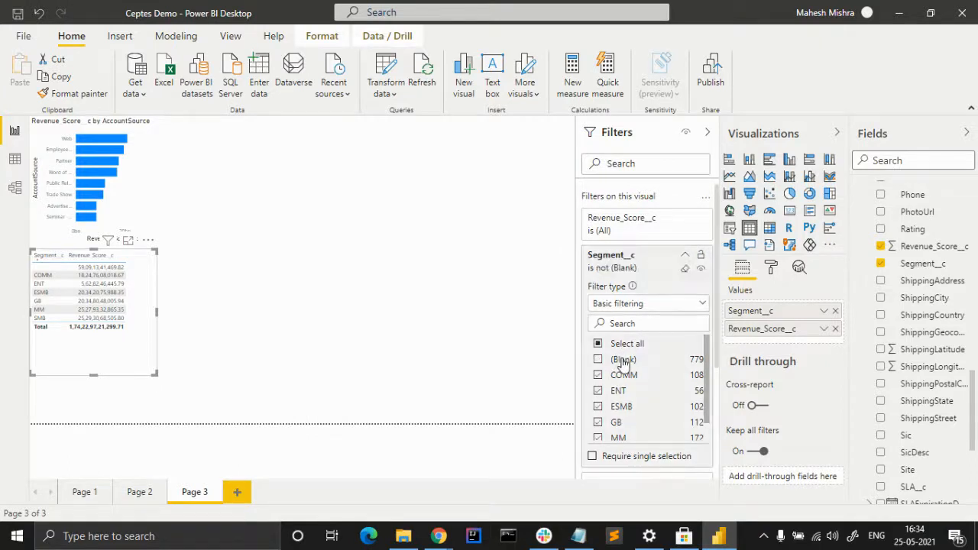
{"action": "left_click", "coordinate": [685, 255]}
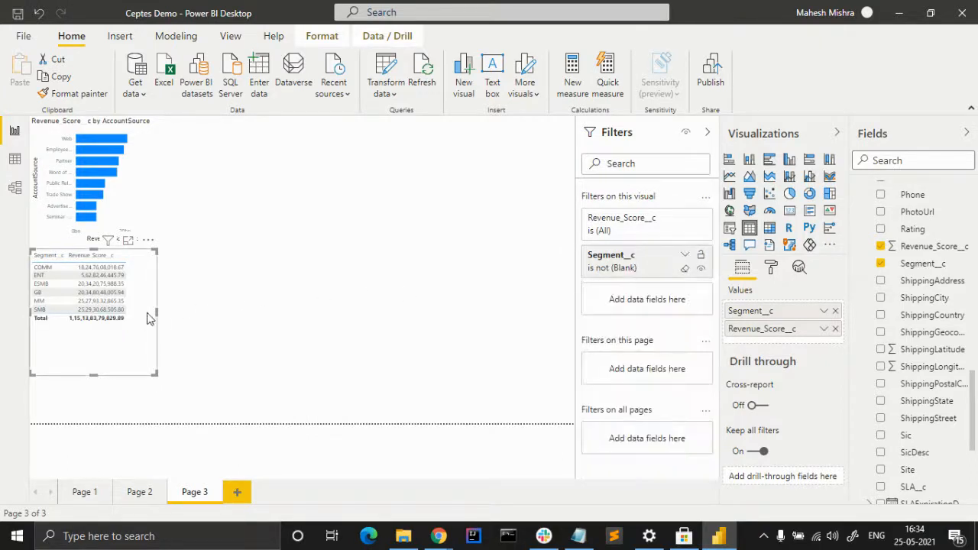
{"action": "left_click", "coordinate": [730, 160]}
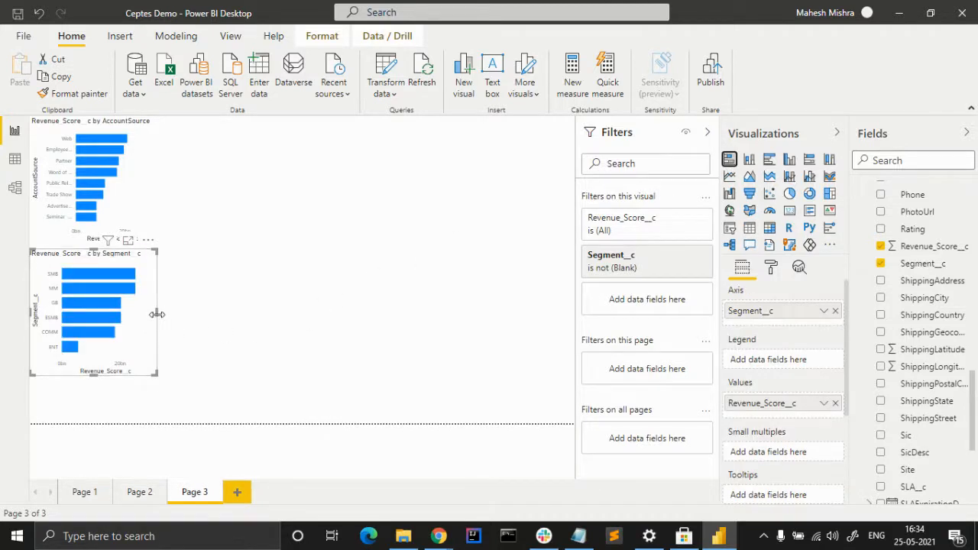
Widen the Segment__c bar chart to about two-thirds of the page and extend it down to the page's lower boundary.
{"action": "left_click", "coordinate": [90, 382]}
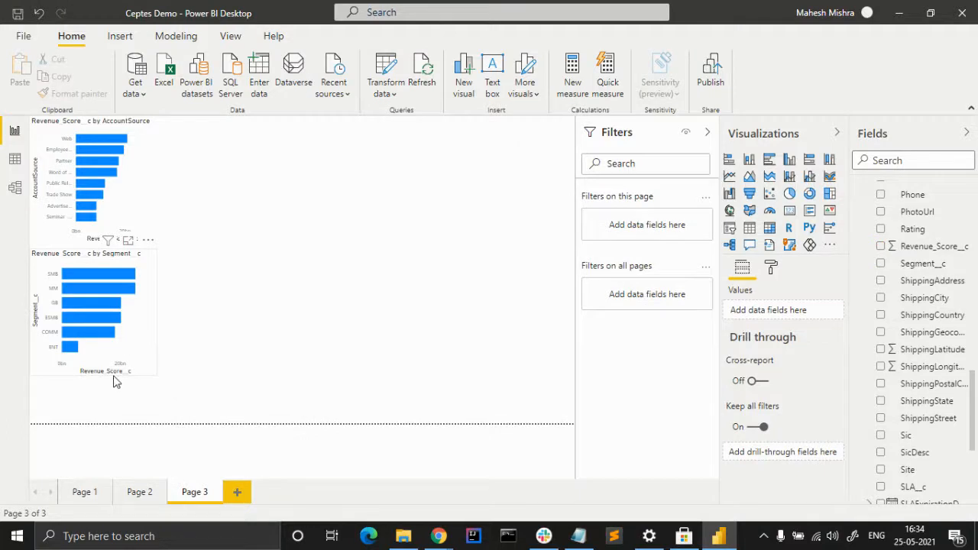
{"action": "left_click", "coordinate": [115, 370]}
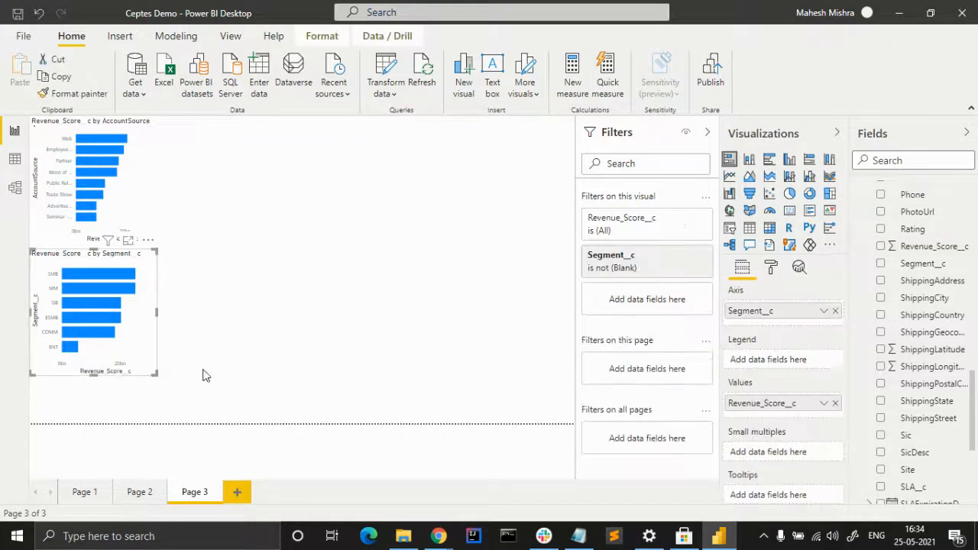
{"action": "left_click", "coordinate": [100, 379]}
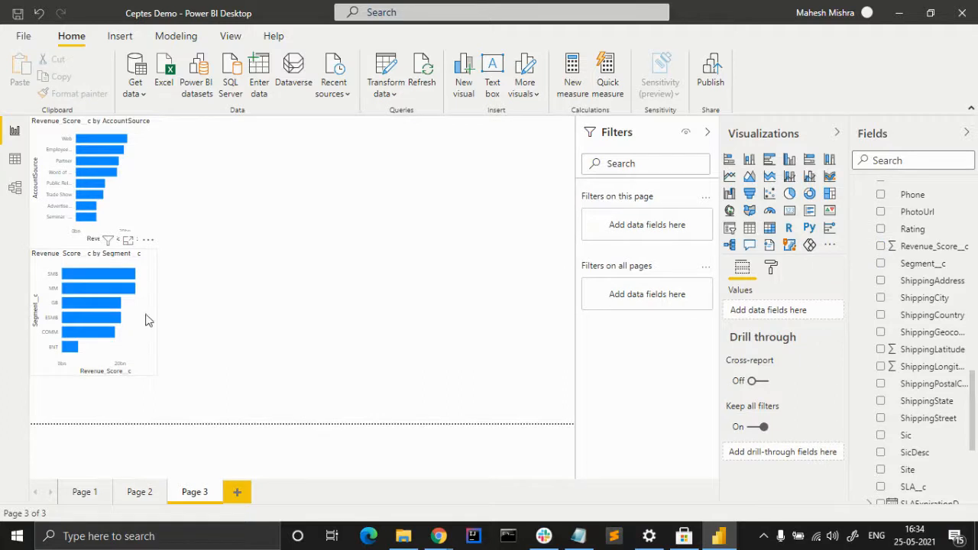
{"action": "left_click", "coordinate": [150, 312]}
{"action": "left_click_drag", "start_coordinate": [156, 312], "coordinate": [411, 317]}
{"action": "left_click_drag", "start_coordinate": [219, 375], "coordinate": [220, 422]}
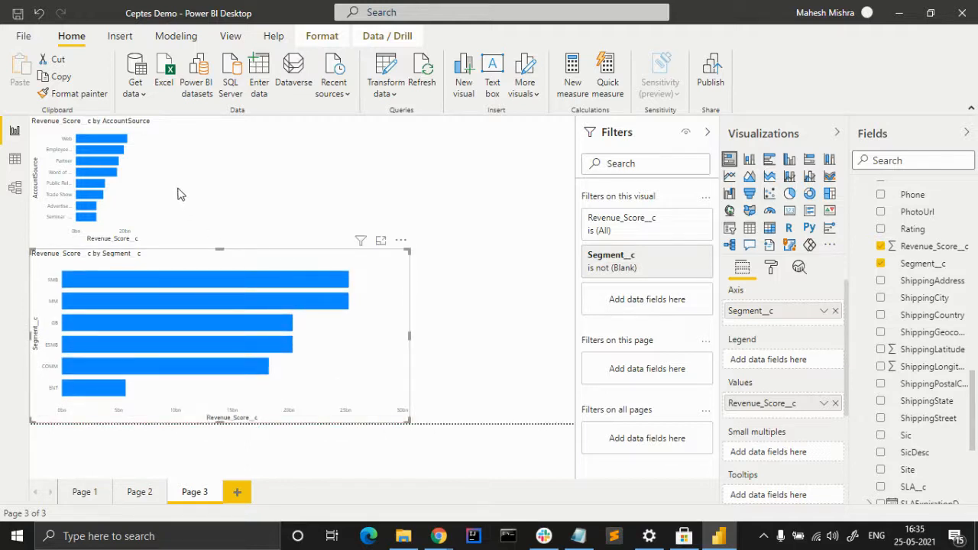
Widen the AccountSource bar chart and adjust the heights of both charts so they share one boundary between them.
{"action": "left_click", "coordinate": [139, 180]}
{"action": "left_click_drag", "start_coordinate": [156, 180], "coordinate": [383, 197]}
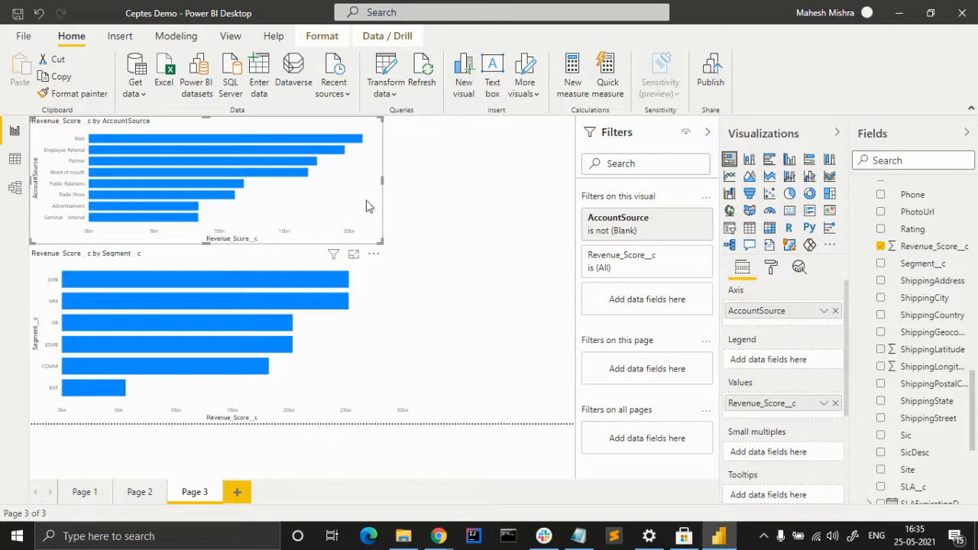
{"action": "left_click", "coordinate": [257, 258]}
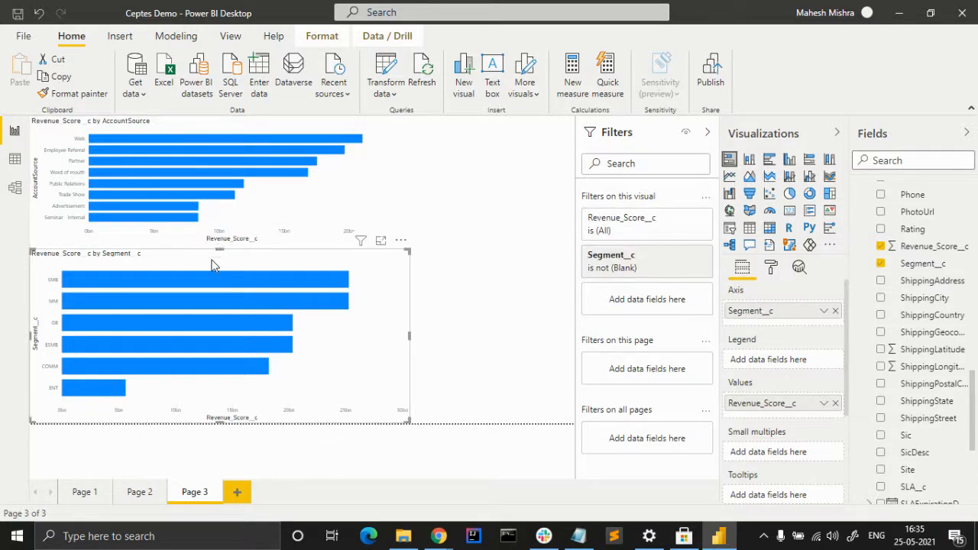
{"action": "left_click", "coordinate": [267, 216]}
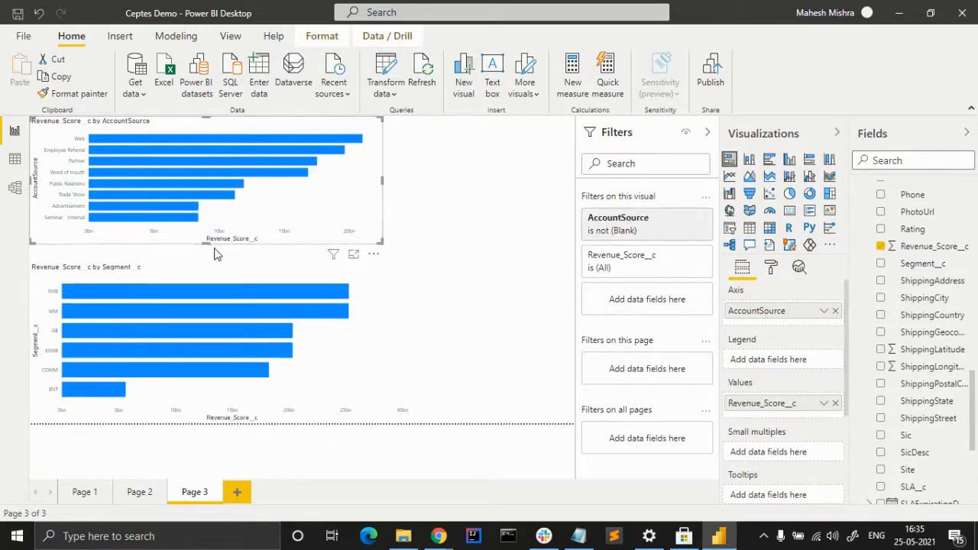
{"action": "left_click_drag", "start_coordinate": [205, 243], "coordinate": [205, 257]}
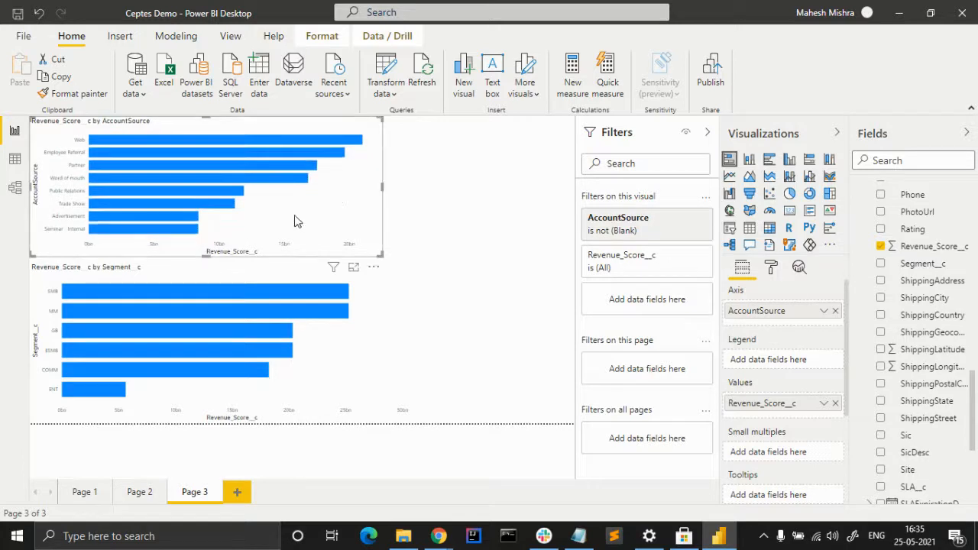
Narrow the AccountSource and Segment__c charts to the same width, slightly more than half the page.
{"action": "left_click_drag", "start_coordinate": [381, 186], "coordinate": [339, 191]}
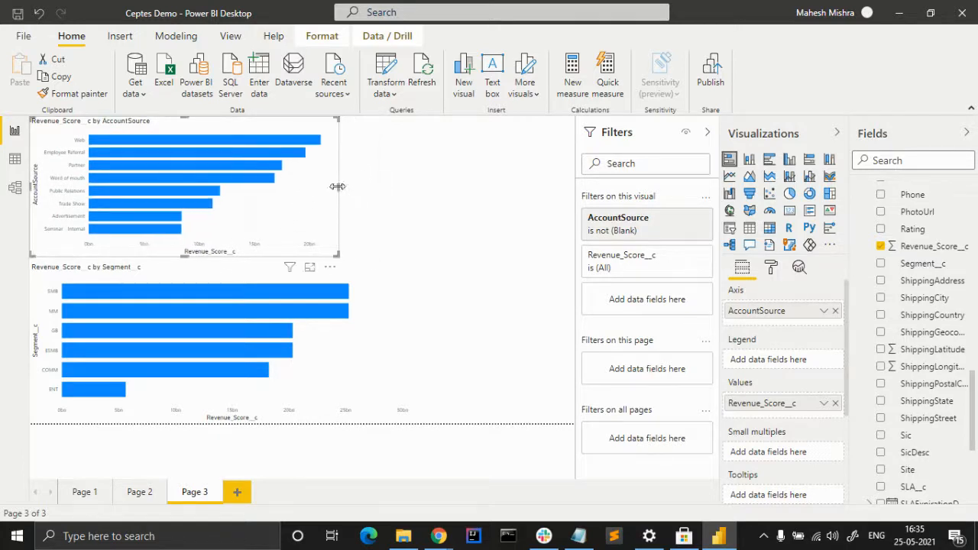
{"action": "left_click", "coordinate": [394, 320]}
{"action": "left_click_drag", "start_coordinate": [408, 344], "coordinate": [340, 343]}
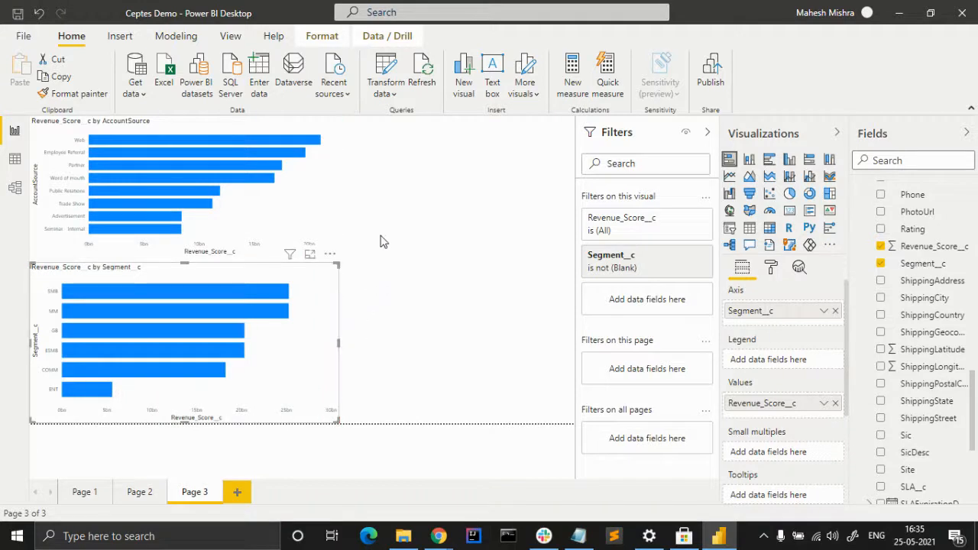
{"action": "left_click", "coordinate": [489, 211]}
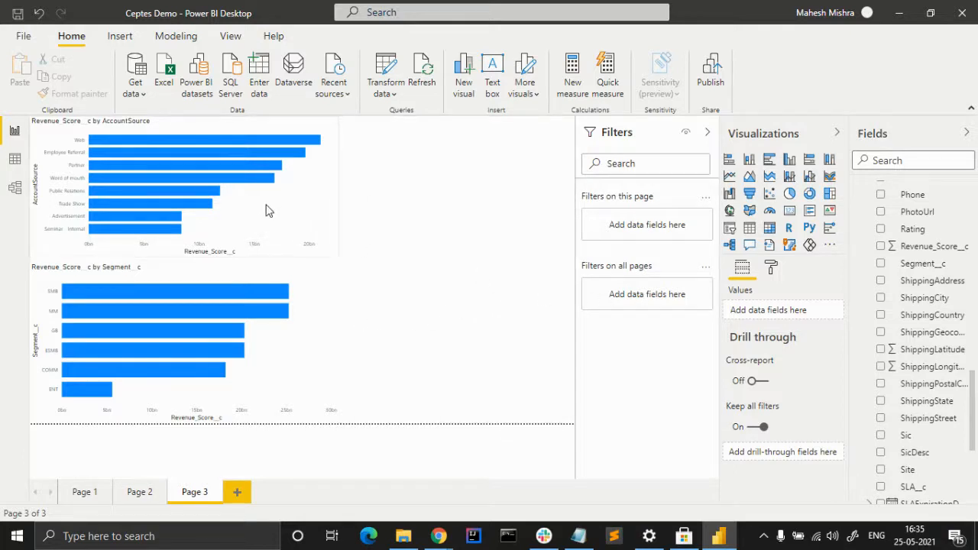
Set the background colour of the AccountSource chart to dark grey.
{"action": "left_click", "coordinate": [319, 202]}
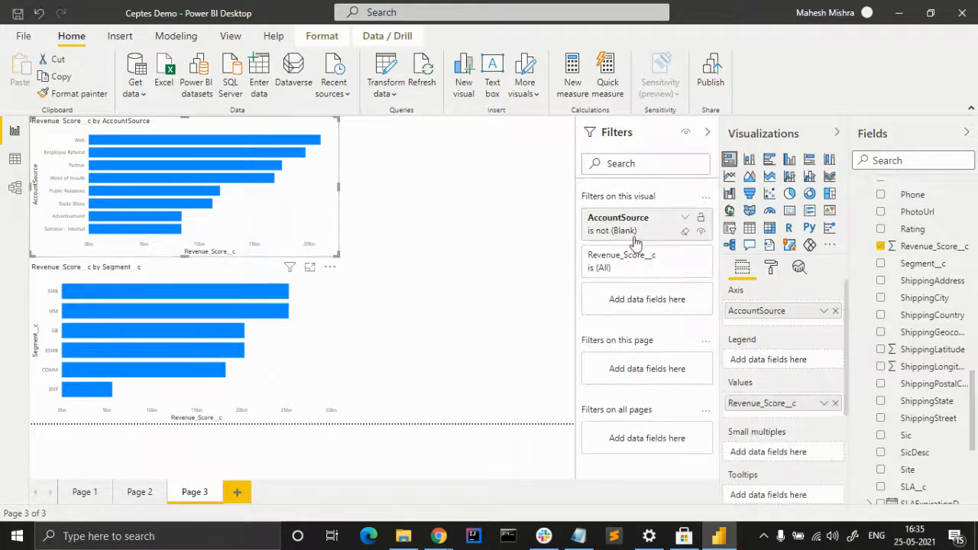
{"action": "left_click", "coordinate": [772, 267]}
{"action": "scroll", "coordinate": [753, 383], "scroll_direction": "down", "scroll_amount": 4}
{"action": "scroll", "coordinate": [753, 390], "scroll_direction": "up", "scroll_amount": 4}
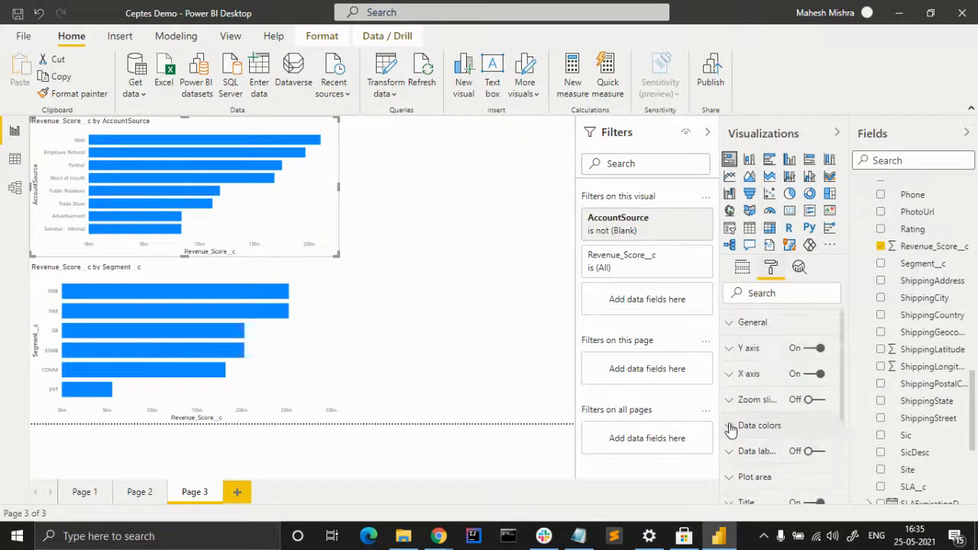
{"action": "scroll", "coordinate": [768, 436], "scroll_direction": "down", "scroll_amount": 4}
{"action": "left_click", "coordinate": [811, 421]}
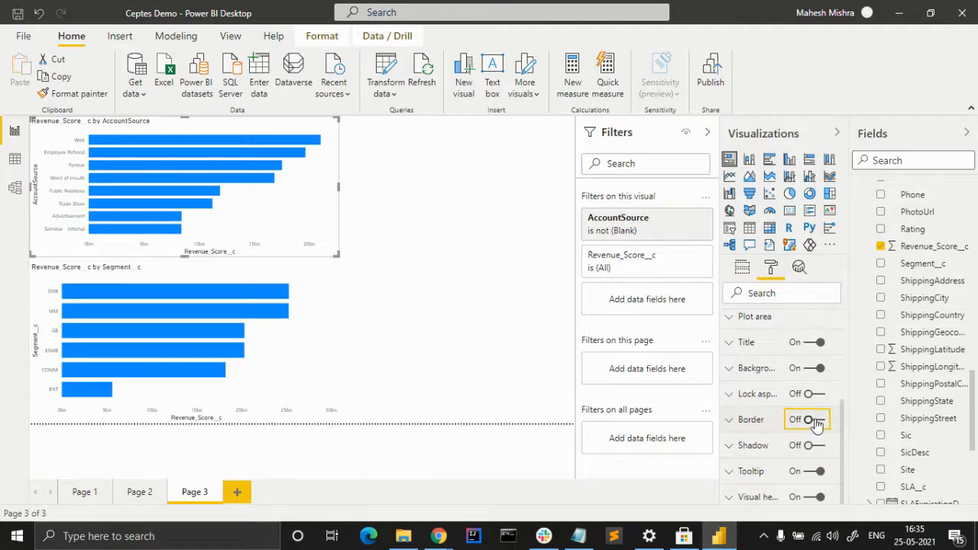
{"action": "left_click", "coordinate": [811, 423]}
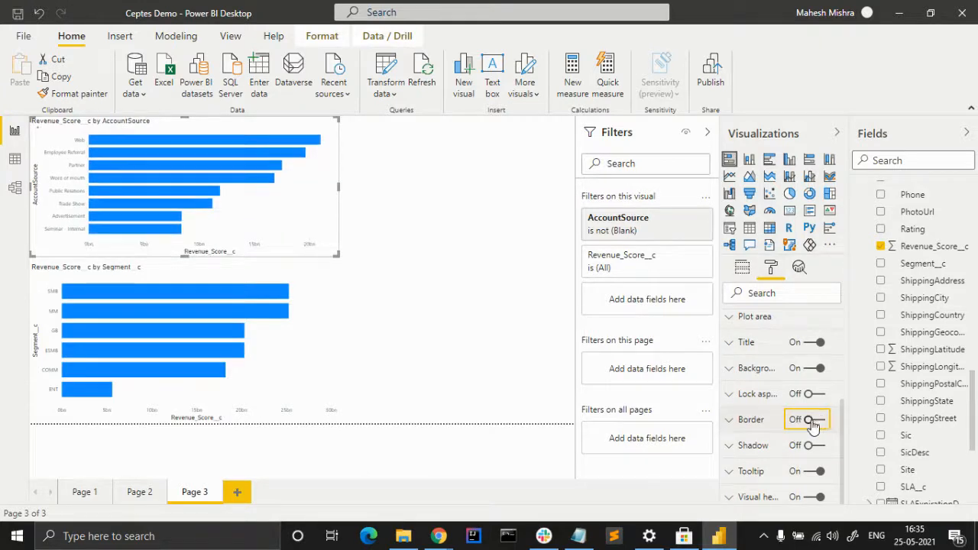
{"action": "left_click", "coordinate": [728, 370]}
{"action": "left_click", "coordinate": [752, 414]}
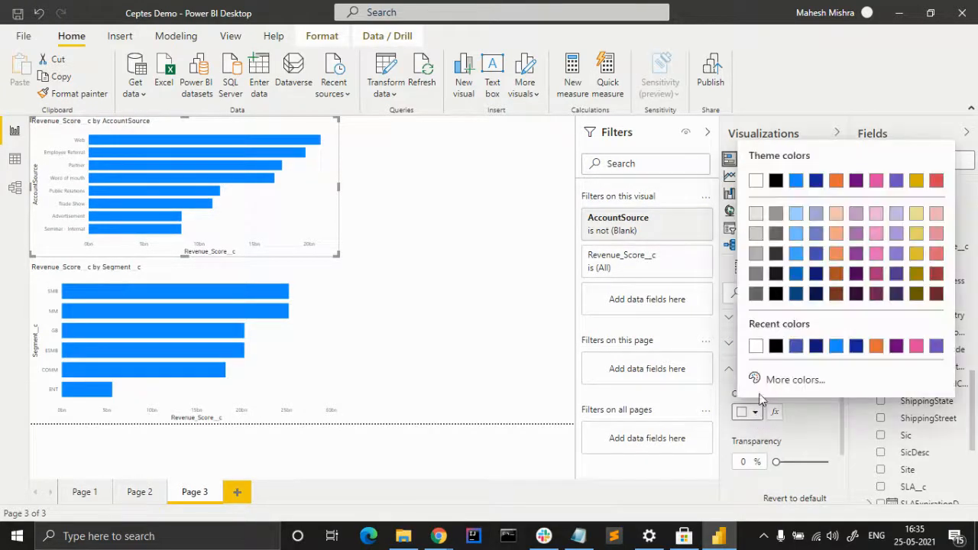
{"action": "left_click", "coordinate": [776, 274]}
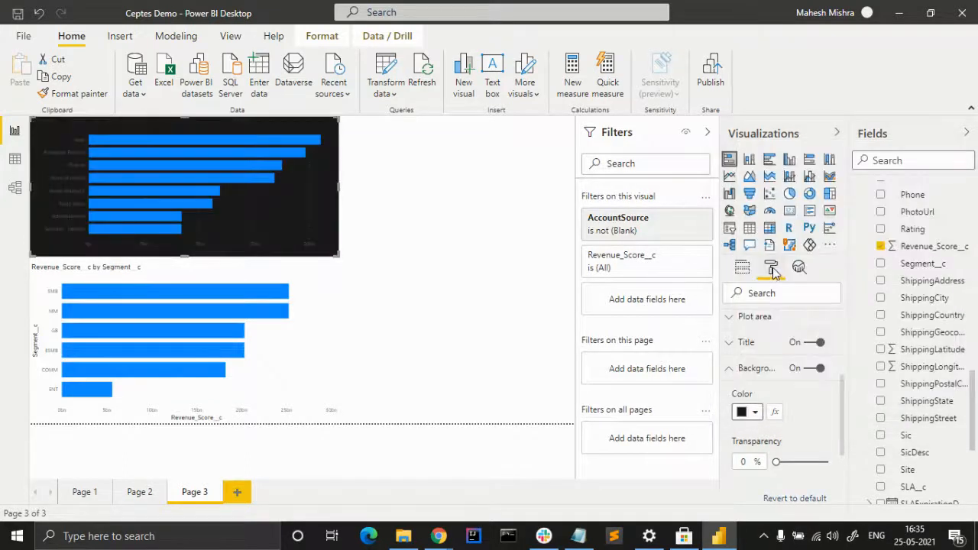
{"action": "left_click", "coordinate": [754, 413]}
{"action": "left_click", "coordinate": [775, 259]}
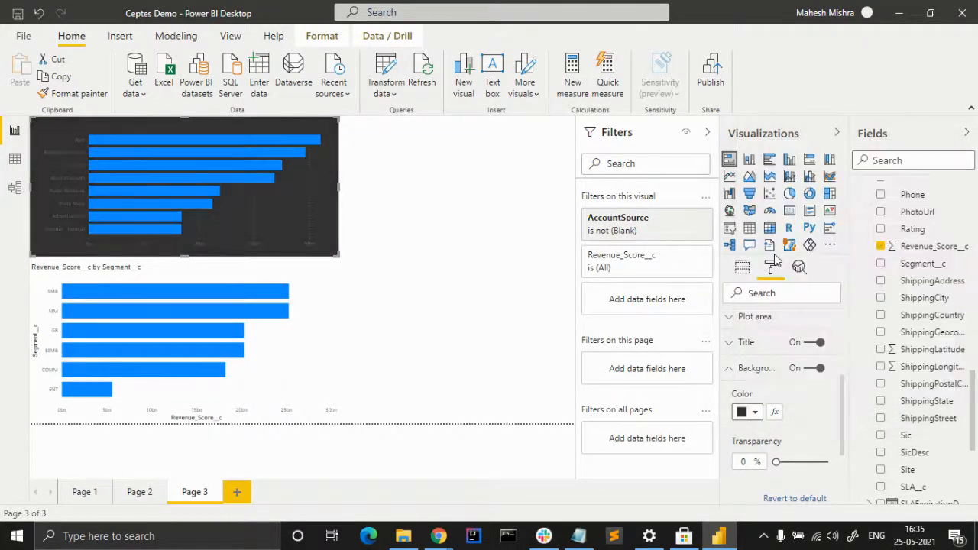
{"action": "left_click", "coordinate": [760, 417]}
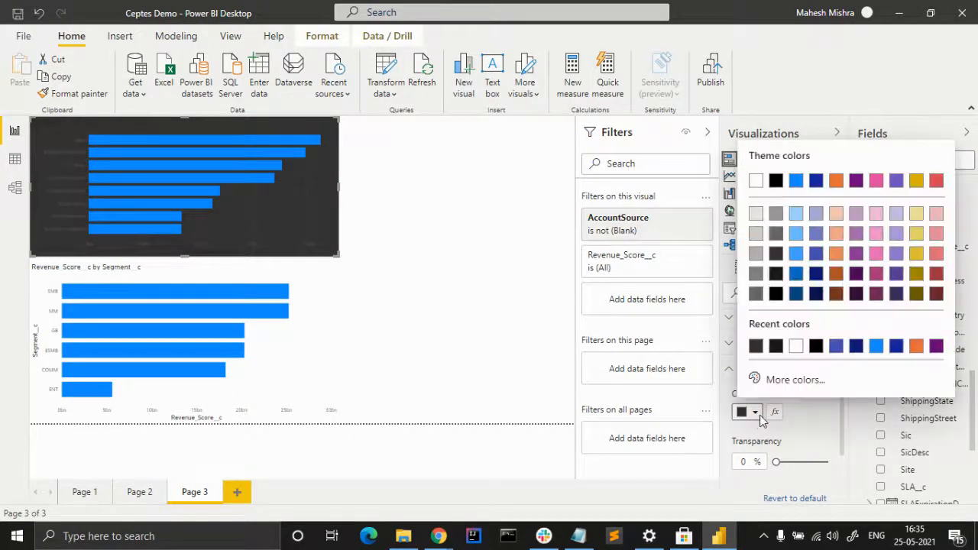
{"action": "left_click", "coordinate": [760, 417]}
{"action": "left_click", "coordinate": [732, 369]}
Turn on data labels for the AccountSource chart and colour them white.
{"action": "scroll", "coordinate": [760, 462], "scroll_direction": "up", "scroll_amount": 3}
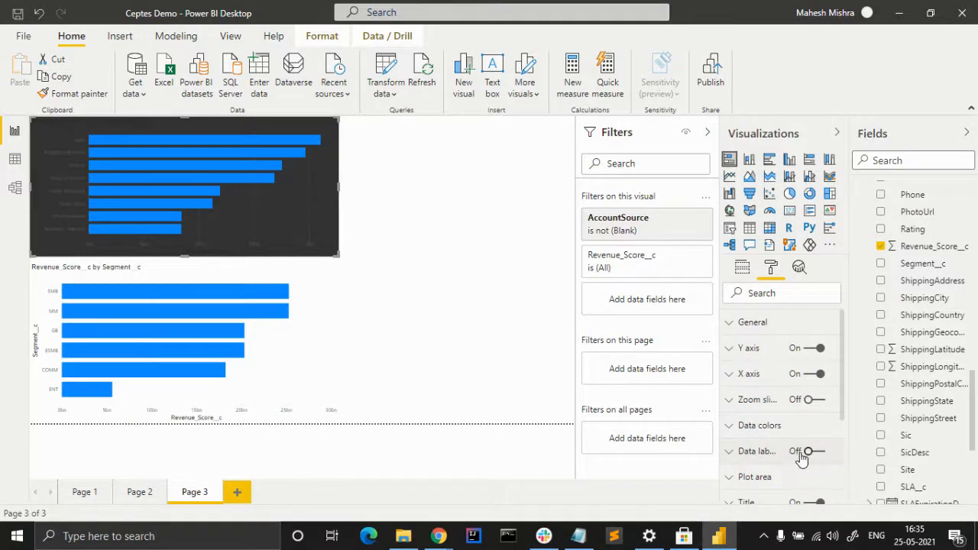
{"action": "left_click", "coordinate": [817, 454]}
{"action": "left_click", "coordinate": [728, 451]}
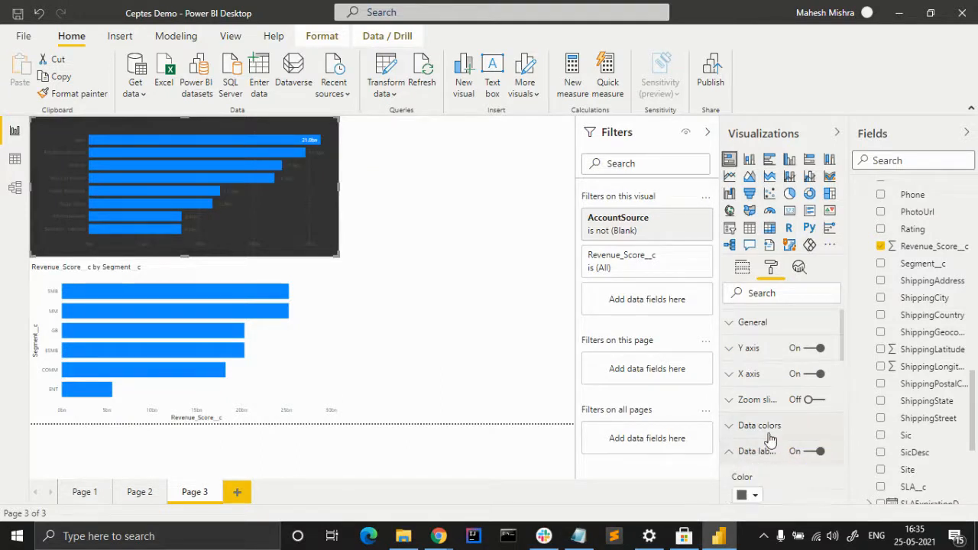
{"action": "scroll", "coordinate": [770, 439], "scroll_direction": "down", "scroll_amount": 2}
{"action": "left_click", "coordinate": [756, 354]}
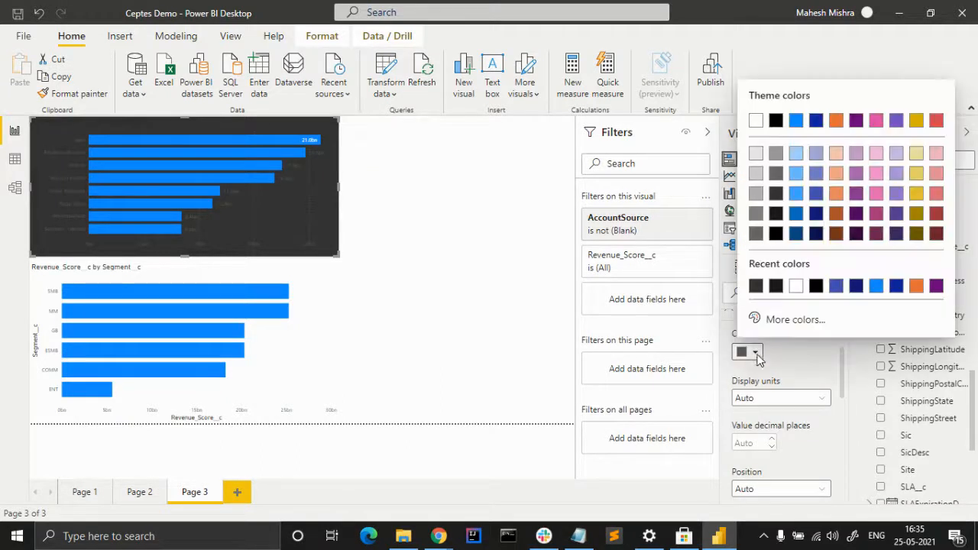
{"action": "left_click", "coordinate": [795, 285]}
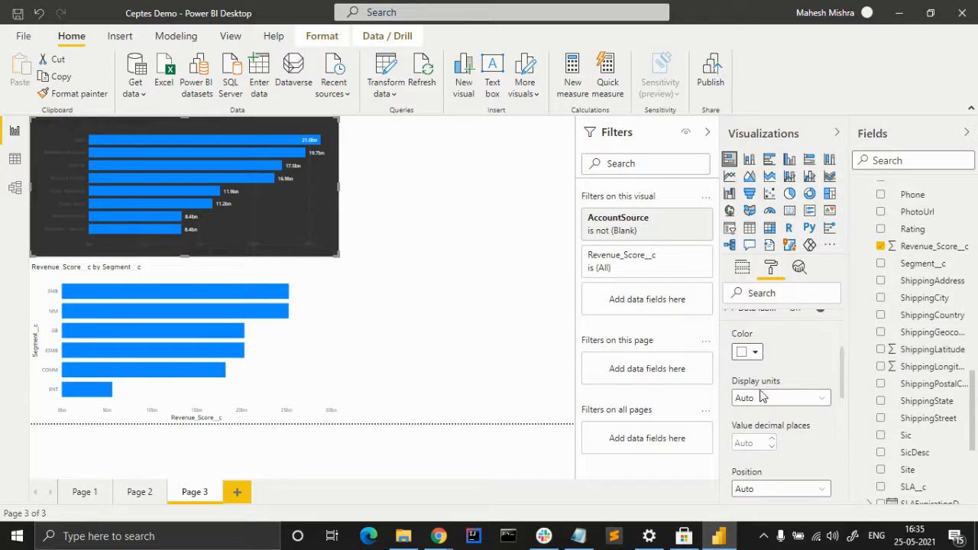
Slightly increase the text size of the AccountSource chart's data labels.
{"action": "scroll", "coordinate": [774, 442], "scroll_direction": "down", "scroll_amount": 4}
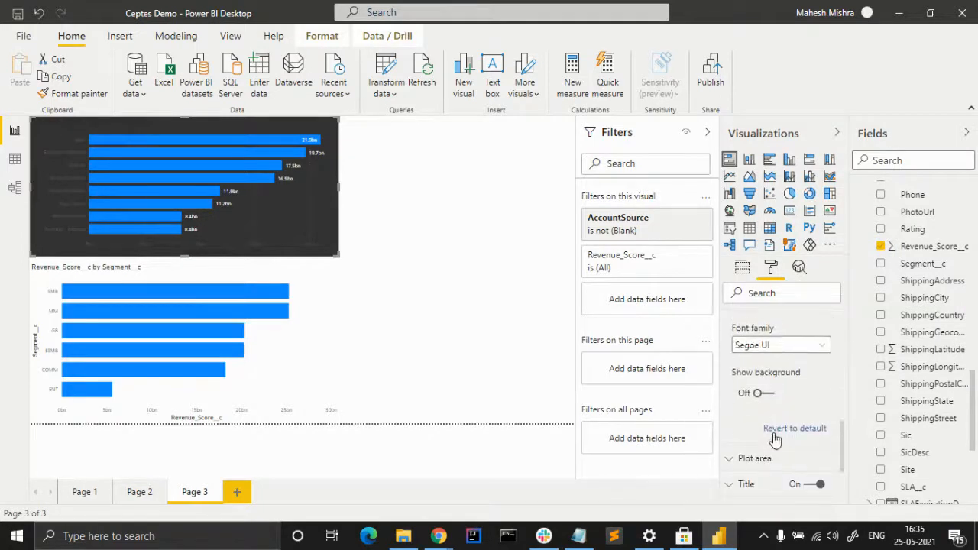
{"action": "scroll", "coordinate": [775, 439], "scroll_direction": "up", "scroll_amount": 1}
{"action": "left_click", "coordinate": [772, 367]}
{"action": "left_click", "coordinate": [772, 366]}
{"action": "left_click", "coordinate": [773, 374]}
{"action": "scroll", "coordinate": [816, 396], "scroll_direction": "up", "scroll_amount": 2}
{"action": "scroll", "coordinate": [751, 353], "scroll_direction": "up", "scroll_amount": 1}
{"action": "scroll", "coordinate": [749, 350], "scroll_direction": "up", "scroll_amount": 2}
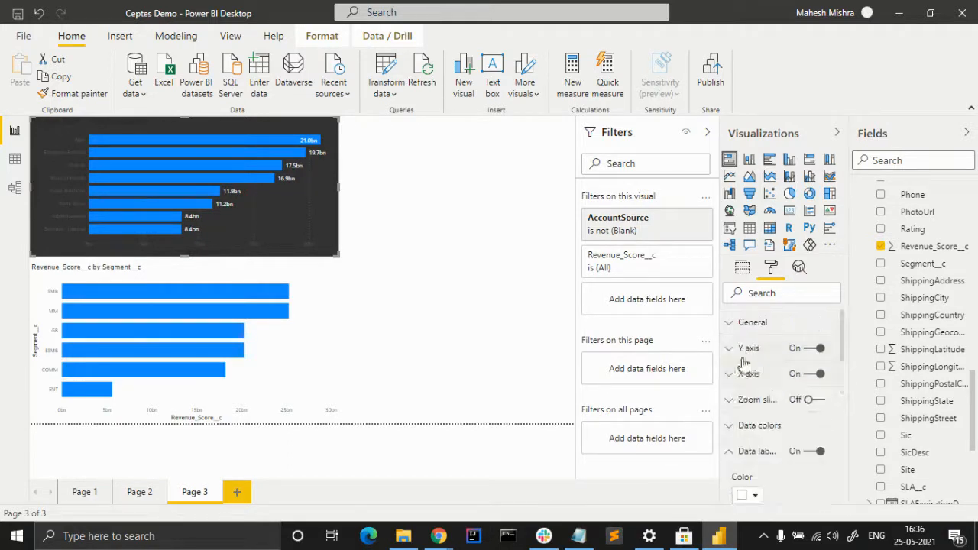
{"action": "left_click", "coordinate": [730, 456]}
Set the AccountSource chart's Y axis labels to white with a text size of 10 pt.
{"action": "left_click", "coordinate": [729, 348]}
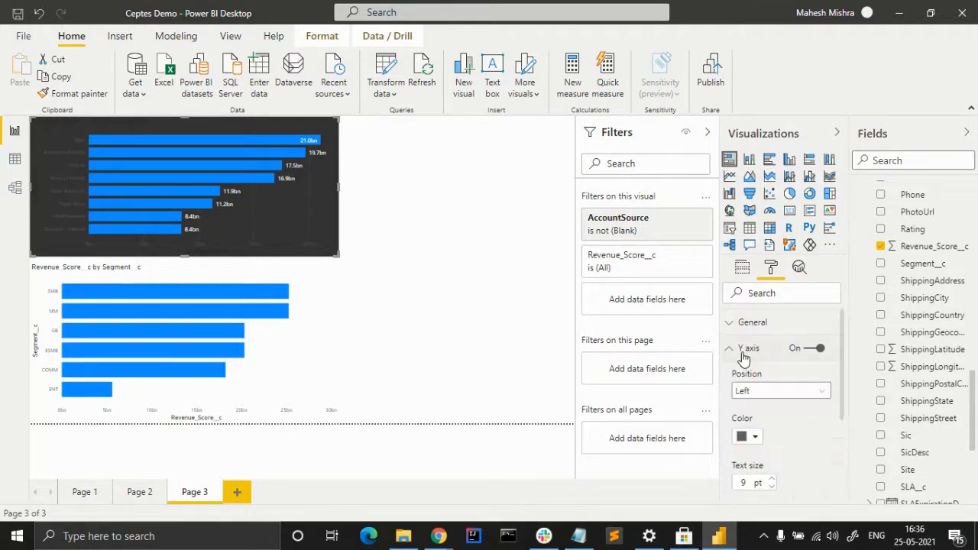
{"action": "left_click", "coordinate": [759, 438]}
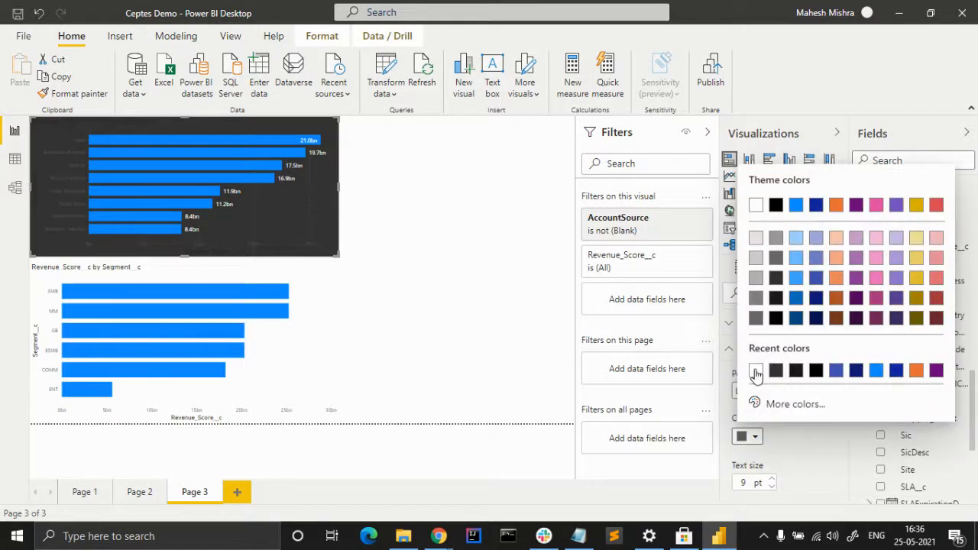
{"action": "left_click", "coordinate": [756, 371]}
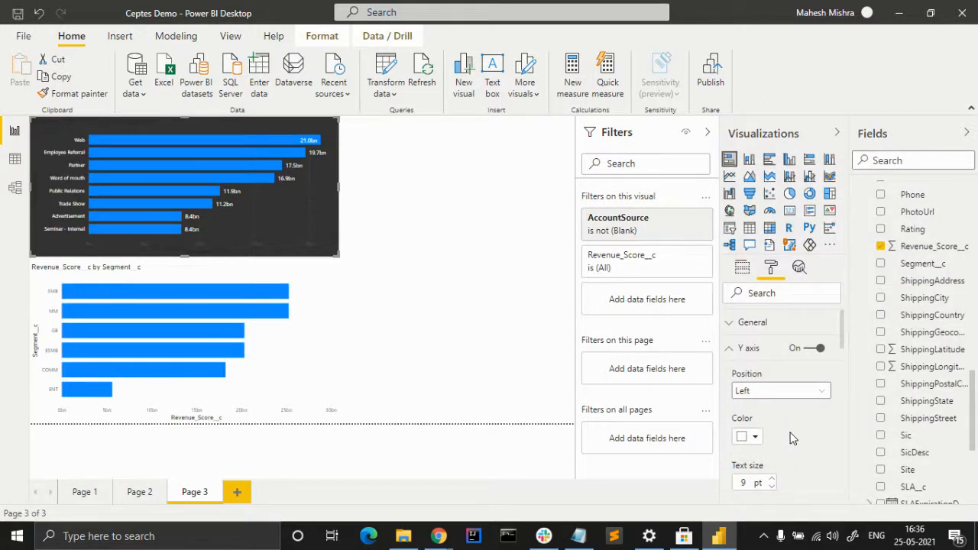
{"action": "scroll", "coordinate": [792, 438], "scroll_direction": "down", "scroll_amount": 4}
{"action": "scroll", "coordinate": [789, 393], "scroll_direction": "up", "scroll_amount": 2}
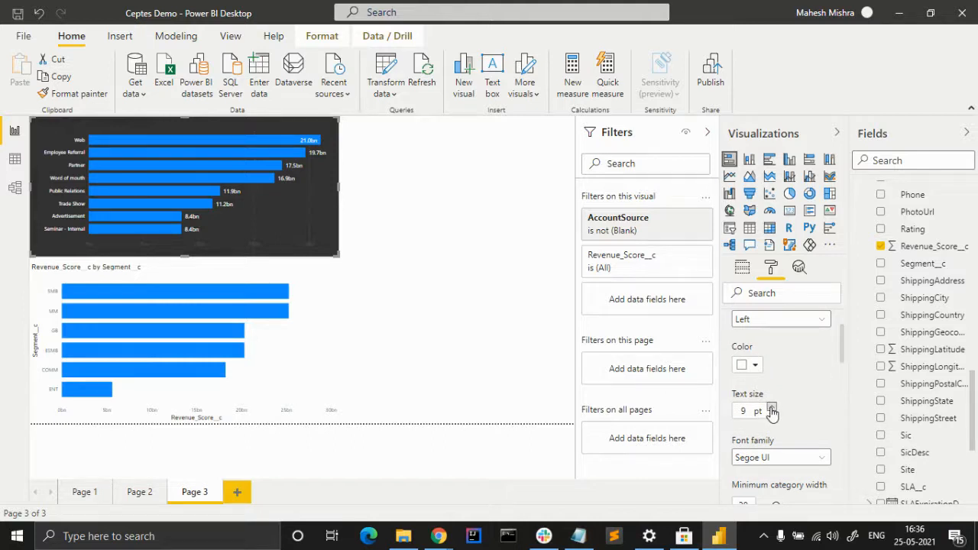
{"action": "left_click", "coordinate": [772, 408]}
Set the colour of the AccountSource chart's Y axis title to white.
{"action": "scroll", "coordinate": [792, 411], "scroll_direction": "down", "scroll_amount": 2}
{"action": "scroll", "coordinate": [791, 413], "scroll_direction": "down", "scroll_amount": 5}
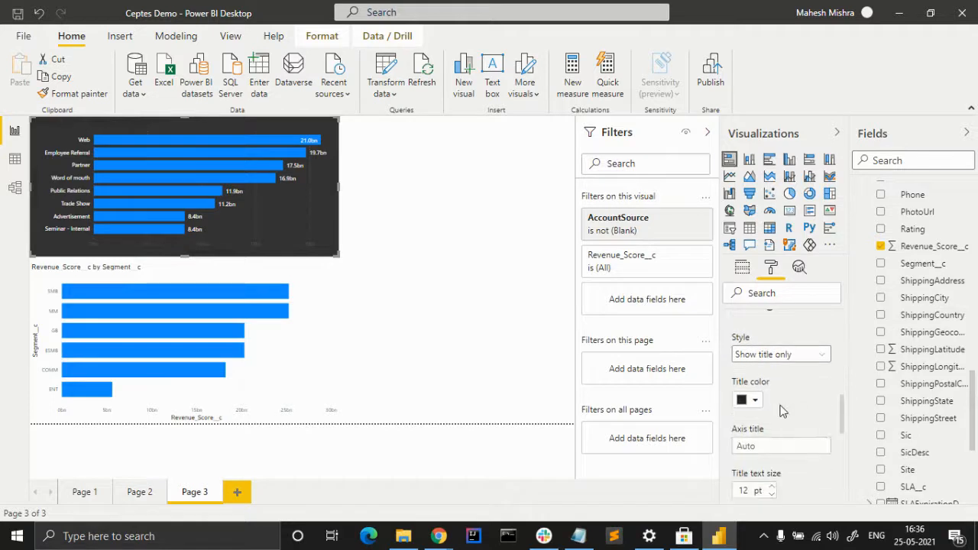
{"action": "left_click", "coordinate": [755, 398]}
{"action": "left_click", "coordinate": [756, 334]}
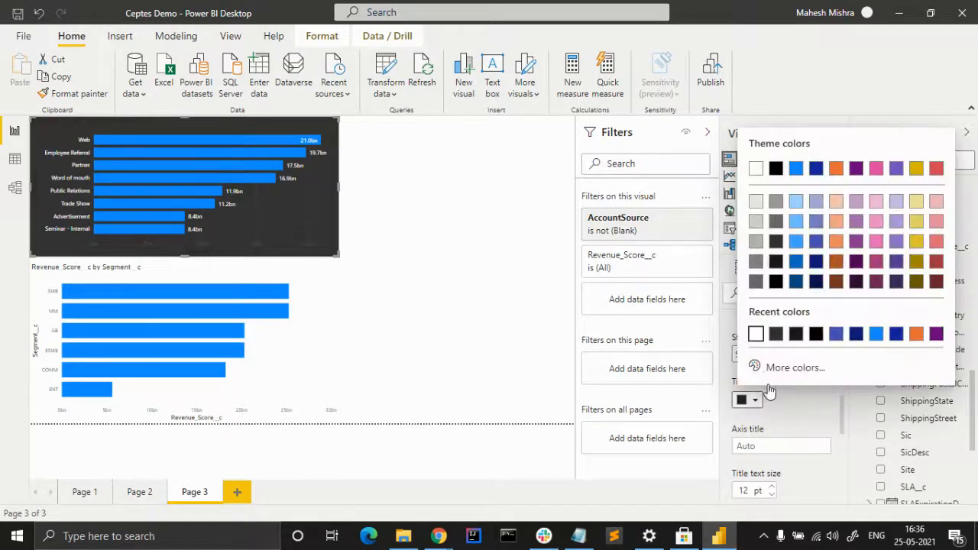
{"action": "scroll", "coordinate": [782, 399], "scroll_direction": "down", "scroll_amount": 4}
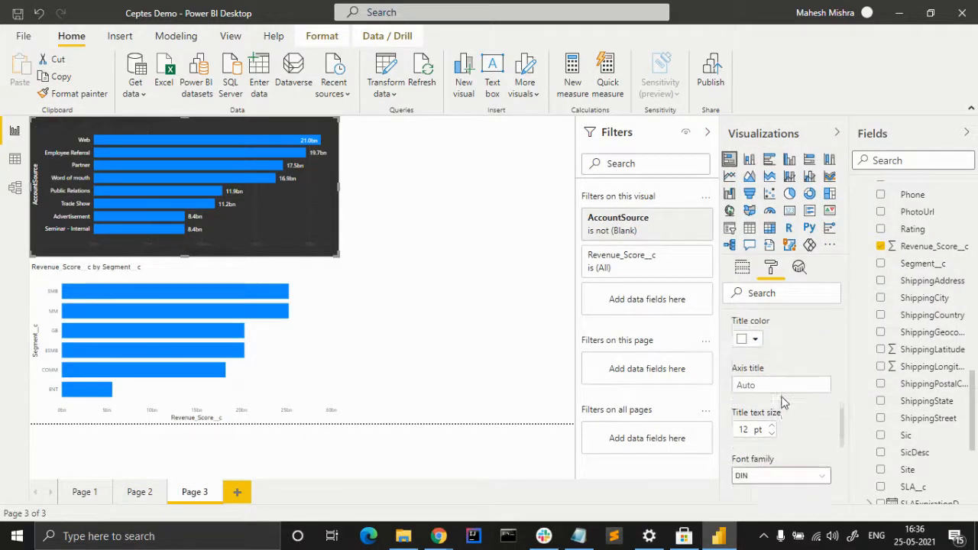
{"action": "scroll", "coordinate": [784, 403], "scroll_direction": "up", "scroll_amount": 5}
{"action": "scroll", "coordinate": [779, 401], "scroll_direction": "up", "scroll_amount": 6}
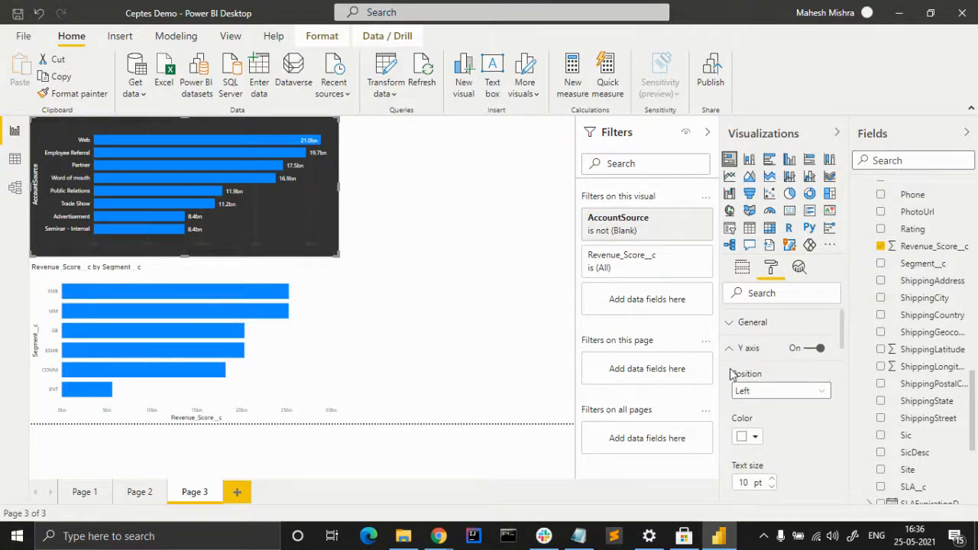
{"action": "left_click", "coordinate": [732, 352]}
{"action": "left_click", "coordinate": [731, 324]}
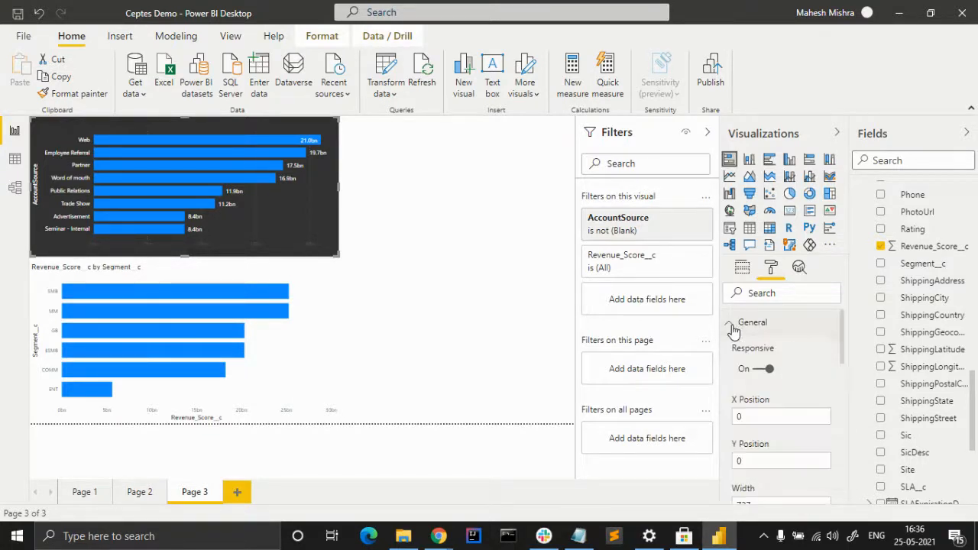
{"action": "scroll", "coordinate": [801, 424], "scroll_direction": "down", "scroll_amount": 2}
{"action": "scroll", "coordinate": [801, 431], "scroll_direction": "down", "scroll_amount": 5}
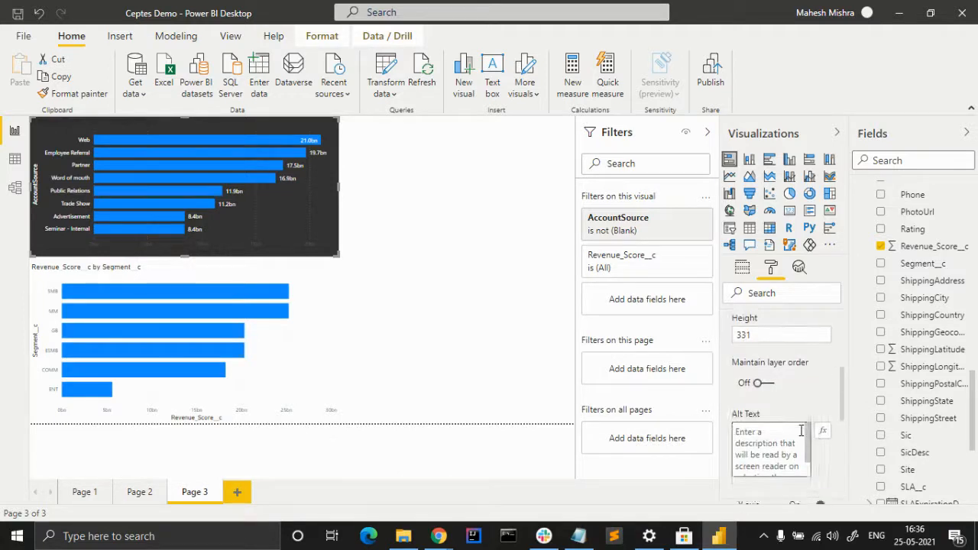
{"action": "scroll", "coordinate": [825, 459], "scroll_direction": "down", "scroll_amount": 1}
{"action": "scroll", "coordinate": [791, 457], "scroll_direction": "up", "scroll_amount": 7}
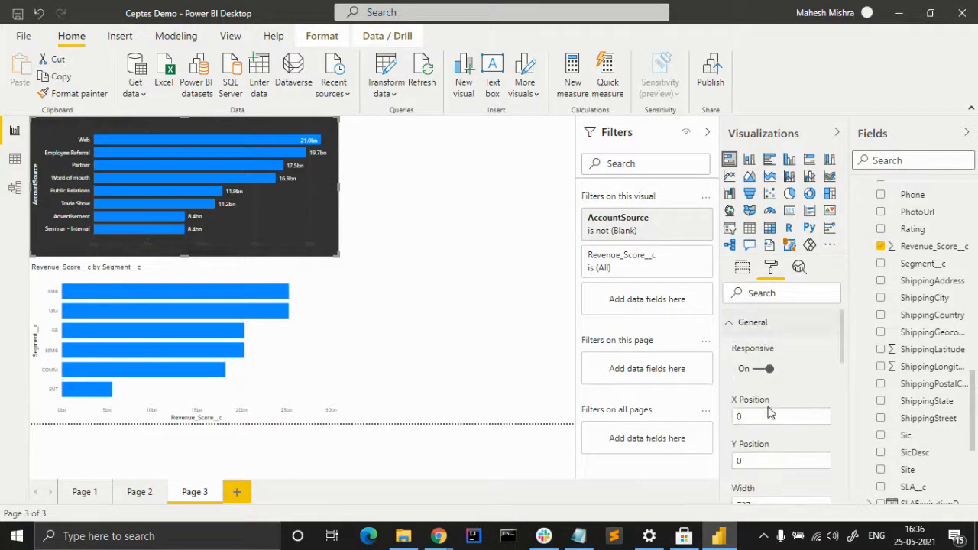
{"action": "left_click", "coordinate": [732, 323]}
Set the AccountSource chart's X axis labels to white and increase their text size by one point.
{"action": "left_click", "coordinate": [732, 376]}
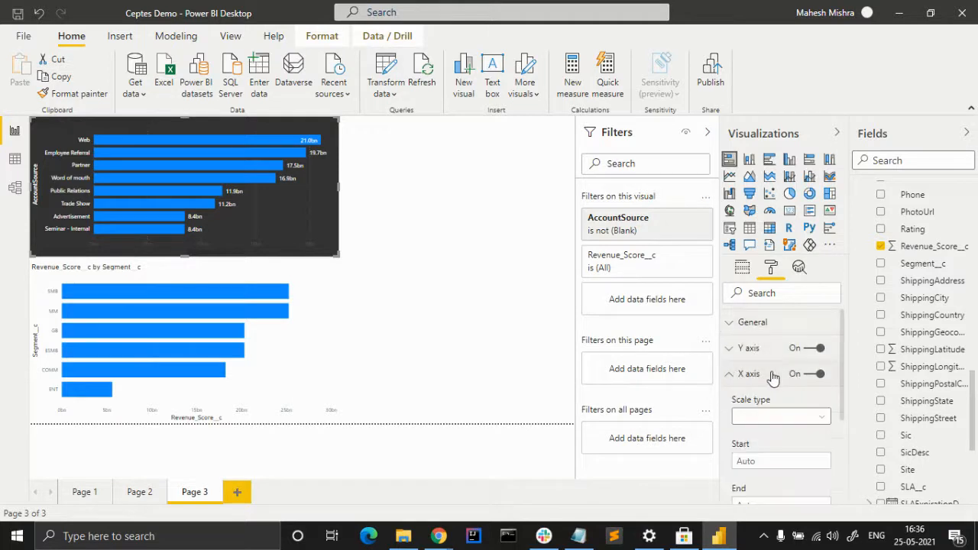
{"action": "scroll", "coordinate": [774, 444], "scroll_direction": "down", "scroll_amount": 2}
{"action": "scroll", "coordinate": [768, 439], "scroll_direction": "down", "scroll_amount": 2}
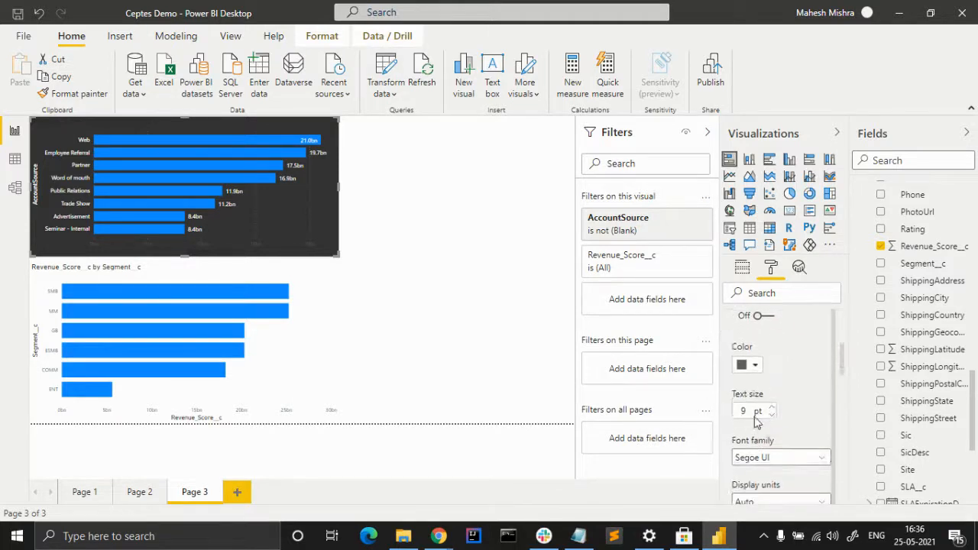
{"action": "left_click", "coordinate": [752, 367]}
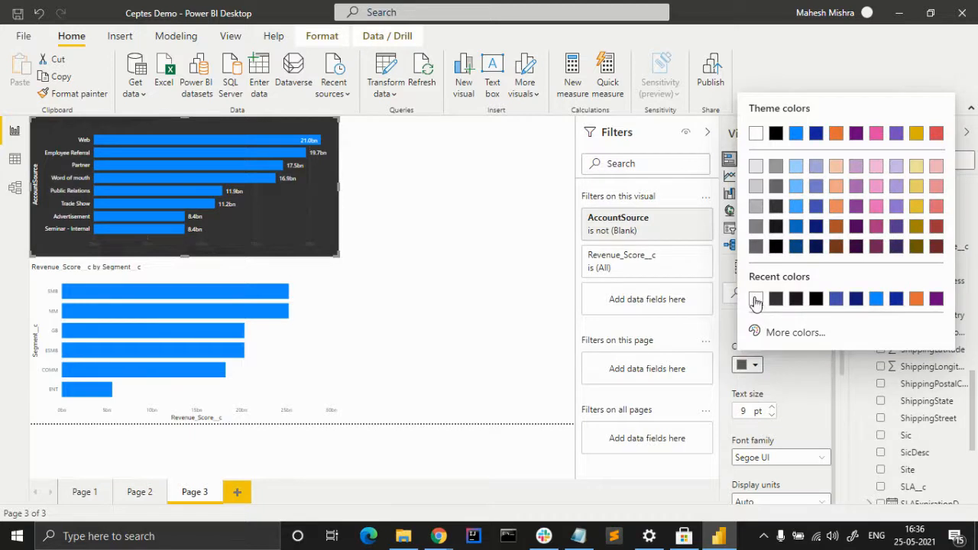
{"action": "left_click", "coordinate": [756, 298]}
{"action": "left_click", "coordinate": [774, 409]}
Set the colour of the AccountSource chart's X axis title to white.
{"action": "scroll", "coordinate": [793, 400], "scroll_direction": "down", "scroll_amount": 2}
{"action": "scroll", "coordinate": [786, 412], "scroll_direction": "down", "scroll_amount": 4}
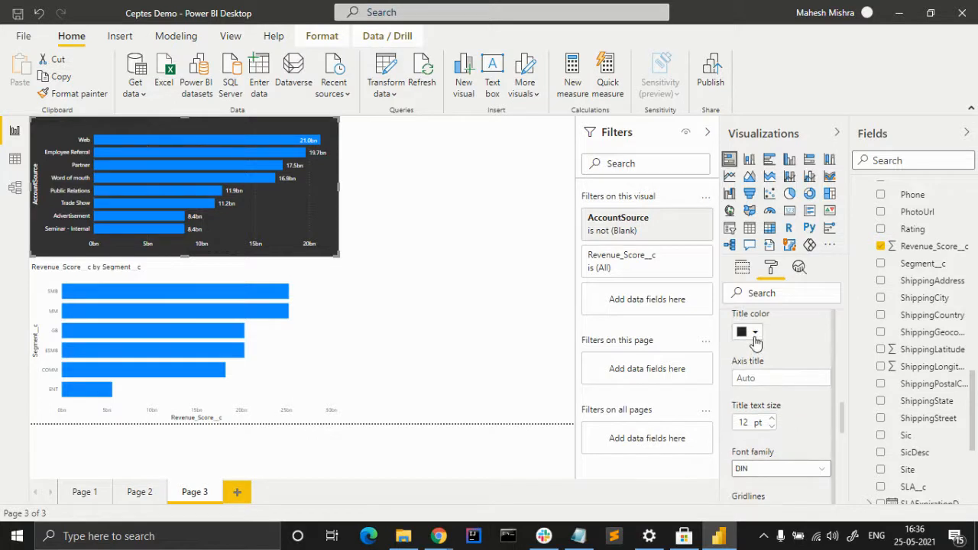
{"action": "left_click", "coordinate": [755, 337]}
{"action": "left_click", "coordinate": [756, 267]}
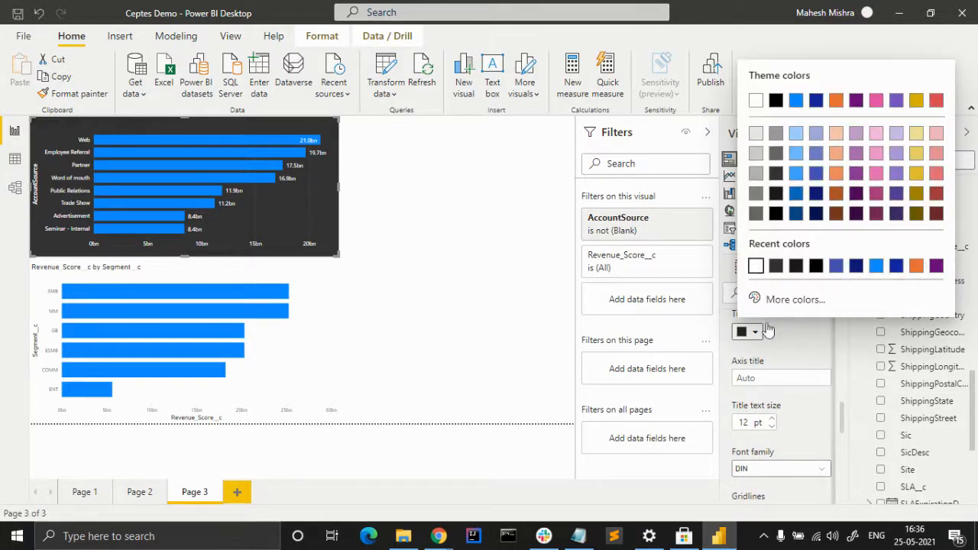
Change the line colour of the AccountSource chart's X axis gridlines to white.
{"action": "scroll", "coordinate": [784, 389], "scroll_direction": "down", "scroll_amount": 2}
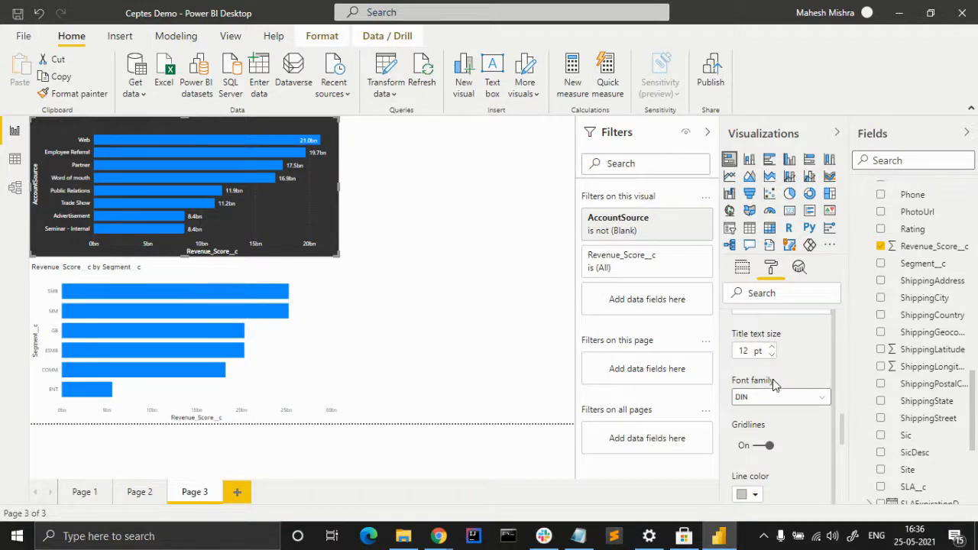
{"action": "scroll", "coordinate": [772, 369], "scroll_direction": "down", "scroll_amount": 4}
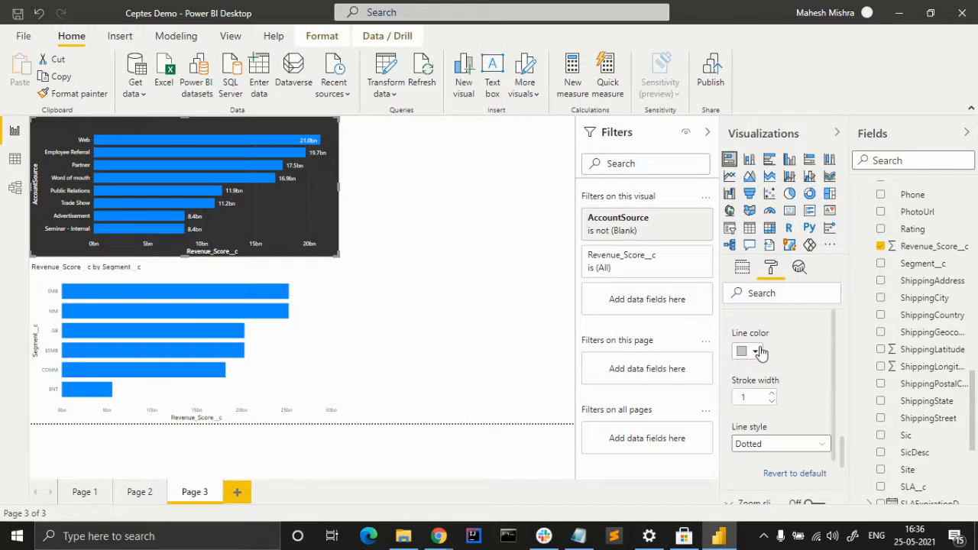
{"action": "left_click", "coordinate": [757, 351]}
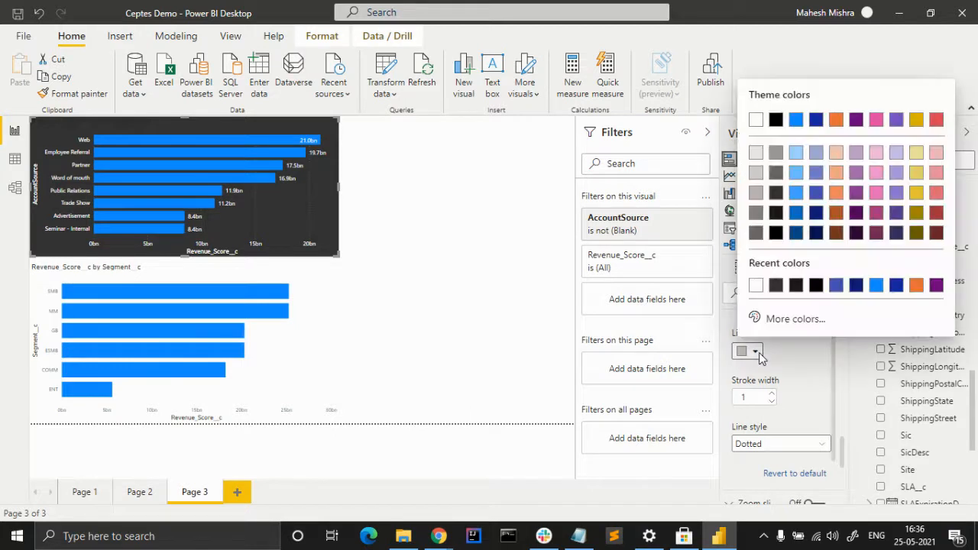
{"action": "left_click", "coordinate": [756, 287]}
{"action": "scroll", "coordinate": [772, 409], "scroll_direction": "up", "scroll_amount": 5}
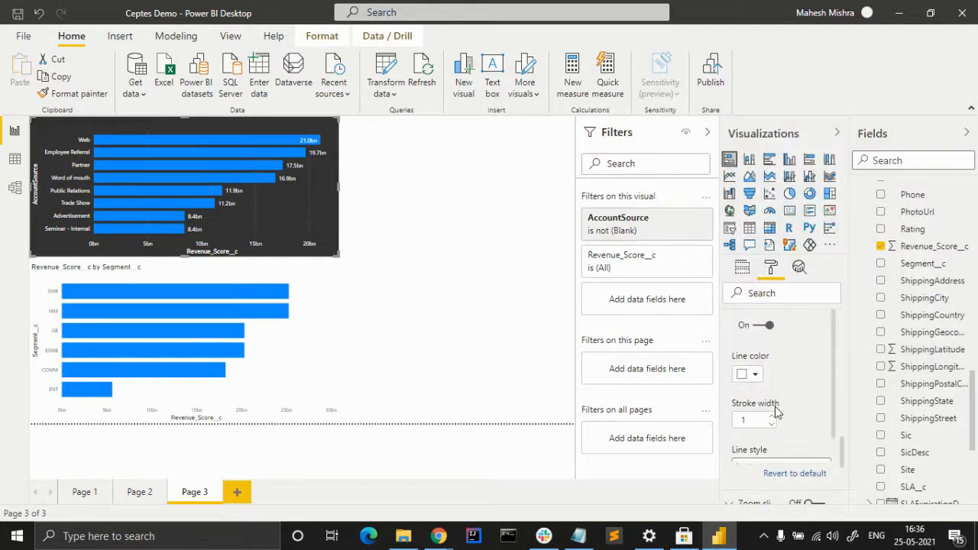
{"action": "scroll", "coordinate": [737, 360], "scroll_direction": "up", "scroll_amount": 6}
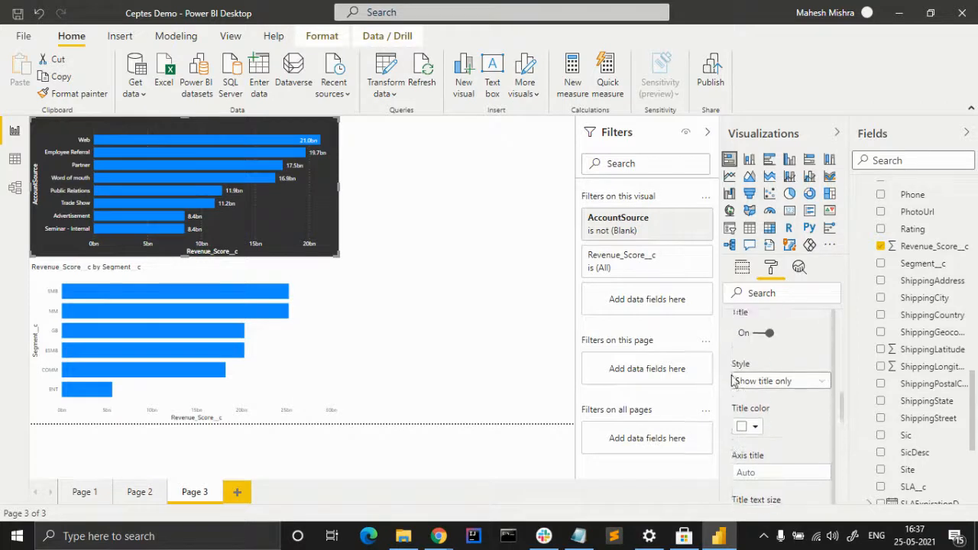
{"action": "scroll", "coordinate": [734, 379], "scroll_direction": "up", "scroll_amount": 6}
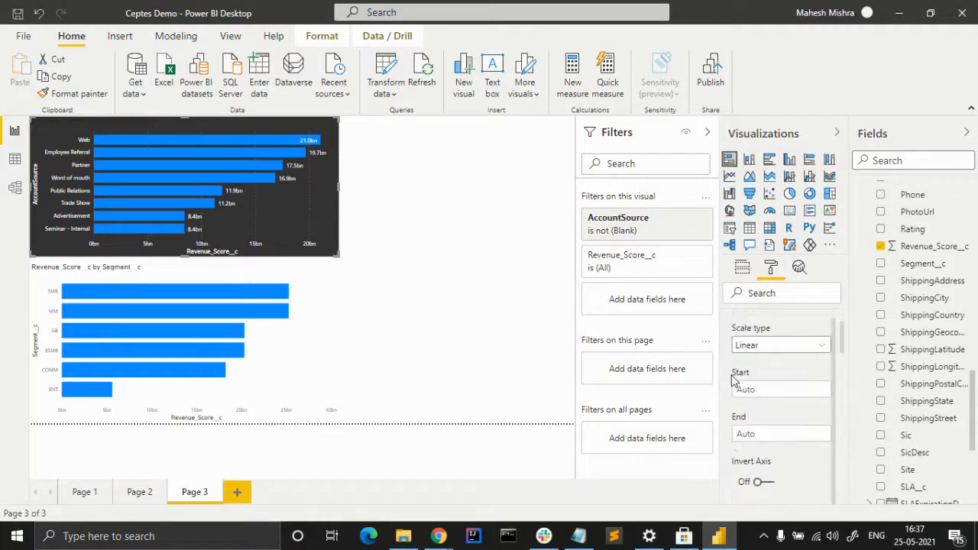
{"action": "left_click", "coordinate": [732, 374]}
Set the AccountSource chart's title font colour to white and centre the title.
{"action": "scroll", "coordinate": [760, 424], "scroll_direction": "down", "scroll_amount": 3}
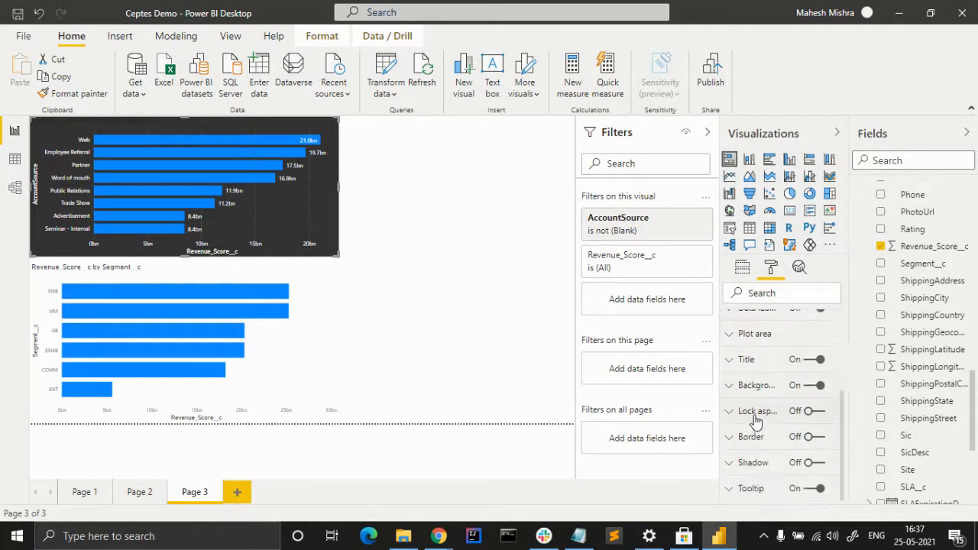
{"action": "left_click", "coordinate": [732, 360]}
{"action": "scroll", "coordinate": [754, 359], "scroll_direction": "down", "scroll_amount": 3}
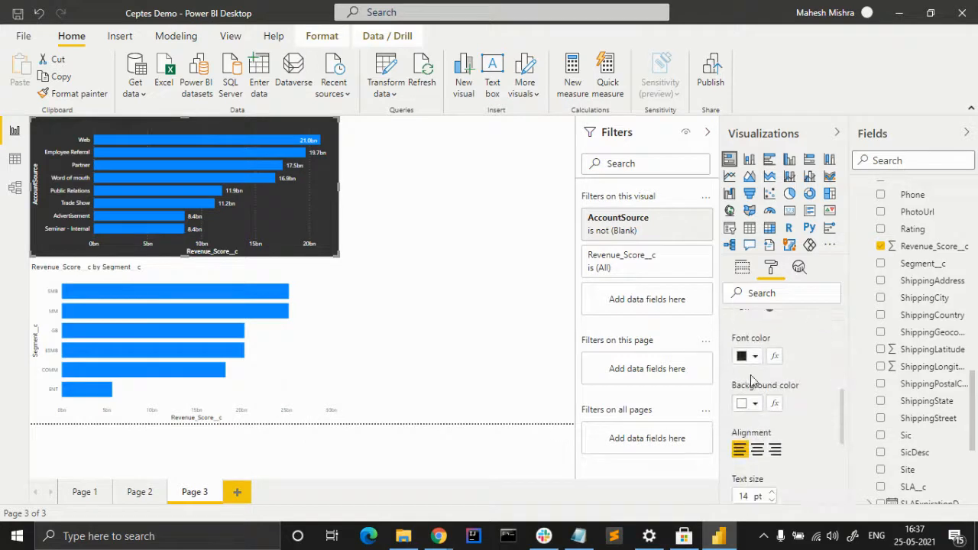
{"action": "left_click", "coordinate": [754, 357]}
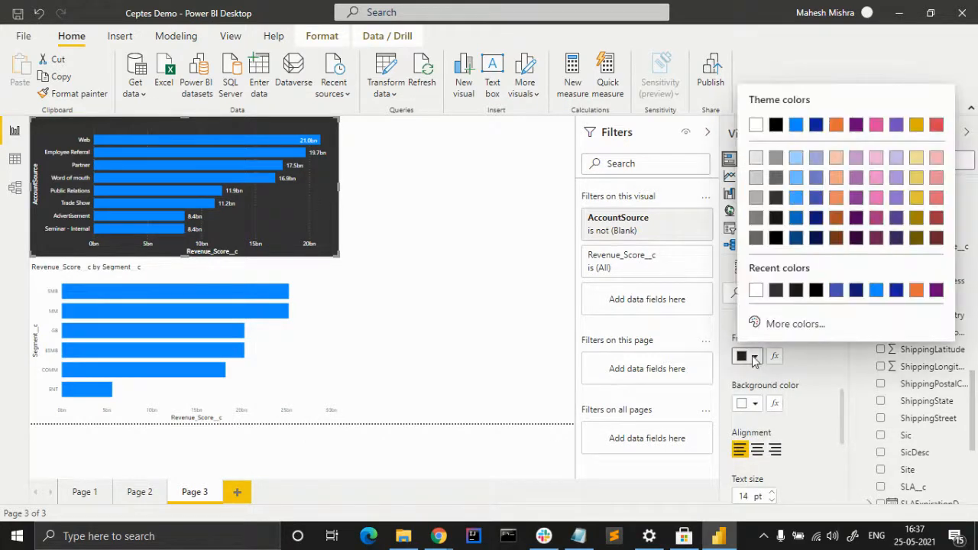
{"action": "left_click", "coordinate": [756, 289]}
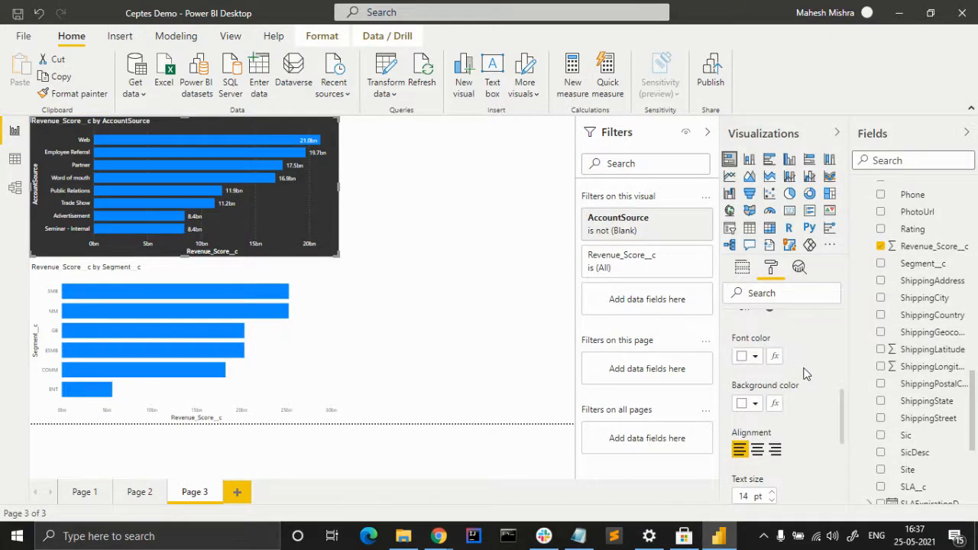
{"action": "left_click", "coordinate": [757, 450]}
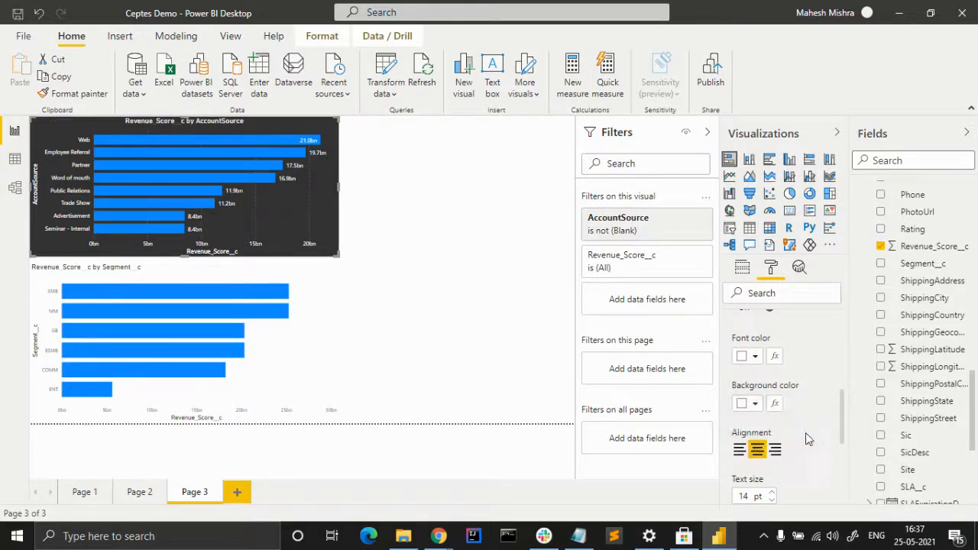
{"action": "scroll", "coordinate": [820, 457], "scroll_direction": "down", "scroll_amount": 3}
{"action": "scroll", "coordinate": [789, 347], "scroll_direction": "up", "scroll_amount": 6}
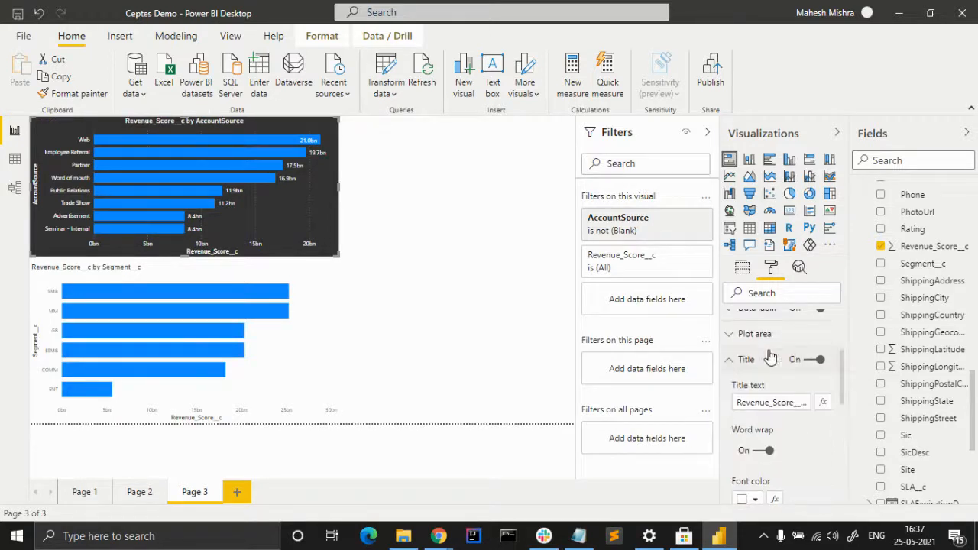
{"action": "left_click", "coordinate": [729, 360]}
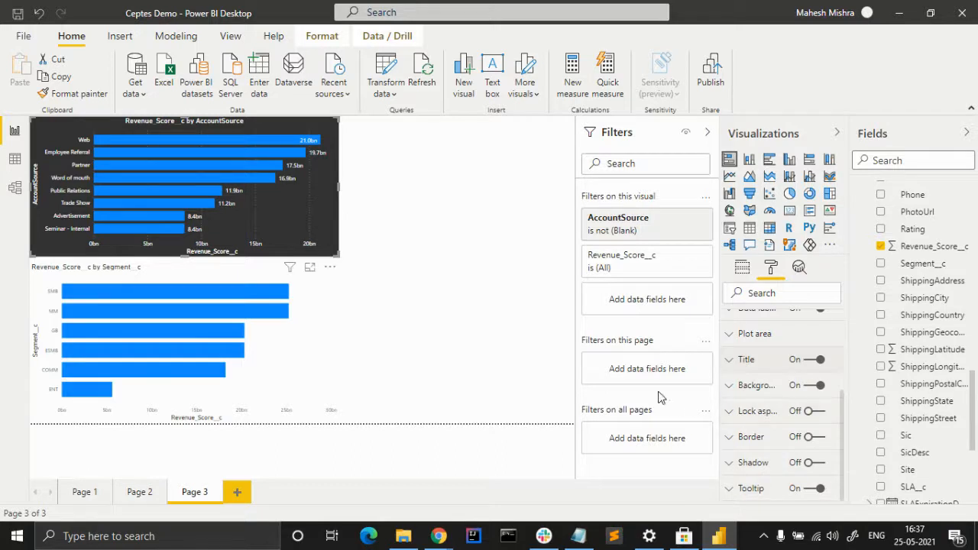
Set the segment chart's Y axis labels to white with a text size of 10 pt.
{"action": "left_click", "coordinate": [309, 337]}
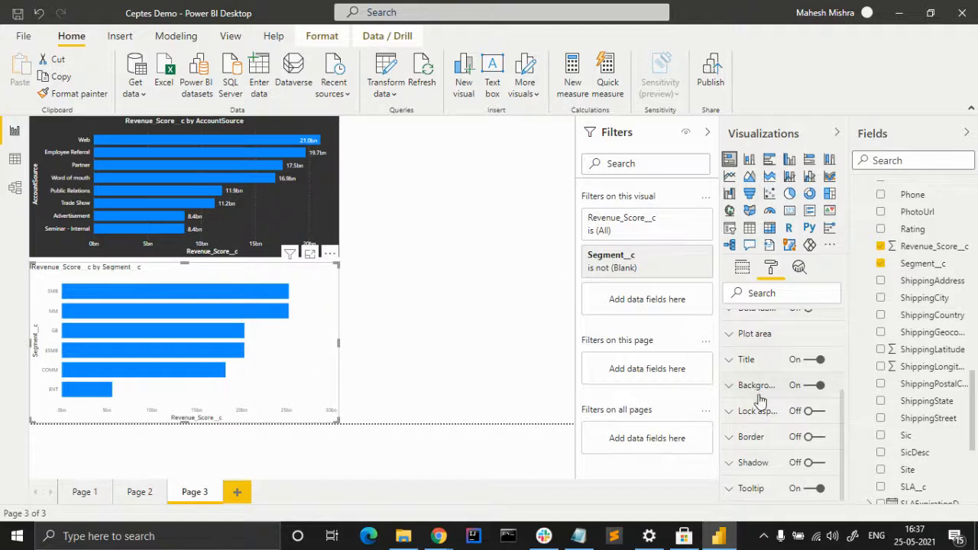
{"action": "scroll", "coordinate": [759, 399], "scroll_direction": "up", "scroll_amount": 3}
{"action": "left_click", "coordinate": [729, 350]}
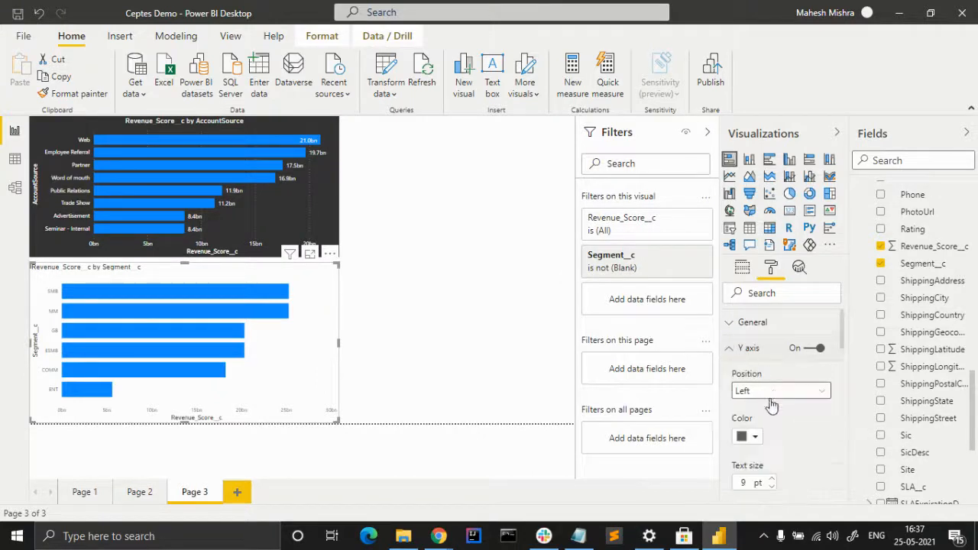
{"action": "scroll", "coordinate": [758, 389], "scroll_direction": "down", "scroll_amount": 2}
{"action": "left_click", "coordinate": [754, 366]}
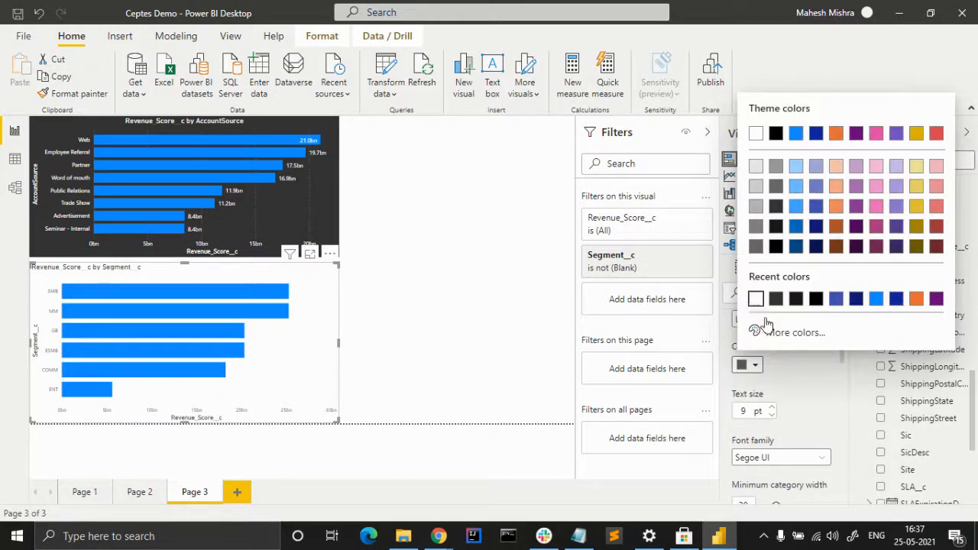
{"action": "left_click", "coordinate": [756, 300]}
{"action": "left_click", "coordinate": [772, 407]}
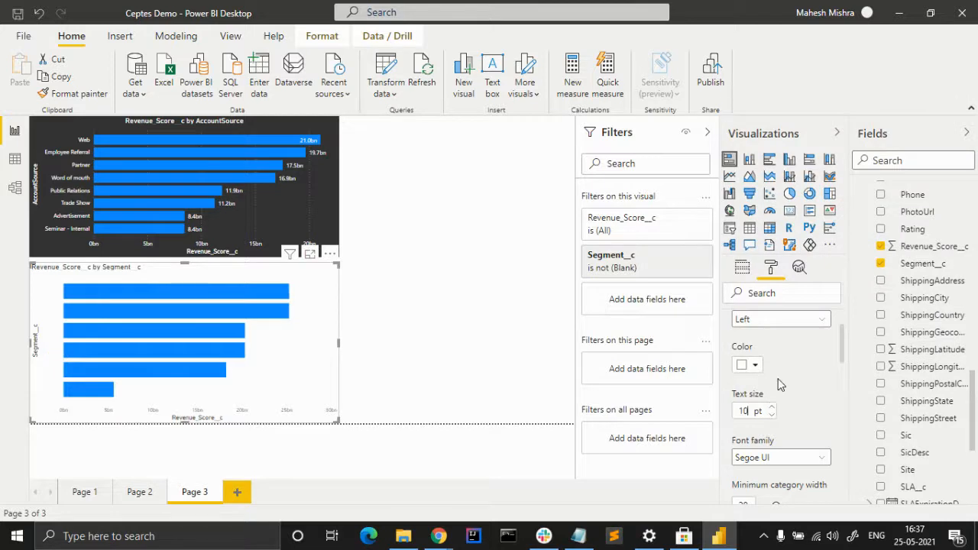
{"action": "scroll", "coordinate": [764, 378], "scroll_direction": "up", "scroll_amount": 2}
{"action": "left_click", "coordinate": [730, 351]}
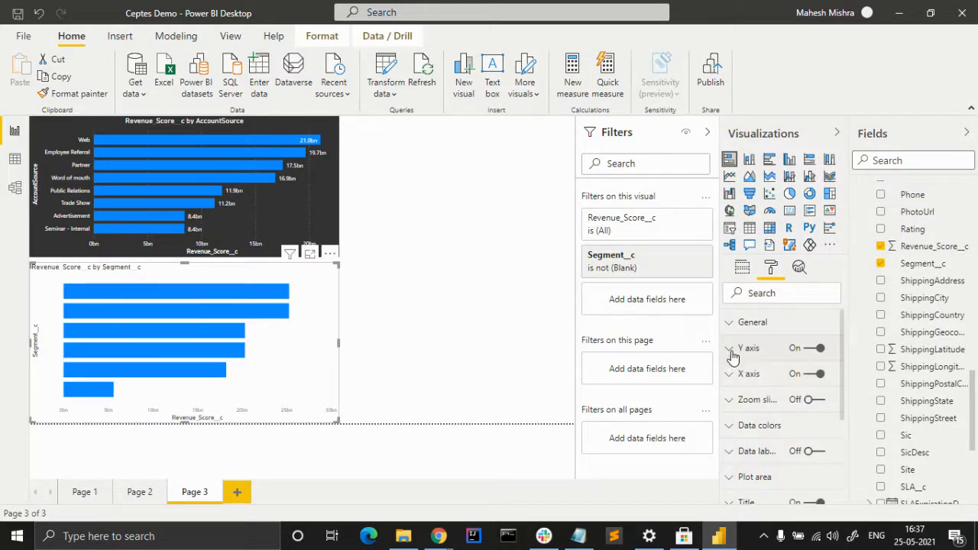
{"action": "left_click", "coordinate": [732, 353]}
{"action": "left_click", "coordinate": [733, 352]}
{"action": "left_click", "coordinate": [734, 352]}
{"action": "left_click", "coordinate": [733, 351]}
Set the segment chart's background colour to the dark grey used on the AccountSource chart.
{"action": "scroll", "coordinate": [761, 424], "scroll_direction": "down", "scroll_amount": 3}
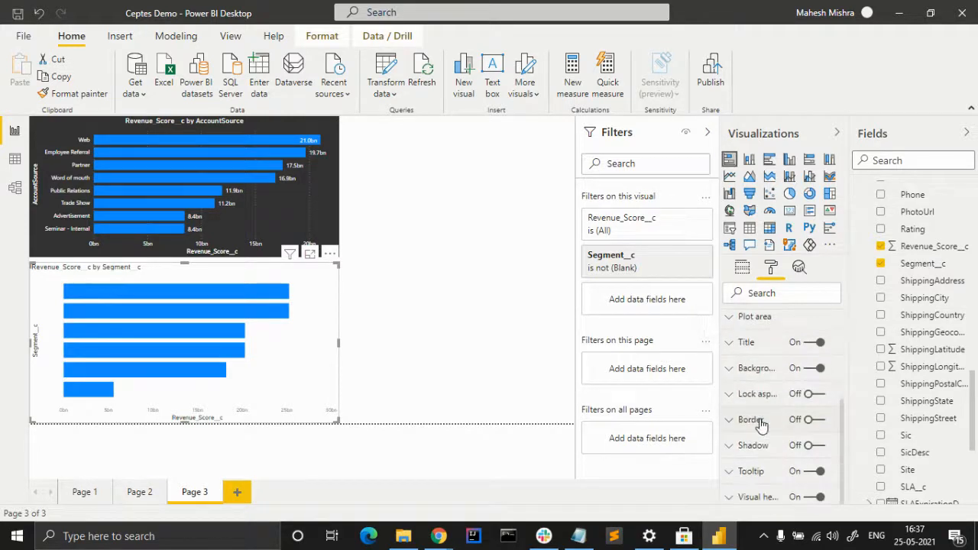
{"action": "left_click", "coordinate": [738, 377]}
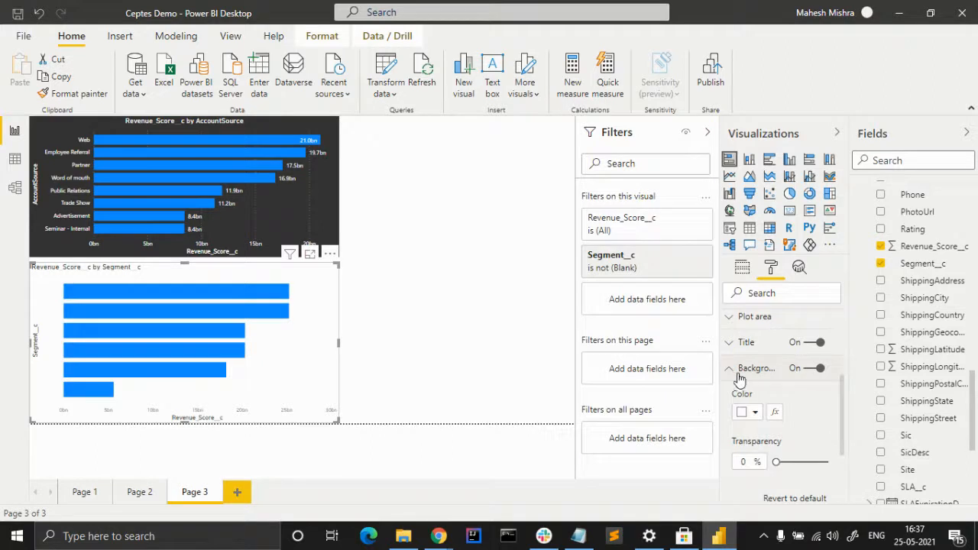
{"action": "left_click", "coordinate": [749, 412]}
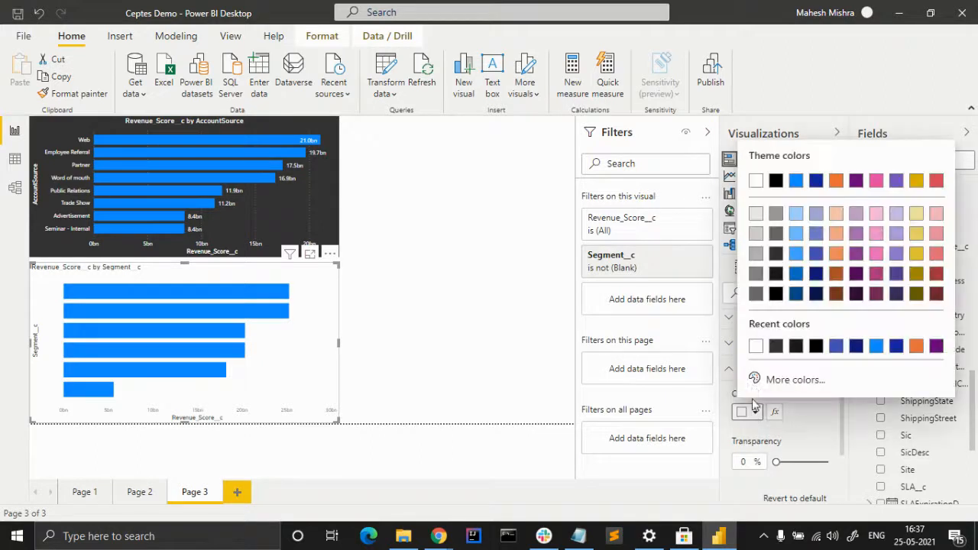
{"action": "left_click", "coordinate": [775, 254]}
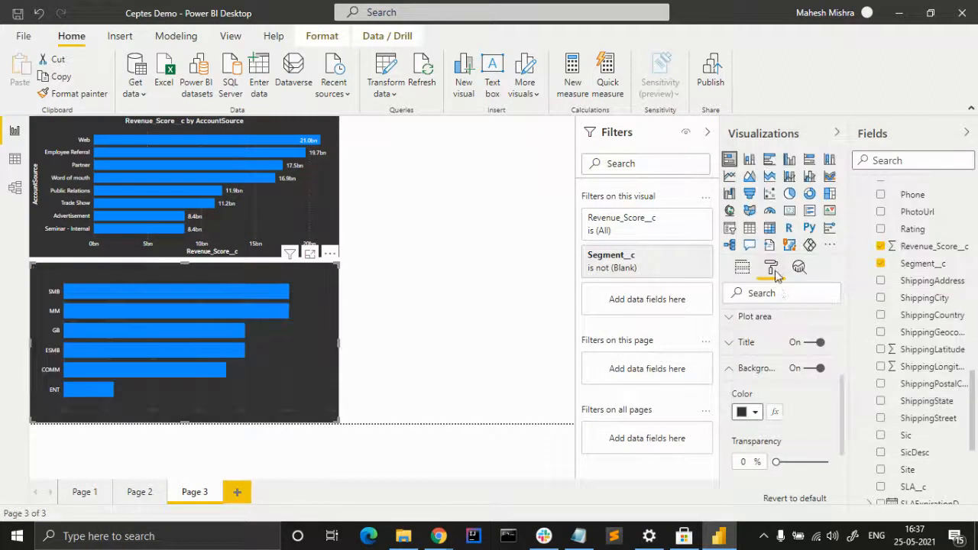
{"action": "left_click", "coordinate": [745, 371]}
{"action": "scroll", "coordinate": [755, 389], "scroll_direction": "up", "scroll_amount": 3}
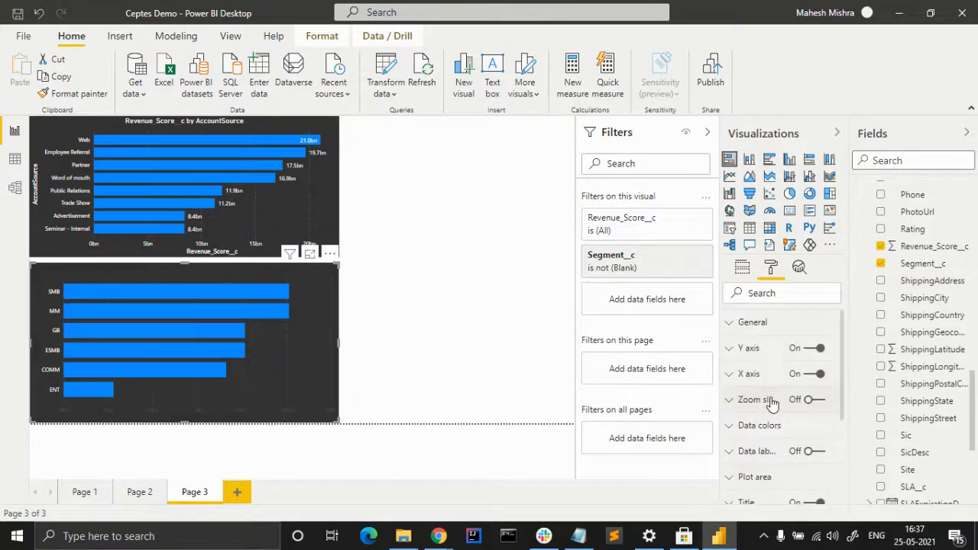
Set the Y-axis title color to white on the segment revenue bar chart.
{"action": "left_click", "coordinate": [767, 373]}
{"action": "scroll", "coordinate": [764, 390], "scroll_direction": "down", "scroll_amount": 10}
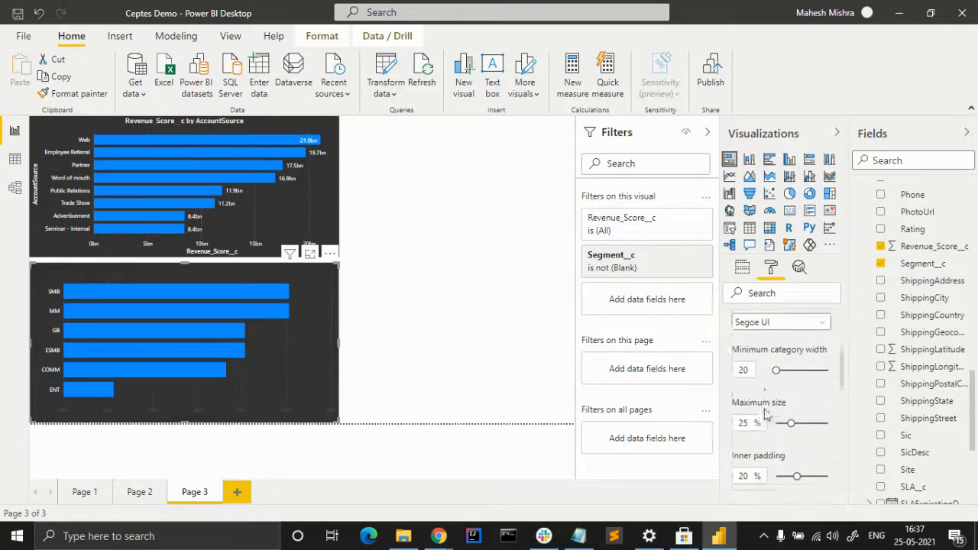
{"action": "left_click", "coordinate": [755, 401]}
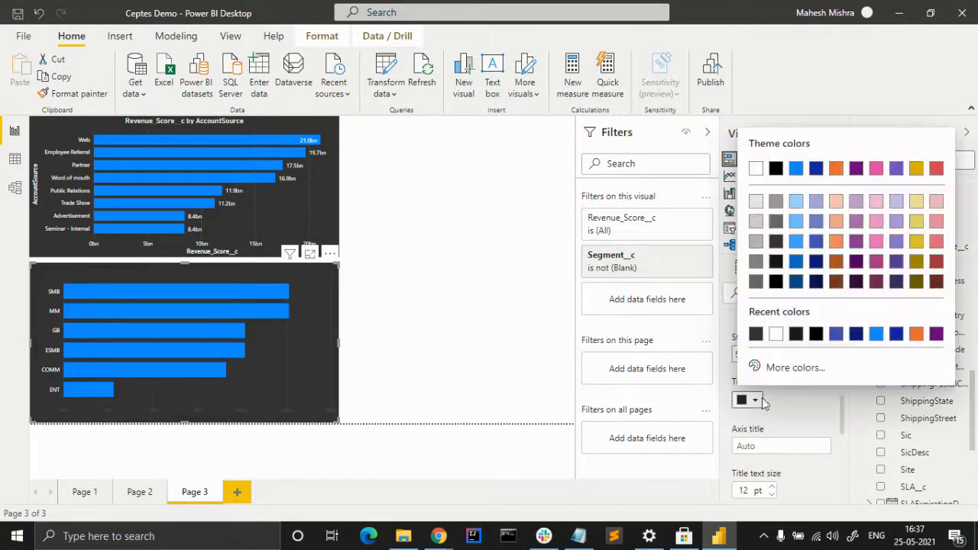
{"action": "left_click", "coordinate": [776, 334]}
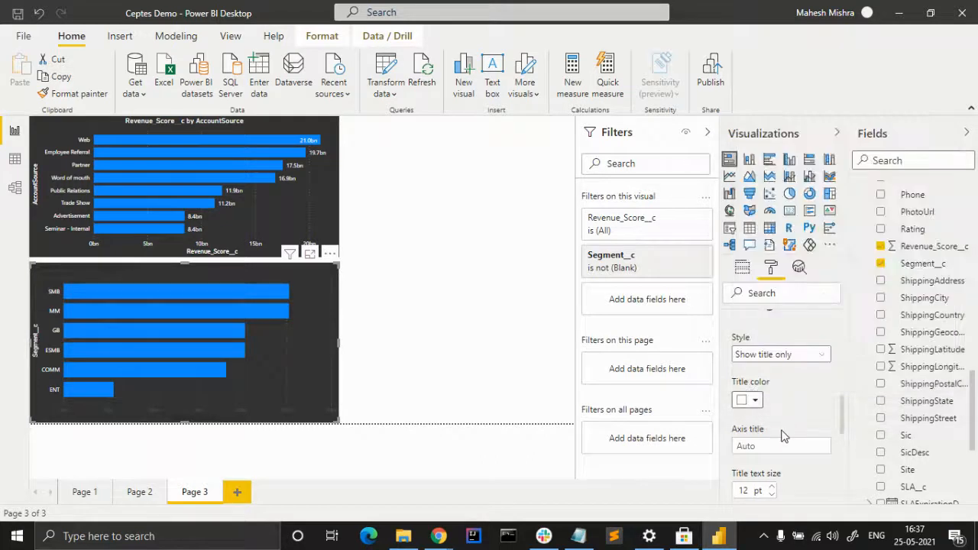
{"action": "scroll", "coordinate": [783, 435], "scroll_direction": "down", "scroll_amount": 5}
{"action": "scroll", "coordinate": [738, 386], "scroll_direction": "up", "scroll_amount": 5}
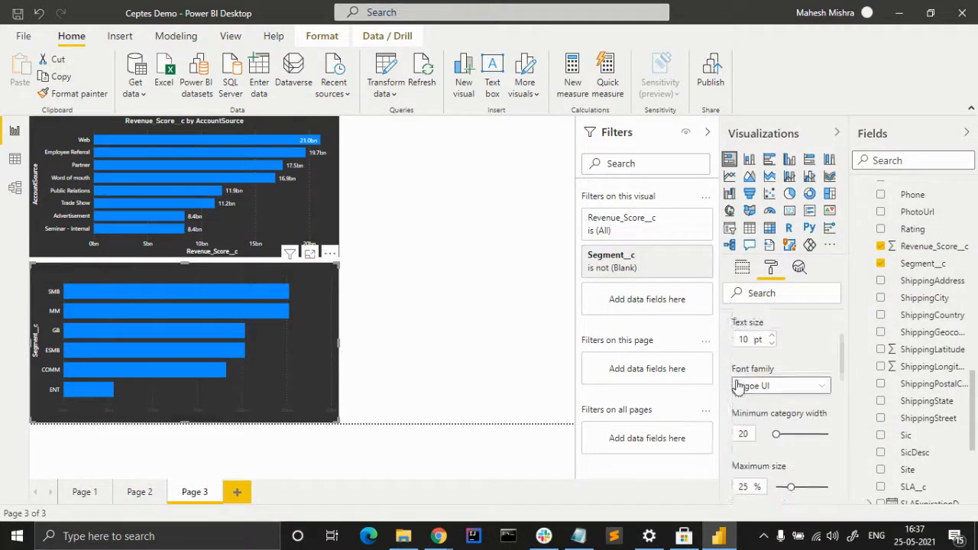
{"action": "left_click", "coordinate": [735, 350]}
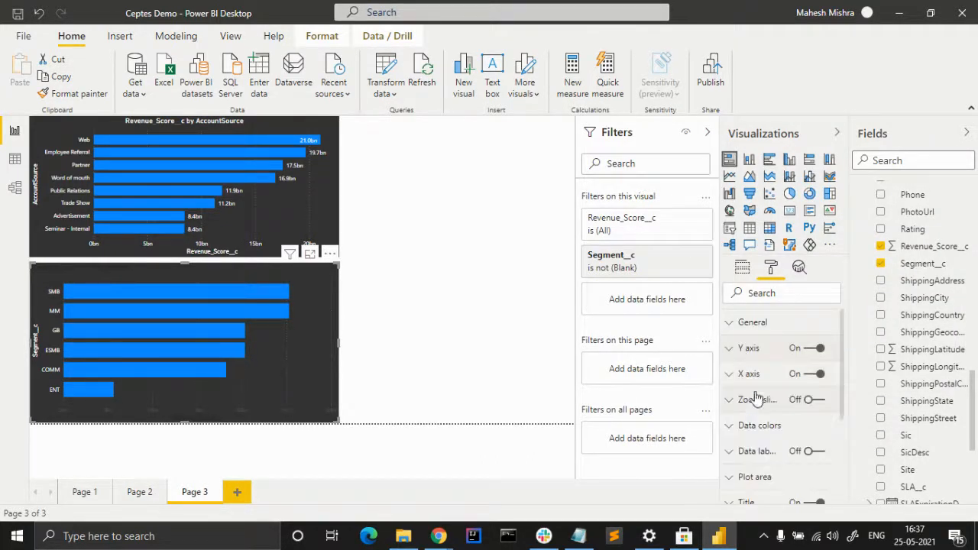
Make the segment chart's X-axis labels white with a text size of 10 pt.
{"action": "left_click", "coordinate": [749, 374]}
{"action": "scroll", "coordinate": [761, 390], "scroll_direction": "down", "scroll_amount": 5}
{"action": "left_click", "coordinate": [757, 370]}
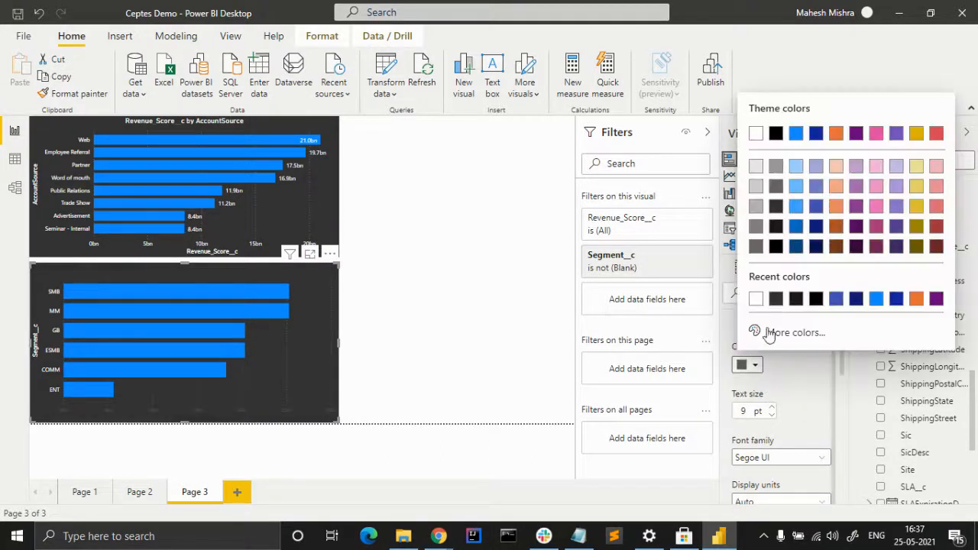
{"action": "left_click", "coordinate": [754, 298]}
{"action": "left_click", "coordinate": [772, 408]}
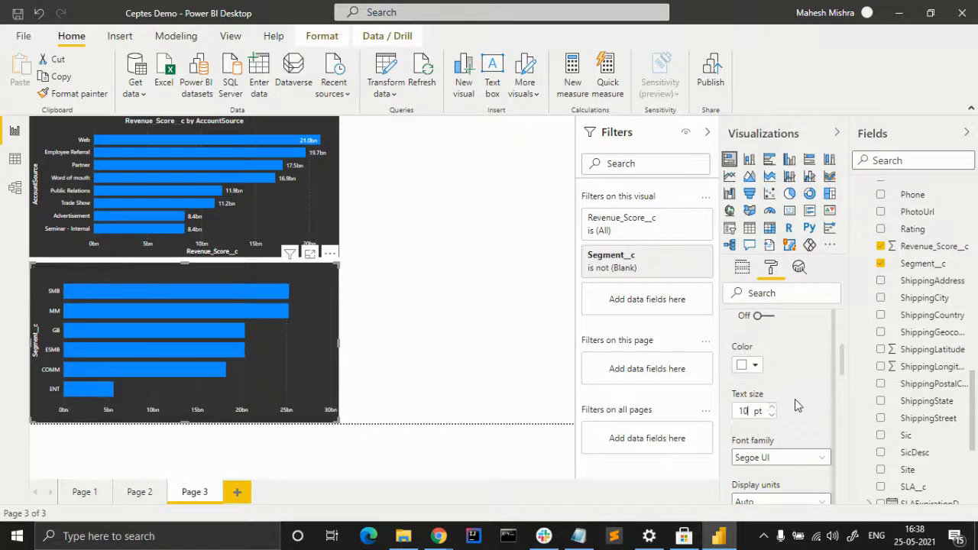
Set the X-axis title color to white on the segment chart.
{"action": "scroll", "coordinate": [795, 402], "scroll_direction": "down", "scroll_amount": 8}
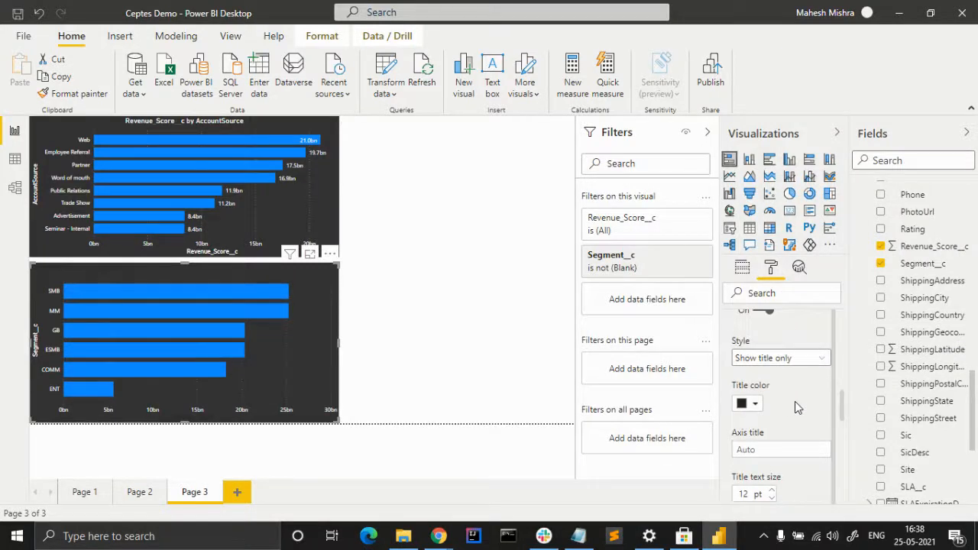
{"action": "left_click", "coordinate": [752, 404]}
{"action": "left_click", "coordinate": [754, 339]}
{"action": "scroll", "coordinate": [775, 405], "scroll_direction": "down", "scroll_amount": 4}
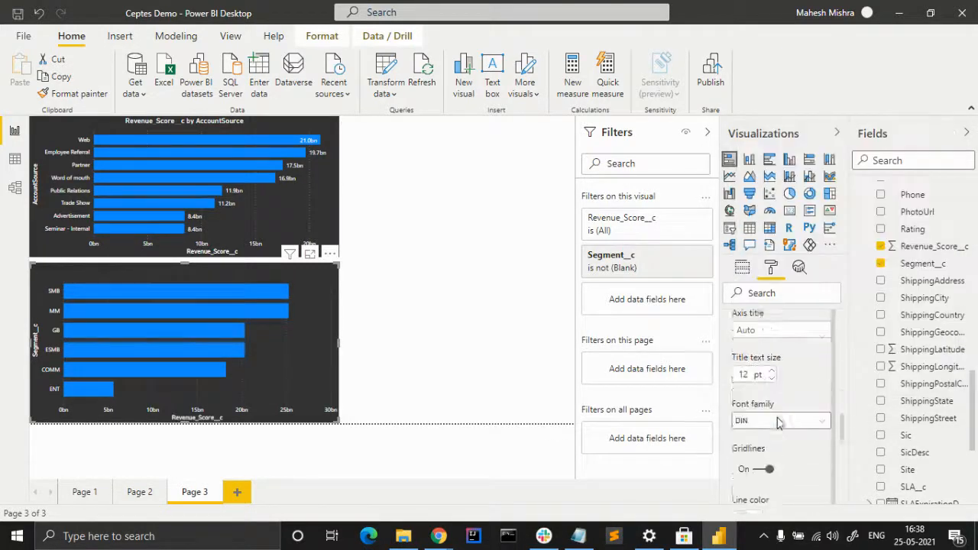
Change the segment chart's X-axis gridline color to white.
{"action": "scroll", "coordinate": [777, 417], "scroll_direction": "down", "scroll_amount": 3}
{"action": "scroll", "coordinate": [777, 405], "scroll_direction": "down", "scroll_amount": 2}
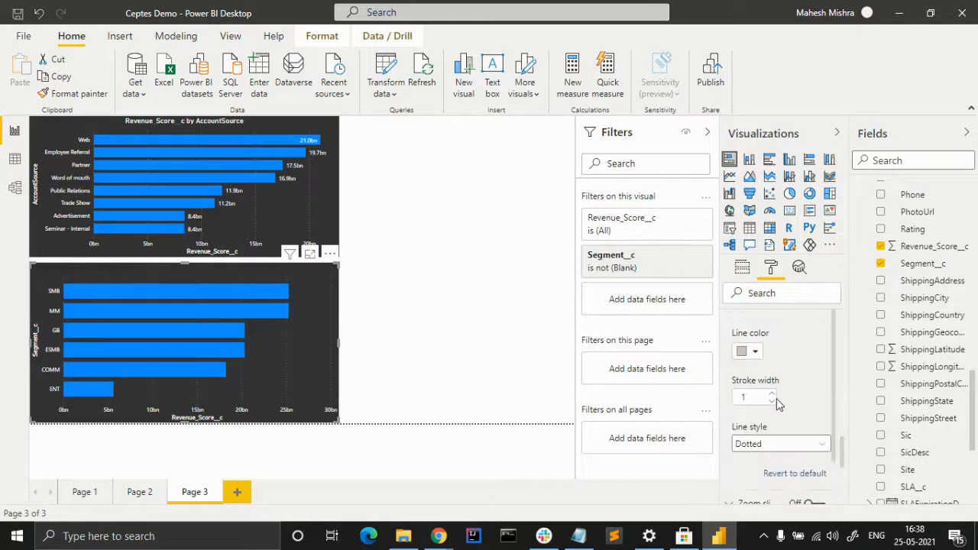
{"action": "left_click", "coordinate": [755, 351]}
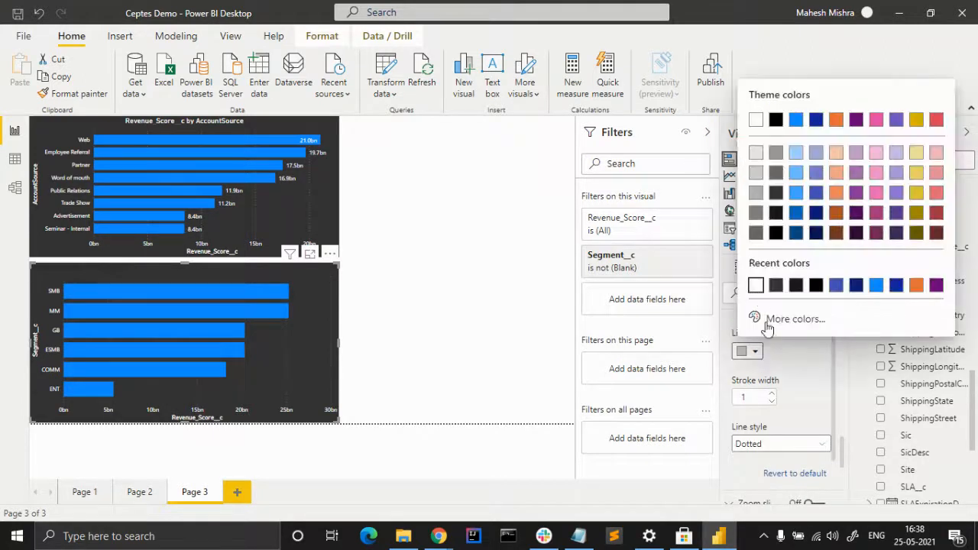
{"action": "left_click", "coordinate": [755, 285]}
{"action": "scroll", "coordinate": [810, 426], "scroll_direction": "down", "scroll_amount": 2}
{"action": "scroll", "coordinate": [787, 418], "scroll_direction": "up", "scroll_amount": 10}
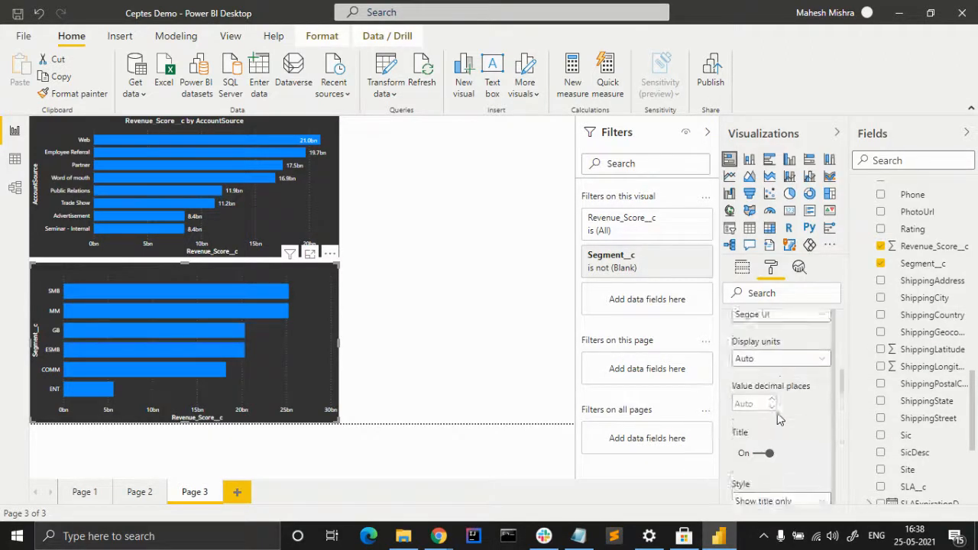
{"action": "scroll", "coordinate": [743, 397], "scroll_direction": "up", "scroll_amount": 3}
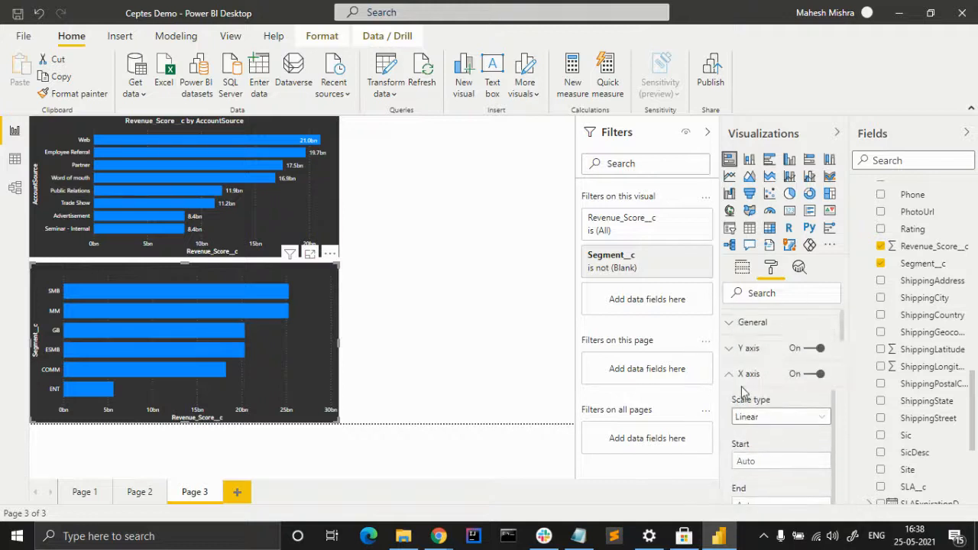
{"action": "left_click", "coordinate": [730, 380]}
Set the font color of the segment chart's title to white.
{"action": "scroll", "coordinate": [776, 451], "scroll_direction": "down", "scroll_amount": 2}
{"action": "scroll", "coordinate": [777, 451], "scroll_direction": "up", "scroll_amount": 1}
{"action": "scroll", "coordinate": [756, 459], "scroll_direction": "up", "scroll_amount": 1}
{"action": "scroll", "coordinate": [734, 436], "scroll_direction": "down", "scroll_amount": 1}
{"action": "left_click", "coordinate": [730, 432]}
{"action": "scroll", "coordinate": [746, 428], "scroll_direction": "down", "scroll_amount": 3}
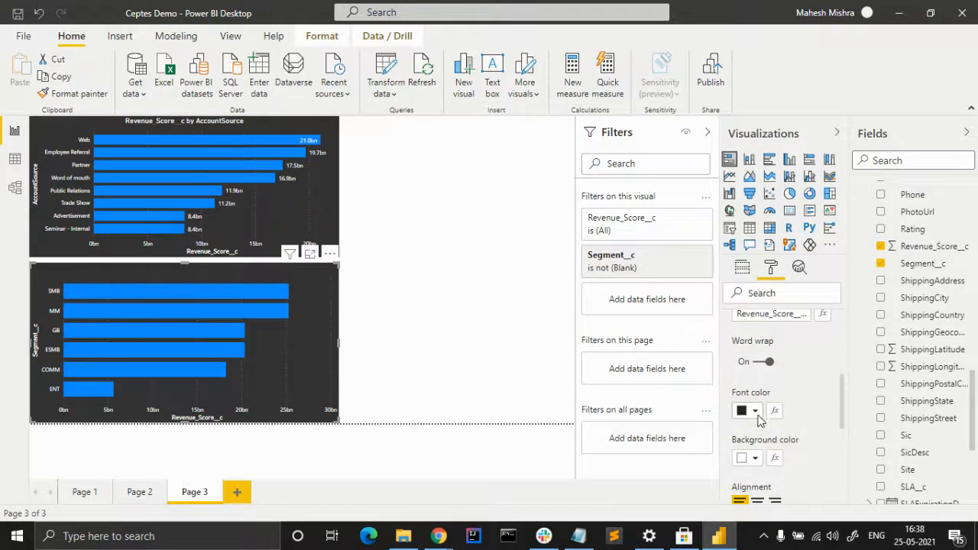
{"action": "left_click", "coordinate": [757, 413]}
{"action": "left_click", "coordinate": [756, 344]}
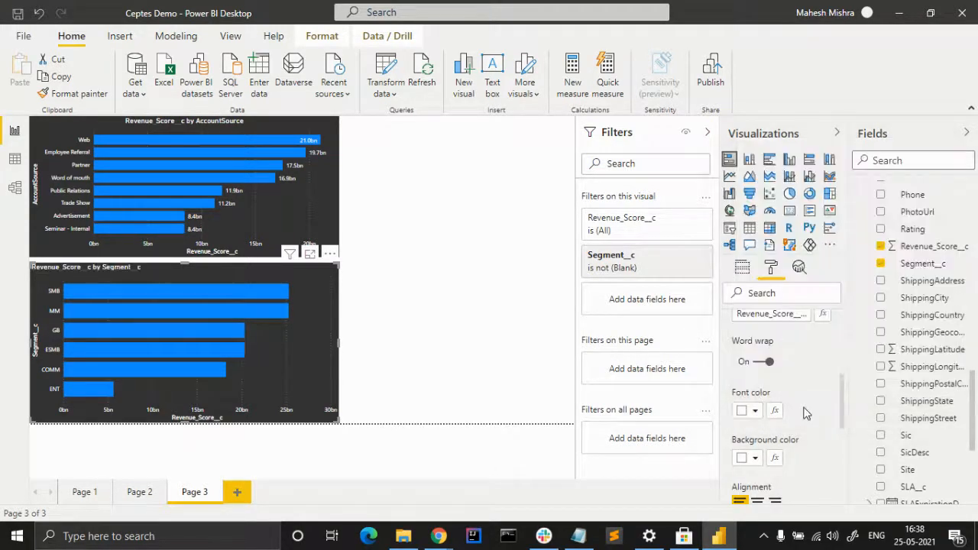
Center-align the title of the segment chart.
{"action": "scroll", "coordinate": [764, 439], "scroll_direction": "down", "scroll_amount": 2}
{"action": "left_click", "coordinate": [757, 434]}
{"action": "scroll", "coordinate": [802, 413], "scroll_direction": "down", "scroll_amount": 3}
{"action": "scroll", "coordinate": [802, 413], "scroll_direction": "up", "scroll_amount": 5}
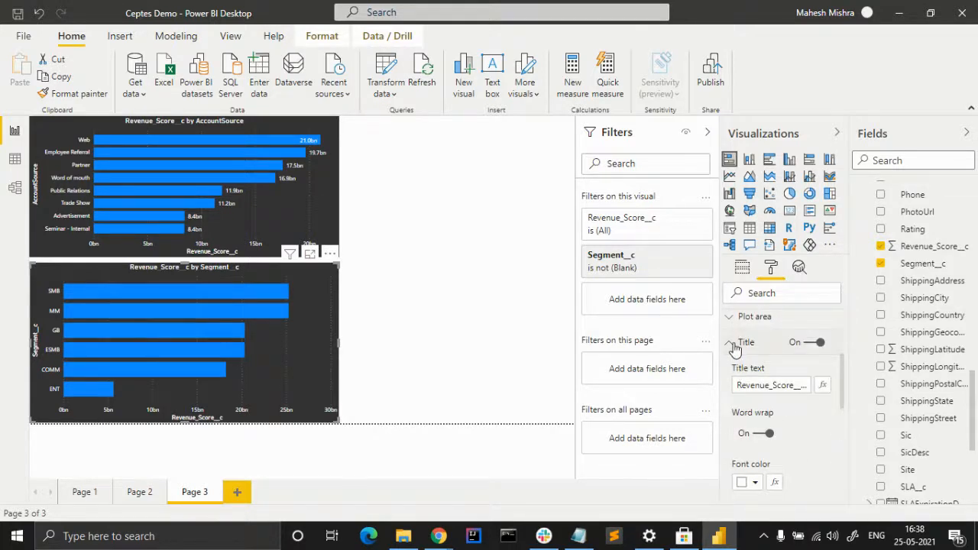
{"action": "left_click", "coordinate": [732, 344]}
{"action": "left_click", "coordinate": [746, 342]}
{"action": "left_click", "coordinate": [728, 343]}
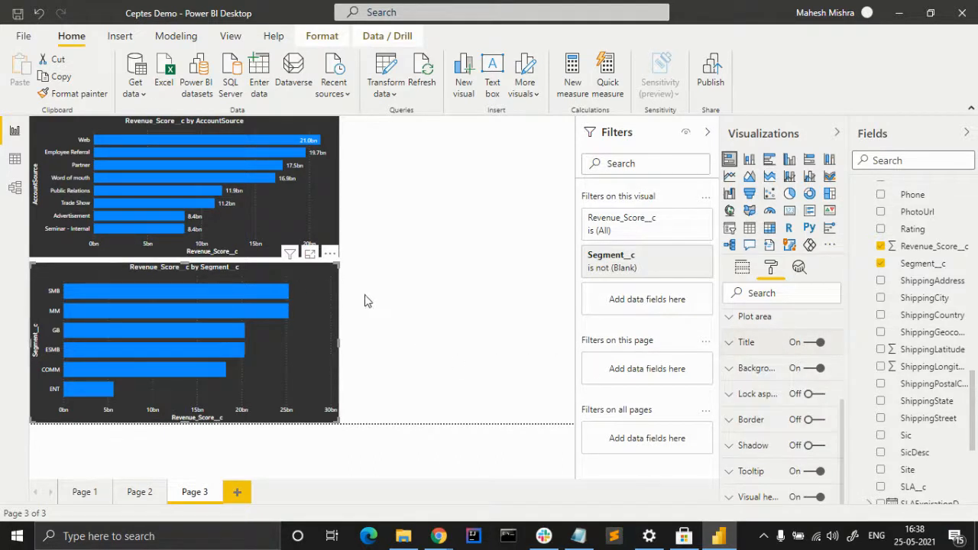
Collapse the filter pane and extend the AccountSource chart's lower edge down to meet the segment chart.
{"action": "left_click", "coordinate": [708, 133]}
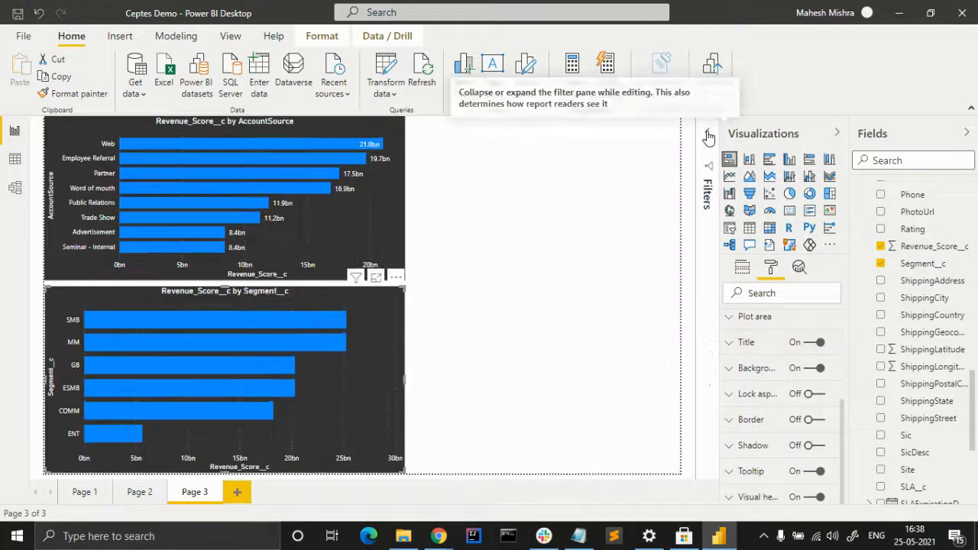
{"action": "left_click", "coordinate": [335, 236]}
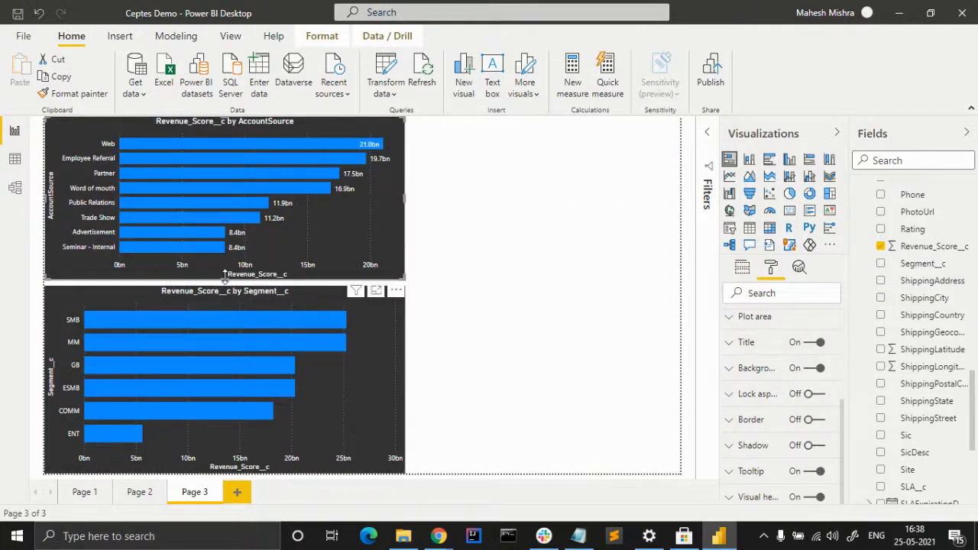
{"action": "left_click_drag", "start_coordinate": [225, 289], "coordinate": [196, 284]}
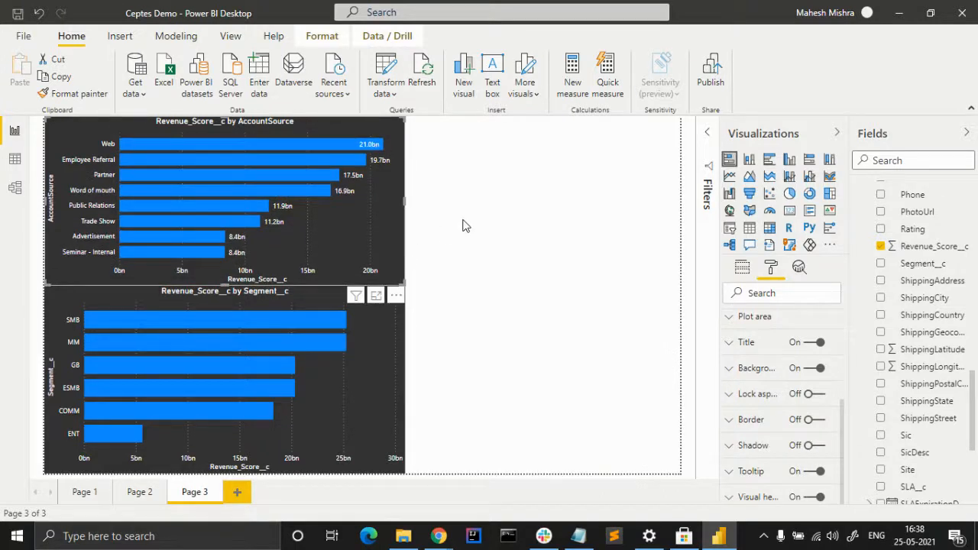
{"action": "left_click", "coordinate": [492, 218]}
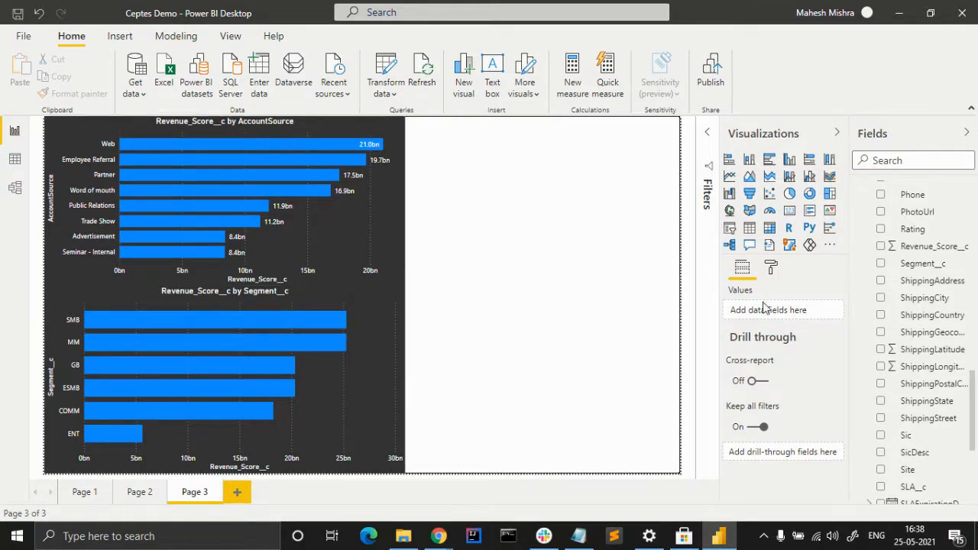
Turn on data labels for the segment chart and color them white.
{"action": "left_click", "coordinate": [771, 271]}
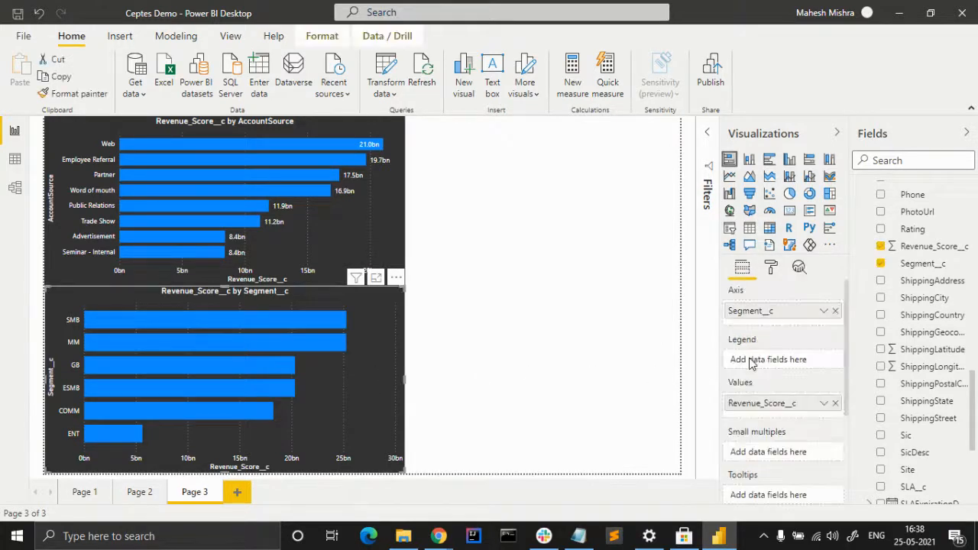
{"action": "left_click", "coordinate": [775, 272]}
{"action": "scroll", "coordinate": [784, 376], "scroll_direction": "down", "scroll_amount": 2}
{"action": "scroll", "coordinate": [795, 375], "scroll_direction": "up", "scroll_amount": 1}
{"action": "left_click", "coordinate": [813, 382]}
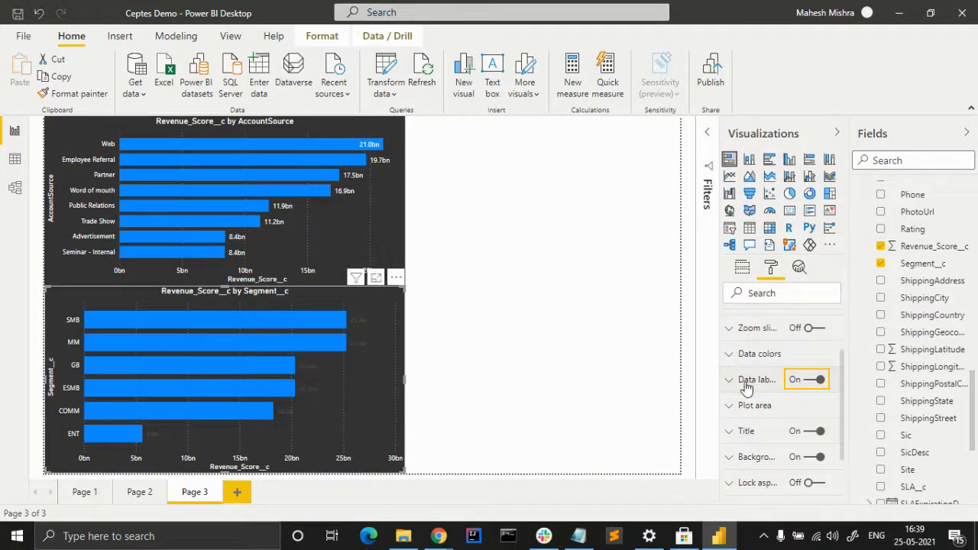
{"action": "left_click", "coordinate": [739, 382]}
{"action": "scroll", "coordinate": [752, 382], "scroll_direction": "down", "scroll_amount": 2}
{"action": "left_click", "coordinate": [754, 354]}
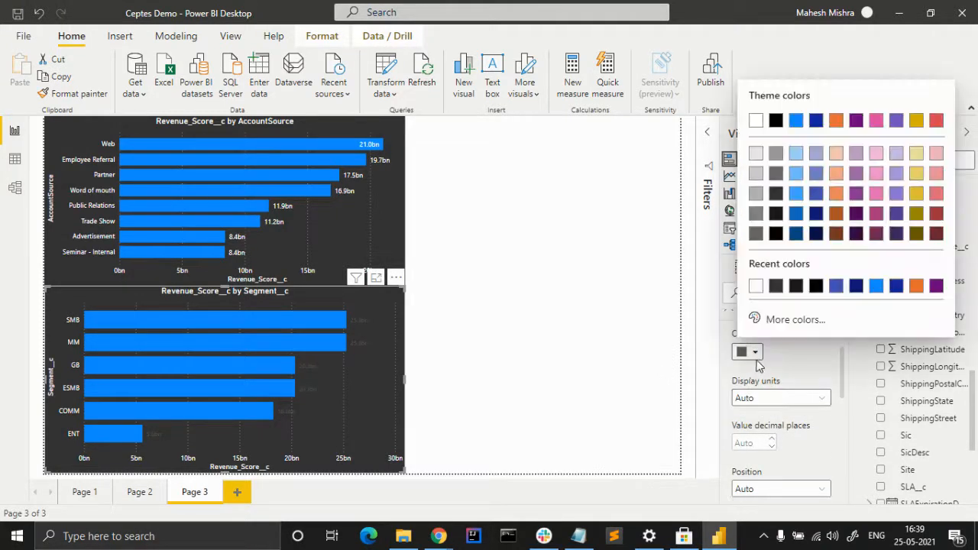
{"action": "left_click", "coordinate": [755, 286]}
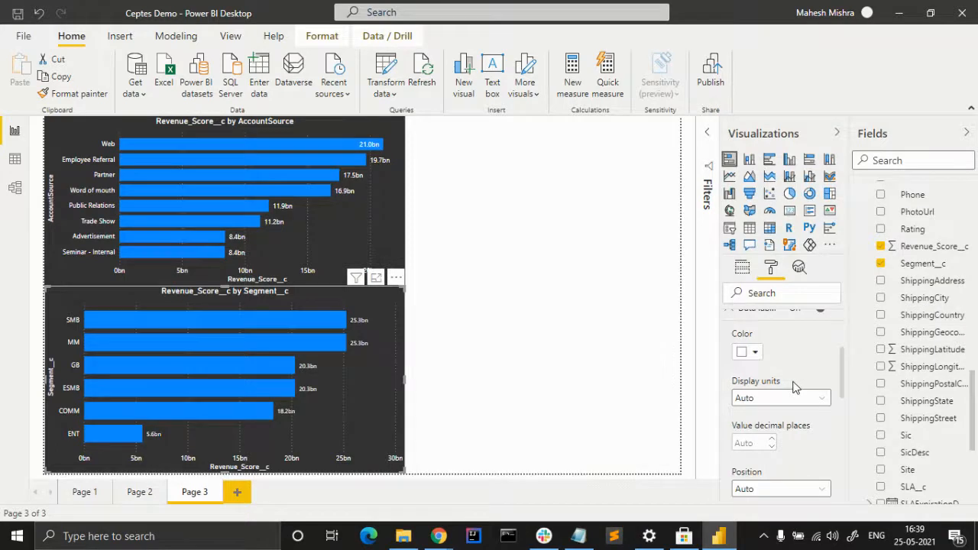
Increase the text size of the segment chart's data labels by one increment.
{"action": "scroll", "coordinate": [795, 391], "scroll_direction": "down", "scroll_amount": 2}
{"action": "scroll", "coordinate": [795, 391], "scroll_direction": "down", "scroll_amount": 3}
{"action": "left_click", "coordinate": [772, 367]}
{"action": "scroll", "coordinate": [772, 375], "scroll_direction": "up", "scroll_amount": 5}
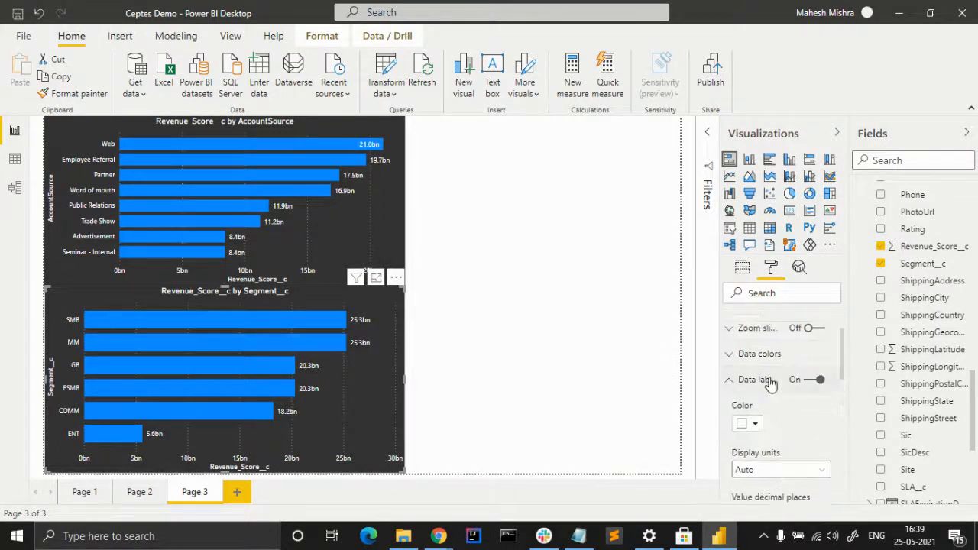
{"action": "left_click", "coordinate": [732, 380]}
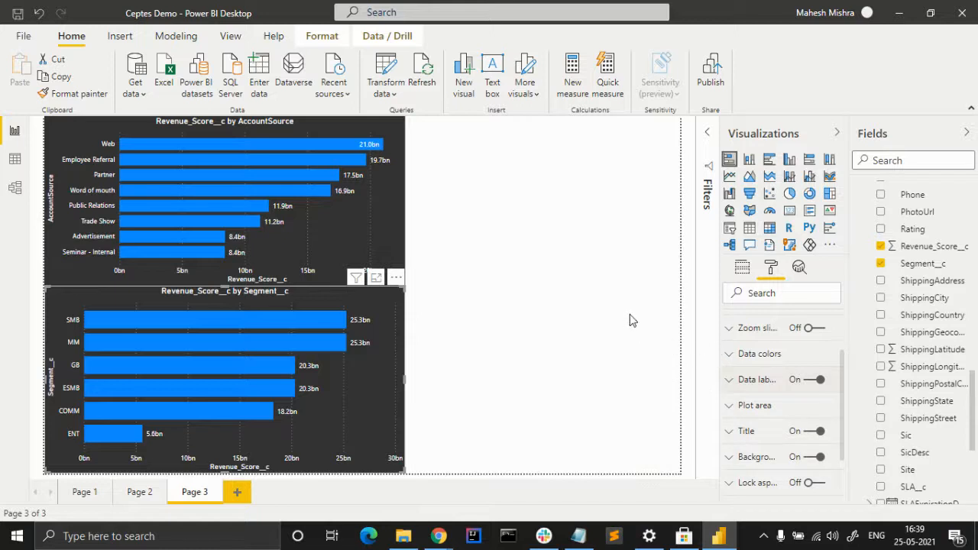
{"action": "left_click", "coordinate": [590, 304]}
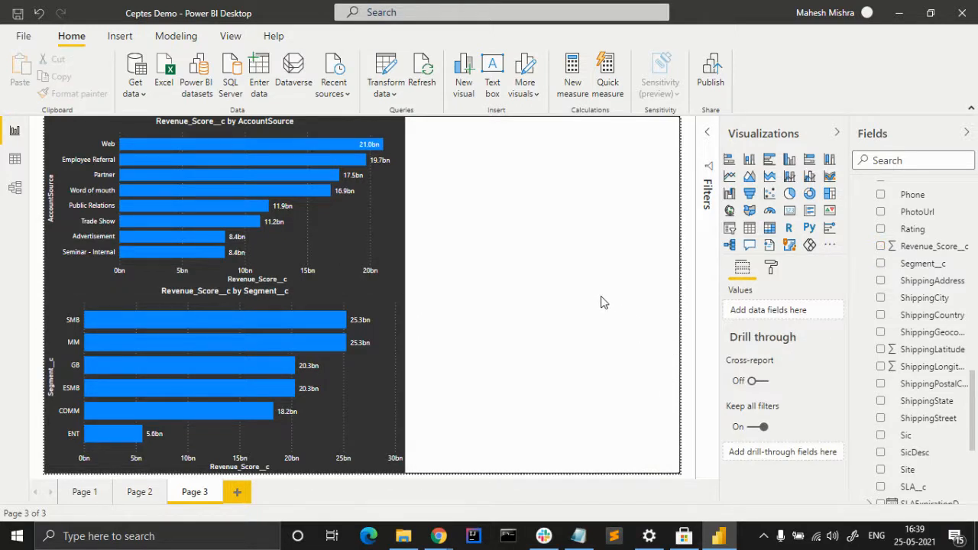
Add a gauge visual to the empty area of the page with AnnualRevenue as its value.
{"action": "left_click", "coordinate": [770, 211]}
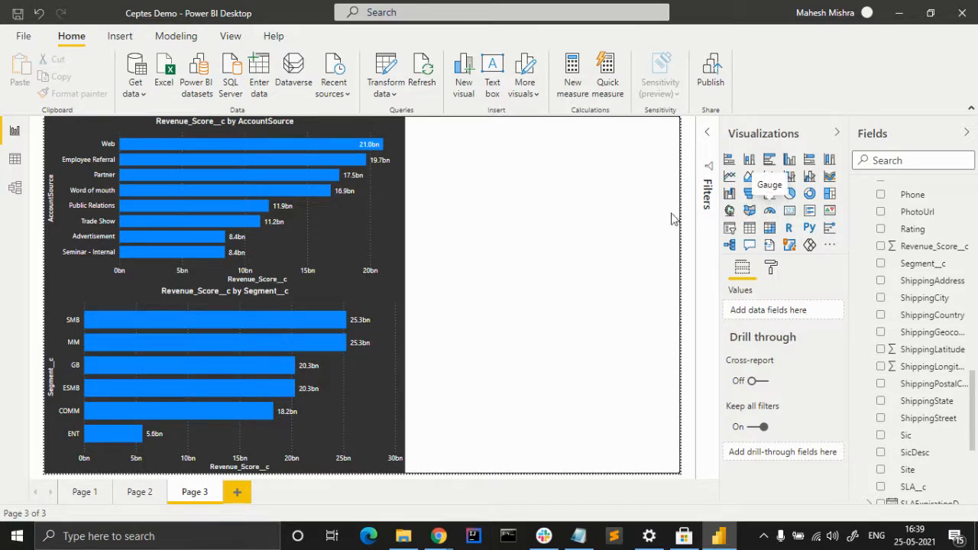
{"action": "left_click", "coordinate": [770, 212]}
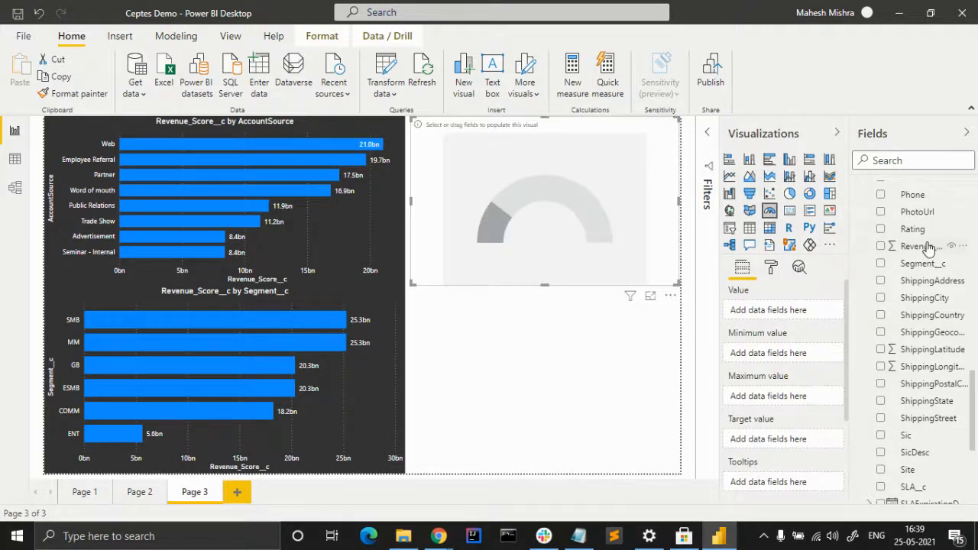
{"action": "scroll", "coordinate": [927, 246], "scroll_direction": "up", "scroll_amount": 10}
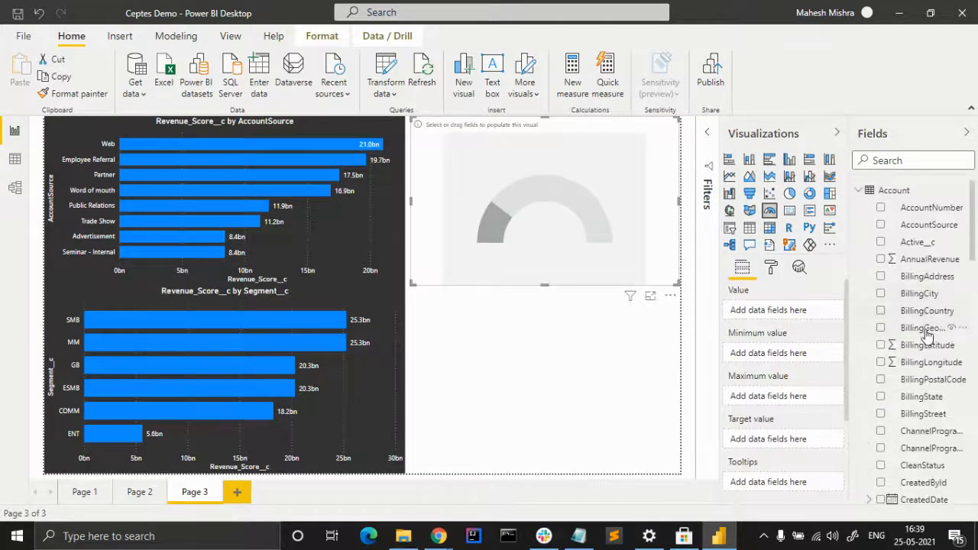
{"action": "scroll", "coordinate": [927, 327], "scroll_direction": "down", "scroll_amount": 10}
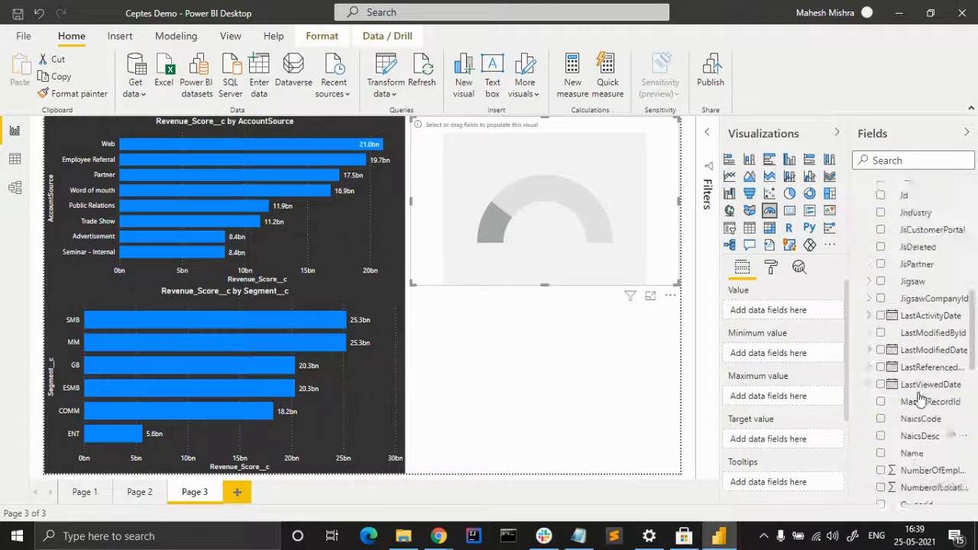
{"action": "scroll", "coordinate": [921, 398], "scroll_direction": "up", "scroll_amount": 10}
{"action": "left_click_drag", "start_coordinate": [928, 259], "coordinate": [454, 218]}
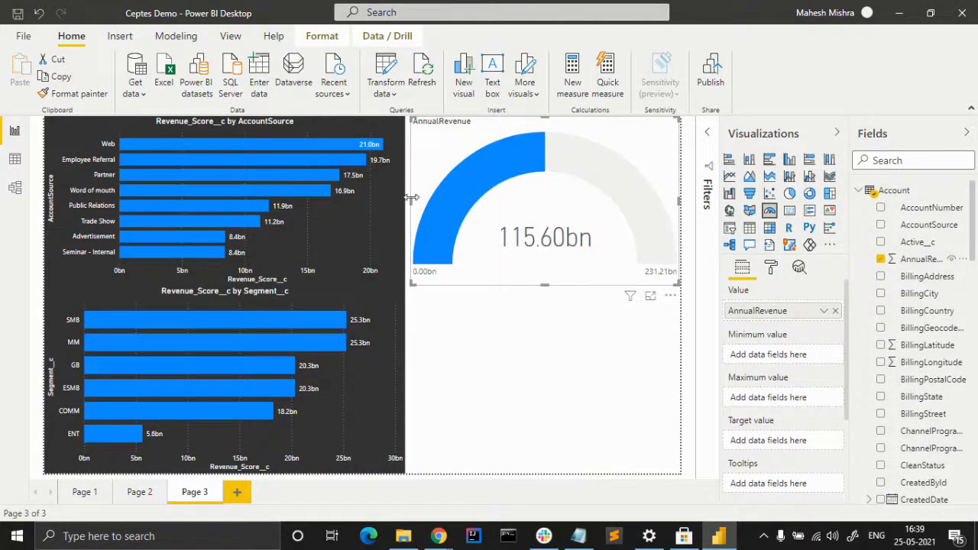
Set the AnnualRevenue gauge's background color to the same dark gray as the bar charts.
{"action": "left_click", "coordinate": [772, 269]}
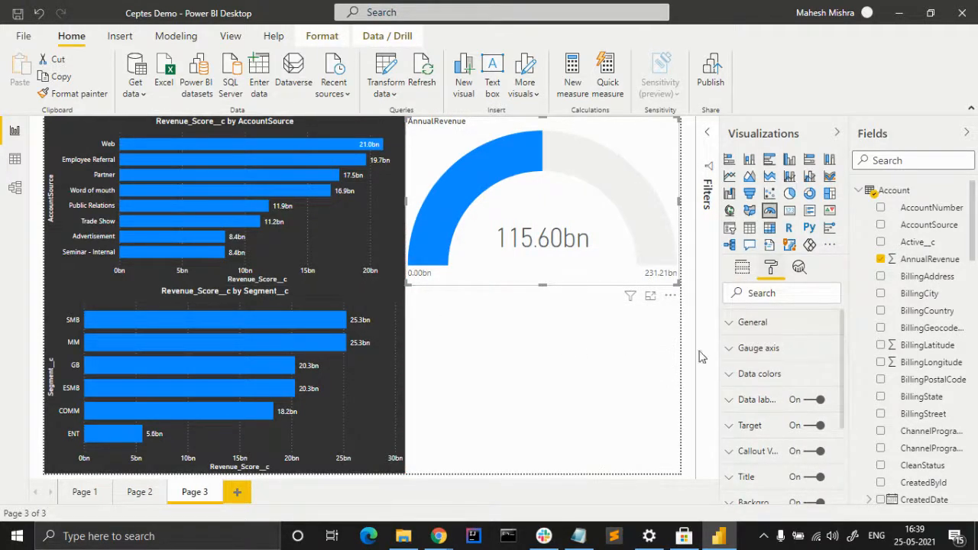
{"action": "scroll", "coordinate": [755, 397], "scroll_direction": "down", "scroll_amount": 2}
{"action": "scroll", "coordinate": [757, 386], "scroll_direction": "up", "scroll_amount": 2}
{"action": "scroll", "coordinate": [760, 390], "scroll_direction": "down", "scroll_amount": 3}
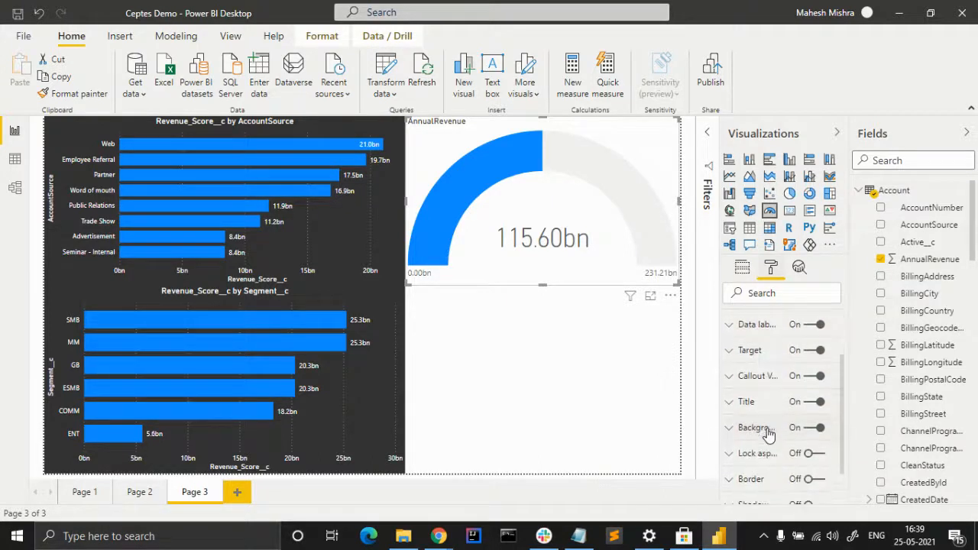
{"action": "left_click", "coordinate": [745, 369]}
{"action": "scroll", "coordinate": [757, 372], "scroll_direction": "down", "scroll_amount": 2}
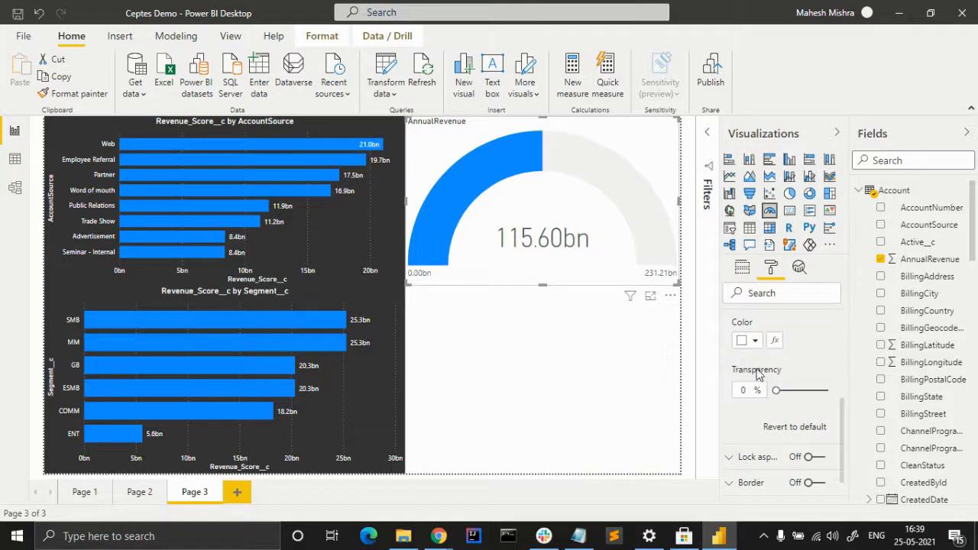
{"action": "left_click", "coordinate": [755, 342]}
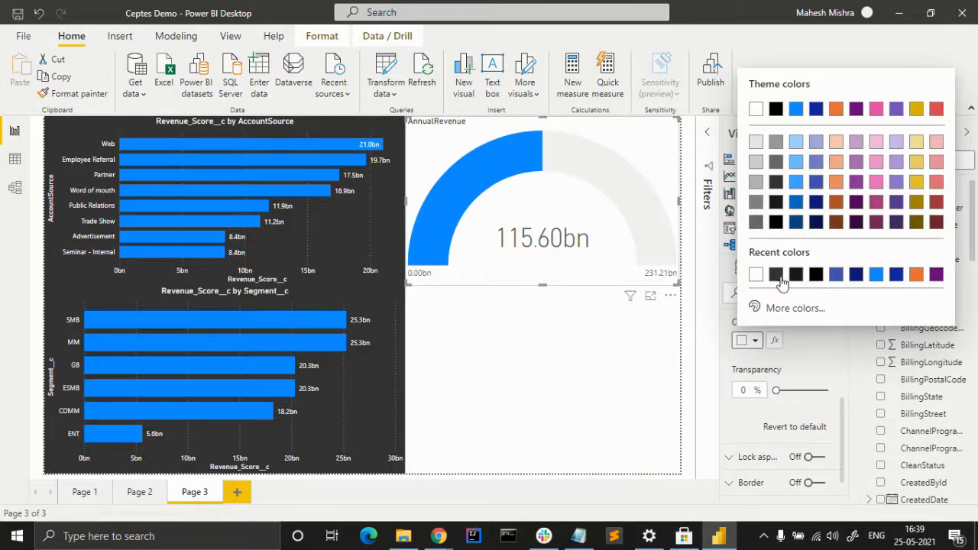
{"action": "left_click", "coordinate": [776, 183]}
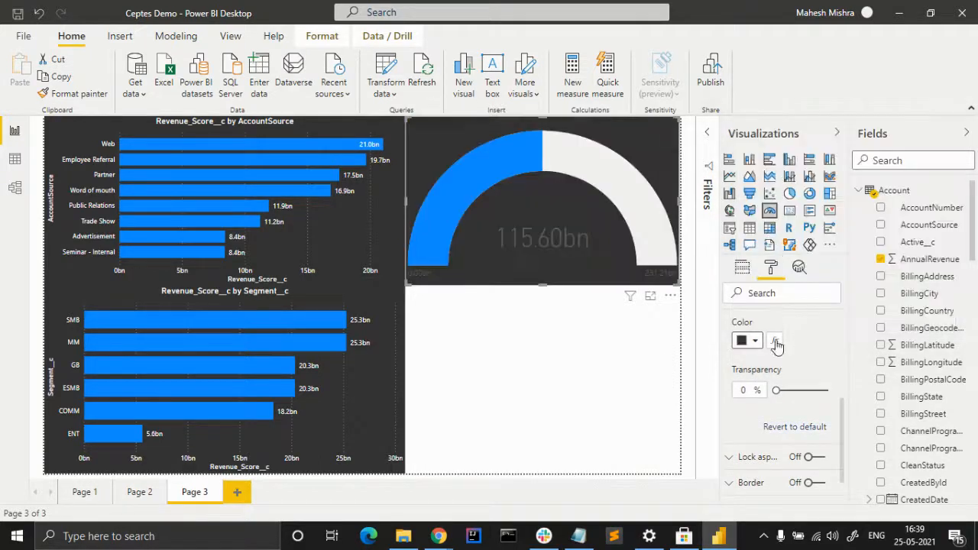
Set the AnnualRevenue gauge title's font color to white.
{"action": "scroll", "coordinate": [795, 400], "scroll_direction": "up", "scroll_amount": 3}
{"action": "left_click", "coordinate": [730, 442]}
{"action": "left_click", "coordinate": [729, 415]}
{"action": "scroll", "coordinate": [757, 420], "scroll_direction": "down", "scroll_amount": 3}
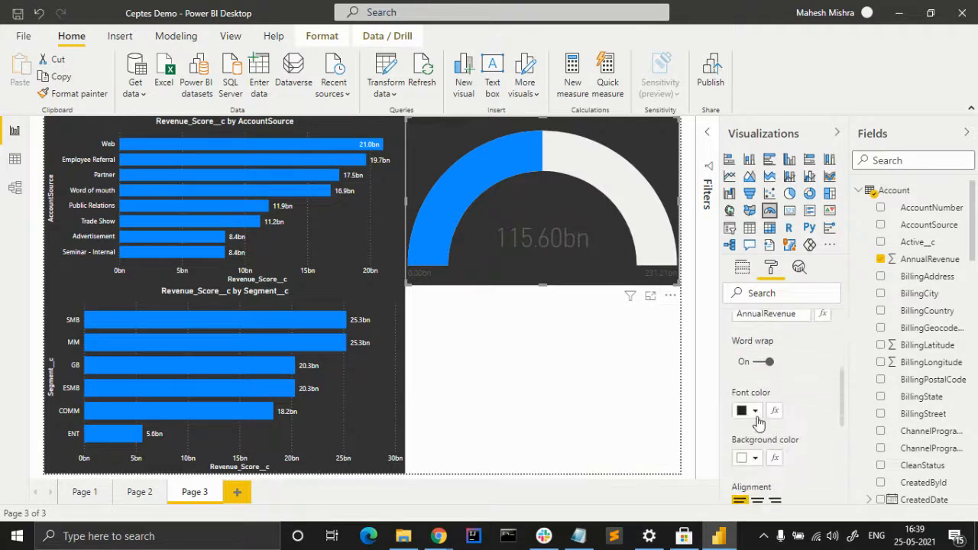
{"action": "left_click", "coordinate": [754, 410]}
{"action": "left_click", "coordinate": [776, 345]}
{"action": "scroll", "coordinate": [745, 421], "scroll_direction": "up", "scroll_amount": 3}
{"action": "left_click", "coordinate": [745, 416]}
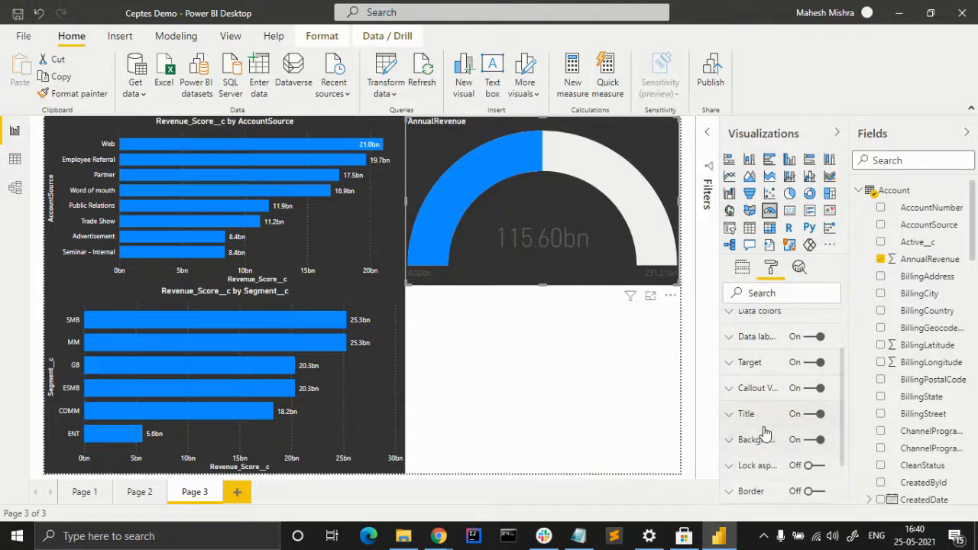
Examine the gauge axis settings for options that control the color of the gauge's numbers.
{"action": "scroll", "coordinate": [760, 436], "scroll_direction": "up", "scroll_amount": 3}
{"action": "scroll", "coordinate": [764, 434], "scroll_direction": "down", "scroll_amount": 3}
{"action": "scroll", "coordinate": [764, 434], "scroll_direction": "up", "scroll_amount": 2}
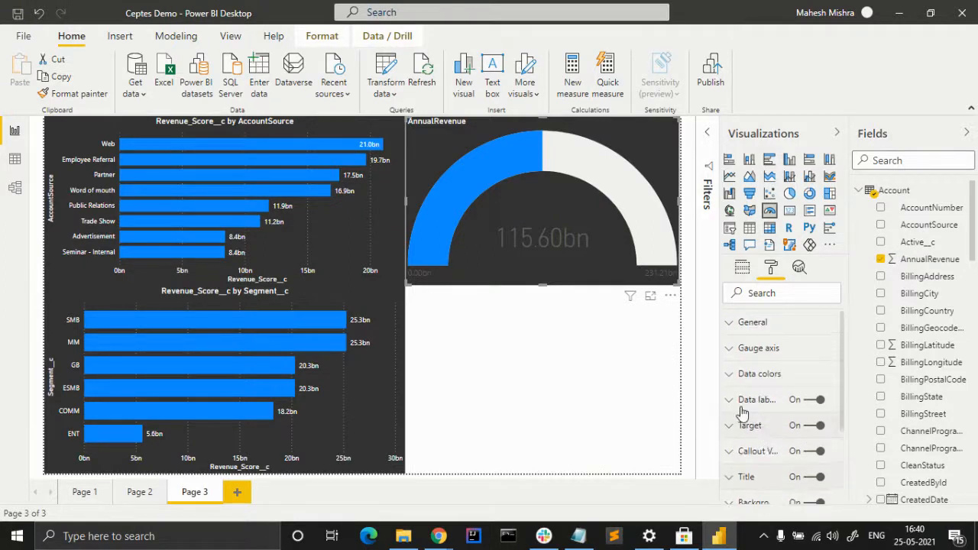
{"action": "left_click", "coordinate": [731, 350]}
{"action": "scroll", "coordinate": [749, 411], "scroll_direction": "down", "scroll_amount": 3}
{"action": "scroll", "coordinate": [745, 397], "scroll_direction": "up", "scroll_amount": 3}
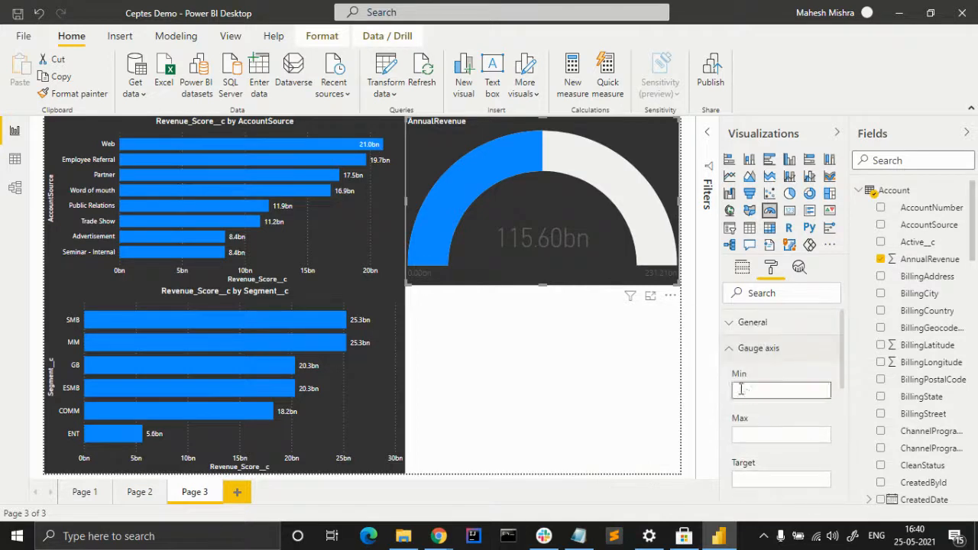
{"action": "left_click", "coordinate": [730, 350]}
{"action": "left_click", "coordinate": [731, 350]}
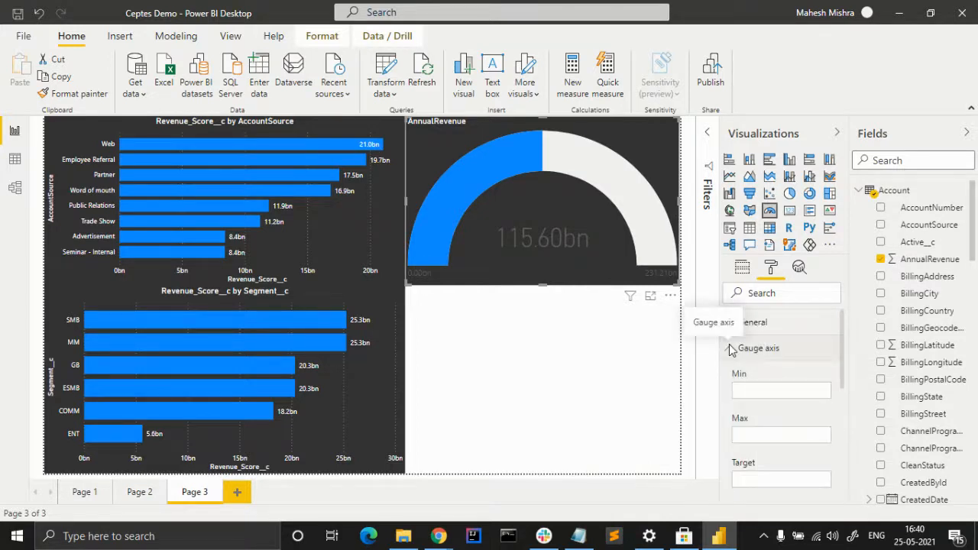
{"action": "left_click", "coordinate": [732, 352]}
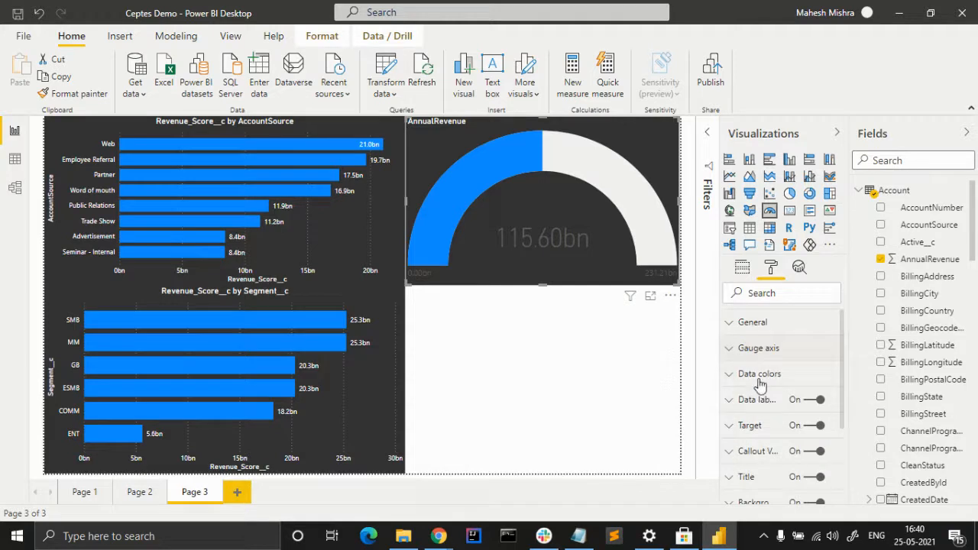
Review the gauge's data color settings and its remaining formatting categories.
{"action": "left_click", "coordinate": [733, 377]}
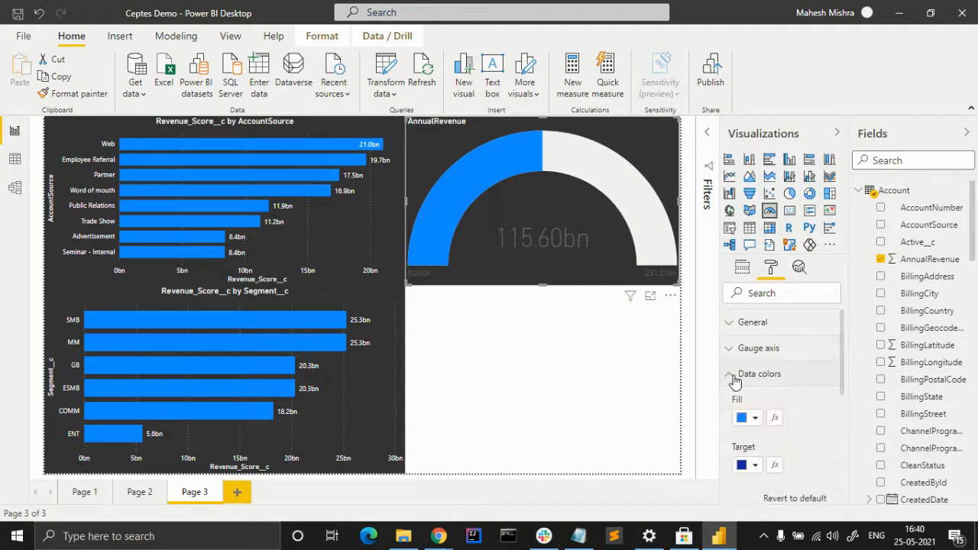
{"action": "scroll", "coordinate": [781, 401], "scroll_direction": "down", "scroll_amount": 1}
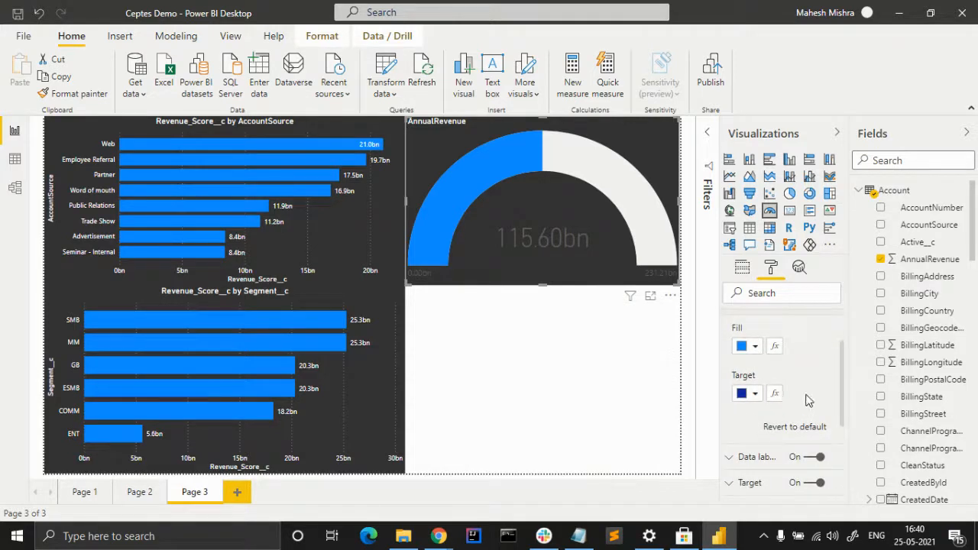
{"action": "scroll", "coordinate": [806, 401], "scroll_direction": "up", "scroll_amount": 3}
{"action": "left_click", "coordinate": [733, 375]}
{"action": "scroll", "coordinate": [800, 411], "scroll_direction": "down", "scroll_amount": 1}
{"action": "scroll", "coordinate": [800, 412], "scroll_direction": "down", "scroll_amount": 1}
{"action": "scroll", "coordinate": [769, 395], "scroll_direction": "up", "scroll_amount": 3}
{"action": "scroll", "coordinate": [769, 397], "scroll_direction": "down", "scroll_amount": 3}
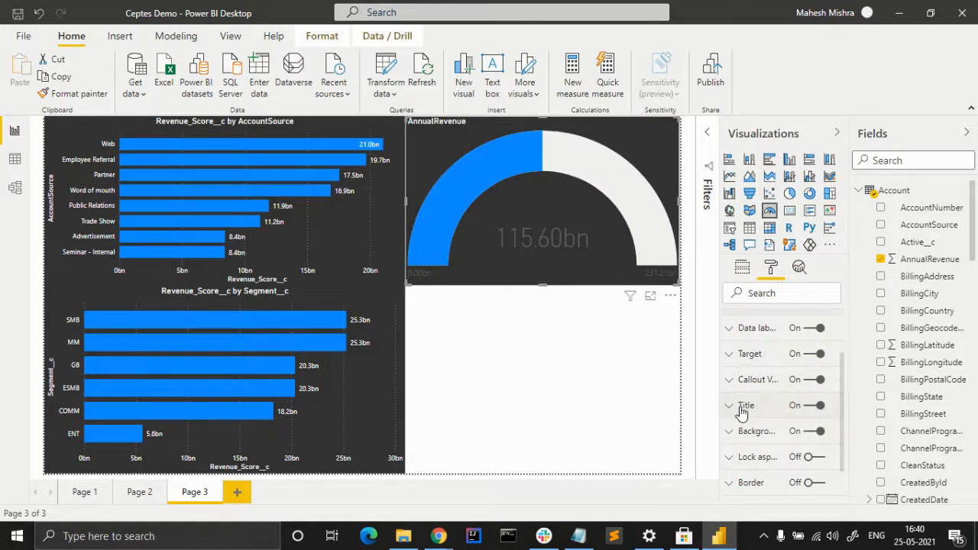
{"action": "scroll", "coordinate": [769, 417], "scroll_direction": "down", "scroll_amount": 2}
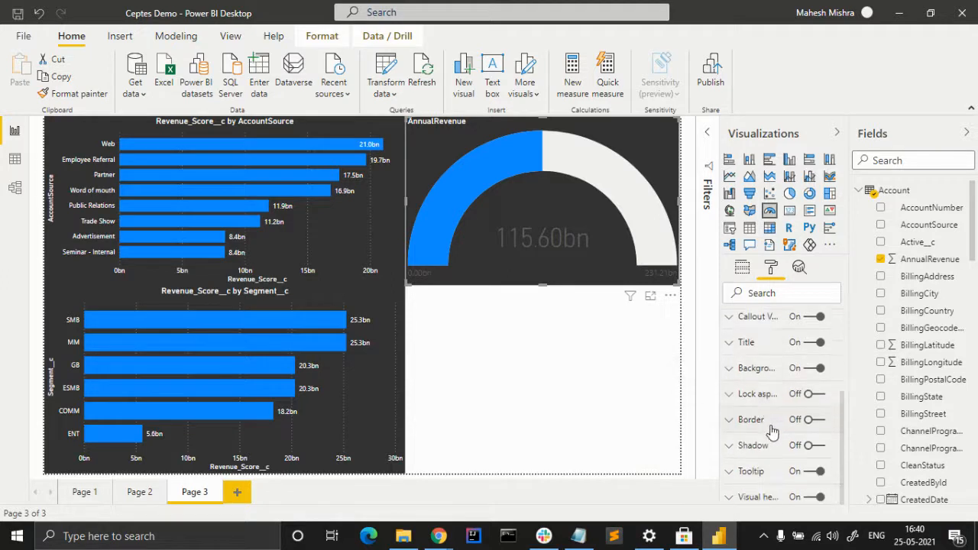
{"action": "scroll", "coordinate": [772, 431], "scroll_direction": "up", "scroll_amount": 4}
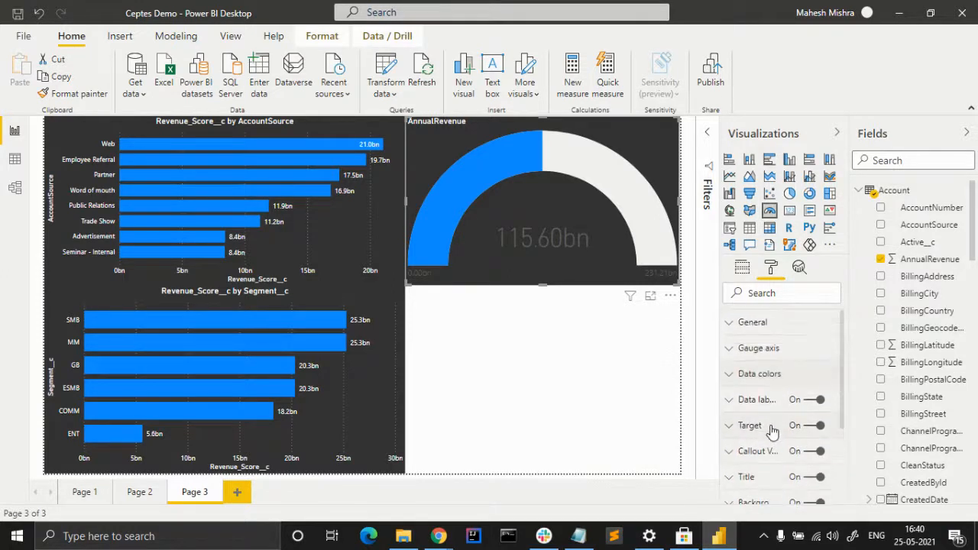
Color the gauge's minimum and maximum data labels white.
{"action": "left_click", "coordinate": [731, 402]}
{"action": "scroll", "coordinate": [765, 405], "scroll_direction": "down", "scroll_amount": 2}
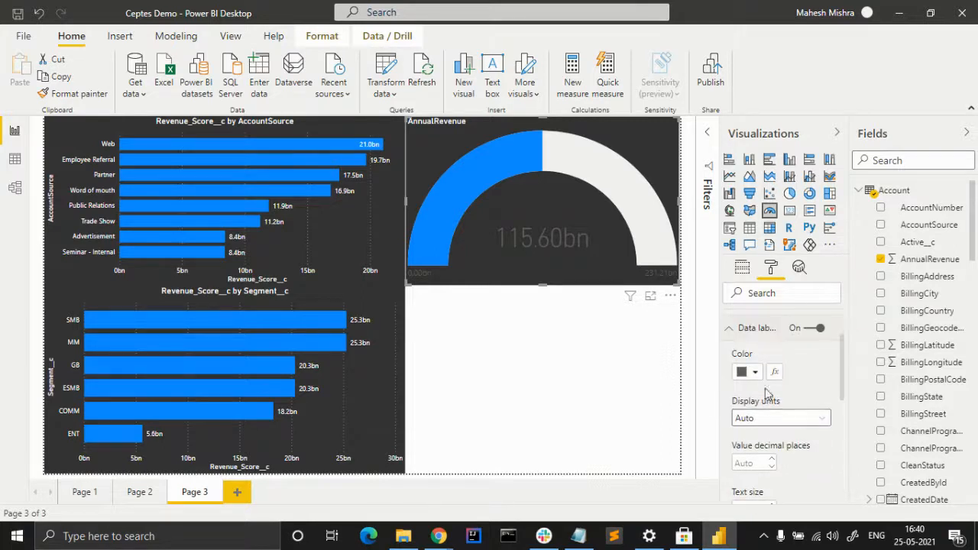
{"action": "left_click", "coordinate": [755, 373]}
{"action": "left_click", "coordinate": [755, 306]}
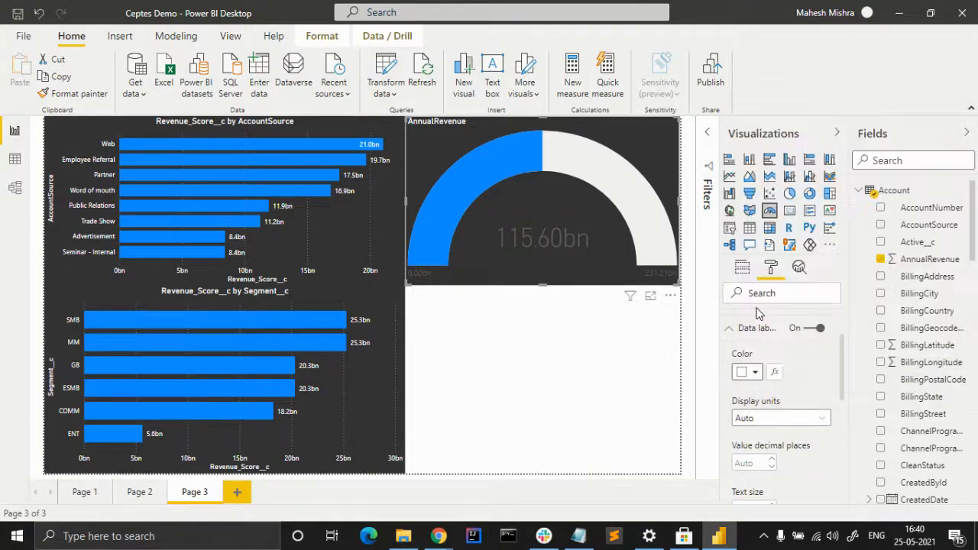
{"action": "left_click", "coordinate": [734, 334]}
{"action": "scroll", "coordinate": [764, 383], "scroll_direction": "down", "scroll_amount": 1}
{"action": "scroll", "coordinate": [734, 398], "scroll_direction": "up", "scroll_amount": 3}
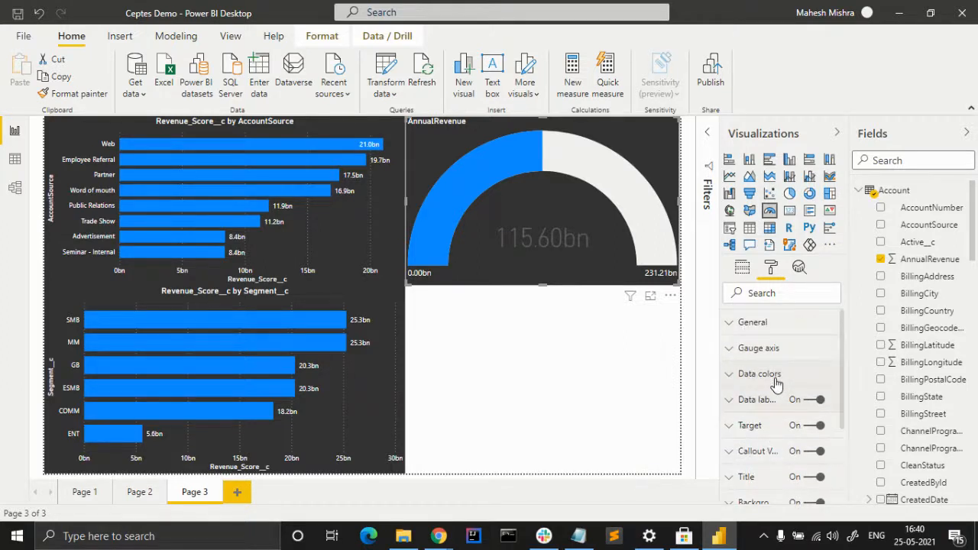
Set the gauge's target label color to white.
{"action": "left_click", "coordinate": [734, 399]}
{"action": "scroll", "coordinate": [783, 409], "scroll_direction": "down", "scroll_amount": 5}
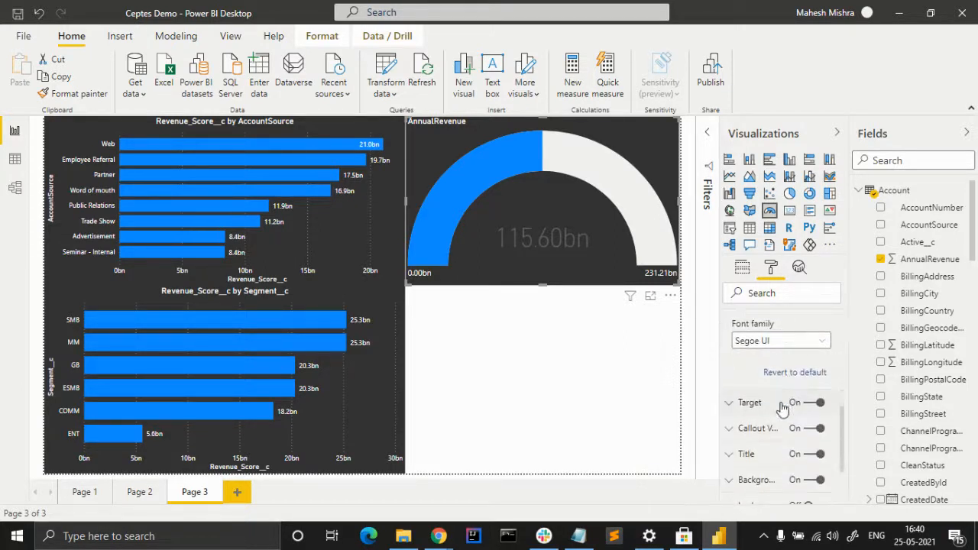
{"action": "scroll", "coordinate": [783, 409], "scroll_direction": "down", "scroll_amount": 2}
{"action": "left_click", "coordinate": [735, 330]}
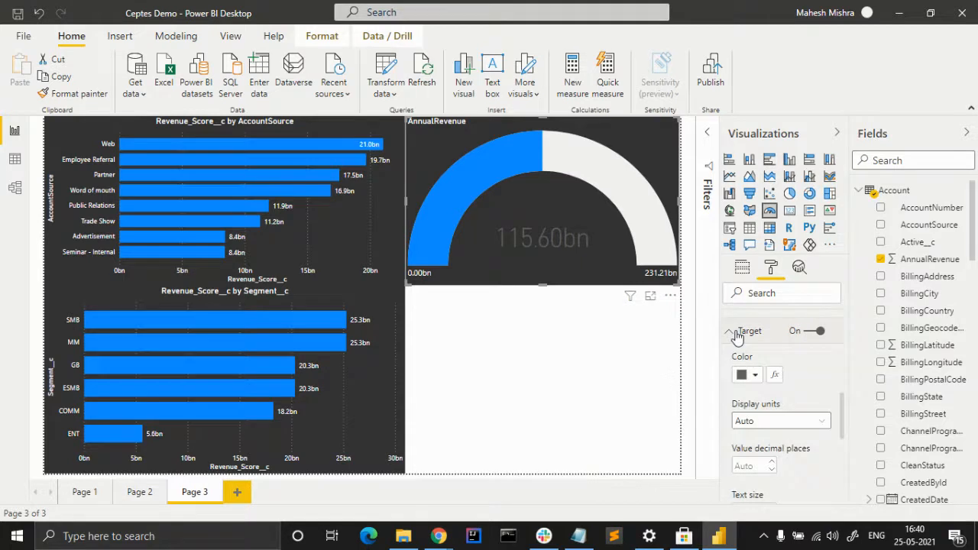
{"action": "left_click", "coordinate": [754, 376]}
{"action": "left_click", "coordinate": [757, 313]}
{"action": "scroll", "coordinate": [796, 390], "scroll_direction": "down", "scroll_amount": 3}
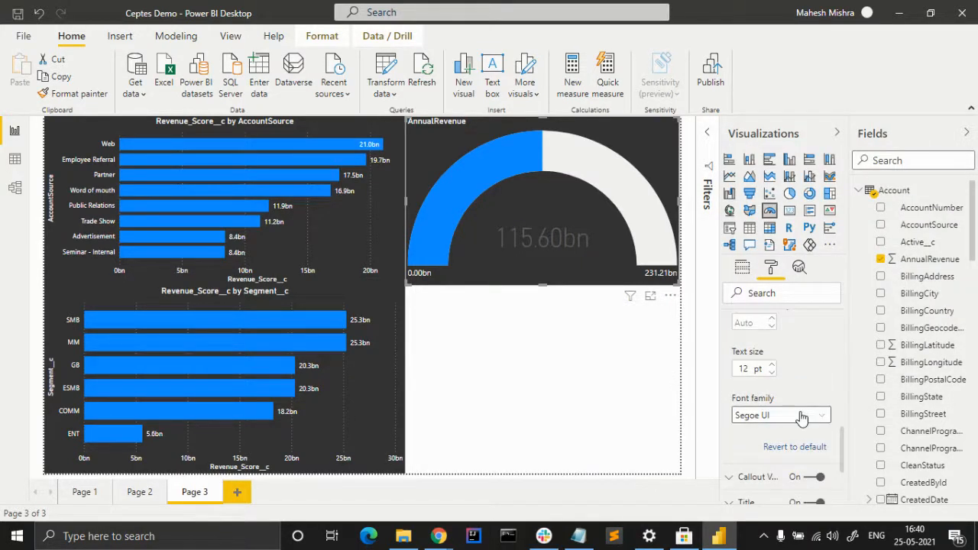
Set the gauge's callout value color to white and deselect the gauge.
{"action": "scroll", "coordinate": [798, 393], "scroll_direction": "down", "scroll_amount": 2}
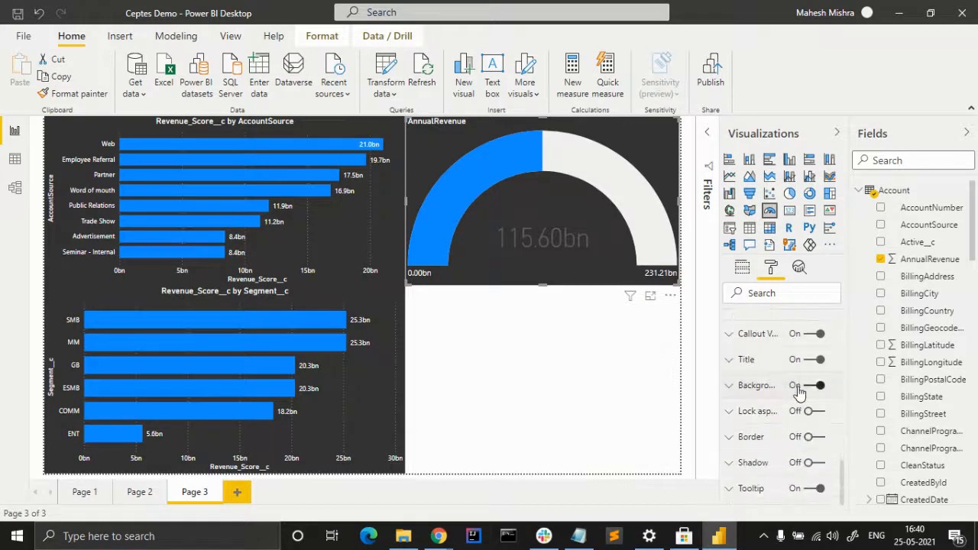
{"action": "left_click", "coordinate": [730, 337]}
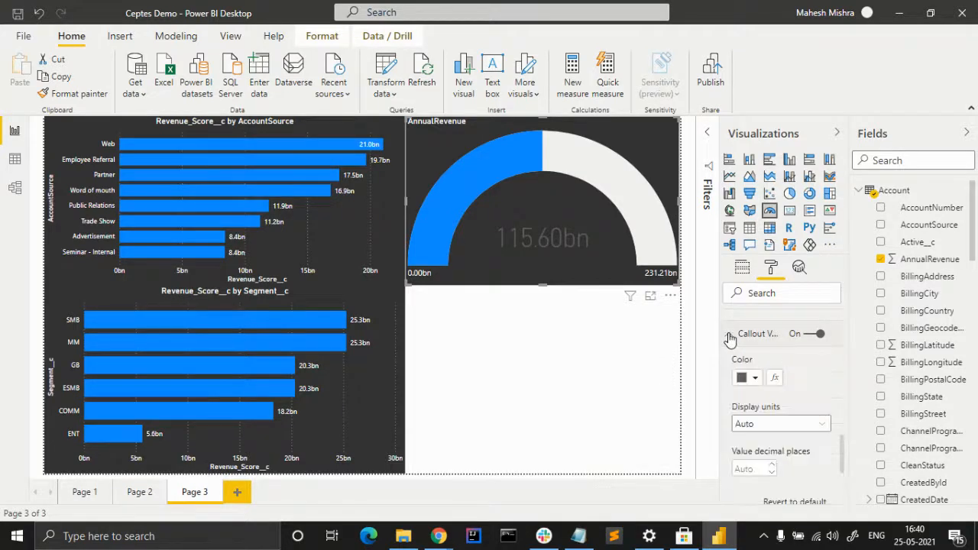
{"action": "left_click", "coordinate": [755, 380]}
{"action": "left_click", "coordinate": [756, 311]}
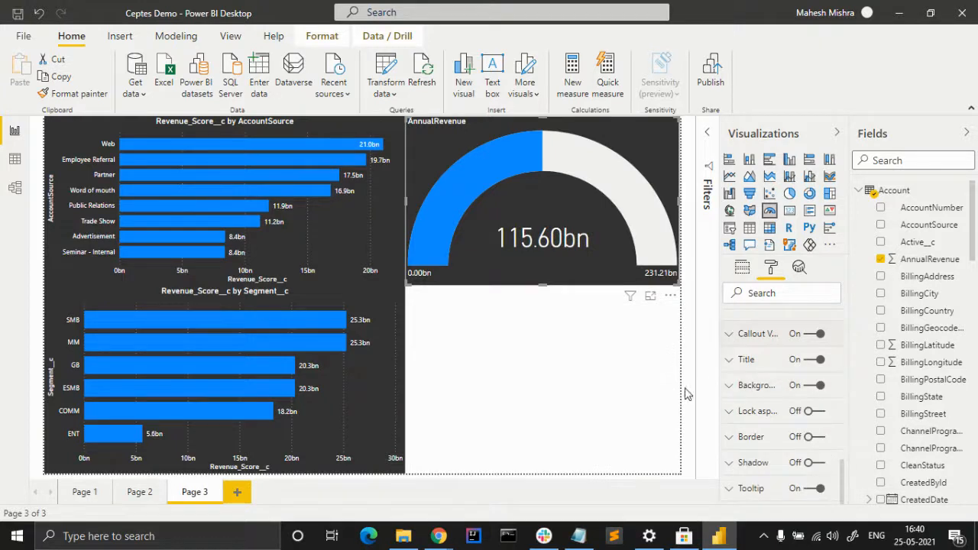
{"action": "scroll", "coordinate": [738, 428], "scroll_direction": "down", "scroll_amount": 1}
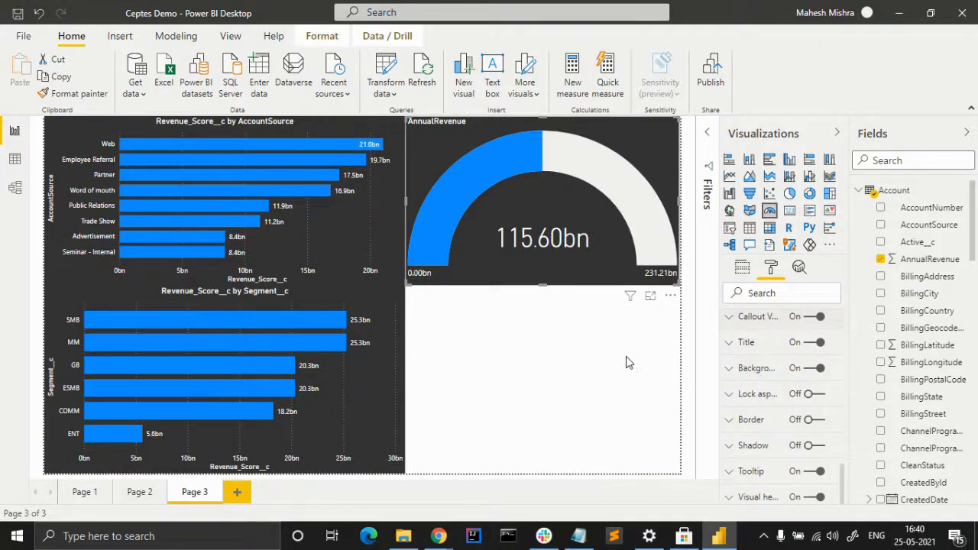
{"action": "key", "text": "Delete"}
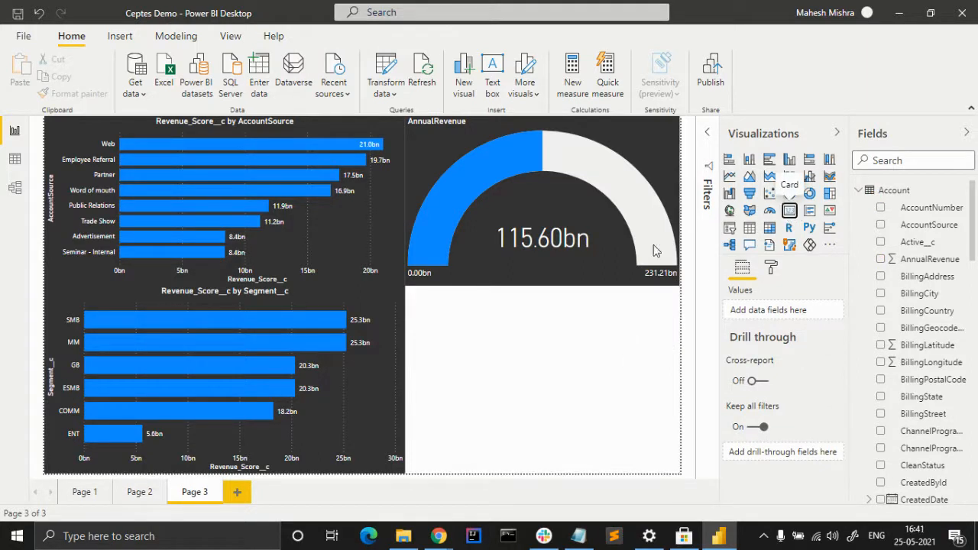
Add a card visual to the empty area below the gauge and browse the Account fields for its value.
{"action": "left_click", "coordinate": [790, 211]}
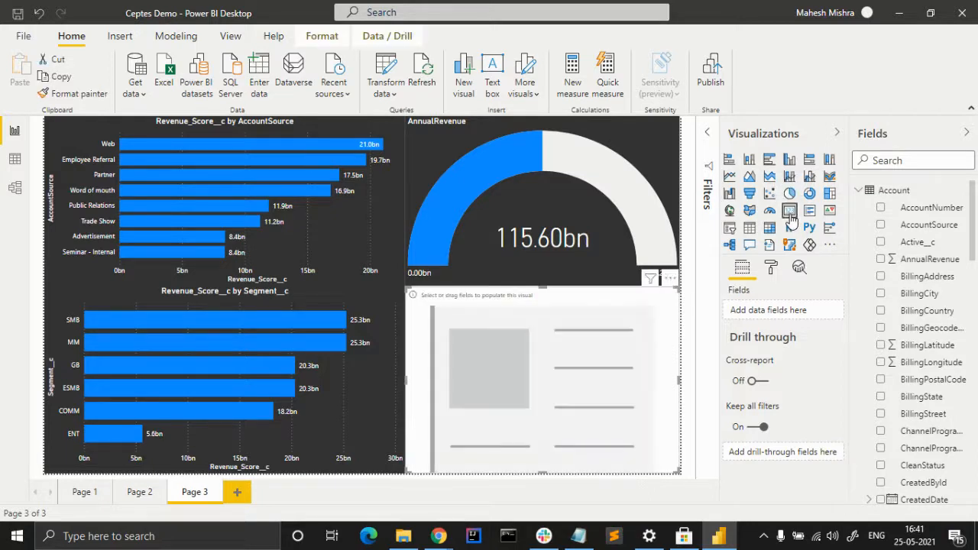
{"action": "scroll", "coordinate": [937, 350], "scroll_direction": "down", "scroll_amount": 5}
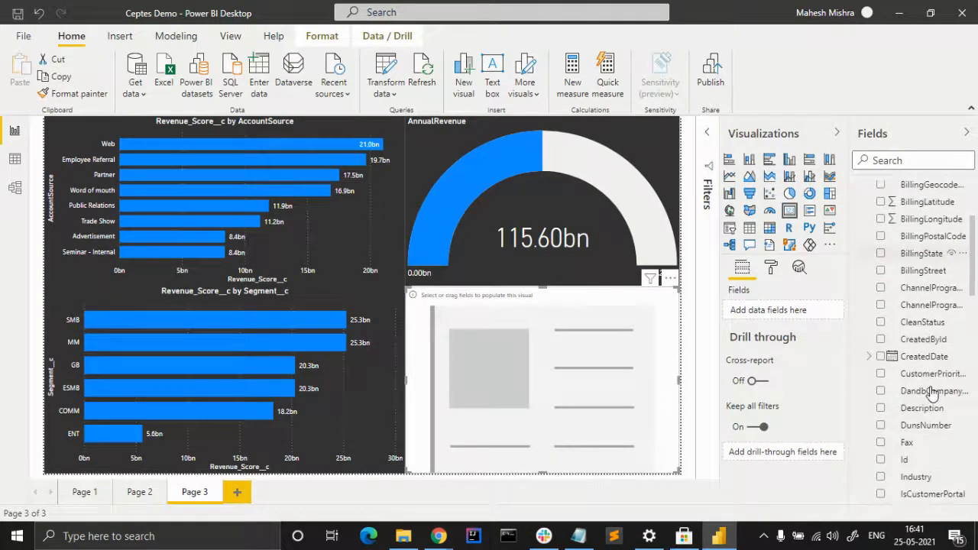
{"action": "scroll", "coordinate": [933, 392], "scroll_direction": "up", "scroll_amount": 3}
{"action": "scroll", "coordinate": [932, 392], "scroll_direction": "down", "scroll_amount": 2}
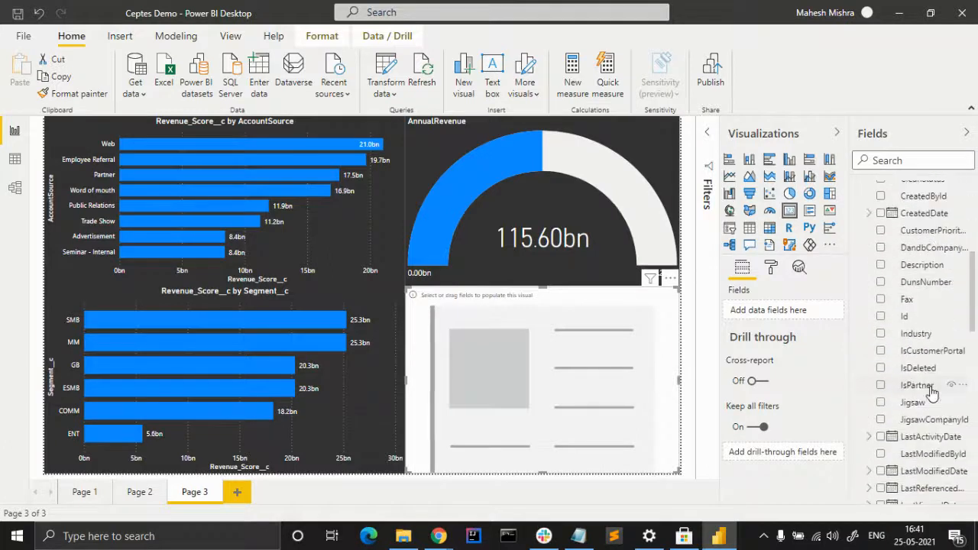
{"action": "scroll", "coordinate": [937, 356], "scroll_direction": "up", "scroll_amount": 5}
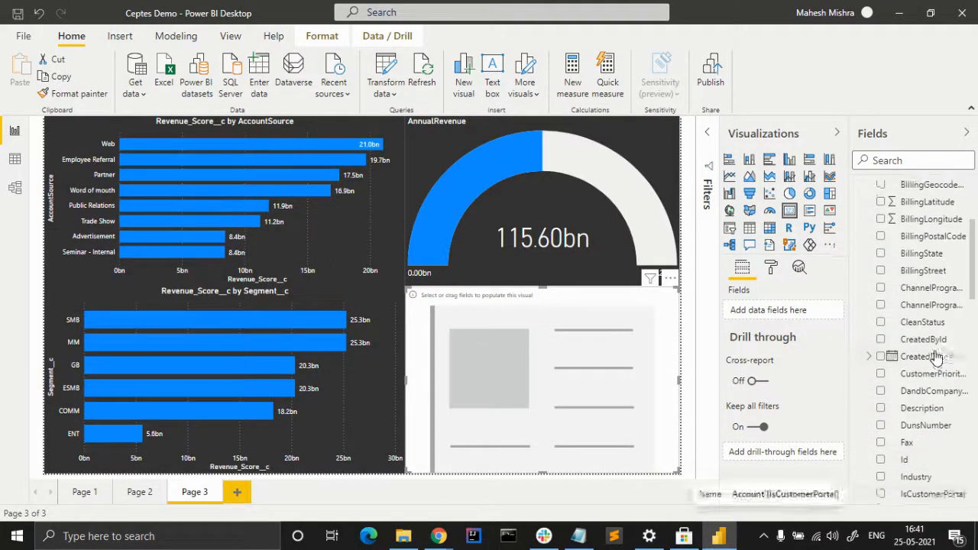
{"action": "scroll", "coordinate": [936, 356], "scroll_direction": "down", "scroll_amount": 5}
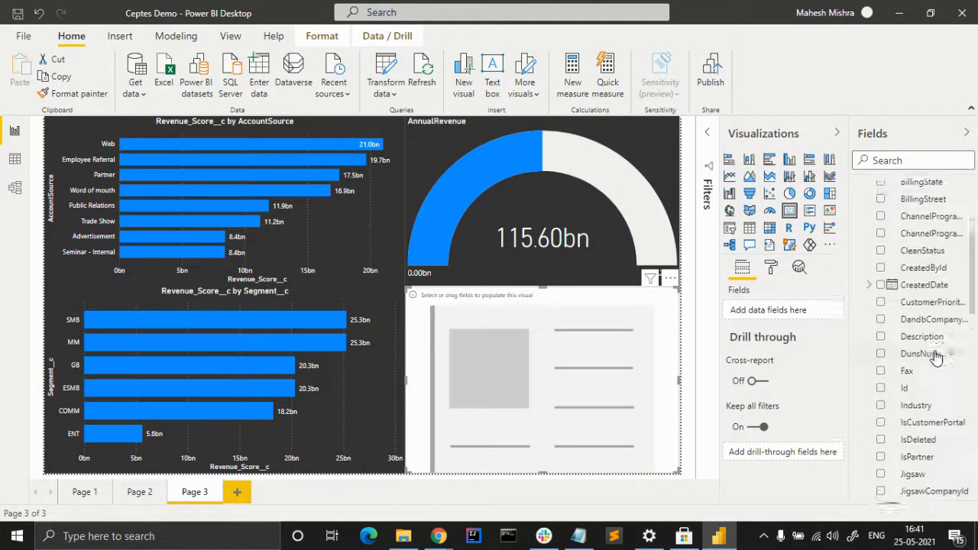
Search the fields for "em", assign NumberOfEmployees to the card, and shrink the card to about half the gauge's width.
{"action": "left_click", "coordinate": [903, 161]}
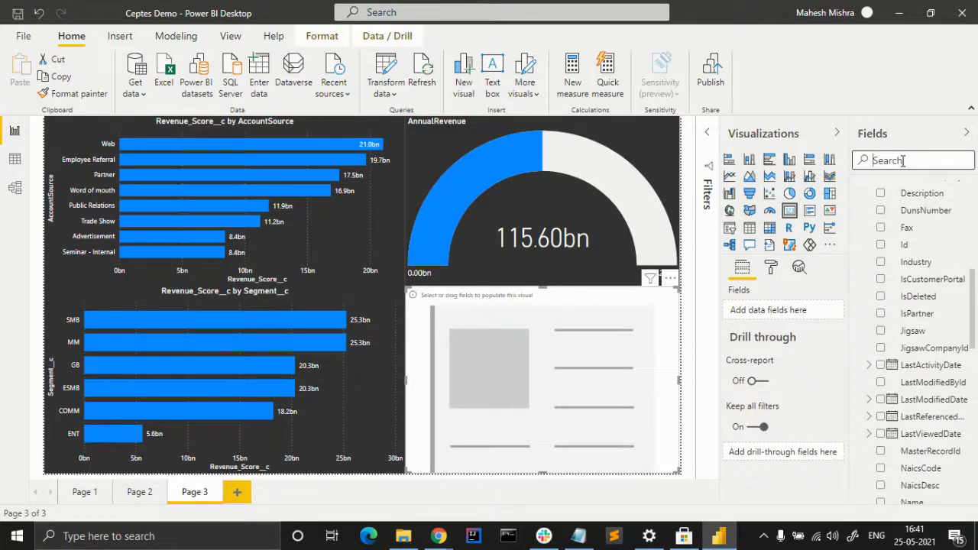
{"action": "type", "text": "em"}
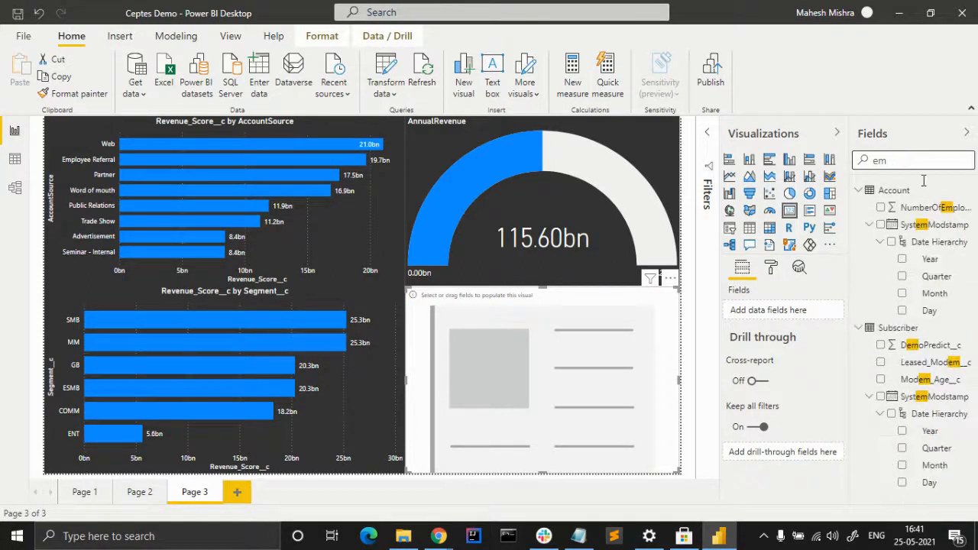
{"action": "left_click_drag", "start_coordinate": [923, 208], "coordinate": [595, 367]}
{"action": "left_click_drag", "start_coordinate": [674, 478], "coordinate": [542, 344]}
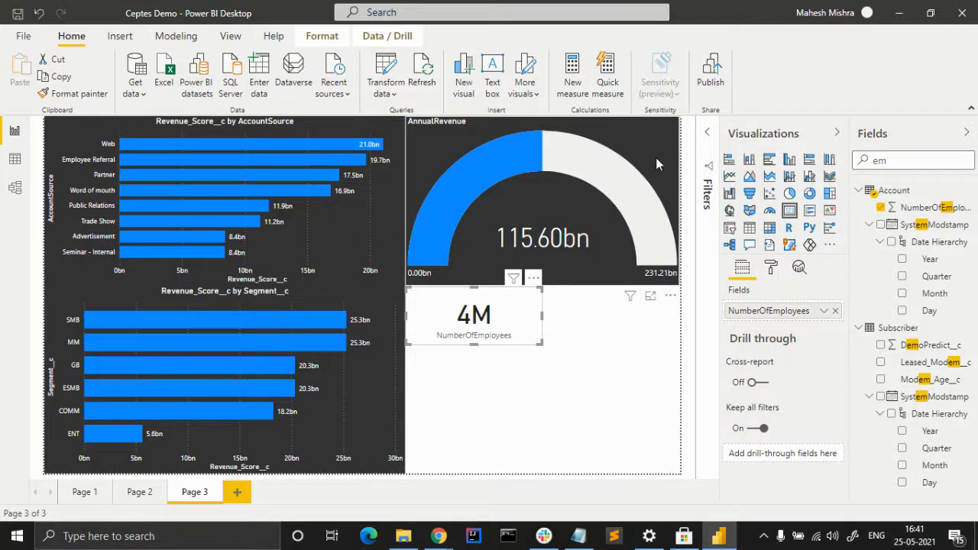
Shrink the gauge to about two thirds of its width and move the employees card up beside it against the page's edge.
{"action": "left_click_drag", "start_coordinate": [675, 282], "coordinate": [587, 224]}
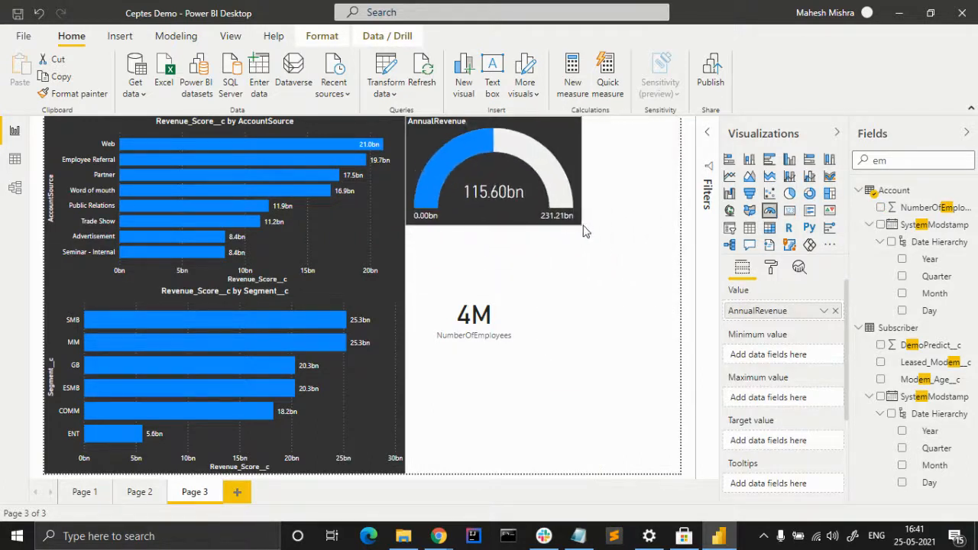
{"action": "left_click", "coordinate": [526, 317]}
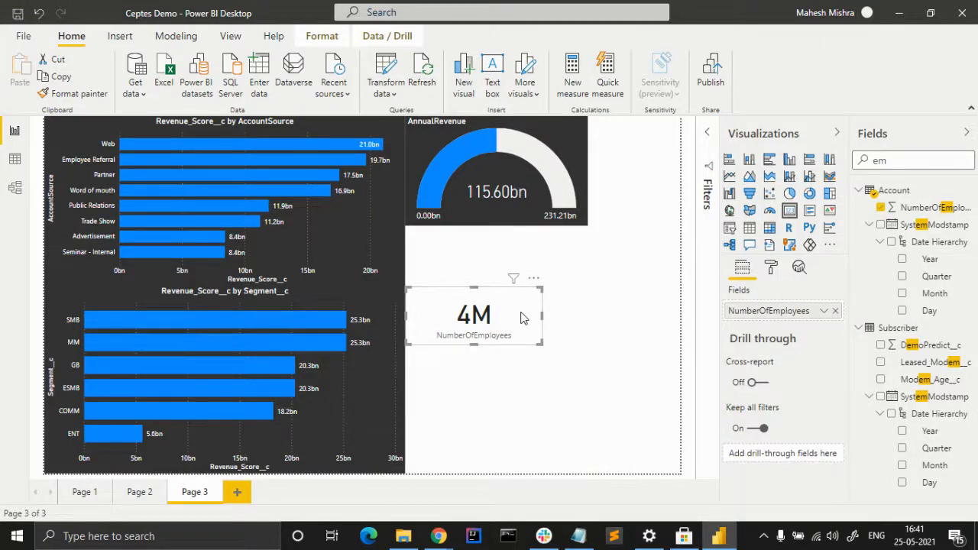
{"action": "left_click_drag", "start_coordinate": [534, 302], "coordinate": [608, 222]}
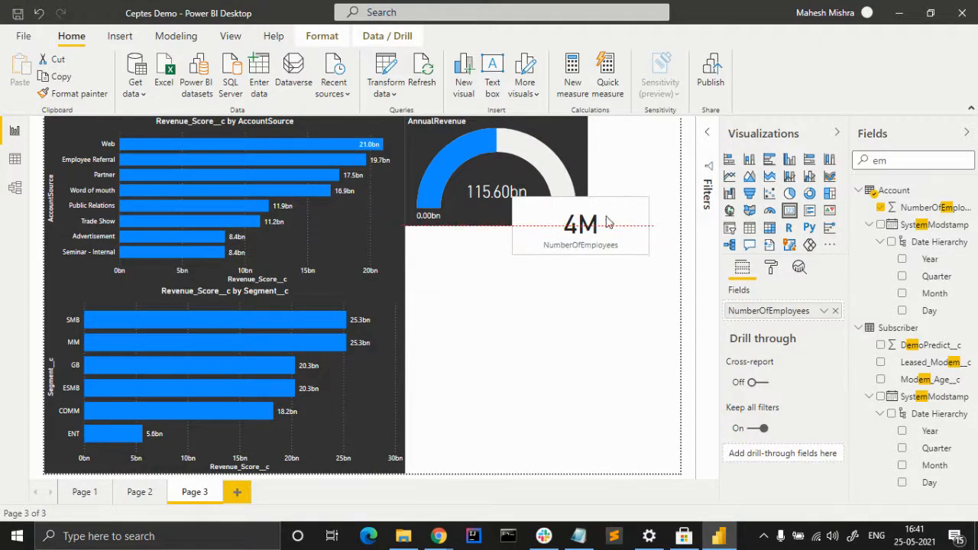
{"action": "left_click_drag", "start_coordinate": [645, 151], "coordinate": [659, 138]}
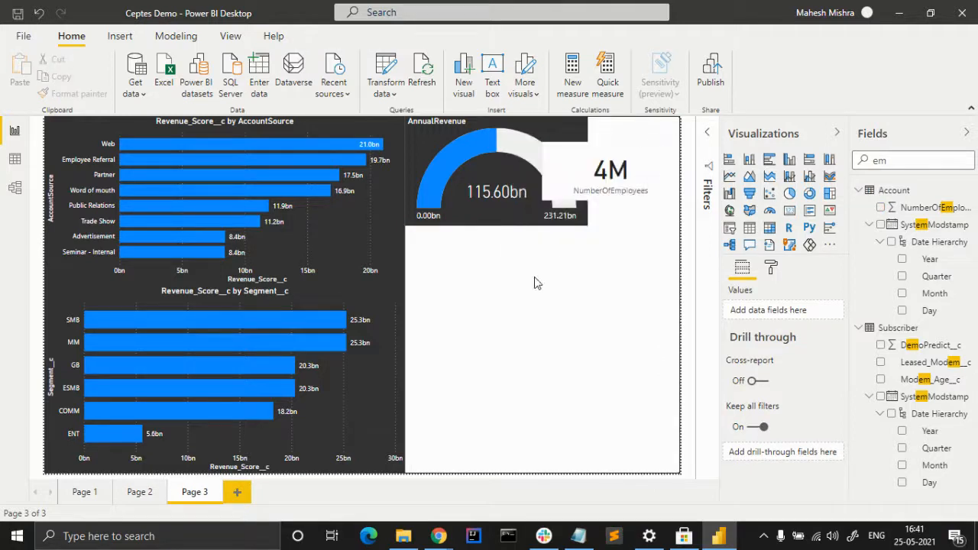
Resize the employees card to fill the gap beside the gauge and match the gauge's height.
{"action": "left_click", "coordinate": [560, 178]}
{"action": "left_click_drag", "start_coordinate": [544, 177], "coordinate": [590, 177]}
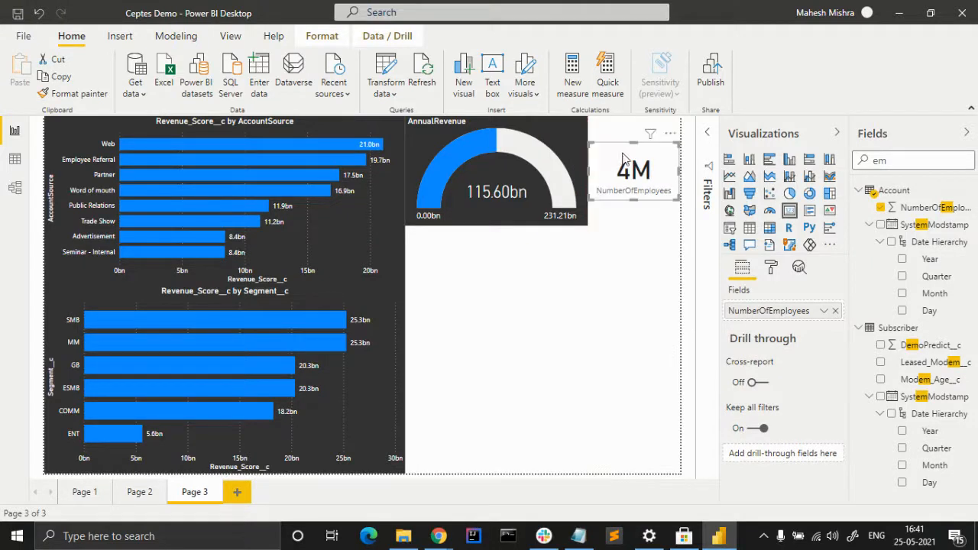
{"action": "left_click_drag", "start_coordinate": [634, 143], "coordinate": [633, 117]}
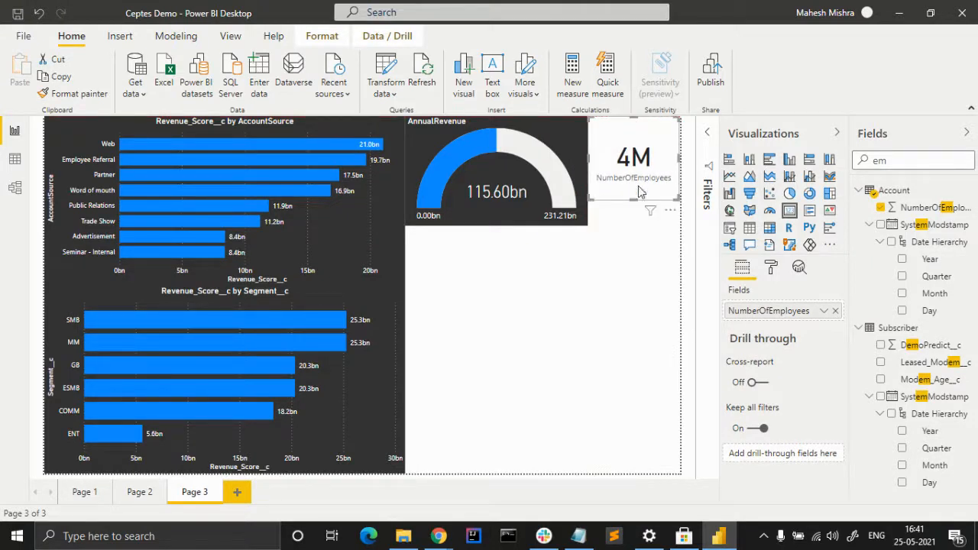
{"action": "left_click_drag", "start_coordinate": [634, 198], "coordinate": [631, 221]}
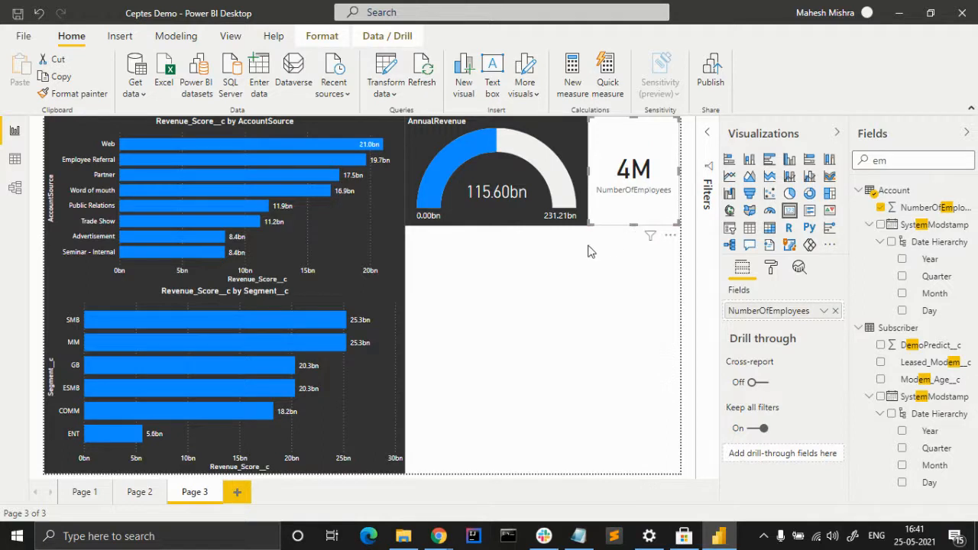
{"action": "left_click", "coordinate": [607, 240]}
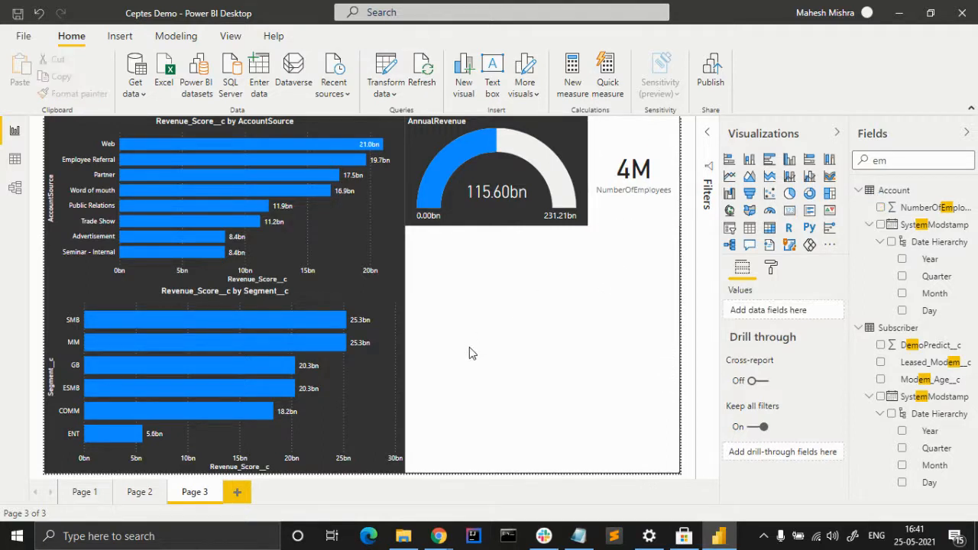
Set the employees card's background color to the same dark gray as the other visuals.
{"action": "left_click", "coordinate": [645, 216]}
{"action": "left_click", "coordinate": [771, 268]}
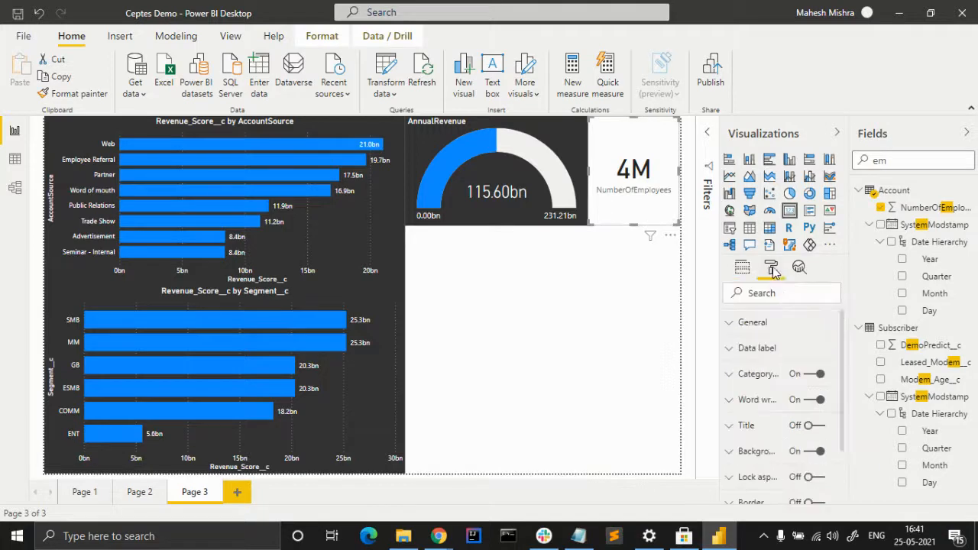
{"action": "scroll", "coordinate": [795, 375], "scroll_direction": "down", "scroll_amount": 3}
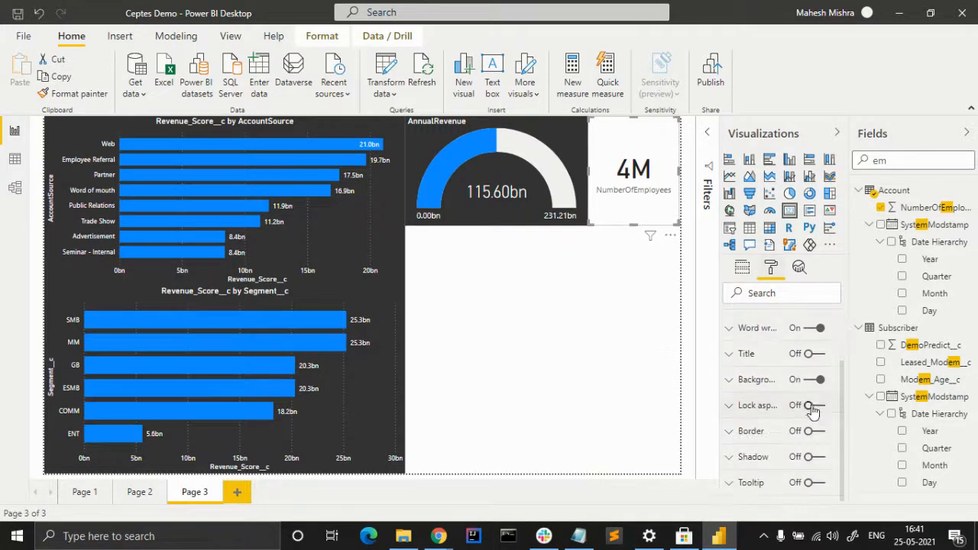
{"action": "left_click", "coordinate": [730, 382]}
{"action": "left_click", "coordinate": [755, 424]}
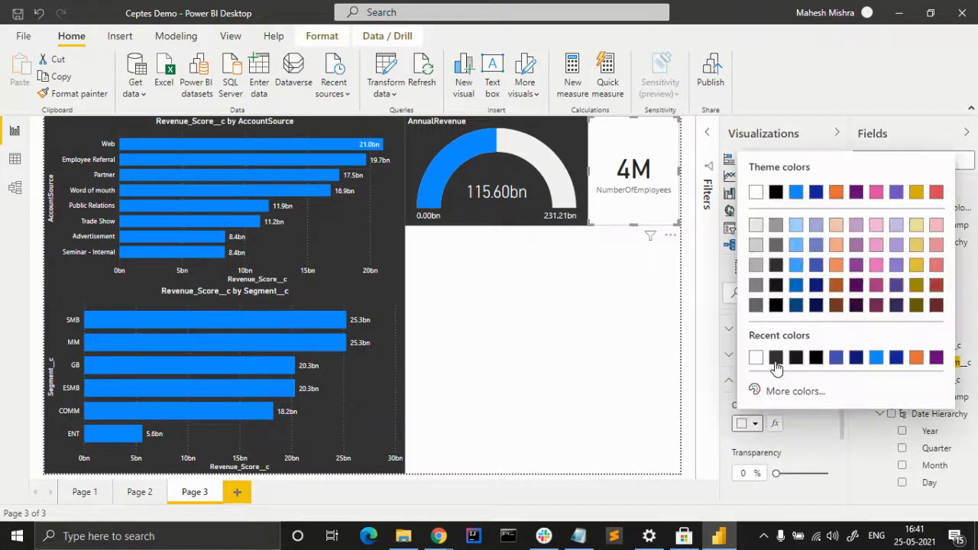
{"action": "left_click", "coordinate": [775, 268]}
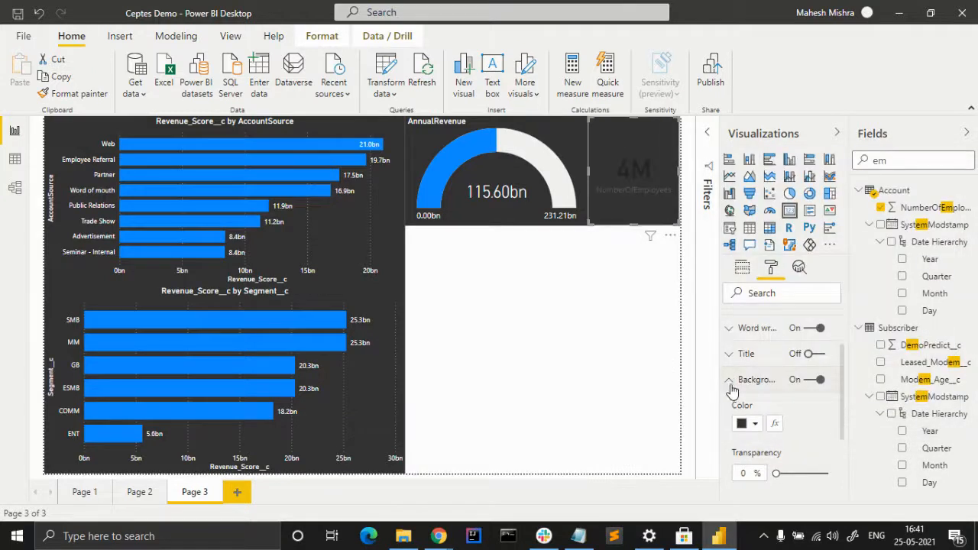
{"action": "left_click", "coordinate": [730, 380]}
{"action": "left_click", "coordinate": [732, 334]}
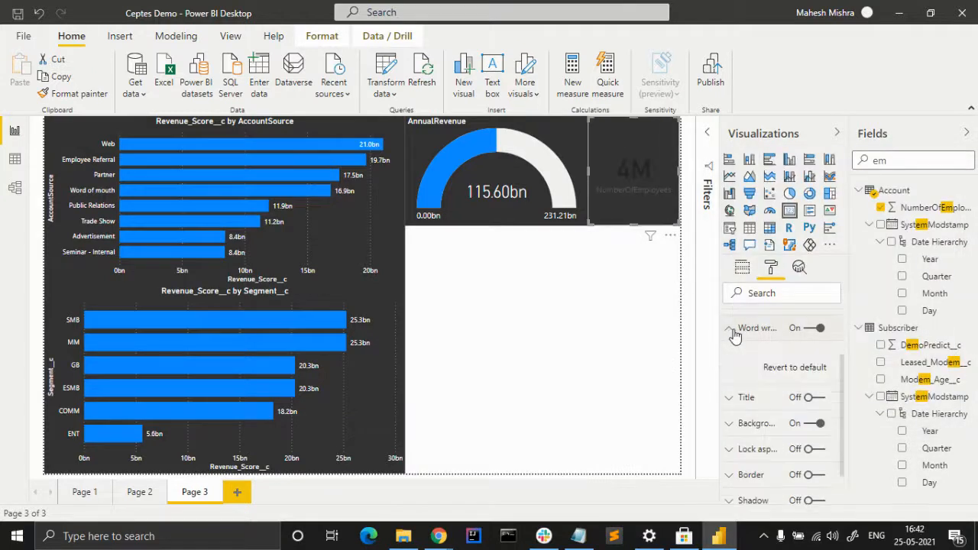
{"action": "left_click", "coordinate": [732, 333]}
{"action": "scroll", "coordinate": [749, 404], "scroll_direction": "up", "scroll_amount": 3}
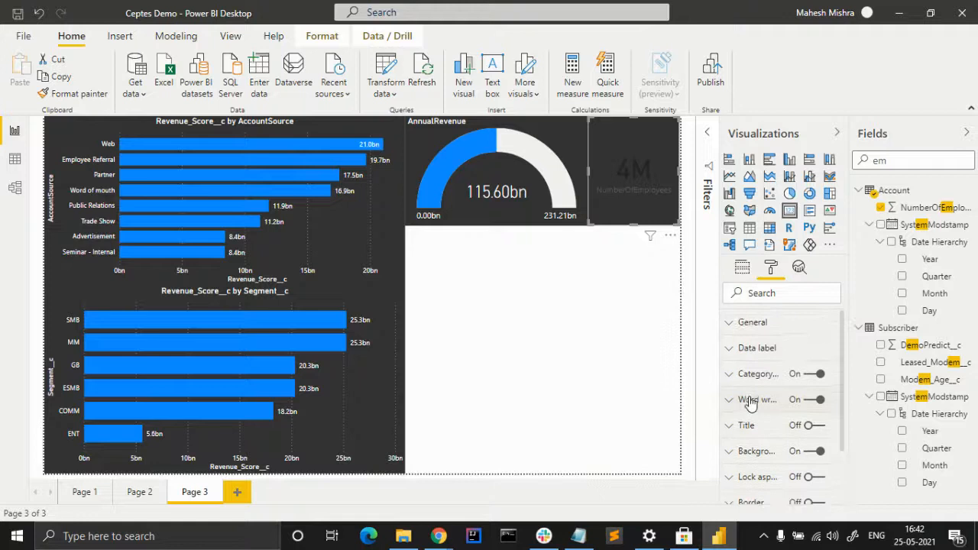
{"action": "left_click", "coordinate": [753, 400]}
{"action": "scroll", "coordinate": [765, 436], "scroll_direction": "down", "scroll_amount": 1}
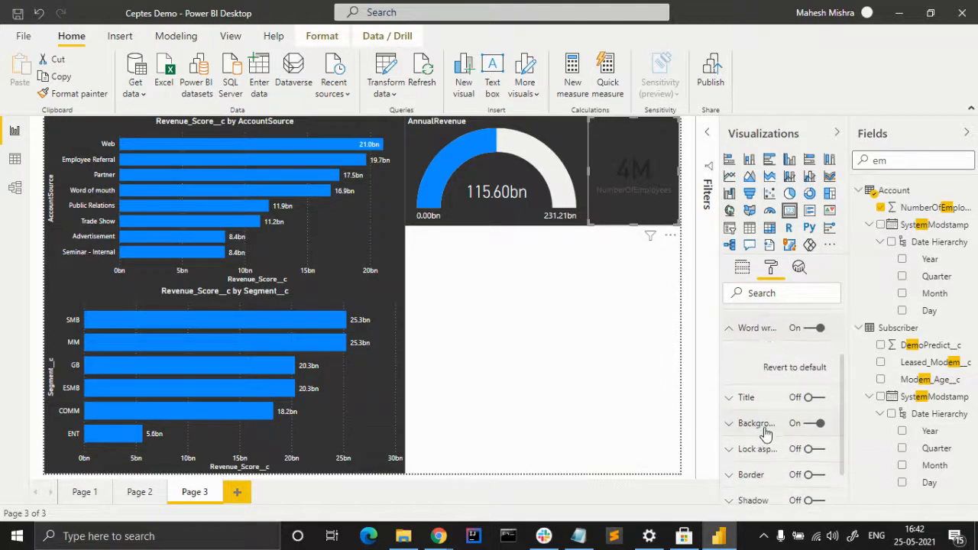
Turn on the employees card's title and set its font color to white.
{"action": "left_click", "coordinate": [738, 399]}
{"action": "scroll", "coordinate": [749, 413], "scroll_direction": "down", "scroll_amount": 4}
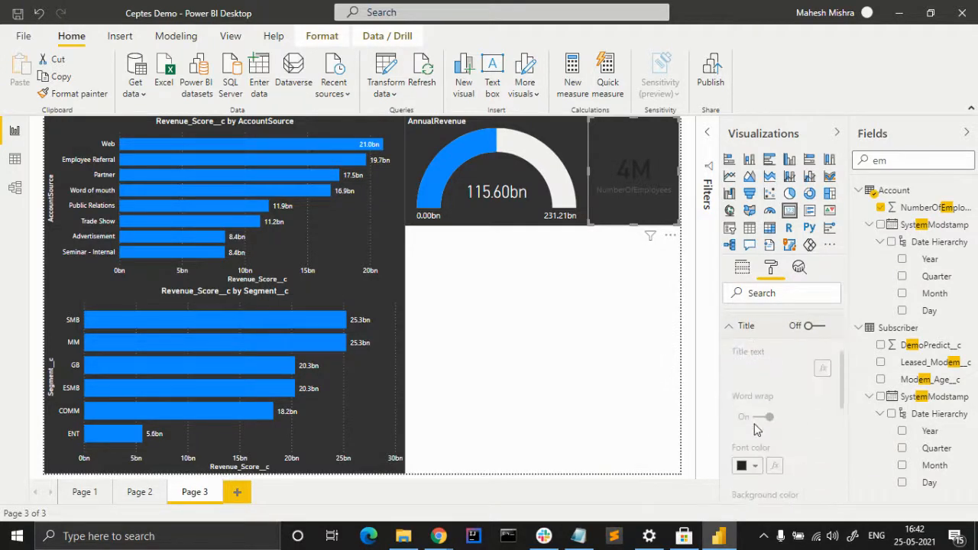
{"action": "scroll", "coordinate": [755, 429], "scroll_direction": "up", "scroll_amount": 1}
{"action": "left_click", "coordinate": [814, 326]}
{"action": "left_click", "coordinate": [755, 465]}
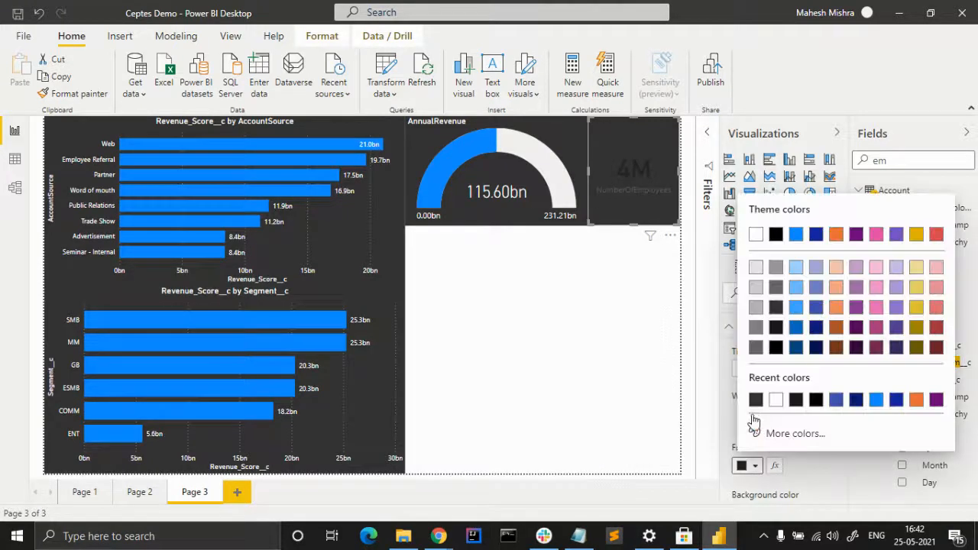
{"action": "left_click", "coordinate": [775, 400]}
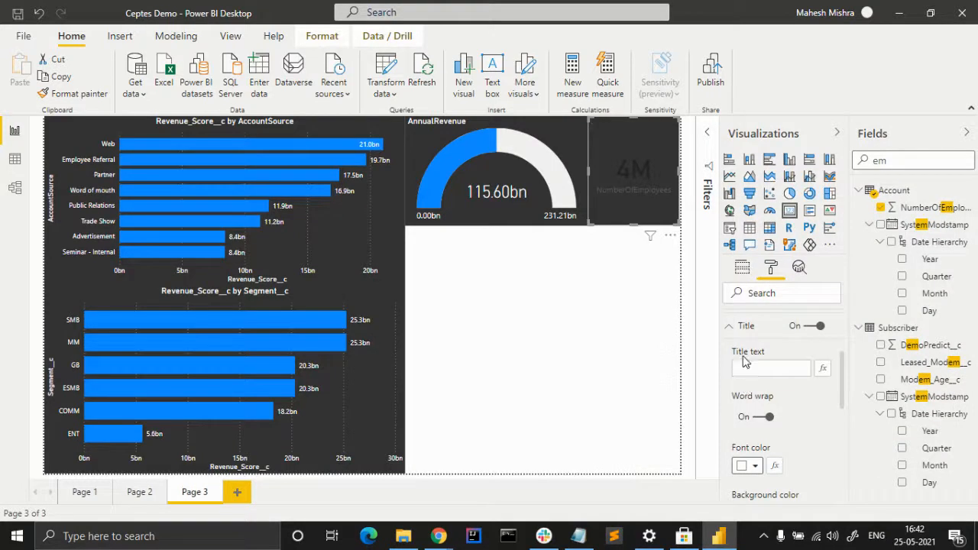
{"action": "left_click", "coordinate": [734, 326]}
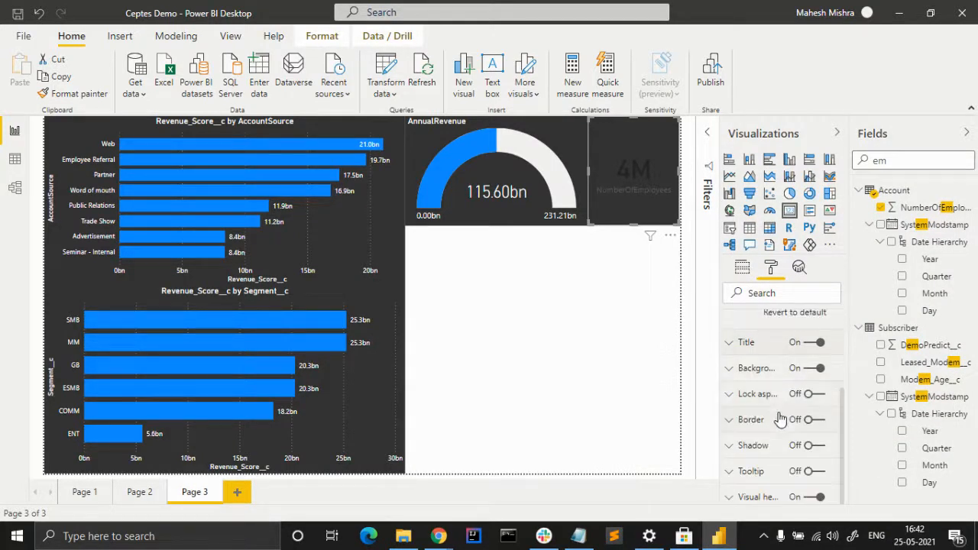
Set the employees card's category label color to white.
{"action": "scroll", "coordinate": [780, 417], "scroll_direction": "up", "scroll_amount": 3}
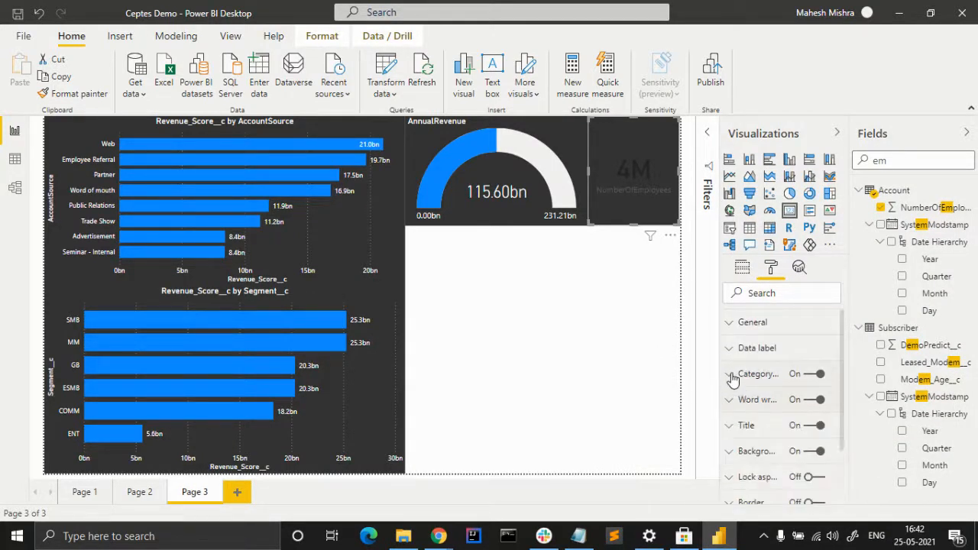
{"action": "left_click", "coordinate": [730, 374]}
{"action": "left_click", "coordinate": [759, 422]}
{"action": "left_click", "coordinate": [753, 350]}
{"action": "left_click", "coordinate": [753, 375]}
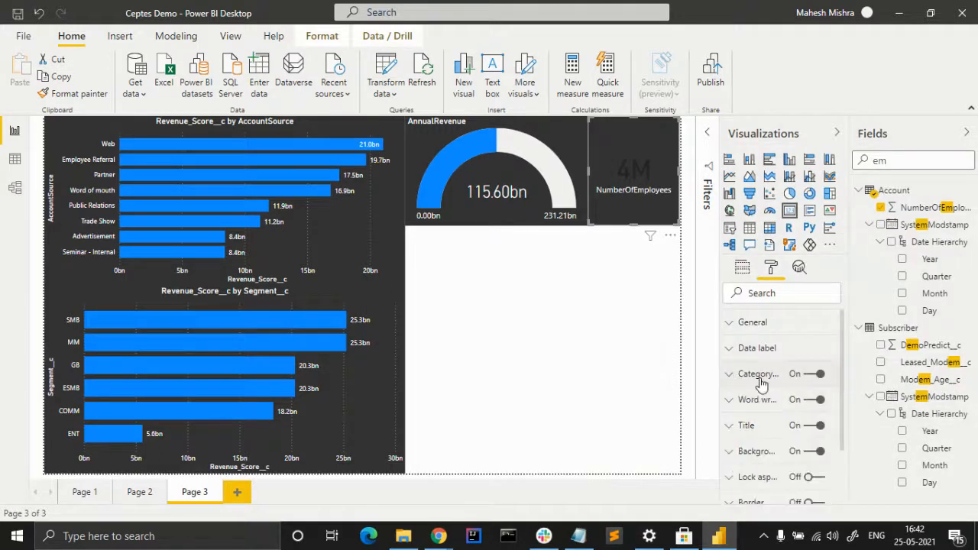
Set the employees card's data label color to white and deselect the card.
{"action": "left_click", "coordinate": [731, 353]}
{"action": "left_click", "coordinate": [759, 395]}
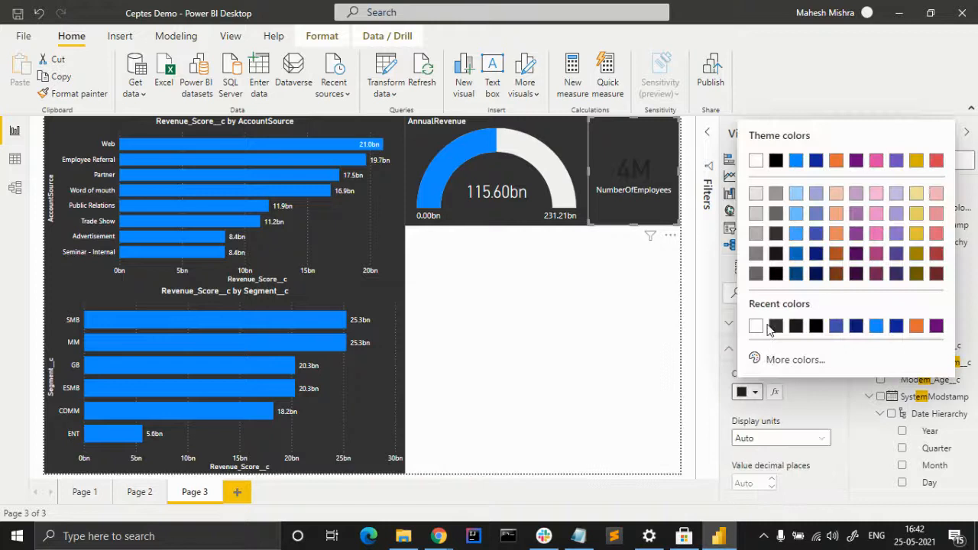
{"action": "left_click", "coordinate": [754, 325]}
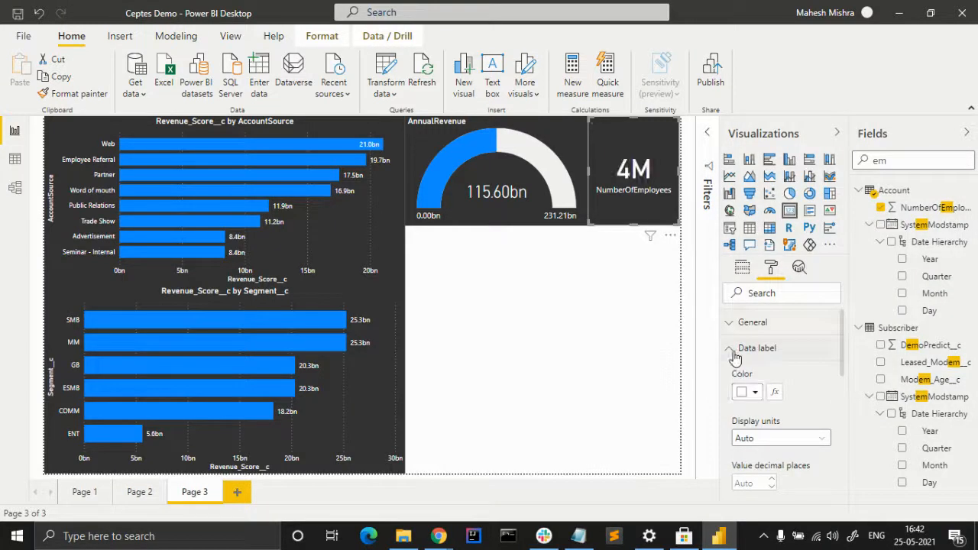
{"action": "left_click", "coordinate": [732, 349]}
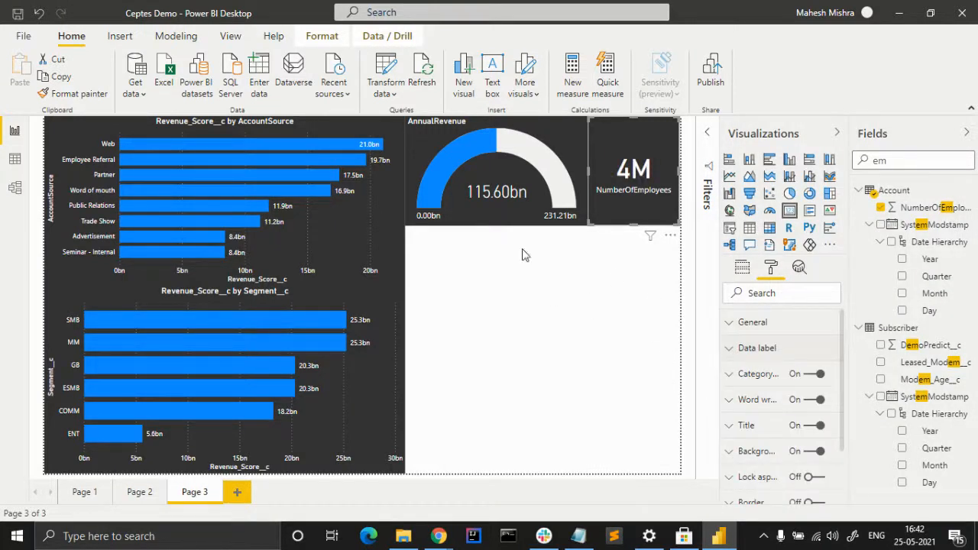
{"action": "left_click", "coordinate": [562, 265]}
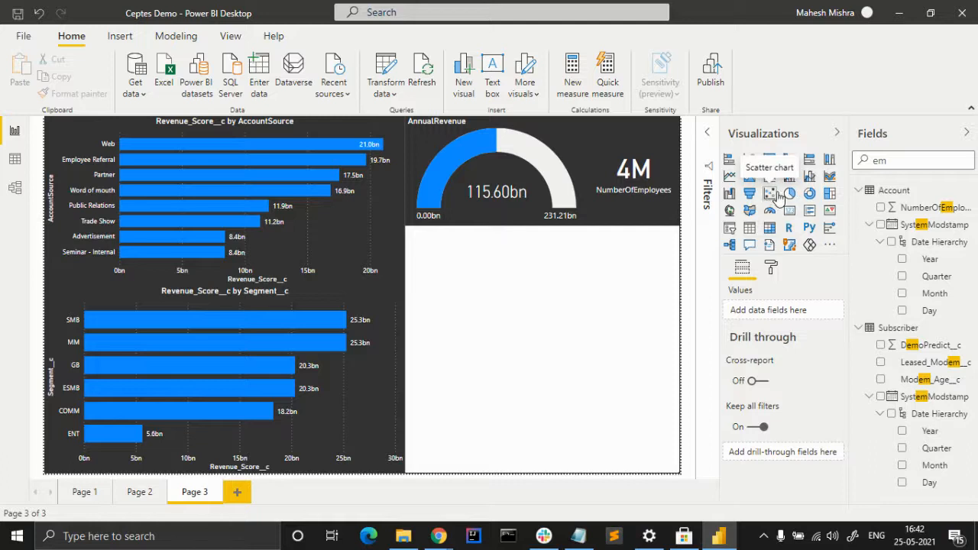
Add a treemap below the gauge, widen it to the page's edge, and clear the field search.
{"action": "left_click", "coordinate": [831, 196]}
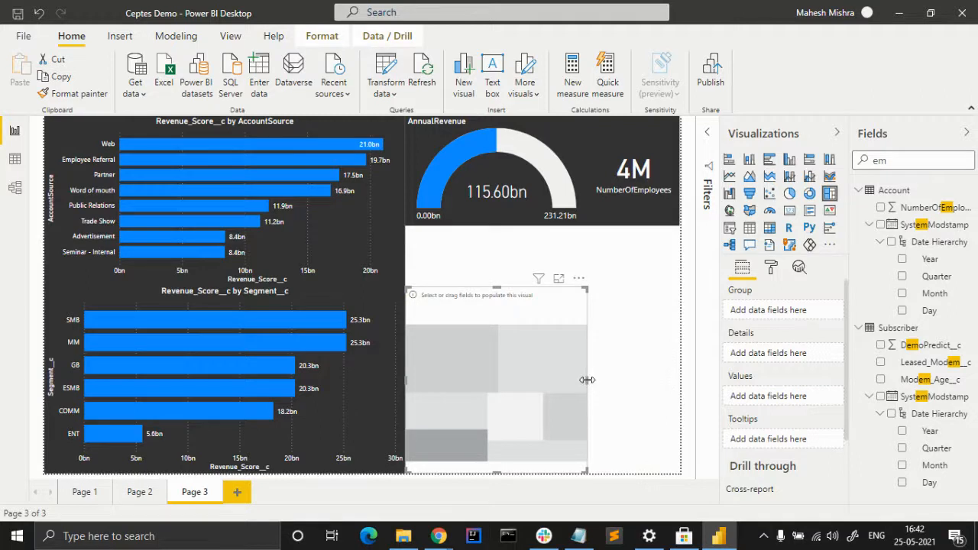
{"action": "left_click_drag", "start_coordinate": [587, 380], "coordinate": [681, 385]}
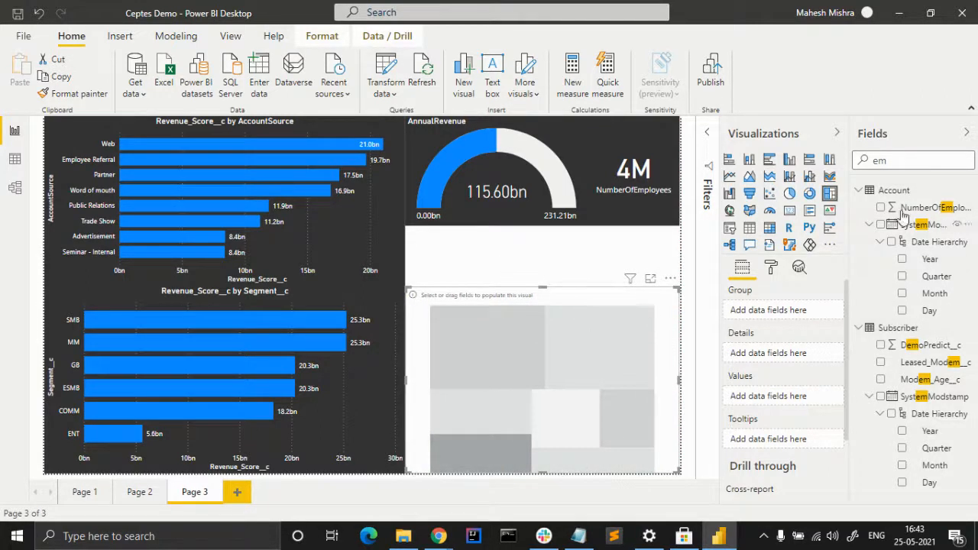
{"action": "key", "text": "BackSpace"}
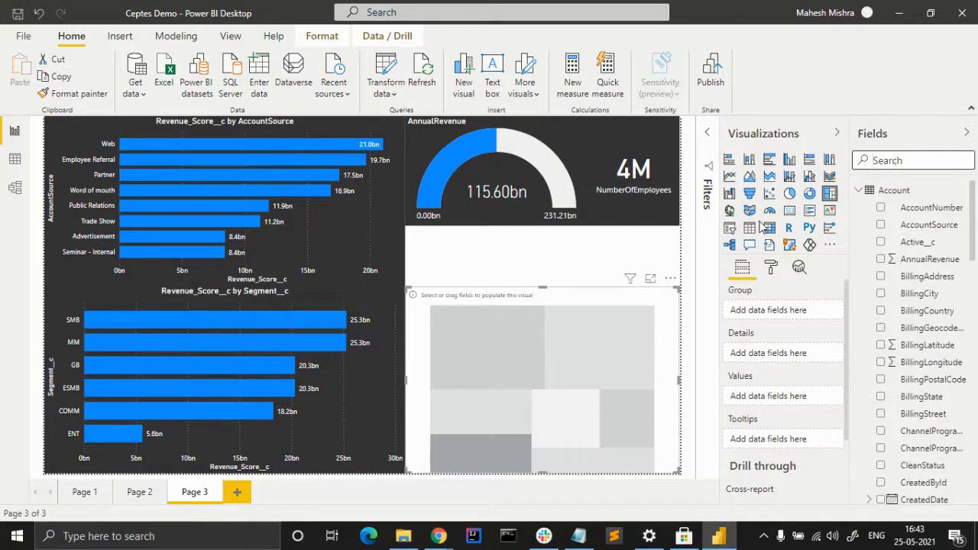
Try ShippingCity and ShippingCountry from the Account fields one after the other as the treemap's group, removing each again.
{"action": "scroll", "coordinate": [925, 383], "scroll_direction": "down", "scroll_amount": 4}
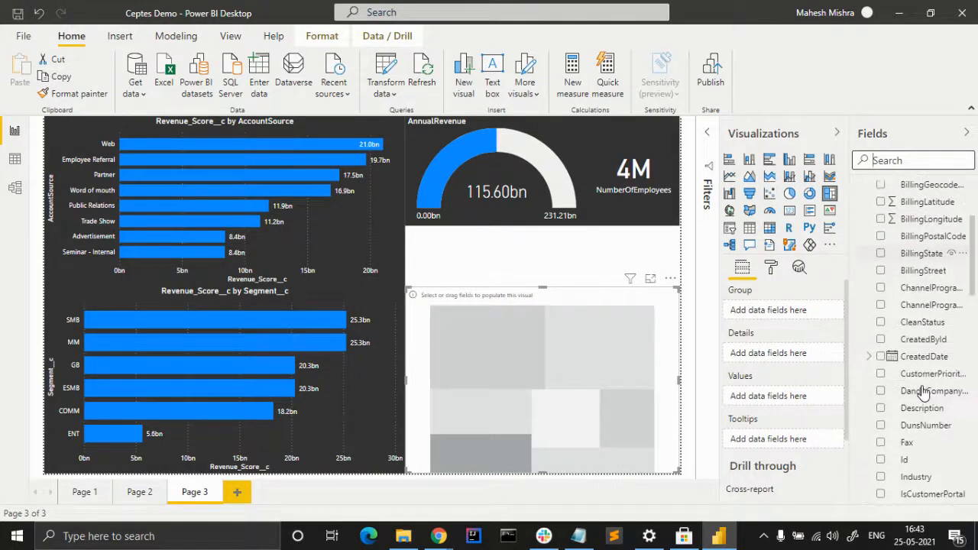
{"action": "scroll", "coordinate": [924, 391], "scroll_direction": "up", "scroll_amount": 4}
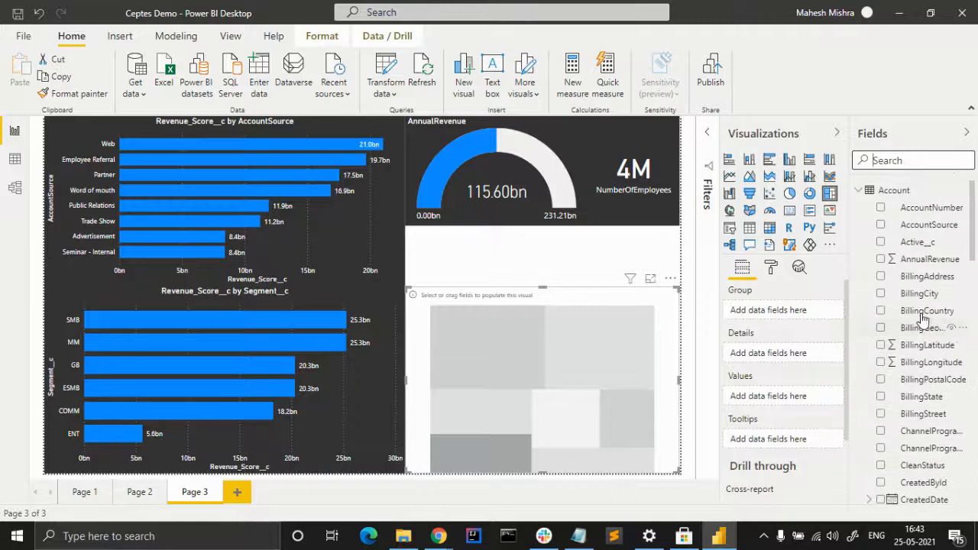
{"action": "scroll", "coordinate": [922, 394], "scroll_direction": "down", "scroll_amount": 8}
{"action": "scroll", "coordinate": [920, 397], "scroll_direction": "down", "scroll_amount": 12}
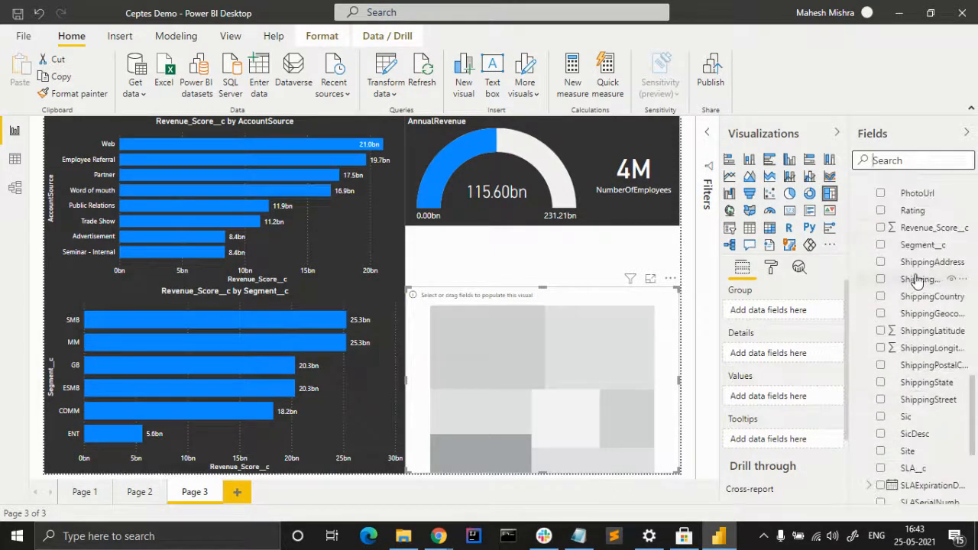
{"action": "left_click_drag", "start_coordinate": [928, 275], "coordinate": [570, 359]}
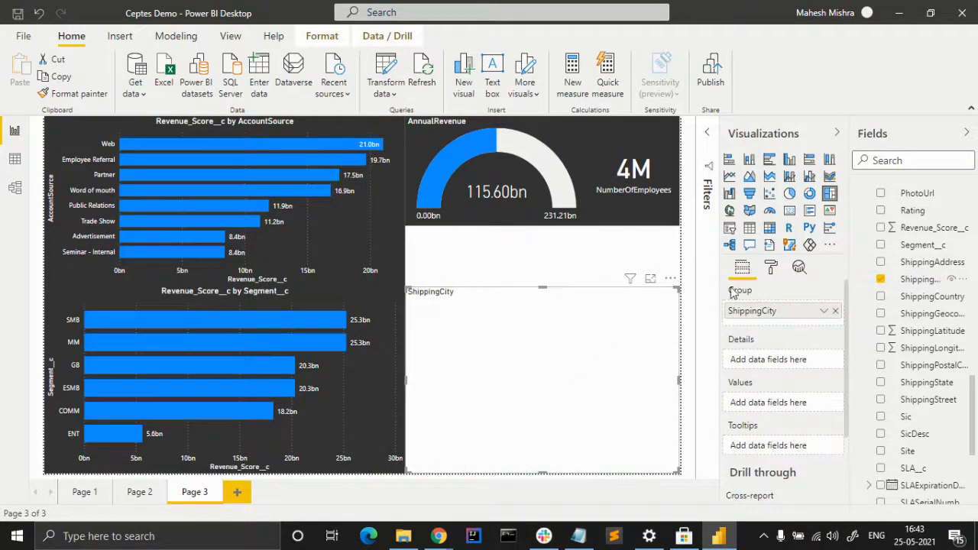
{"action": "left_click", "coordinate": [837, 313]}
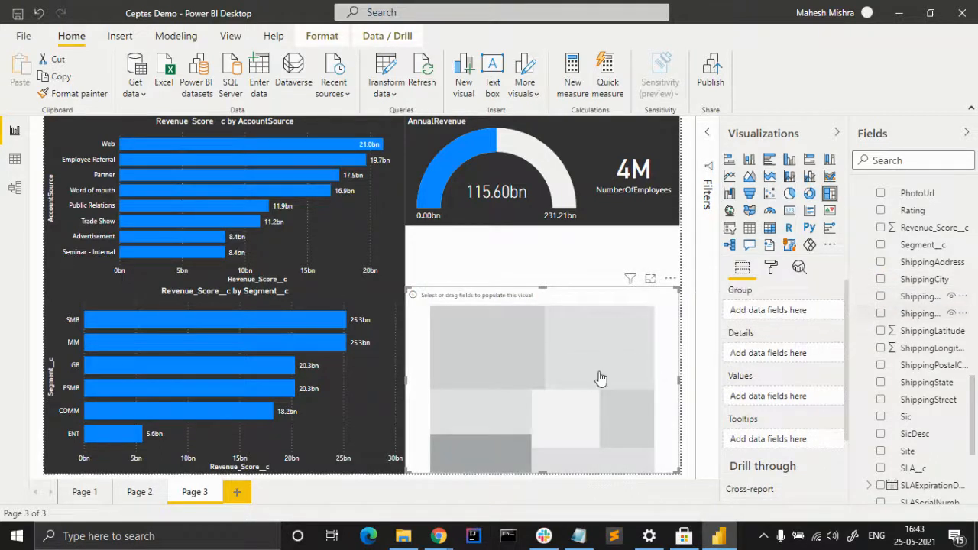
{"action": "left_click_drag", "start_coordinate": [920, 295], "coordinate": [600, 379]}
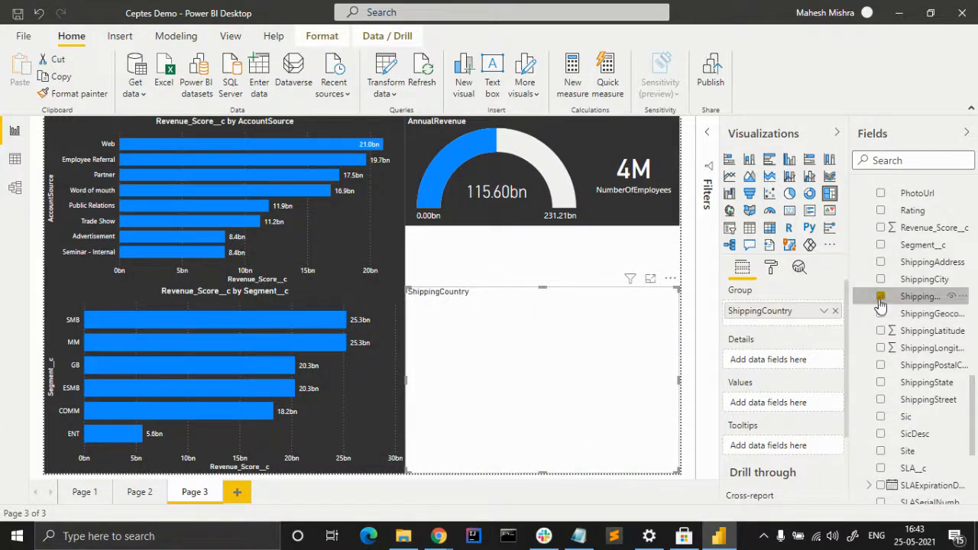
{"action": "left_click", "coordinate": [836, 312]}
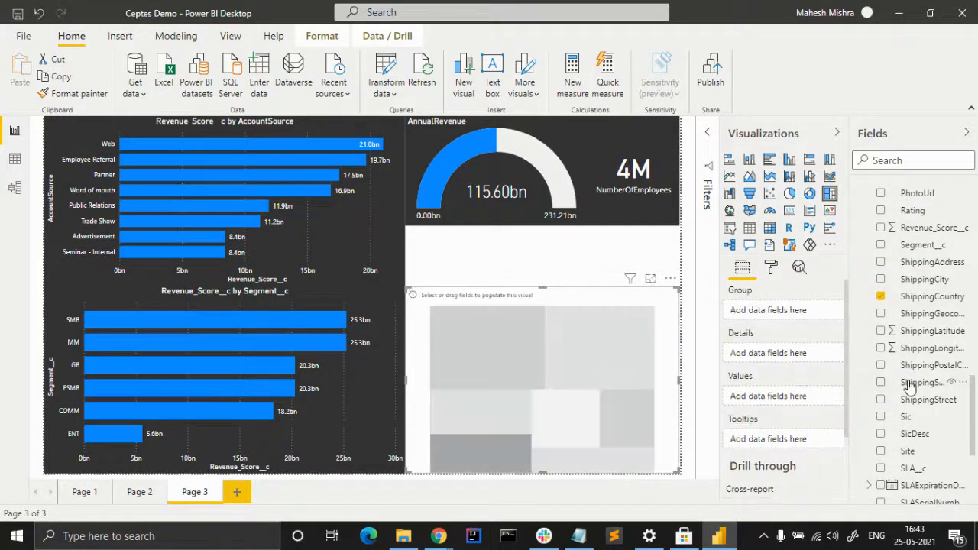
Try ShippingState, BillingCity and BillingCountry from the Account fields one after another as the treemap's group.
{"action": "left_click_drag", "start_coordinate": [921, 382], "coordinate": [577, 373]}
{"action": "left_click", "coordinate": [889, 385]}
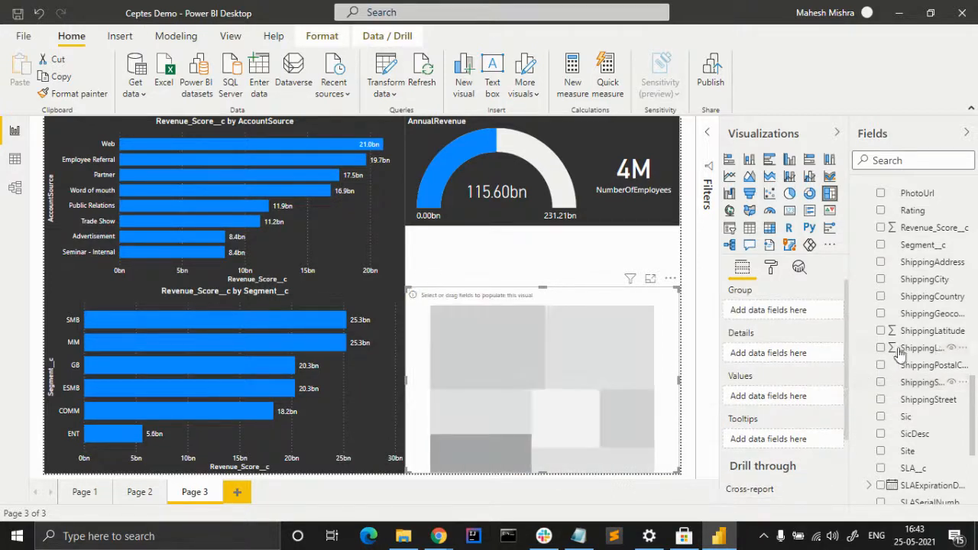
{"action": "scroll", "coordinate": [895, 355], "scroll_direction": "up", "scroll_amount": 5}
{"action": "scroll", "coordinate": [896, 355], "scroll_direction": "up", "scroll_amount": 4}
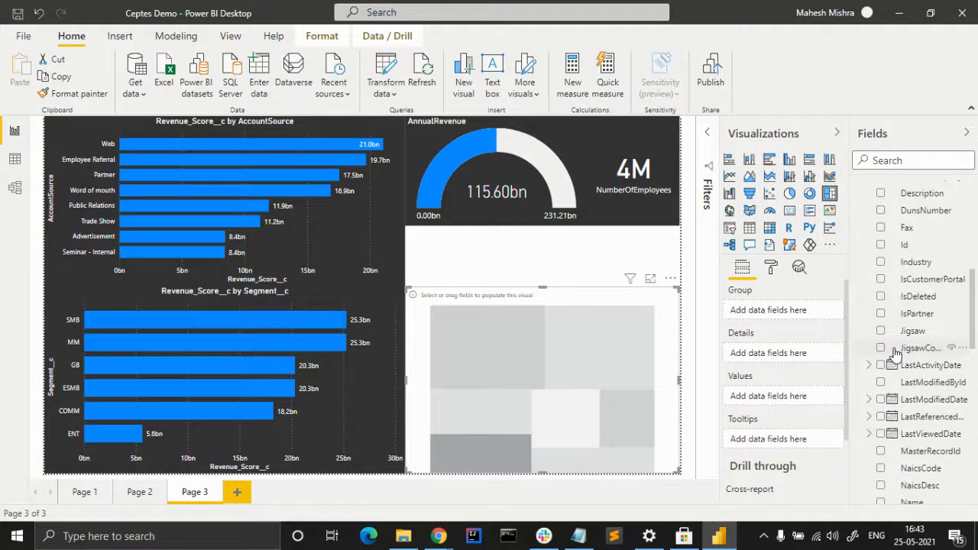
{"action": "scroll", "coordinate": [894, 353], "scroll_direction": "up", "scroll_amount": 10}
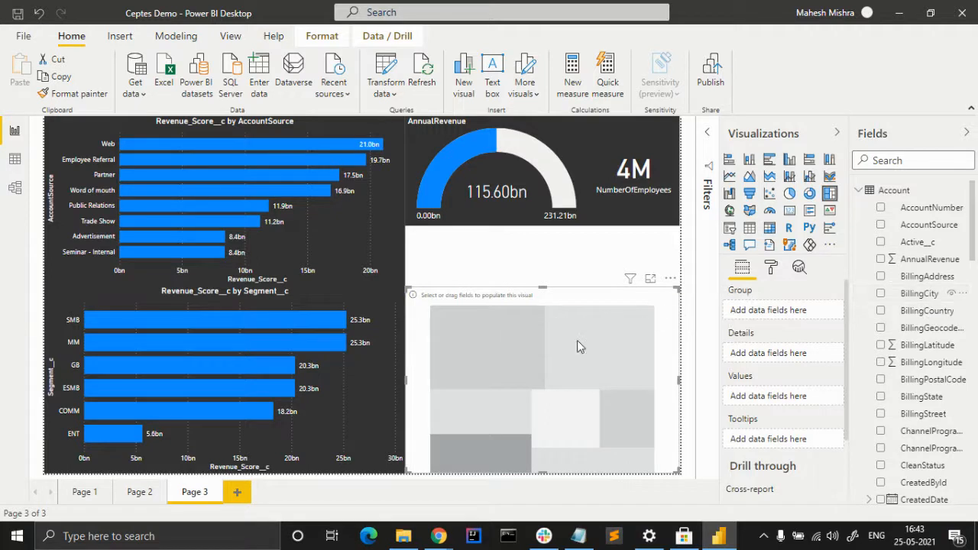
{"action": "left_click_drag", "start_coordinate": [578, 346], "coordinate": [578, 346]}
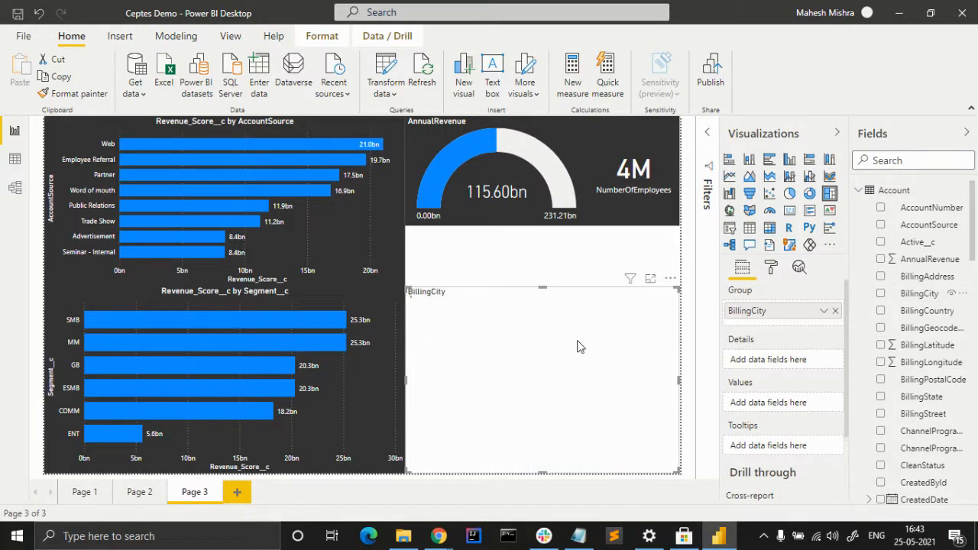
{"action": "left_click", "coordinate": [881, 294]}
{"action": "left_click_drag", "start_coordinate": [911, 312], "coordinate": [558, 347]}
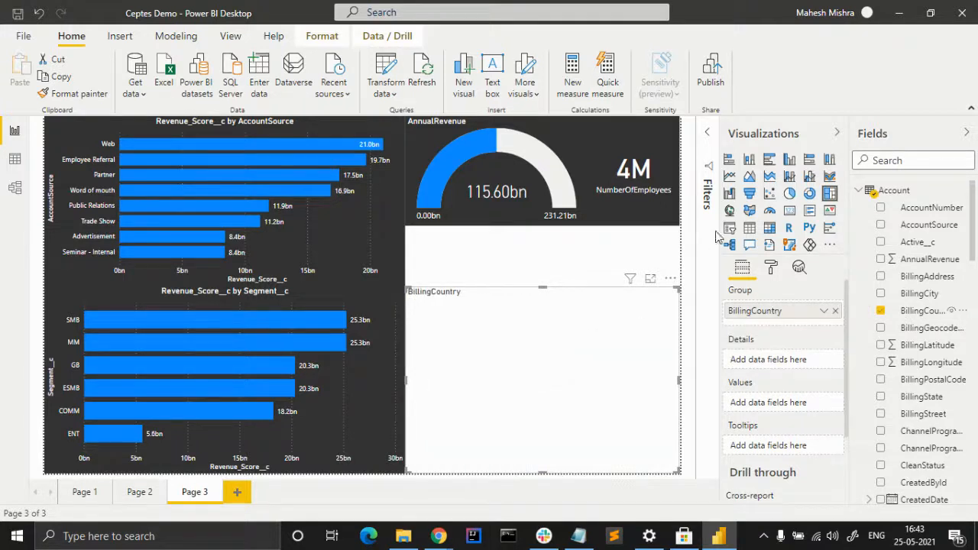
Convert the treemap to a filled map and use ShippingCountry instead of BillingCountry as its location.
{"action": "left_click", "coordinate": [749, 212]}
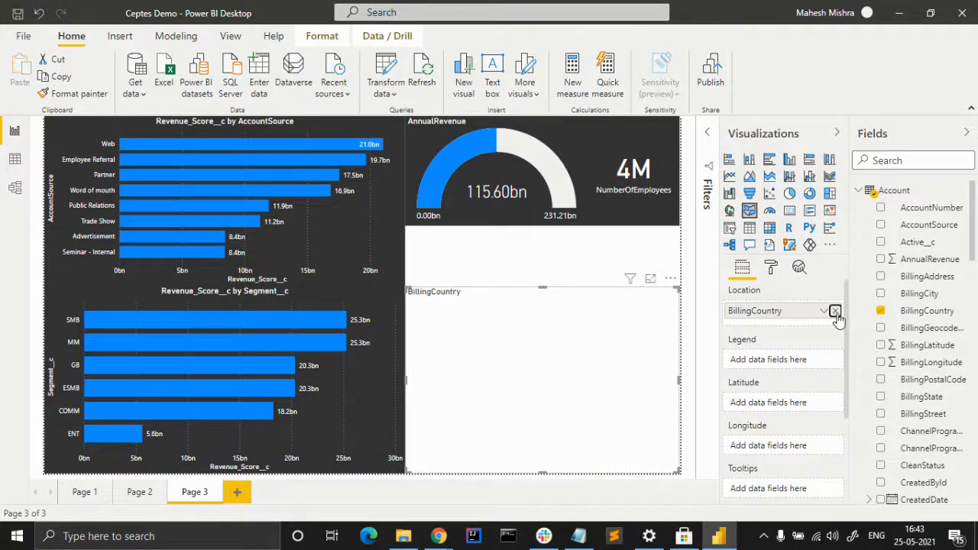
{"action": "scroll", "coordinate": [948, 379], "scroll_direction": "down", "scroll_amount": 2}
{"action": "scroll", "coordinate": [938, 386], "scroll_direction": "down", "scroll_amount": 10}
{"action": "scroll", "coordinate": [933, 394], "scroll_direction": "down", "scroll_amount": 2}
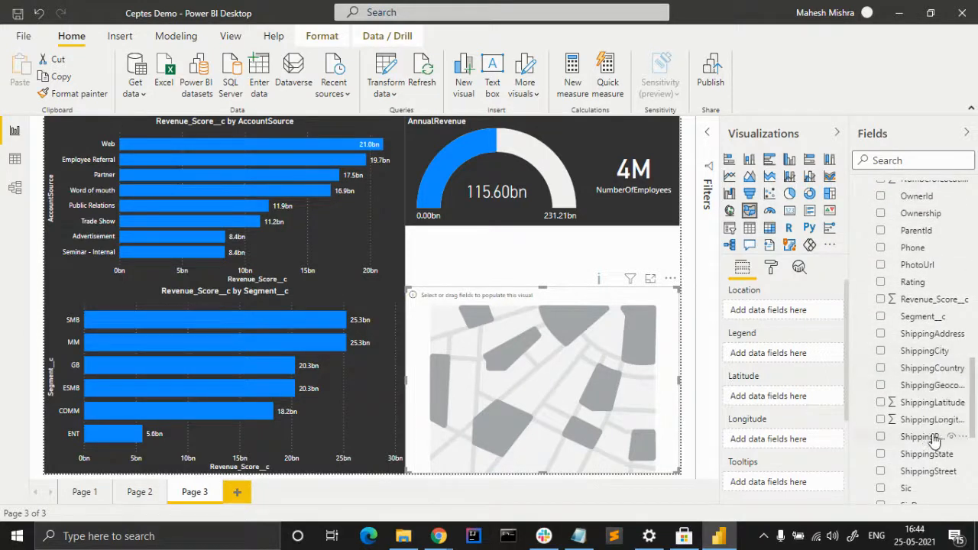
{"action": "left_click_drag", "start_coordinate": [934, 372], "coordinate": [601, 373]}
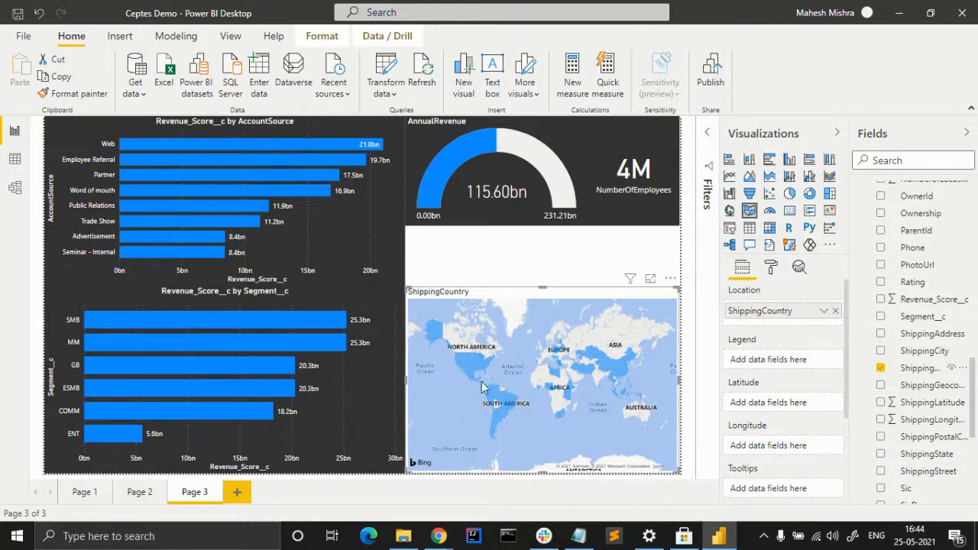
{"action": "scroll", "coordinate": [482, 382], "scroll_direction": "up", "scroll_amount": 1}
{"action": "scroll", "coordinate": [523, 385], "scroll_direction": "down", "scroll_amount": 1}
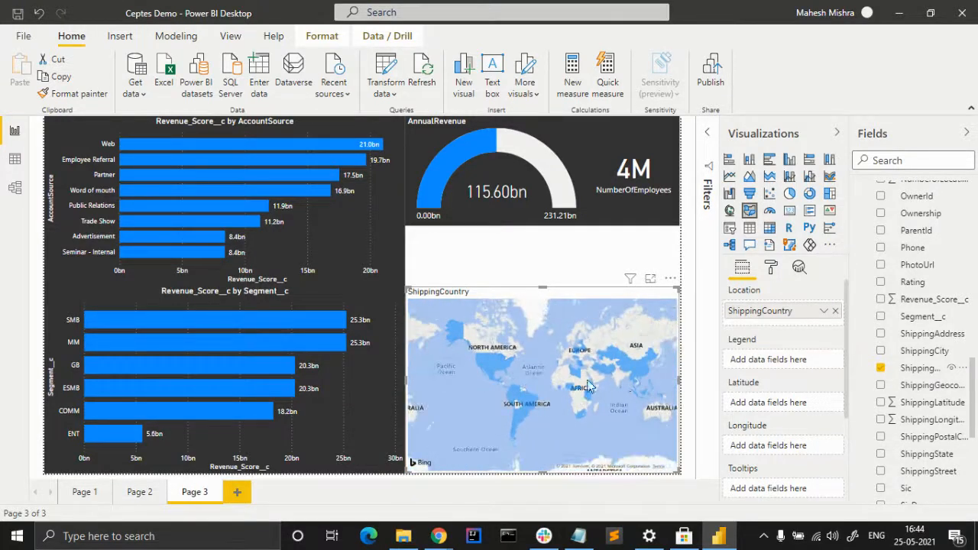
{"action": "scroll", "coordinate": [628, 379], "scroll_direction": "up", "scroll_amount": 1}
{"action": "scroll", "coordinate": [629, 384], "scroll_direction": "down", "scroll_amount": 1}
{"action": "mouse_move", "coordinate": [631, 372]}
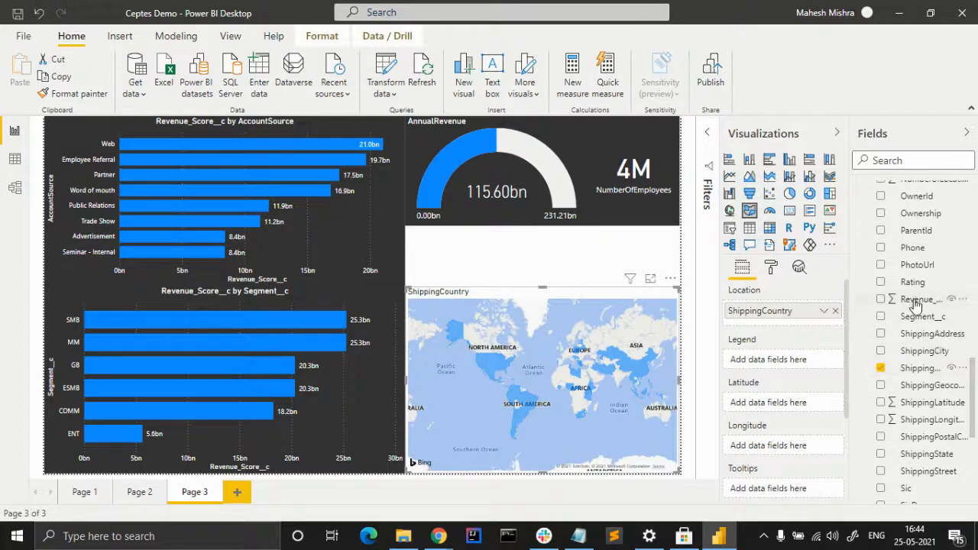
Replace ShippingCountry with ShippingState as the filled map's location.
{"action": "scroll", "coordinate": [916, 305], "scroll_direction": "up", "scroll_amount": 10}
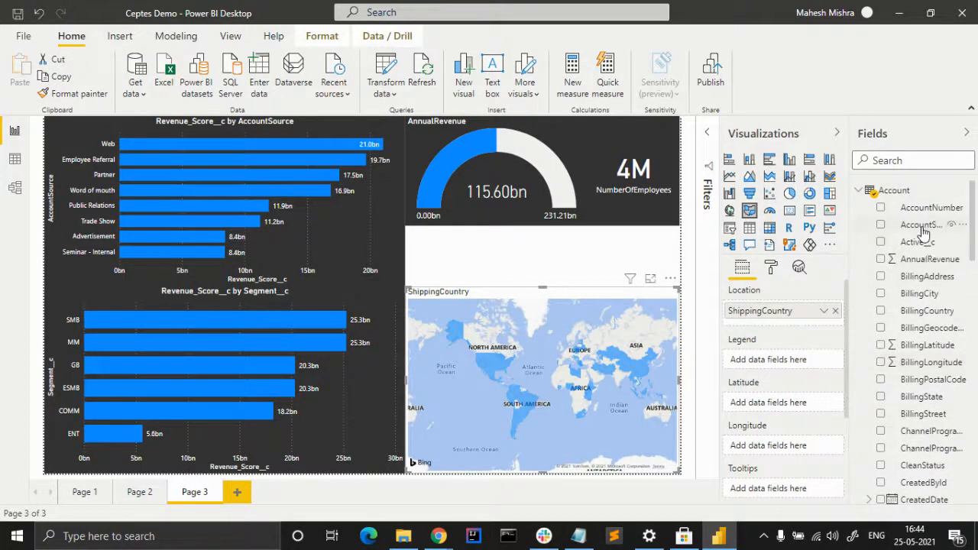
{"action": "scroll", "coordinate": [929, 382], "scroll_direction": "down", "scroll_amount": 10}
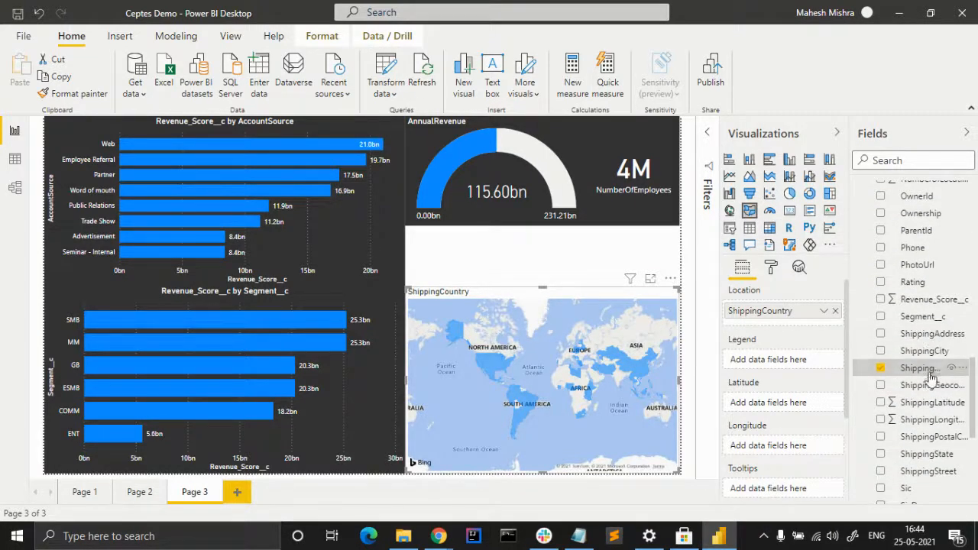
{"action": "left_click_drag", "start_coordinate": [924, 454], "coordinate": [834, 318]}
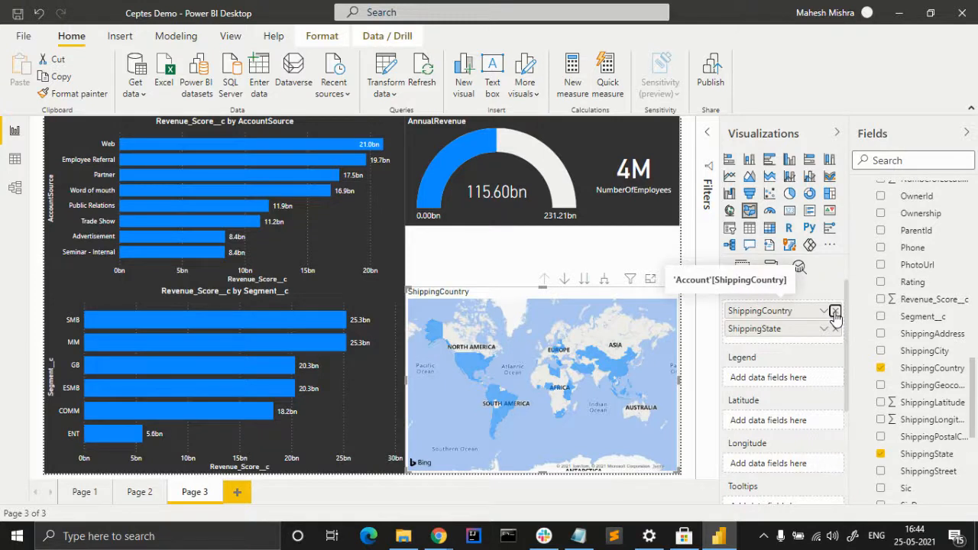
{"action": "left_click", "coordinate": [835, 312]}
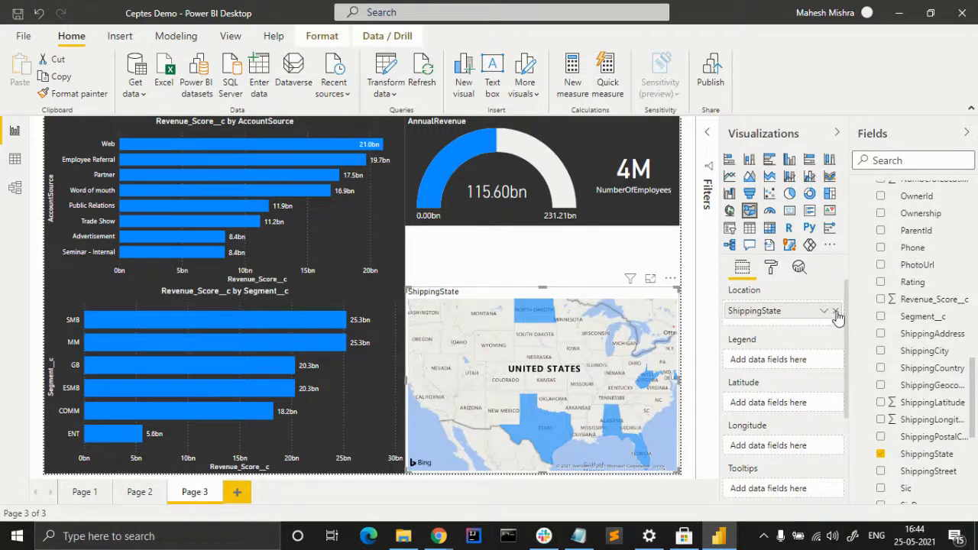
Use BillingState as the filled map's only location field, trying the bubble map type before returning to the filled map.
{"action": "scroll", "coordinate": [916, 386], "scroll_direction": "up", "scroll_amount": 4}
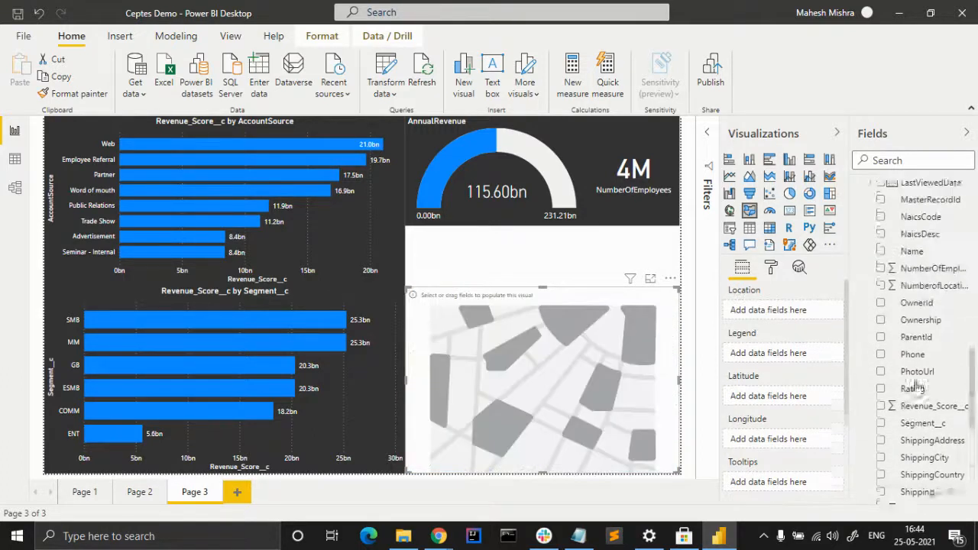
{"action": "scroll", "coordinate": [917, 388], "scroll_direction": "up", "scroll_amount": 10}
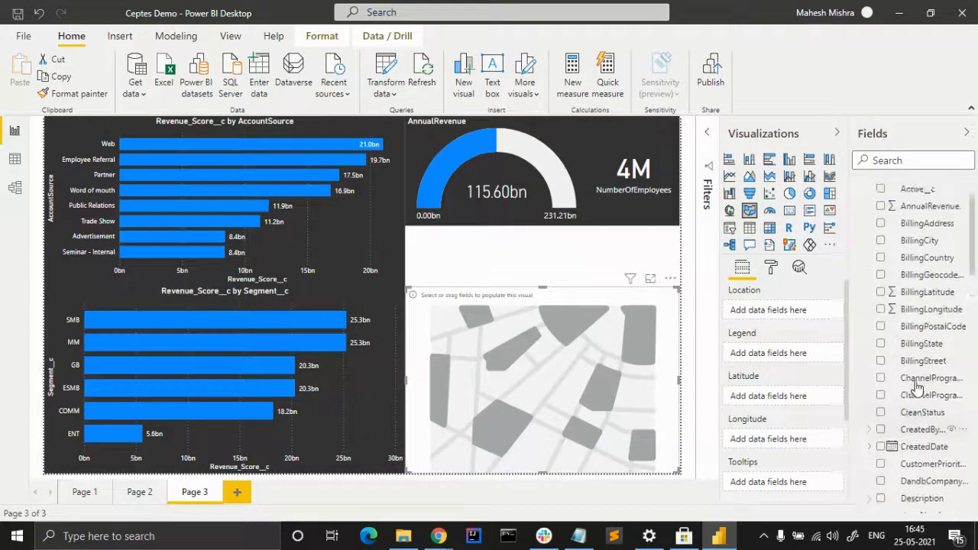
{"action": "left_click_drag", "start_coordinate": [919, 396], "coordinate": [793, 317]}
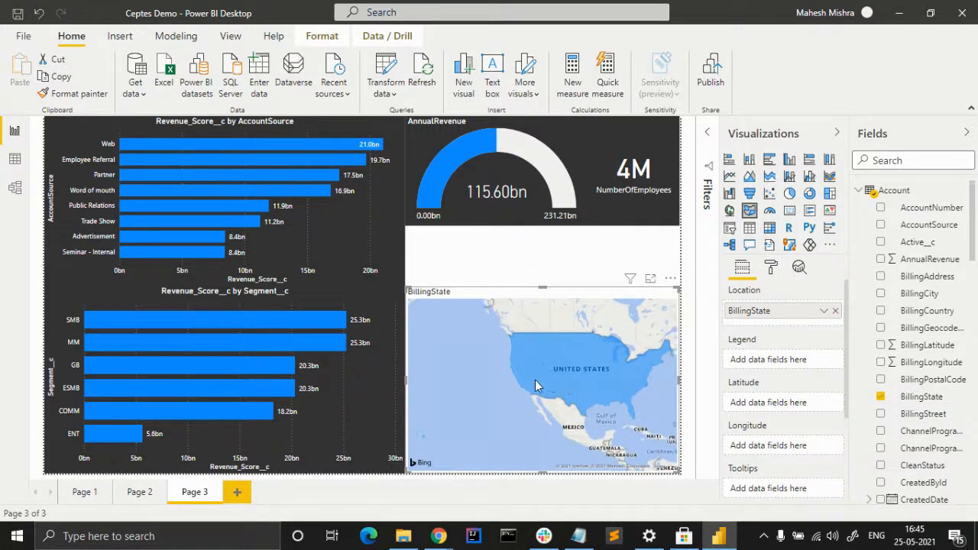
{"action": "left_click_drag", "start_coordinate": [550, 380], "coordinate": [510, 382]}
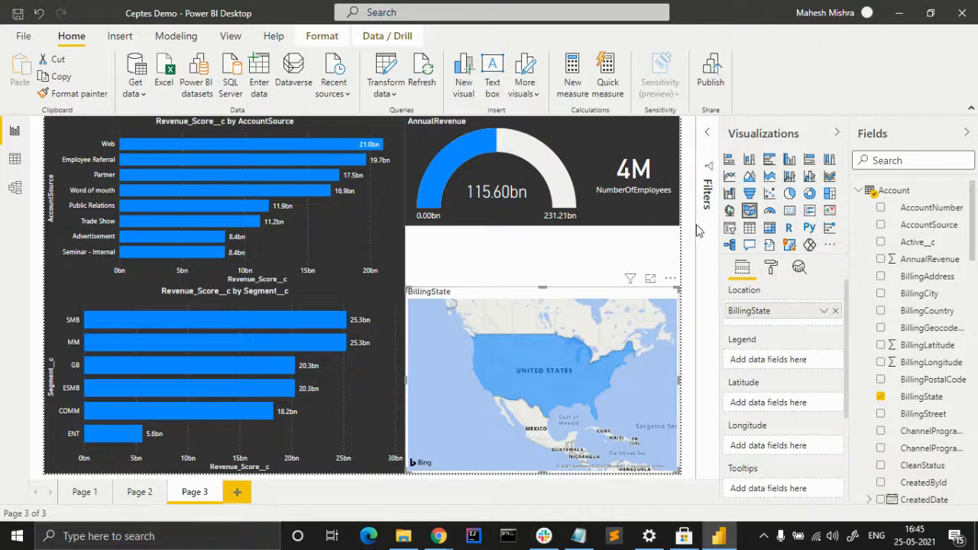
{"action": "left_click", "coordinate": [729, 212]}
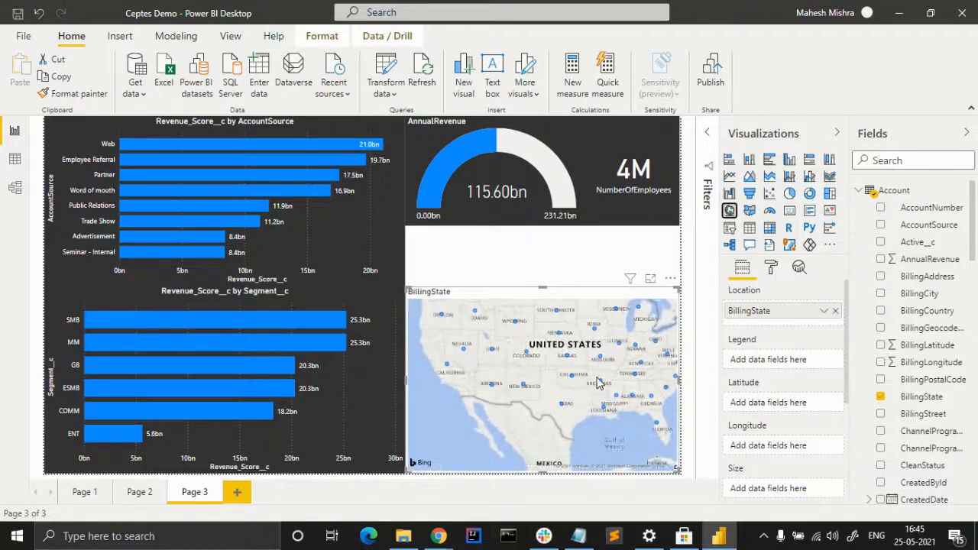
{"action": "left_click", "coordinate": [749, 211]}
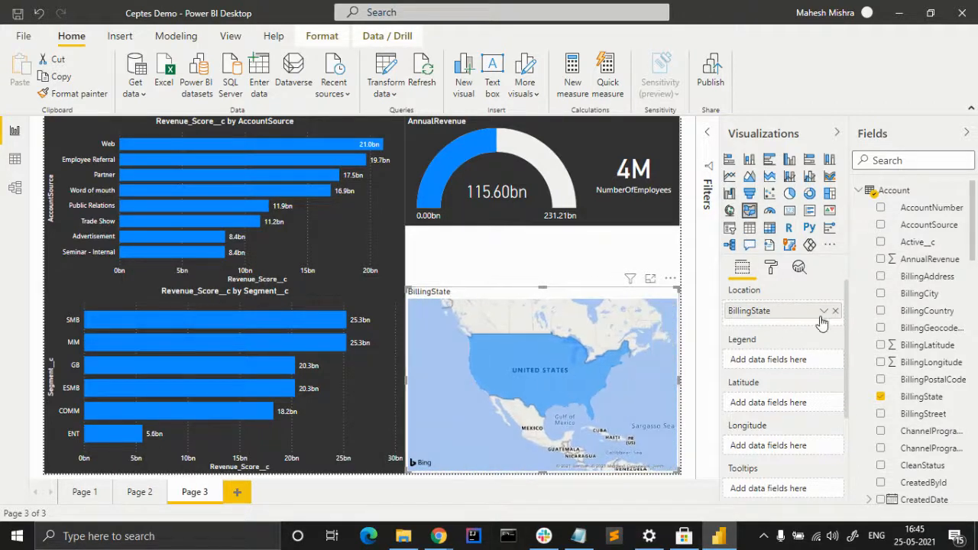
Add Revenue_Score__c to the filled map and move it from the location to the legend.
{"action": "mouse_move", "coordinate": [921, 260]}
{"action": "left_mouse_down"}
{"action": "mouse_move", "coordinate": [808, 301]}
{"action": "mouse_move", "coordinate": [794, 328]}
{"action": "mouse_move", "coordinate": [826, 244]}
{"action": "mouse_move", "coordinate": [909, 260]}
{"action": "left_mouse_up"}
{"action": "scroll", "coordinate": [927, 391], "scroll_direction": "down", "scroll_amount": 5}
{"action": "scroll", "coordinate": [926, 391], "scroll_direction": "down", "scroll_amount": 10}
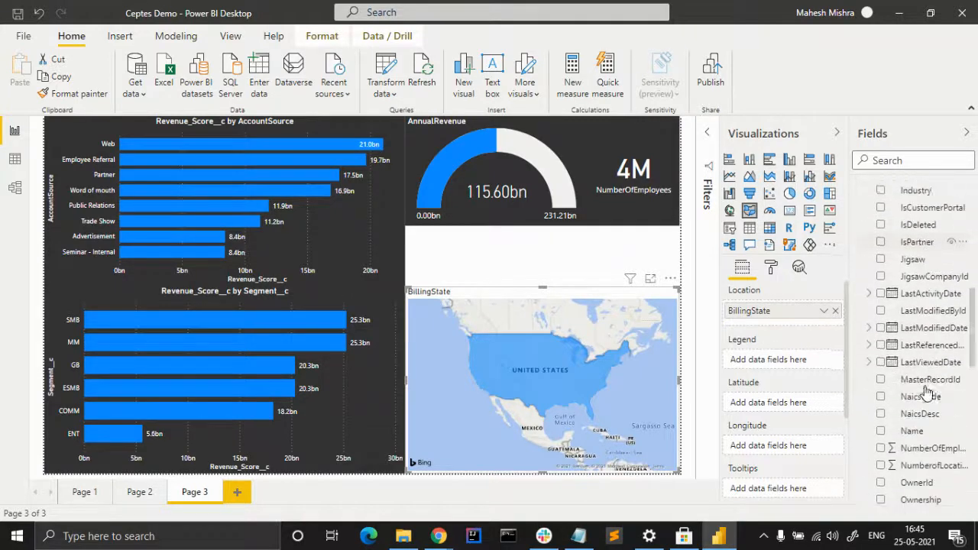
{"action": "left_click_drag", "start_coordinate": [926, 373], "coordinate": [787, 321]}
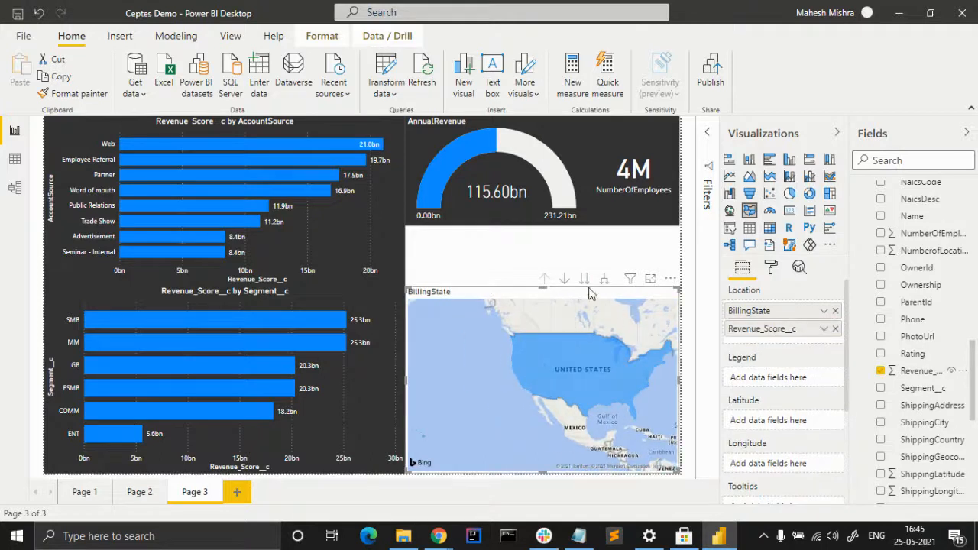
{"action": "left_click_drag", "start_coordinate": [780, 334], "coordinate": [781, 380]}
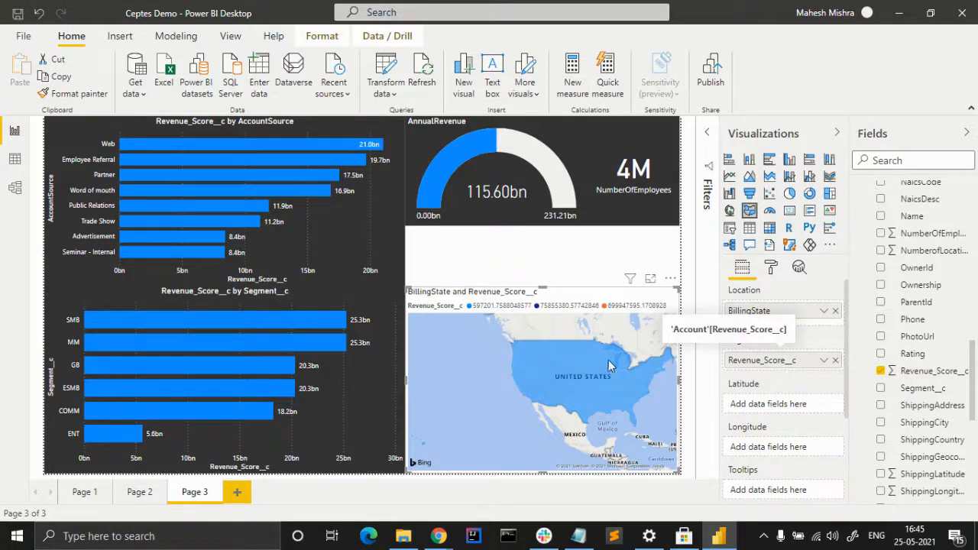
Remove Revenue_Score__c and BillingState from the filled map and delete the map from the page.
{"action": "left_click", "coordinate": [835, 360]}
{"action": "left_click", "coordinate": [836, 312]}
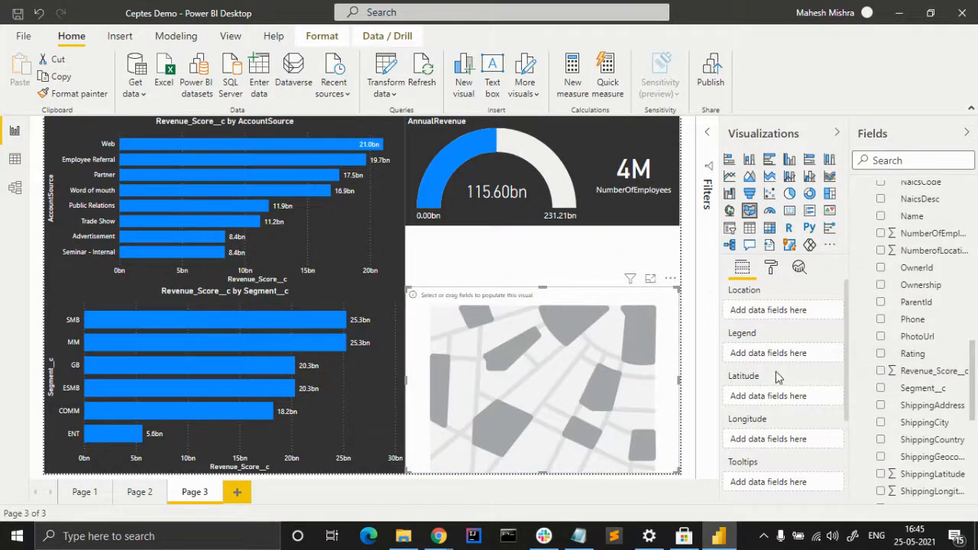
{"action": "left_click", "coordinate": [669, 281]}
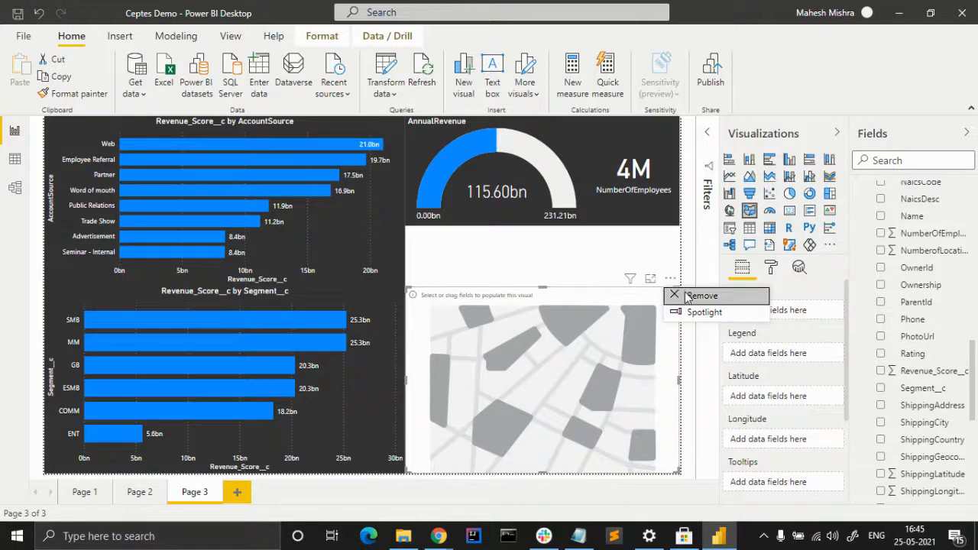
{"action": "key", "text": "Escape"}
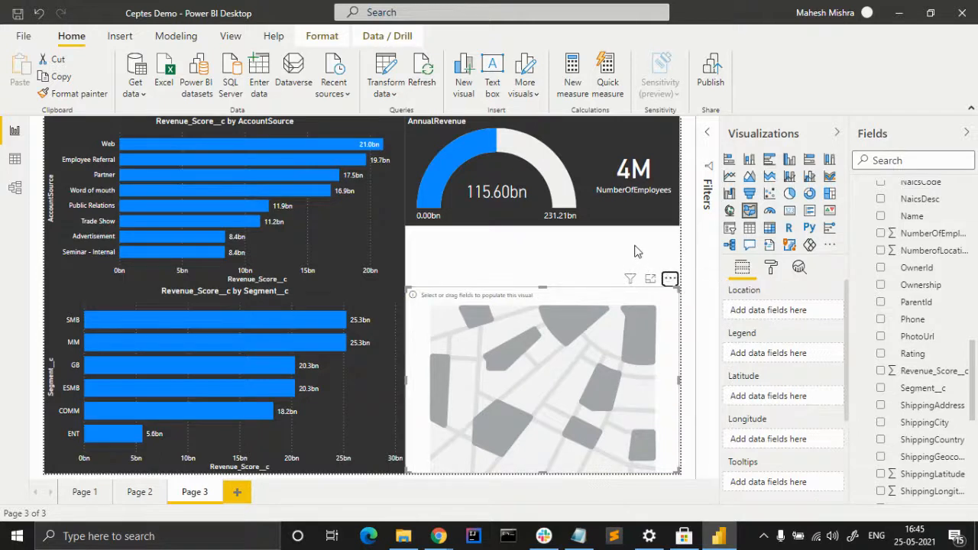
{"action": "key", "text": "Delete"}
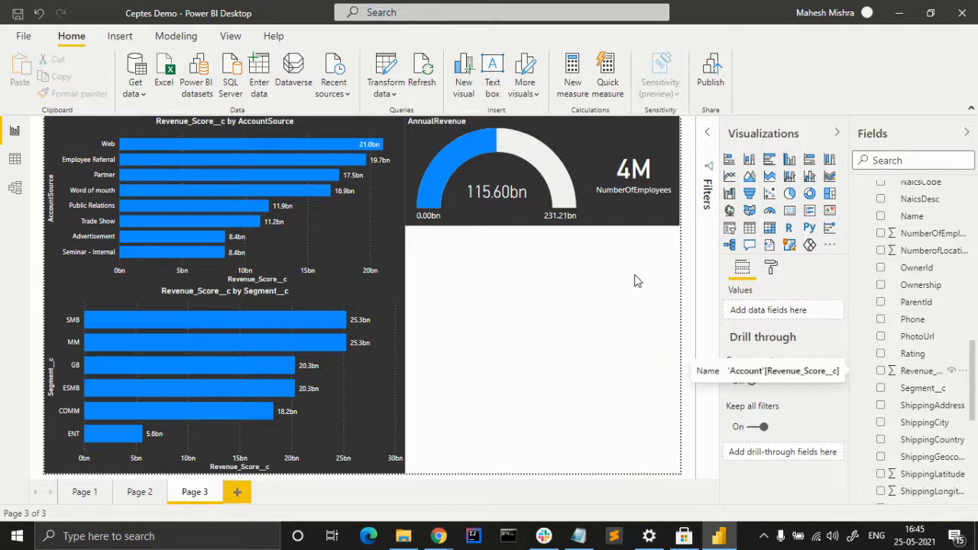
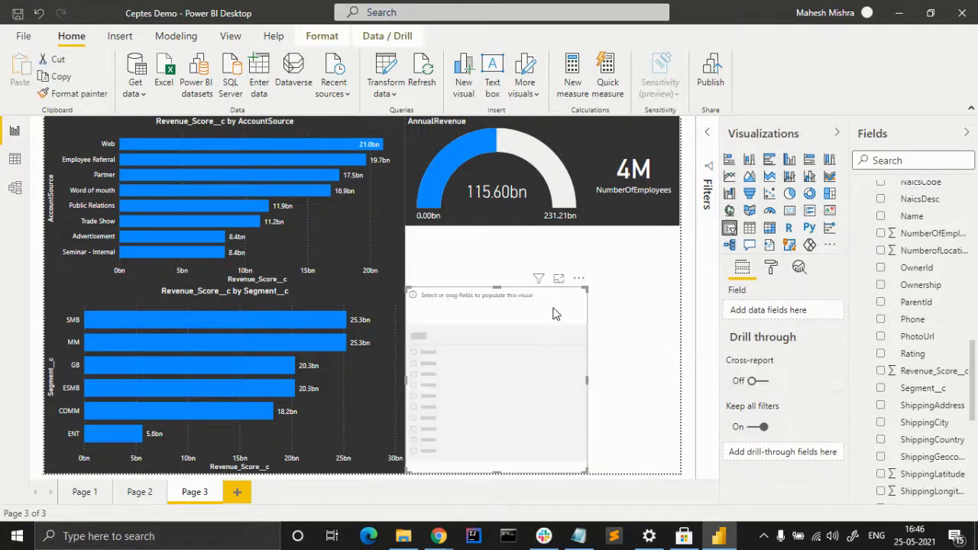
Resize the empty slicer into a band directly below the gauge, reaching the page's edge, and fill it with Account's Industry field.
{"action": "left_click_drag", "start_coordinate": [497, 286], "coordinate": [495, 229]}
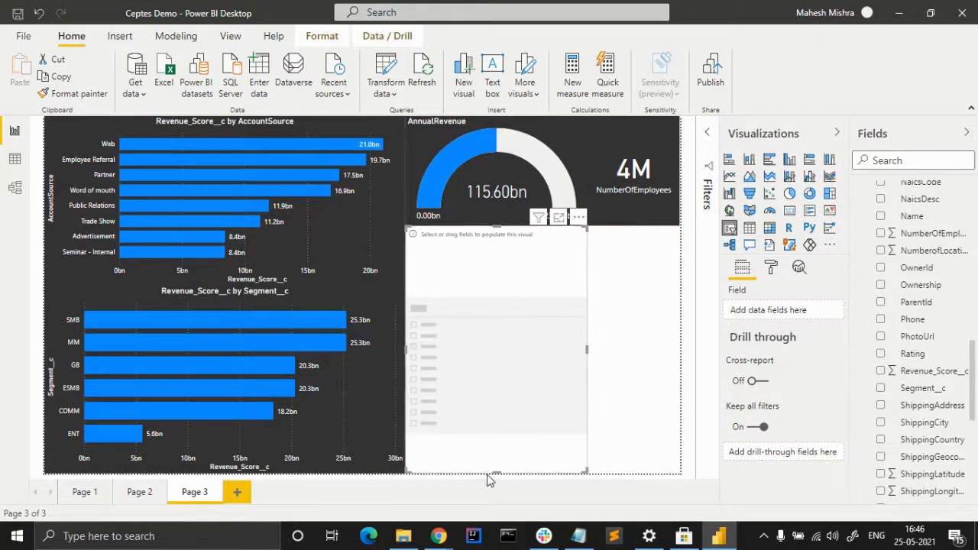
{"action": "left_click_drag", "start_coordinate": [496, 471], "coordinate": [494, 334]}
{"action": "left_click_drag", "start_coordinate": [587, 280], "coordinate": [678, 291]}
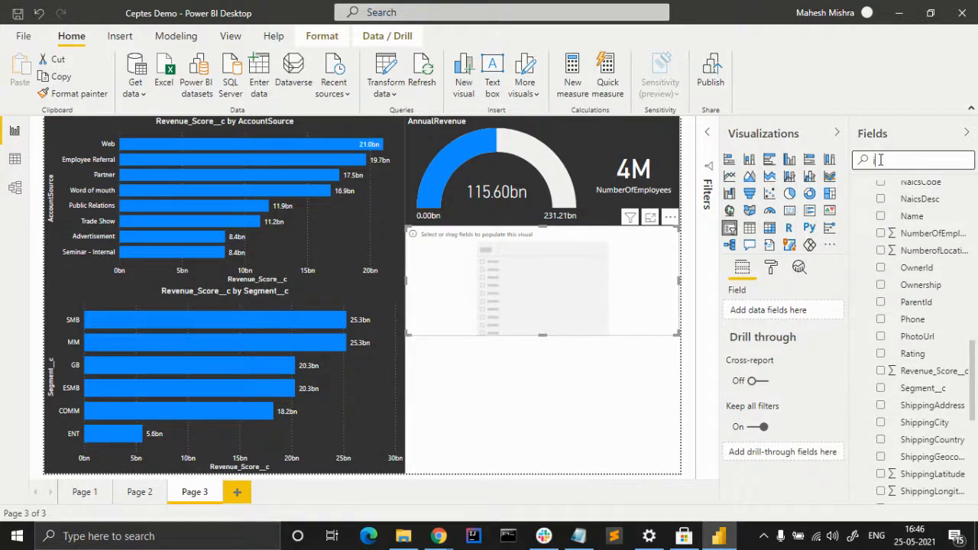
{"action": "type", "text": "ind"}
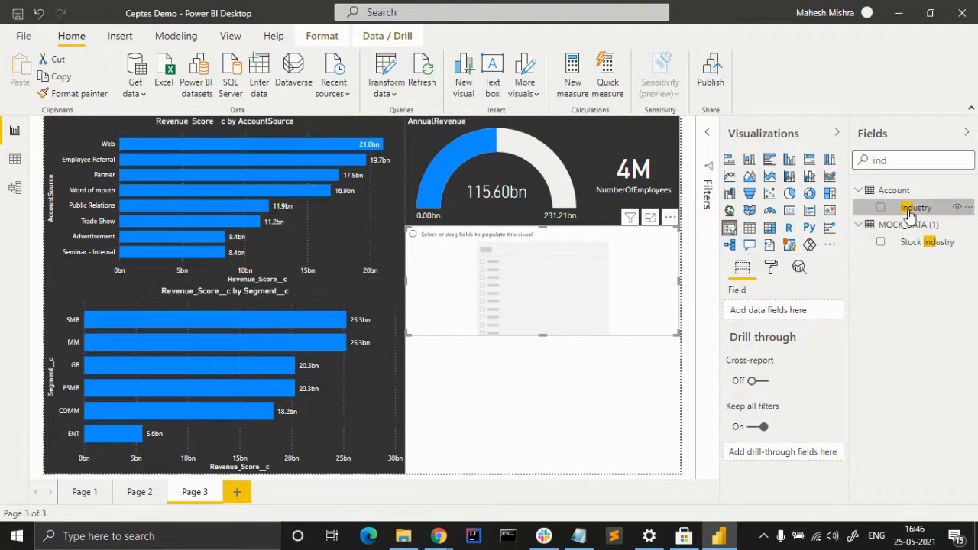
{"action": "left_click_drag", "start_coordinate": [905, 213], "coordinate": [561, 275]}
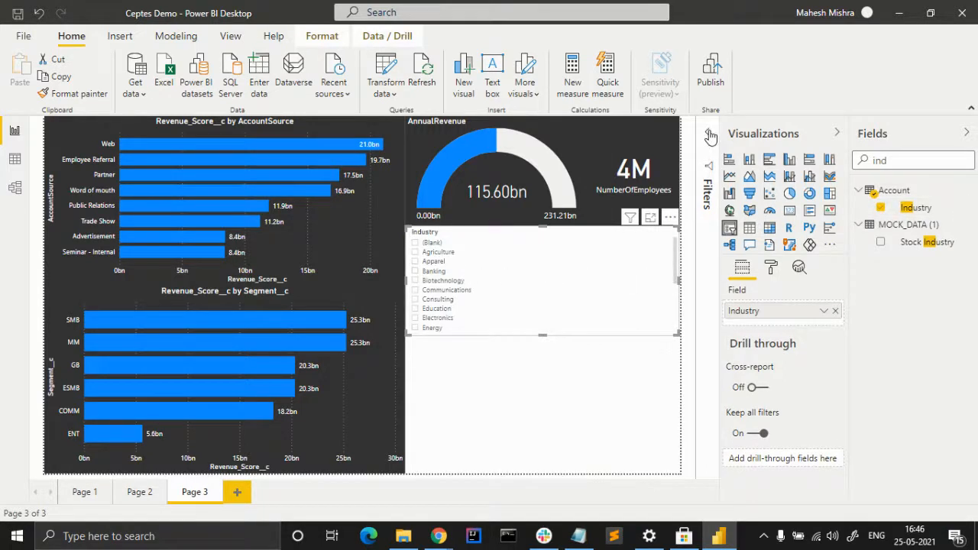
Exclude the (Blank) value from the Industry slicer with a basic visual-level filter.
{"action": "left_click", "coordinate": [710, 135]}
{"action": "left_click", "coordinate": [686, 217]}
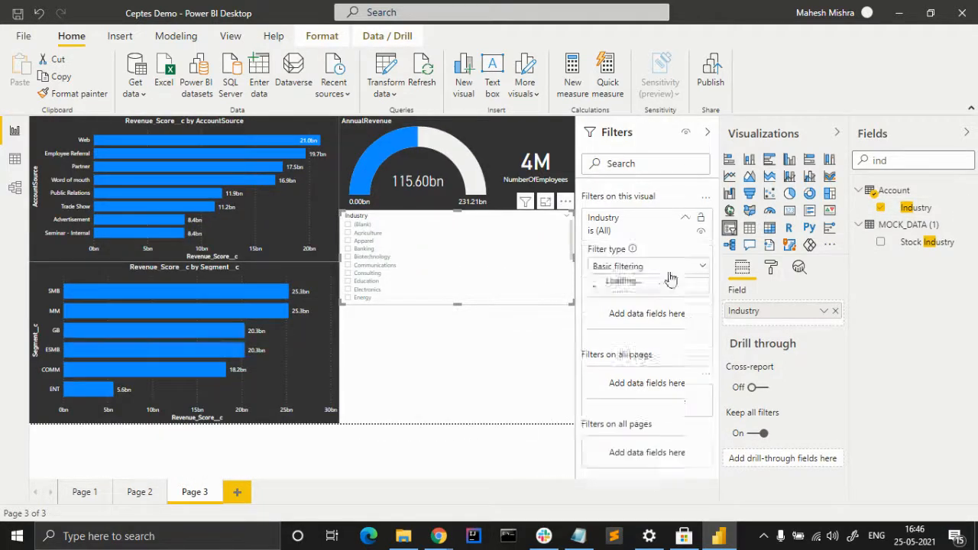
{"action": "left_click", "coordinate": [622, 324]}
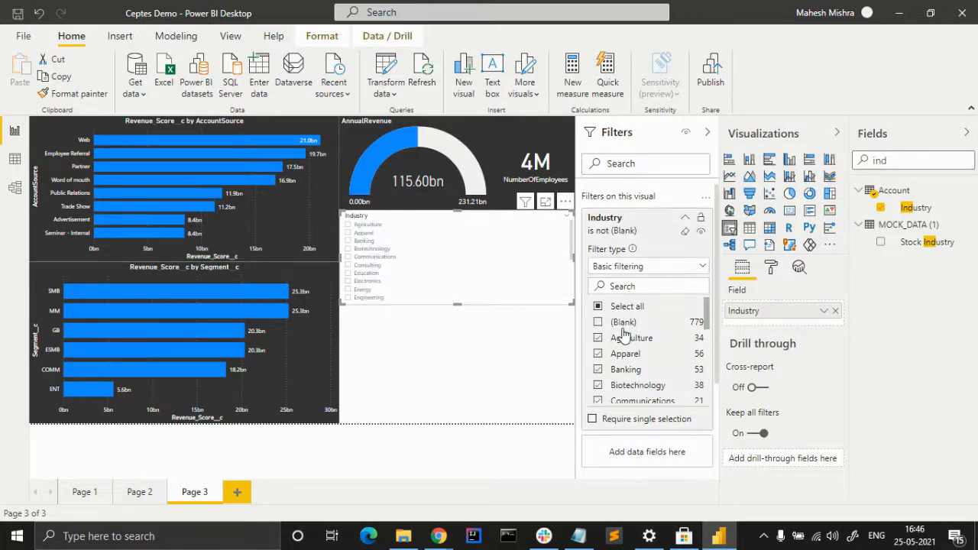
{"action": "left_click", "coordinate": [685, 219]}
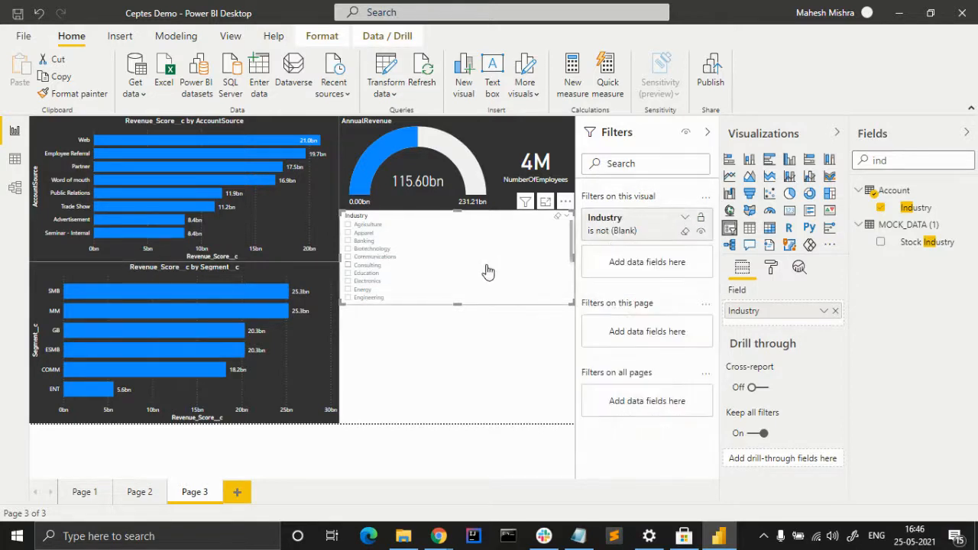
Give the Industry slicer the same dark grey background as the other visuals.
{"action": "left_click", "coordinate": [707, 133]}
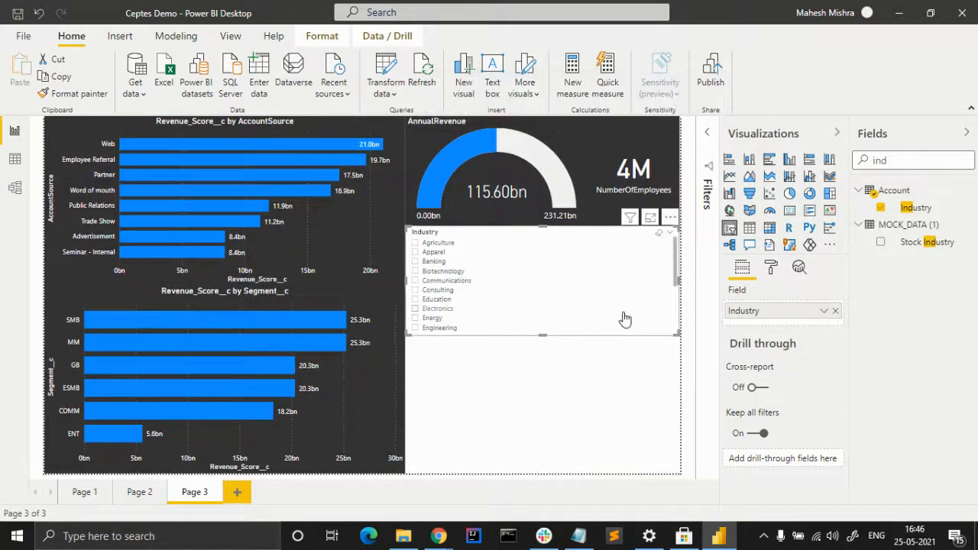
{"action": "left_click", "coordinate": [772, 272]}
{"action": "left_click", "coordinate": [735, 456]}
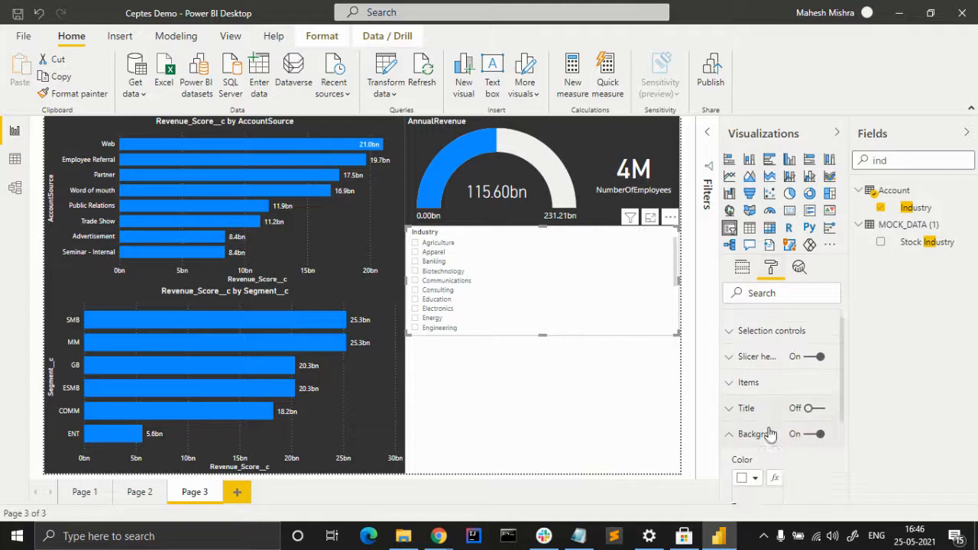
{"action": "scroll", "coordinate": [770, 434], "scroll_direction": "down", "scroll_amount": 2}
{"action": "left_click", "coordinate": [755, 356]}
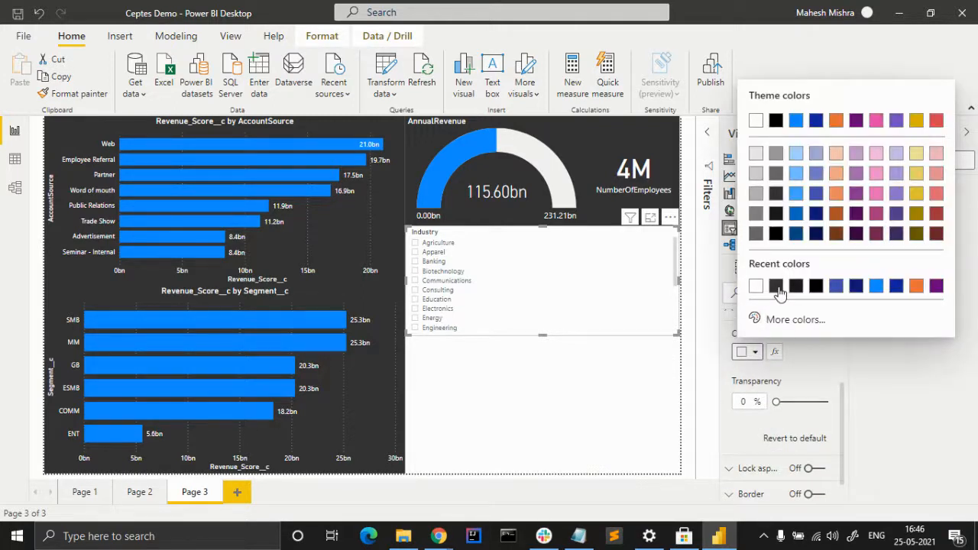
{"action": "left_click", "coordinate": [775, 193]}
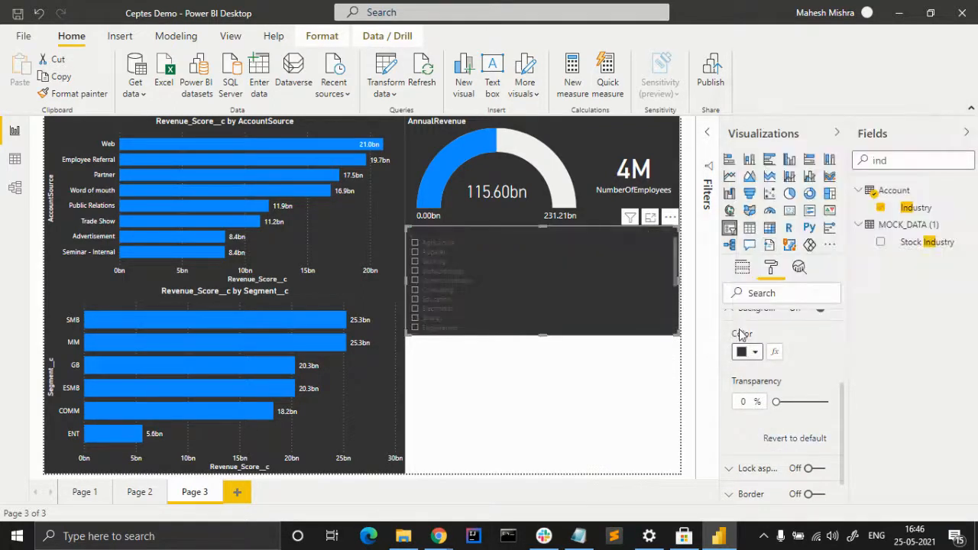
{"action": "scroll", "coordinate": [755, 372], "scroll_direction": "up", "scroll_amount": 1}
{"action": "left_click", "coordinate": [731, 382]}
Turn on the Industry slicer's title and set the title's font color to white.
{"action": "scroll", "coordinate": [736, 388], "scroll_direction": "up", "scroll_amount": 1}
{"action": "left_click", "coordinate": [819, 426]}
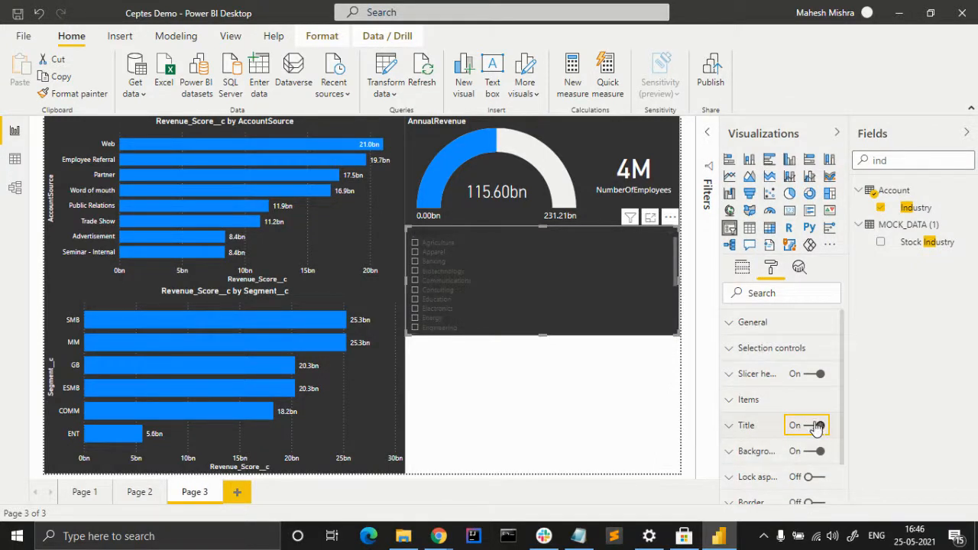
{"action": "left_click", "coordinate": [737, 430]}
{"action": "scroll", "coordinate": [778, 398], "scroll_direction": "down", "scroll_amount": 2}
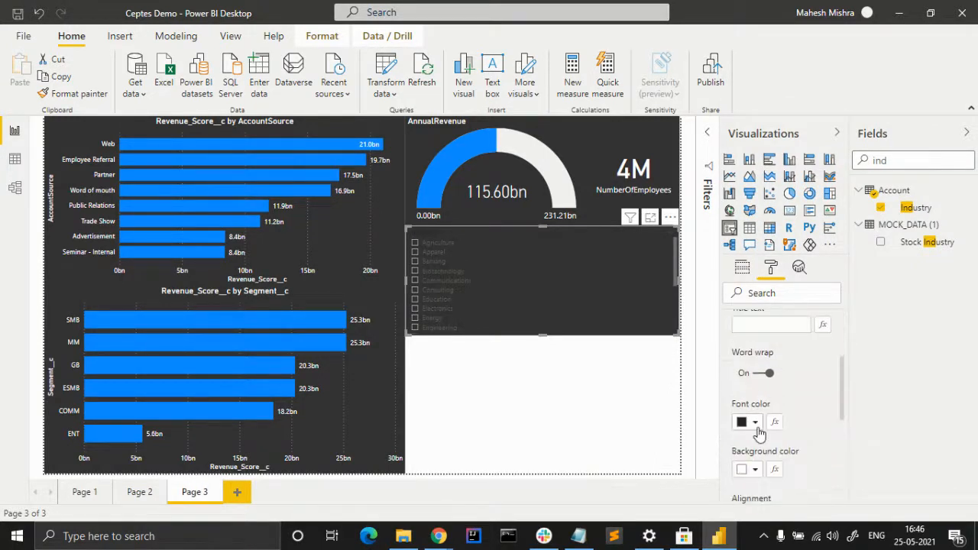
{"action": "left_click", "coordinate": [755, 423]}
{"action": "left_click", "coordinate": [776, 357]}
{"action": "scroll", "coordinate": [764, 413], "scroll_direction": "up", "scroll_amount": 5}
{"action": "left_click", "coordinate": [734, 426]}
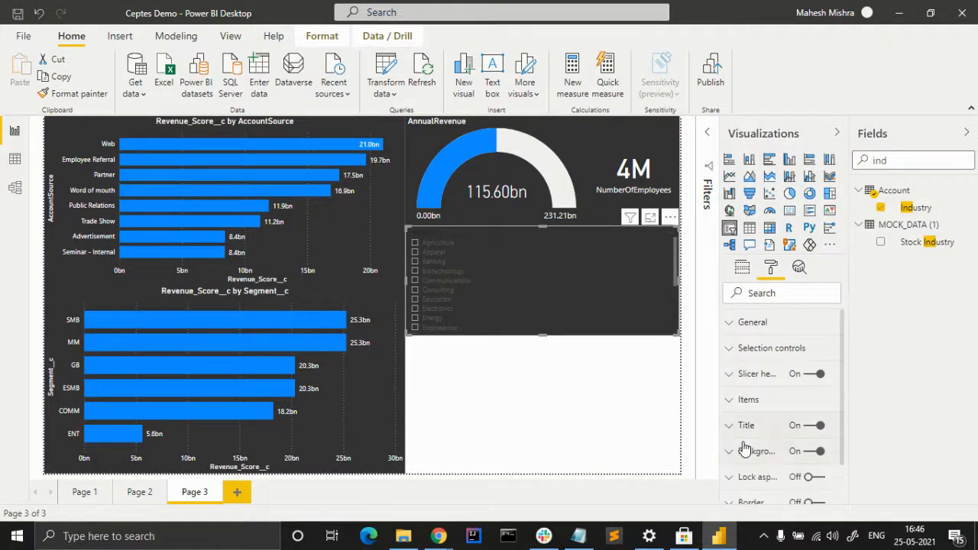
Set the font color of the Industry slicer's header to white.
{"action": "scroll", "coordinate": [738, 439], "scroll_direction": "down", "scroll_amount": 1}
{"action": "scroll", "coordinate": [733, 413], "scroll_direction": "up", "scroll_amount": 2}
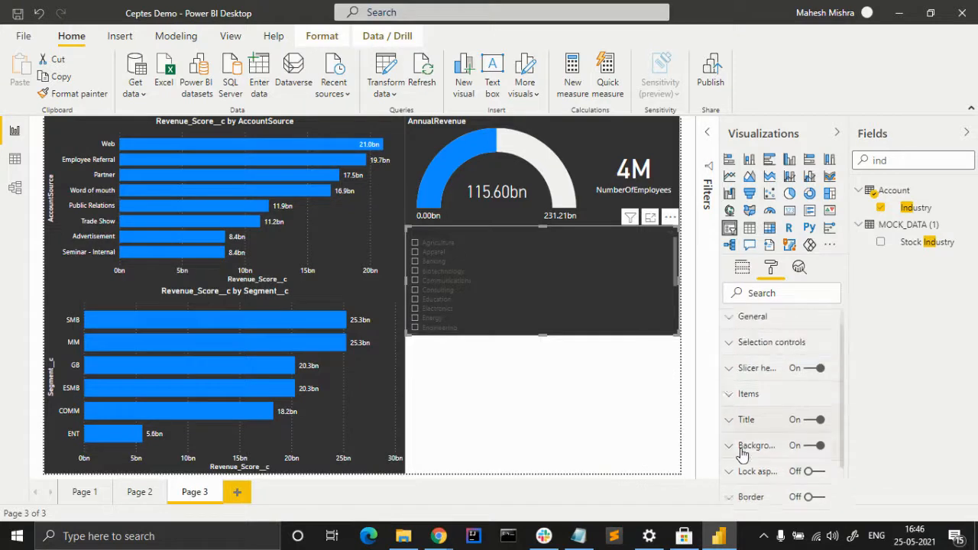
{"action": "left_click", "coordinate": [731, 375]}
{"action": "scroll", "coordinate": [745, 412], "scroll_direction": "down", "scroll_amount": 2}
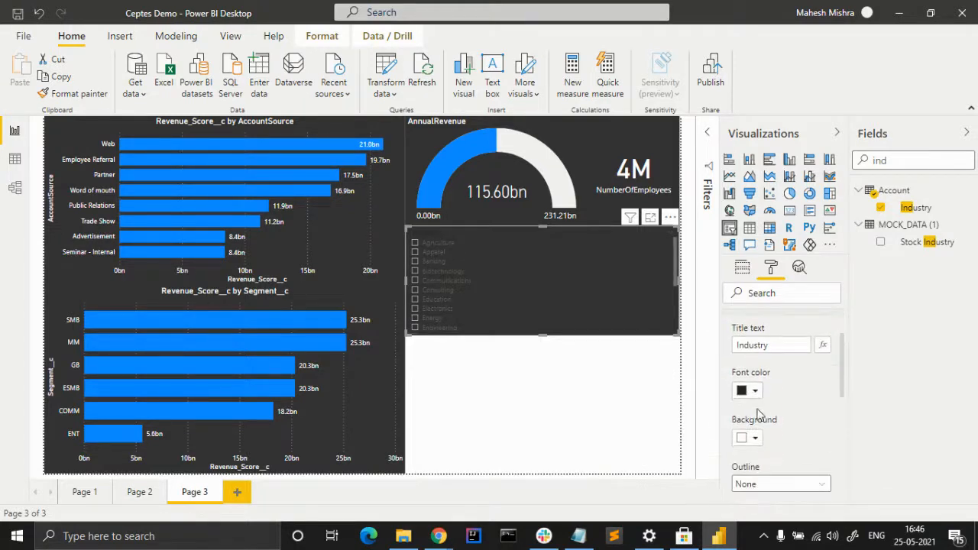
{"action": "left_click", "coordinate": [755, 391]}
{"action": "left_click", "coordinate": [757, 326]}
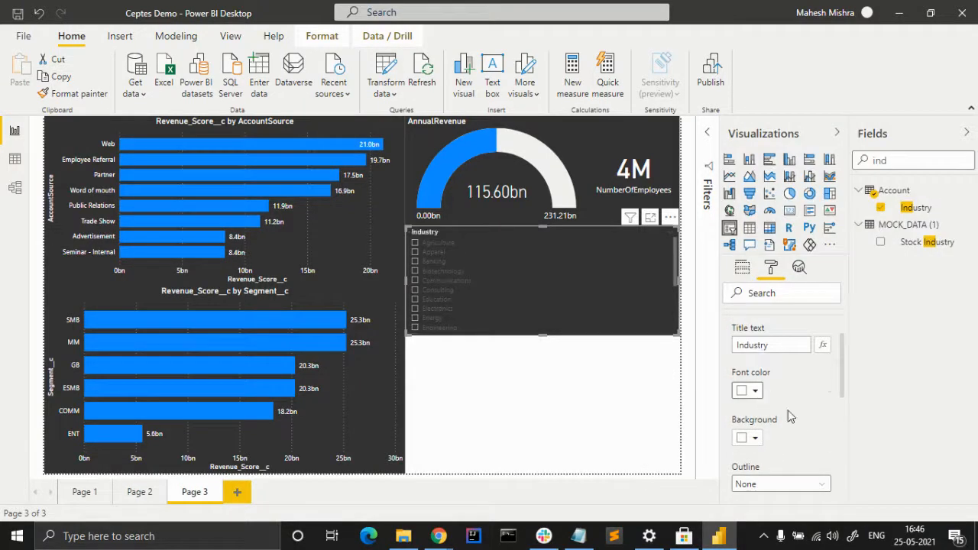
{"action": "scroll", "coordinate": [800, 415], "scroll_direction": "up", "scroll_amount": 1}
Set the font color of the Industry slicer's items to white and deselect the slicer.
{"action": "scroll", "coordinate": [737, 390], "scroll_direction": "down", "scroll_amount": 5}
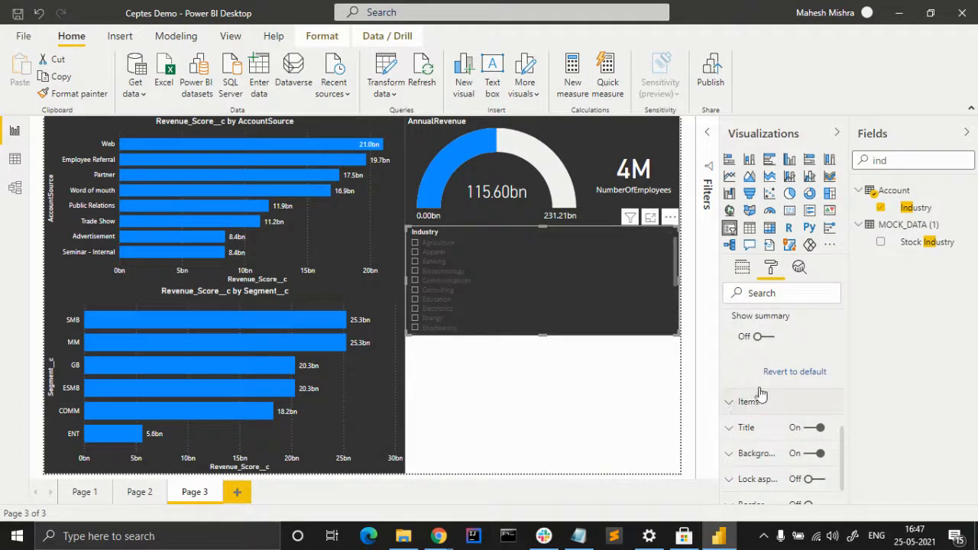
{"action": "left_click", "coordinate": [743, 403]}
{"action": "scroll", "coordinate": [760, 360], "scroll_direction": "up", "scroll_amount": 2}
{"action": "left_click", "coordinate": [757, 375]}
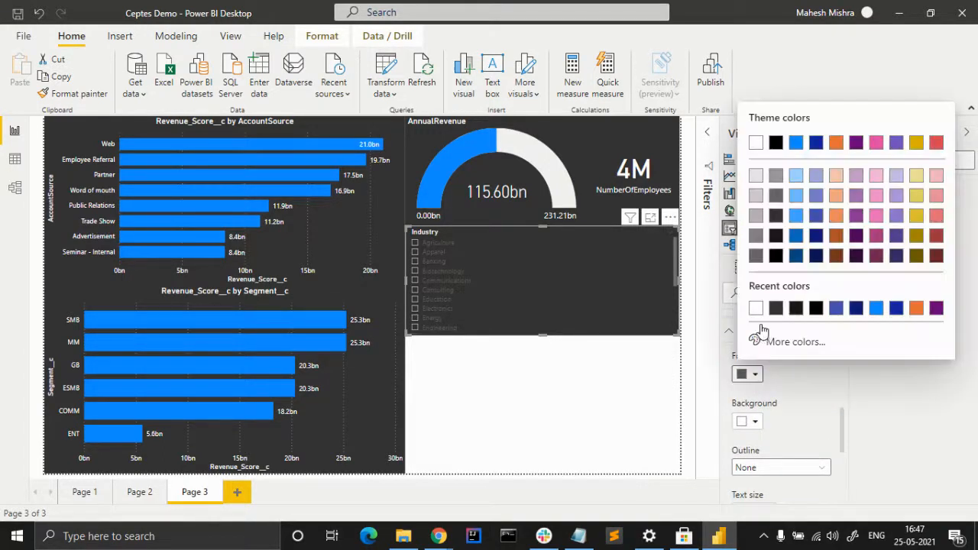
{"action": "left_click", "coordinate": [753, 308]}
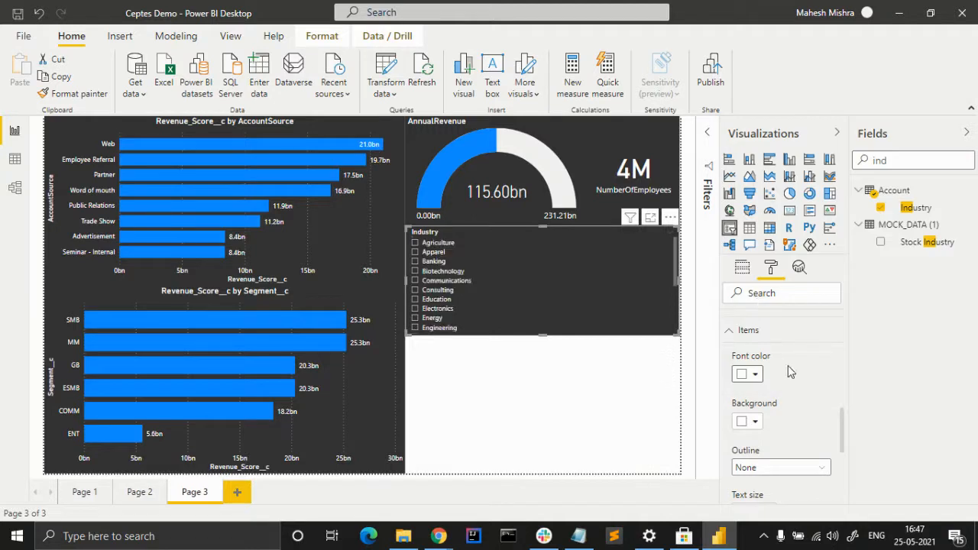
{"action": "left_click", "coordinate": [737, 336]}
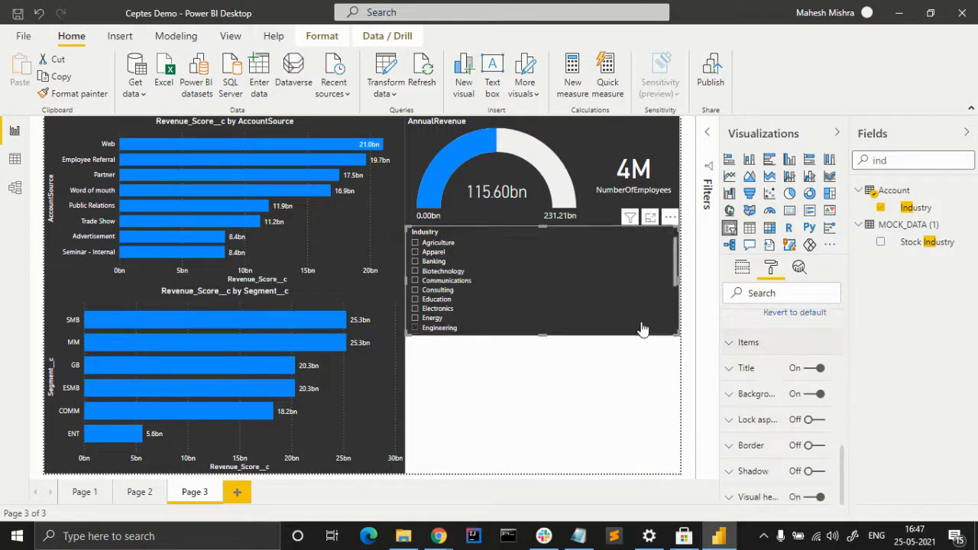
{"action": "left_click", "coordinate": [618, 385]}
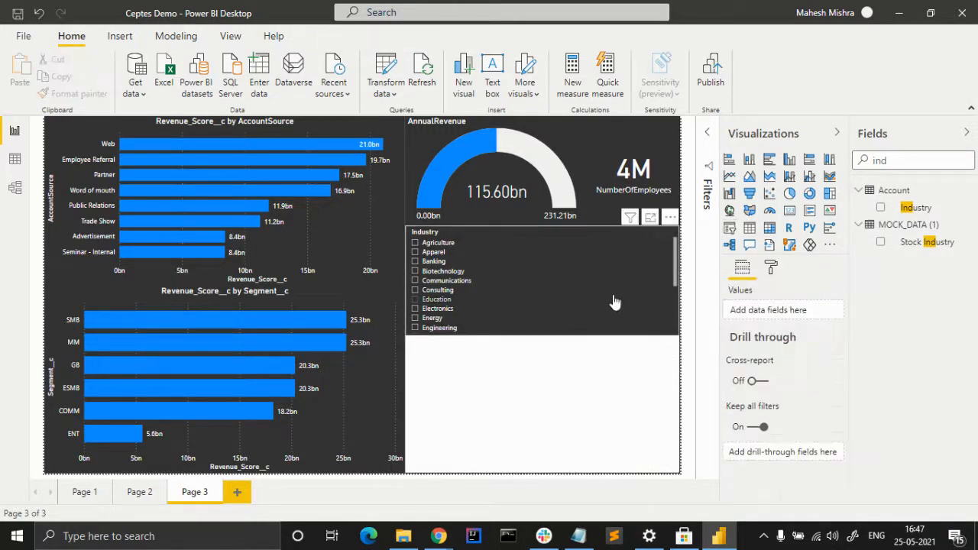
Switch the Industry slicer to a dropdown and open it to check how its entries look.
{"action": "left_click", "coordinate": [672, 240]}
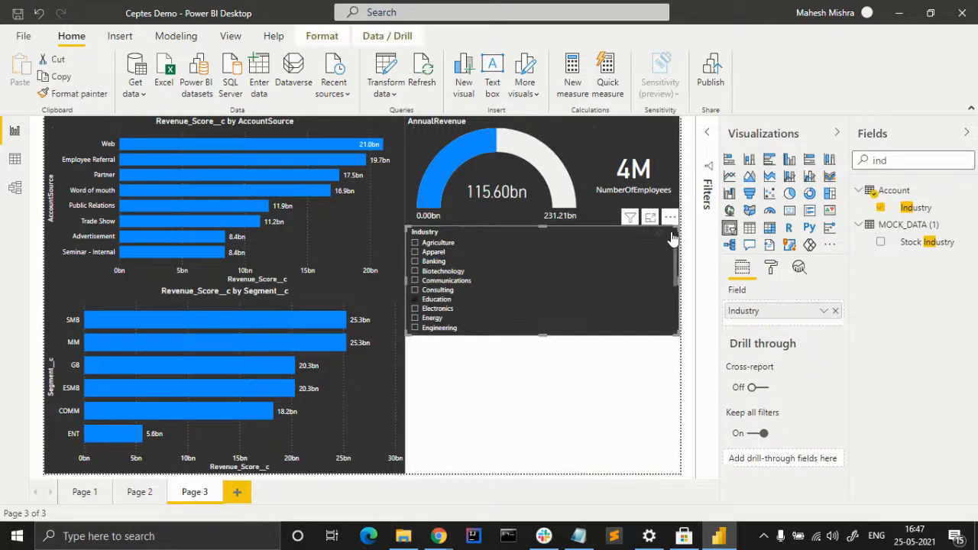
{"action": "left_click", "coordinate": [672, 238]}
{"action": "left_click", "coordinate": [640, 263]}
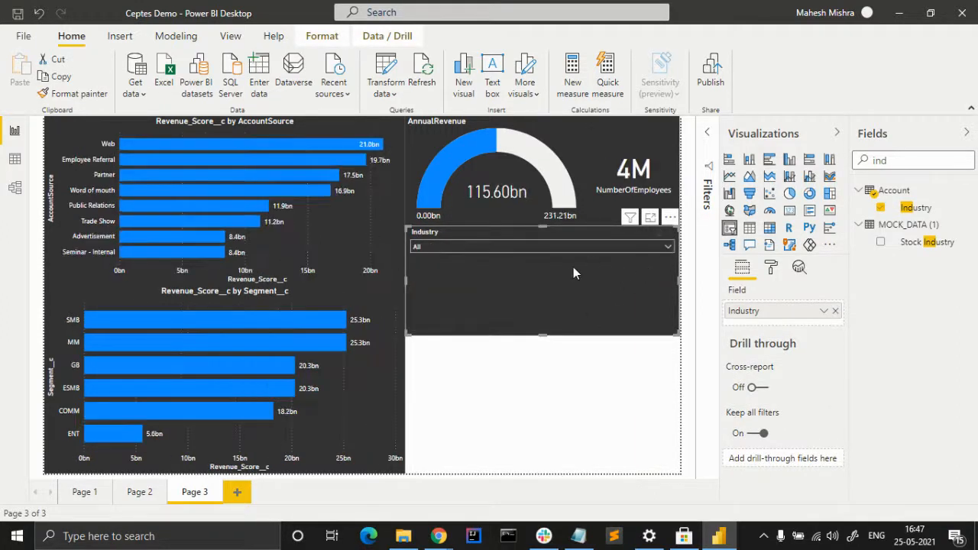
{"action": "left_click", "coordinate": [506, 248]}
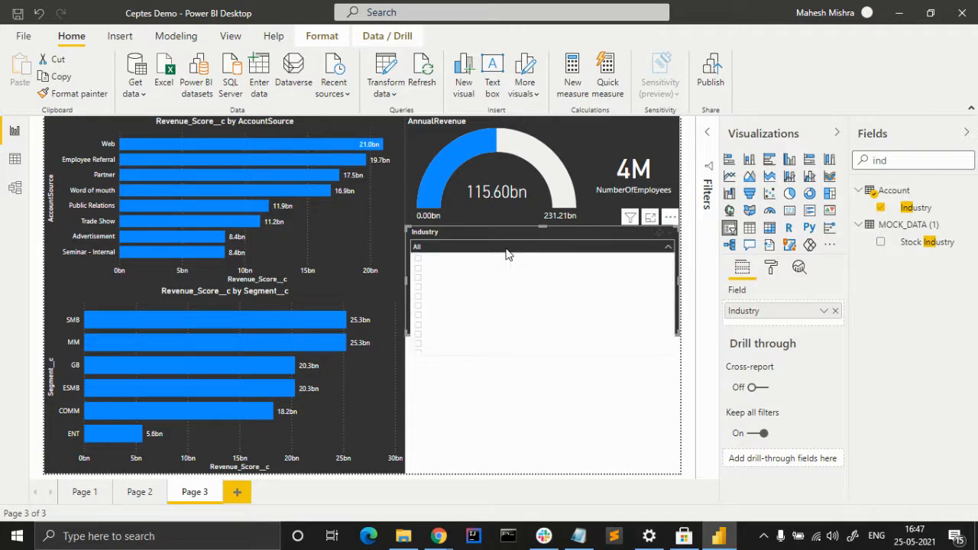
{"action": "left_click", "coordinate": [653, 249]}
Check the slicer's item font color setting and inspect the expanded Industry dropdown again.
{"action": "left_click", "coordinate": [771, 268]}
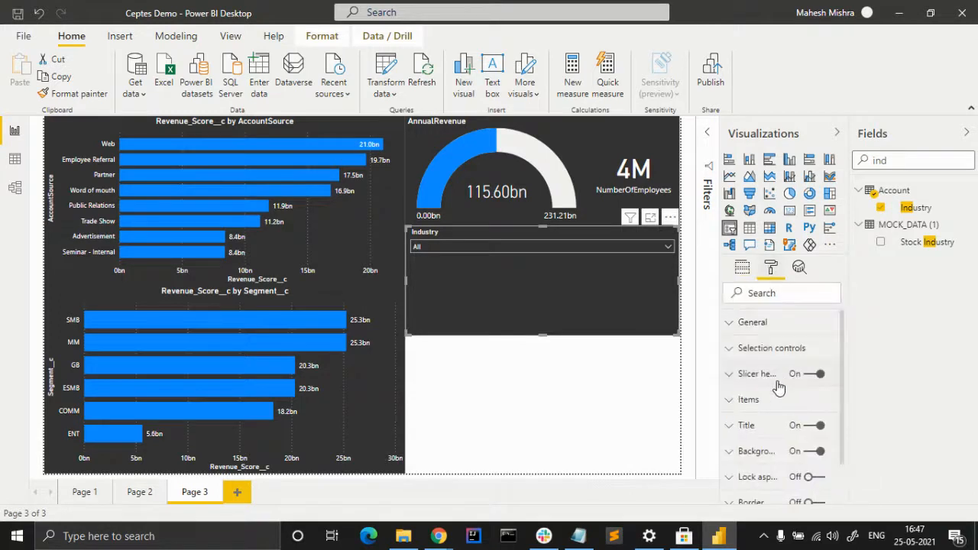
{"action": "left_click", "coordinate": [731, 407]}
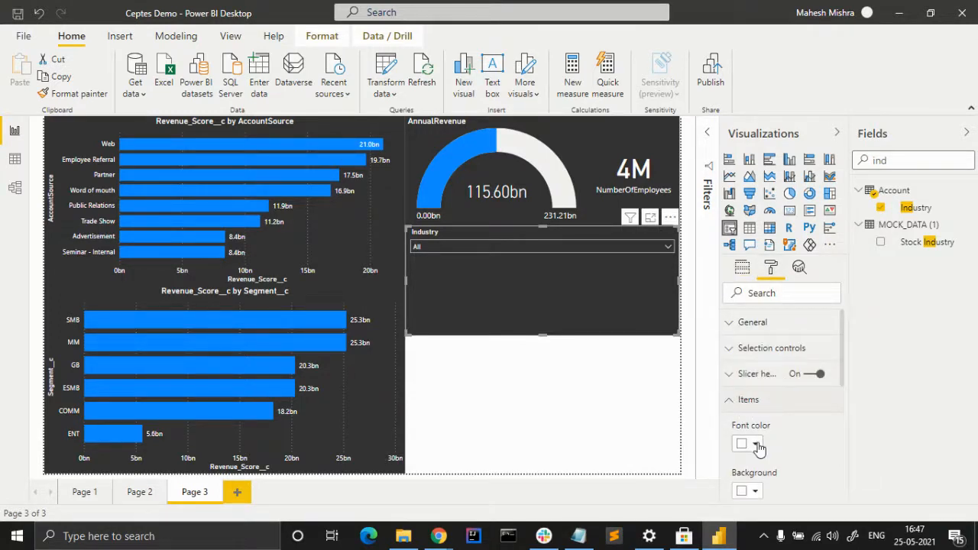
{"action": "left_click", "coordinate": [732, 403]}
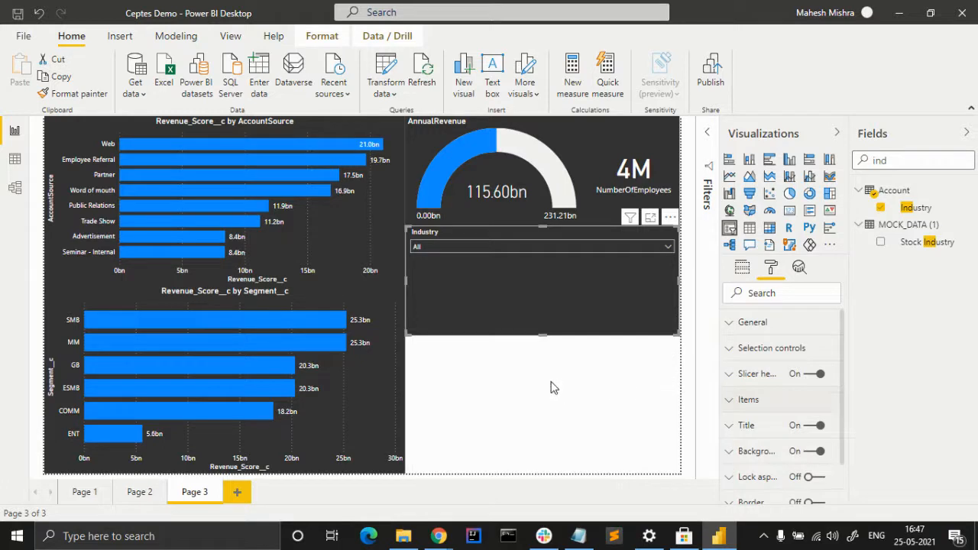
{"action": "left_click", "coordinate": [480, 245]}
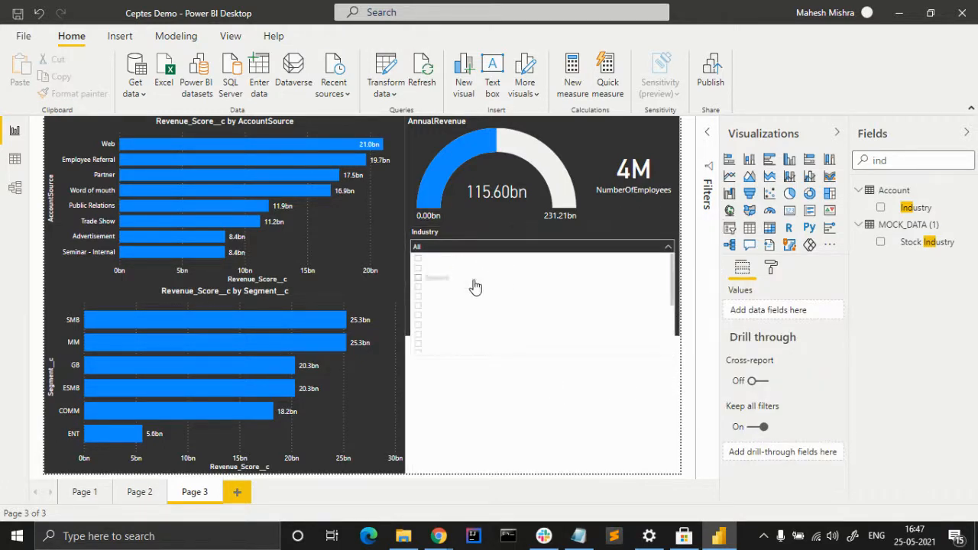
{"action": "left_click", "coordinate": [508, 248]}
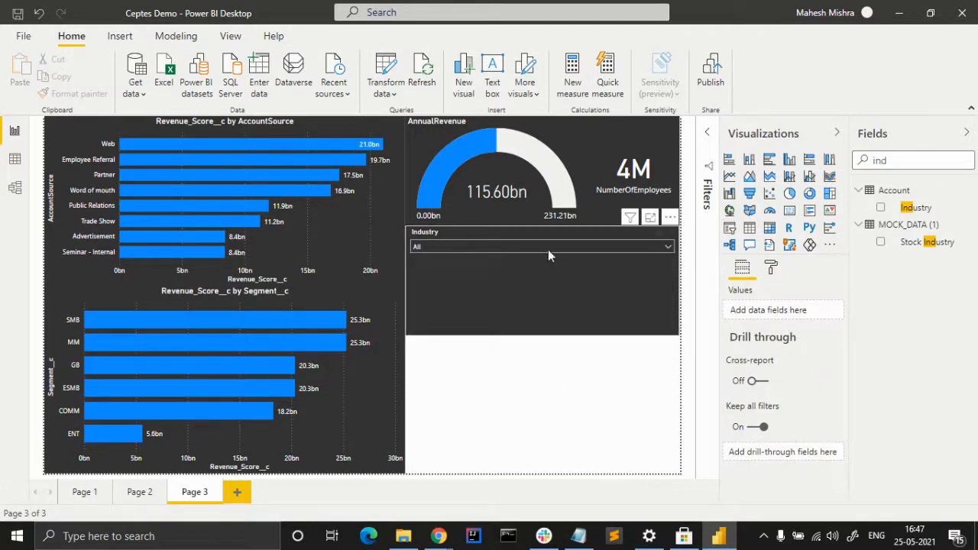
Look through the Industry slicer's header formatting settings for one that affects the dropdown entries.
{"action": "left_click", "coordinate": [771, 268]}
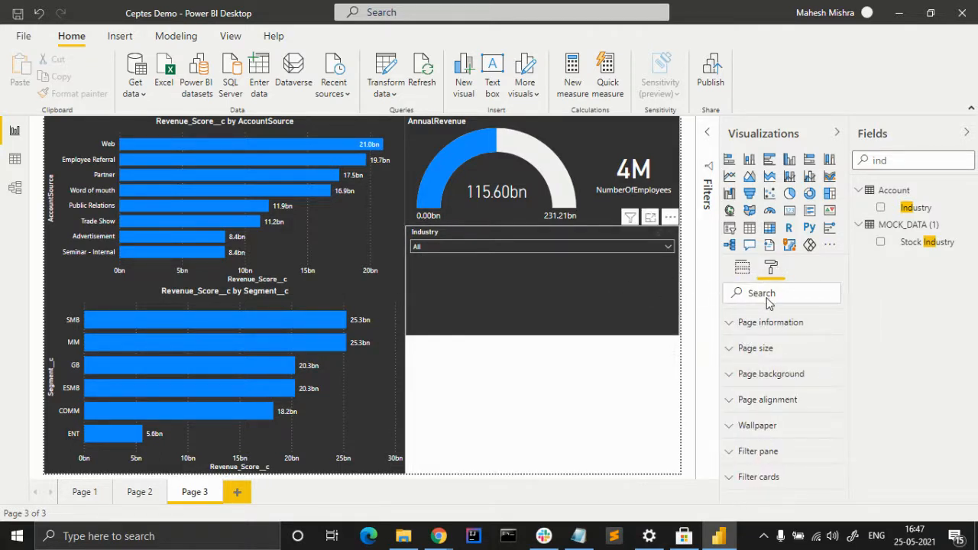
{"action": "left_click", "coordinate": [668, 279]}
{"action": "left_click", "coordinate": [771, 267]}
{"action": "scroll", "coordinate": [776, 398], "scroll_direction": "down", "scroll_amount": 3}
{"action": "scroll", "coordinate": [778, 441], "scroll_direction": "up", "scroll_amount": 2}
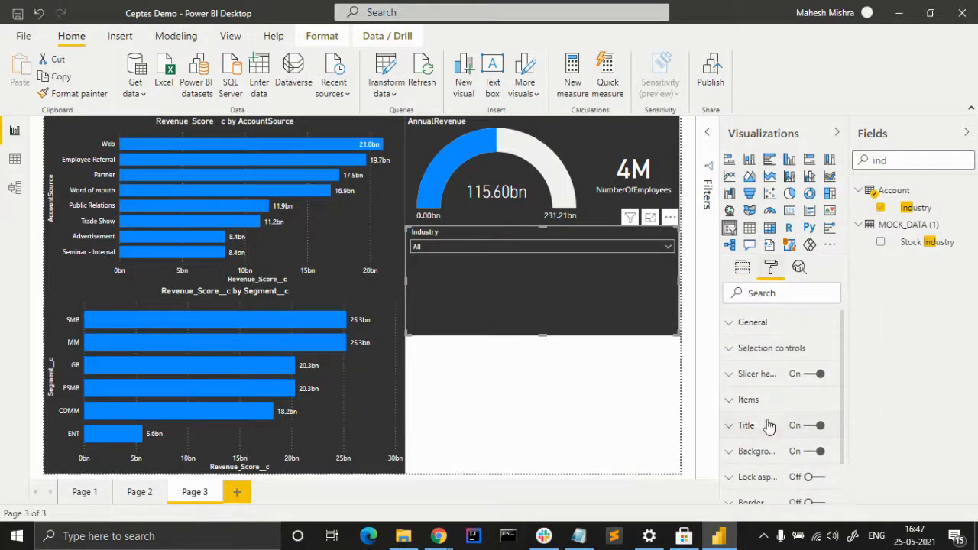
{"action": "left_click", "coordinate": [728, 375]}
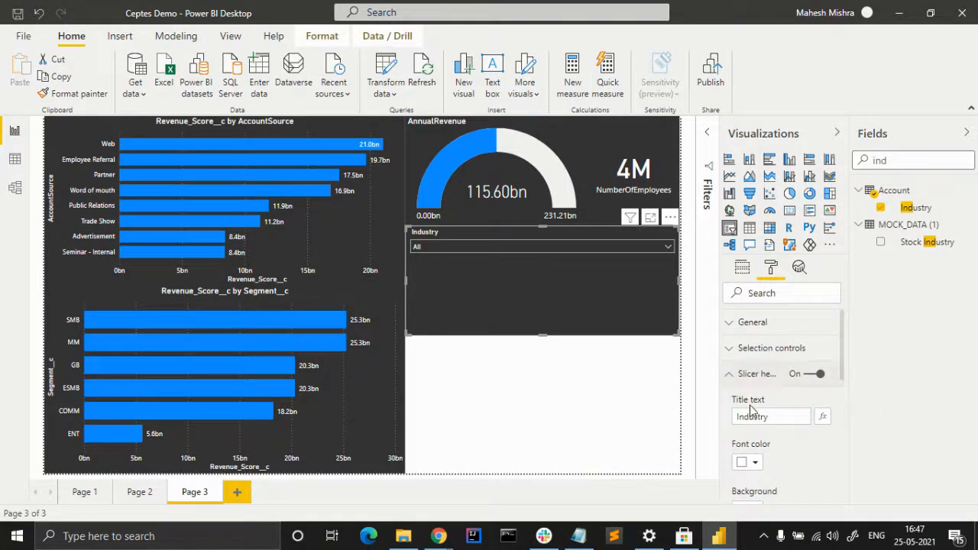
{"action": "scroll", "coordinate": [742, 397], "scroll_direction": "down", "scroll_amount": 2}
{"action": "scroll", "coordinate": [748, 410], "scroll_direction": "up", "scroll_amount": 2}
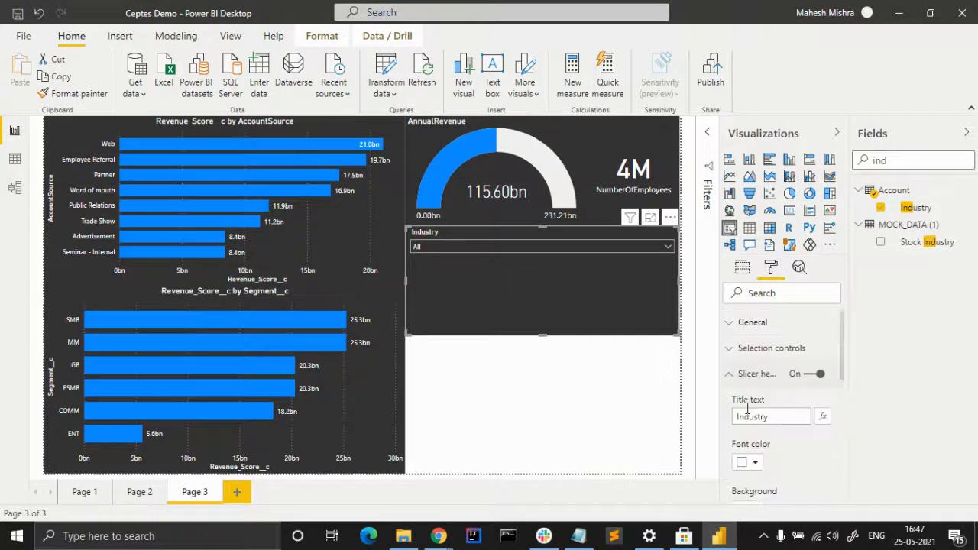
{"action": "left_click", "coordinate": [729, 374]}
Reapply white as the font color of the slicer's items and look over the remaining item settings.
{"action": "left_click", "coordinate": [732, 401]}
{"action": "scroll", "coordinate": [779, 401], "scroll_direction": "down", "scroll_amount": 2}
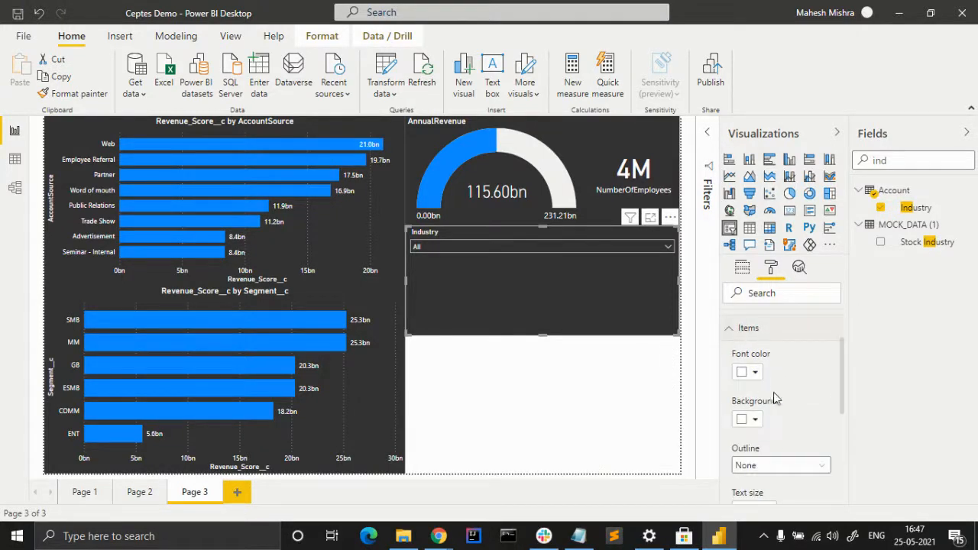
{"action": "left_click", "coordinate": [755, 372]}
{"action": "left_click", "coordinate": [753, 306]}
{"action": "scroll", "coordinate": [756, 329], "scroll_direction": "up", "scroll_amount": 1}
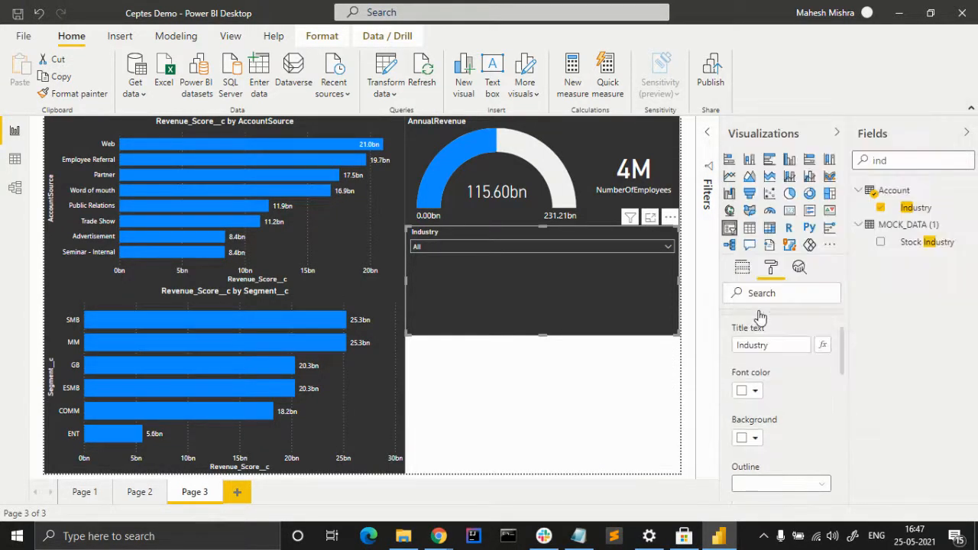
{"action": "scroll", "coordinate": [762, 434], "scroll_direction": "down", "scroll_amount": 5}
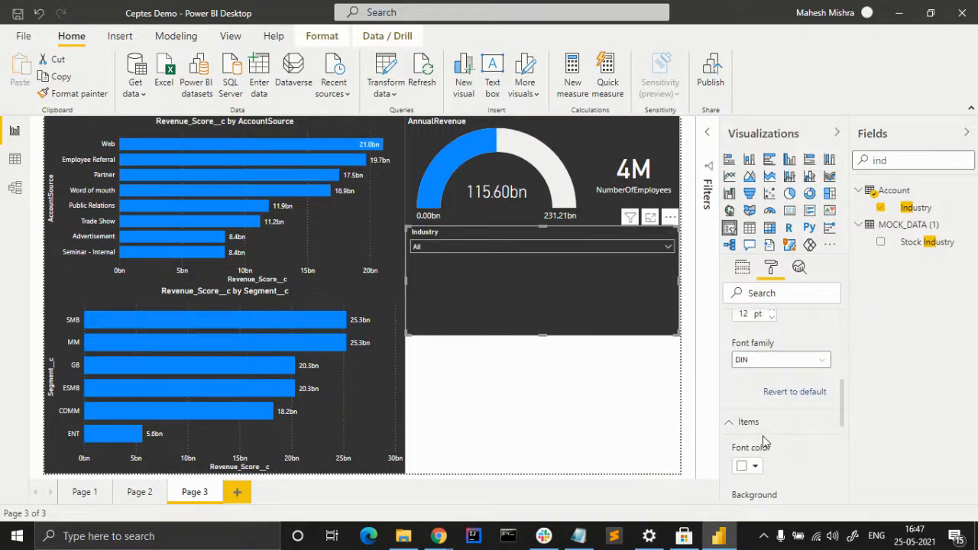
{"action": "scroll", "coordinate": [762, 439], "scroll_direction": "down", "scroll_amount": 5}
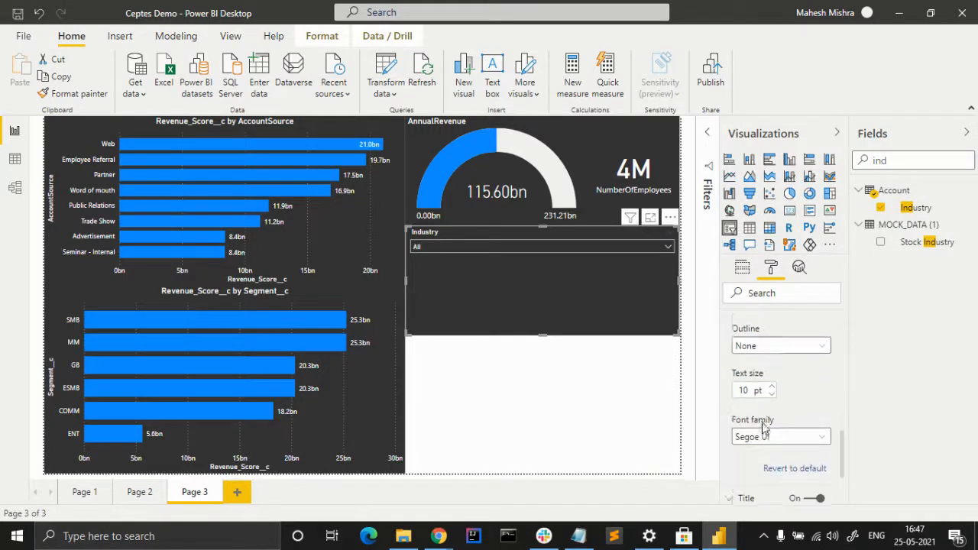
{"action": "scroll", "coordinate": [765, 430], "scroll_direction": "down", "scroll_amount": 1}
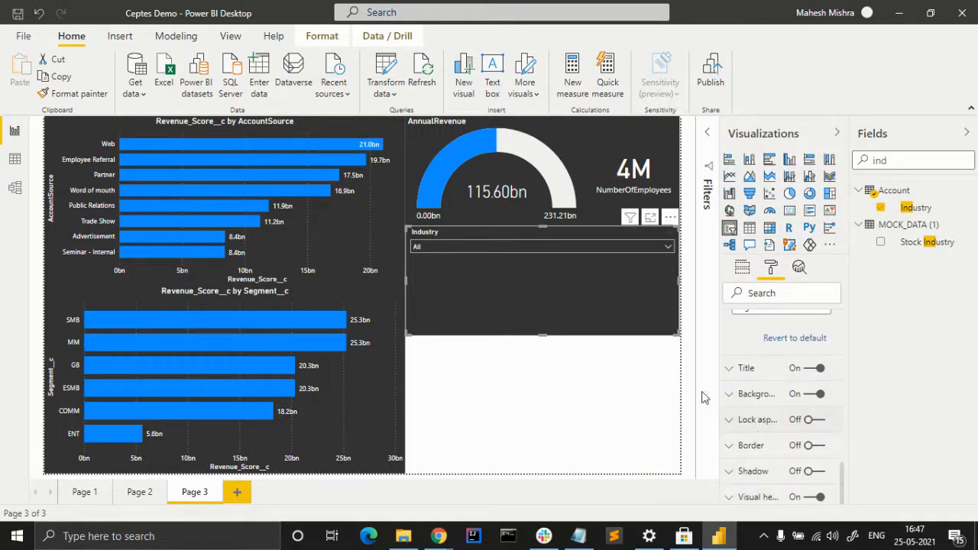
Switch the Industry slicer from a dropdown back to a list.
{"action": "left_click", "coordinate": [641, 249]}
{"action": "left_click", "coordinate": [667, 245]}
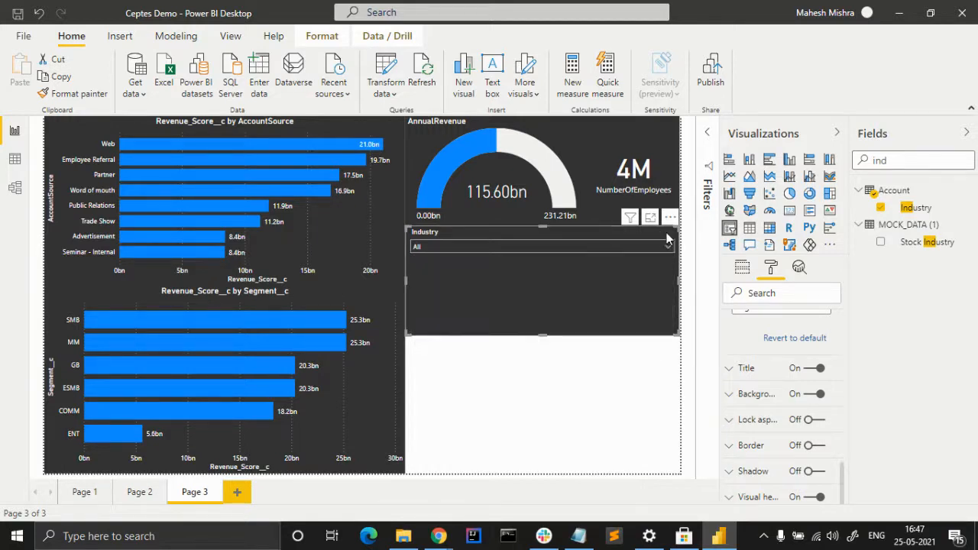
{"action": "left_click", "coordinate": [670, 240]}
{"action": "left_click", "coordinate": [653, 264]}
{"action": "left_click", "coordinate": [669, 240]}
{"action": "left_click", "coordinate": [649, 254]}
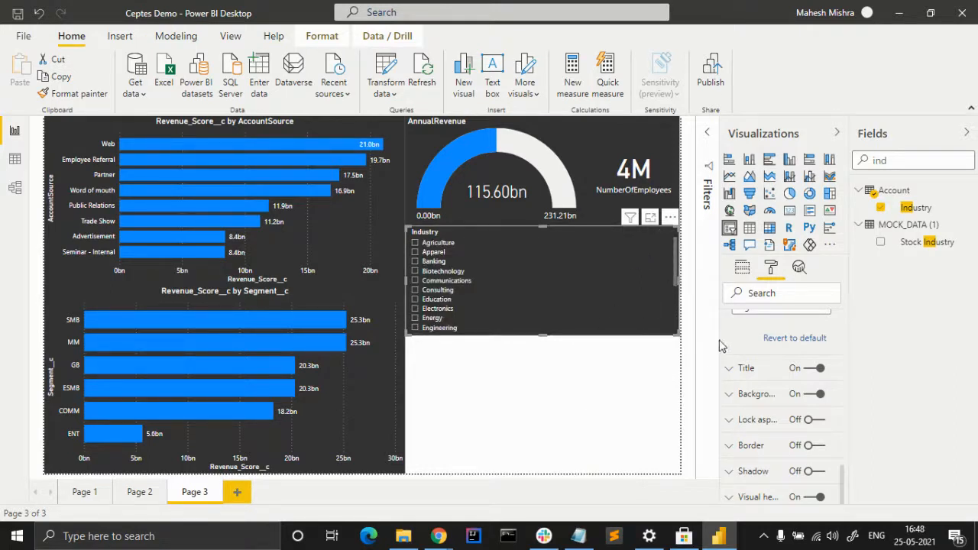
Search the fields for "type" and add the Account table's Type field as a table visual in the empty area below the Industry slicer.
{"action": "left_click", "coordinate": [893, 162]}
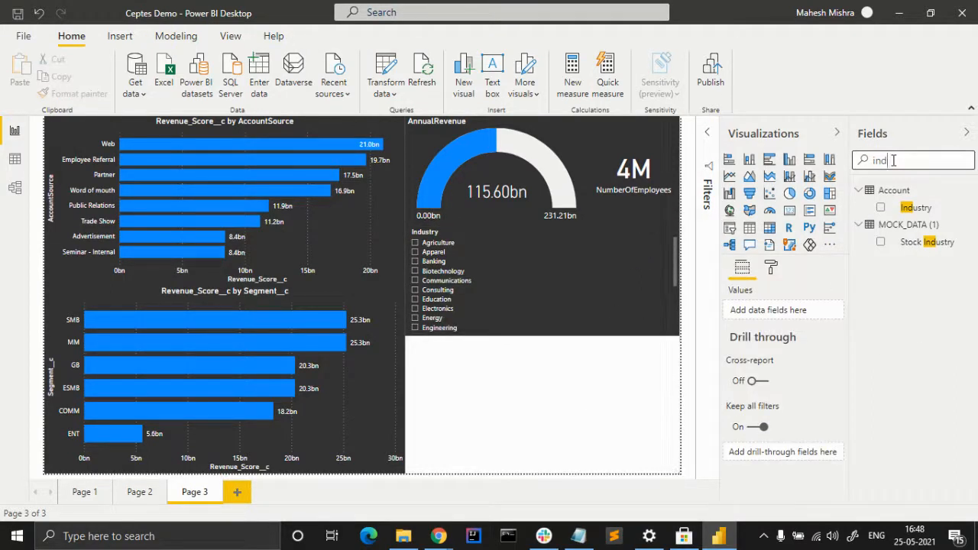
{"action": "type", "text": "in"}
{"action": "key", "text": "BackSpace"}
{"action": "key", "text": "BackSpace"}
{"action": "type", "text": "type"}
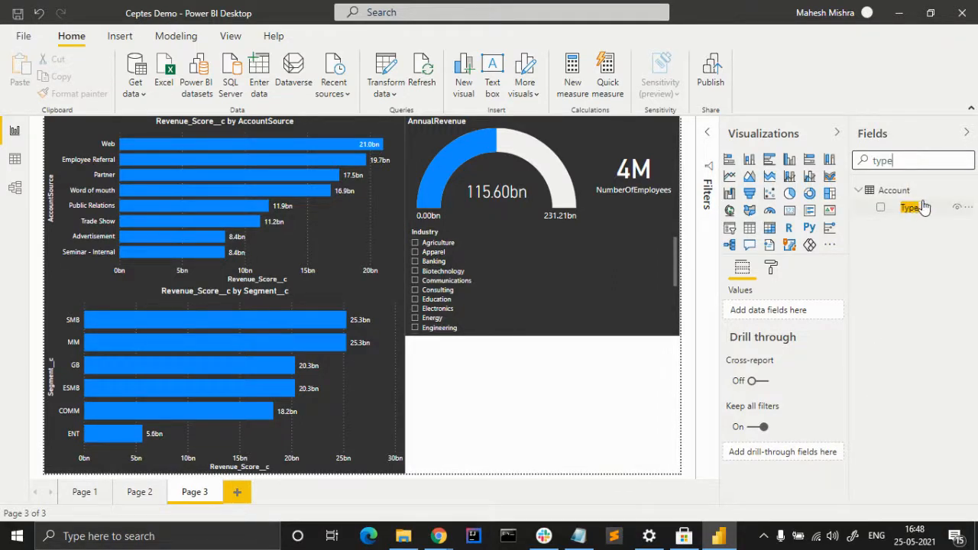
{"action": "left_click_drag", "start_coordinate": [911, 208], "coordinate": [498, 365]}
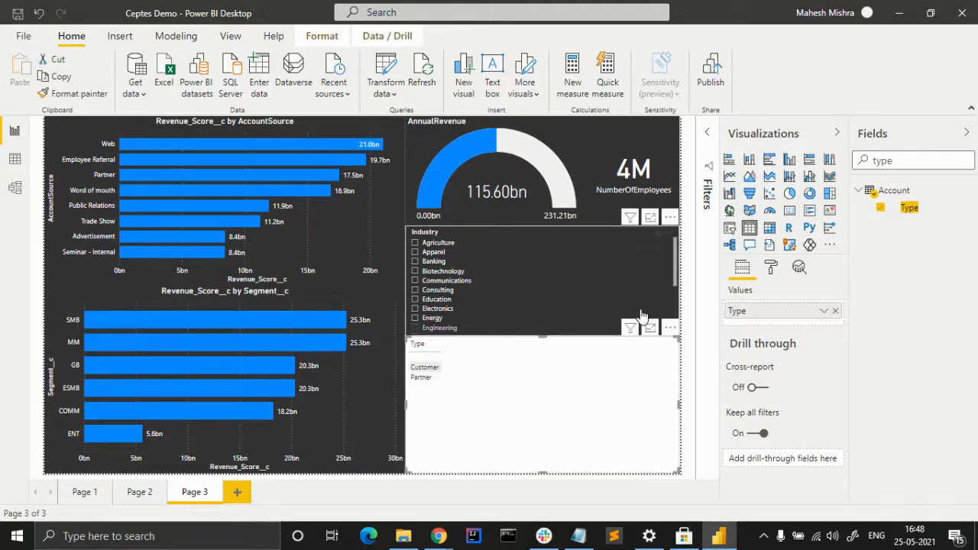
Narrow the Industry slicer and fit a smaller Type table beside it, directly below the gauge and employees card.
{"action": "left_click", "coordinate": [640, 276]}
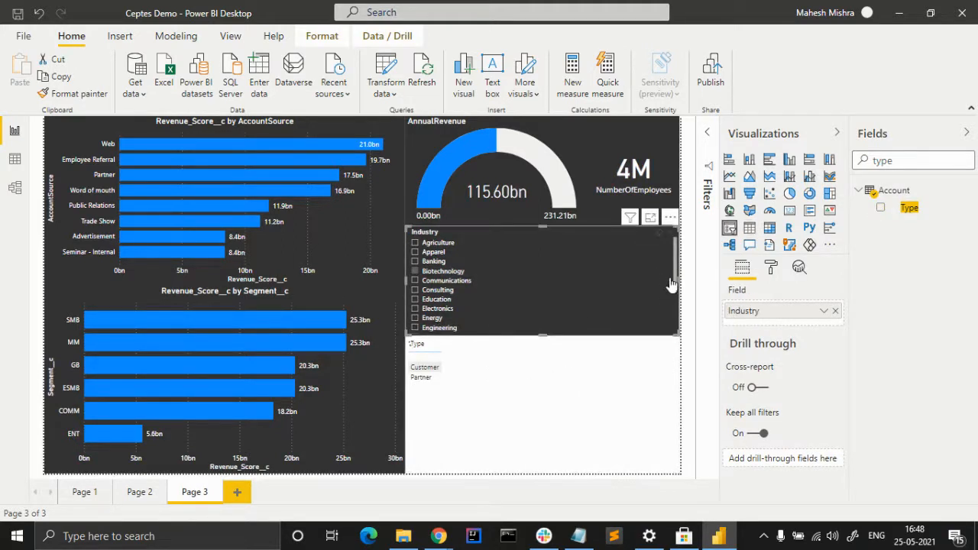
{"action": "left_click_drag", "start_coordinate": [679, 282], "coordinate": [520, 281]}
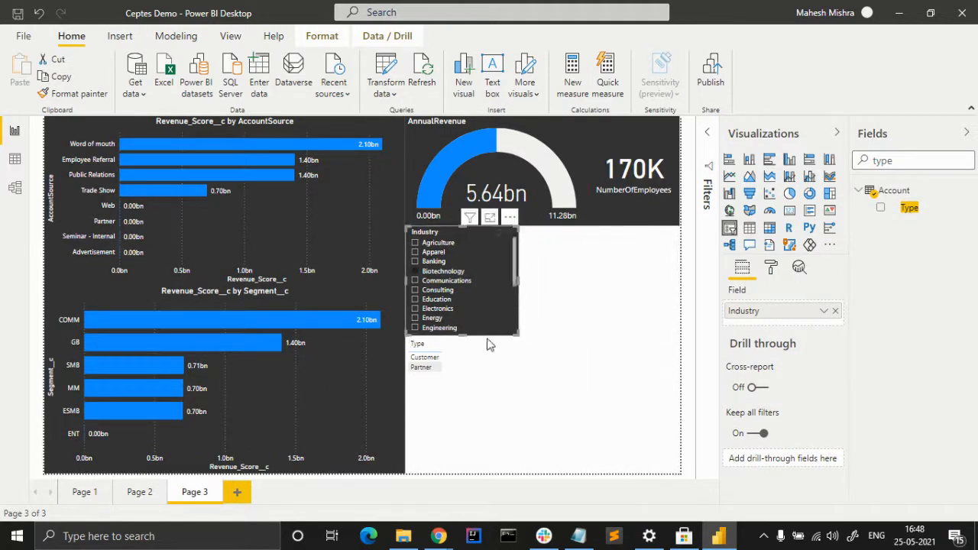
{"action": "left_click", "coordinate": [471, 369]}
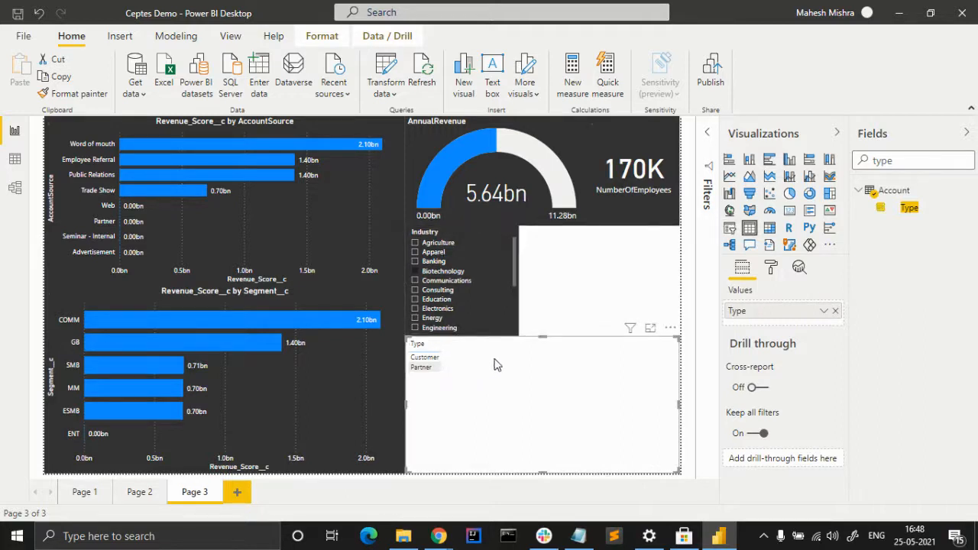
{"action": "left_click_drag", "start_coordinate": [544, 431], "coordinate": [544, 372]}
{"action": "left_click_drag", "start_coordinate": [678, 357], "coordinate": [641, 247]}
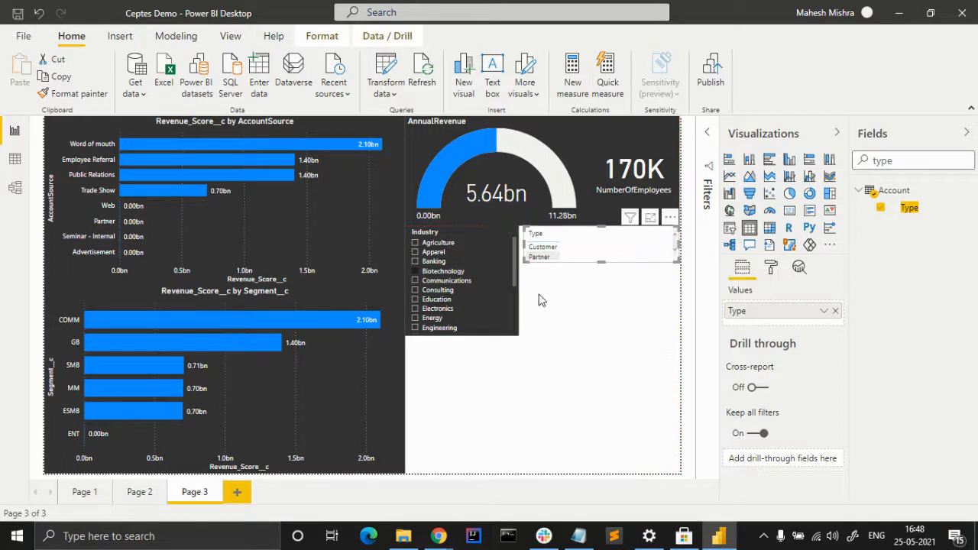
{"action": "left_click", "coordinate": [498, 303]}
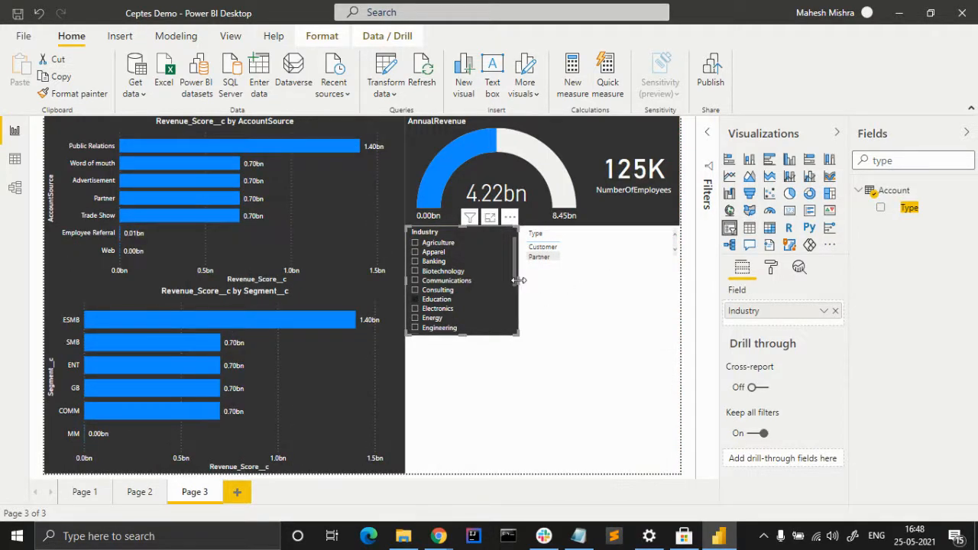
{"action": "left_click_drag", "start_coordinate": [524, 285], "coordinate": [524, 291]}
Look over the Type table's formatting options, move it down slightly and convert it into a slicer.
{"action": "left_click", "coordinate": [610, 280]}
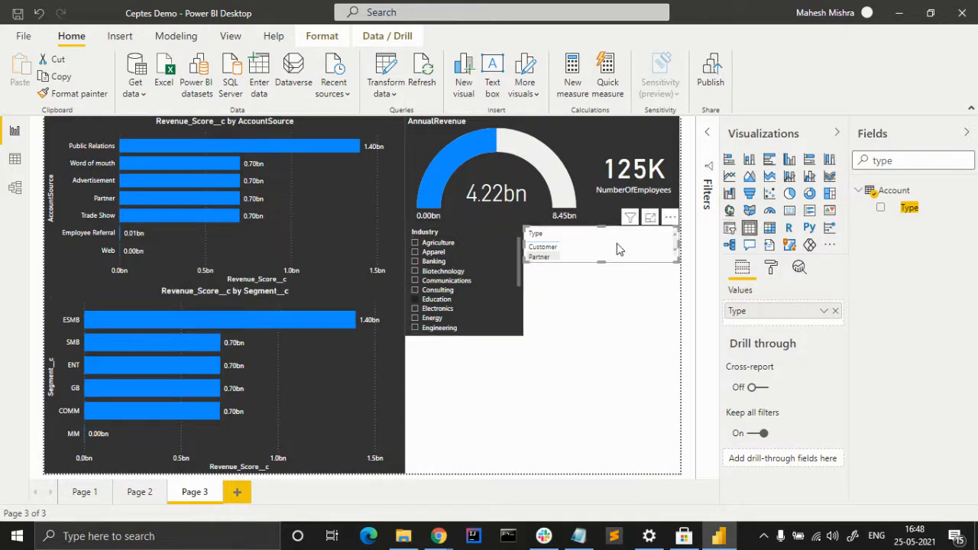
{"action": "left_click", "coordinate": [769, 267]}
{"action": "scroll", "coordinate": [791, 398], "scroll_direction": "down", "scroll_amount": 5}
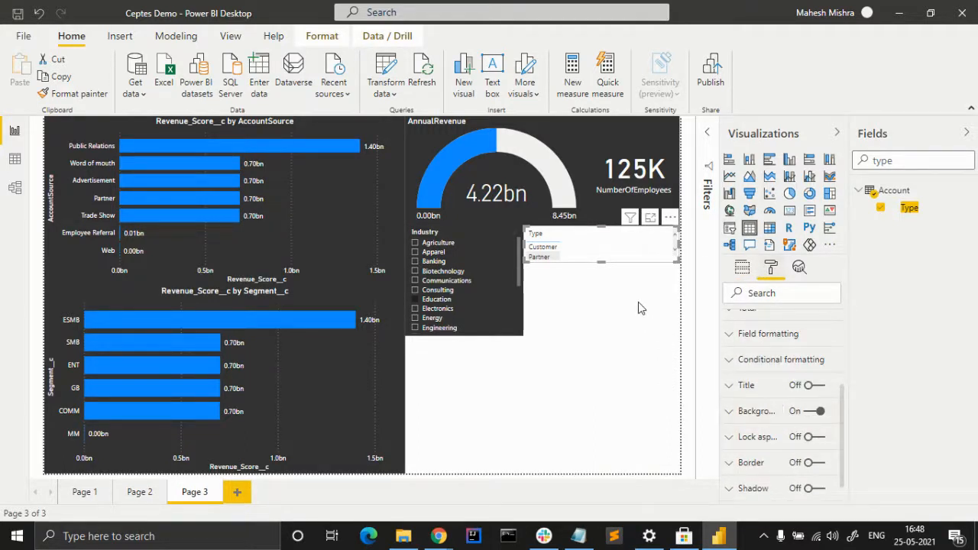
{"action": "scroll", "coordinate": [764, 390], "scroll_direction": "up", "scroll_amount": 5}
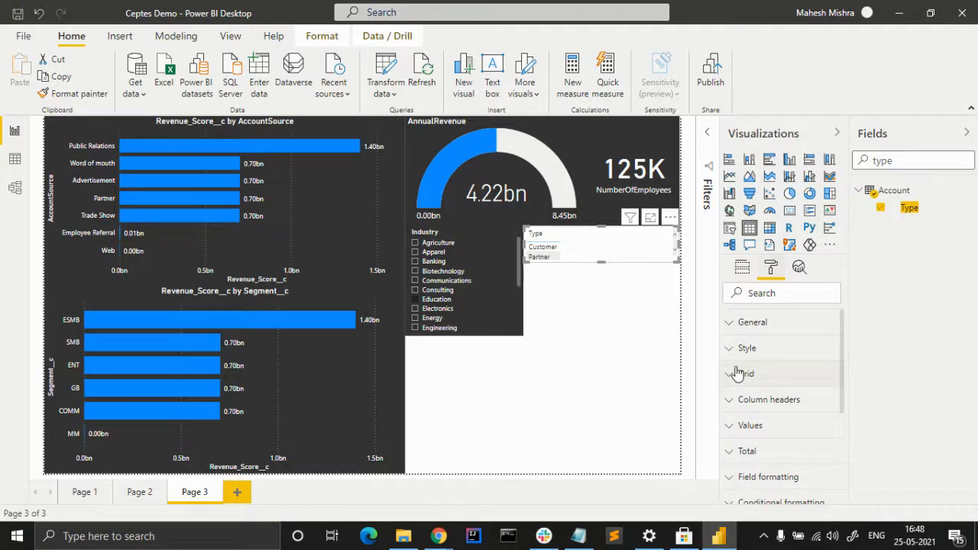
{"action": "scroll", "coordinate": [734, 374], "scroll_direction": "down", "scroll_amount": 5}
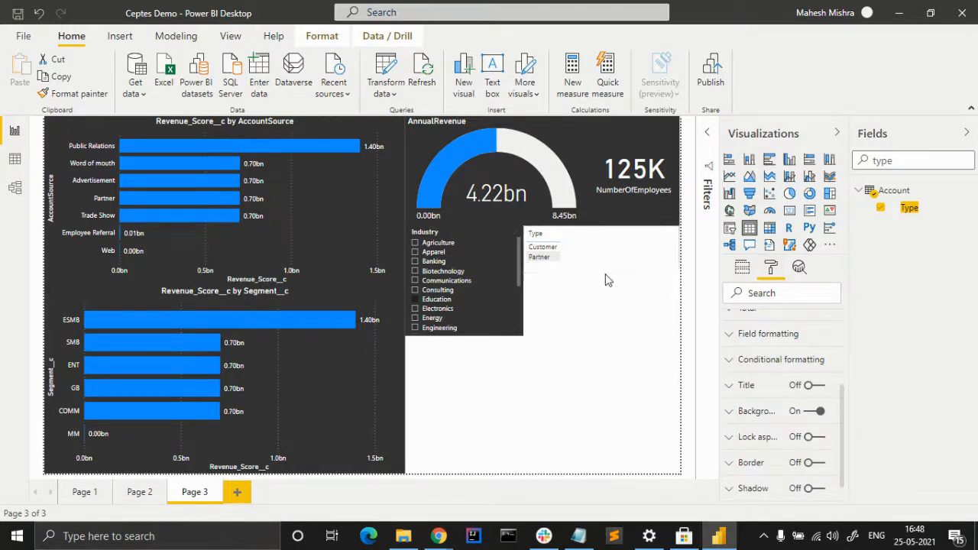
{"action": "left_click_drag", "start_coordinate": [623, 254], "coordinate": [623, 274]}
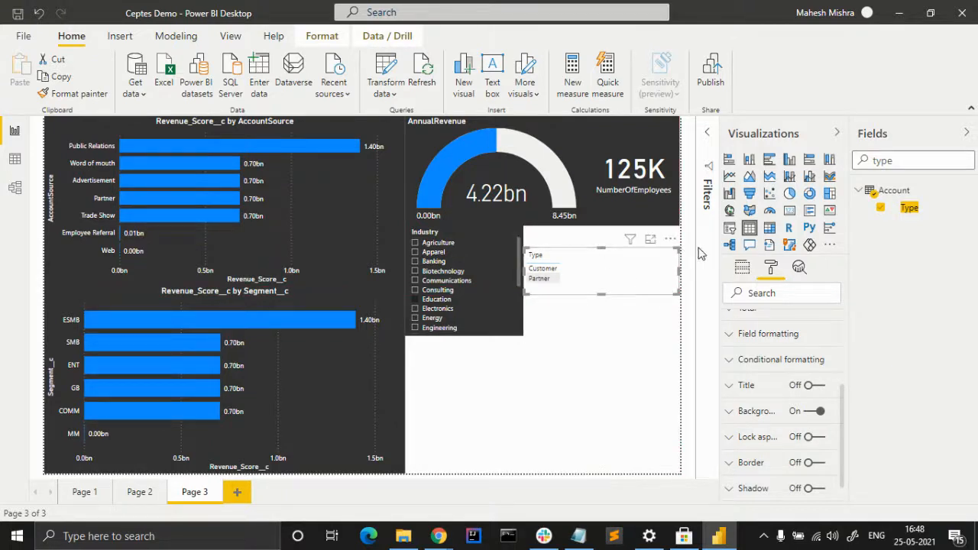
{"action": "left_click", "coordinate": [728, 231]}
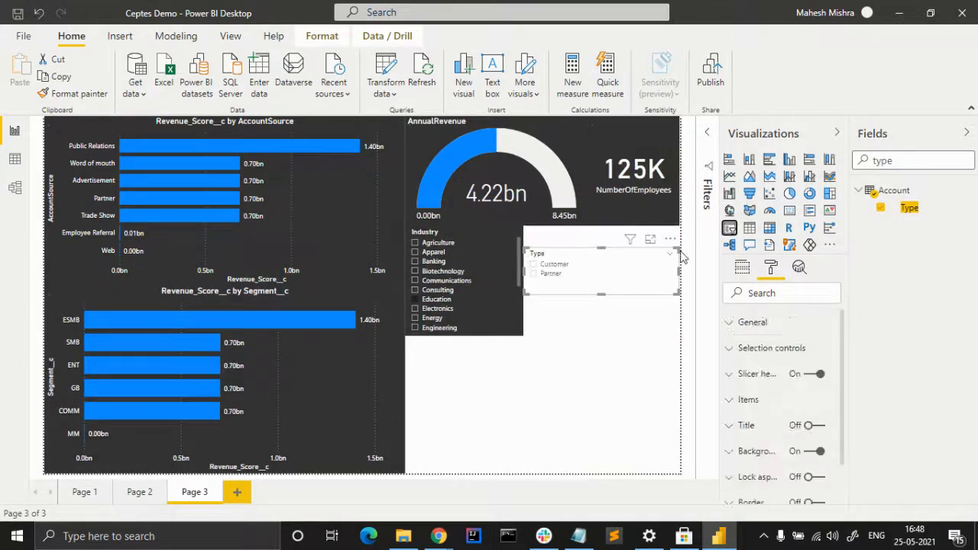
Set the Type slicer's background to the same dark gray as the other visuals.
{"action": "scroll", "coordinate": [772, 352], "scroll_direction": "down", "scroll_amount": 2}
{"action": "left_click", "coordinate": [747, 394]}
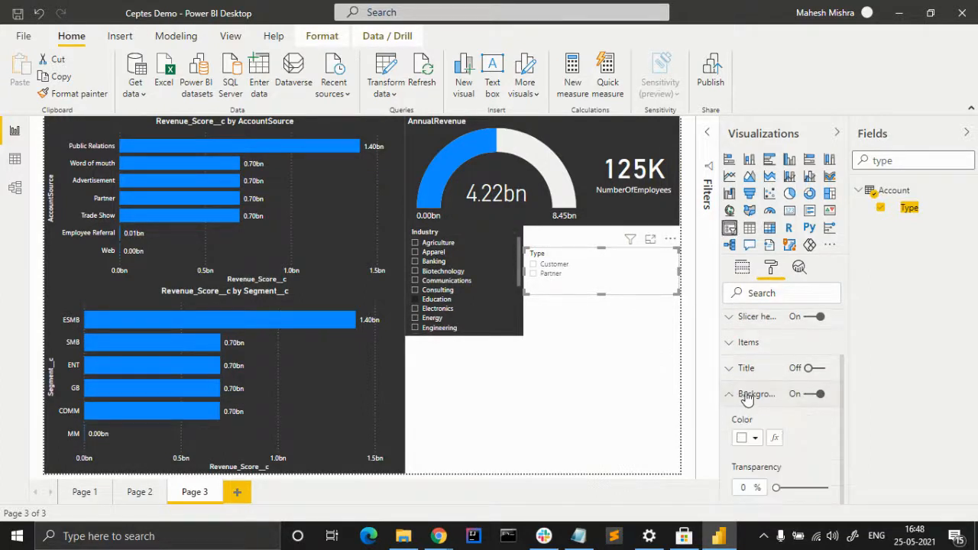
{"action": "left_click", "coordinate": [749, 438]}
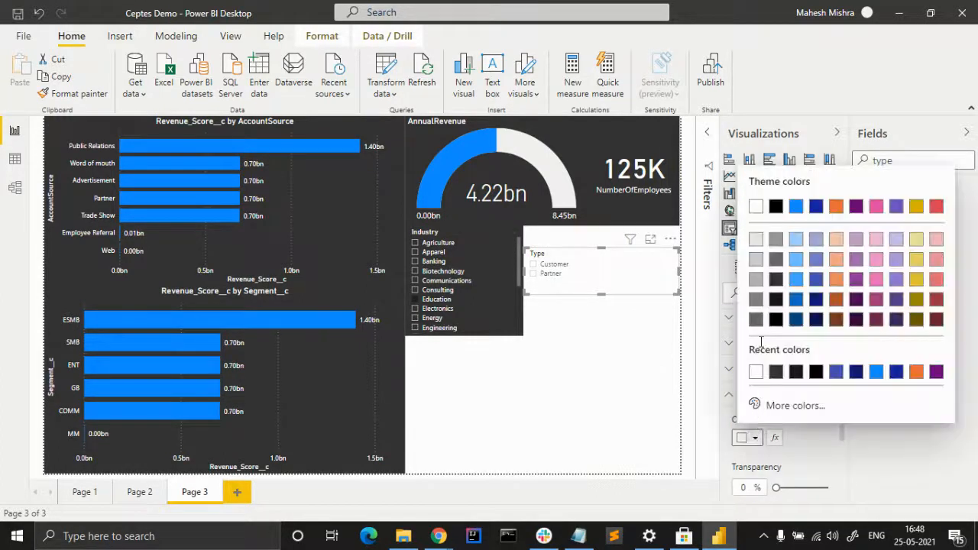
{"action": "left_click", "coordinate": [776, 284]}
{"action": "left_click", "coordinate": [738, 397]}
Set the font color of the Type slicer's items to white.
{"action": "scroll", "coordinate": [768, 401], "scroll_direction": "up", "scroll_amount": 1}
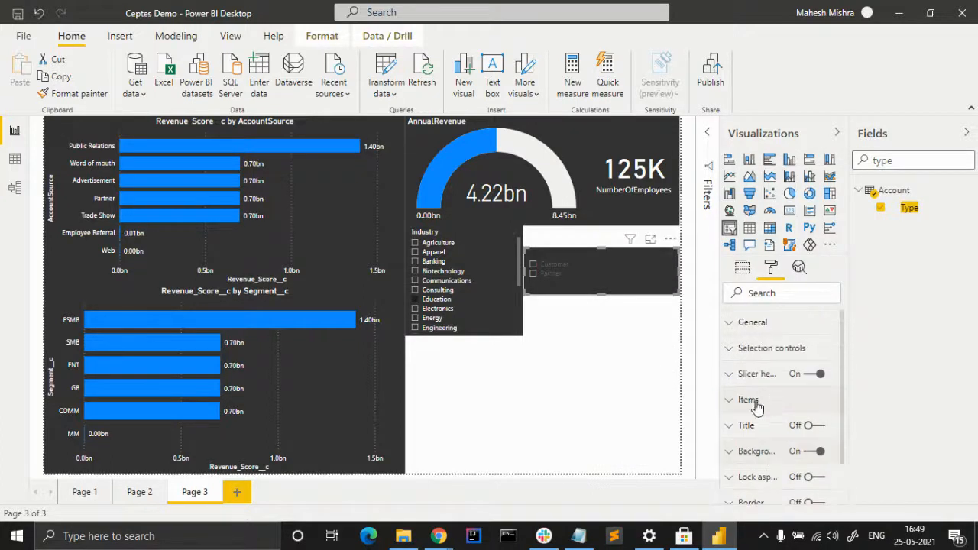
{"action": "left_click", "coordinate": [731, 427]}
{"action": "scroll", "coordinate": [727, 426], "scroll_direction": "down", "scroll_amount": 1}
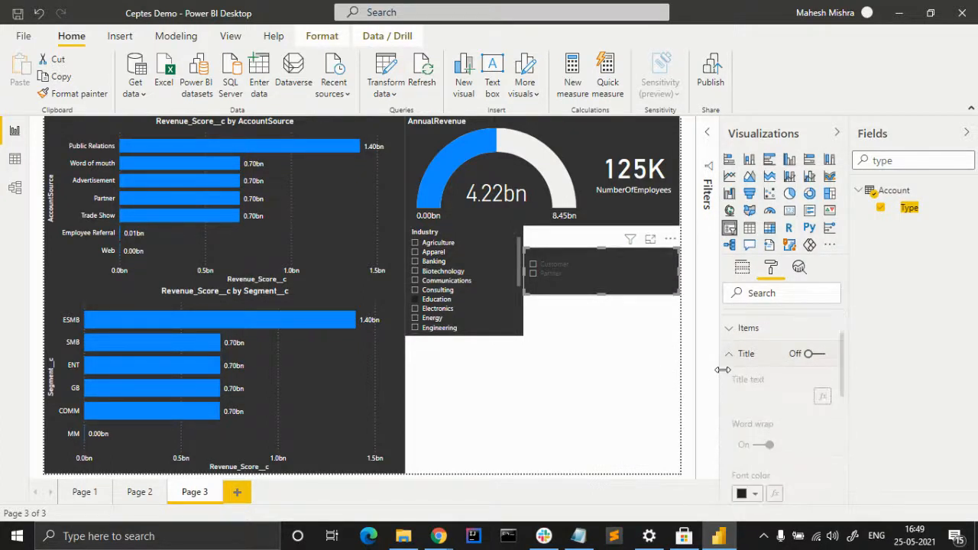
{"action": "left_click", "coordinate": [728, 365]}
{"action": "scroll", "coordinate": [750, 393], "scroll_direction": "up", "scroll_amount": 2}
{"action": "left_click", "coordinate": [746, 341]}
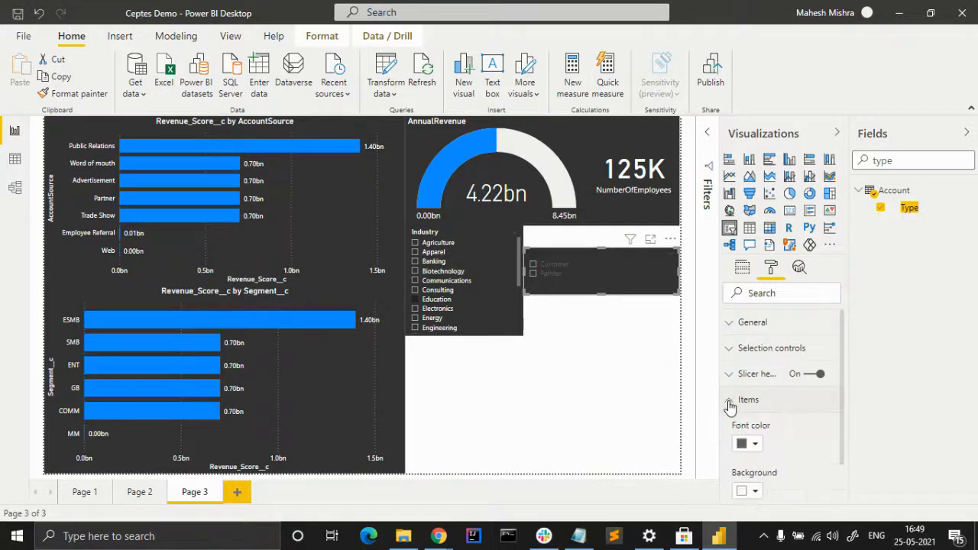
{"action": "scroll", "coordinate": [753, 379], "scroll_direction": "down", "scroll_amount": 2}
{"action": "left_click", "coordinate": [754, 374]}
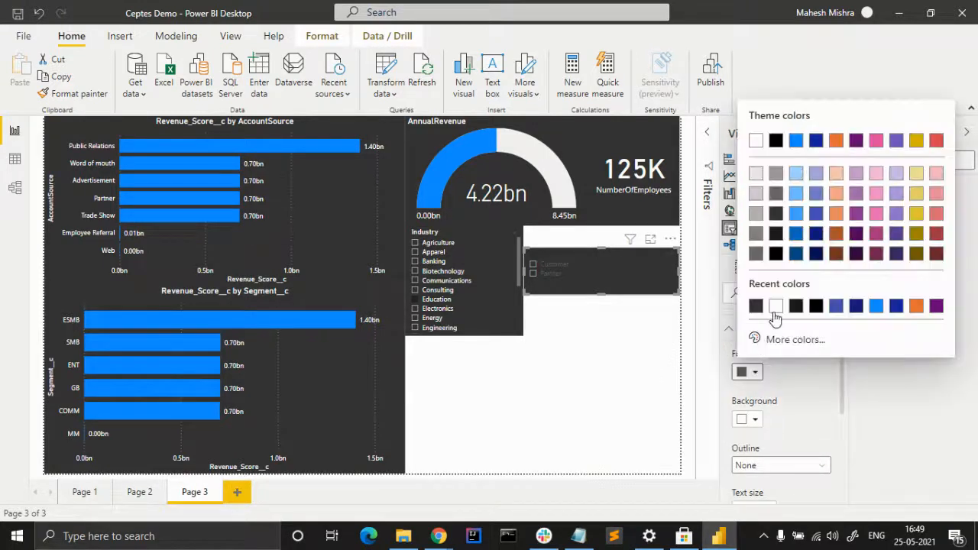
{"action": "left_click", "coordinate": [775, 306]}
{"action": "left_click", "coordinate": [741, 341]}
Turn on the Type slicer's title and set its slicer header font color to white.
{"action": "scroll", "coordinate": [742, 342], "scroll_direction": "up", "scroll_amount": 1}
{"action": "scroll", "coordinate": [753, 382], "scroll_direction": "down", "scroll_amount": 1}
{"action": "left_click", "coordinate": [807, 369]}
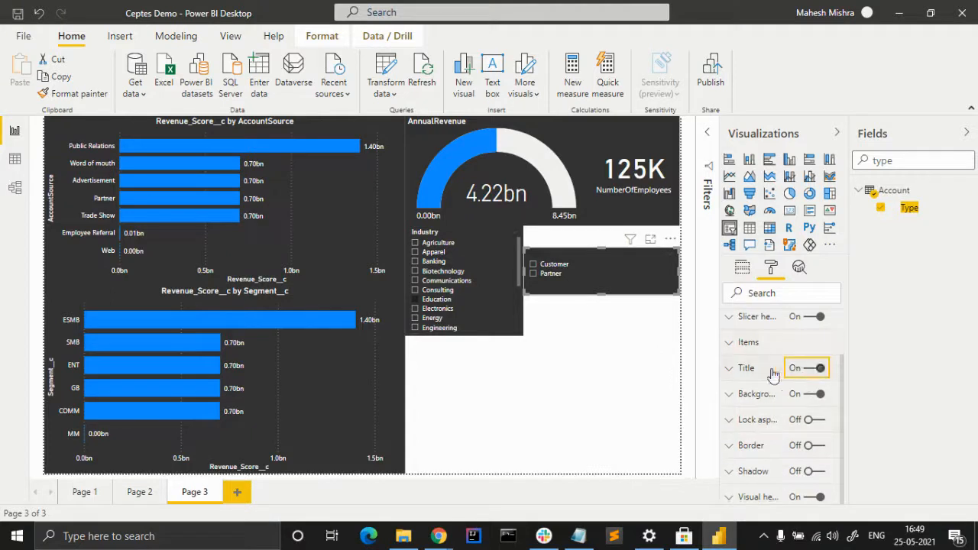
{"action": "left_click", "coordinate": [743, 370]}
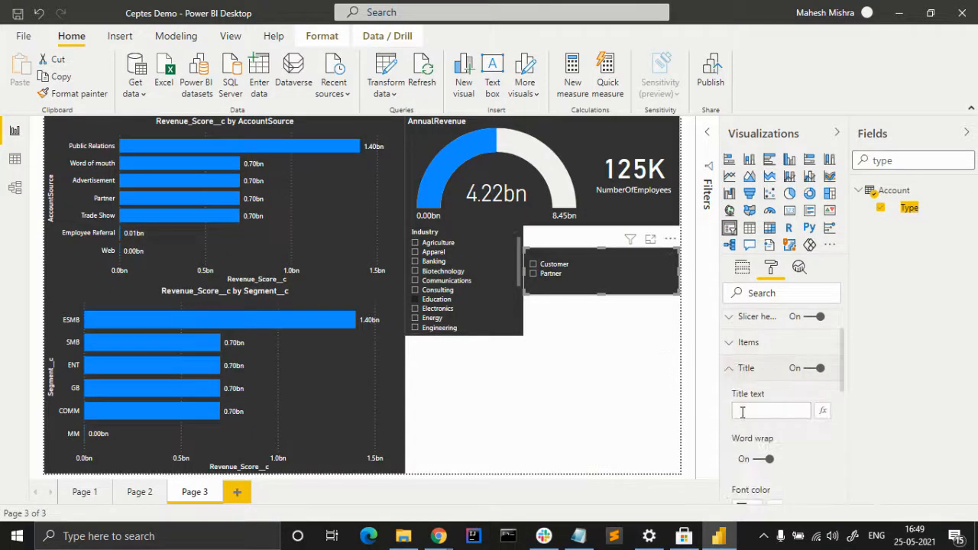
{"action": "left_click", "coordinate": [732, 370]}
{"action": "scroll", "coordinate": [734, 373], "scroll_direction": "up", "scroll_amount": 2}
{"action": "left_click", "coordinate": [731, 374]}
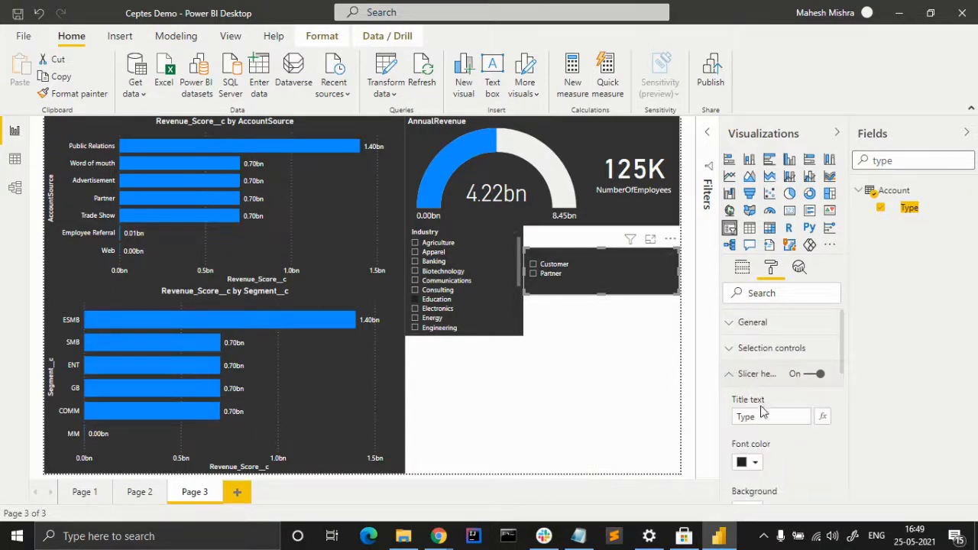
{"action": "left_click", "coordinate": [756, 457]}
{"action": "left_click", "coordinate": [755, 400]}
{"action": "left_click", "coordinate": [734, 376]}
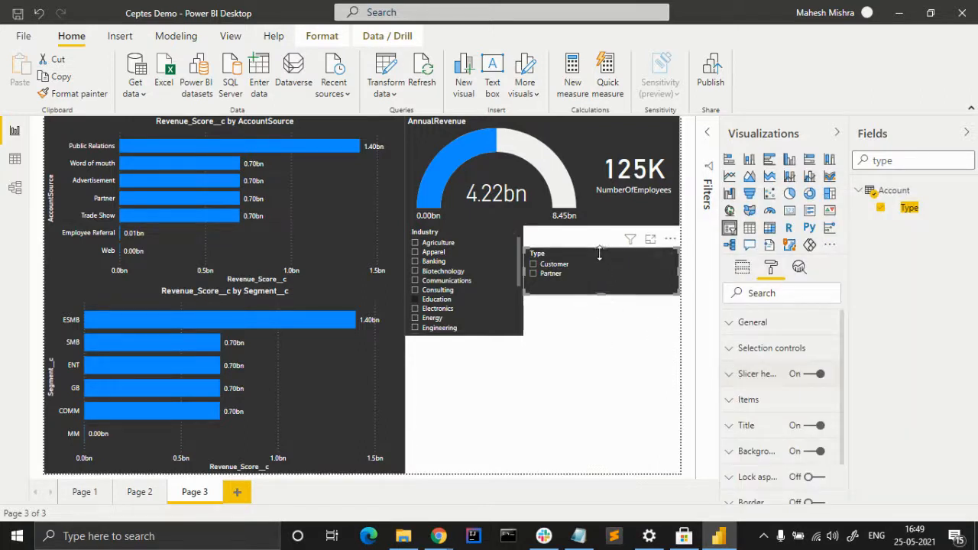
Move the Type slicer up level with the Industry slicer and extend it to the same height.
{"action": "left_click_drag", "start_coordinate": [590, 254], "coordinate": [591, 232]}
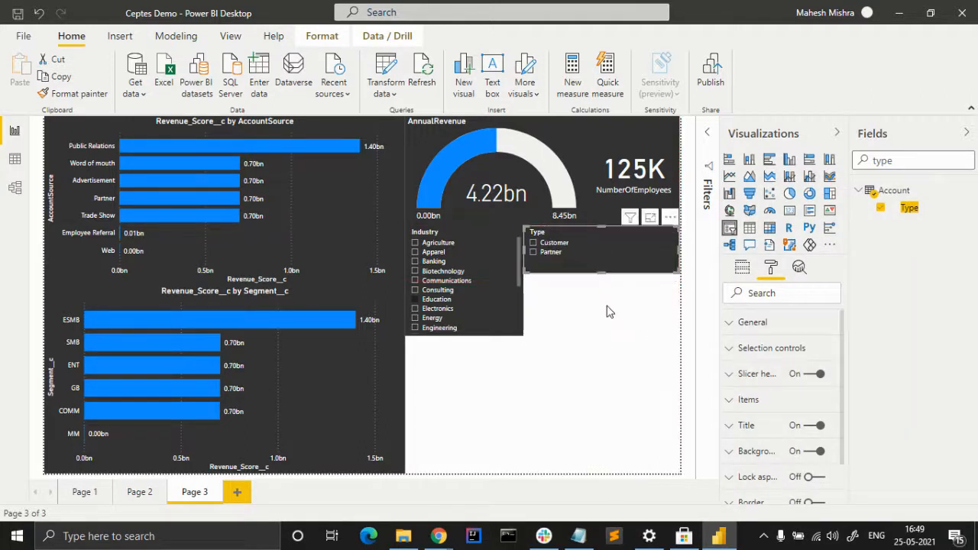
{"action": "left_click", "coordinate": [603, 388]}
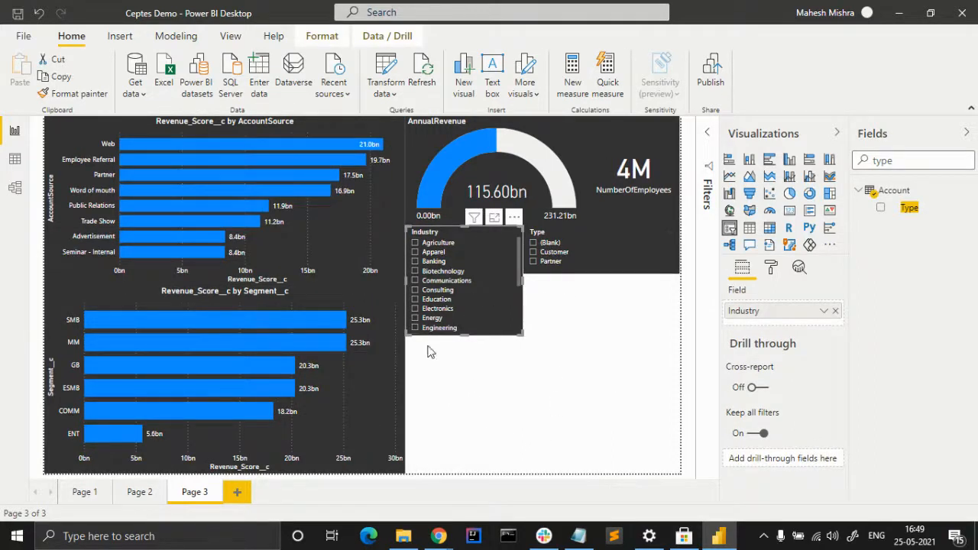
{"action": "left_click", "coordinate": [554, 351]}
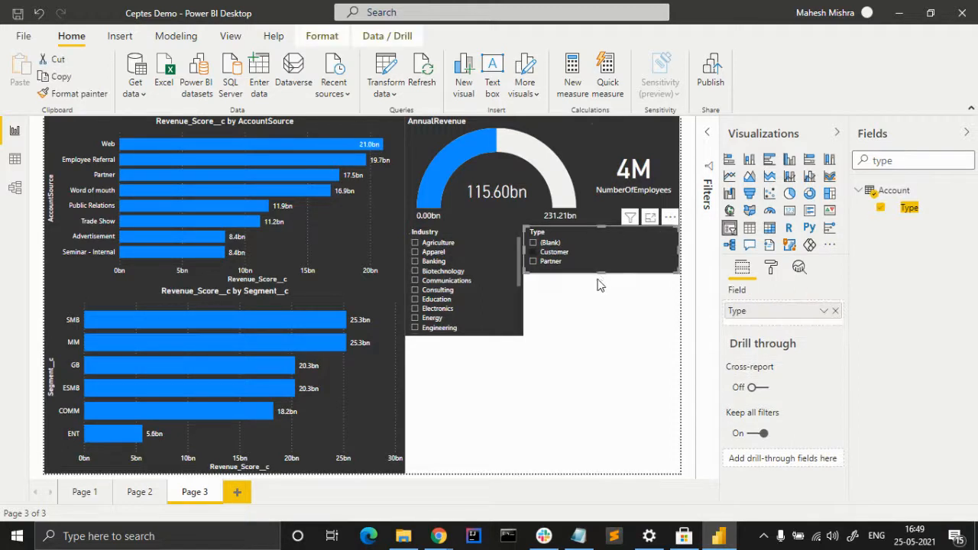
{"action": "left_click_drag", "start_coordinate": [598, 272], "coordinate": [594, 334]}
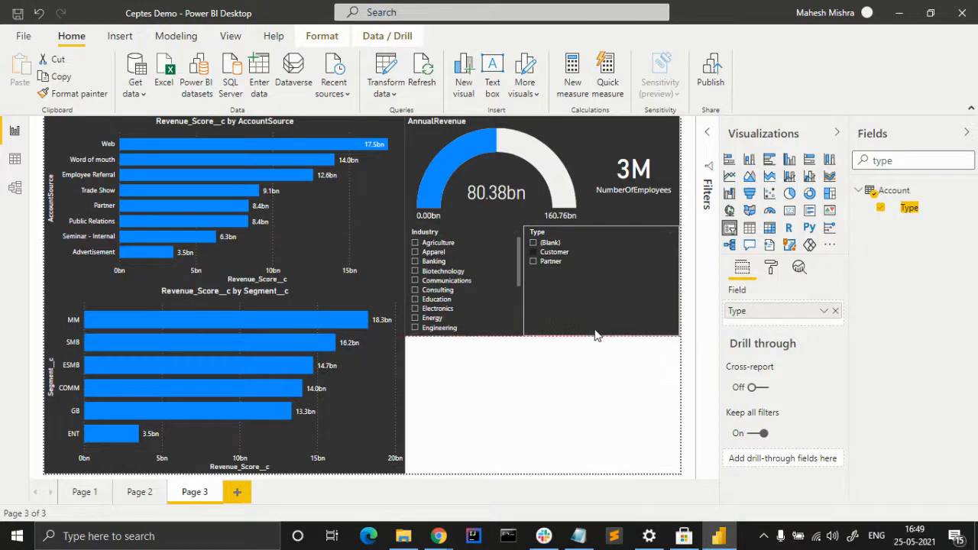
{"action": "left_click", "coordinate": [686, 201]}
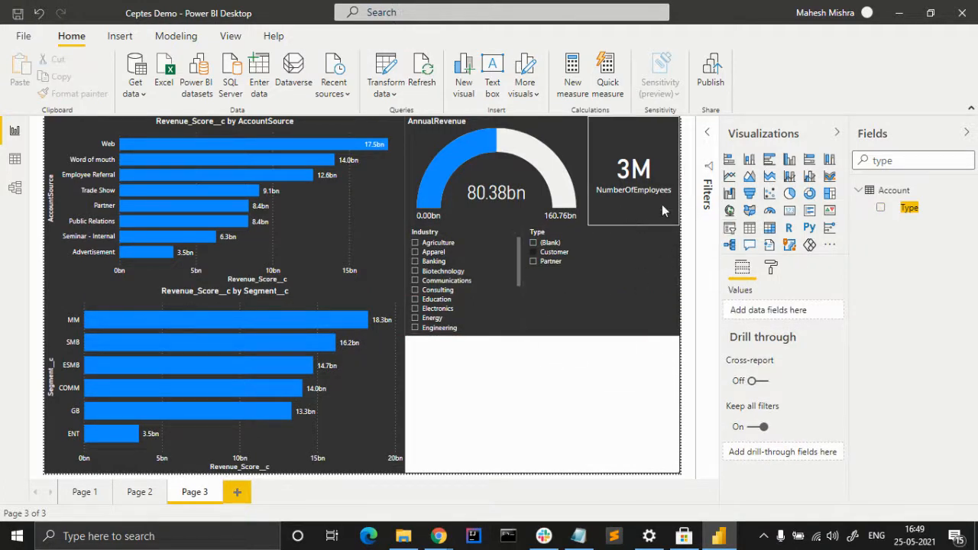
Exclude (Blank) from the Type slicer with a basic visual-level filter, then clear the slicer's Partner selection.
{"action": "left_click", "coordinate": [707, 135]}
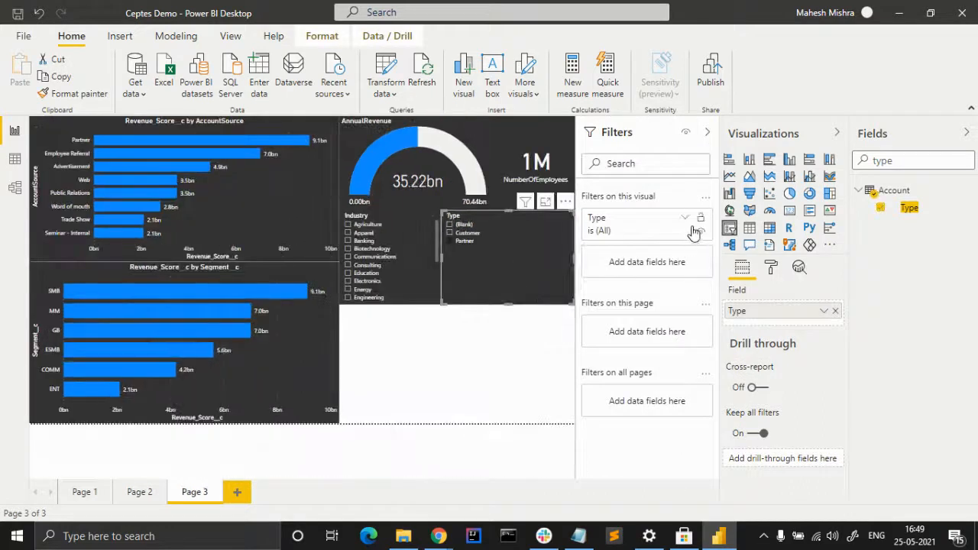
{"action": "left_click", "coordinate": [678, 238]}
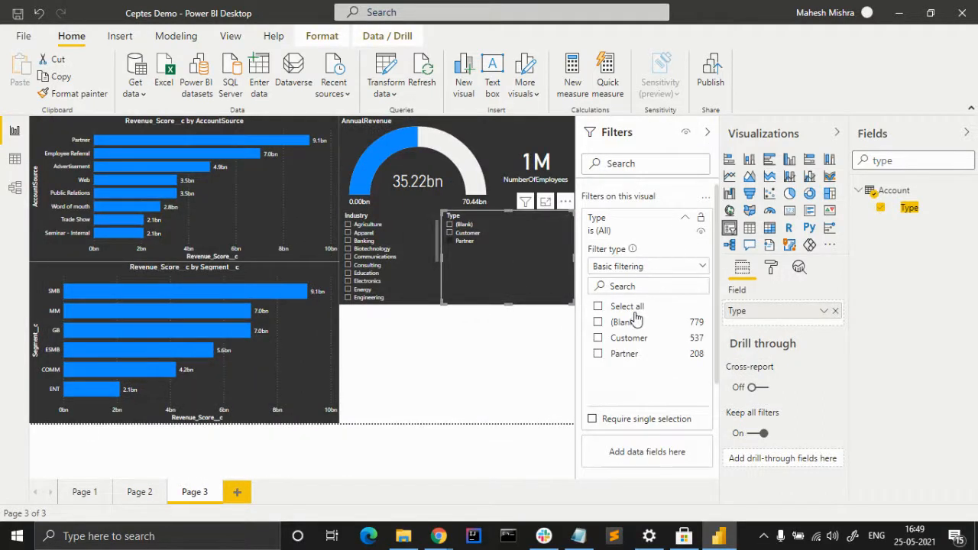
{"action": "left_click", "coordinate": [627, 307]}
{"action": "left_click", "coordinate": [623, 322]}
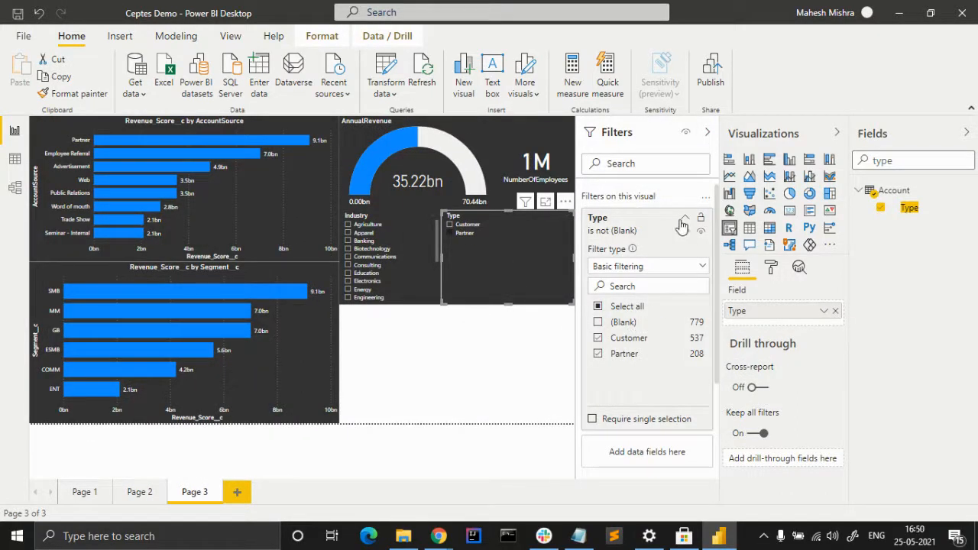
{"action": "left_click", "coordinate": [685, 218]}
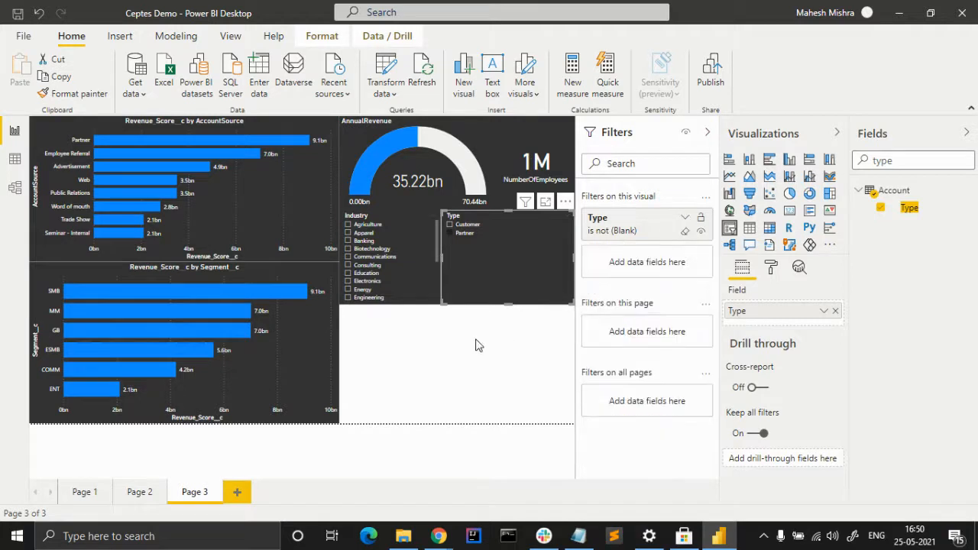
{"action": "left_click", "coordinate": [710, 135]}
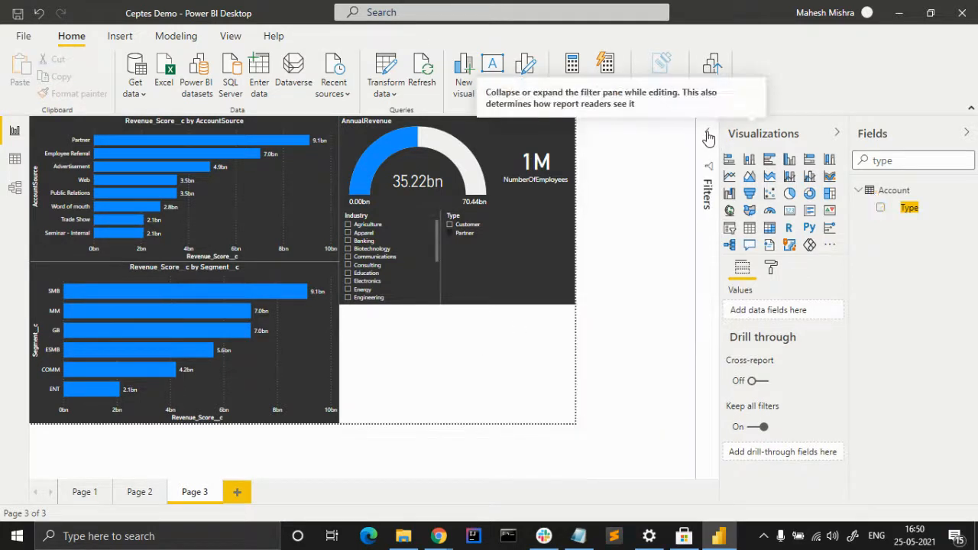
{"action": "left_click", "coordinate": [532, 256]}
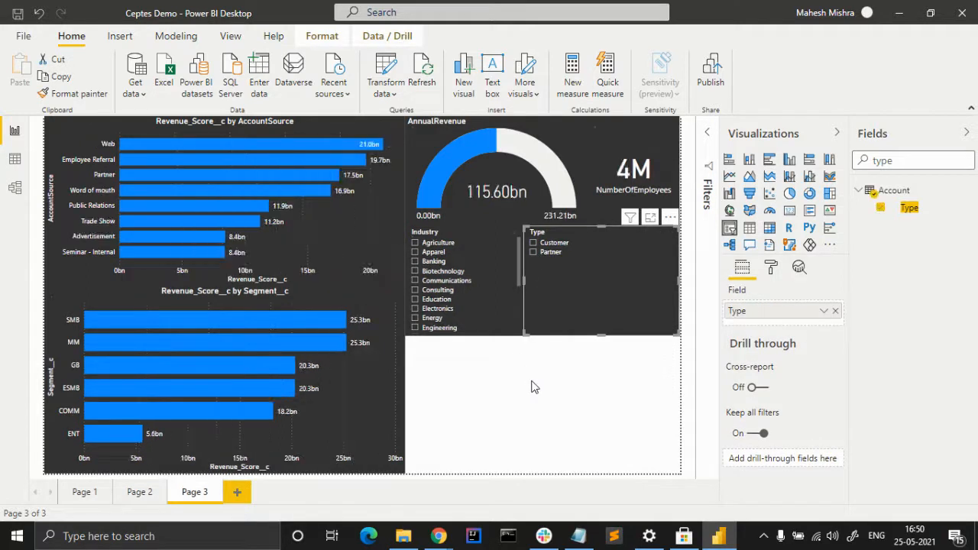
Search the fields for "creat" and add the Account table's CreatedDate as a new table visual in the empty area below the Type slicer.
{"action": "left_click", "coordinate": [534, 387]}
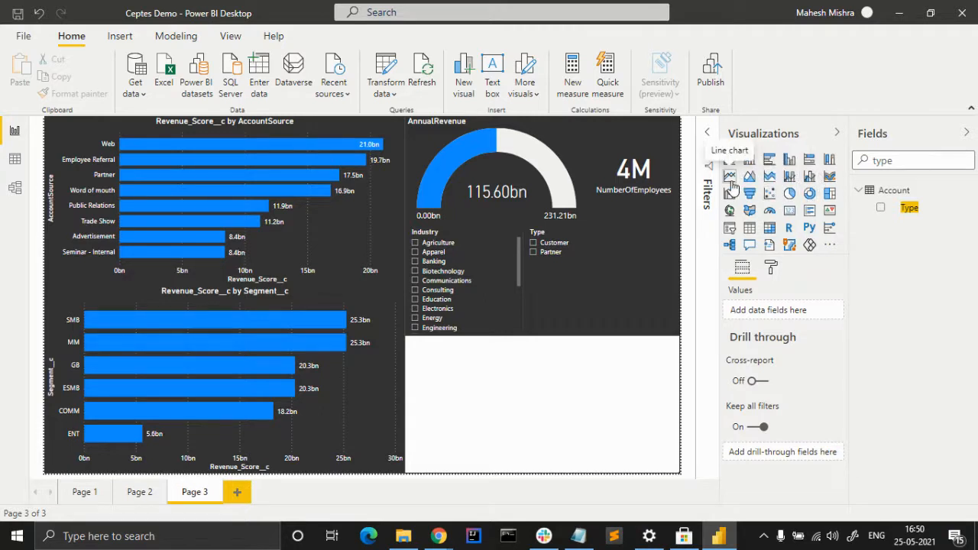
{"action": "left_click", "coordinate": [892, 160]}
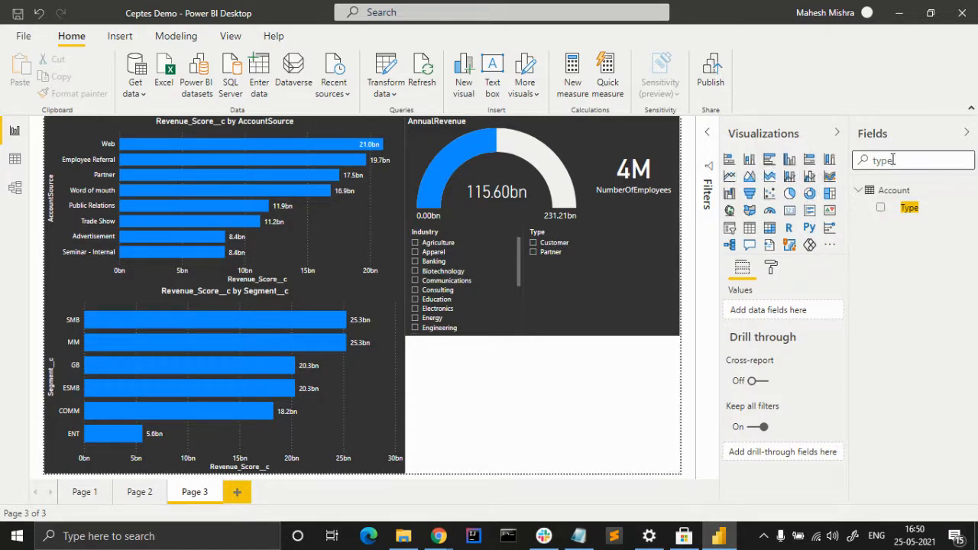
{"action": "key", "text": "BackSpace"}
{"action": "key", "text": "BackSpace"}
{"action": "key", "text": "BackSpace"}
{"action": "key", "text": "BackSpace"}
{"action": "type", "text": "creat"}
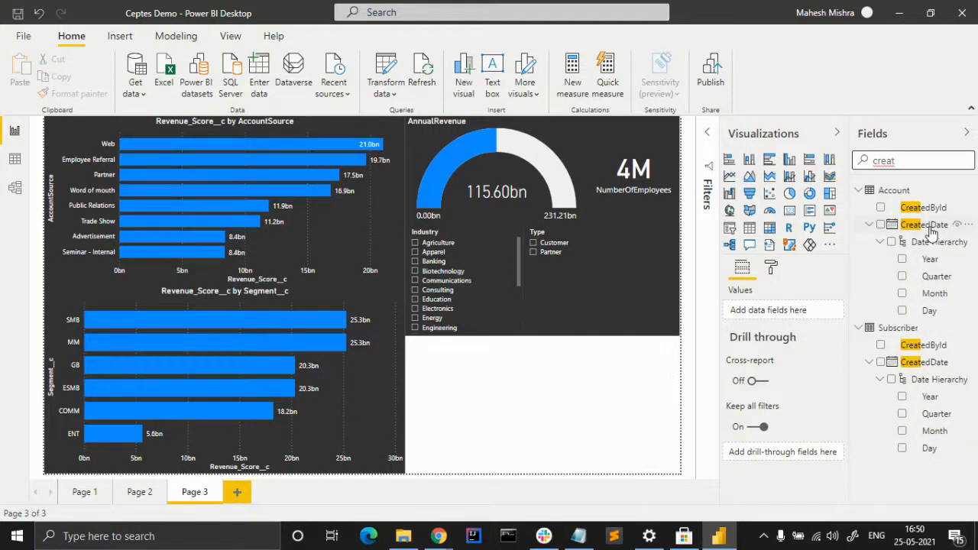
{"action": "left_click_drag", "start_coordinate": [931, 229], "coordinate": [581, 412]}
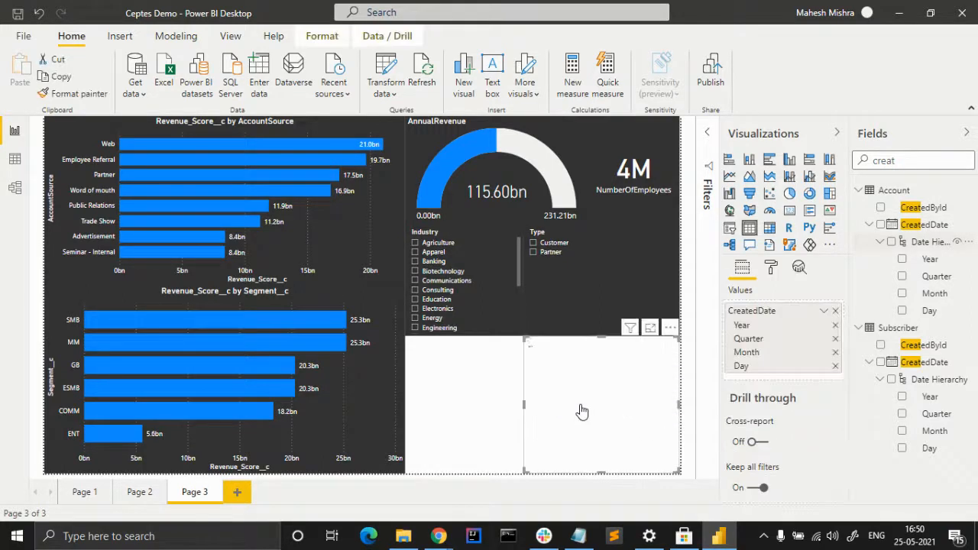
{"action": "scroll", "coordinate": [573, 409], "scroll_direction": "down", "scroll_amount": 20}
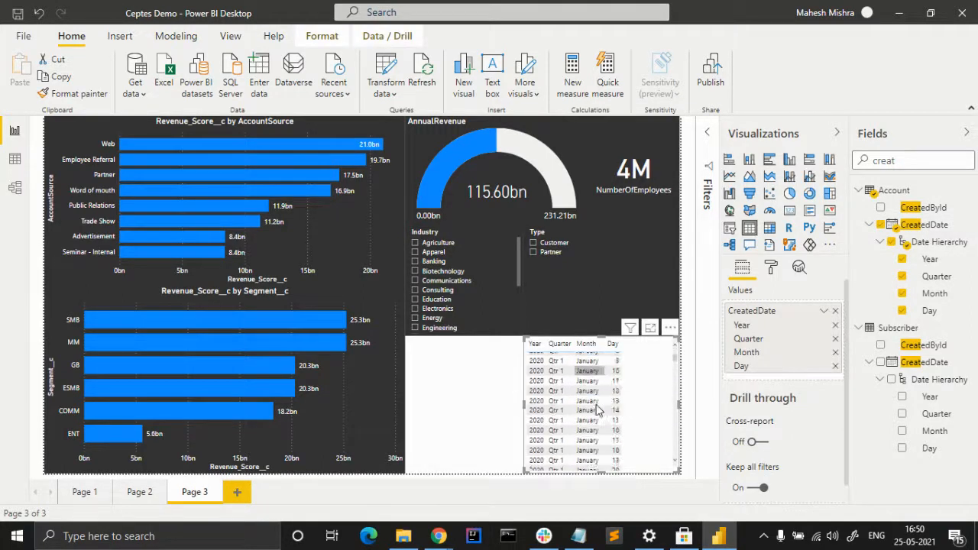
{"action": "scroll", "coordinate": [596, 415], "scroll_direction": "down", "scroll_amount": 20}
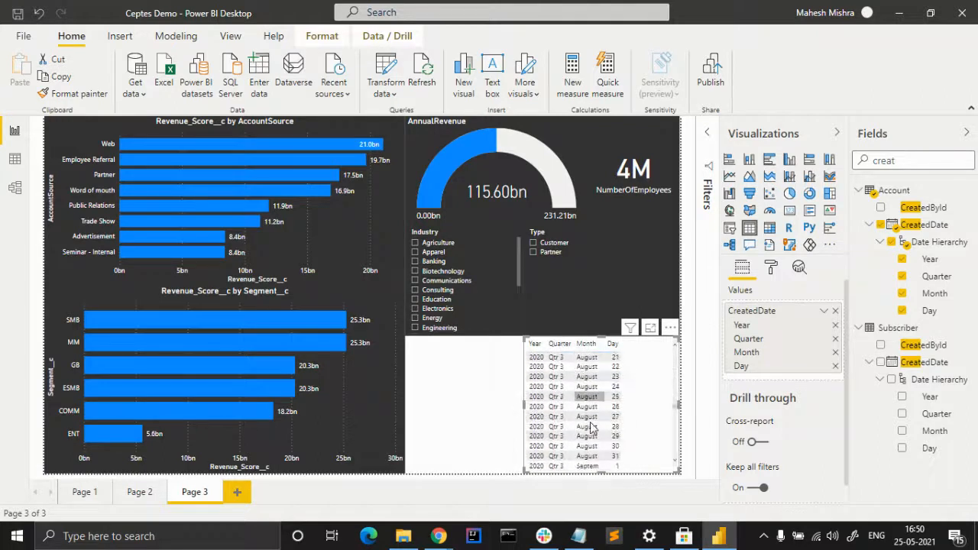
{"action": "scroll", "coordinate": [596, 442], "scroll_direction": "down", "scroll_amount": 3}
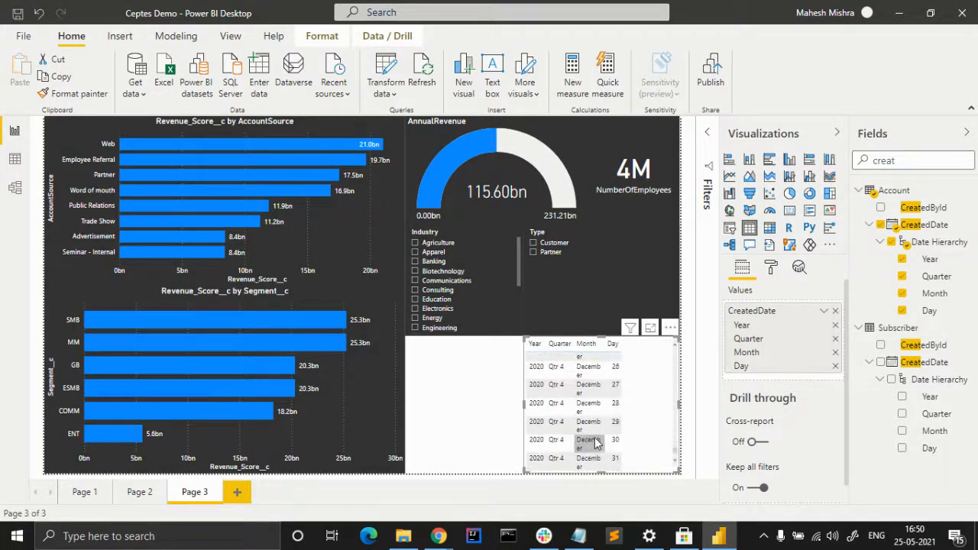
Remove Year, Quarter and Day from the new table's CreatedDate hierarchy, keeping only Month.
{"action": "left_click", "coordinate": [836, 327]}
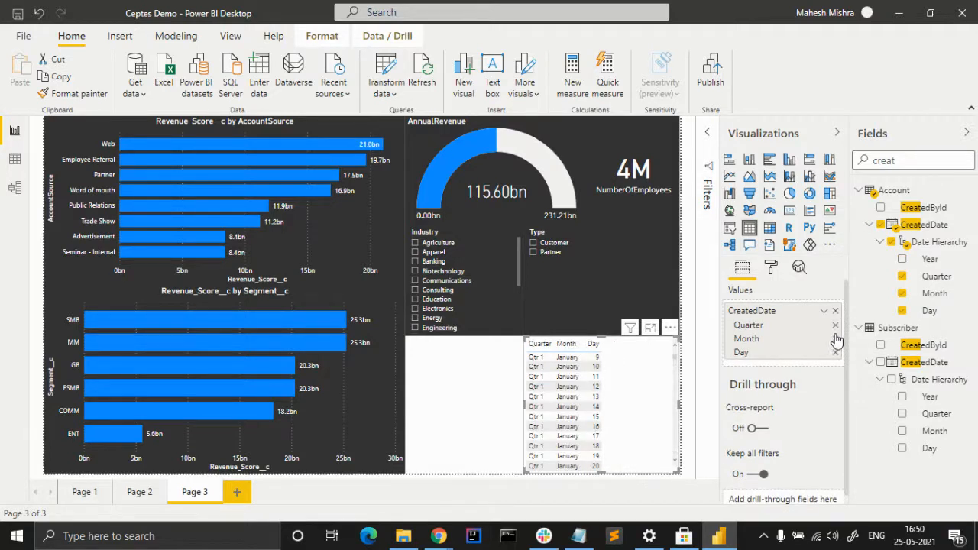
{"action": "left_click", "coordinate": [835, 325]}
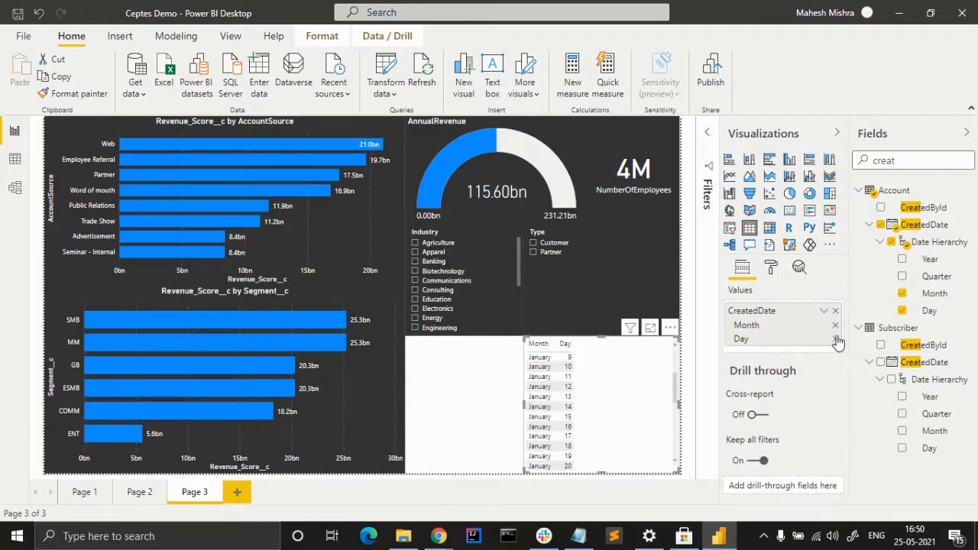
{"action": "left_click", "coordinate": [835, 339]}
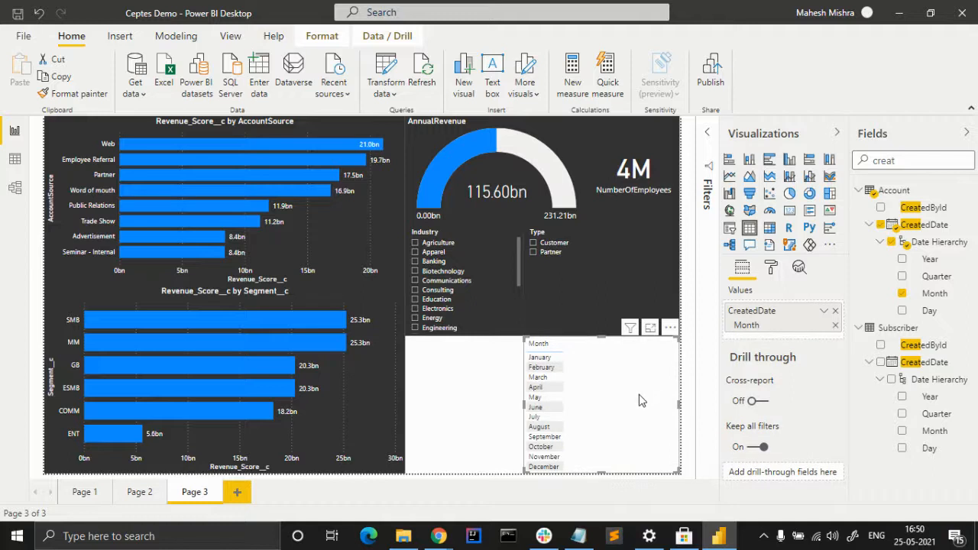
Widen the table to span the full area below both slicers and add the Account table's Revenue_Score__c to it.
{"action": "left_click_drag", "start_coordinate": [524, 403], "coordinate": [411, 392]}
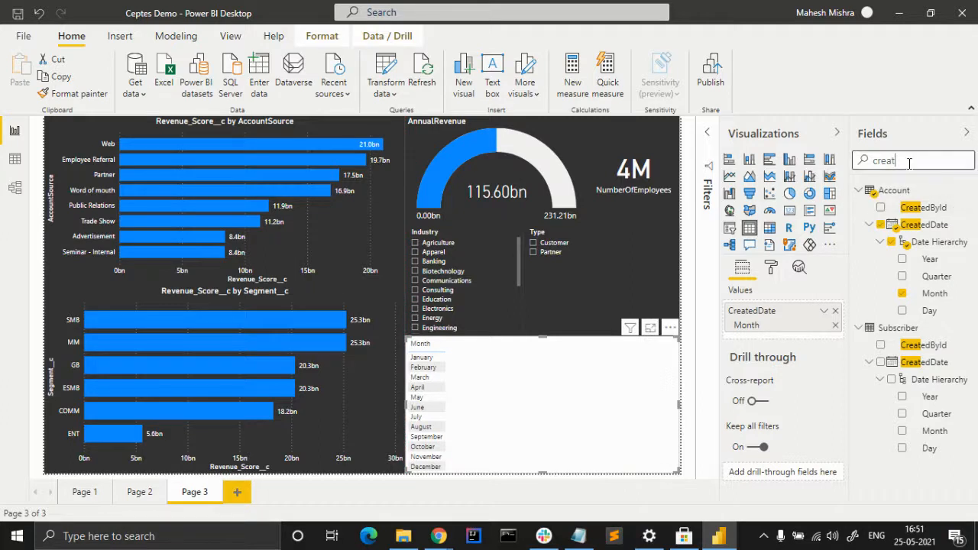
{"action": "key", "text": "BackSpace"}
{"action": "key", "text": "BackSpace"}
{"action": "key", "text": "BackSpace"}
{"action": "key", "text": "BackSpace"}
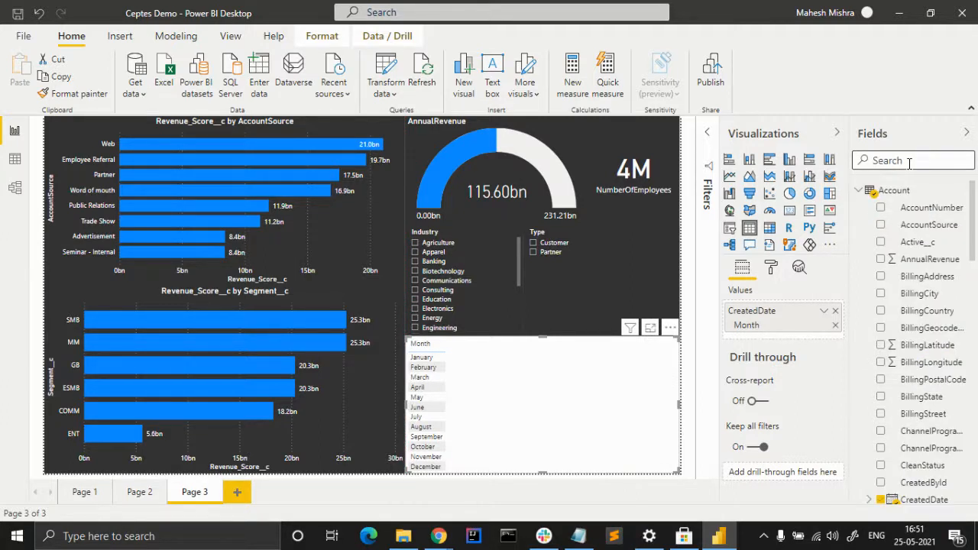
{"action": "type", "text": "reve"}
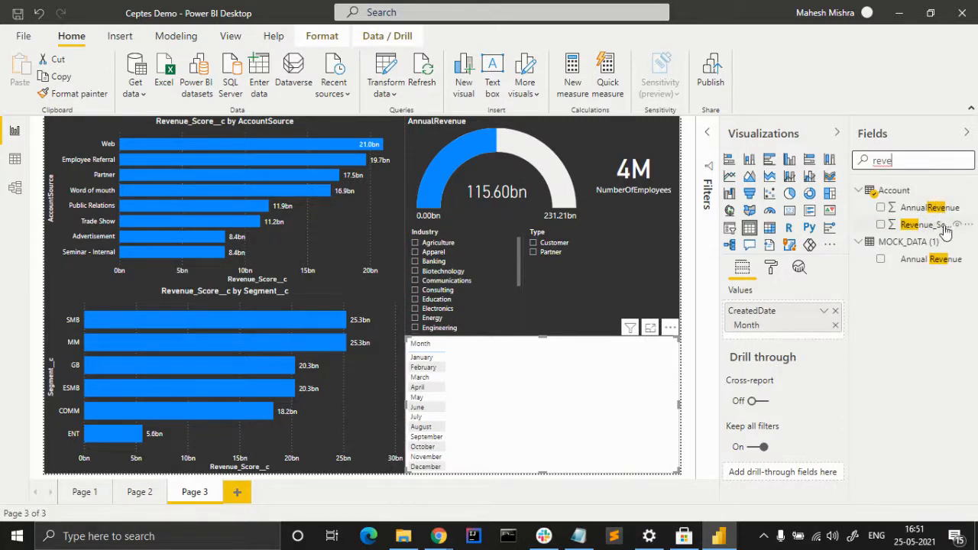
{"action": "left_click_drag", "start_coordinate": [934, 225], "coordinate": [610, 407]}
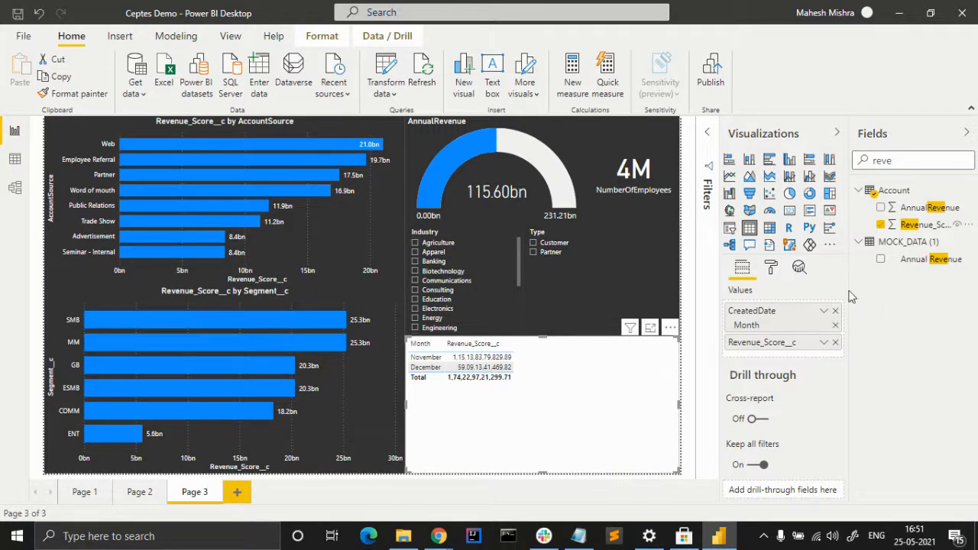
Search the fields for "date" and replace the table's CreatedDate with the Account table's LastViewedDate hierarchy.
{"action": "left_click", "coordinate": [901, 161]}
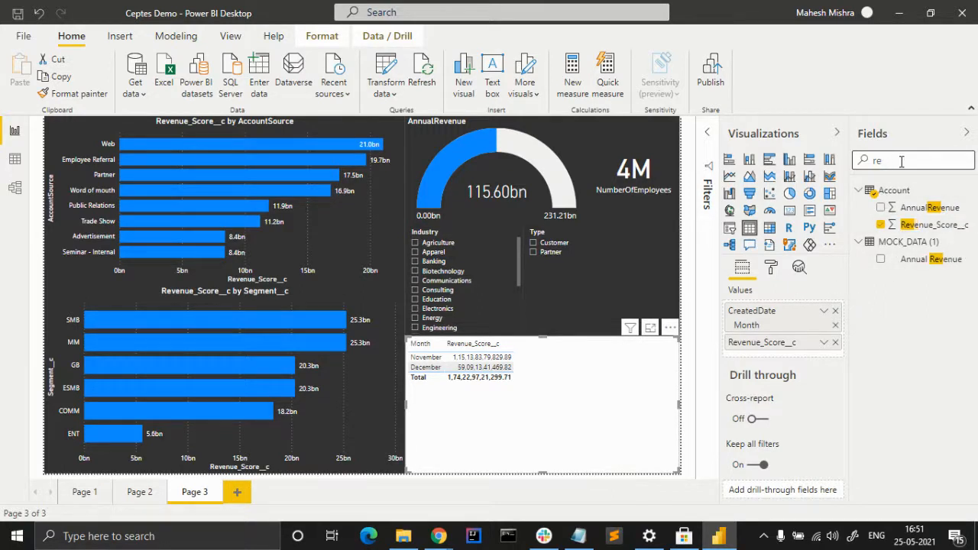
{"action": "key", "text": "BackSpace"}
{"action": "key", "text": "BackSpace"}
{"action": "type", "text": "date"}
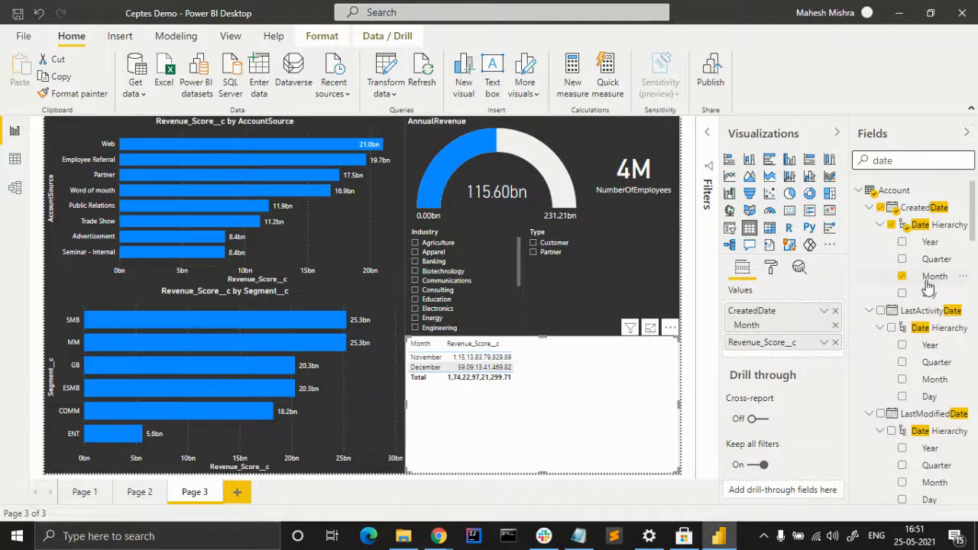
{"action": "scroll", "coordinate": [942, 367], "scroll_direction": "down", "scroll_amount": 6}
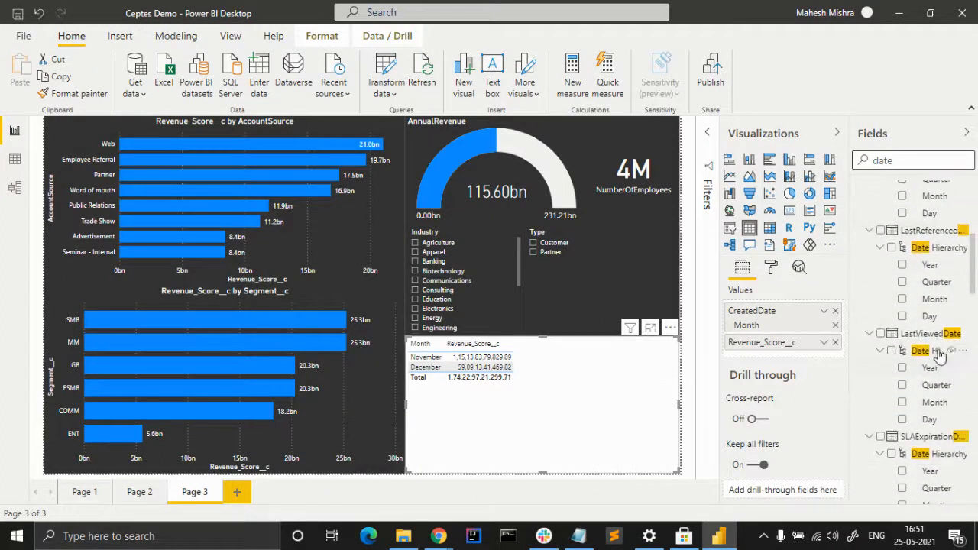
{"action": "left_click_drag", "start_coordinate": [923, 341], "coordinate": [809, 328]}
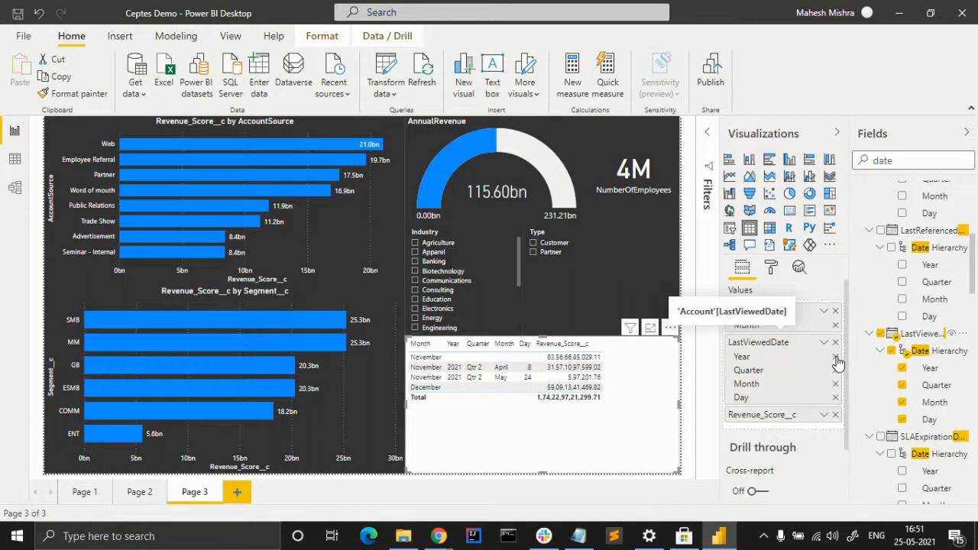
{"action": "left_click", "coordinate": [836, 313]}
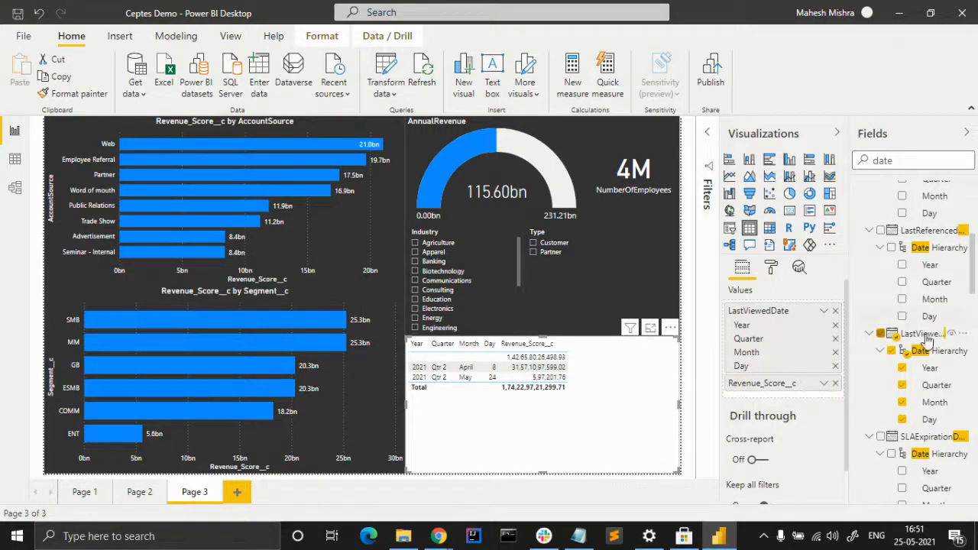
Replace LastViewedDate in the revenue table with the Account table's LastModifiedDate hierarchy.
{"action": "scroll", "coordinate": [928, 336], "scroll_direction": "down", "scroll_amount": 5}
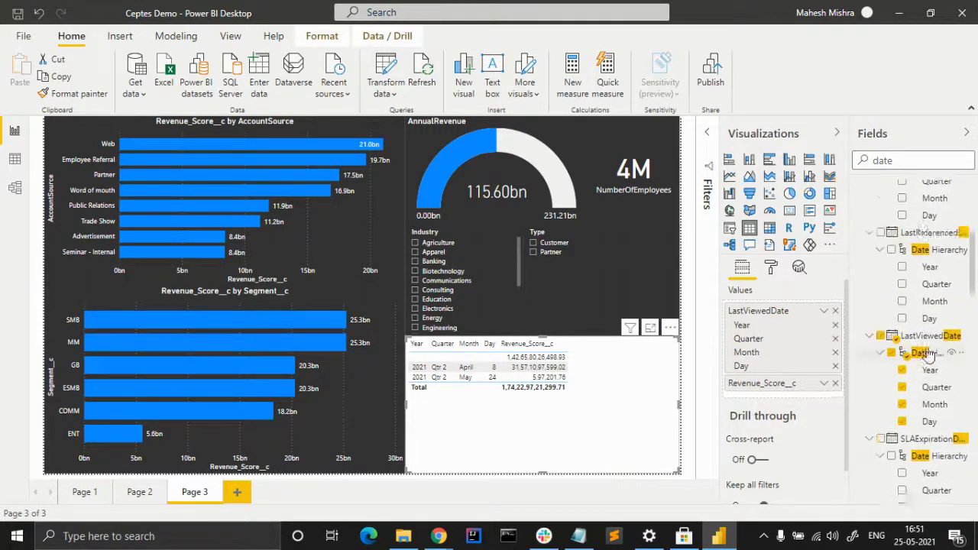
{"action": "scroll", "coordinate": [928, 353], "scroll_direction": "up", "scroll_amount": 5}
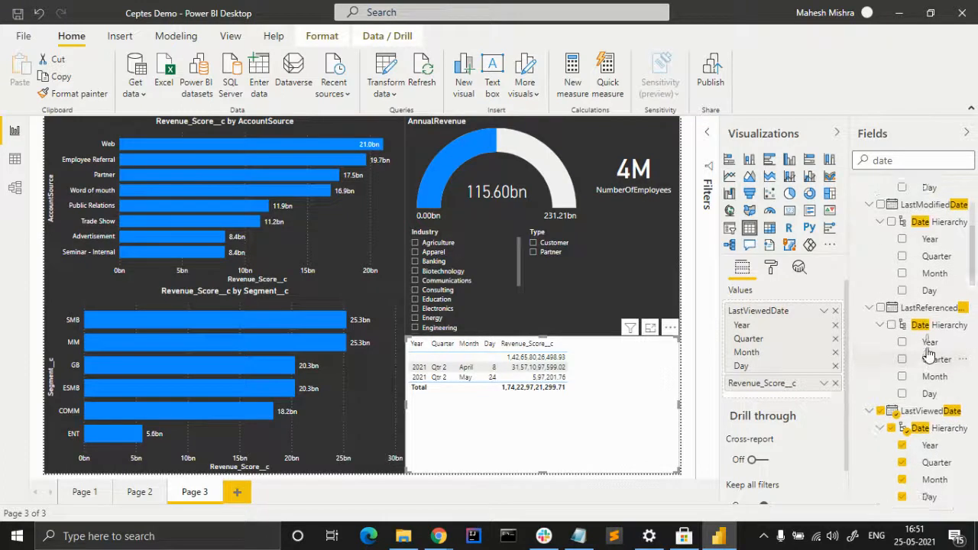
{"action": "left_click_drag", "start_coordinate": [927, 344], "coordinate": [794, 365]}
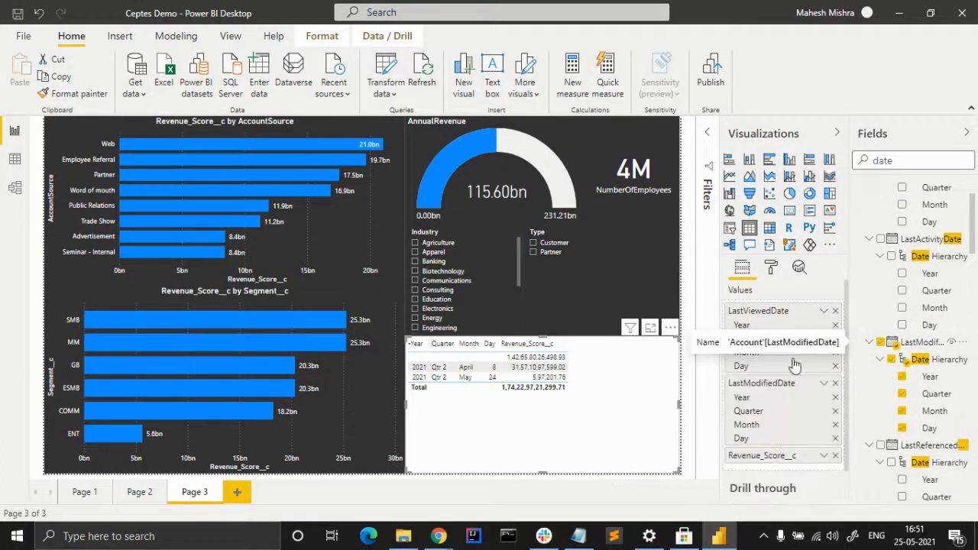
{"action": "left_click", "coordinate": [836, 311]}
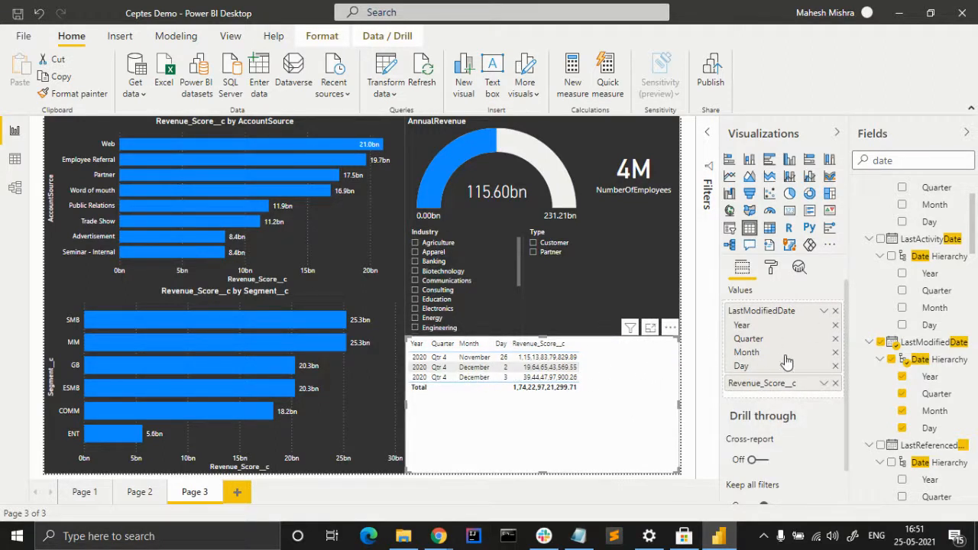
Replace LastModifiedDate in the revenue table with the Account table's LastActivityDate hierarchy.
{"action": "left_click", "coordinate": [835, 311]}
{"action": "scroll", "coordinate": [926, 397], "scroll_direction": "up", "scroll_amount": 2}
{"action": "scroll", "coordinate": [932, 411], "scroll_direction": "down", "scroll_amount": 2}
{"action": "scroll", "coordinate": [921, 321], "scroll_direction": "up", "scroll_amount": 2}
{"action": "left_click_drag", "start_coordinate": [922, 310], "coordinate": [791, 313]}
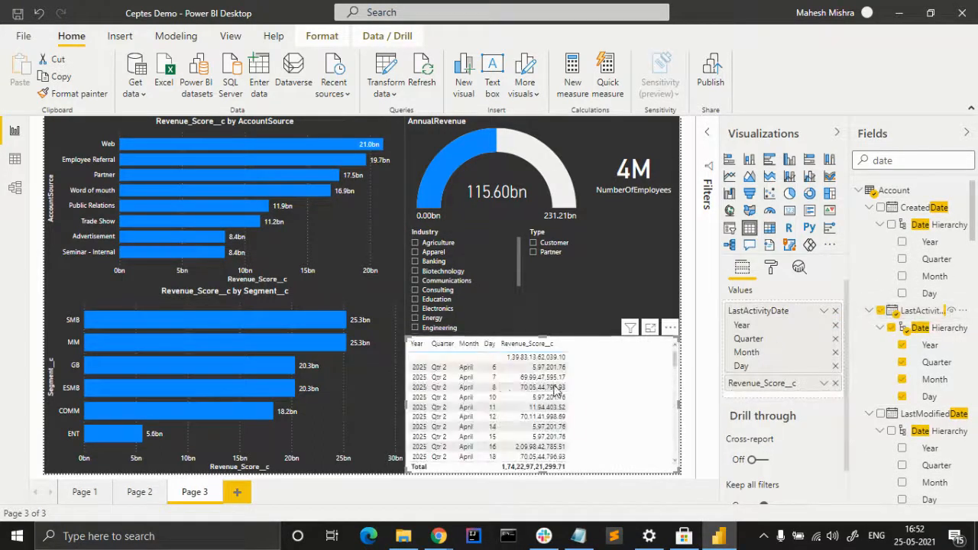
Remove Year, Quarter and Day from the table's LastActivityDate hierarchy, keeping only Month.
{"action": "left_click", "coordinate": [836, 325]}
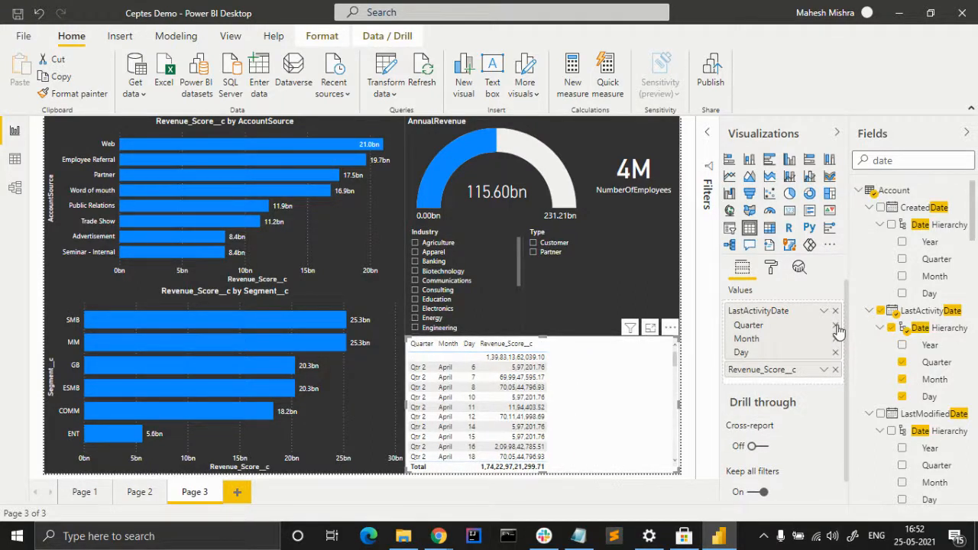
{"action": "left_click", "coordinate": [836, 326]}
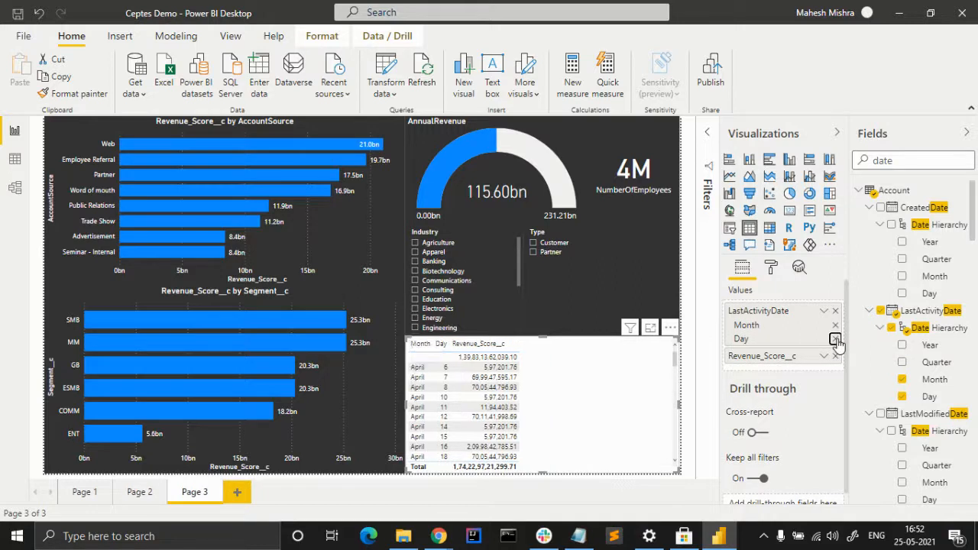
{"action": "left_click", "coordinate": [836, 340]}
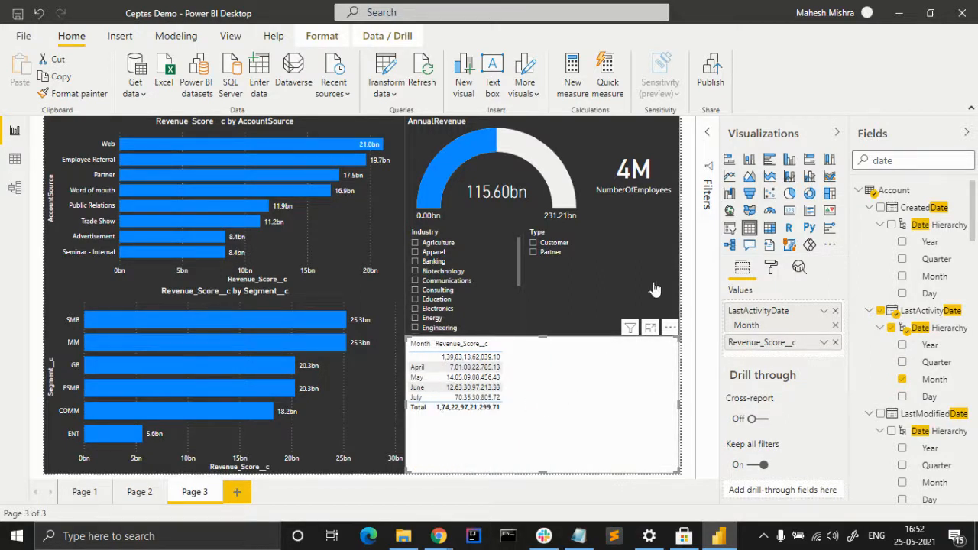
Exclude (Blank) with a basic filter on the table's LastActivityDate month and convert the table to a line chart.
{"action": "left_click", "coordinate": [710, 137]}
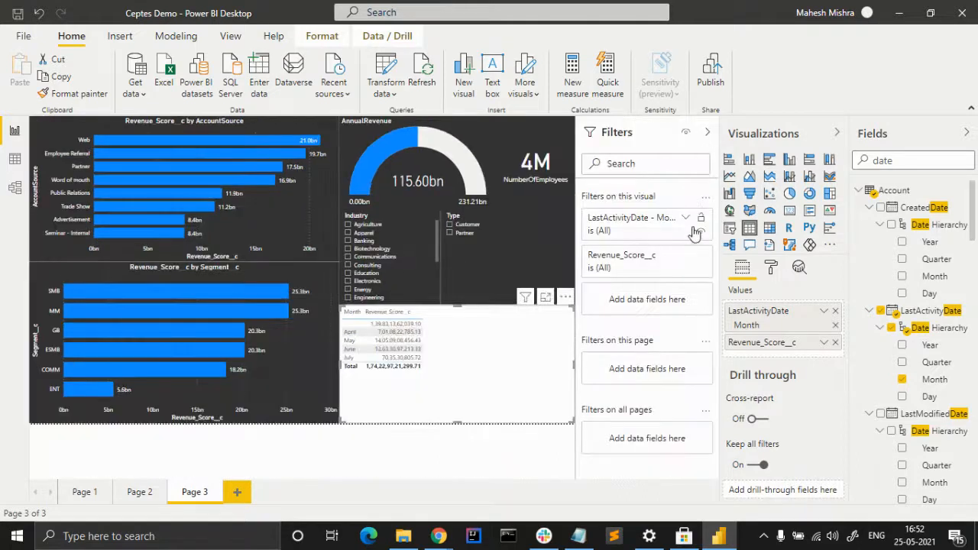
{"action": "left_click", "coordinate": [687, 219]}
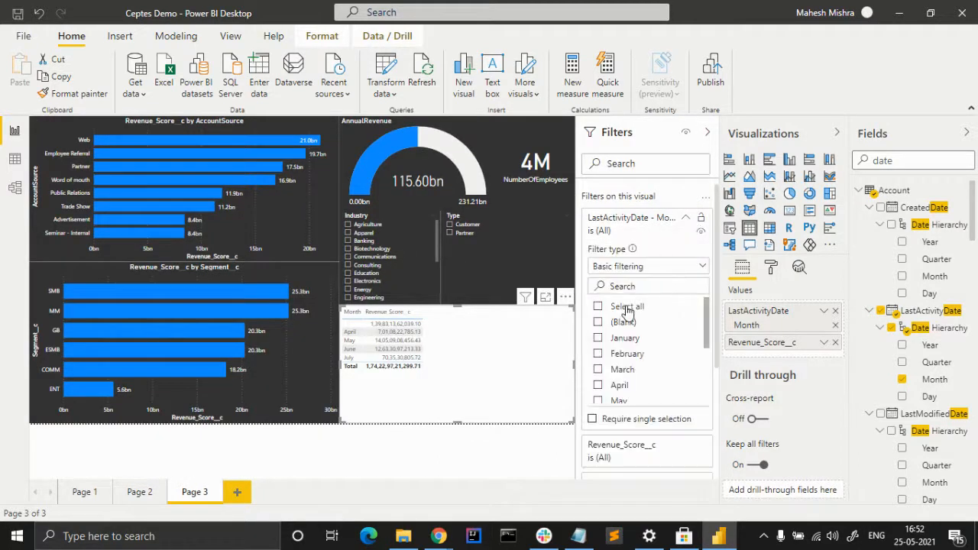
{"action": "left_click", "coordinate": [626, 324]}
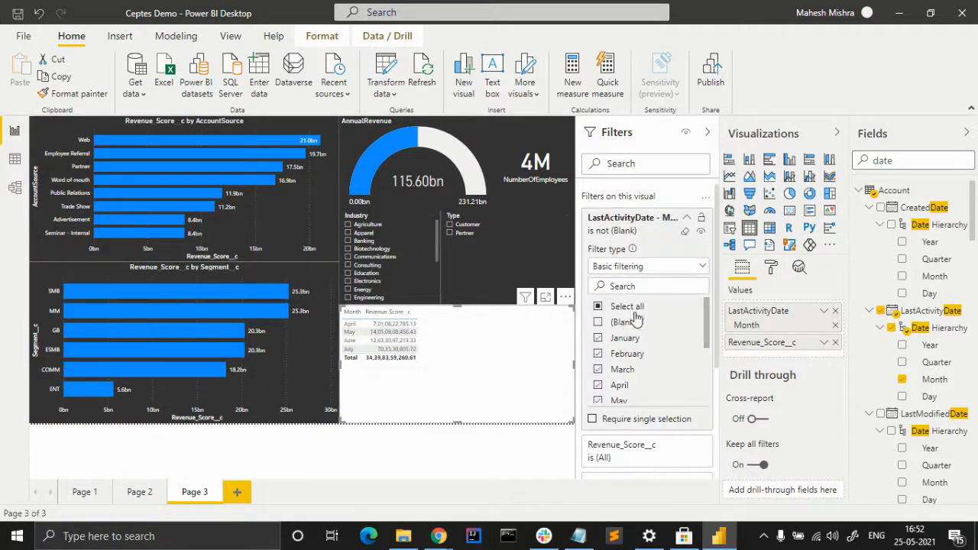
{"action": "left_click", "coordinate": [711, 135]}
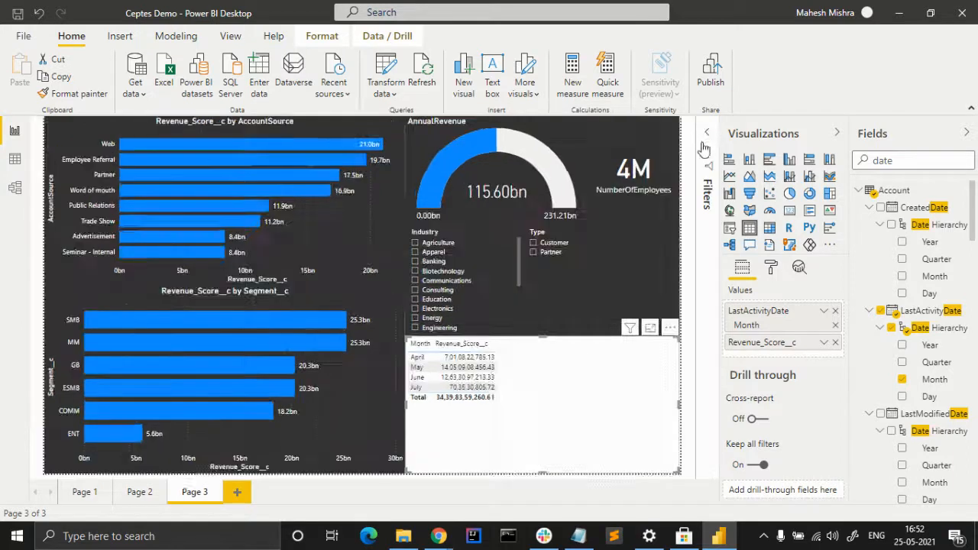
{"action": "left_click", "coordinate": [729, 178]}
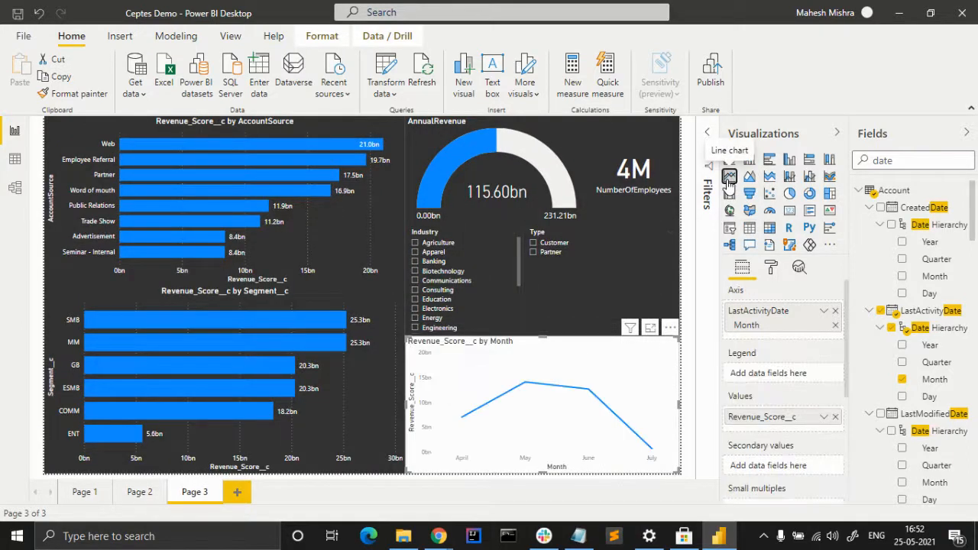
Set the revenue-by-month line chart's background color to the dark gray used by the other visuals.
{"action": "left_click", "coordinate": [774, 270]}
{"action": "scroll", "coordinate": [759, 406], "scroll_direction": "down", "scroll_amount": 3}
{"action": "scroll", "coordinate": [759, 410], "scroll_direction": "up", "scroll_amount": 3}
{"action": "left_click", "coordinate": [732, 350]}
{"action": "left_click", "coordinate": [732, 350]}
{"action": "scroll", "coordinate": [735, 405], "scroll_direction": "down", "scroll_amount": 4}
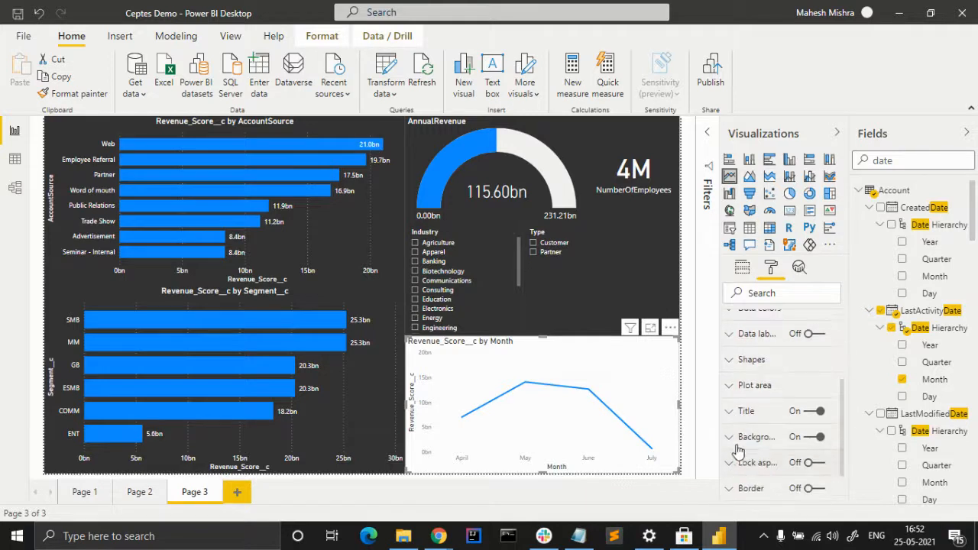
{"action": "left_click", "coordinate": [732, 443]}
{"action": "scroll", "coordinate": [767, 369], "scroll_direction": "down", "scroll_amount": 2}
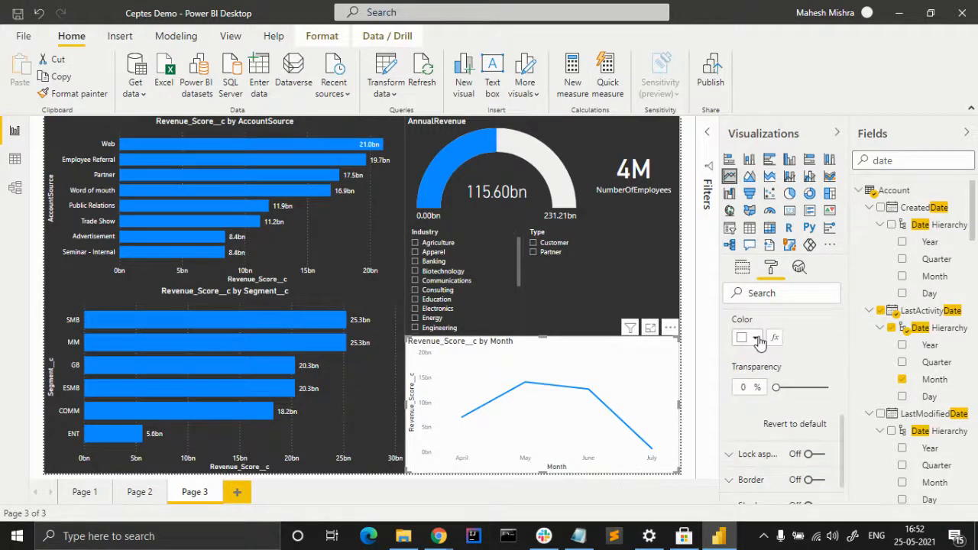
{"action": "left_click", "coordinate": [756, 339]}
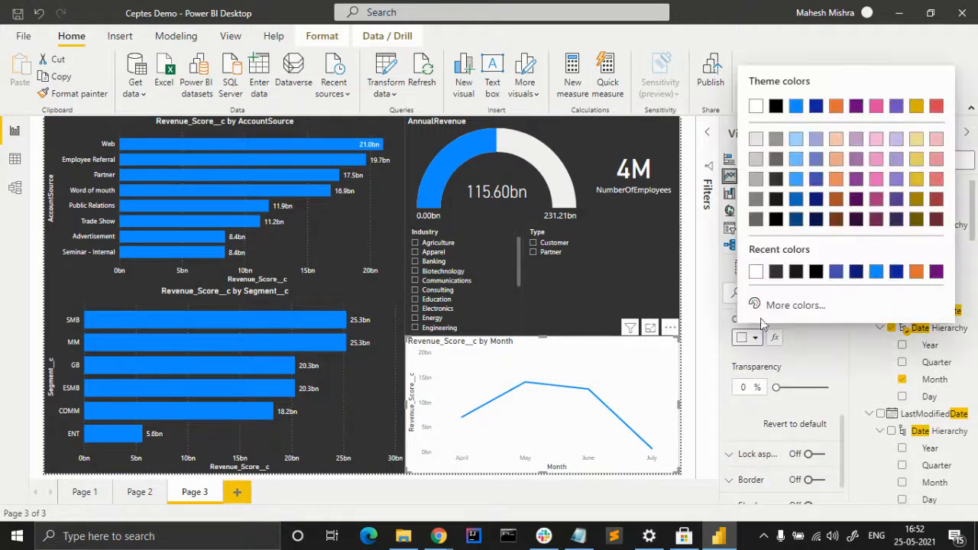
{"action": "left_click", "coordinate": [776, 180]}
{"action": "scroll", "coordinate": [749, 393], "scroll_direction": "up", "scroll_amount": 1}
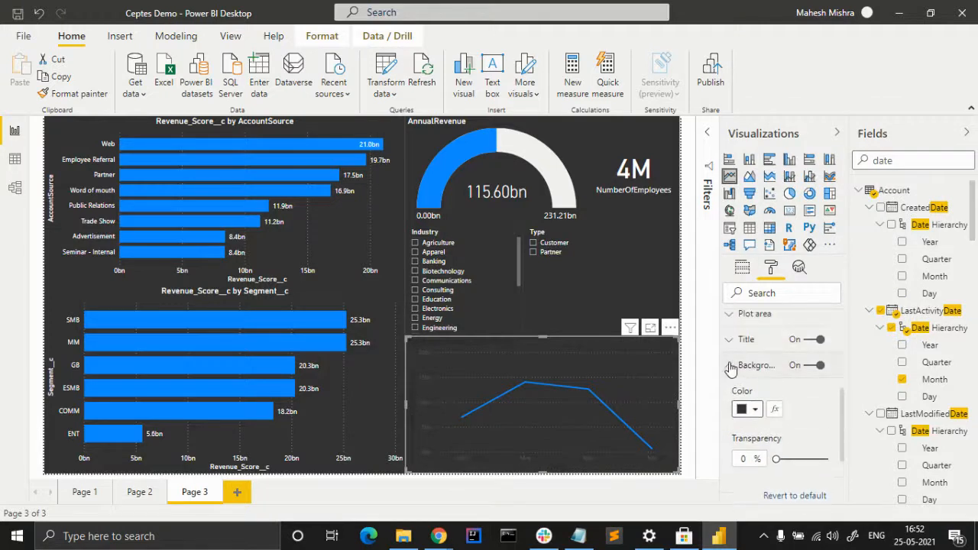
{"action": "left_click", "coordinate": [731, 368]}
Turn on data labels for the revenue-by-month line chart and set their color to white.
{"action": "scroll", "coordinate": [760, 409], "scroll_direction": "up", "scroll_amount": 2}
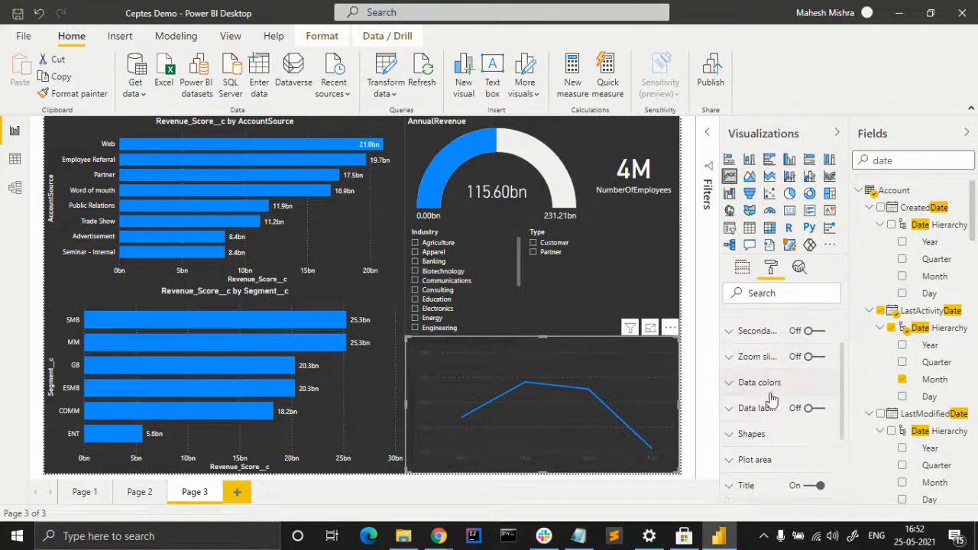
{"action": "left_click", "coordinate": [818, 409]}
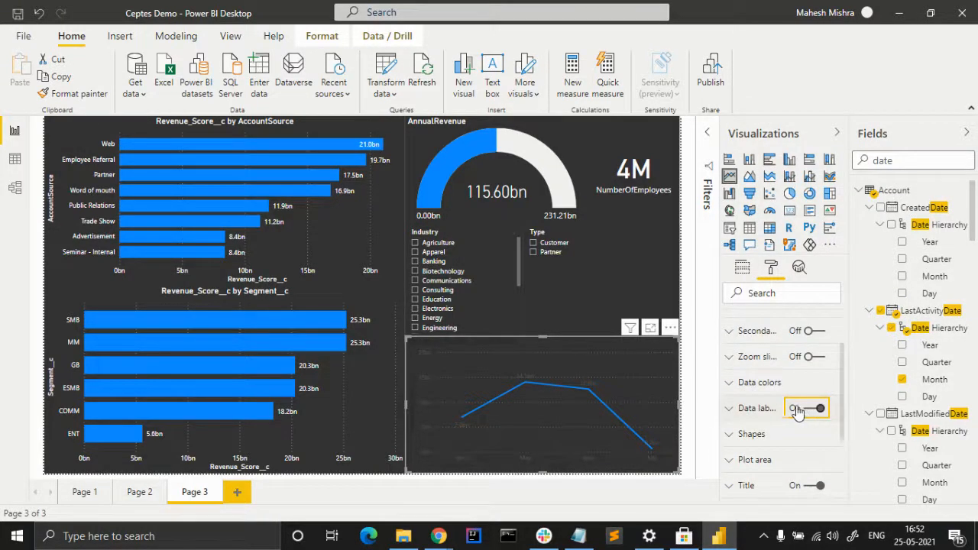
{"action": "left_click", "coordinate": [731, 411]}
{"action": "scroll", "coordinate": [761, 418], "scroll_direction": "down", "scroll_amount": 1}
{"action": "left_click", "coordinate": [757, 381]}
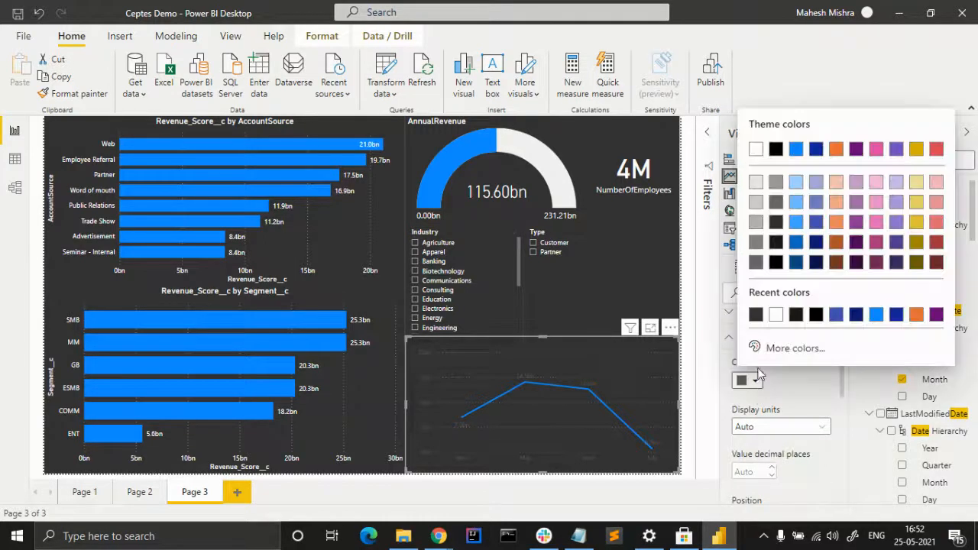
{"action": "left_click", "coordinate": [775, 316]}
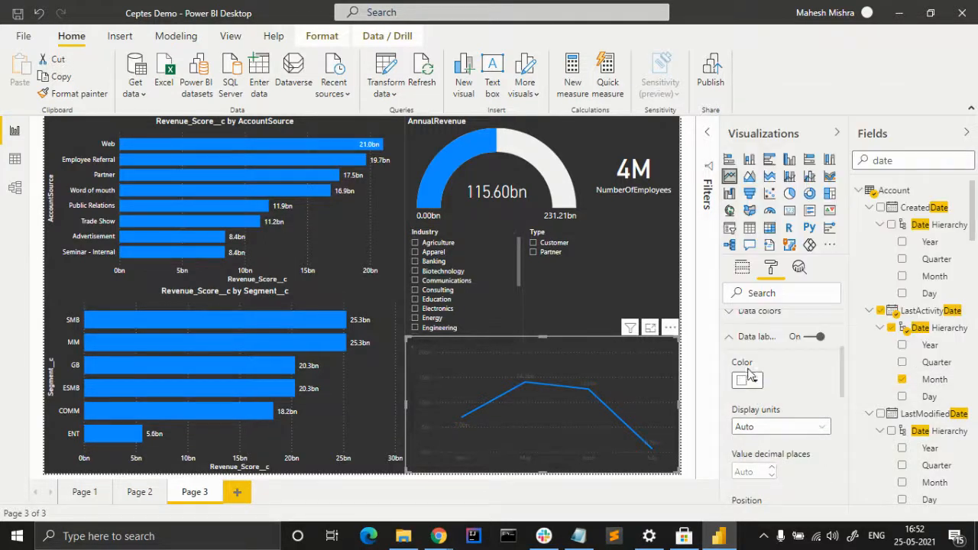
{"action": "left_click", "coordinate": [730, 340]}
{"action": "left_click", "coordinate": [732, 365]}
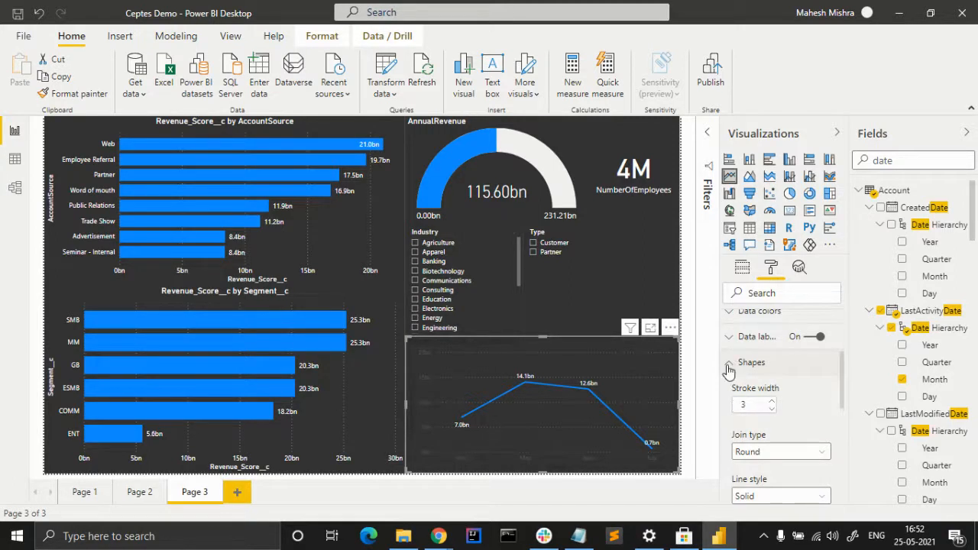
{"action": "left_click", "coordinate": [731, 365]}
Set the line chart's X axis label color to white and the label text size to 10 pt.
{"action": "scroll", "coordinate": [756, 439], "scroll_direction": "down", "scroll_amount": 2}
{"action": "scroll", "coordinate": [758, 445], "scroll_direction": "up", "scroll_amount": 4}
{"action": "left_click", "coordinate": [745, 348]}
{"action": "scroll", "coordinate": [771, 404], "scroll_direction": "down", "scroll_amount": 2}
{"action": "scroll", "coordinate": [772, 404], "scroll_direction": "up", "scroll_amount": 2}
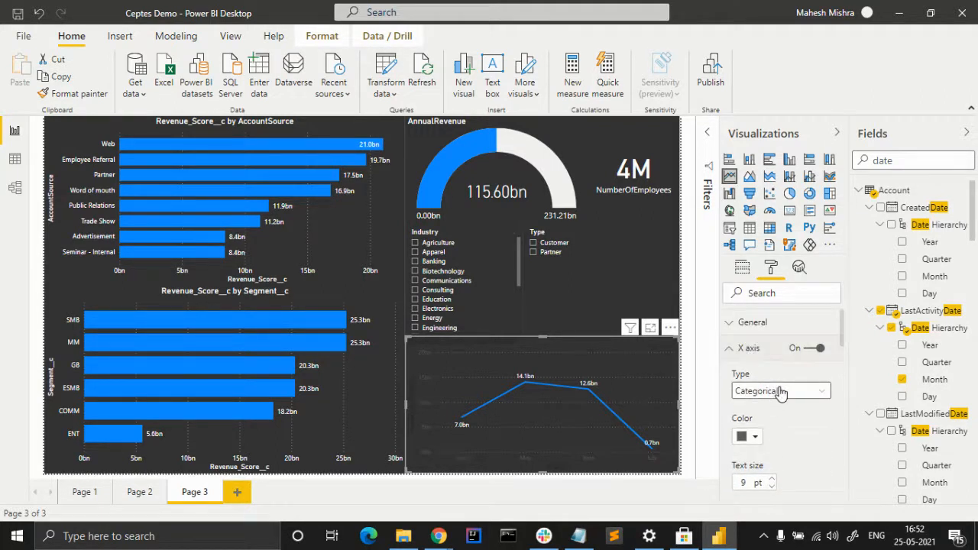
{"action": "left_click", "coordinate": [780, 393]}
{"action": "left_click", "coordinate": [780, 393]}
{"action": "scroll", "coordinate": [776, 414], "scroll_direction": "down", "scroll_amount": 2}
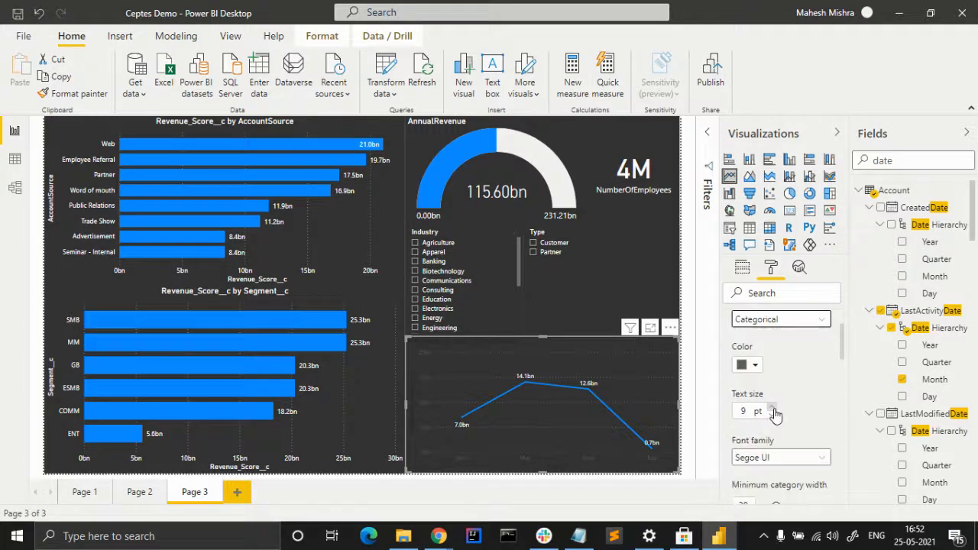
{"action": "left_click", "coordinate": [756, 366]}
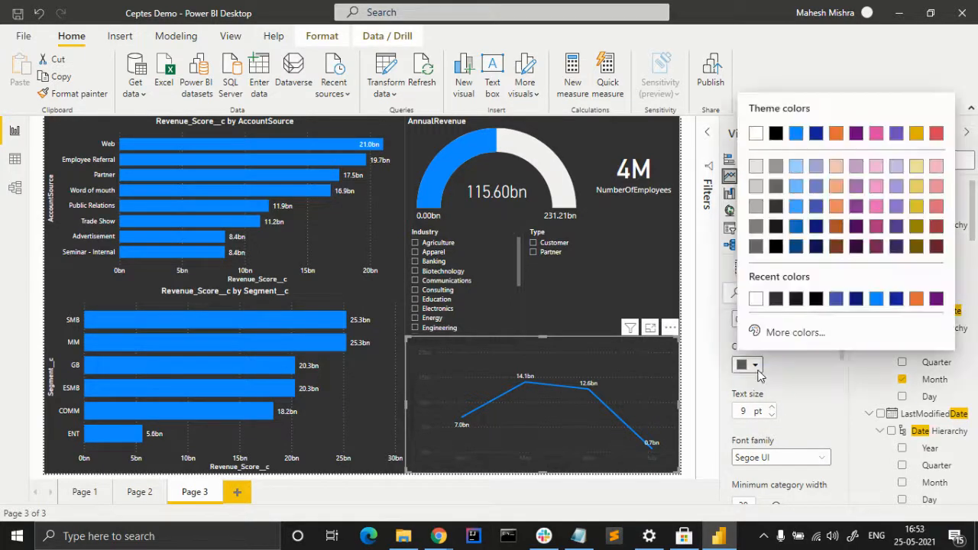
{"action": "left_click", "coordinate": [757, 300]}
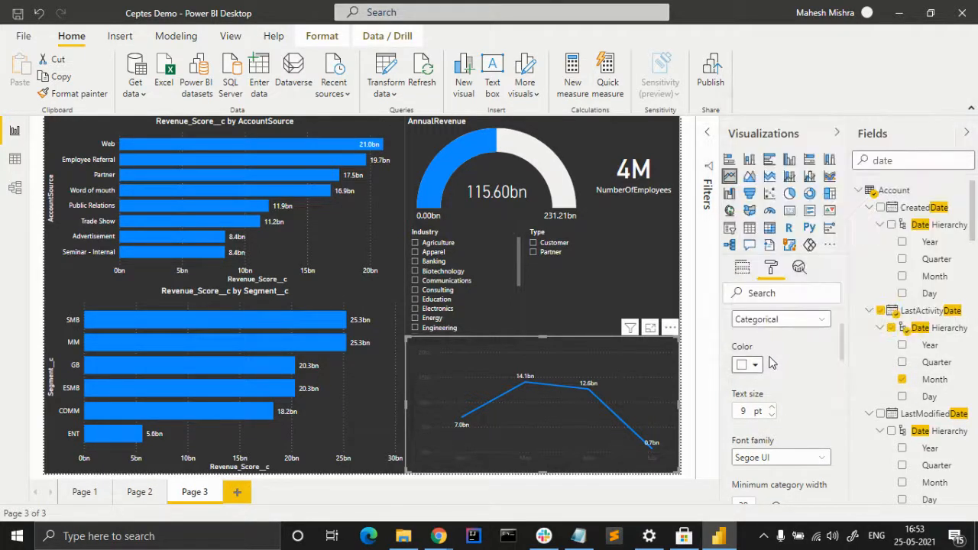
{"action": "scroll", "coordinate": [792, 398], "scroll_direction": "down", "scroll_amount": 3}
{"action": "scroll", "coordinate": [767, 384], "scroll_direction": "up", "scroll_amount": 3}
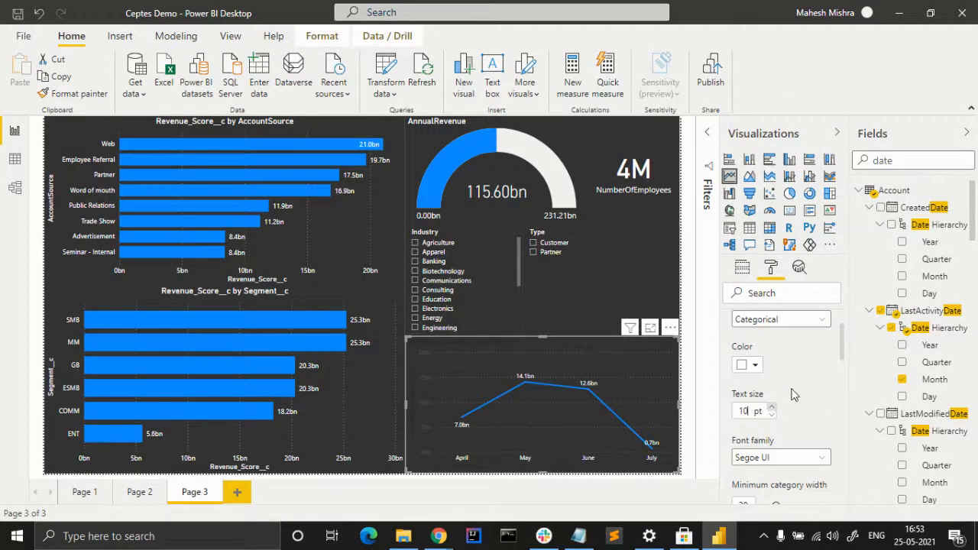
Set the line chart's X axis title color to white.
{"action": "scroll", "coordinate": [794, 399], "scroll_direction": "down", "scroll_amount": 5}
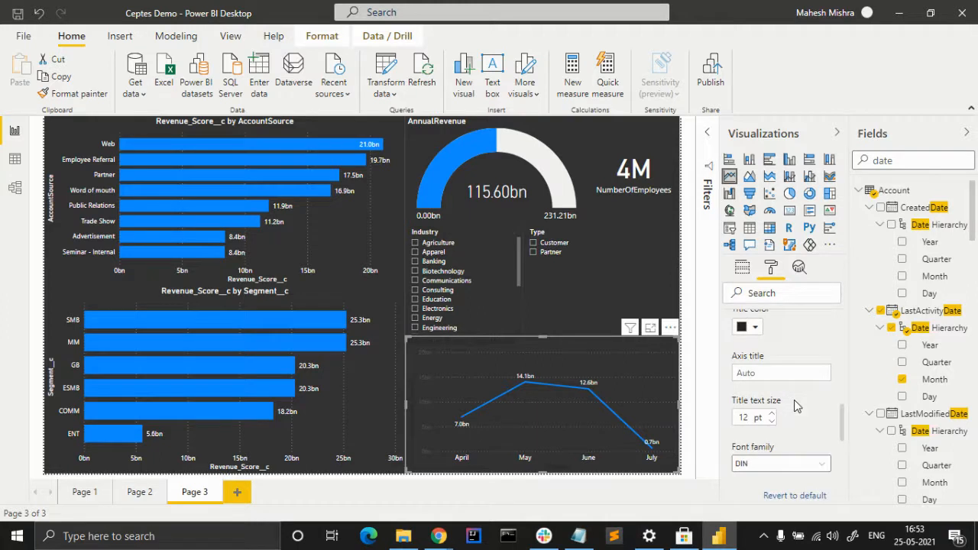
{"action": "scroll", "coordinate": [753, 402], "scroll_direction": "up", "scroll_amount": 2}
{"action": "left_click", "coordinate": [751, 399]}
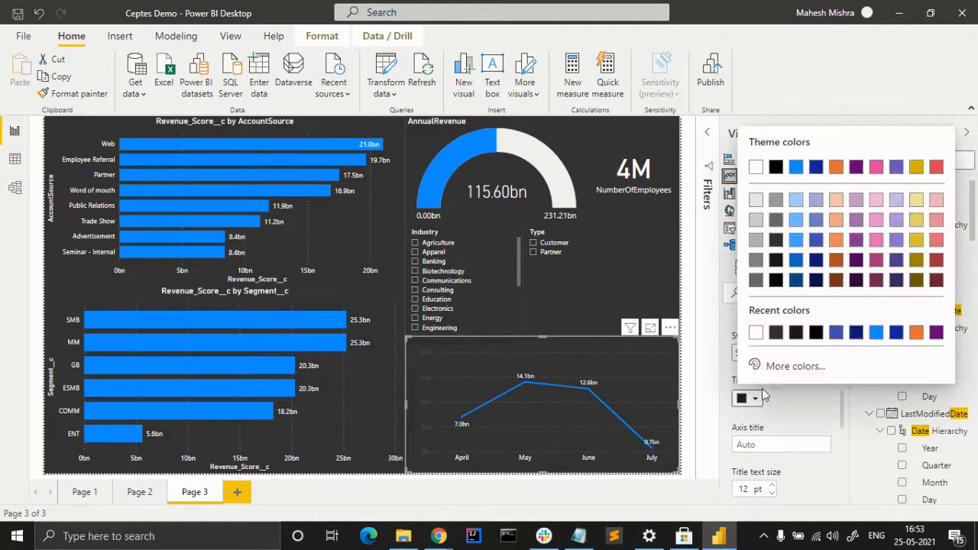
{"action": "left_click", "coordinate": [755, 331]}
{"action": "scroll", "coordinate": [791, 410], "scroll_direction": "down", "scroll_amount": 5}
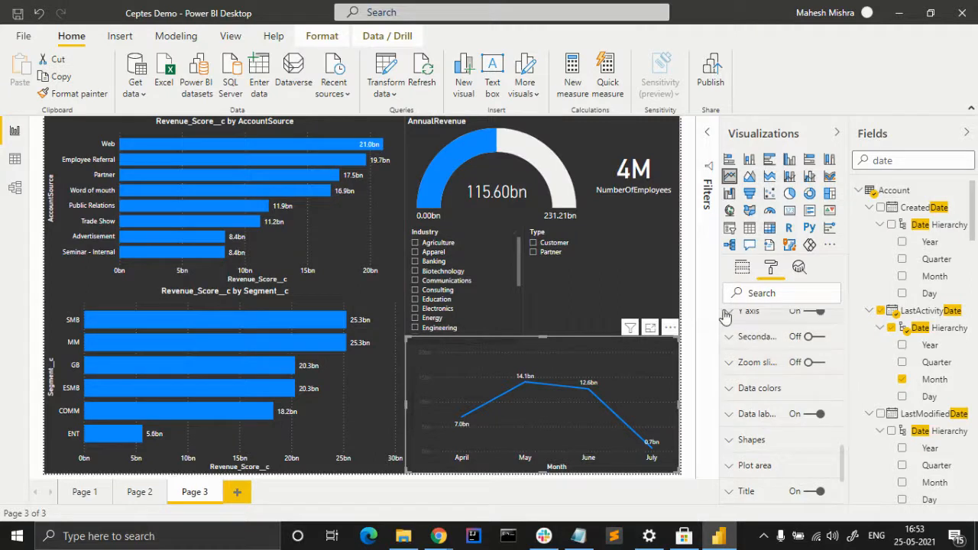
Set the line chart's Y axis label color to white and slightly increase the label text size.
{"action": "left_click", "coordinate": [728, 312]}
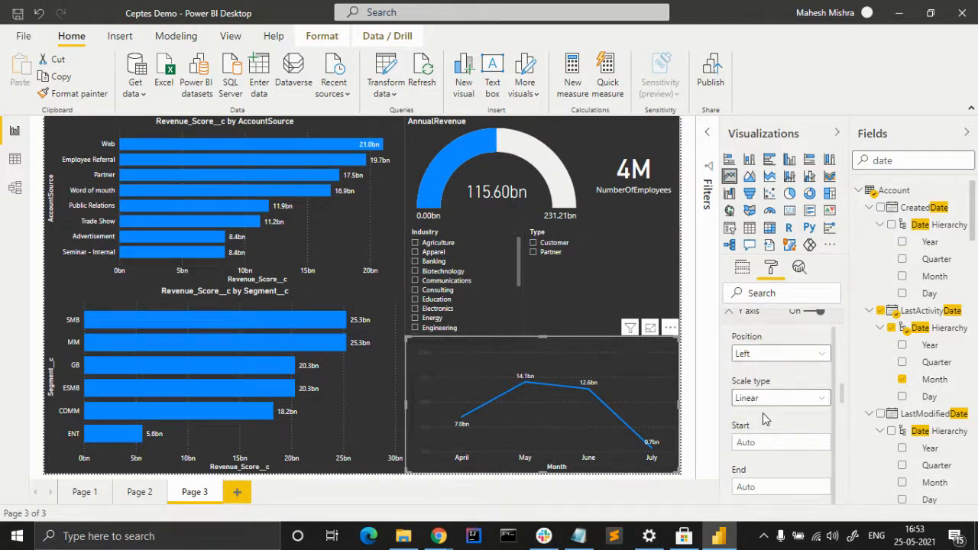
{"action": "scroll", "coordinate": [765, 418], "scroll_direction": "down", "scroll_amount": 1}
{"action": "scroll", "coordinate": [764, 420], "scroll_direction": "down", "scroll_amount": 2}
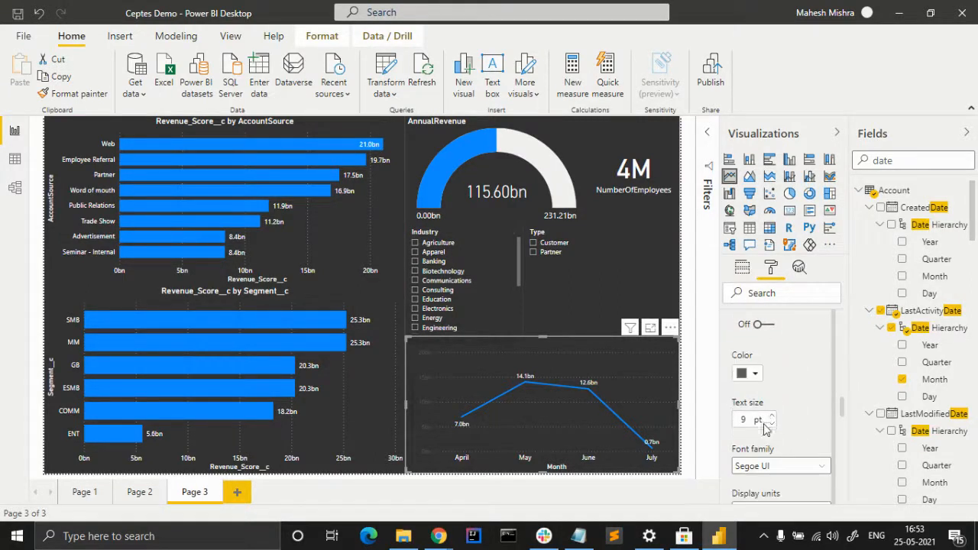
{"action": "left_click", "coordinate": [755, 374]}
{"action": "left_click", "coordinate": [755, 308]}
{"action": "left_click", "coordinate": [771, 416]}
Set the line chart's Y axis title color to white.
{"action": "scroll", "coordinate": [797, 403], "scroll_direction": "down", "scroll_amount": 1}
{"action": "scroll", "coordinate": [797, 403], "scroll_direction": "down", "scroll_amount": 3}
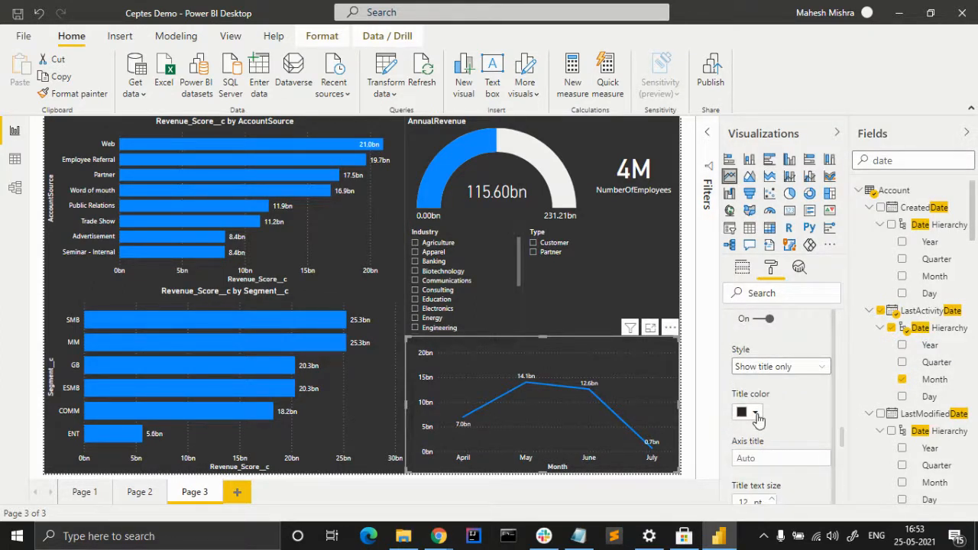
{"action": "left_click", "coordinate": [755, 413]}
{"action": "left_click", "coordinate": [756, 352]}
{"action": "scroll", "coordinate": [790, 425], "scroll_direction": "down", "scroll_amount": 7}
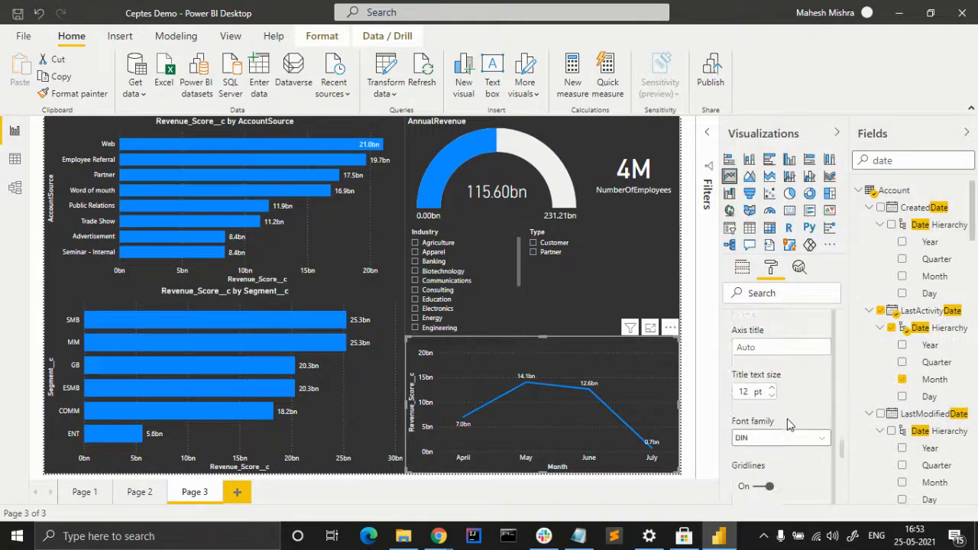
Set the color of the line chart's Y axis gridlines to white.
{"action": "scroll", "coordinate": [790, 425], "scroll_direction": "down", "scroll_amount": 3}
{"action": "scroll", "coordinate": [789, 425], "scroll_direction": "up", "scroll_amount": 4}
{"action": "scroll", "coordinate": [789, 425], "scroll_direction": "down", "scroll_amount": 4}
{"action": "scroll", "coordinate": [790, 425], "scroll_direction": "up", "scroll_amount": 3}
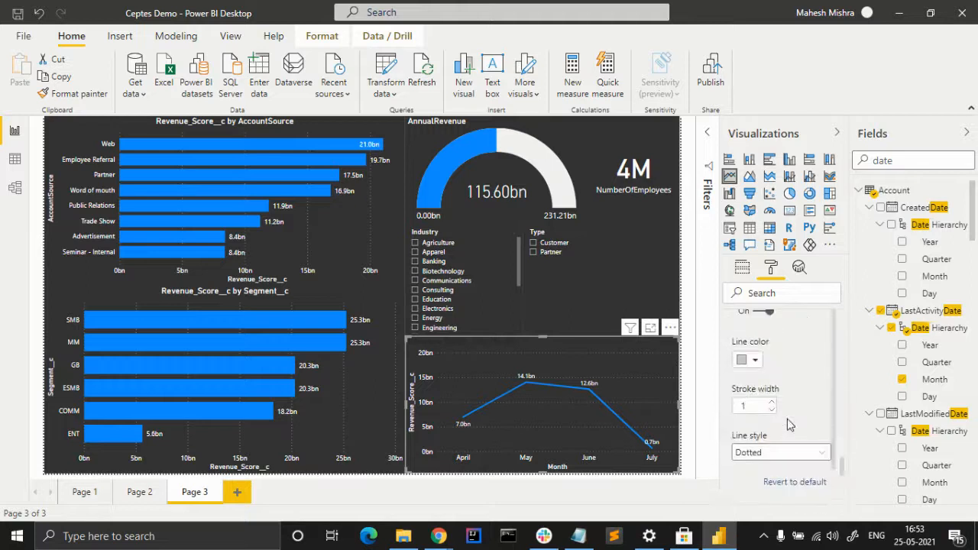
{"action": "left_click", "coordinate": [757, 363]}
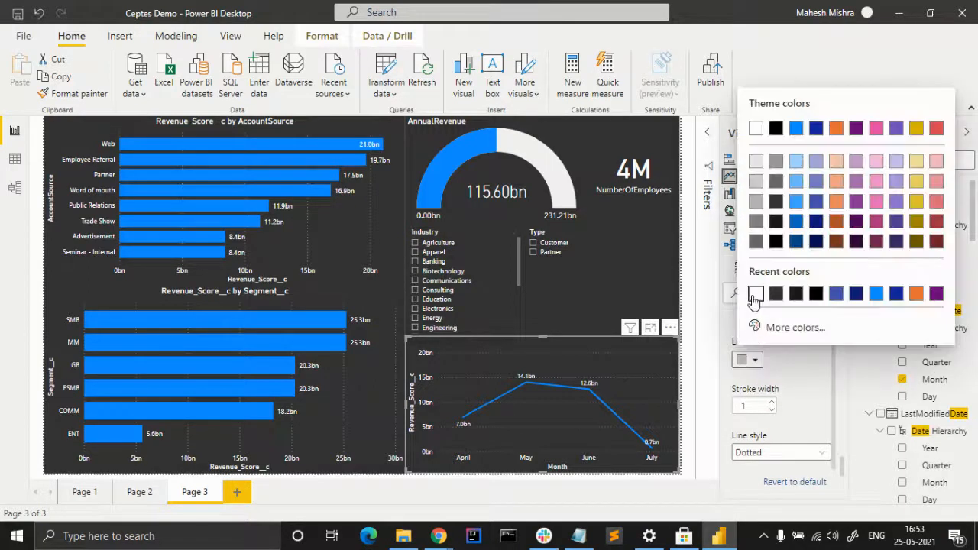
{"action": "left_click", "coordinate": [755, 297]}
{"action": "scroll", "coordinate": [793, 396], "scroll_direction": "down", "scroll_amount": 4}
{"action": "scroll", "coordinate": [793, 396], "scroll_direction": "up", "scroll_amount": 1}
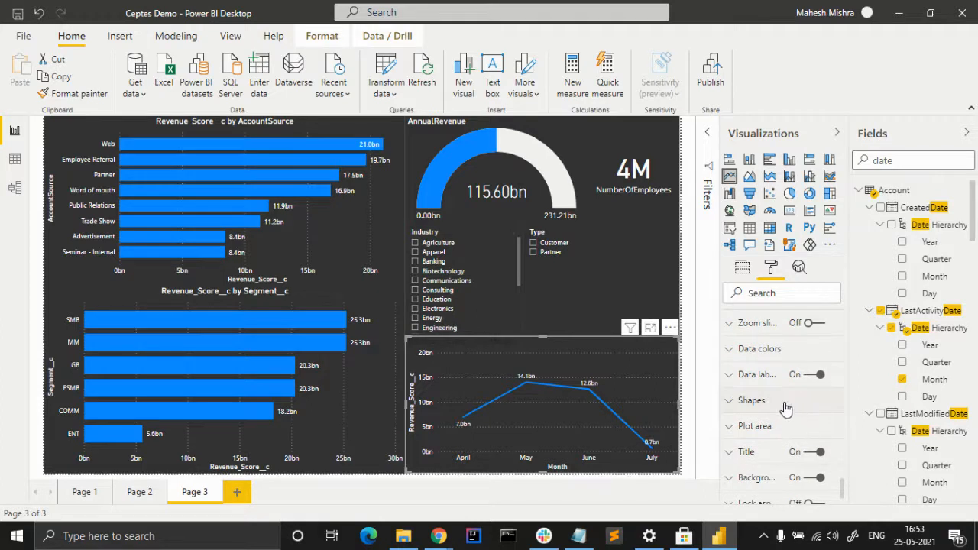
Give the line chart's title a white font color and center alignment, then return to the chart's field settings.
{"action": "scroll", "coordinate": [745, 405], "scroll_direction": "up", "scroll_amount": 1}
{"action": "scroll", "coordinate": [741, 407], "scroll_direction": "down", "scroll_amount": 1}
{"action": "left_click", "coordinate": [734, 451]}
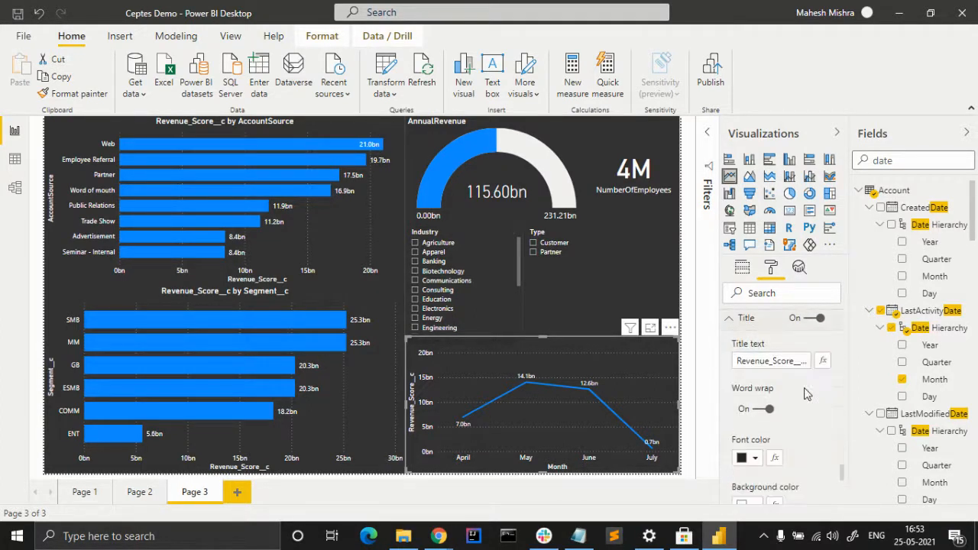
{"action": "left_click", "coordinate": [756, 457]}
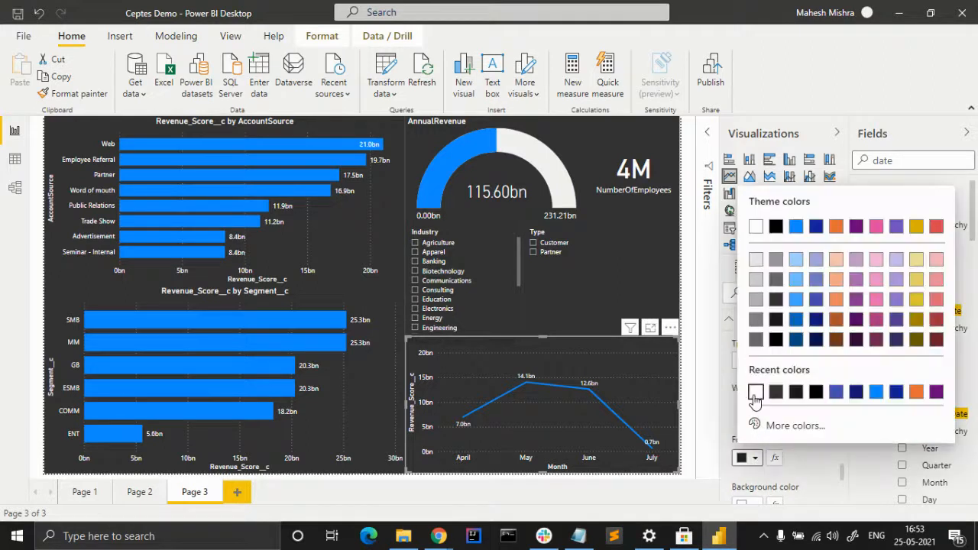
{"action": "left_click", "coordinate": [755, 392]}
{"action": "scroll", "coordinate": [795, 434], "scroll_direction": "down", "scroll_amount": 3}
{"action": "left_click", "coordinate": [757, 409]}
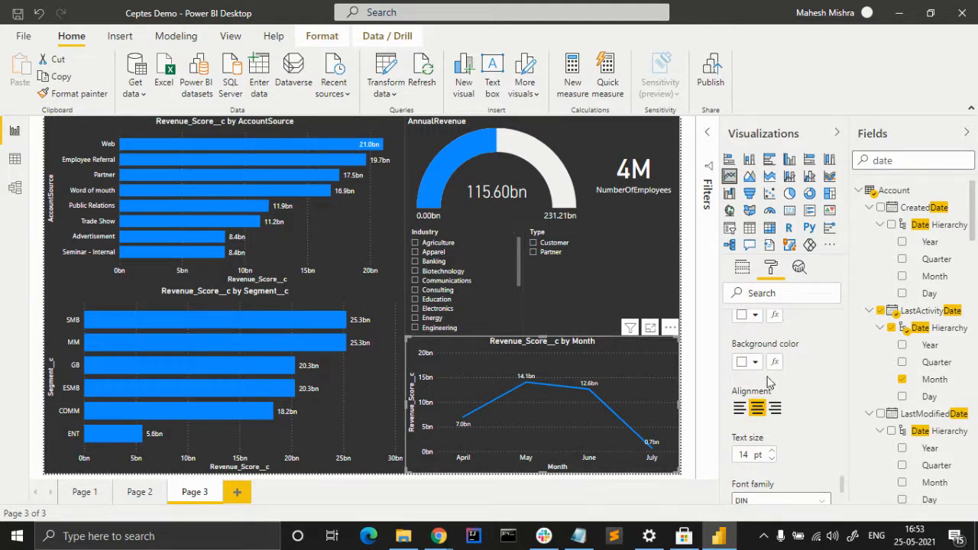
{"action": "scroll", "coordinate": [791, 419], "scroll_direction": "up", "scroll_amount": 3}
{"action": "left_click", "coordinate": [741, 272]}
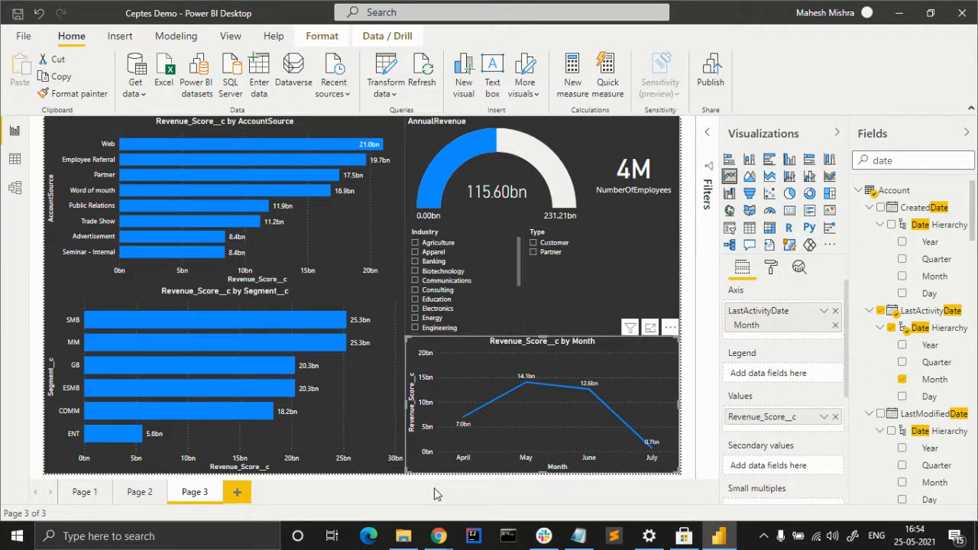
Filter the page by Biotechnology, Communications and Education one at a time in the Industry slicer, and by Customer in the Type slicer.
{"action": "left_click", "coordinate": [556, 328]}
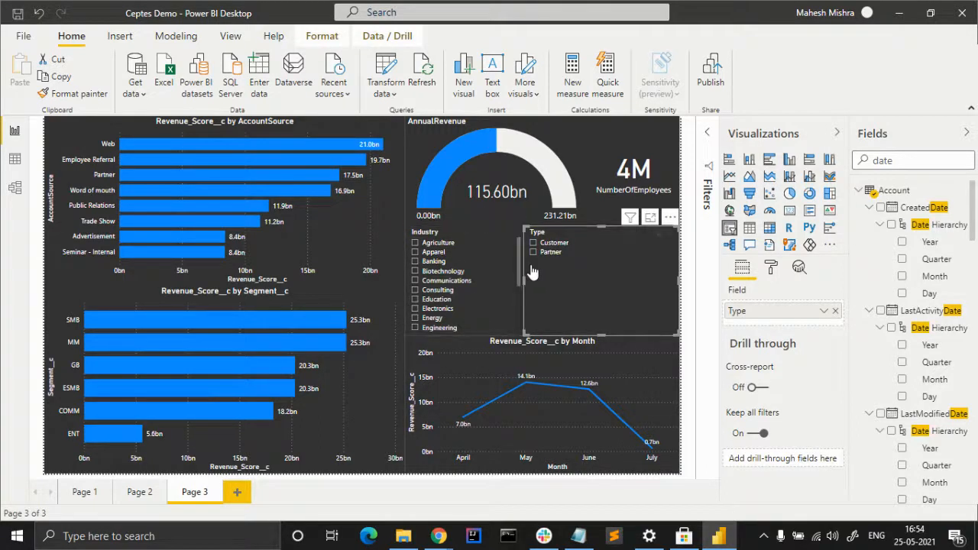
{"action": "scroll", "coordinate": [501, 281], "scroll_direction": "down", "scroll_amount": 3}
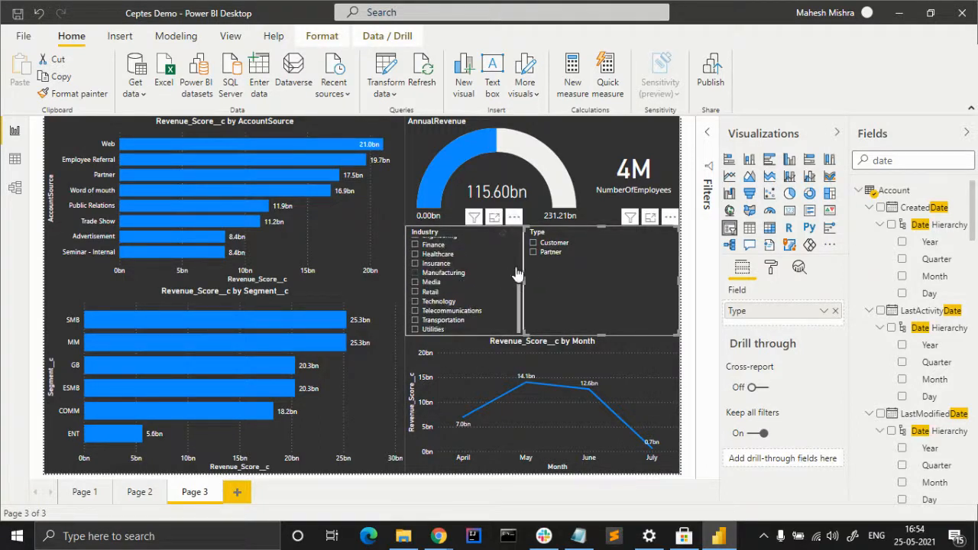
{"action": "left_click_drag", "start_coordinate": [519, 298], "coordinate": [519, 237]}
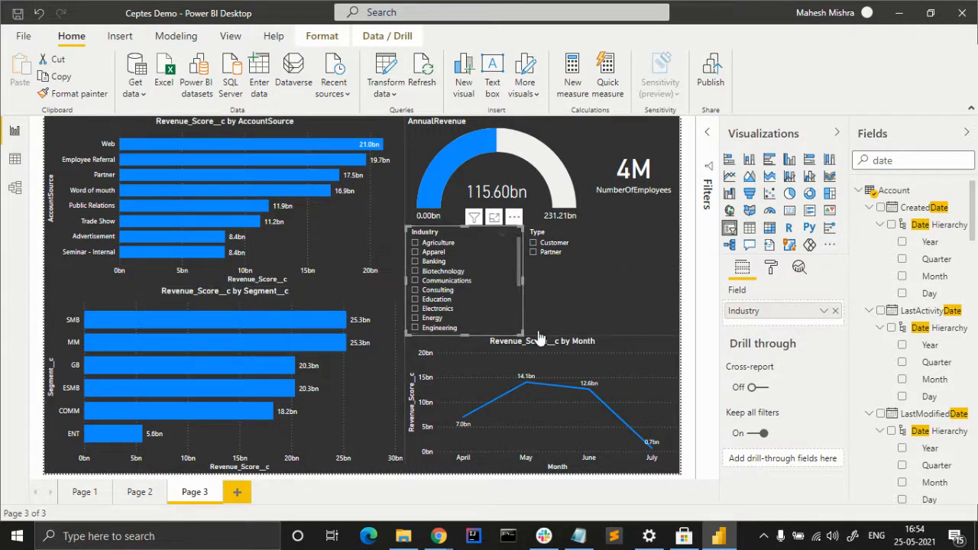
{"action": "left_click", "coordinate": [429, 273]}
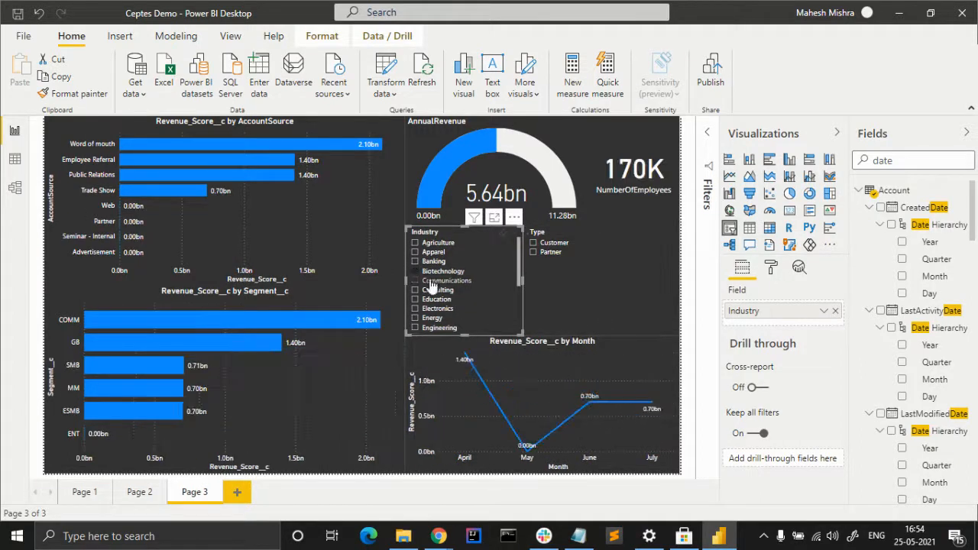
{"action": "left_click", "coordinate": [431, 281]}
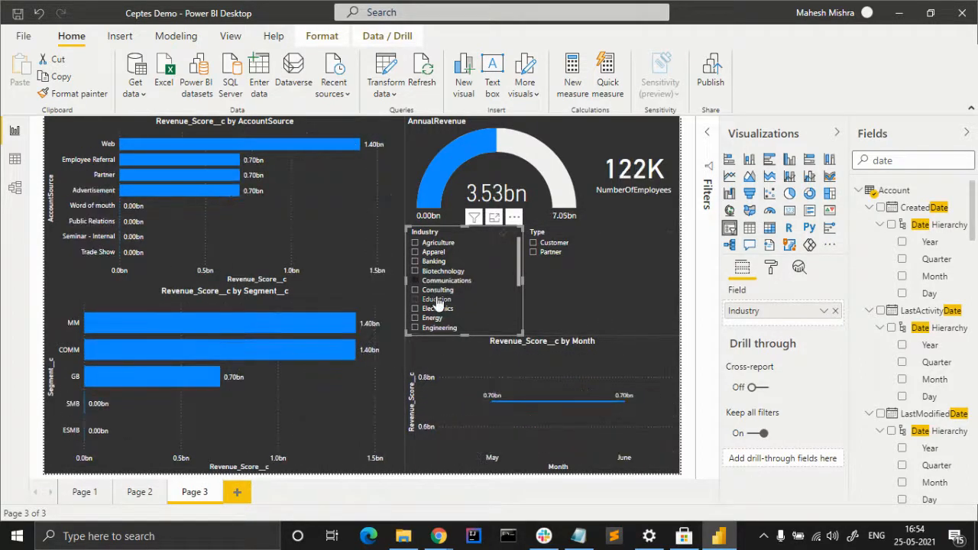
{"action": "left_click", "coordinate": [438, 300]}
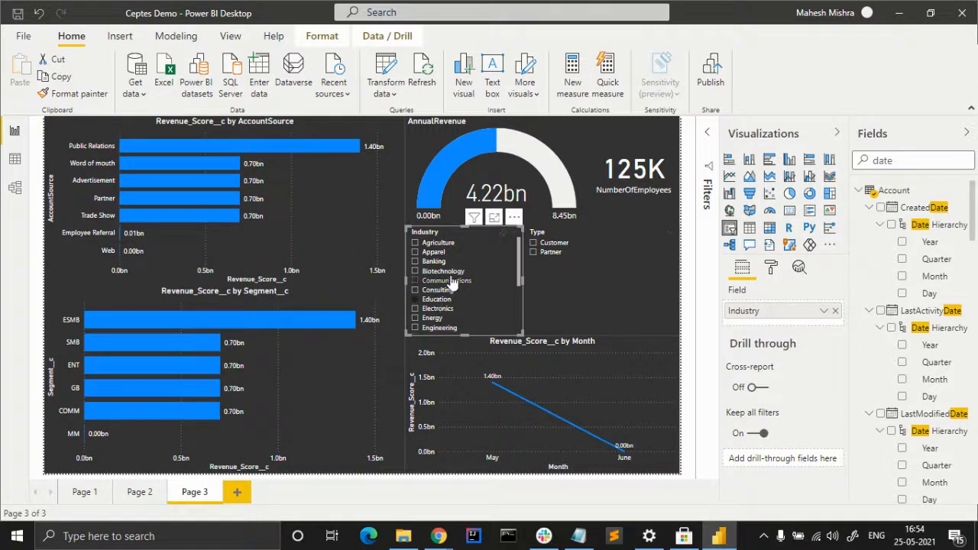
{"action": "left_click", "coordinate": [547, 254]}
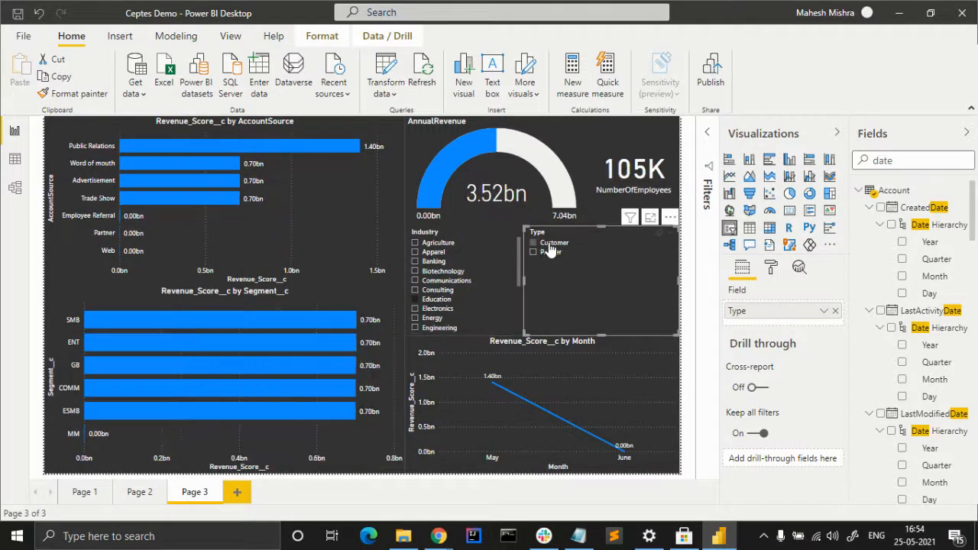
Filter the page by Partner in the Type slicer and Agriculture in the Industry slicer, and clear both selections.
{"action": "left_click", "coordinate": [549, 255]}
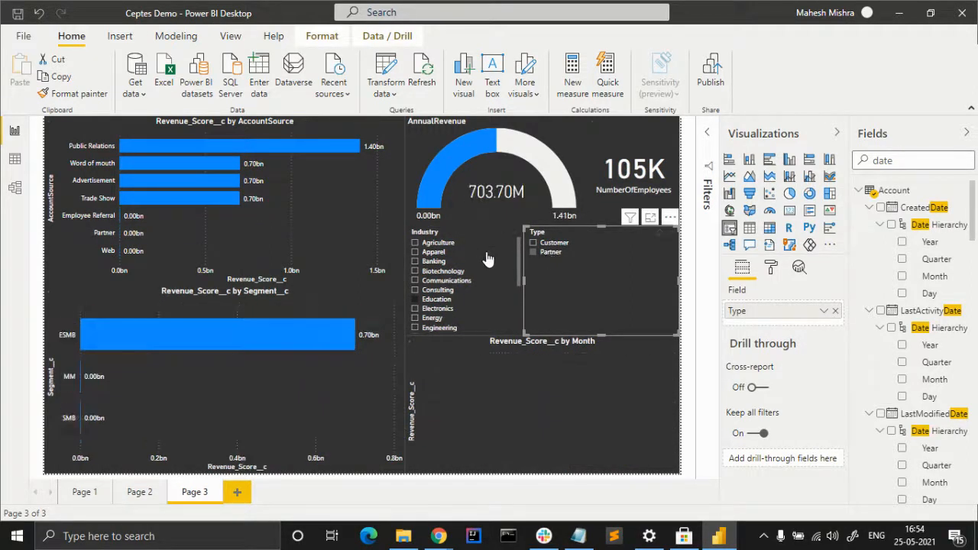
{"action": "left_click", "coordinate": [451, 252]}
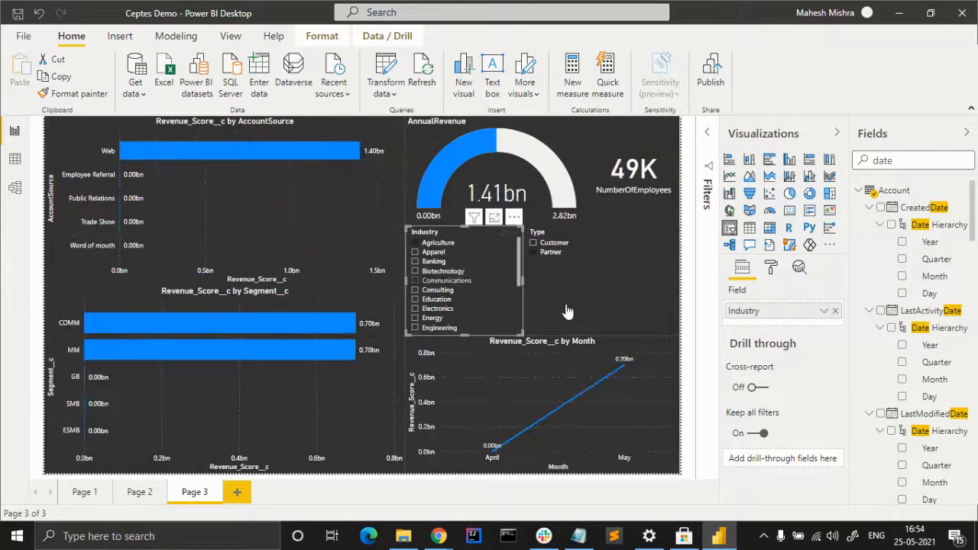
{"action": "left_click", "coordinate": [435, 253]}
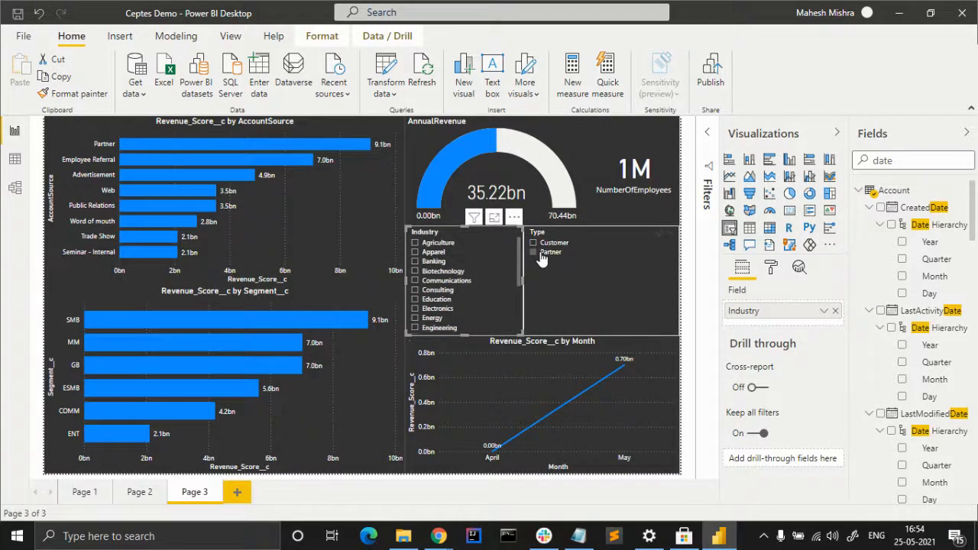
{"action": "left_click", "coordinate": [541, 260]}
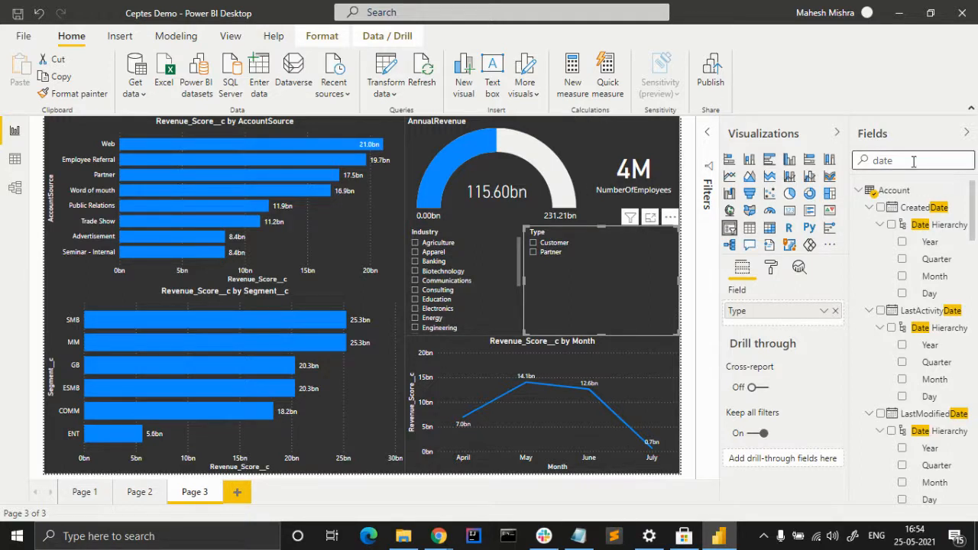
Clear the date search from the field list and collapse the list to give the report more room.
{"action": "key", "text": "BackSpace"}
{"action": "key", "text": "BackSpace"}
{"action": "key", "text": "BackSpace"}
{"action": "key", "text": "BackSpace"}
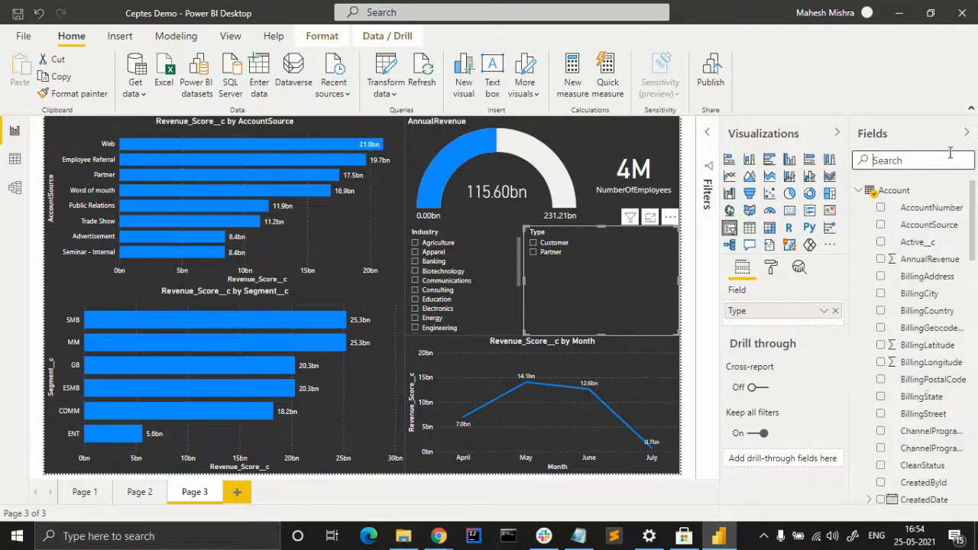
{"action": "left_click", "coordinate": [967, 134]}
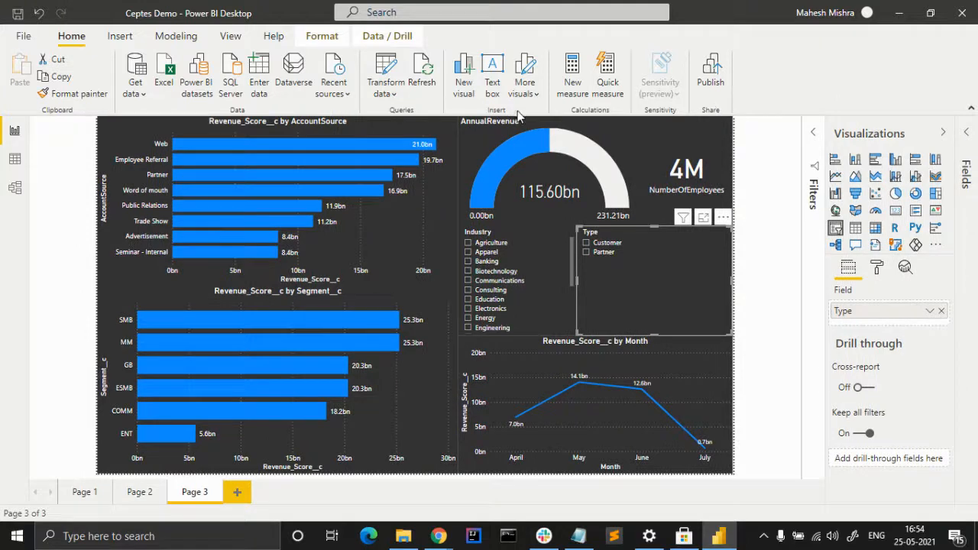
Publish the report to the Ceptes University workspace, replacing the existing Ceptes Demo dataset, and dismiss the publishing dialog.
{"action": "left_click", "coordinate": [707, 68]}
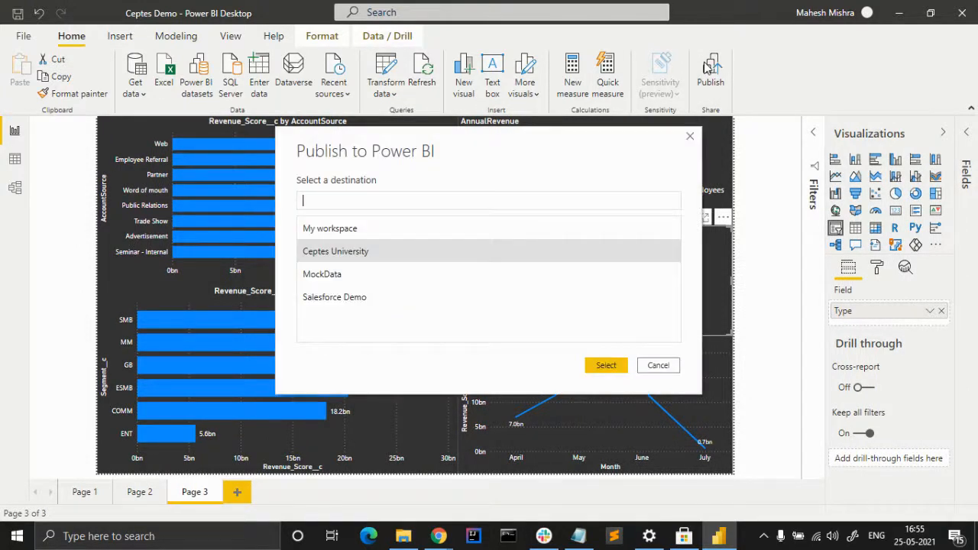
{"action": "left_click", "coordinate": [603, 365]}
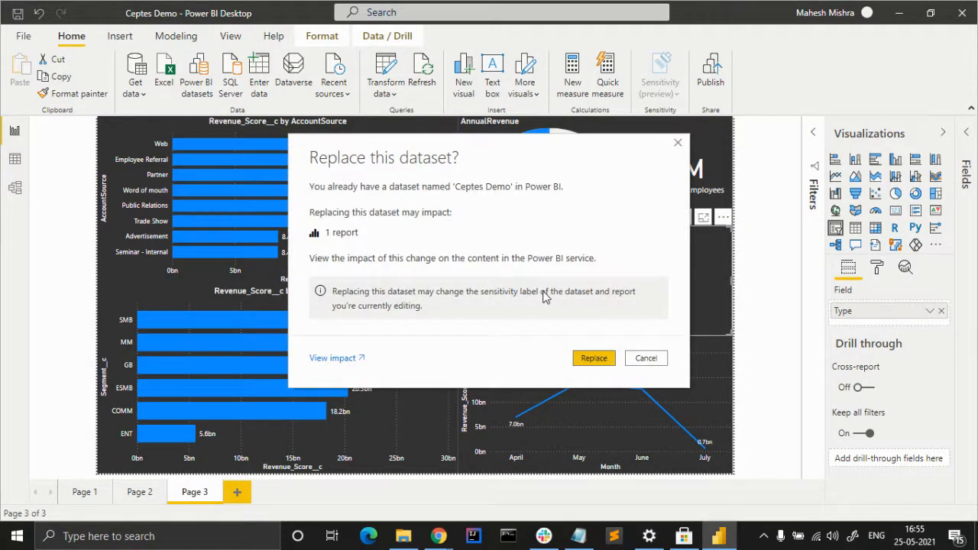
{"action": "left_click", "coordinate": [590, 359]}
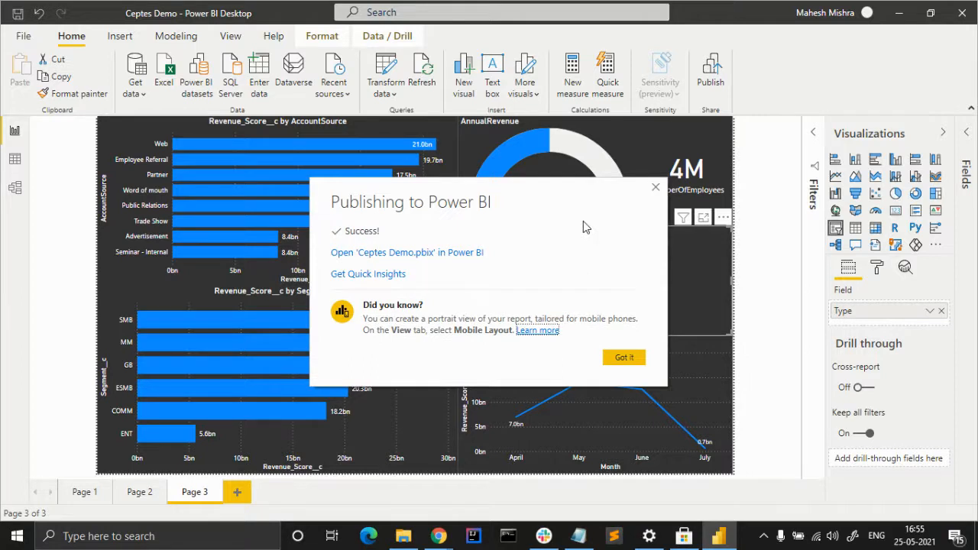
{"action": "left_click", "coordinate": [619, 359]}
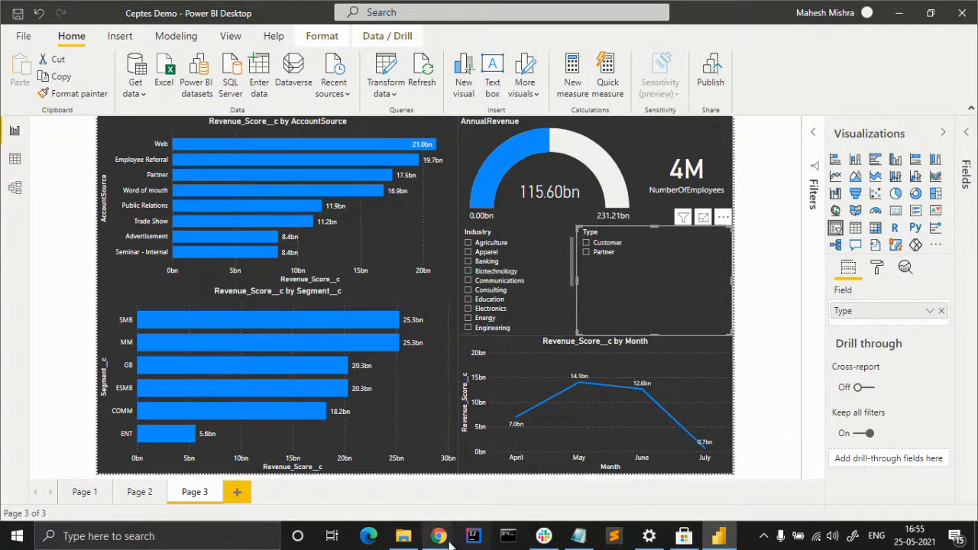
Switch to the Power BI service in Chrome and open the published Ceptes Demo report from the Ceptes University workspace.
{"action": "mouse_move", "coordinate": [447, 540]}
{"action": "left_click", "coordinate": [447, 468]}
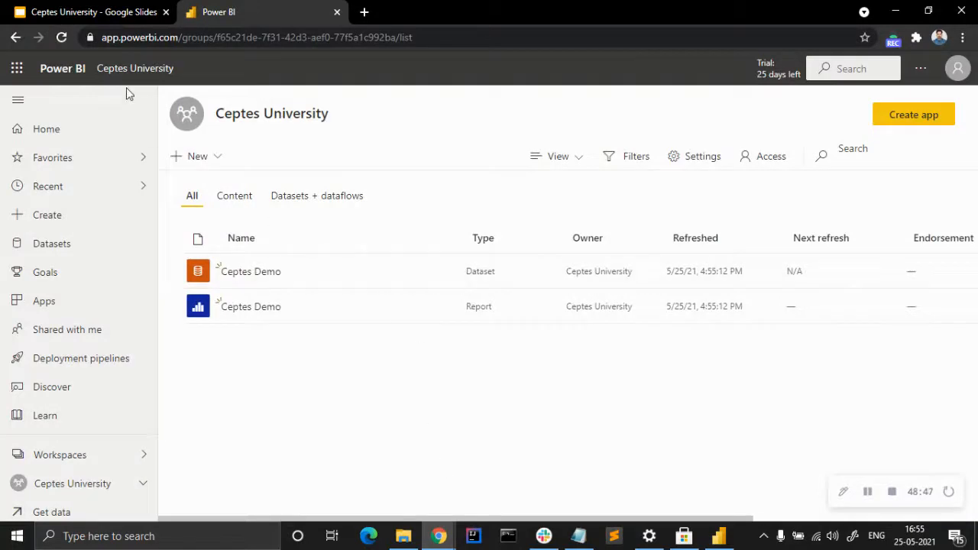
{"action": "left_click", "coordinate": [62, 37]}
{"action": "left_click", "coordinate": [84, 10]}
{"action": "left_click", "coordinate": [240, 9]}
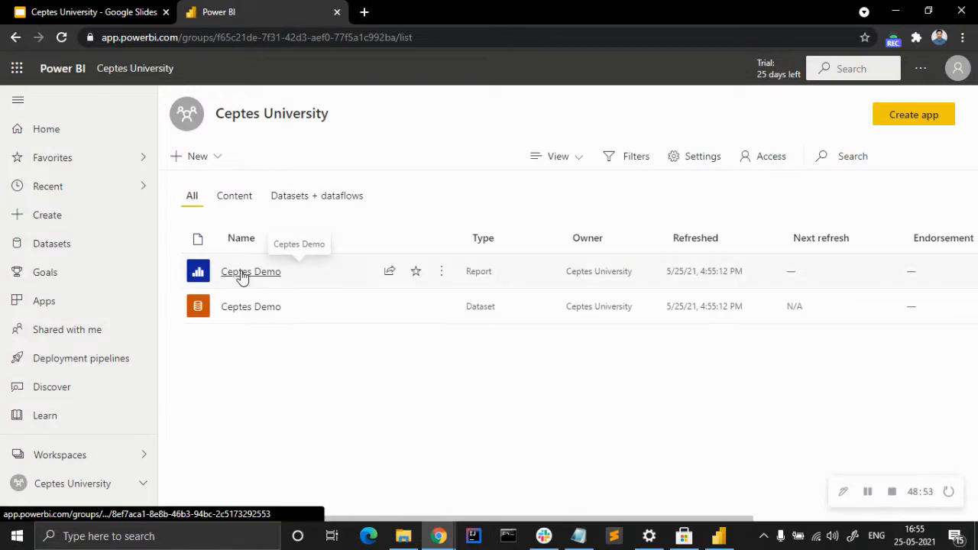
{"action": "left_click", "coordinate": [242, 274]}
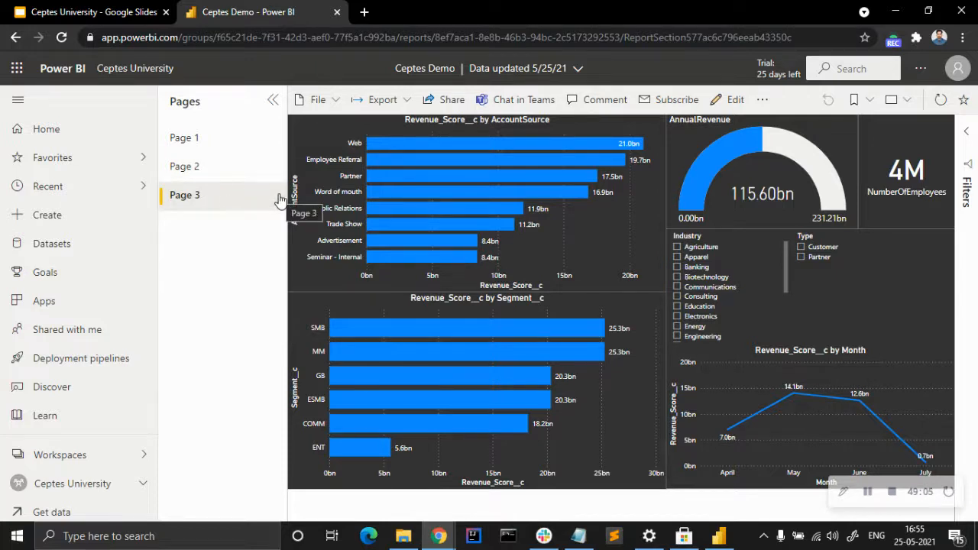
{"action": "left_click", "coordinate": [868, 493]}
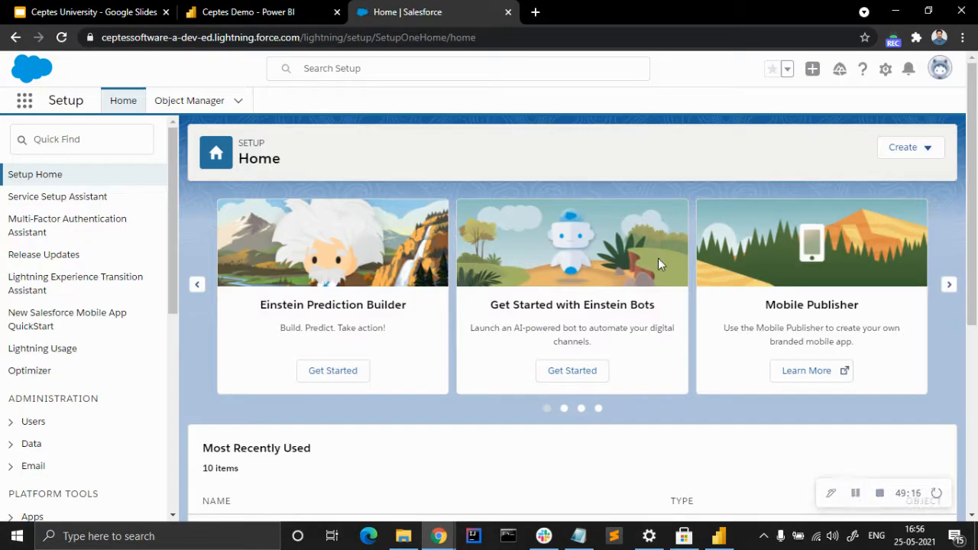
{"action": "scroll", "coordinate": [732, 302], "scroll_direction": "down", "scroll_amount": 4}
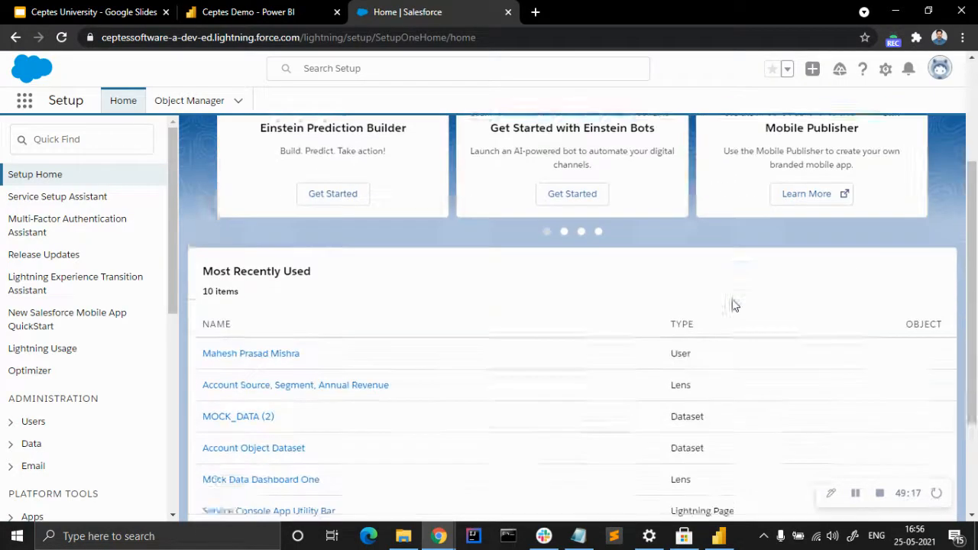
{"action": "scroll", "coordinate": [192, 306], "scroll_direction": "up", "scroll_amount": 4}
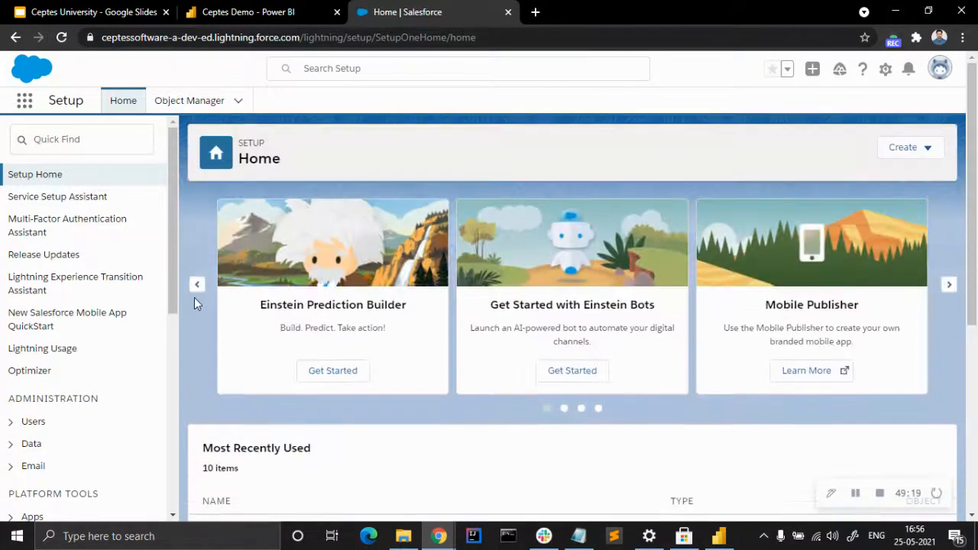
Open AppExchange from Salesforce's full app launcher and search it for Tableau Visualisation.
{"action": "left_click", "coordinate": [29, 102]}
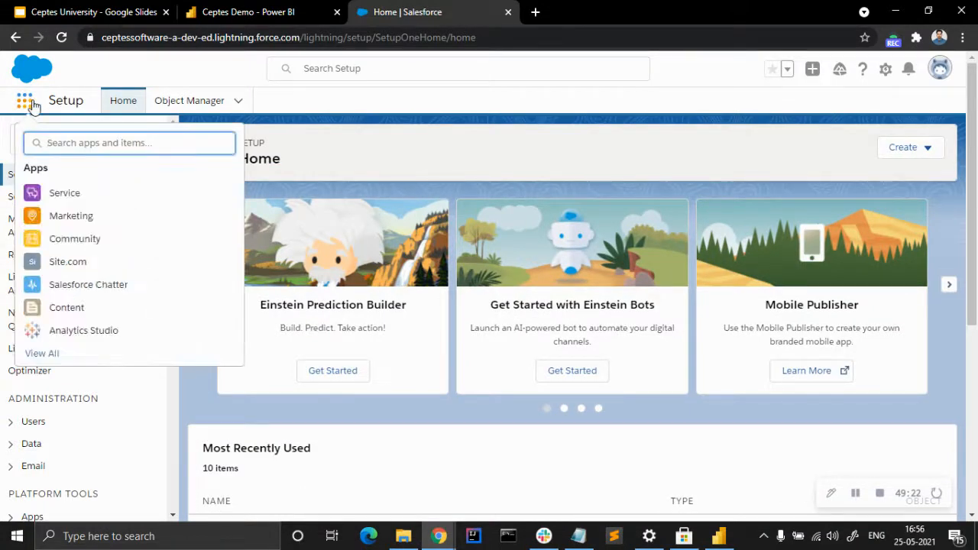
{"action": "left_click", "coordinate": [39, 353]}
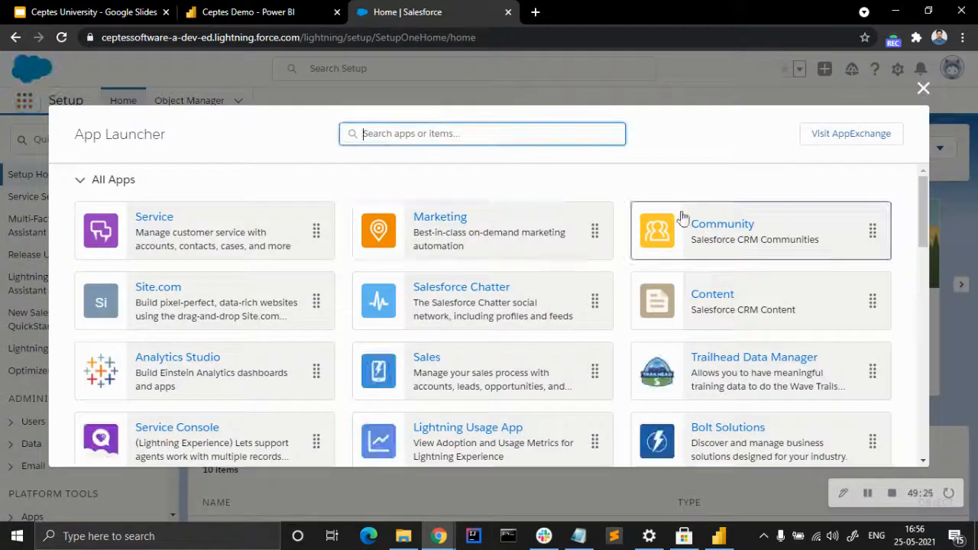
{"action": "left_click", "coordinate": [816, 146]}
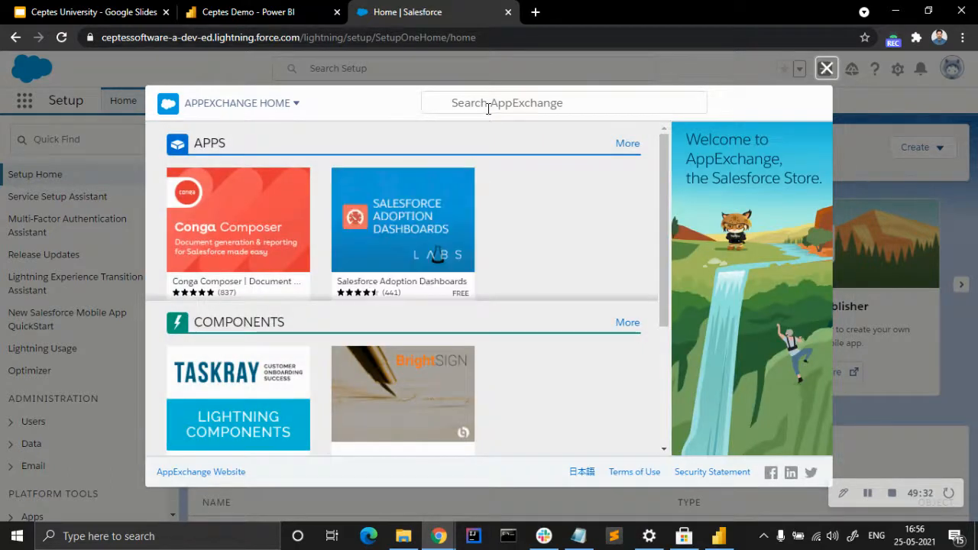
{"action": "left_click", "coordinate": [488, 108]}
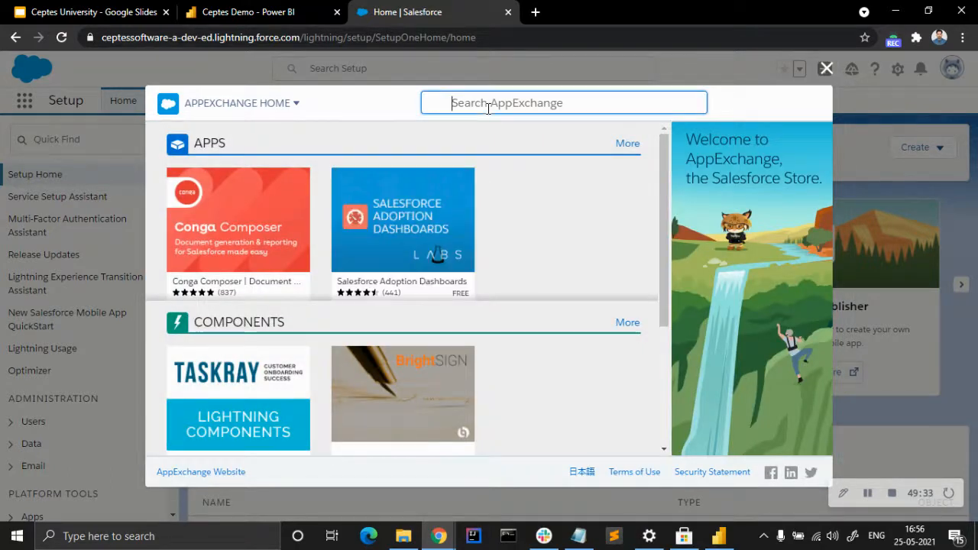
{"action": "type", "text": "Tableau"}
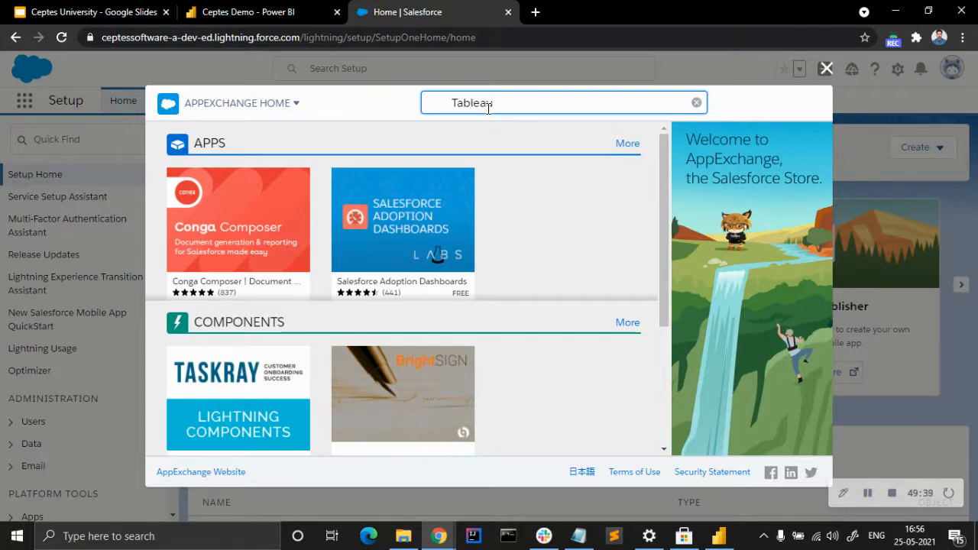
{"action": "type", "text": " Visualis"}
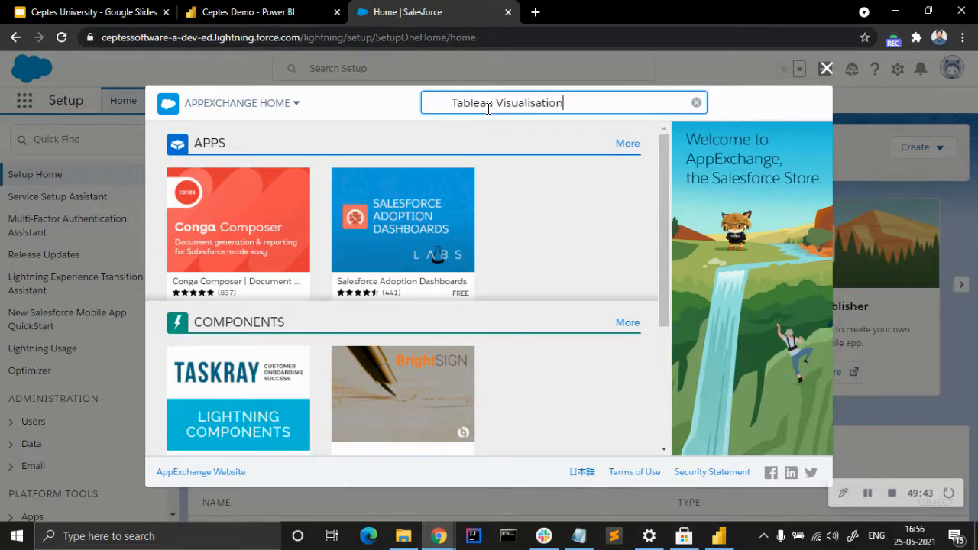
{"action": "type", "text": "ation"}
{"action": "key", "text": "Return"}
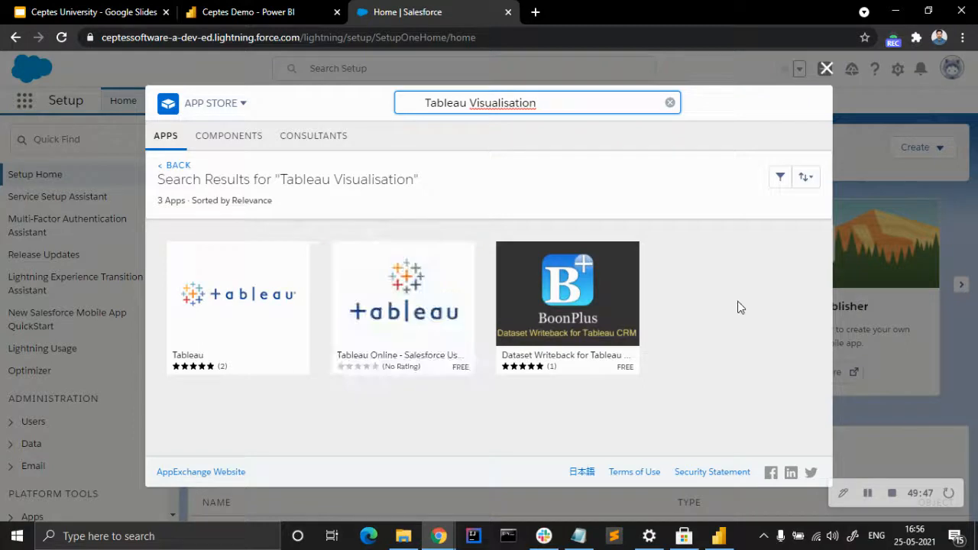
Open the Tableau Viz Lightning Web Component listing among the component results and request to get it.
{"action": "left_click", "coordinate": [222, 150]}
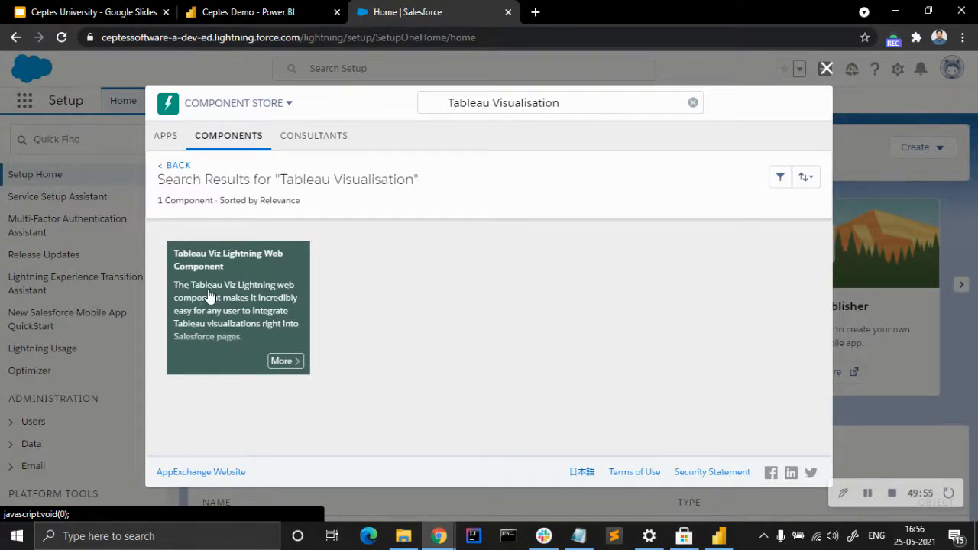
{"action": "left_click", "coordinate": [276, 273]}
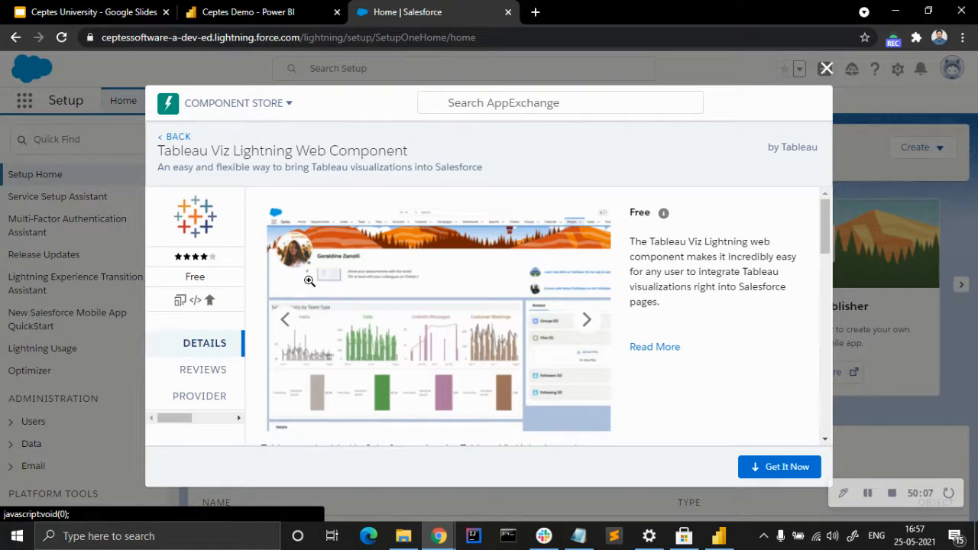
{"action": "left_click", "coordinate": [765, 467]}
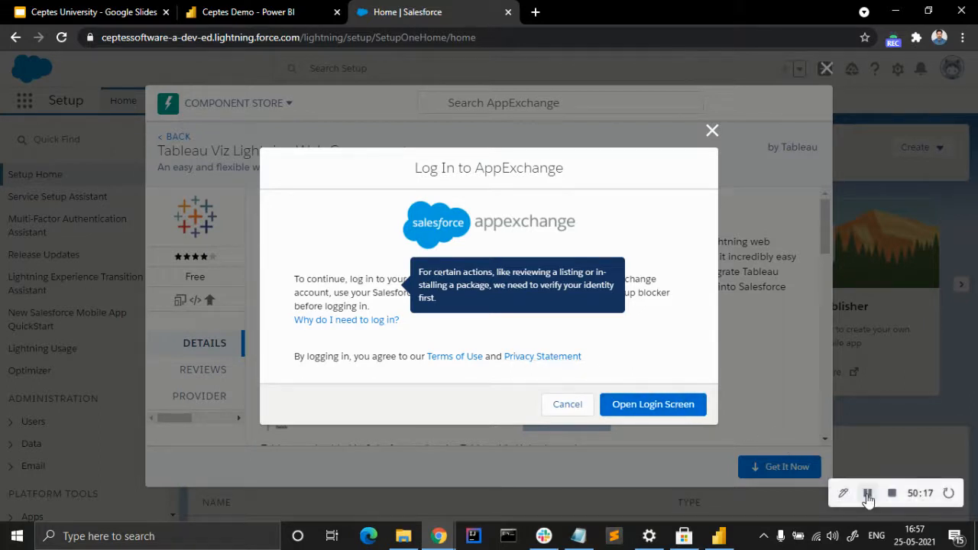
{"action": "left_click", "coordinate": [868, 493]}
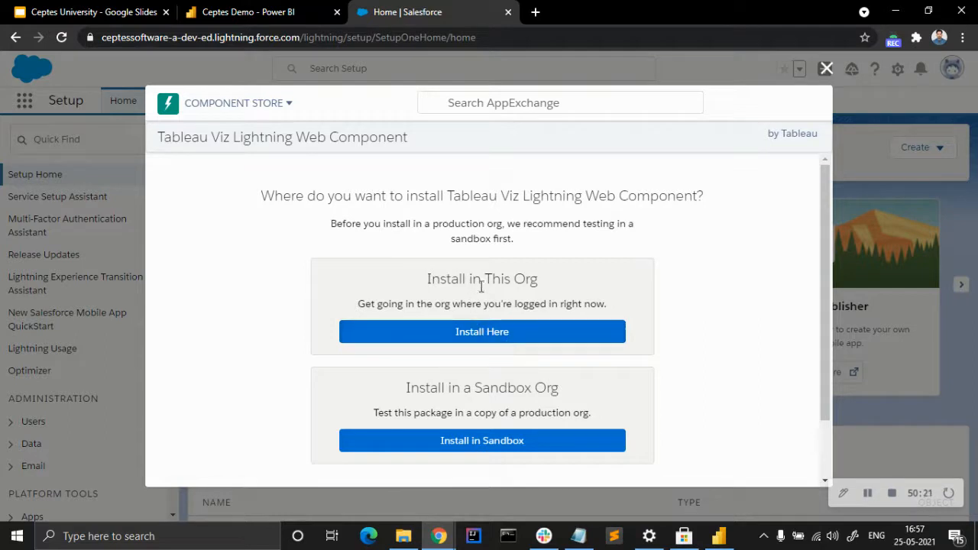
Install the Tableau Viz Lightning Web Component in this org, agreeing to the terms and conditions and confirming the installation.
{"action": "left_click", "coordinate": [506, 336]}
{"action": "scroll", "coordinate": [506, 336], "scroll_direction": "down", "scroll_amount": 5}
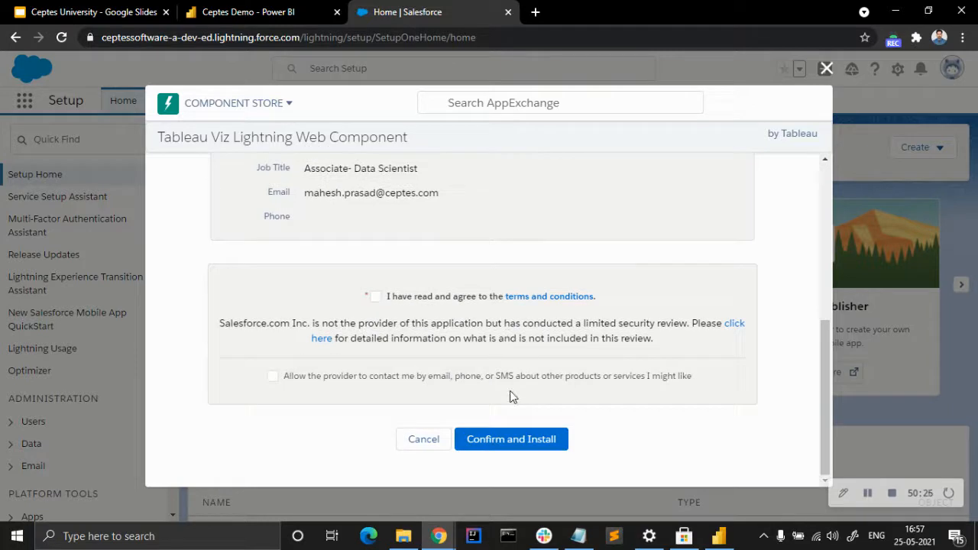
{"action": "left_click", "coordinate": [510, 439]}
{"action": "scroll", "coordinate": [520, 397], "scroll_direction": "up", "scroll_amount": 1}
{"action": "scroll", "coordinate": [489, 395], "scroll_direction": "down", "scroll_amount": 1}
{"action": "scroll", "coordinate": [542, 397], "scroll_direction": "up", "scroll_amount": 1}
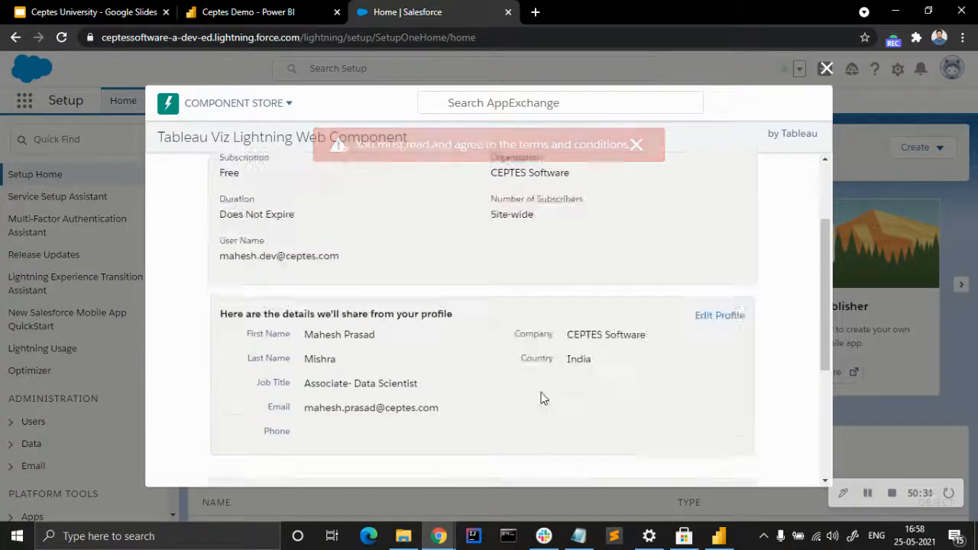
{"action": "scroll", "coordinate": [542, 397], "scroll_direction": "down", "scroll_amount": 2}
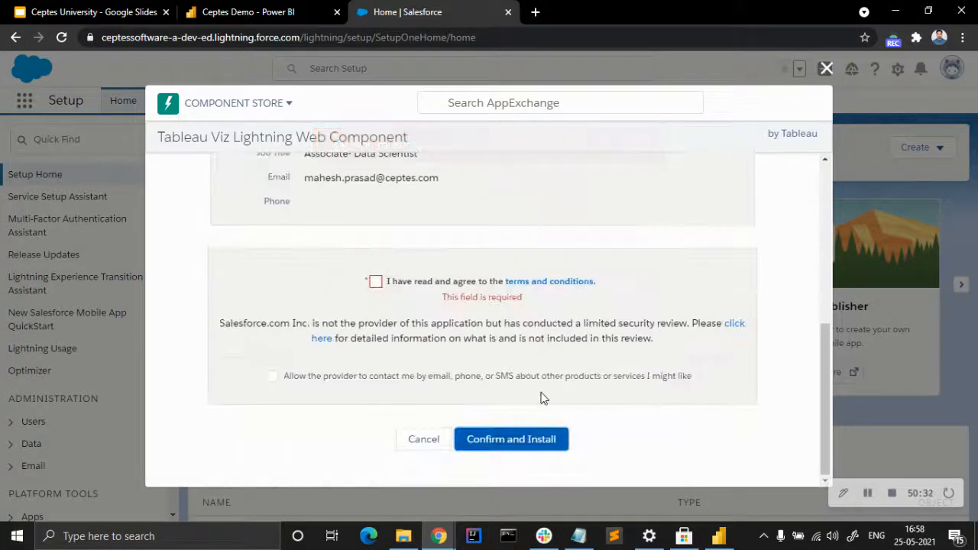
{"action": "left_click", "coordinate": [374, 282]}
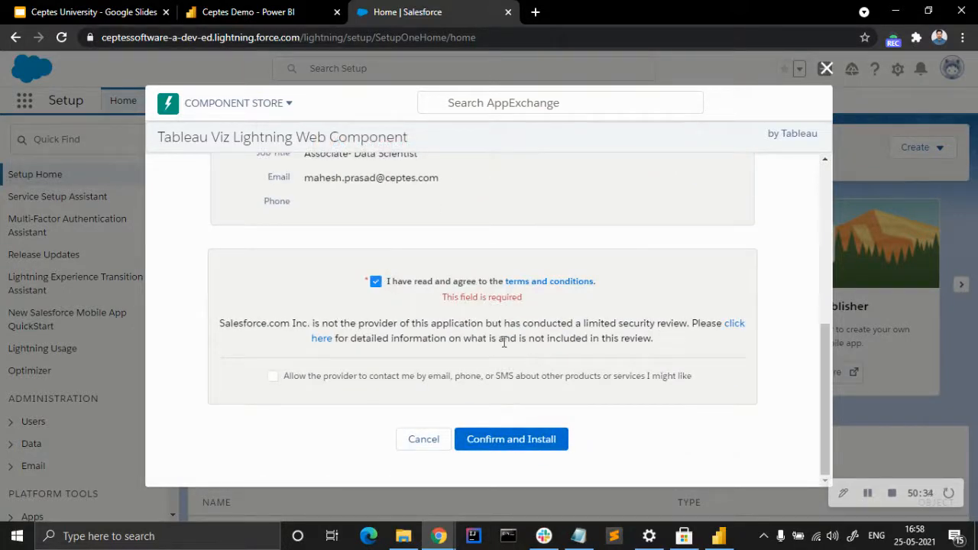
{"action": "left_click", "coordinate": [540, 443]}
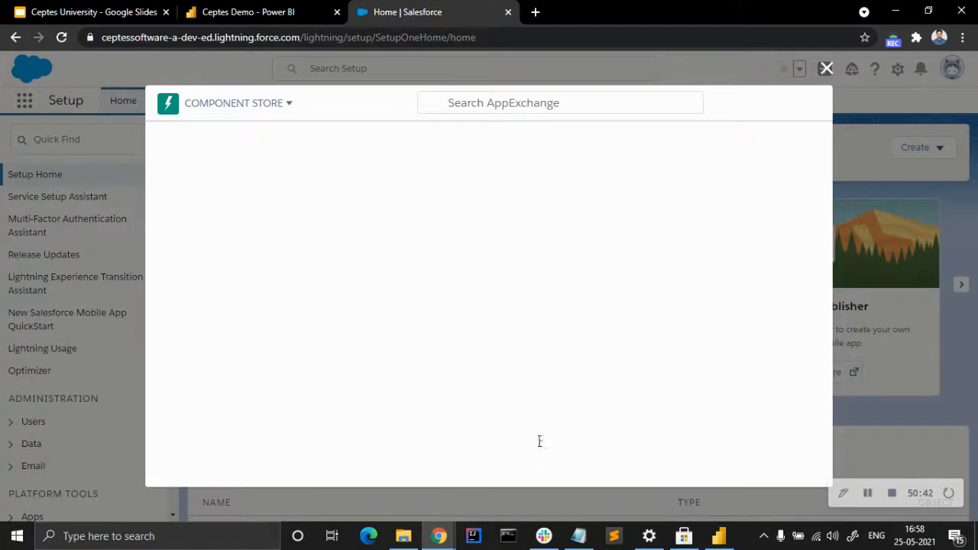
{"action": "left_click", "coordinate": [696, 370]}
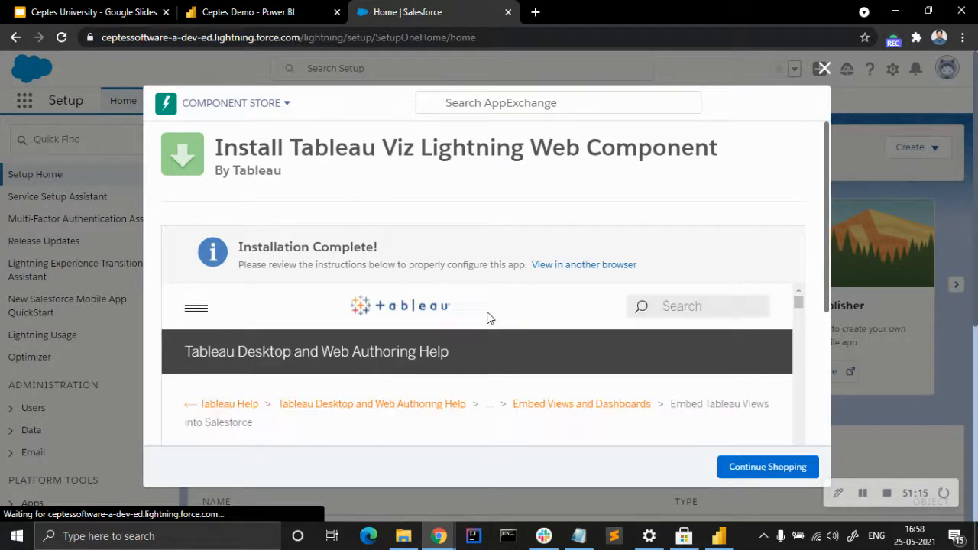
Read through the Tableau help instructions on embedding and filtering Tableau views in Salesforce pages.
{"action": "scroll", "coordinate": [487, 321], "scroll_direction": "down", "scroll_amount": 3}
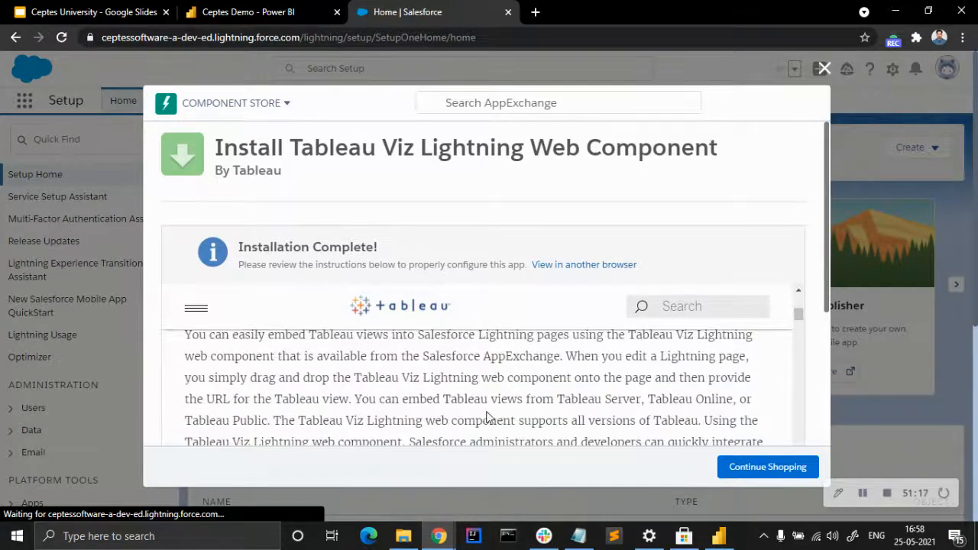
{"action": "scroll", "coordinate": [485, 414], "scroll_direction": "up", "scroll_amount": 2}
{"action": "scroll", "coordinate": [488, 413], "scroll_direction": "down", "scroll_amount": 5}
{"action": "scroll", "coordinate": [489, 413], "scroll_direction": "down", "scroll_amount": 5}
{"action": "scroll", "coordinate": [489, 413], "scroll_direction": "down", "scroll_amount": 5}
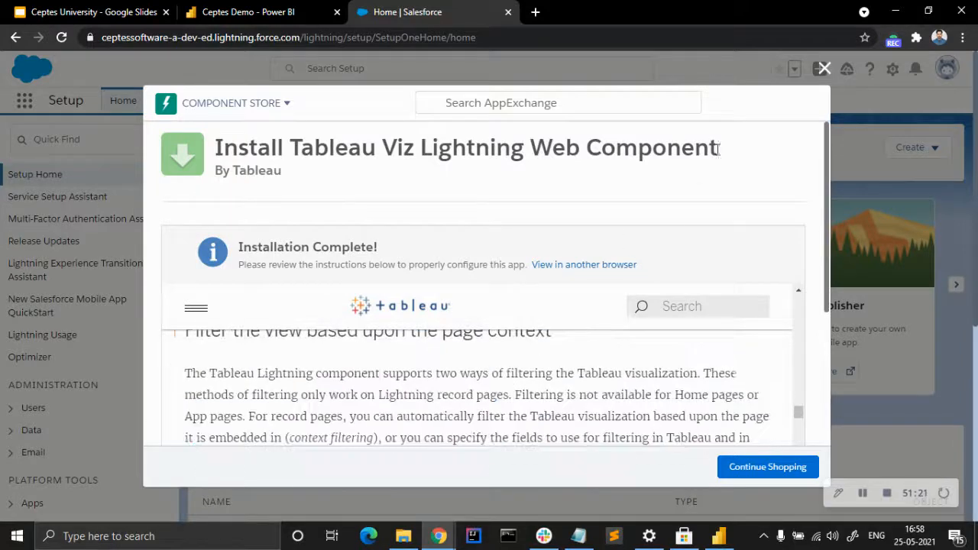
Close the component installation window and open the Sales app.
{"action": "left_click", "coordinate": [824, 69]}
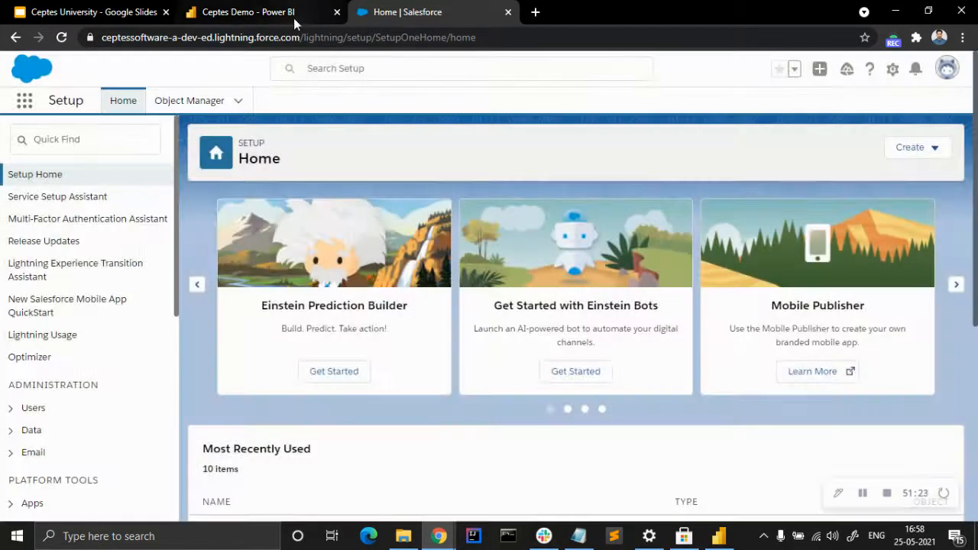
{"action": "left_click", "coordinate": [25, 101]}
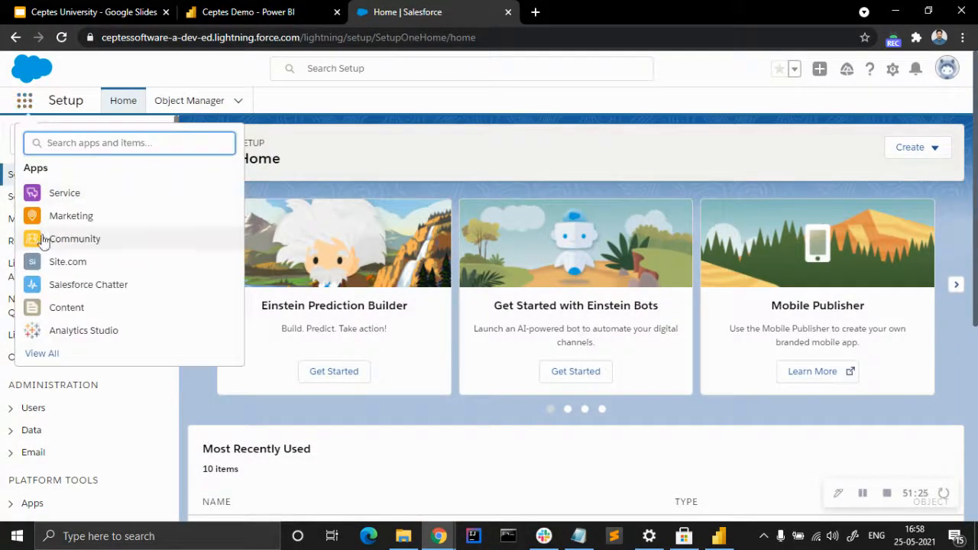
{"action": "type", "text": "sa"}
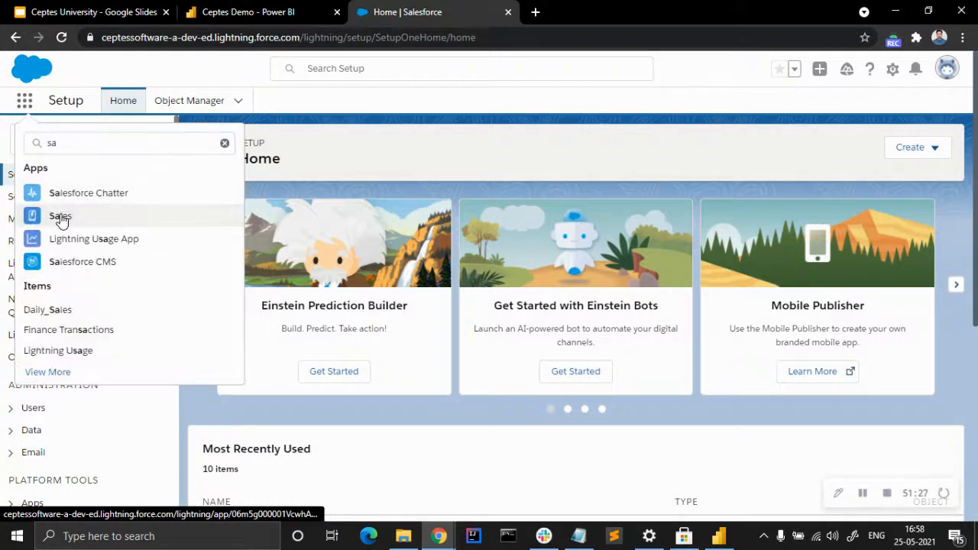
{"action": "left_click", "coordinate": [61, 216]}
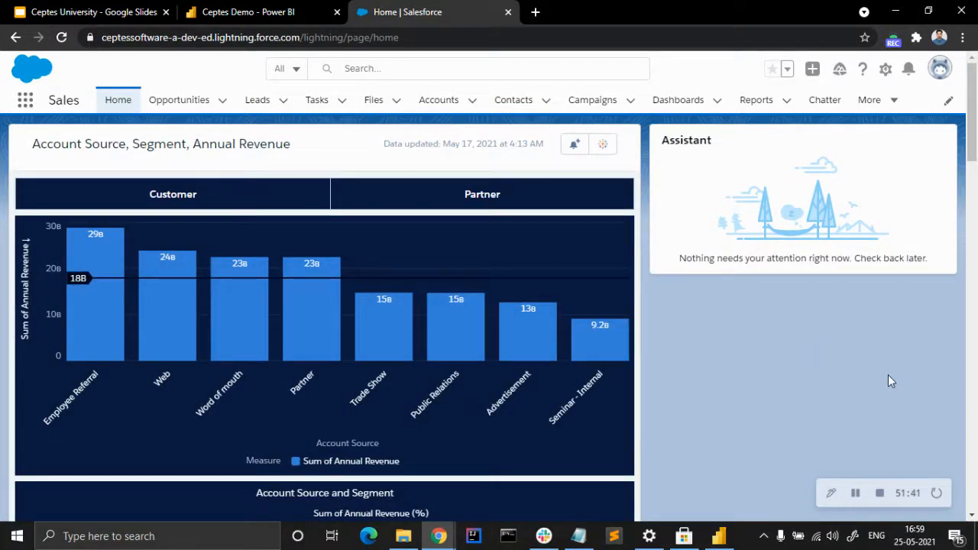
Open the Sales home page for editing and add a Tableau Visualization component above the Account Source, Segment, Annual Revenue dashboard.
{"action": "left_click", "coordinate": [886, 68]}
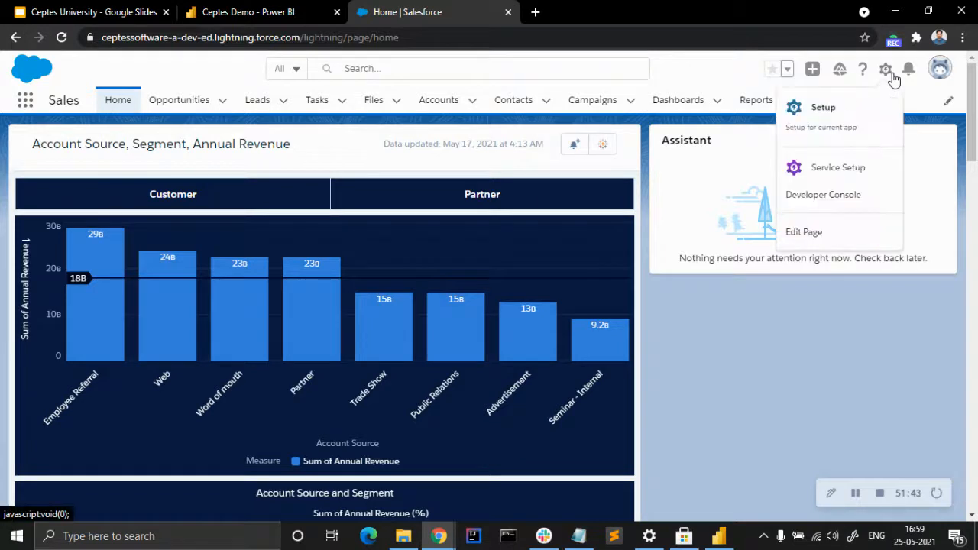
{"action": "left_click", "coordinate": [837, 230]}
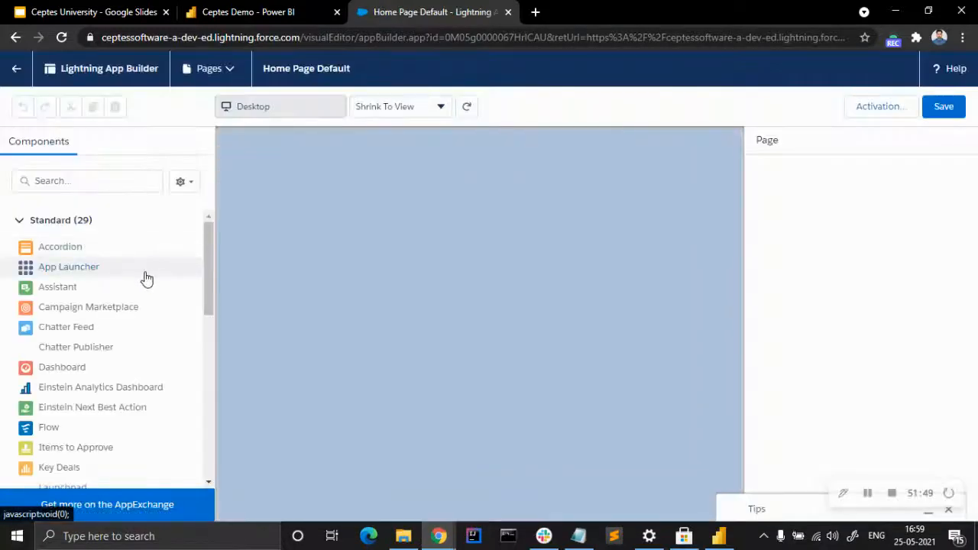
{"action": "scroll", "coordinate": [61, 306], "scroll_direction": "down", "scroll_amount": 8}
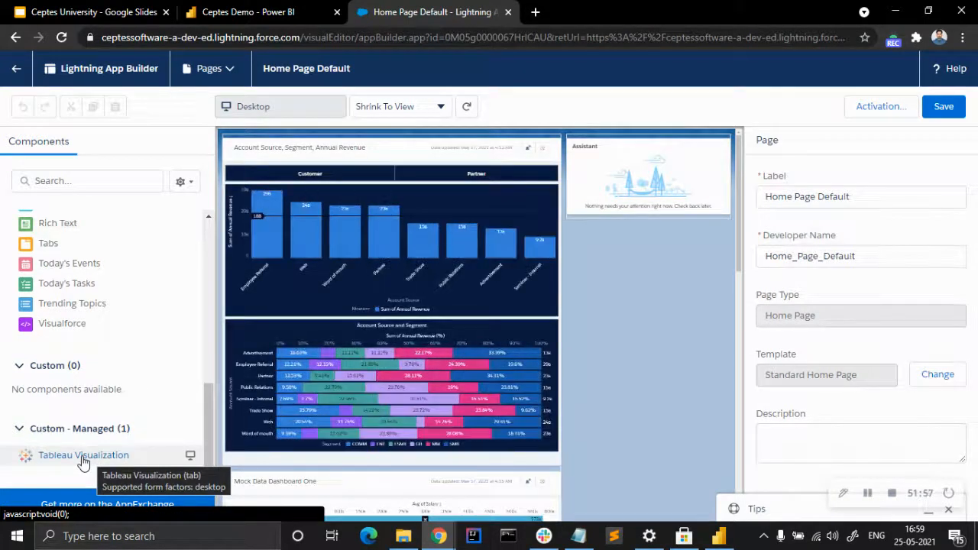
{"action": "left_click_drag", "start_coordinate": [83, 457], "coordinate": [256, 142]}
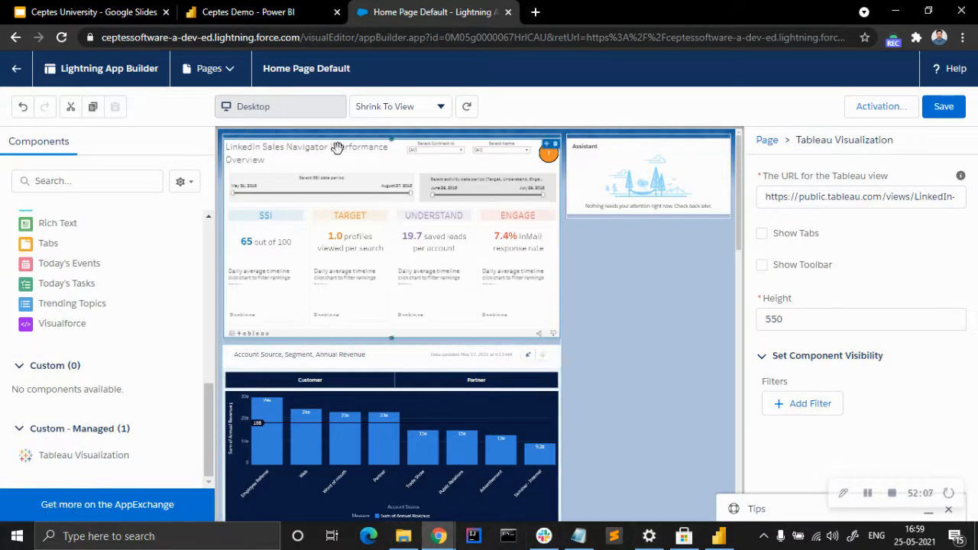
In Power BI, generate the Ceptes Demo report's secure embed code for a website or portal and copy its link.
{"action": "left_click", "coordinate": [304, 11]}
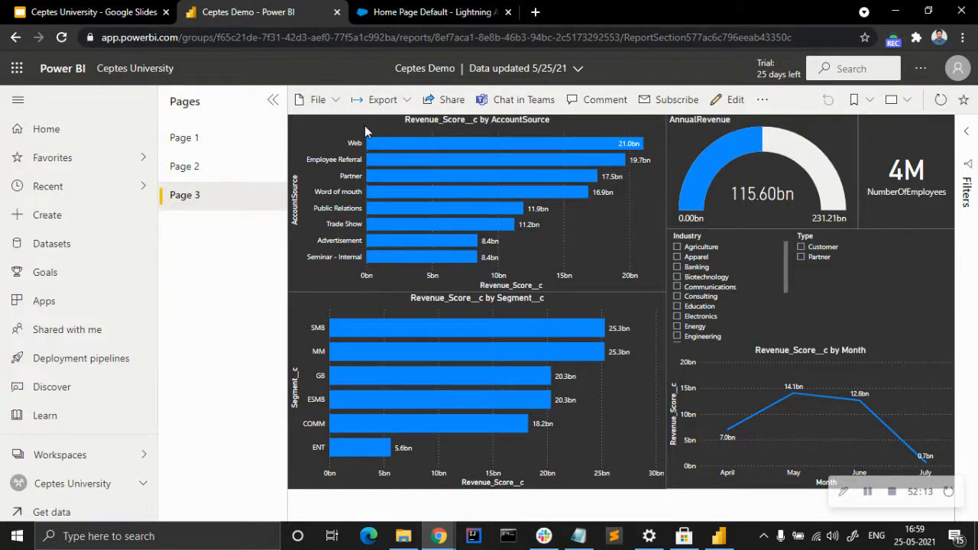
{"action": "left_click", "coordinate": [330, 103]}
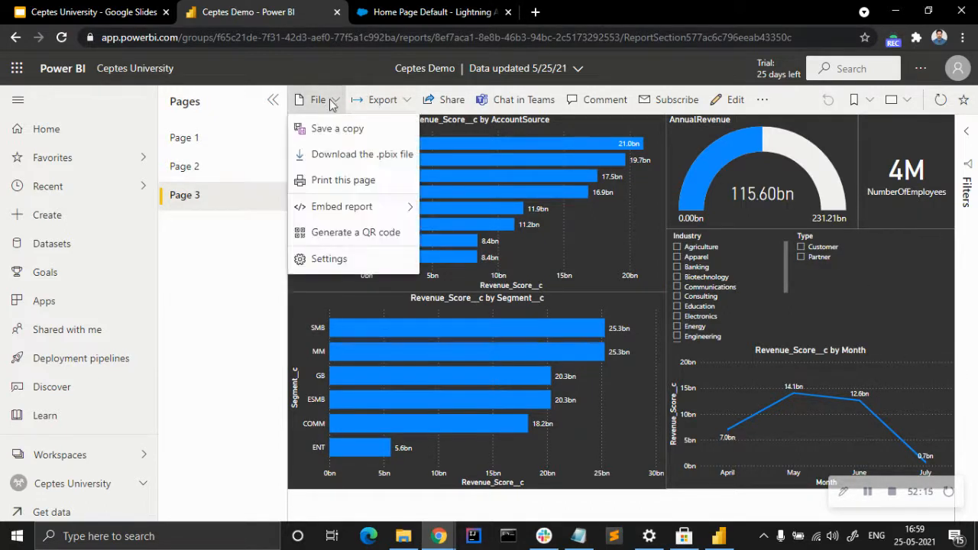
{"action": "mouse_move", "coordinate": [331, 208]}
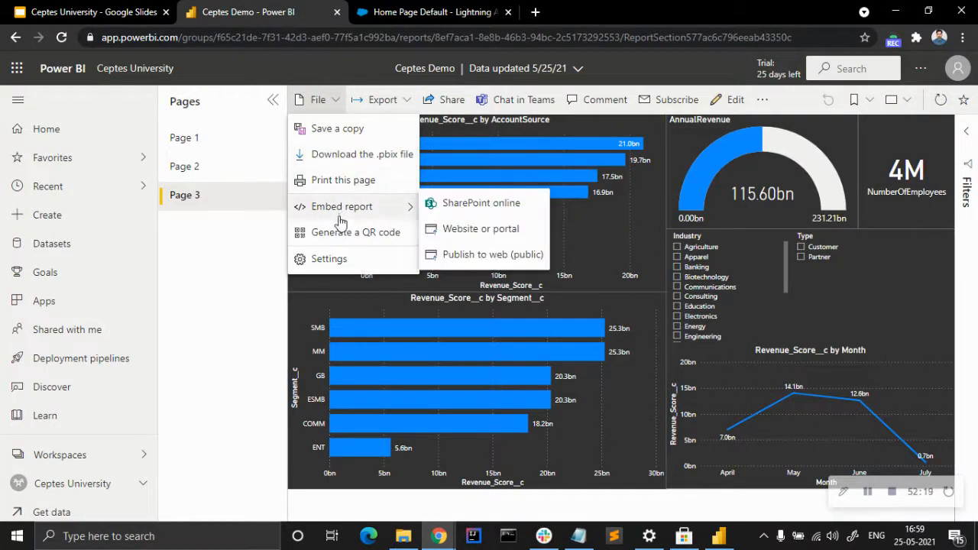
{"action": "left_click", "coordinate": [450, 234]}
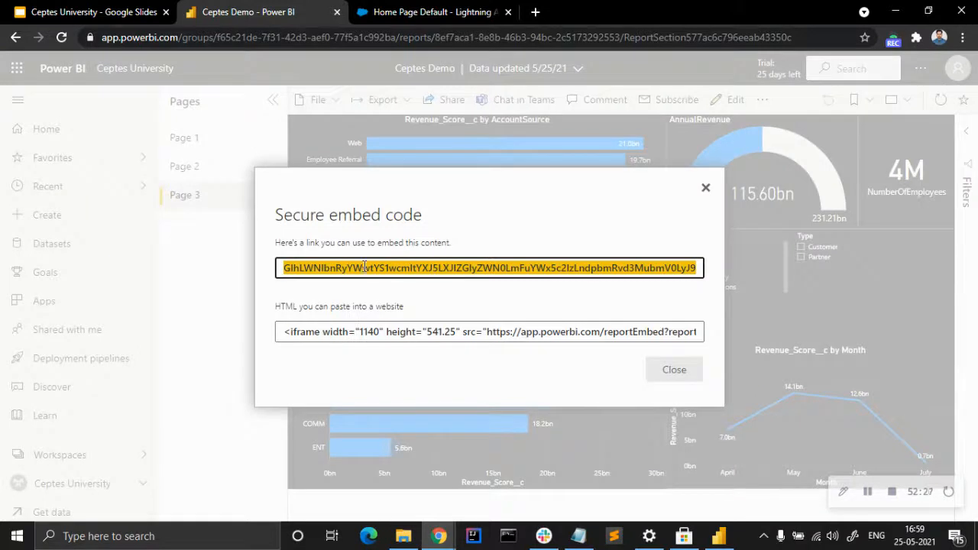
{"action": "left_click", "coordinate": [333, 331]}
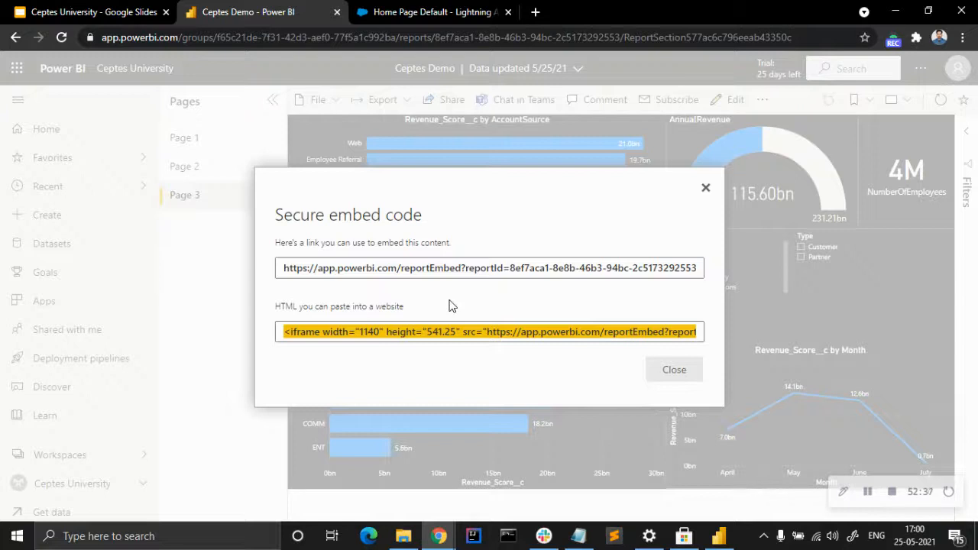
{"action": "left_click", "coordinate": [454, 264]}
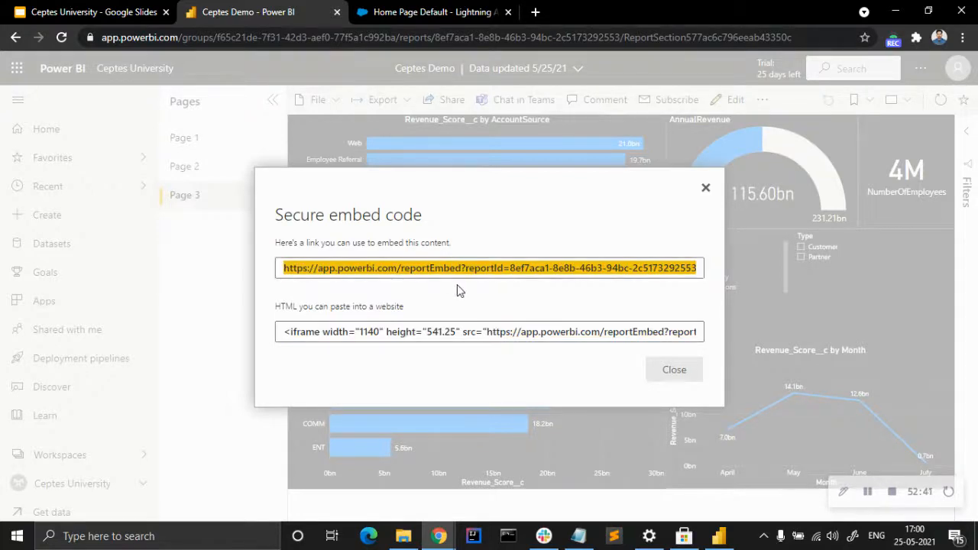
{"action": "left_click", "coordinate": [674, 370]}
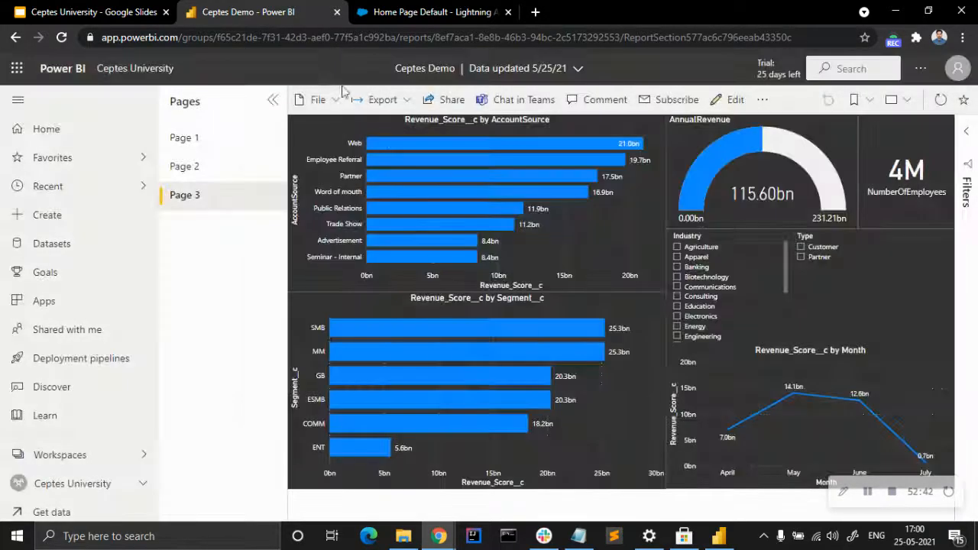
In Salesforce, replace the Tableau view URL with the copied Power BI embed link, save the page and return to the Sales home page.
{"action": "left_click", "coordinate": [405, 12]}
{"action": "triple_click", "coordinate": [851, 200]}
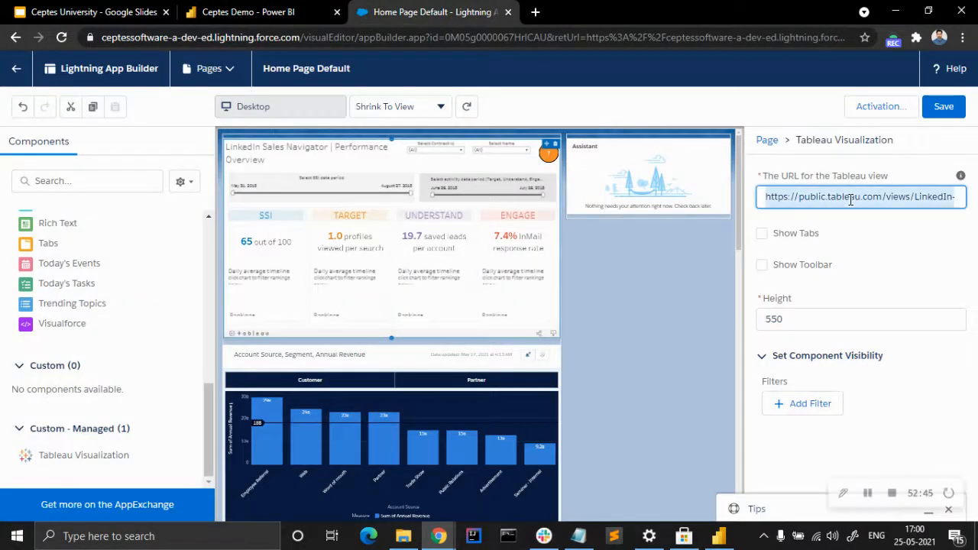
{"action": "key", "text": "ctrl+v"}
{"action": "left_click", "coordinate": [853, 231]}
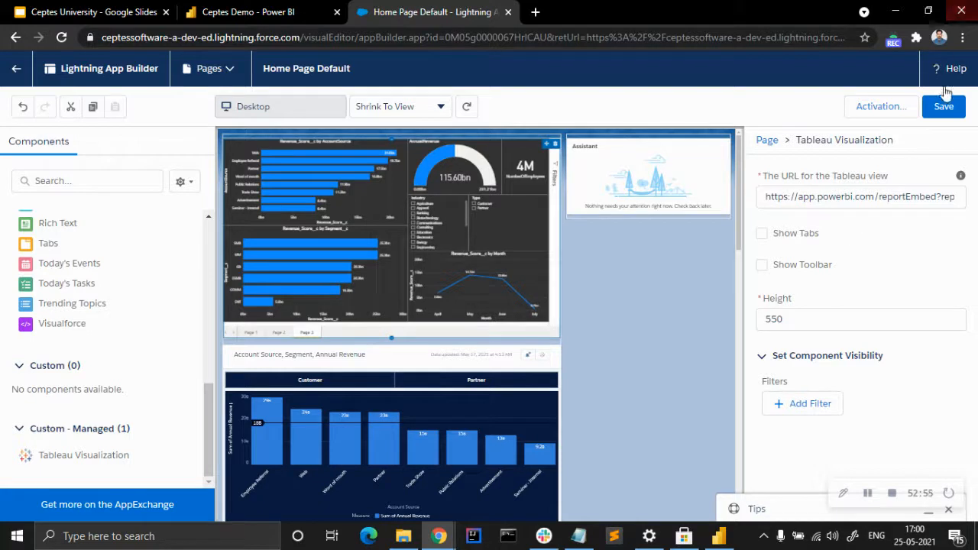
{"action": "left_click", "coordinate": [946, 111]}
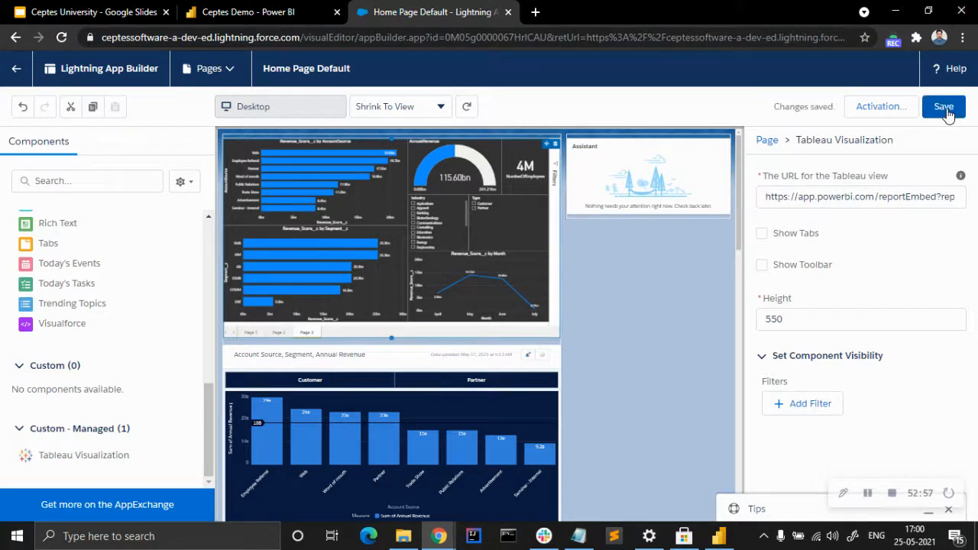
{"action": "left_click", "coordinate": [22, 72]}
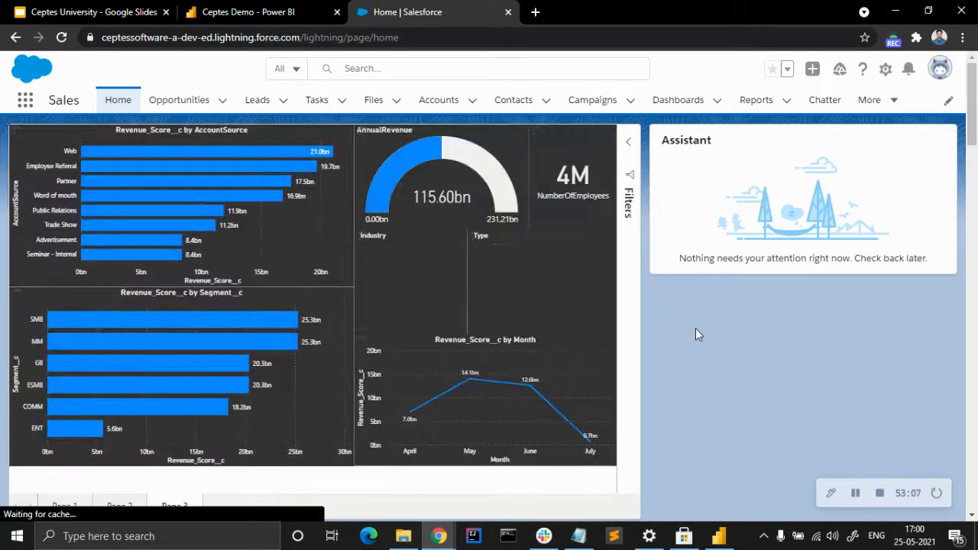
Look through Page 2, Page 1 and Page 3 of the Power BI report embedded on the home page.
{"action": "scroll", "coordinate": [696, 334], "scroll_direction": "down", "scroll_amount": 3}
{"action": "scroll", "coordinate": [695, 329], "scroll_direction": "up", "scroll_amount": 2}
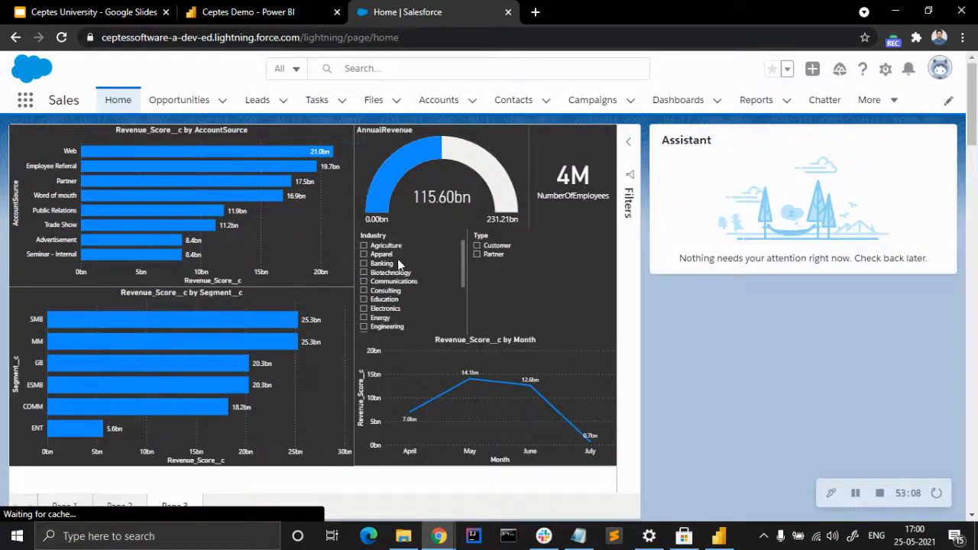
{"action": "scroll", "coordinate": [98, 461], "scroll_direction": "down", "scroll_amount": 1}
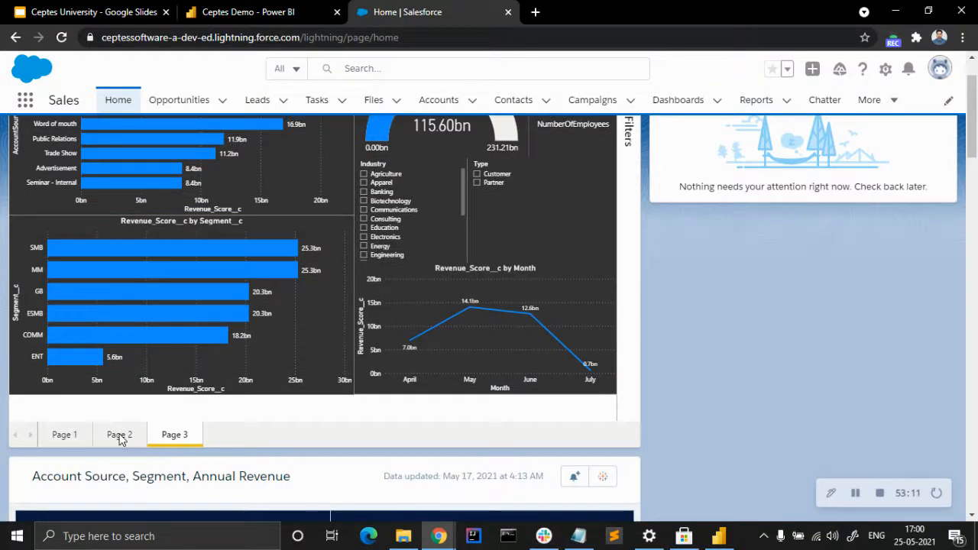
{"action": "left_click", "coordinate": [120, 434]}
{"action": "left_click", "coordinate": [78, 436]}
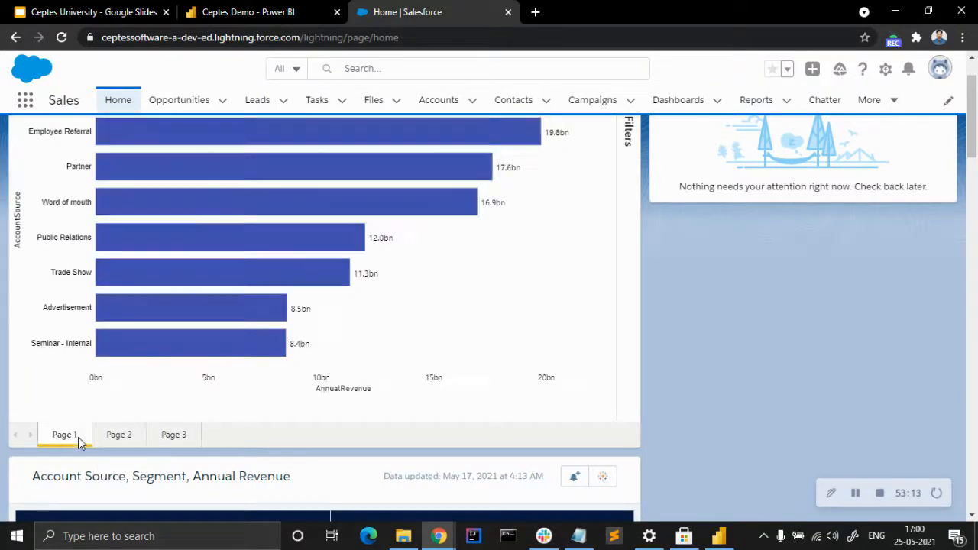
{"action": "left_click", "coordinate": [168, 435]}
{"action": "scroll", "coordinate": [692, 350], "scroll_direction": "up", "scroll_amount": 1}
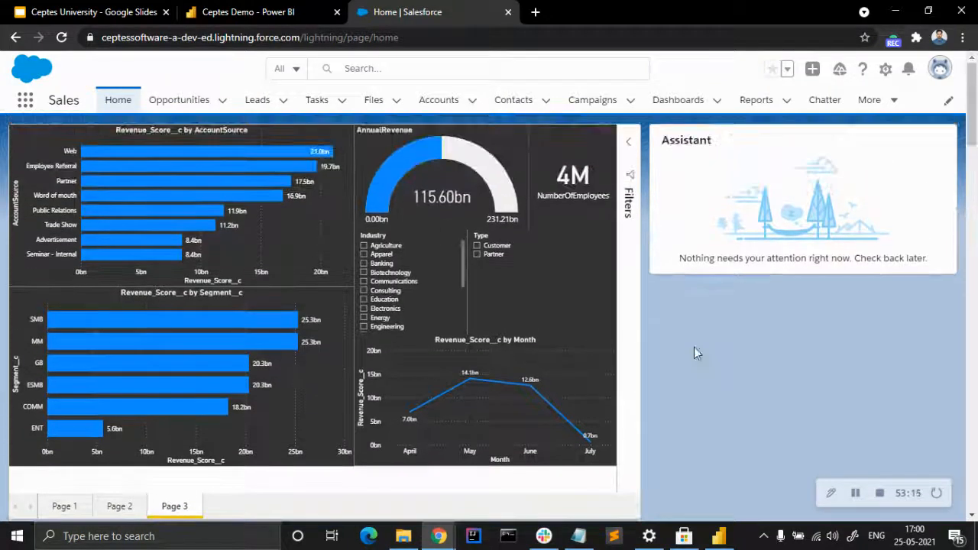
Test the embedded report's slicers by filtering on industries such as Biotechnology and Consulting and on the Partner and Customer types.
{"action": "left_click", "coordinate": [390, 263]}
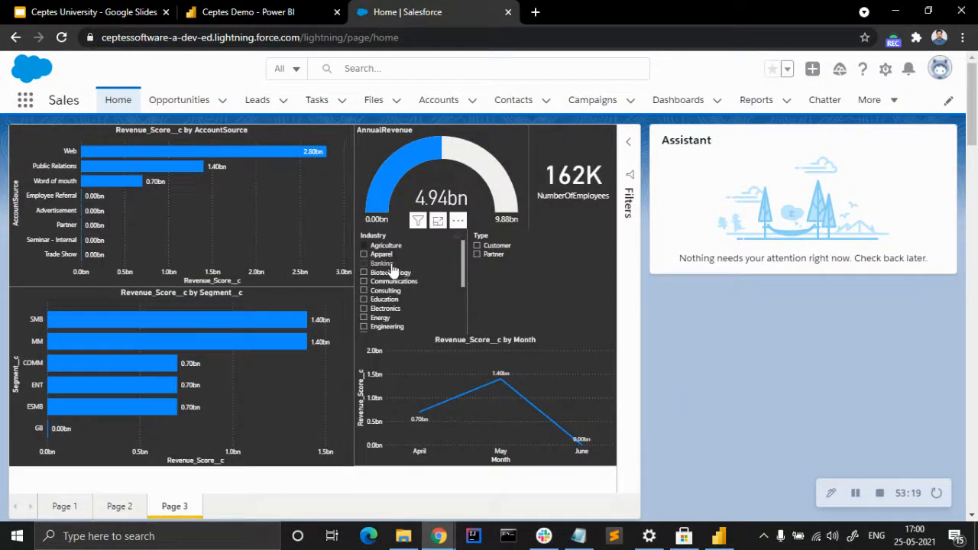
{"action": "left_click", "coordinate": [392, 274]}
{"action": "left_click", "coordinate": [392, 283]}
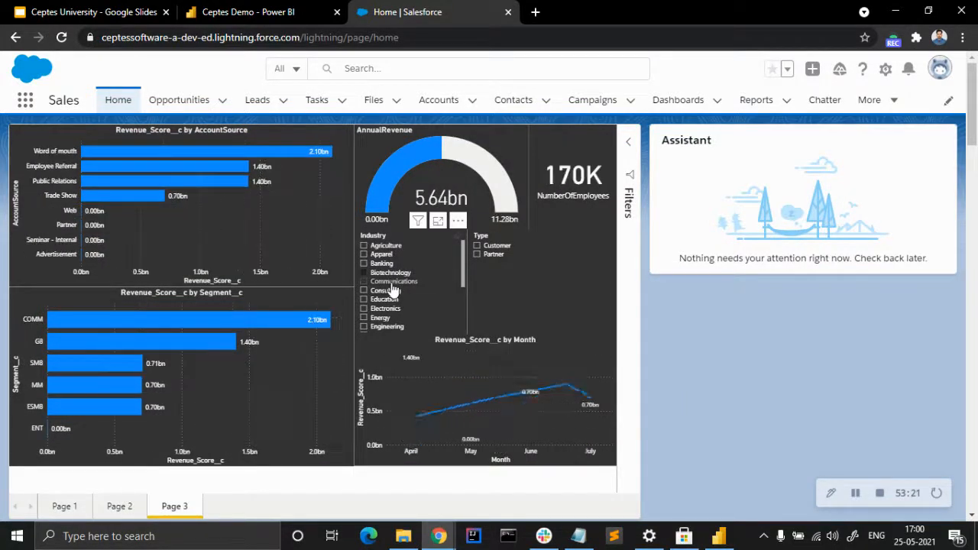
{"action": "left_click", "coordinate": [479, 255]}
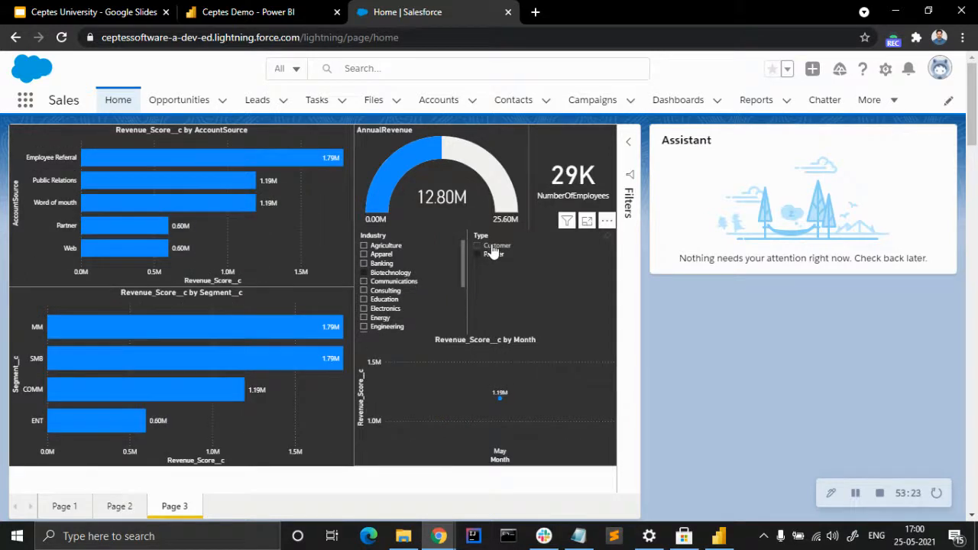
{"action": "left_click", "coordinate": [493, 252]}
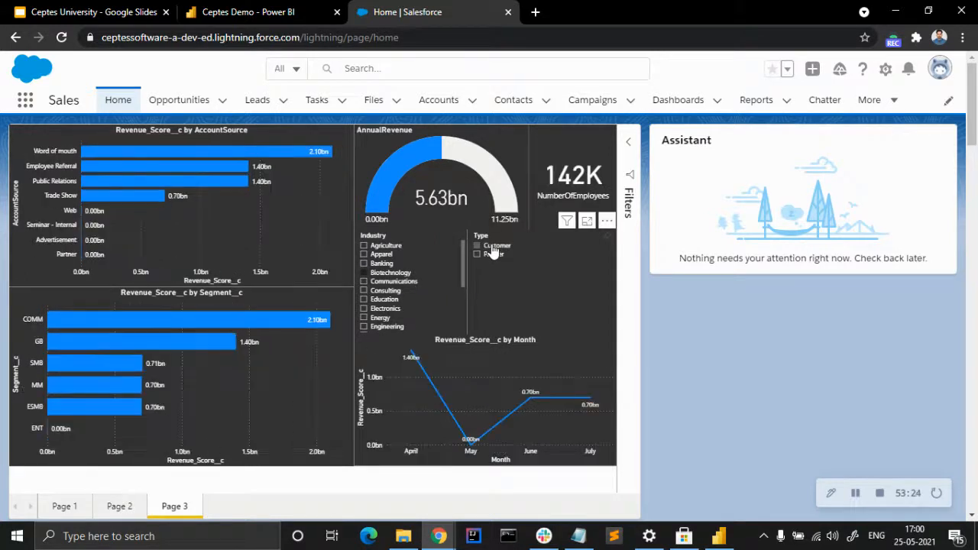
{"action": "left_click", "coordinate": [382, 293]}
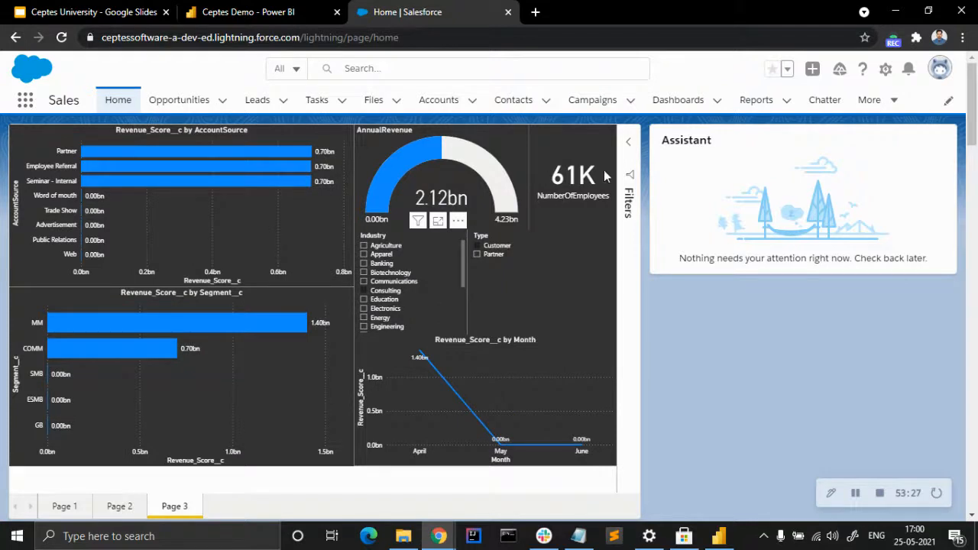
Inspect the filters on the Industry and Type slicers, clear the slicer selections and dismiss the browser notification.
{"action": "left_click", "coordinate": [626, 146]}
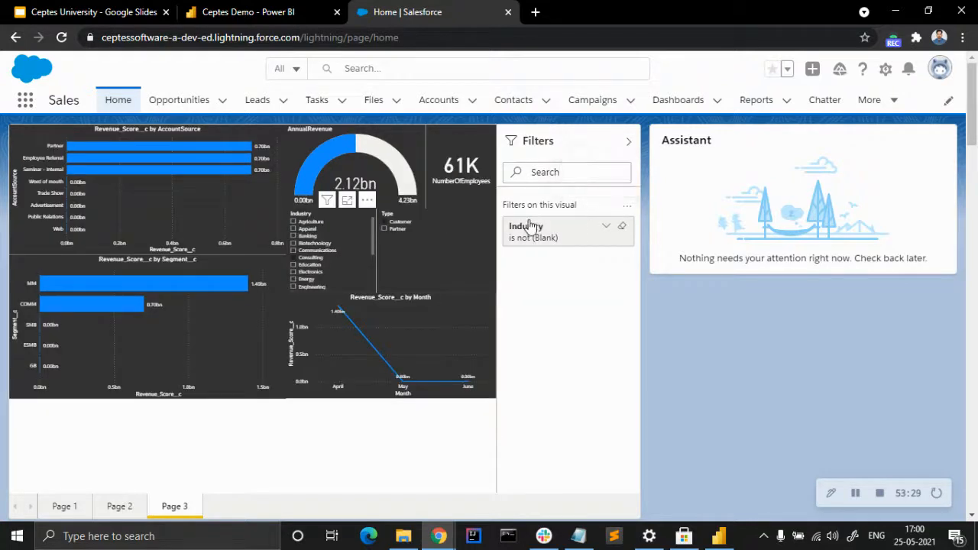
{"action": "left_click", "coordinate": [629, 144]}
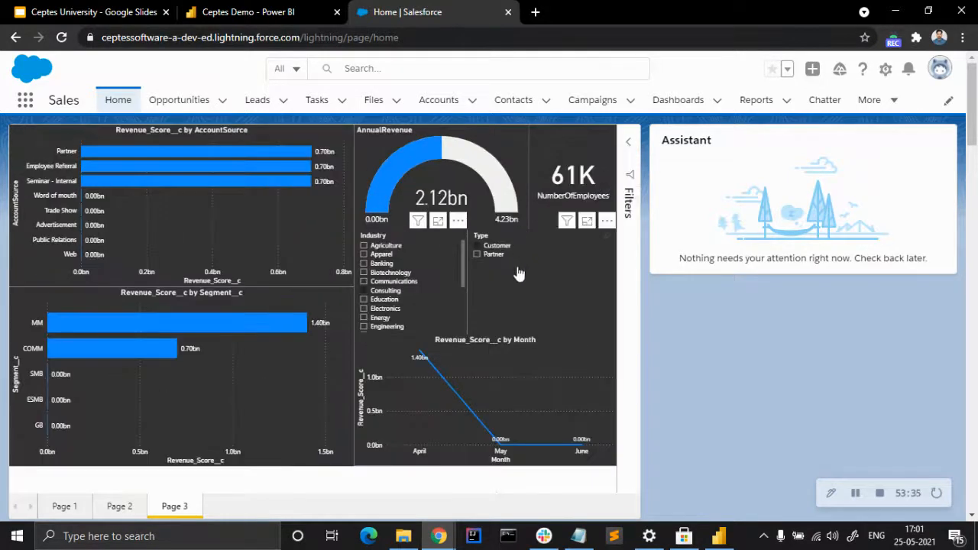
{"action": "left_click", "coordinate": [628, 143]}
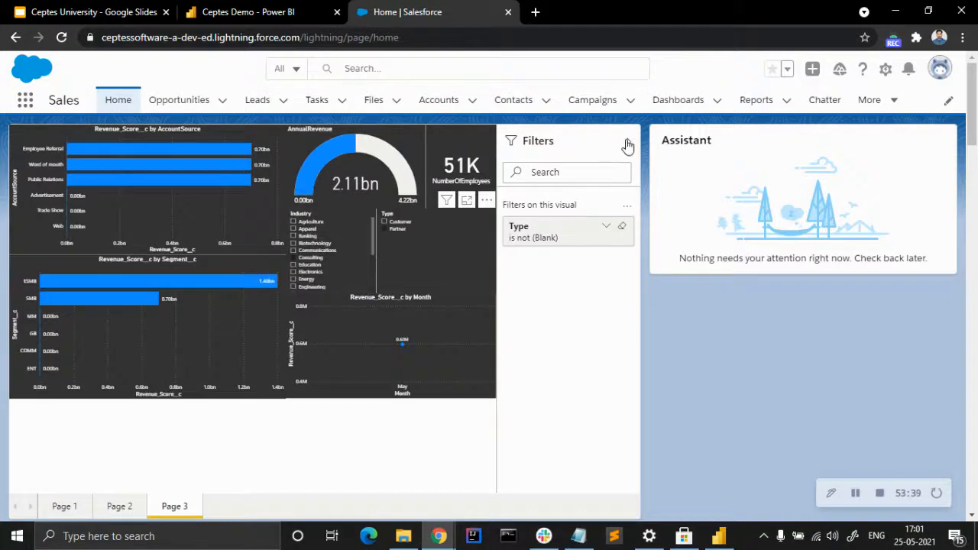
{"action": "left_click", "coordinate": [628, 143]}
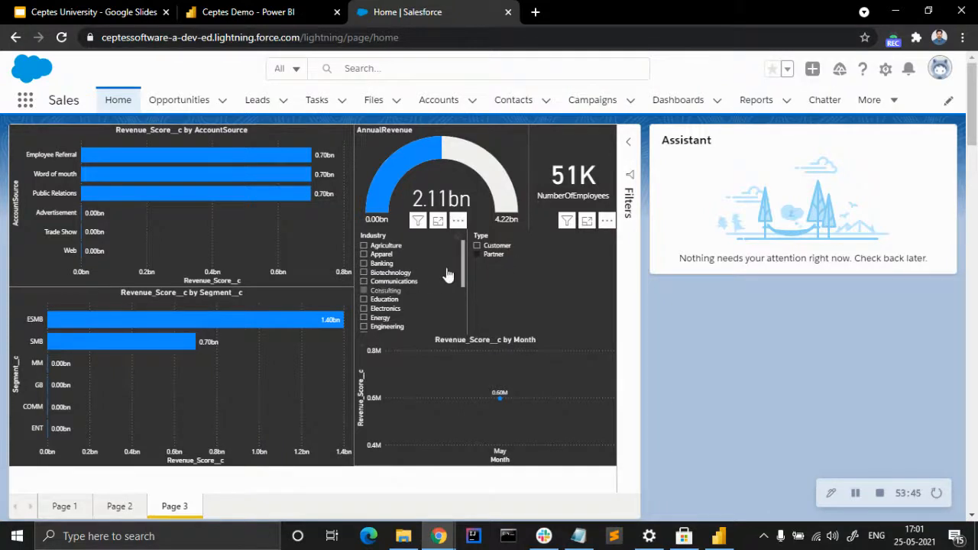
{"action": "left_click", "coordinate": [478, 254]}
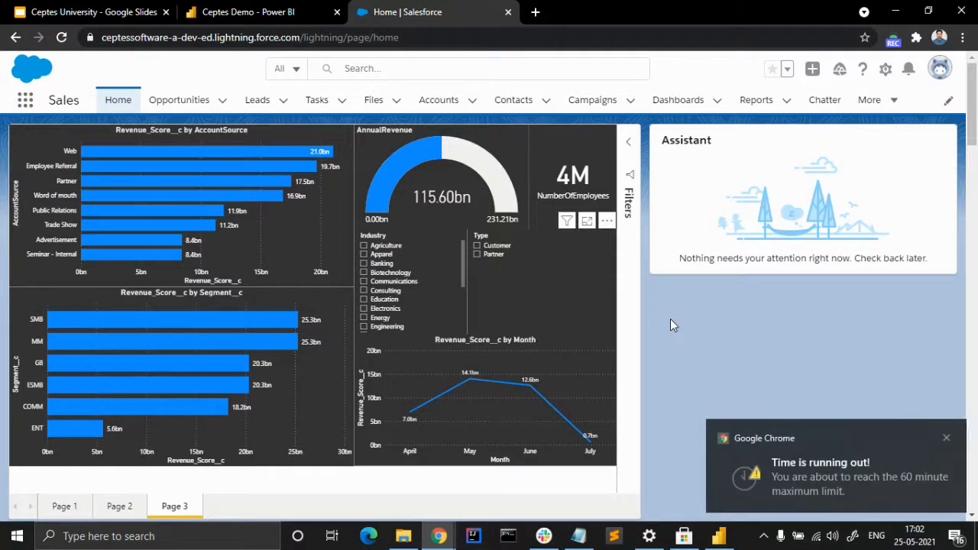
{"action": "left_click", "coordinate": [946, 438]}
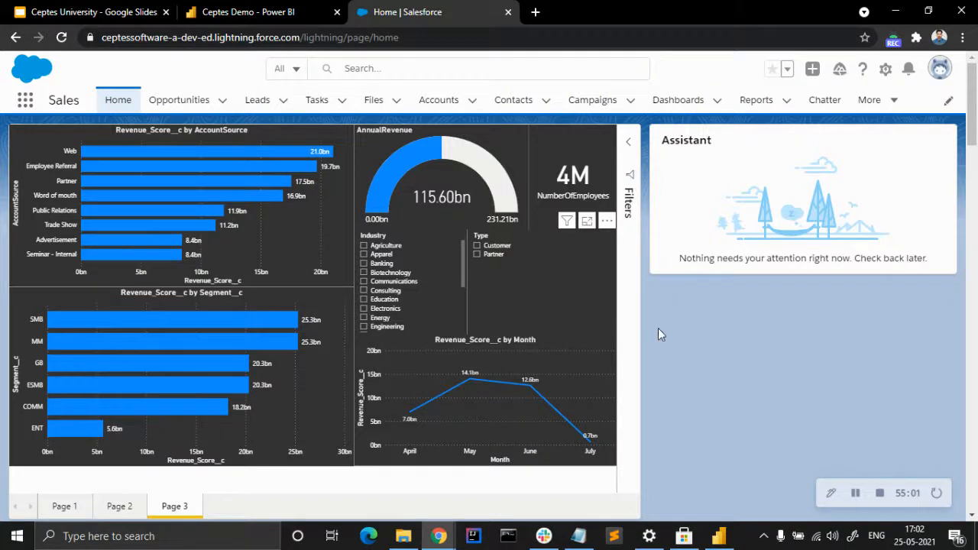